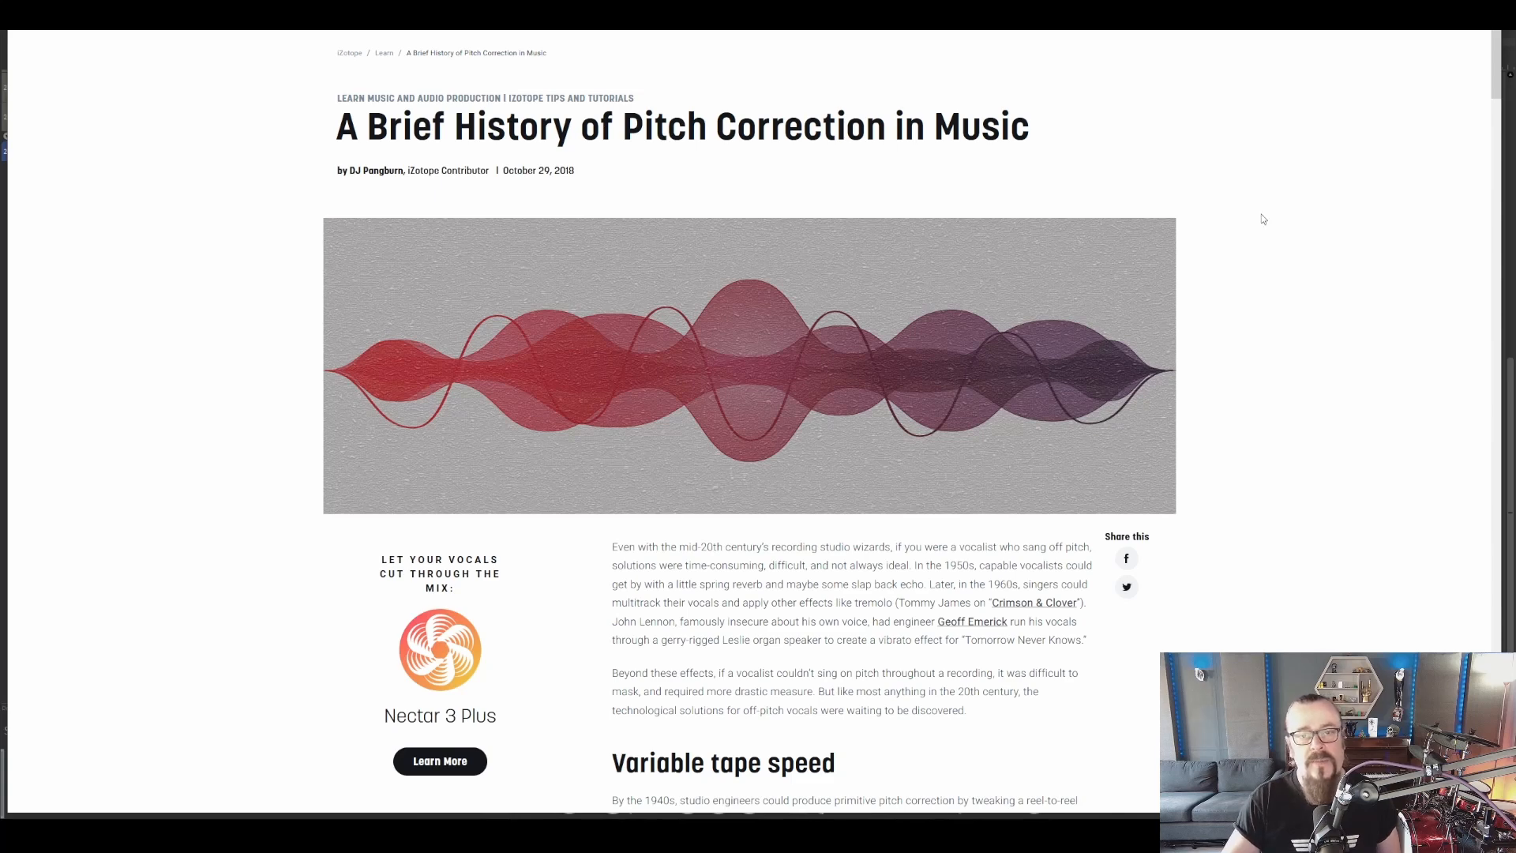
Read the article on the history of pitch correction through the variable tape speed and digital vocal tuning sections.
{"action": "scroll", "coordinate": [1263, 219], "scroll_direction": "down", "scroll_amount": 5}
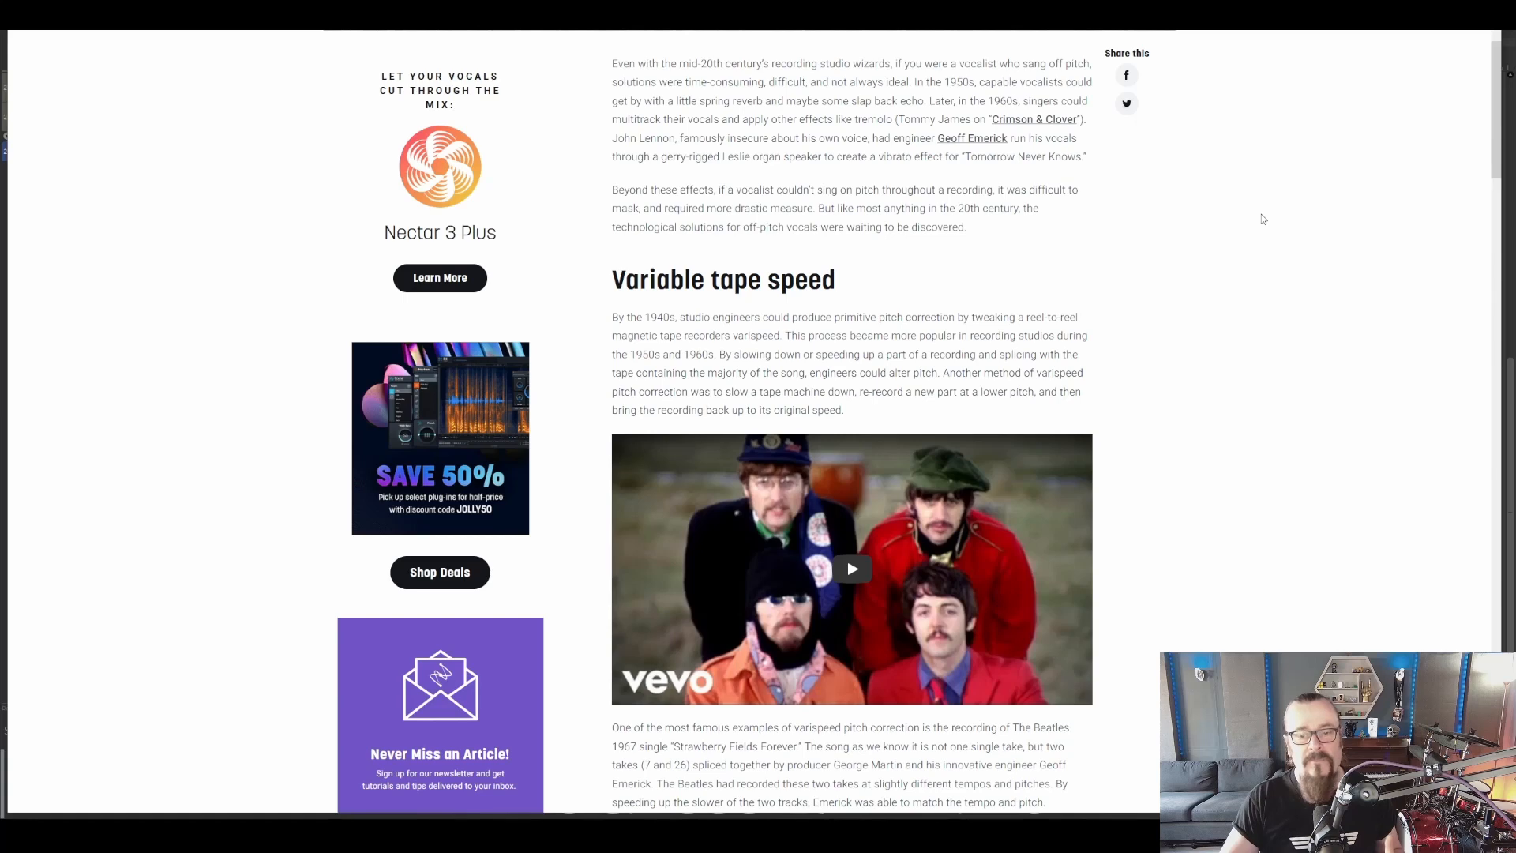
{"action": "scroll", "coordinate": [1261, 214], "scroll_direction": "down", "scroll_amount": 2}
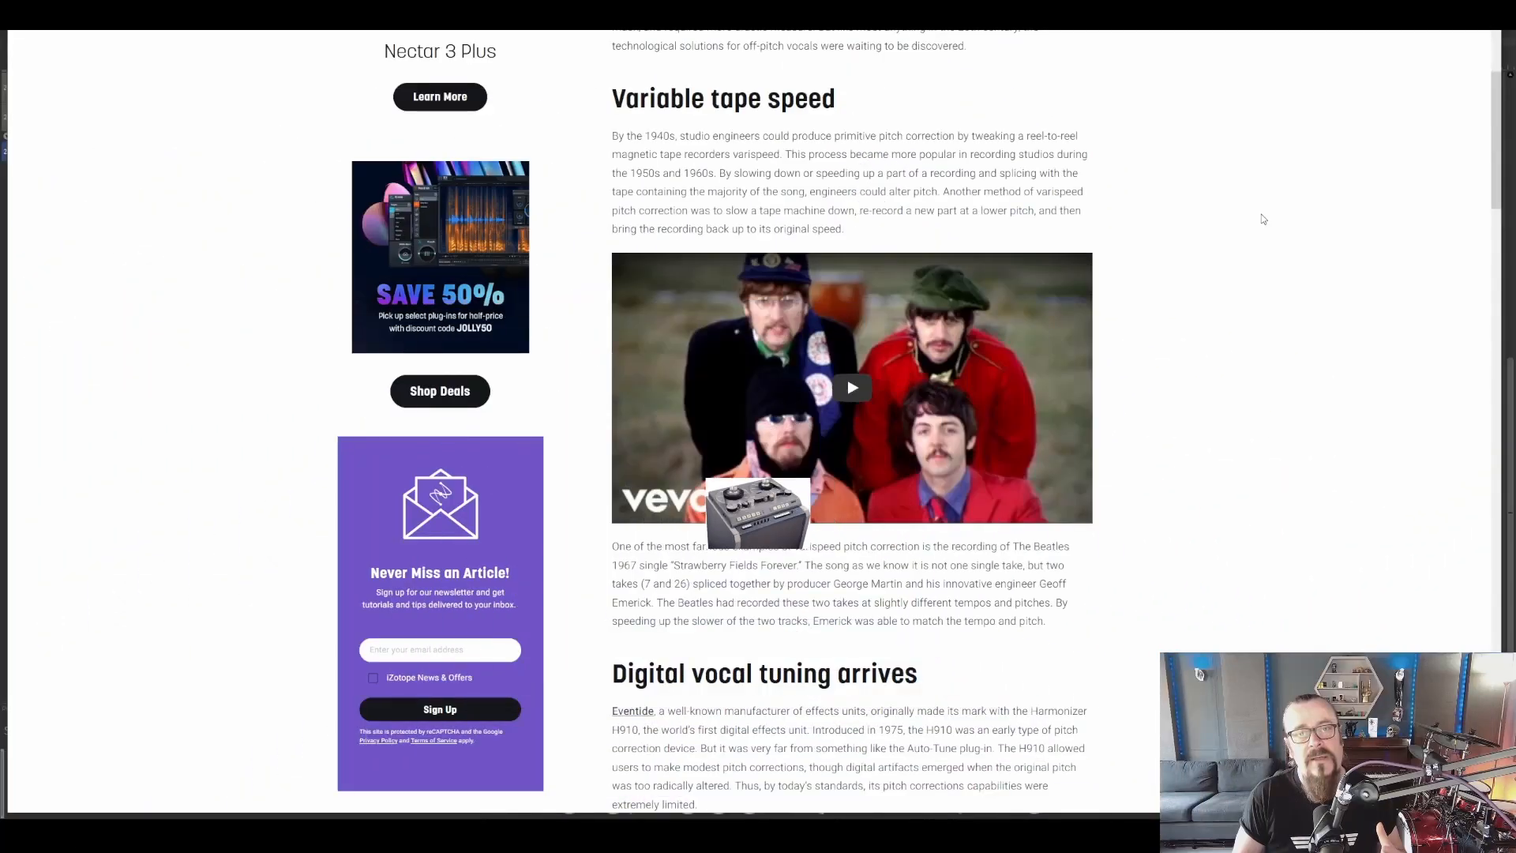
{"action": "scroll", "coordinate": [1262, 215], "scroll_direction": "down", "scroll_amount": 4}
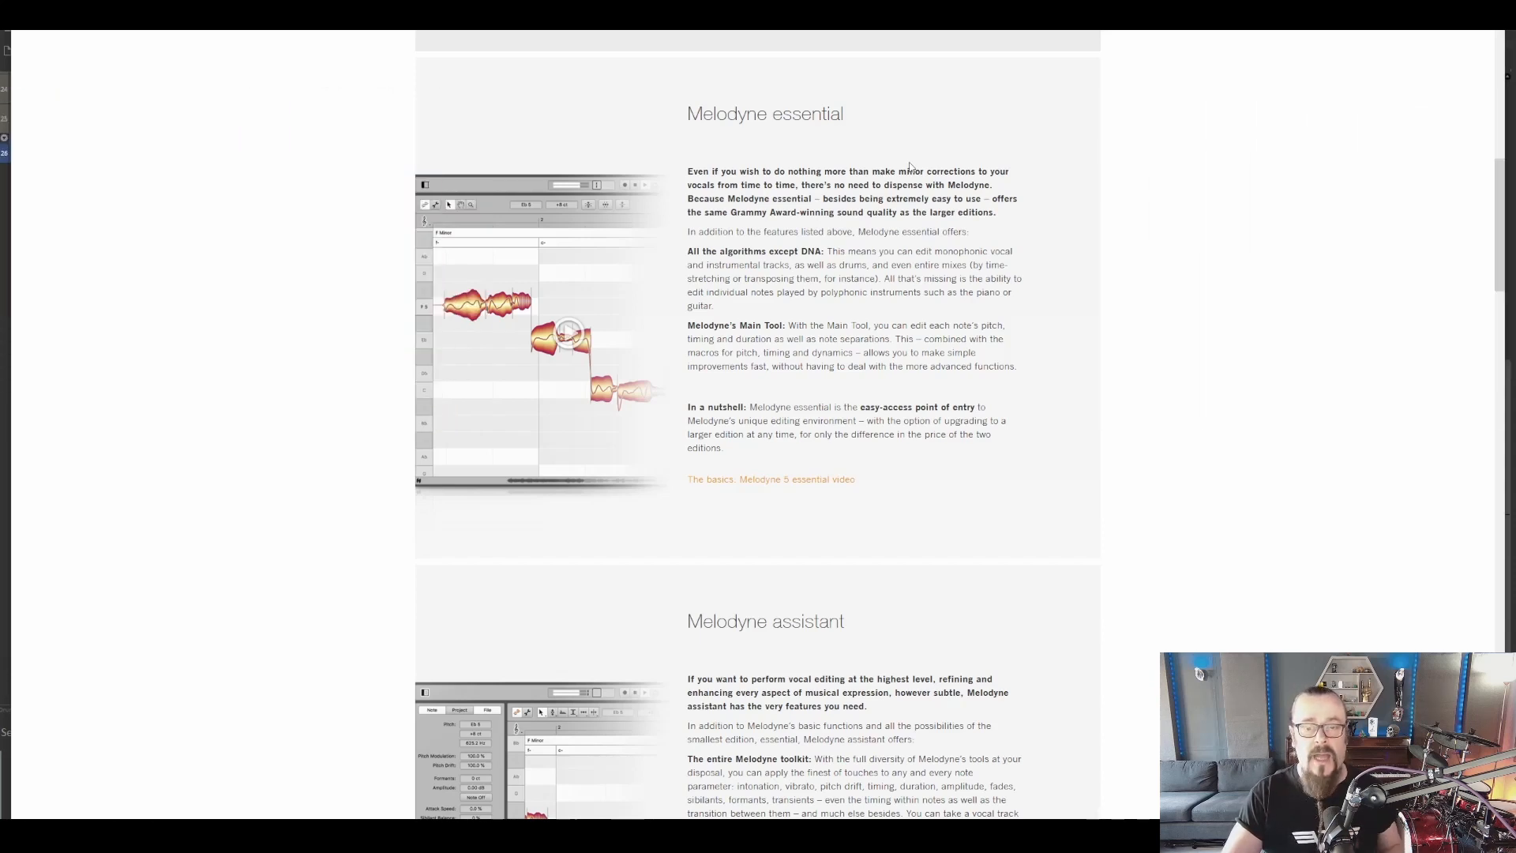
Compare the feature descriptions of the Melodyne essential, assistant, editor and studio editions.
{"action": "scroll", "coordinate": [910, 167], "scroll_direction": "down", "scroll_amount": 5}
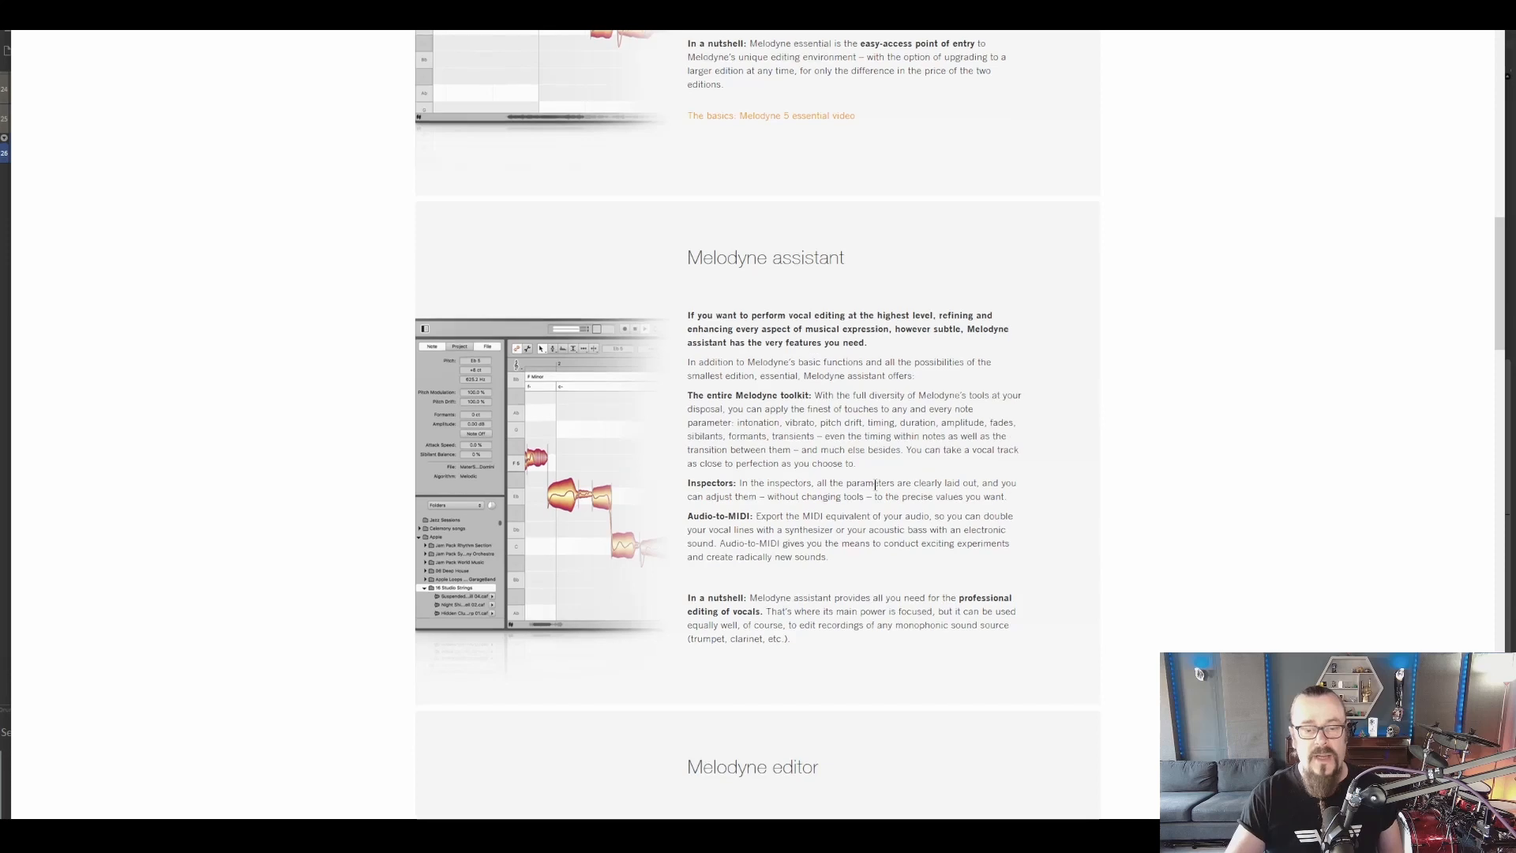
{"action": "scroll", "coordinate": [1009, 505], "scroll_direction": "down", "scroll_amount": 6}
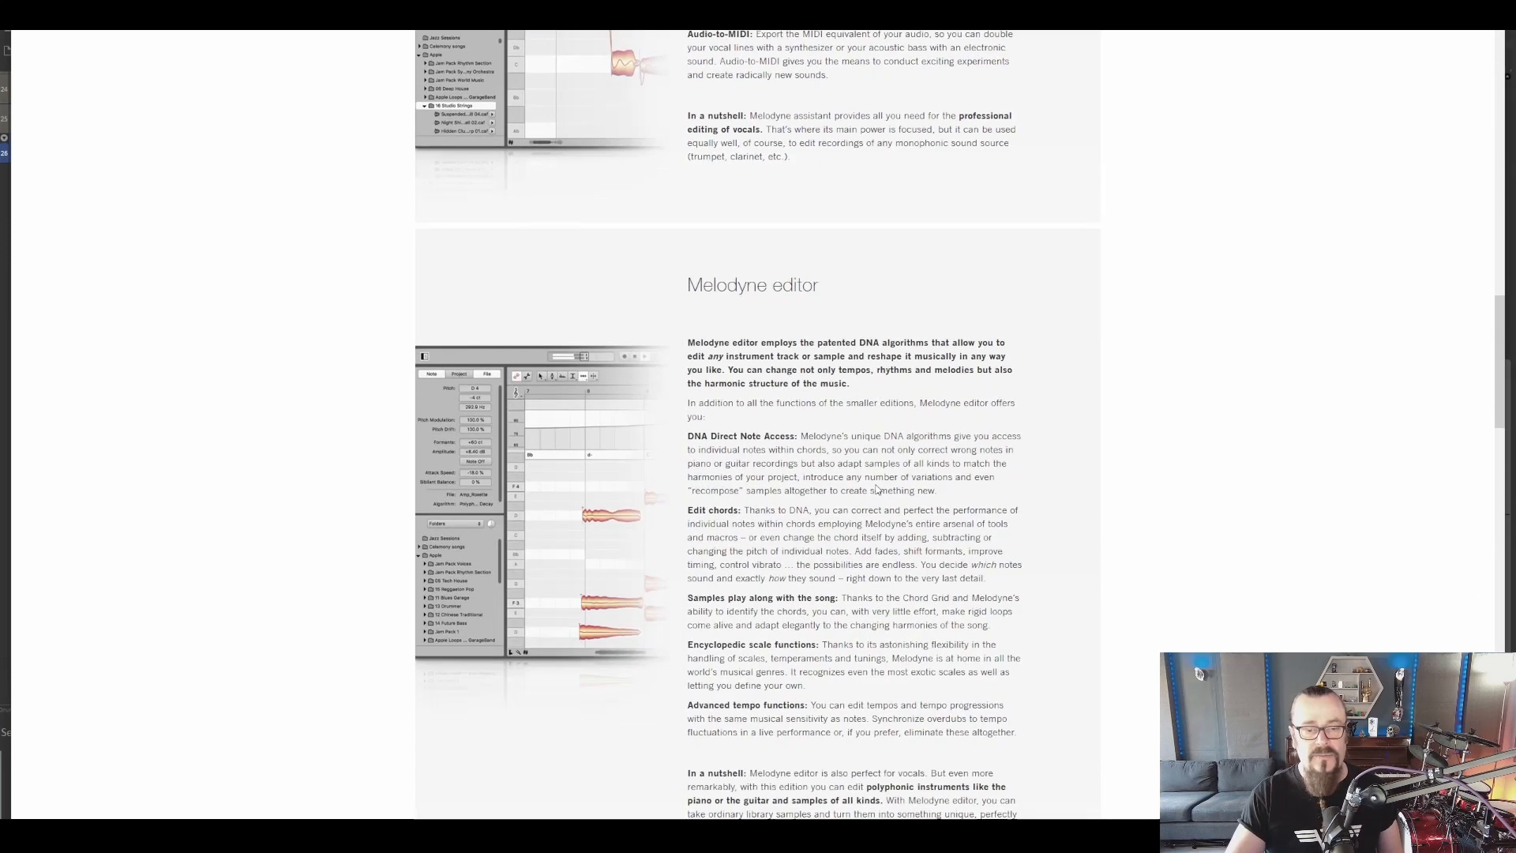
{"action": "scroll", "coordinate": [877, 490], "scroll_direction": "down", "scroll_amount": 1}
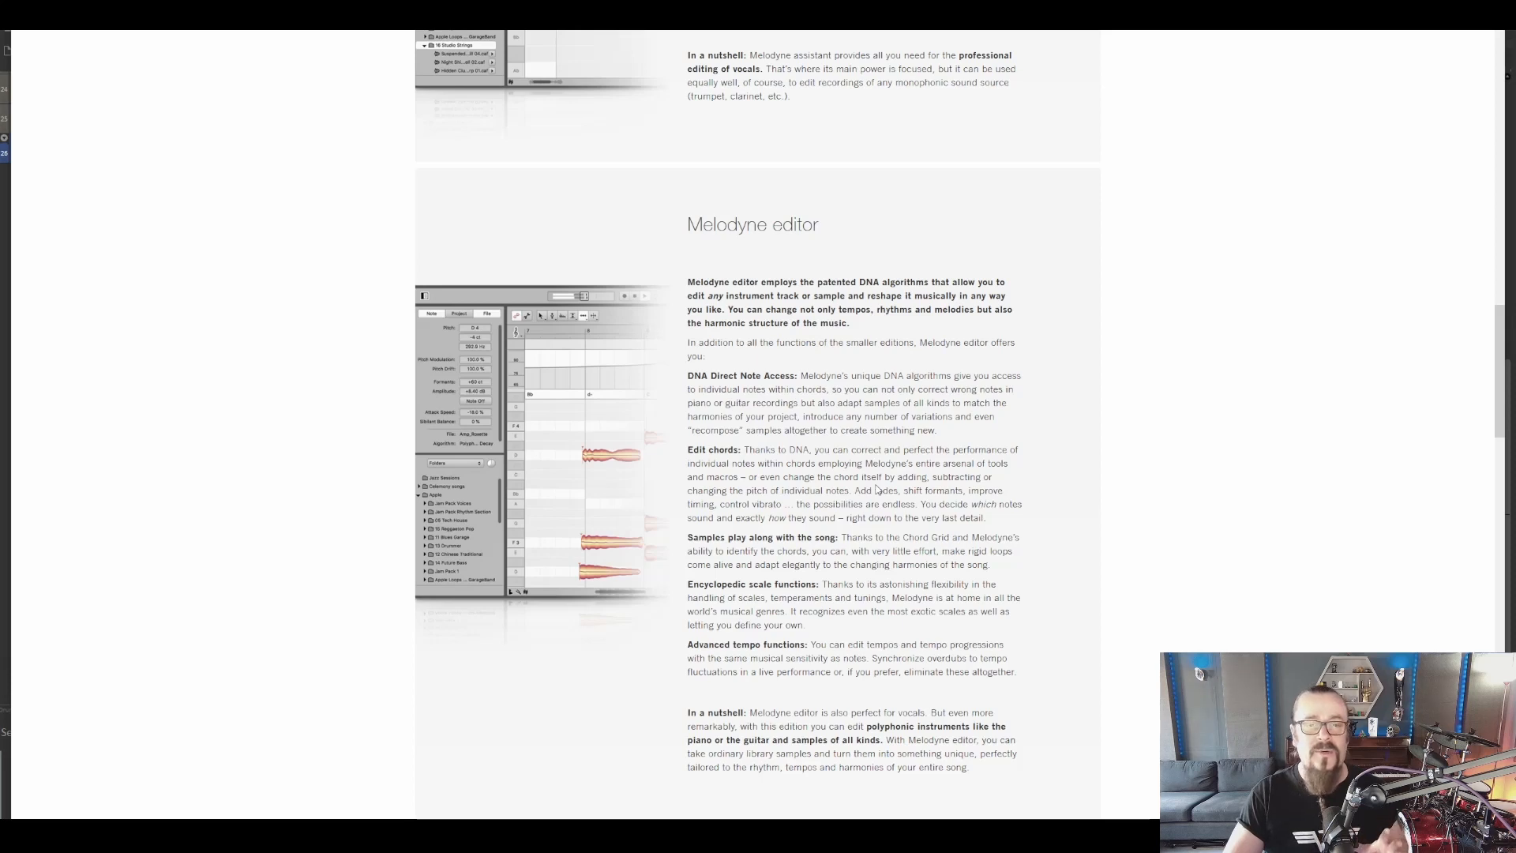
{"action": "scroll", "coordinate": [876, 490], "scroll_direction": "down", "scroll_amount": 10}
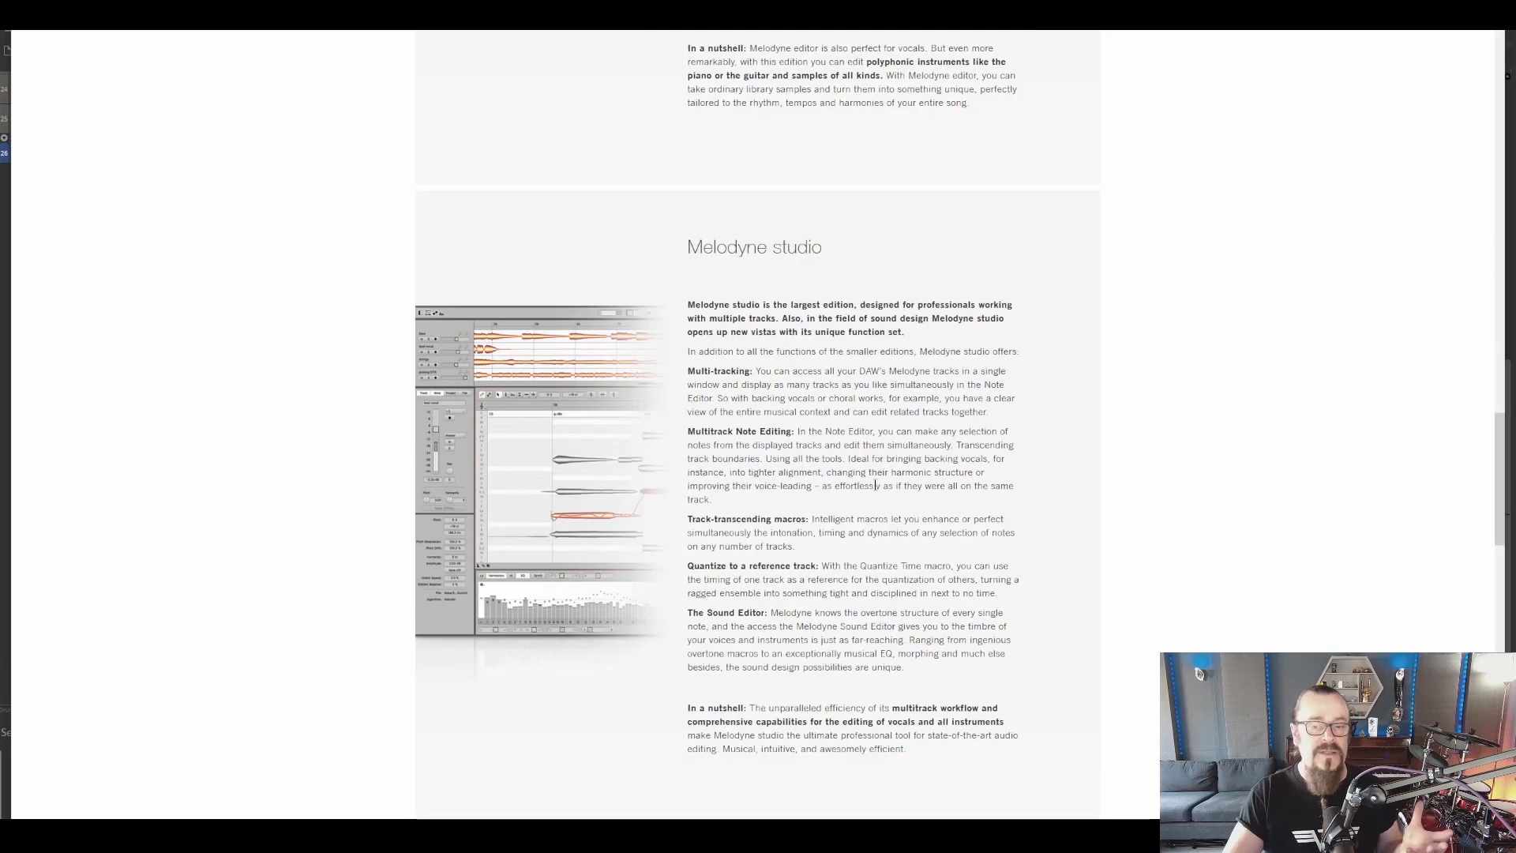
{"action": "scroll", "coordinate": [876, 486], "scroll_direction": "up", "scroll_amount": 15}
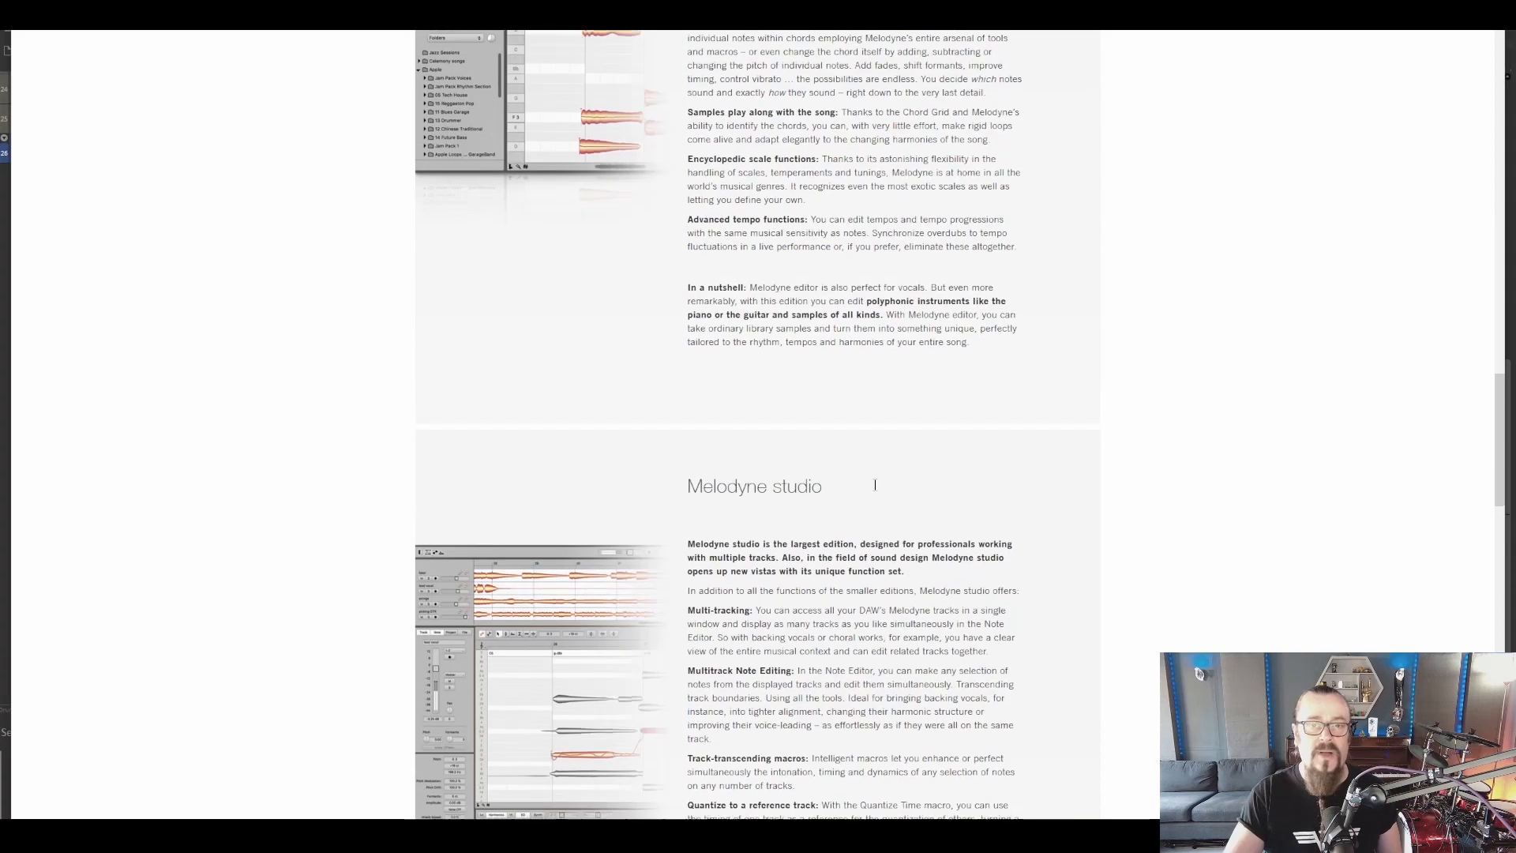
{"action": "scroll", "coordinate": [877, 489], "scroll_direction": "up", "scroll_amount": 8}
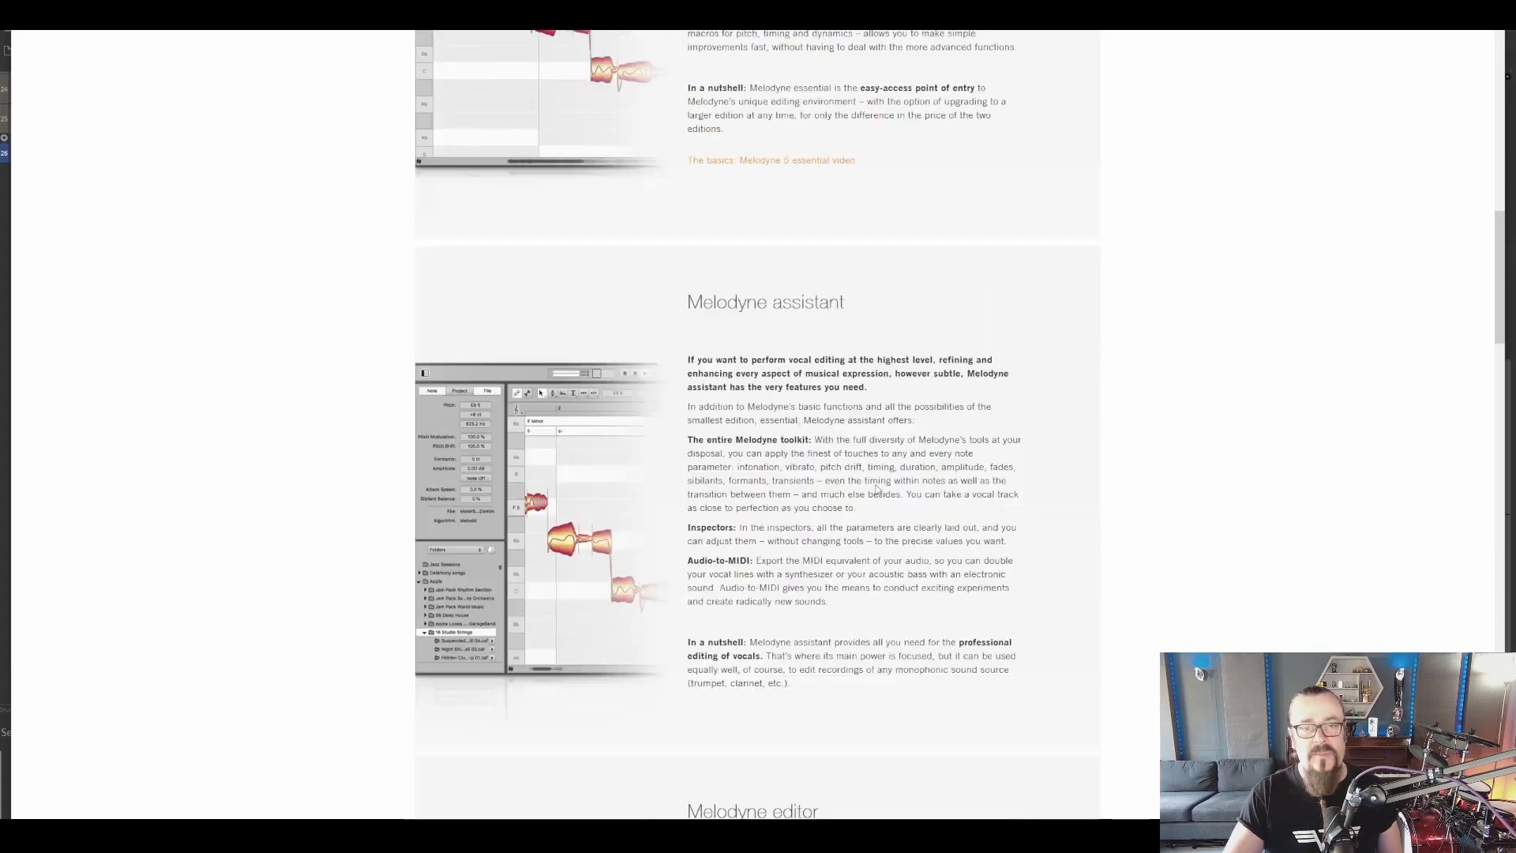
{"action": "scroll", "coordinate": [877, 490], "scroll_direction": "down", "scroll_amount": 4}
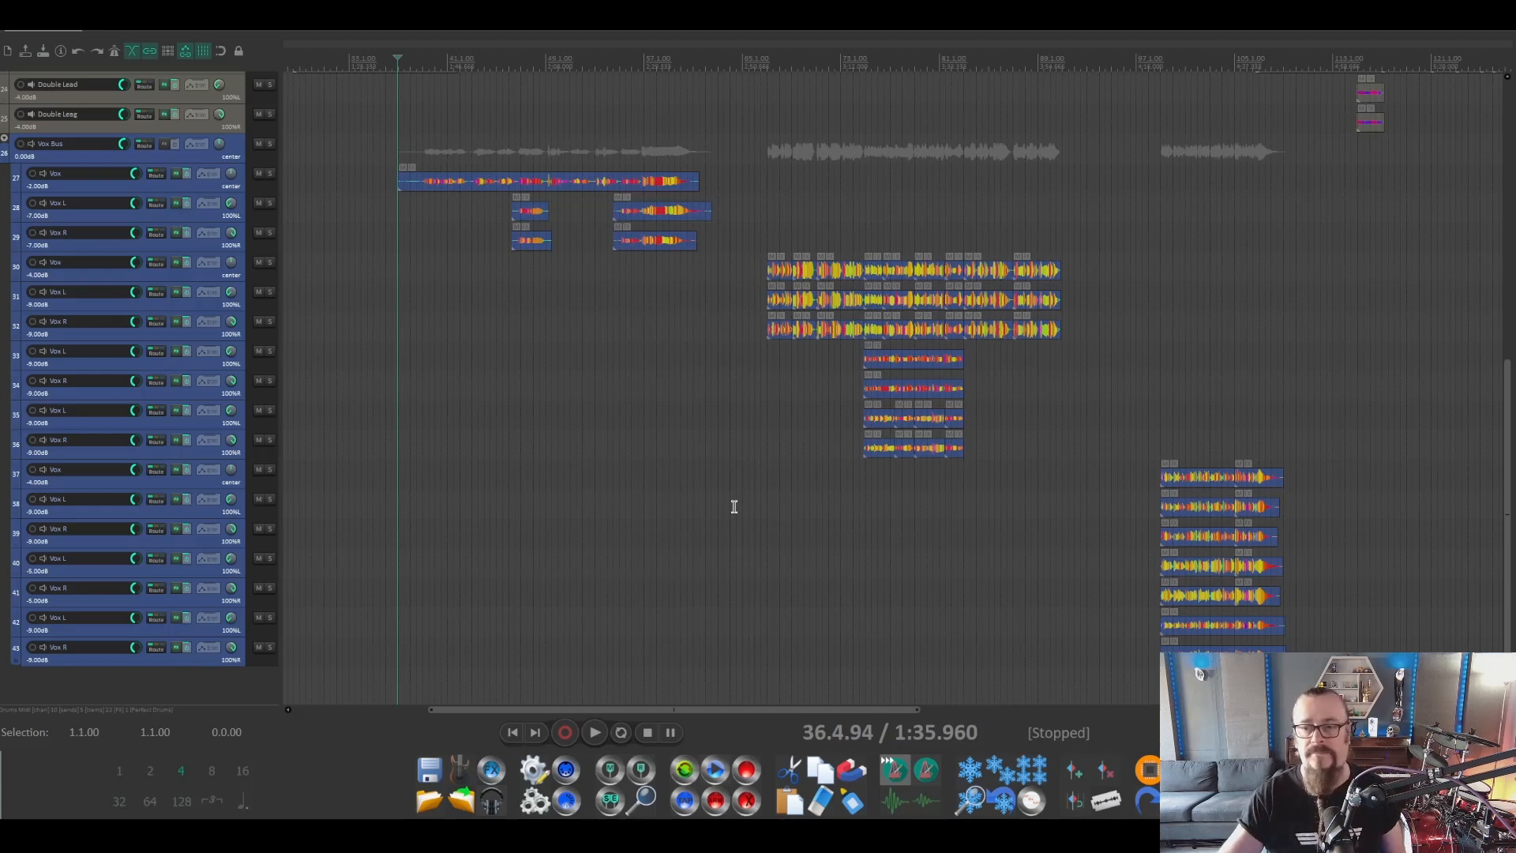
In REAPER, open the effects chain of the first Vox track (track 27) to show its Melodyne editor.
{"action": "left_click", "coordinate": [109, 192]}
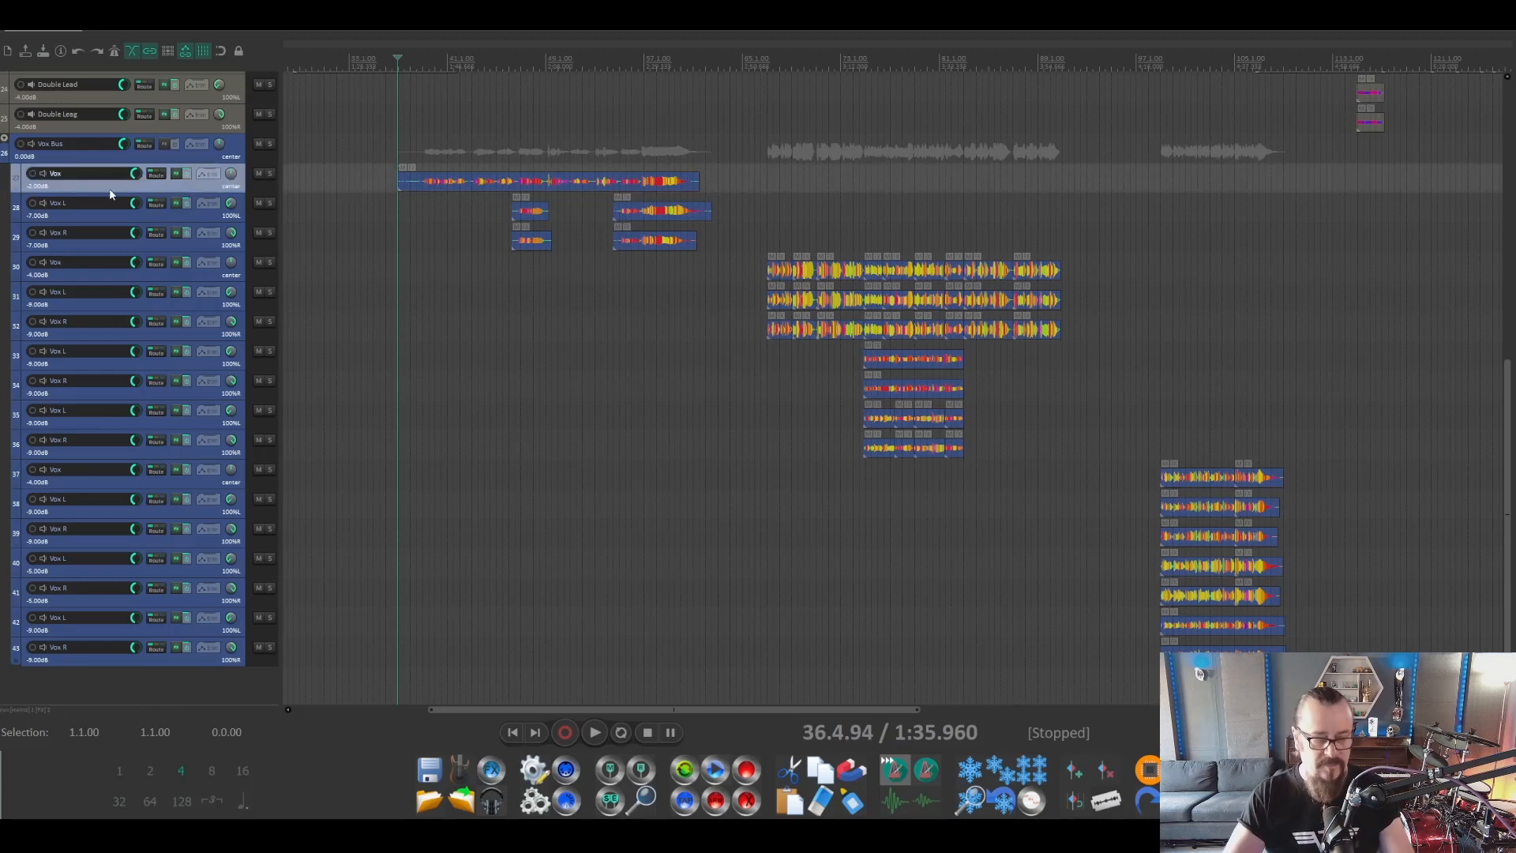
{"action": "left_click", "coordinate": [145, 457], "text": "shift"}
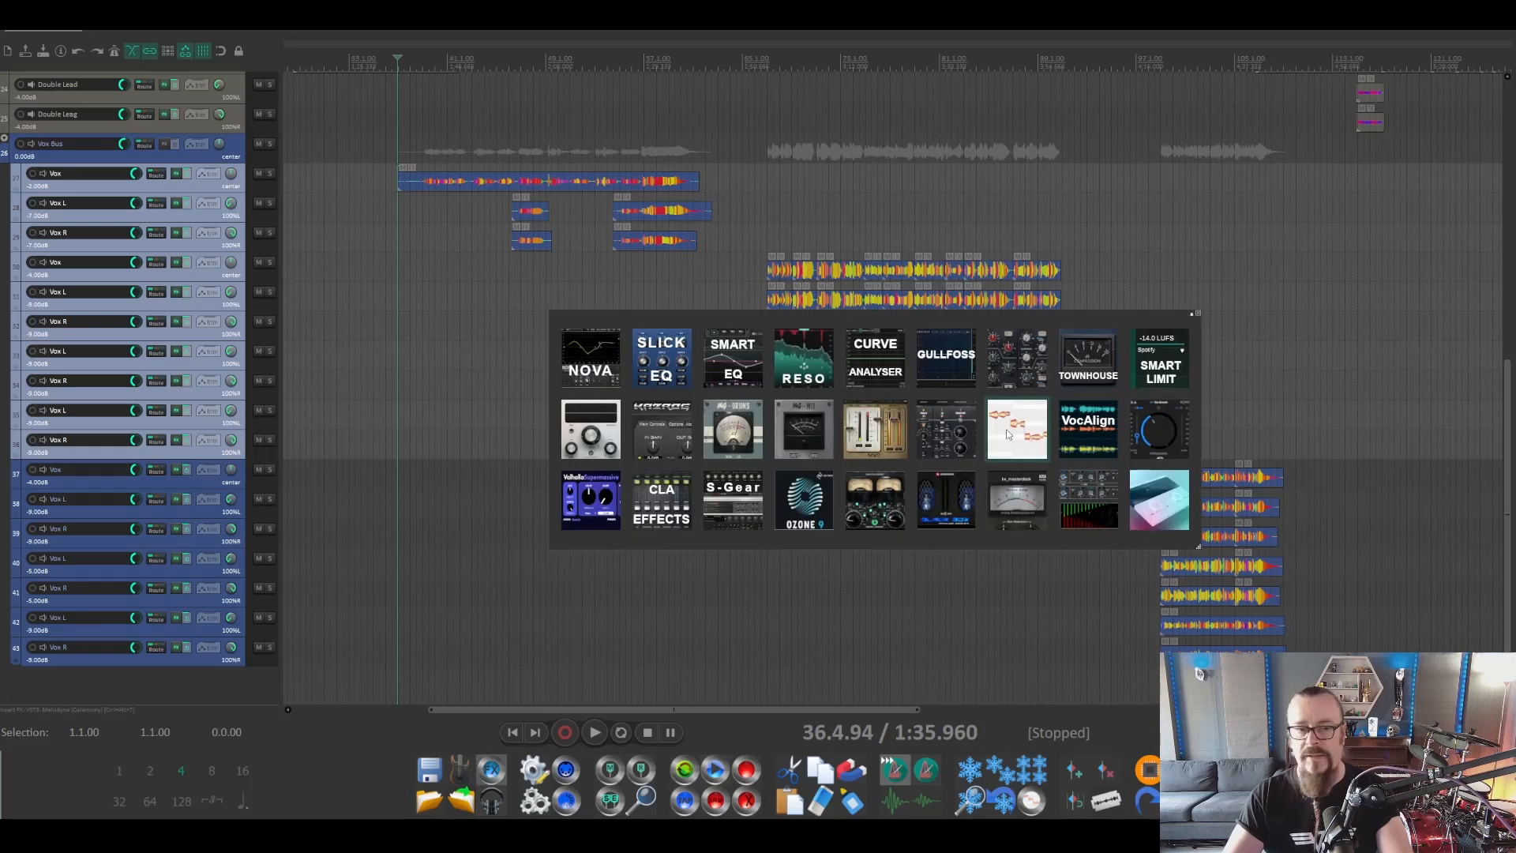
{"action": "left_click", "coordinate": [180, 192]}
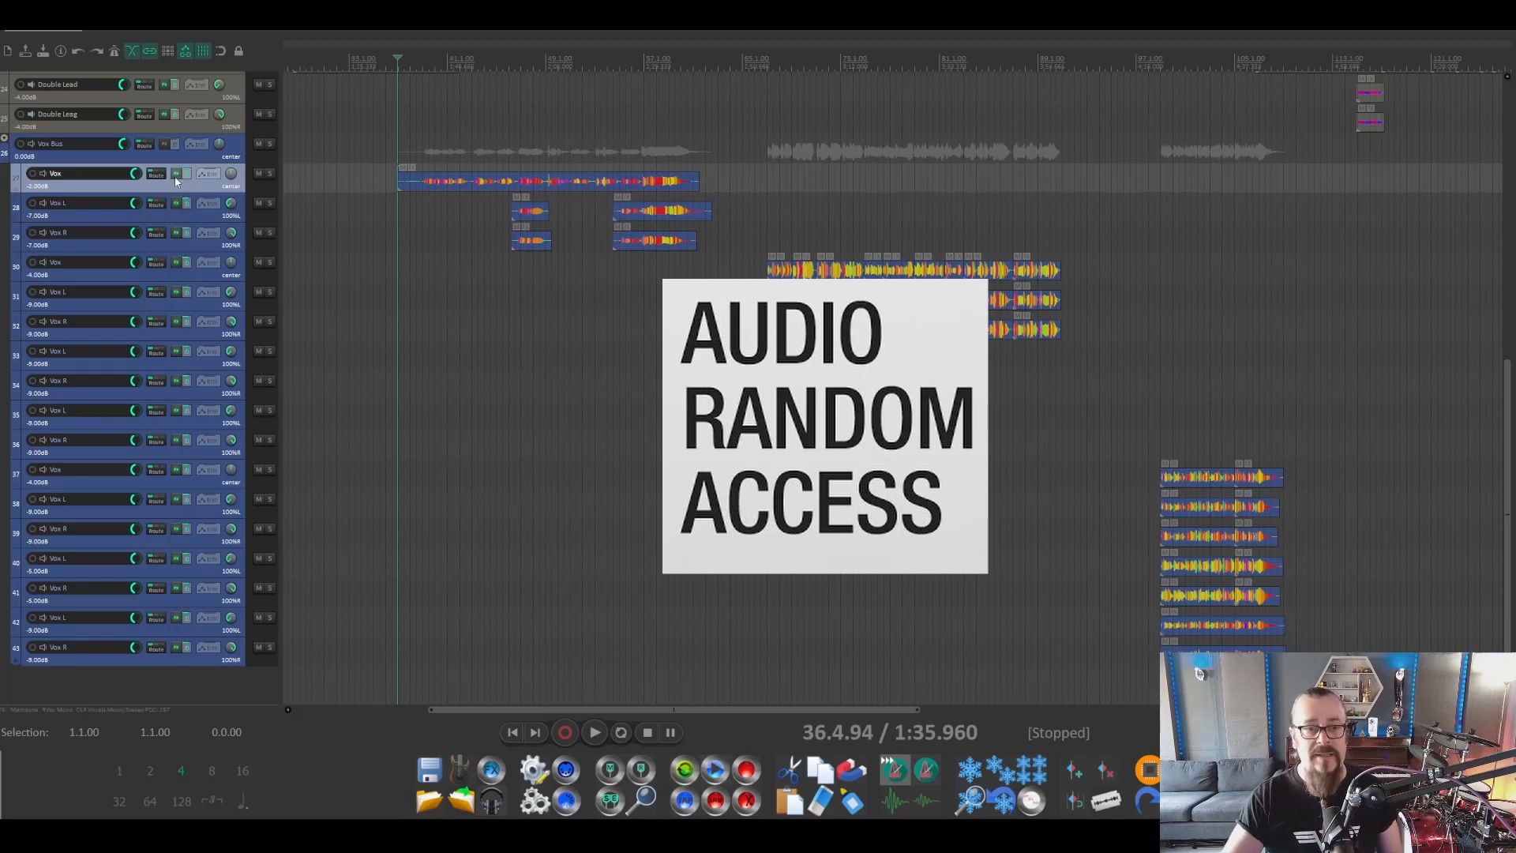
{"action": "left_click", "coordinate": [176, 178]}
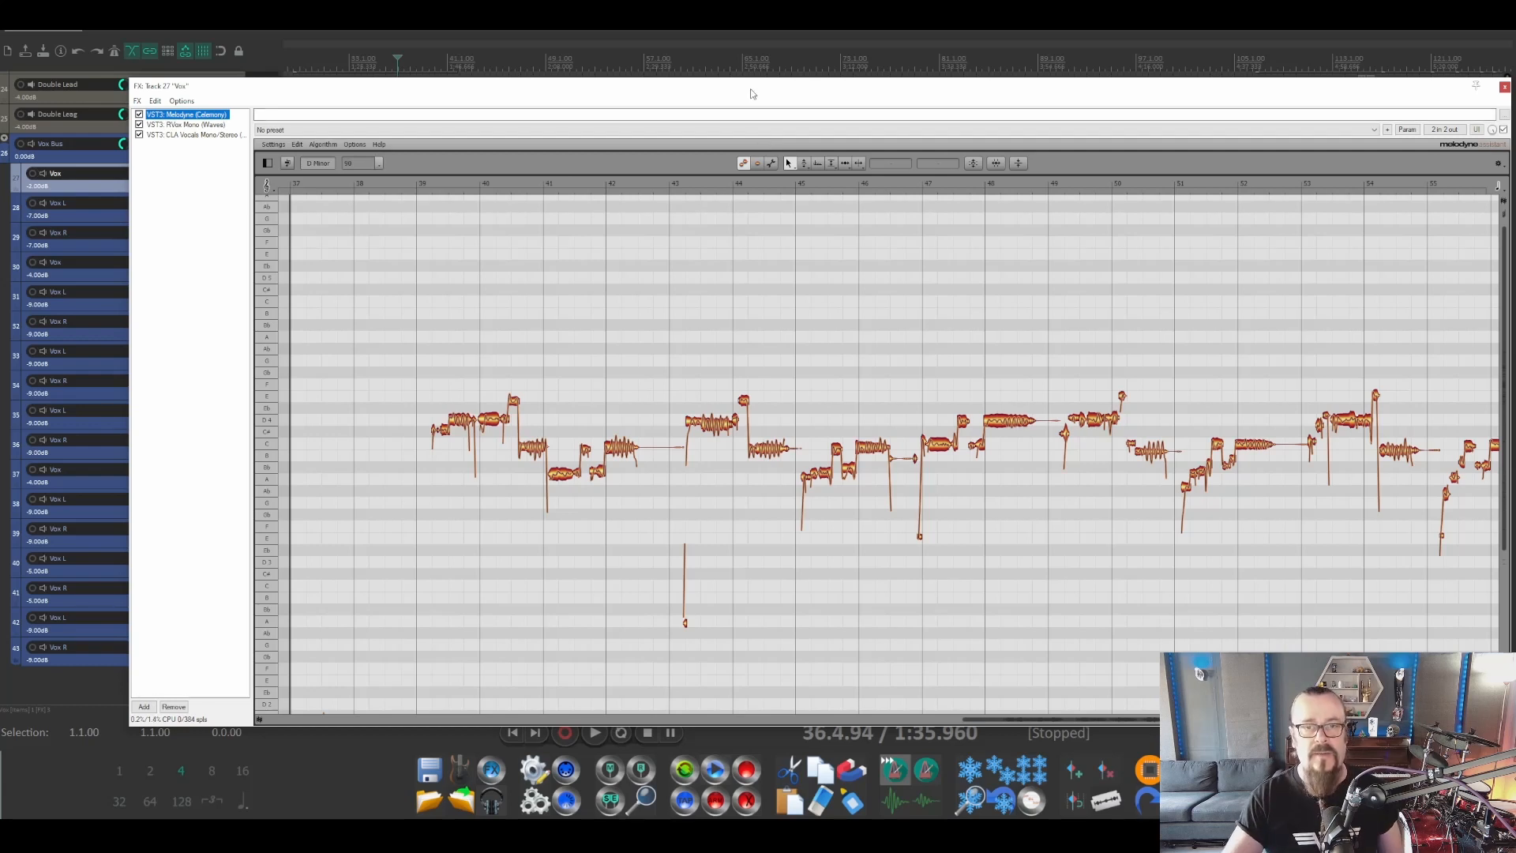
Place the playhead at 38.4.01, just before the first vocal phrase, and solo the Vox track.
{"action": "left_click", "coordinate": [402, 183]}
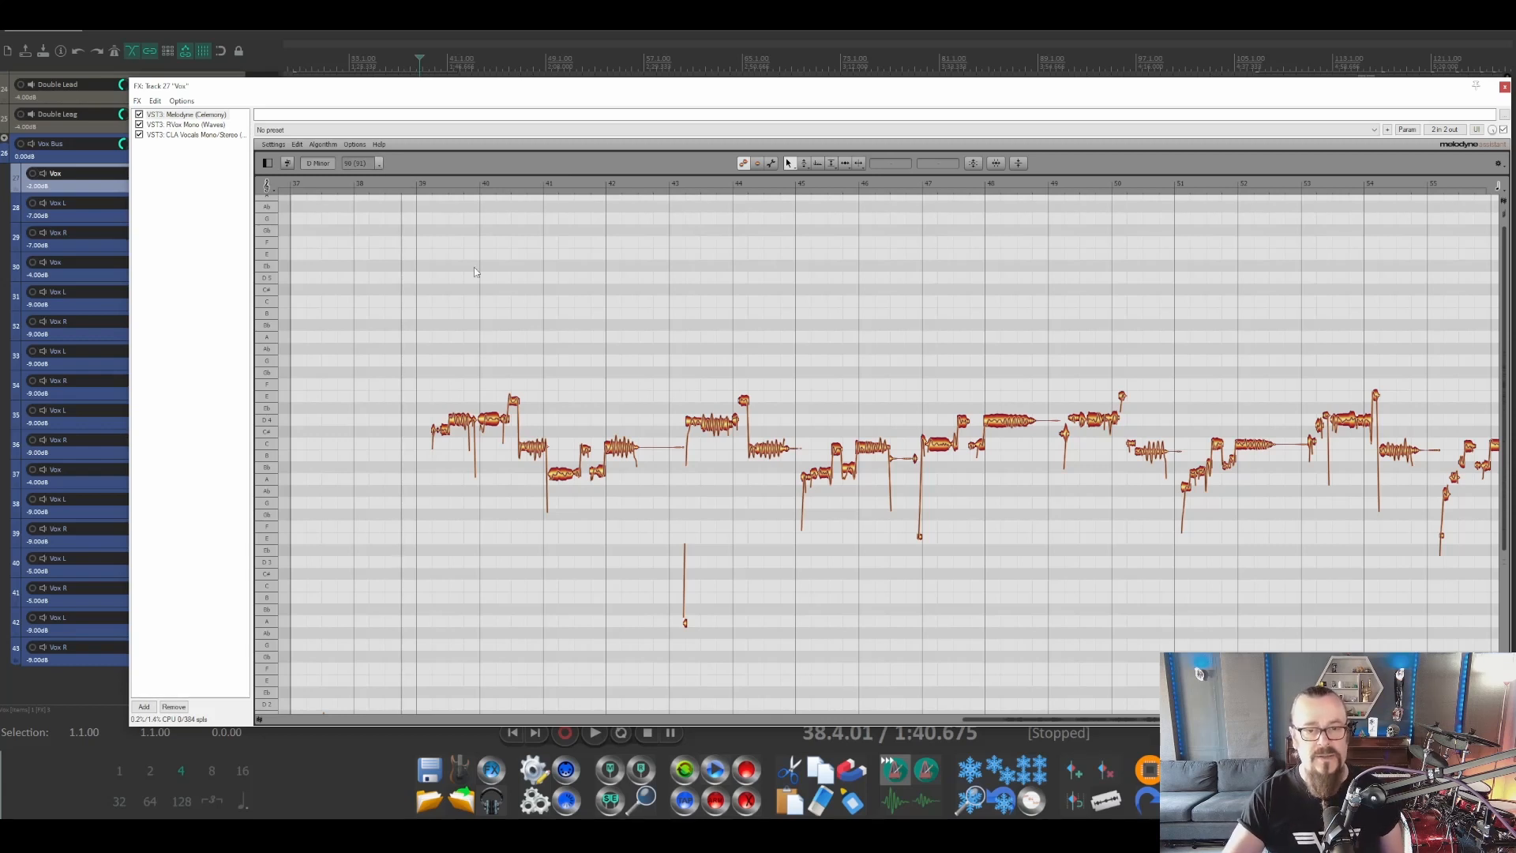
{"action": "left_click_drag", "start_coordinate": [458, 84], "coordinate": [663, 89]}
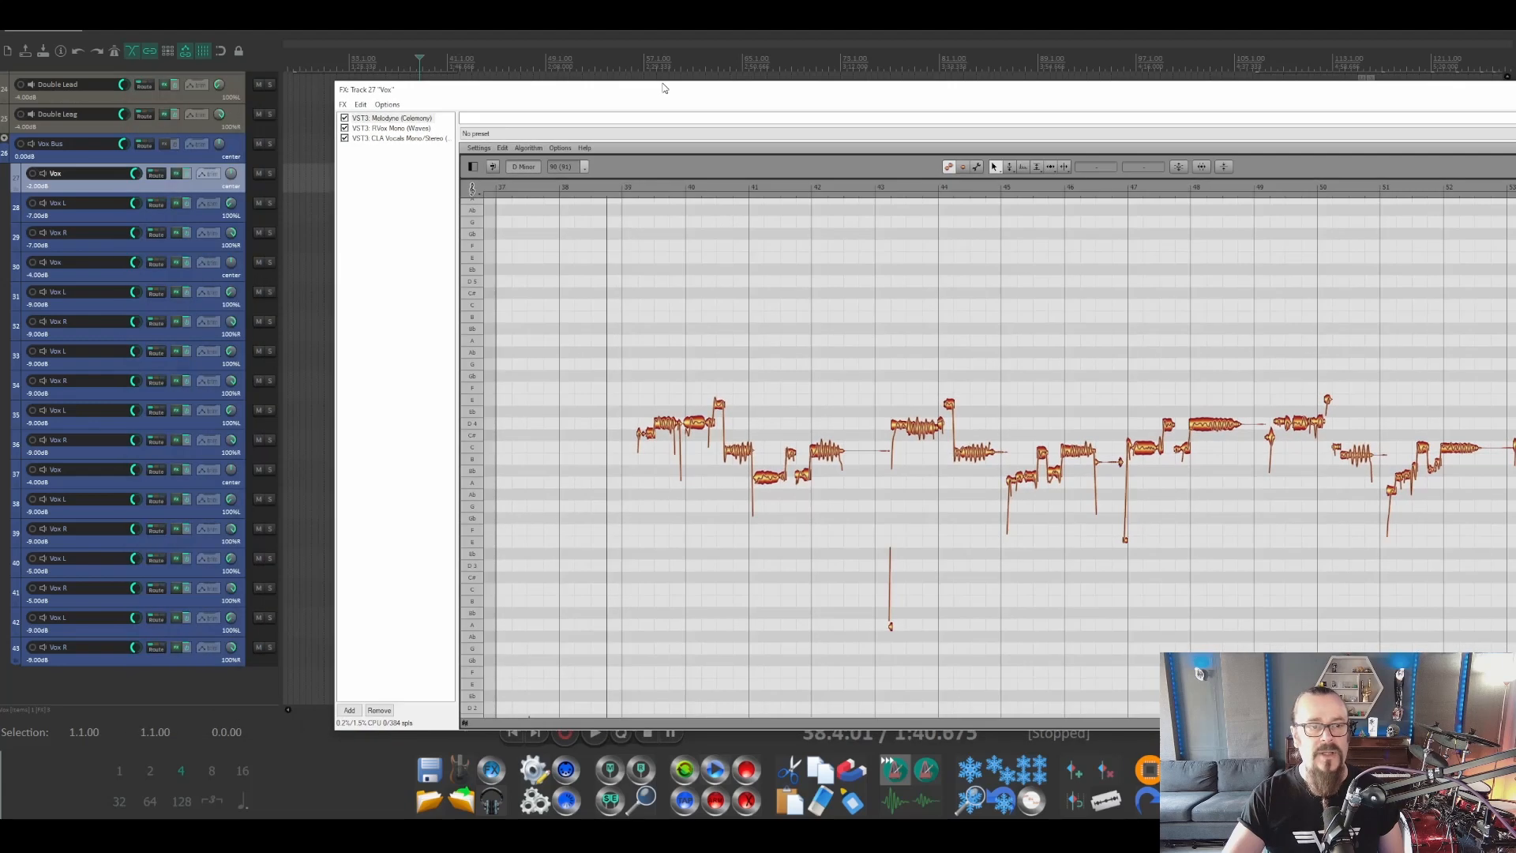
{"action": "left_click", "coordinate": [270, 173]}
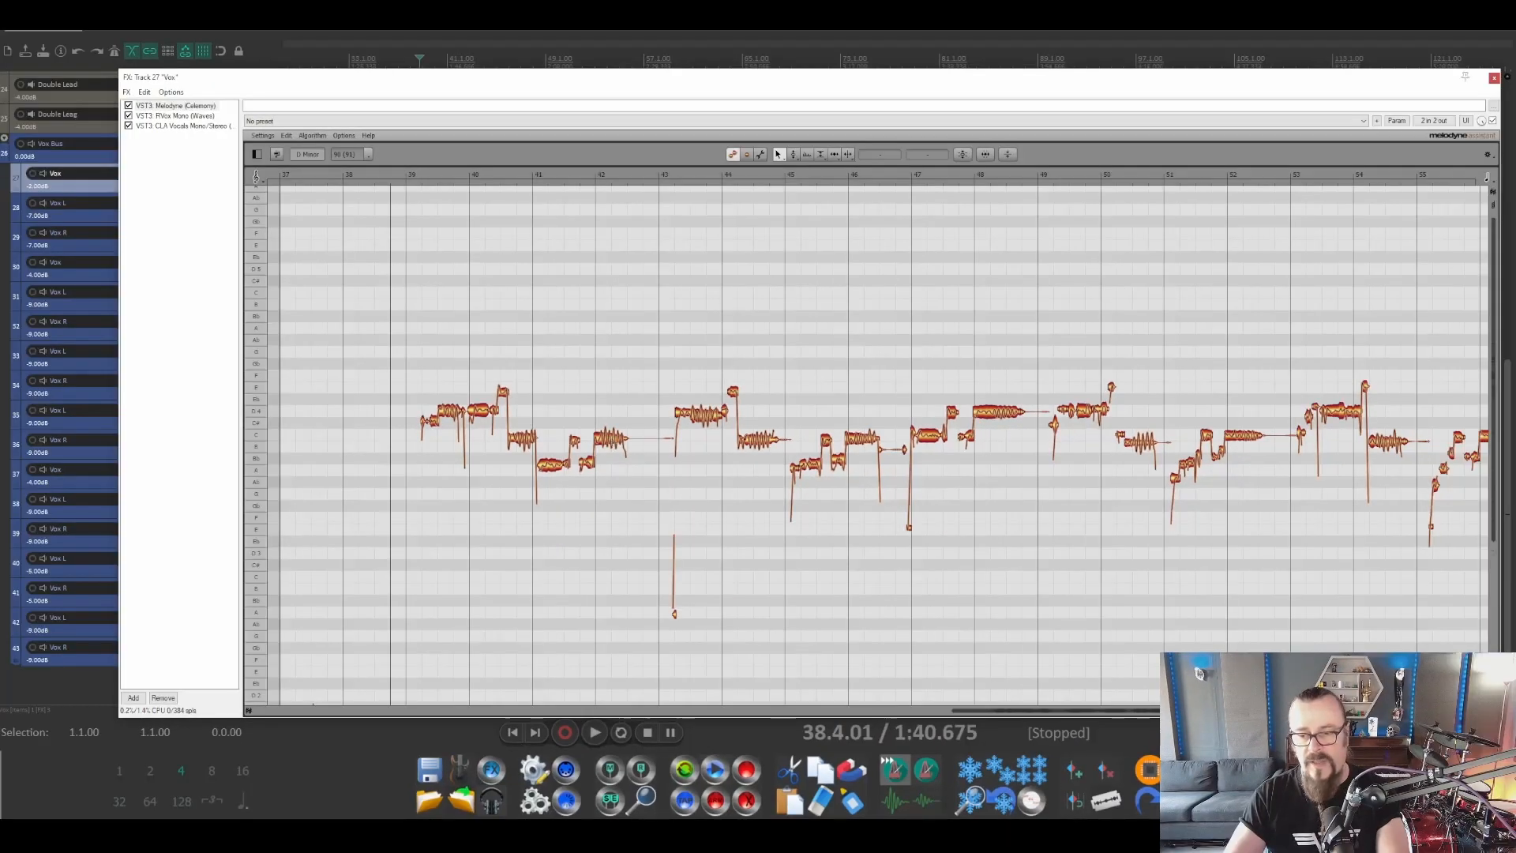
Select all notes of the first vocal phrase, snap them to their nearest semitones and play the phrase back.
{"action": "left_click_drag", "start_coordinate": [1307, 711], "coordinate": [1276, 711]}
{"action": "left_click_drag", "start_coordinate": [1276, 711], "coordinate": [1216, 711]}
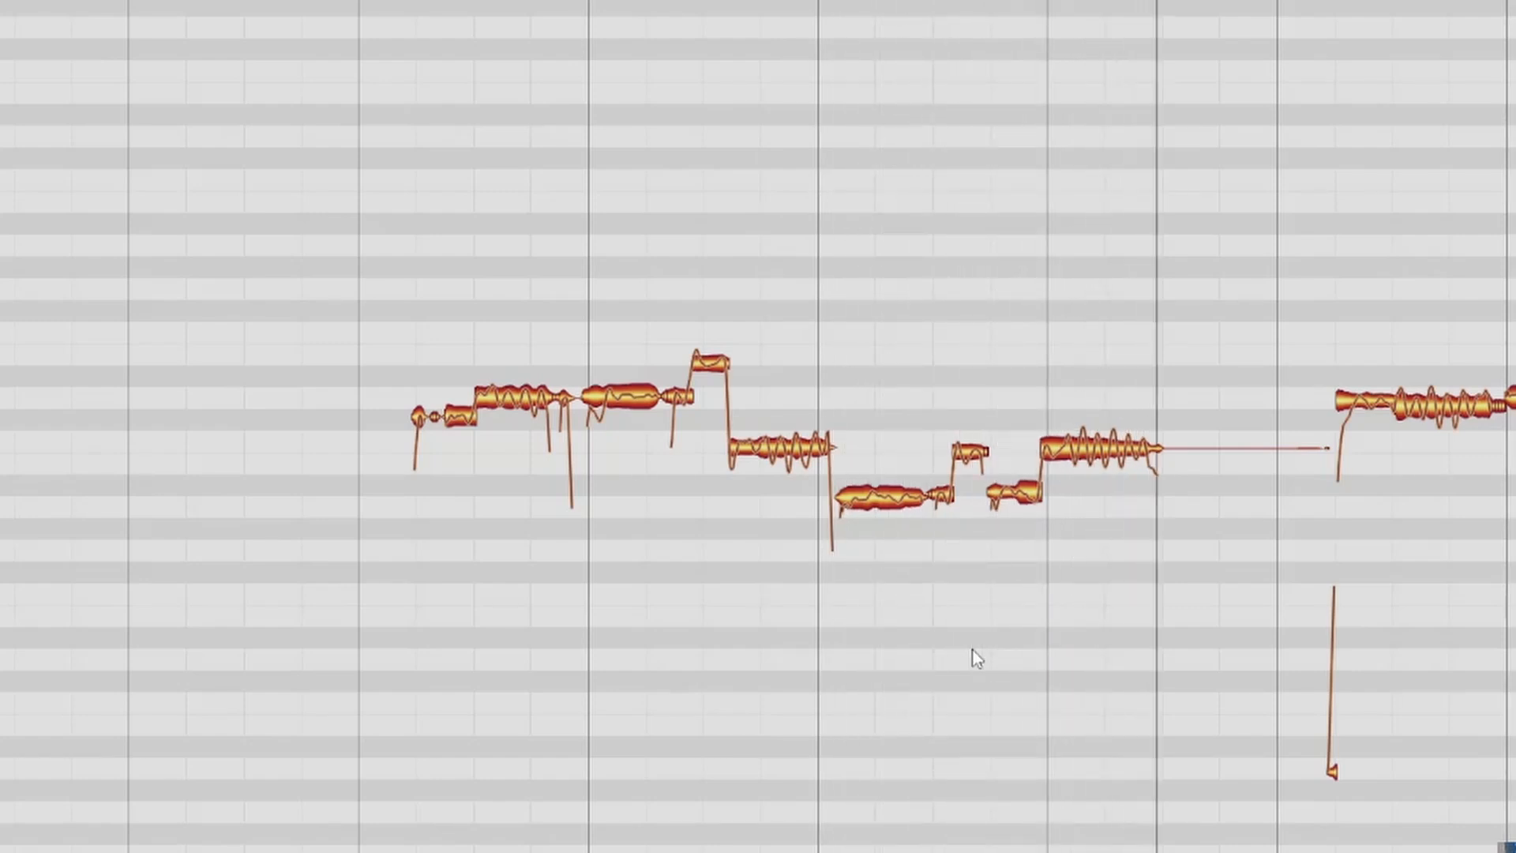
{"action": "key", "text": "space"}
{"action": "left_click_drag", "start_coordinate": [400, 293], "coordinate": [1138, 643]}
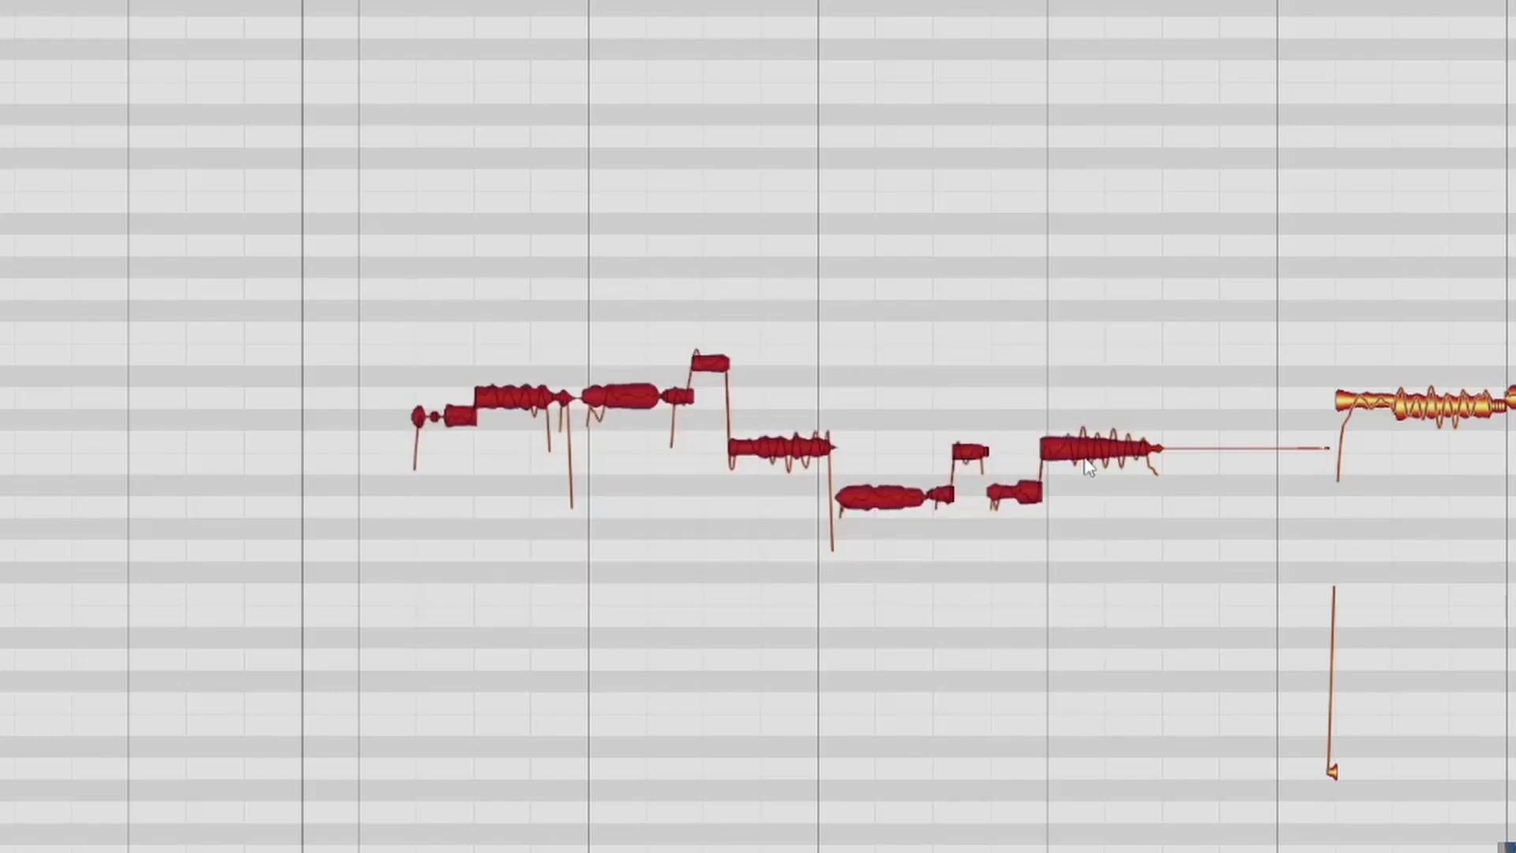
{"action": "left_click_drag", "start_coordinate": [1088, 462], "coordinate": [1083, 448]}
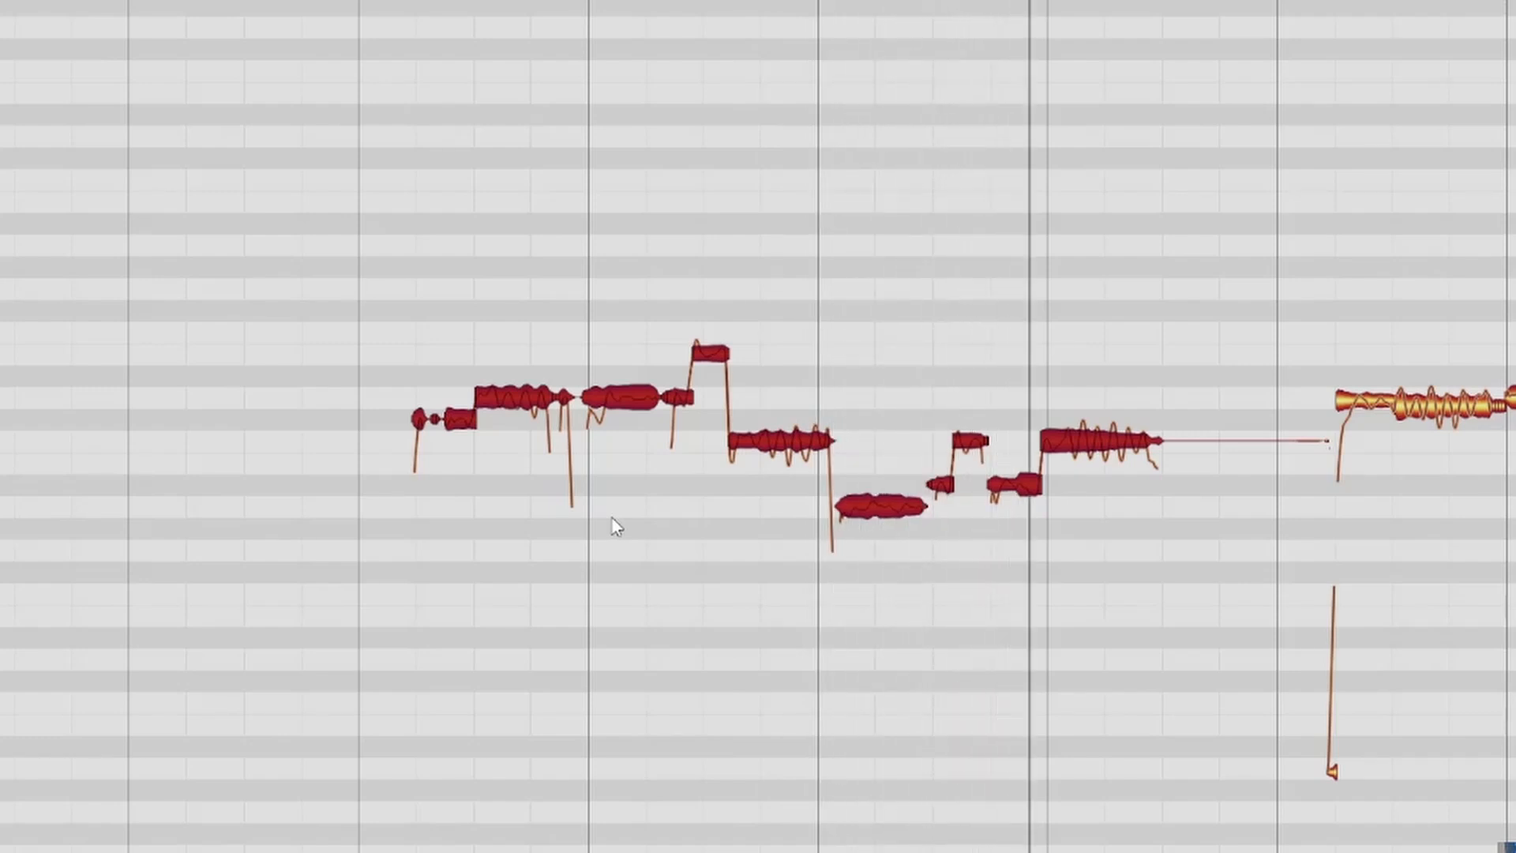
{"action": "key", "text": "space"}
{"action": "left_click", "coordinate": [804, 517]}
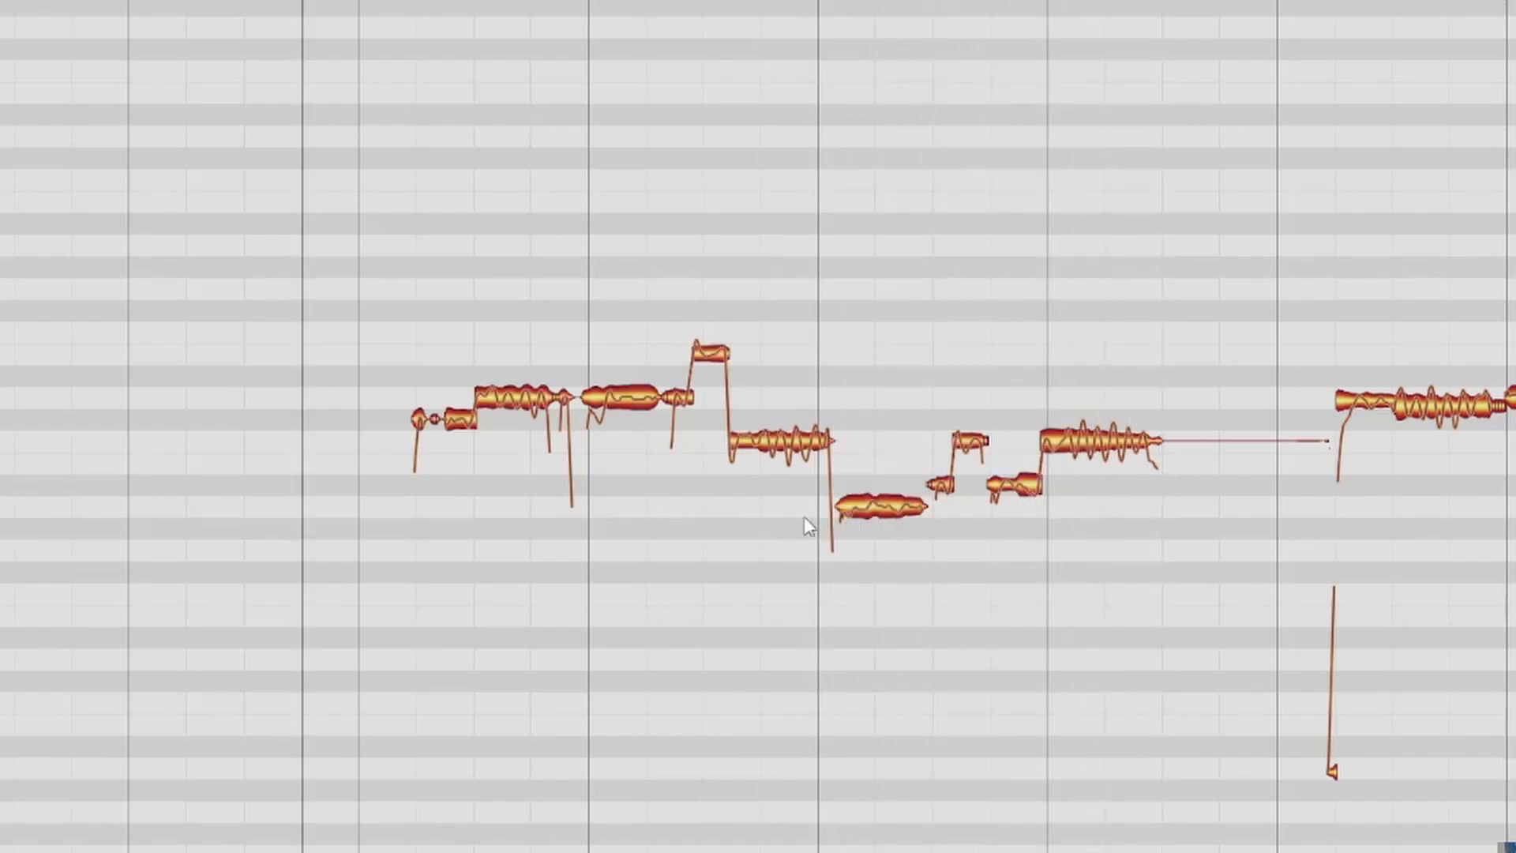
Raise the long lowest note of the phrase by a semitone to match the short note after it, and audition it.
{"action": "left_click", "coordinate": [879, 508]}
{"action": "left_click_drag", "start_coordinate": [881, 508], "coordinate": [883, 488]}
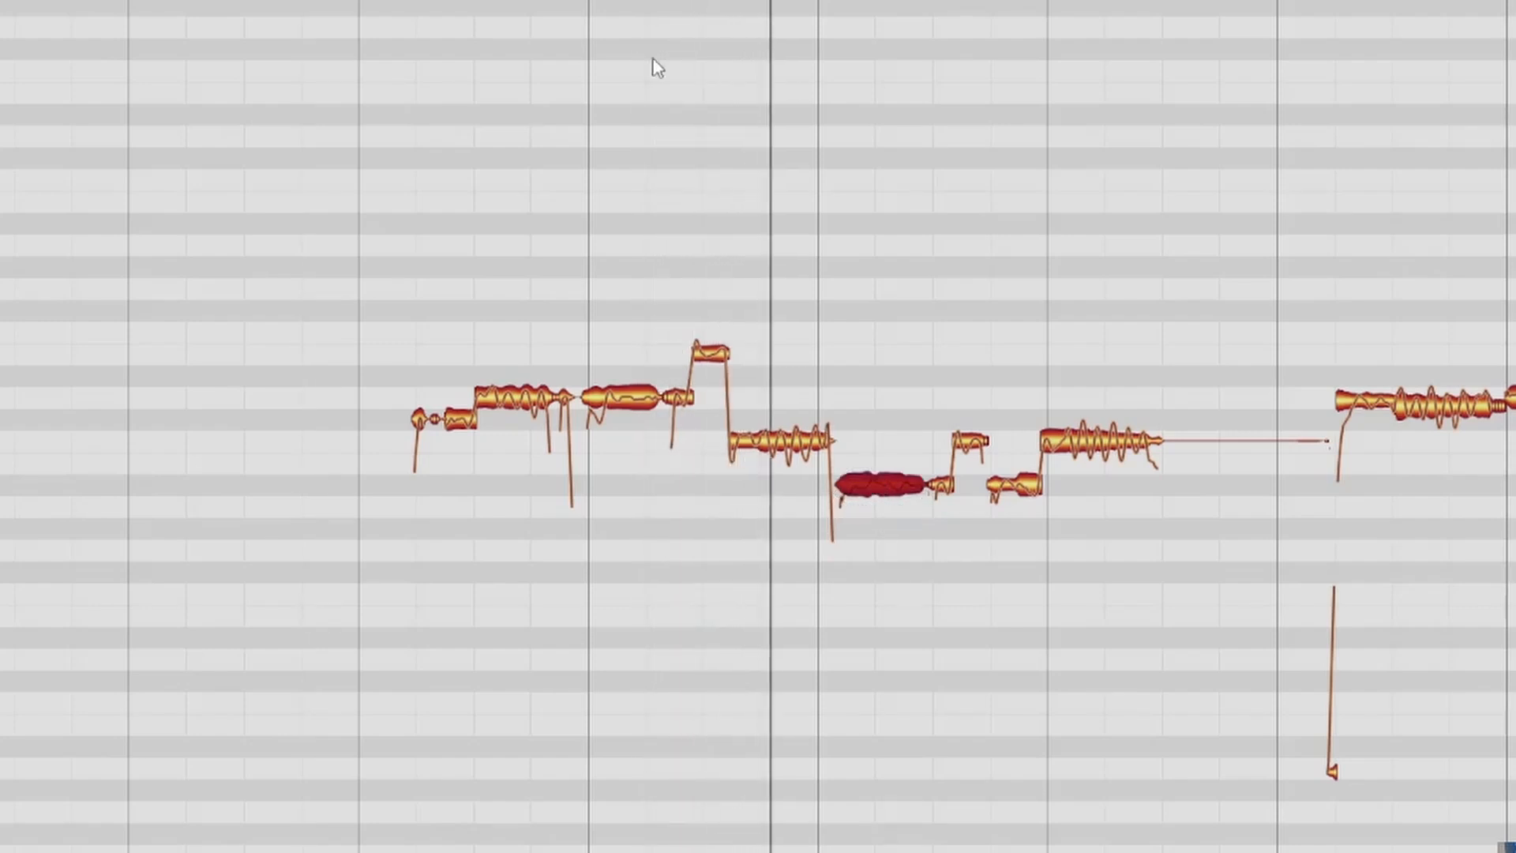
{"action": "key", "text": "space"}
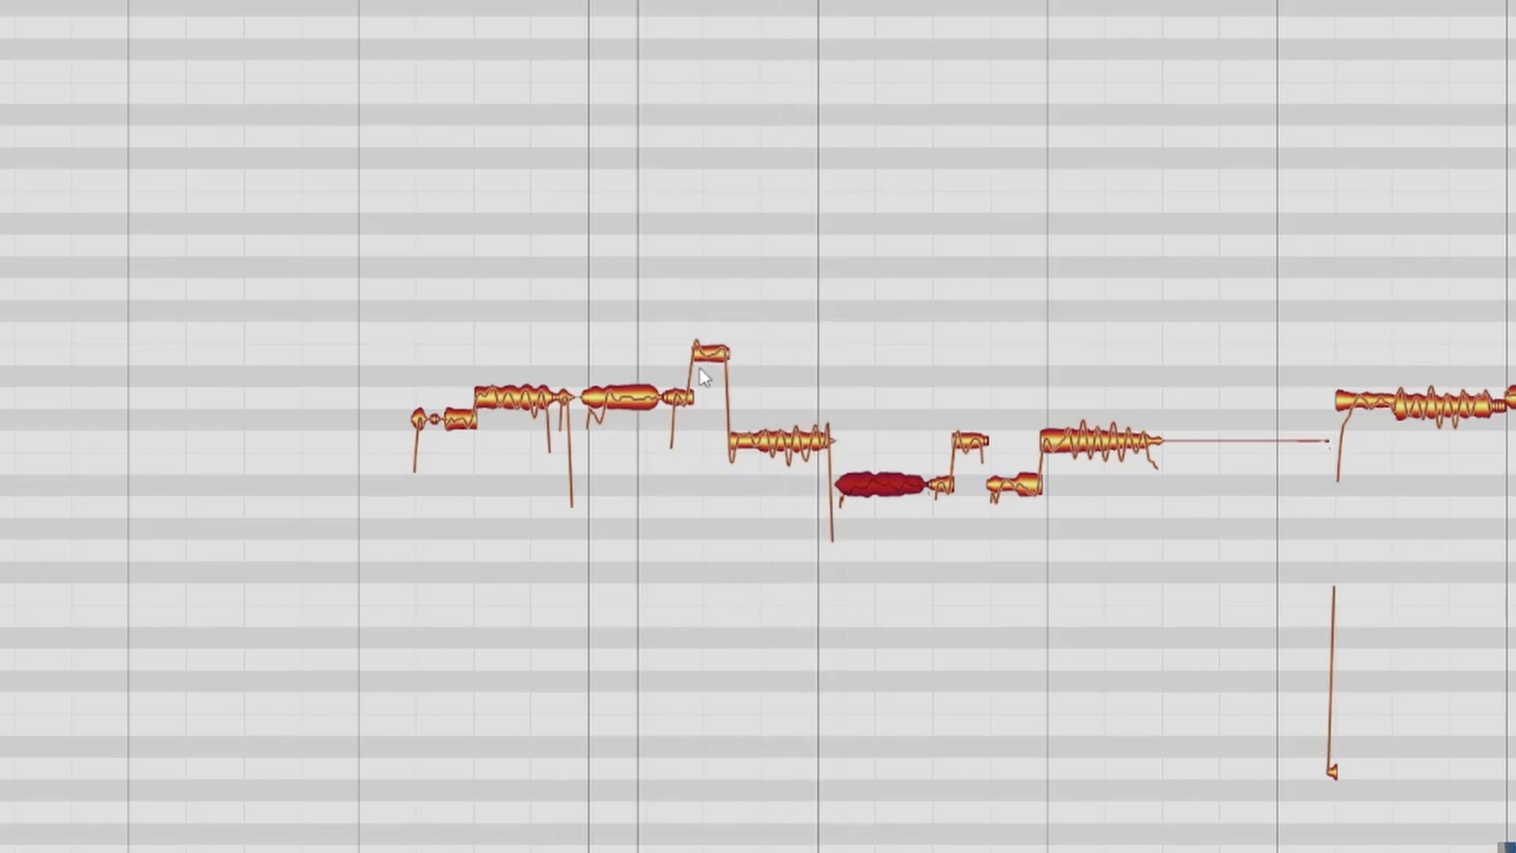
Raise the short opening notes of the phrase by a semitone and reduce the pitch modulation of the sustained note after them.
{"action": "left_click_drag", "start_coordinate": [397, 398], "coordinate": [465, 400]}
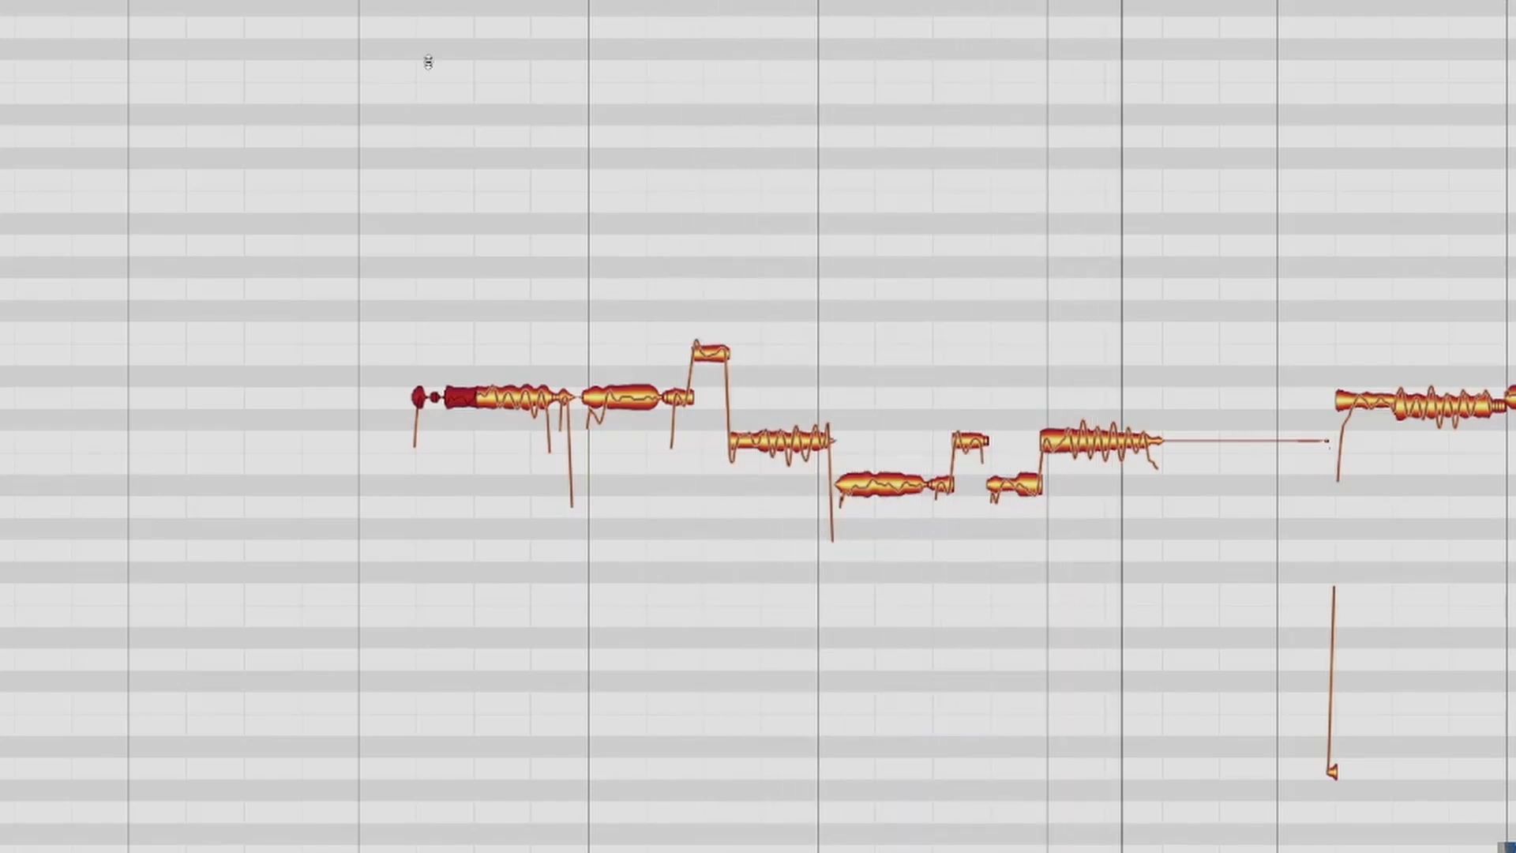
{"action": "key", "text": "space"}
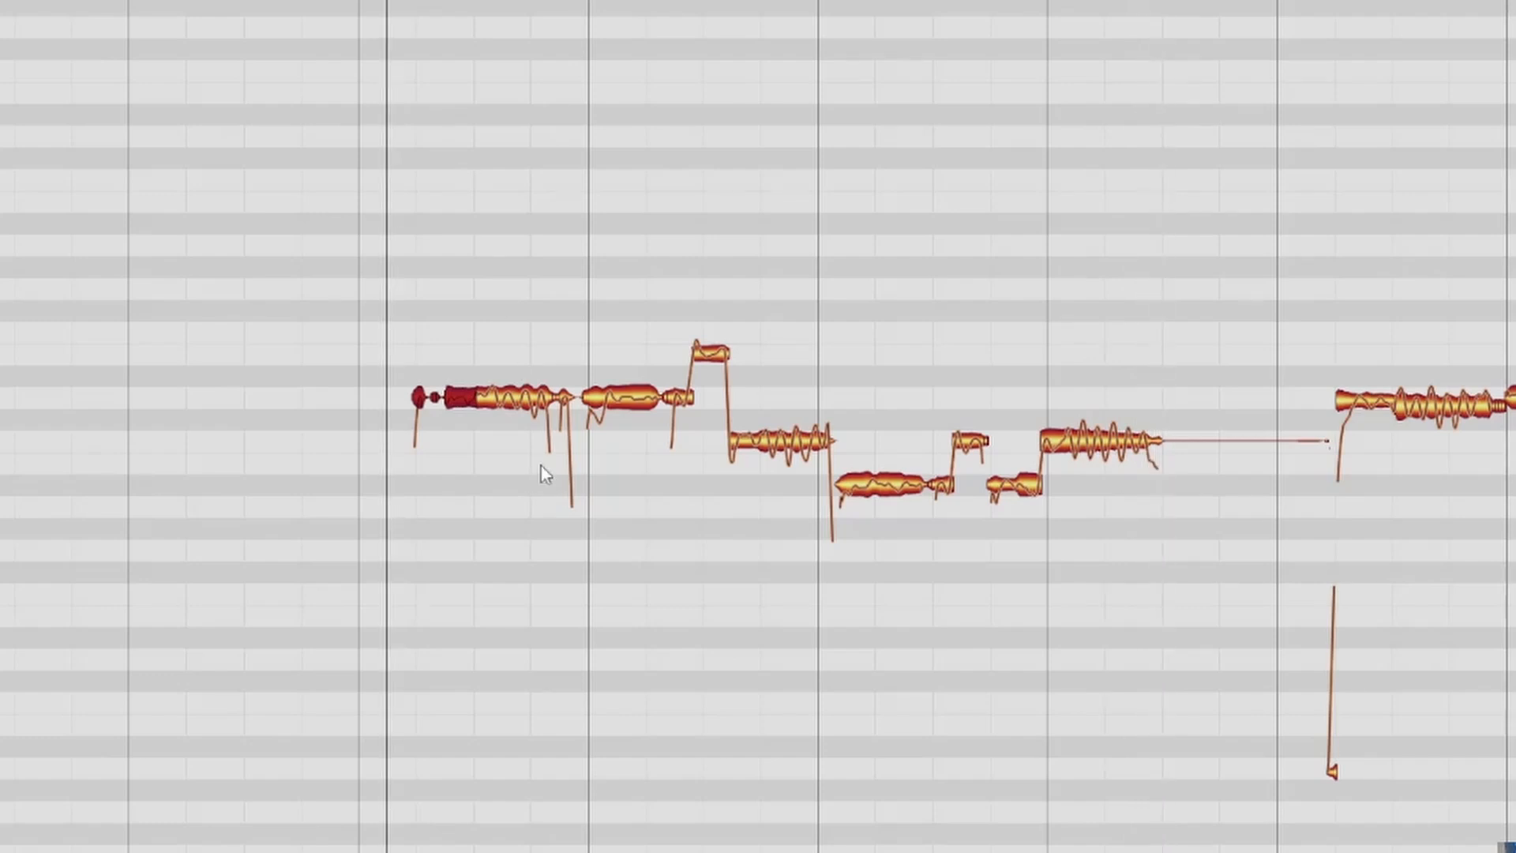
{"action": "left_click", "coordinate": [508, 397]}
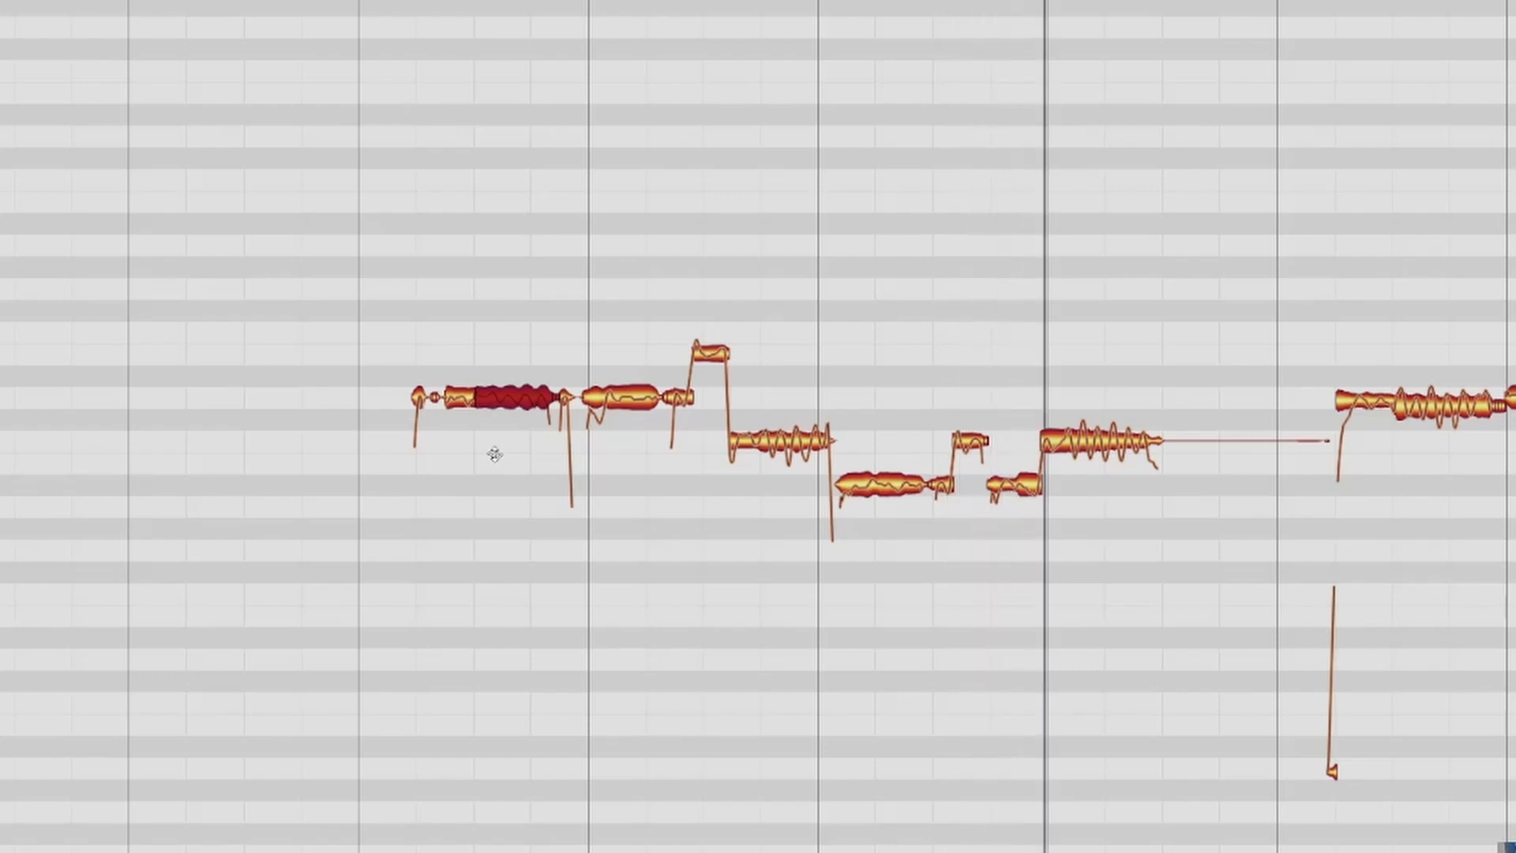
{"action": "key", "text": "space"}
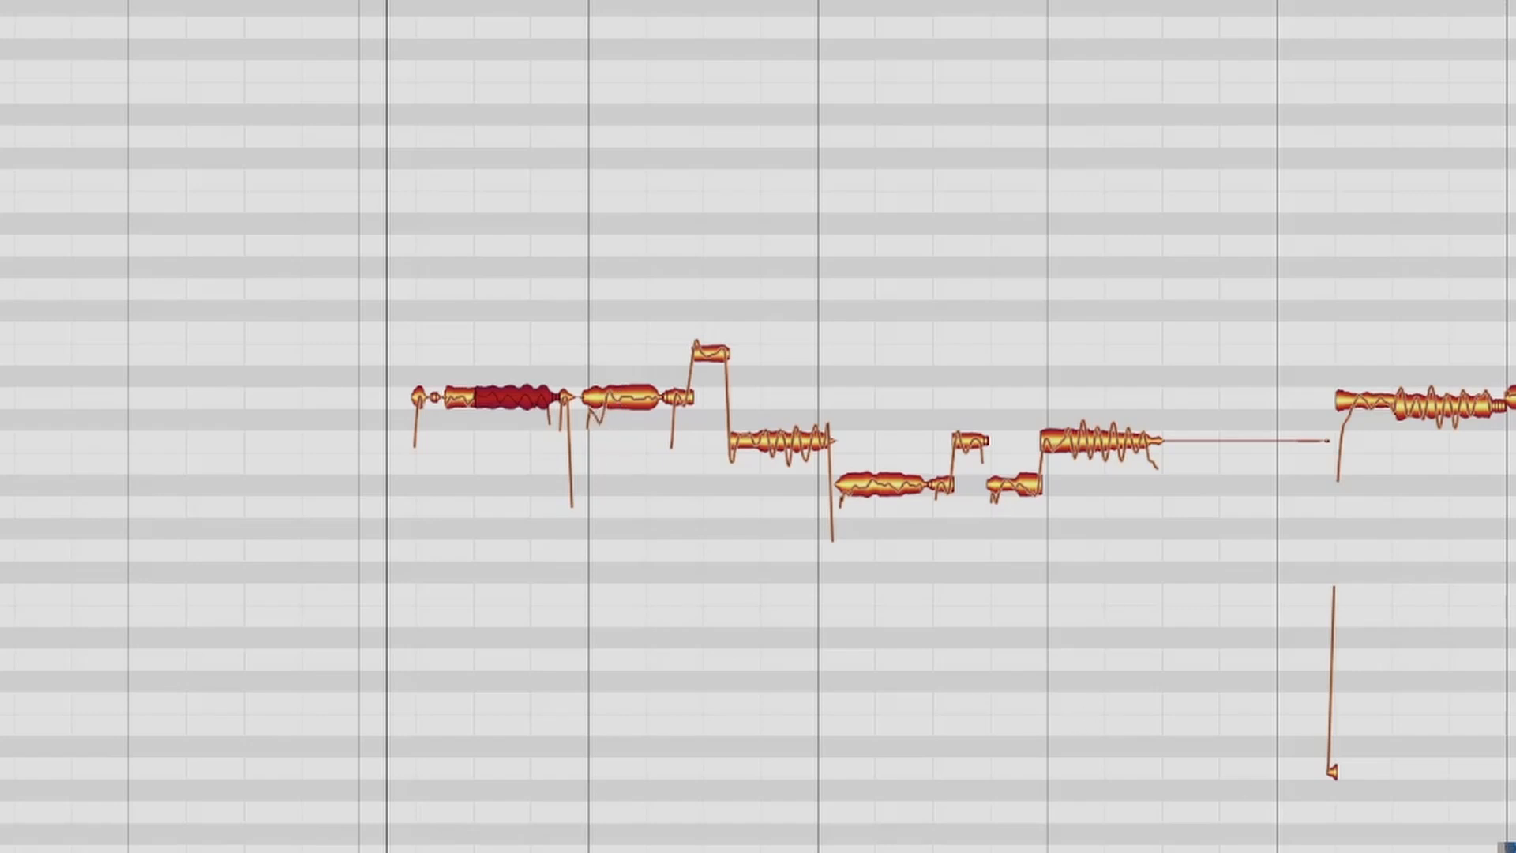
Split the second sustained note just after its opening scoop and play back the phrase.
{"action": "scroll", "coordinate": [758, 427], "scroll_direction": "up", "scroll_amount": 5}
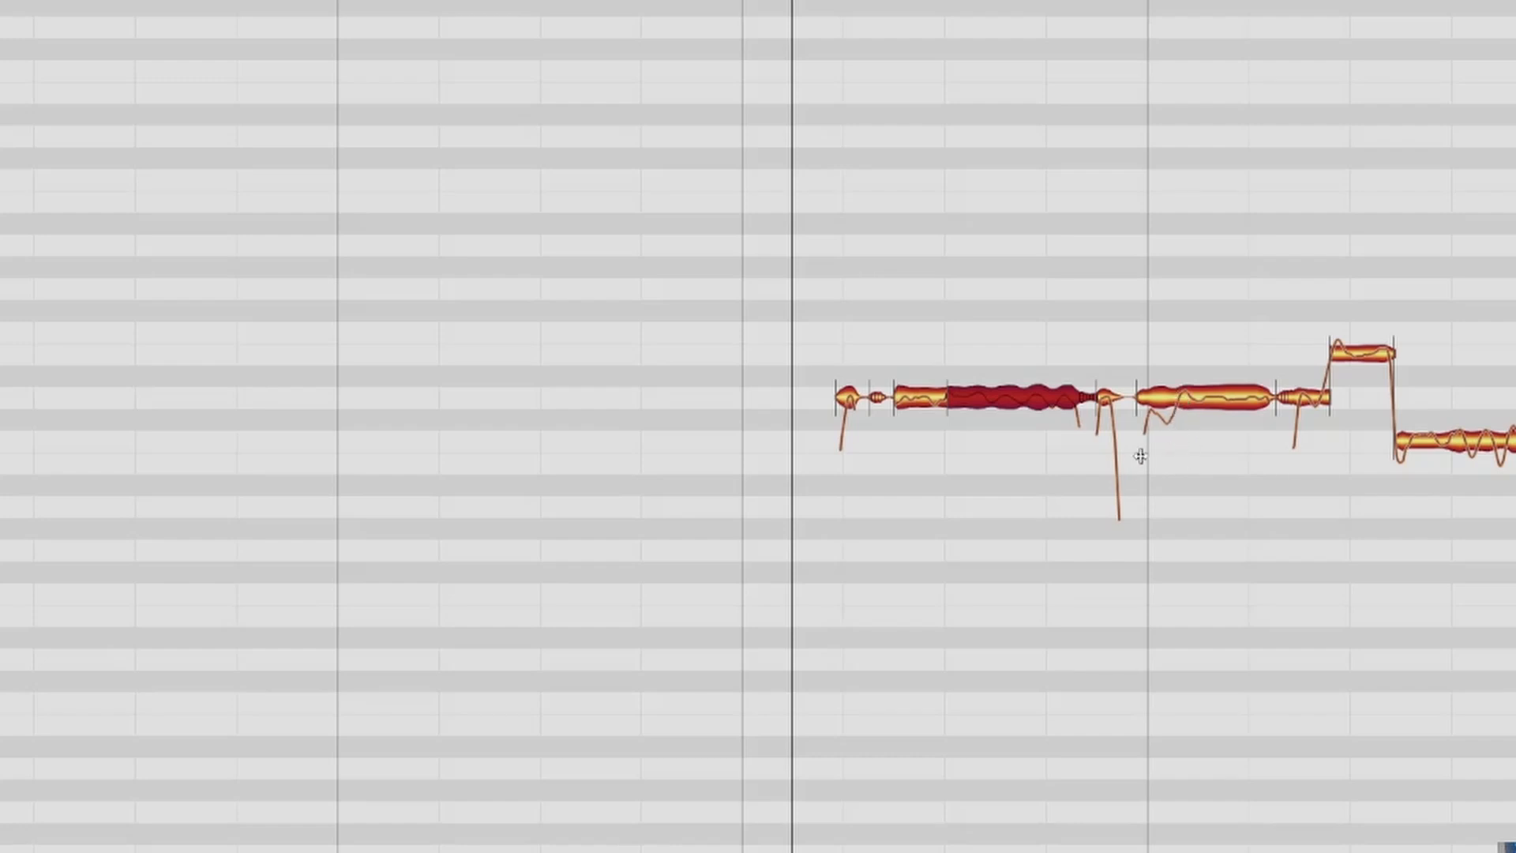
{"action": "double_click", "coordinate": [1175, 400]}
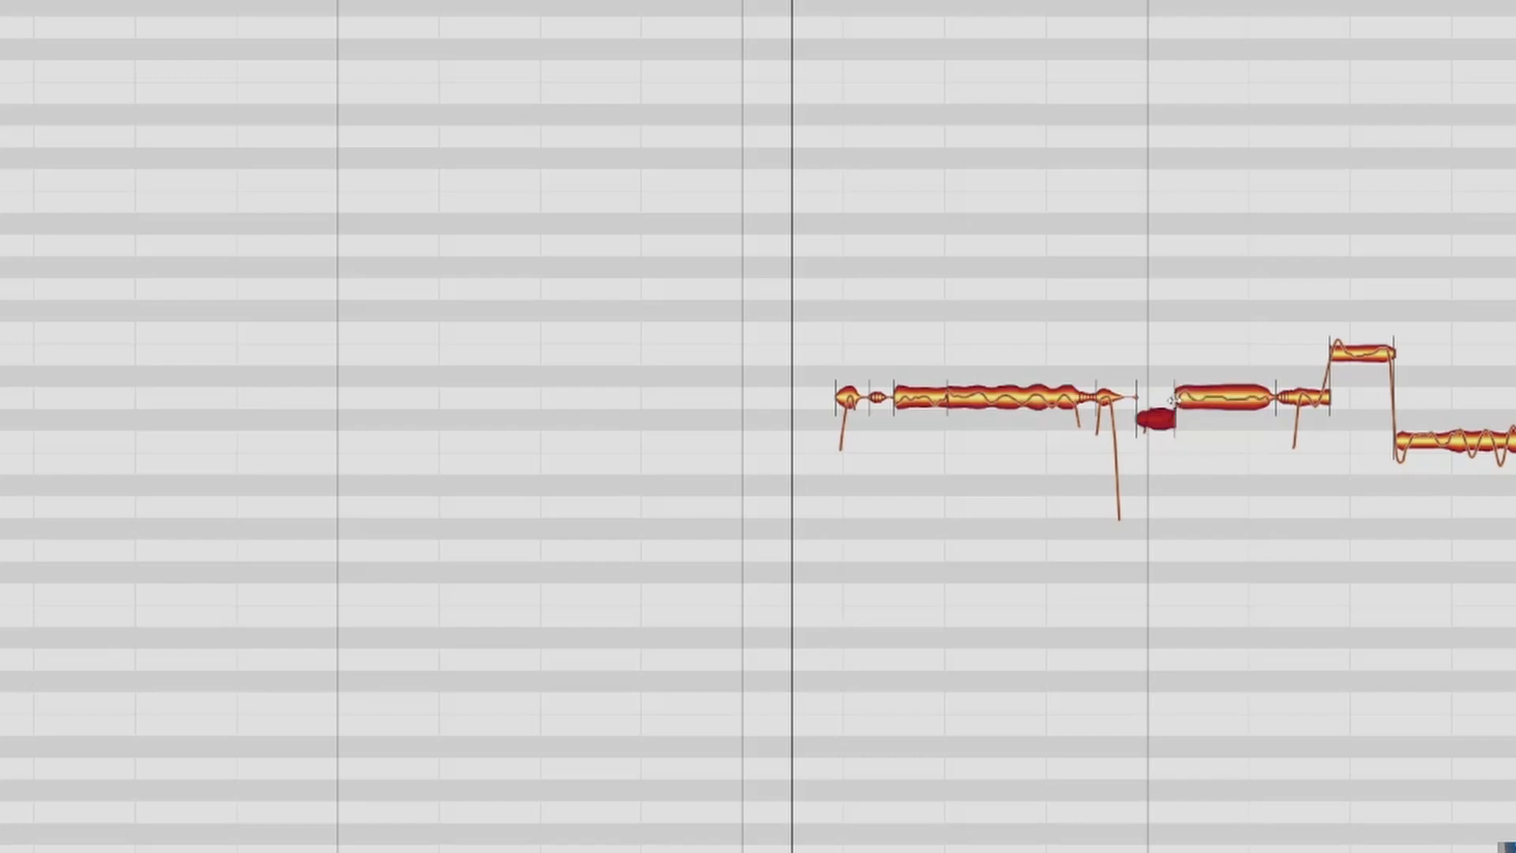
{"action": "left_click", "coordinate": [1217, 406]}
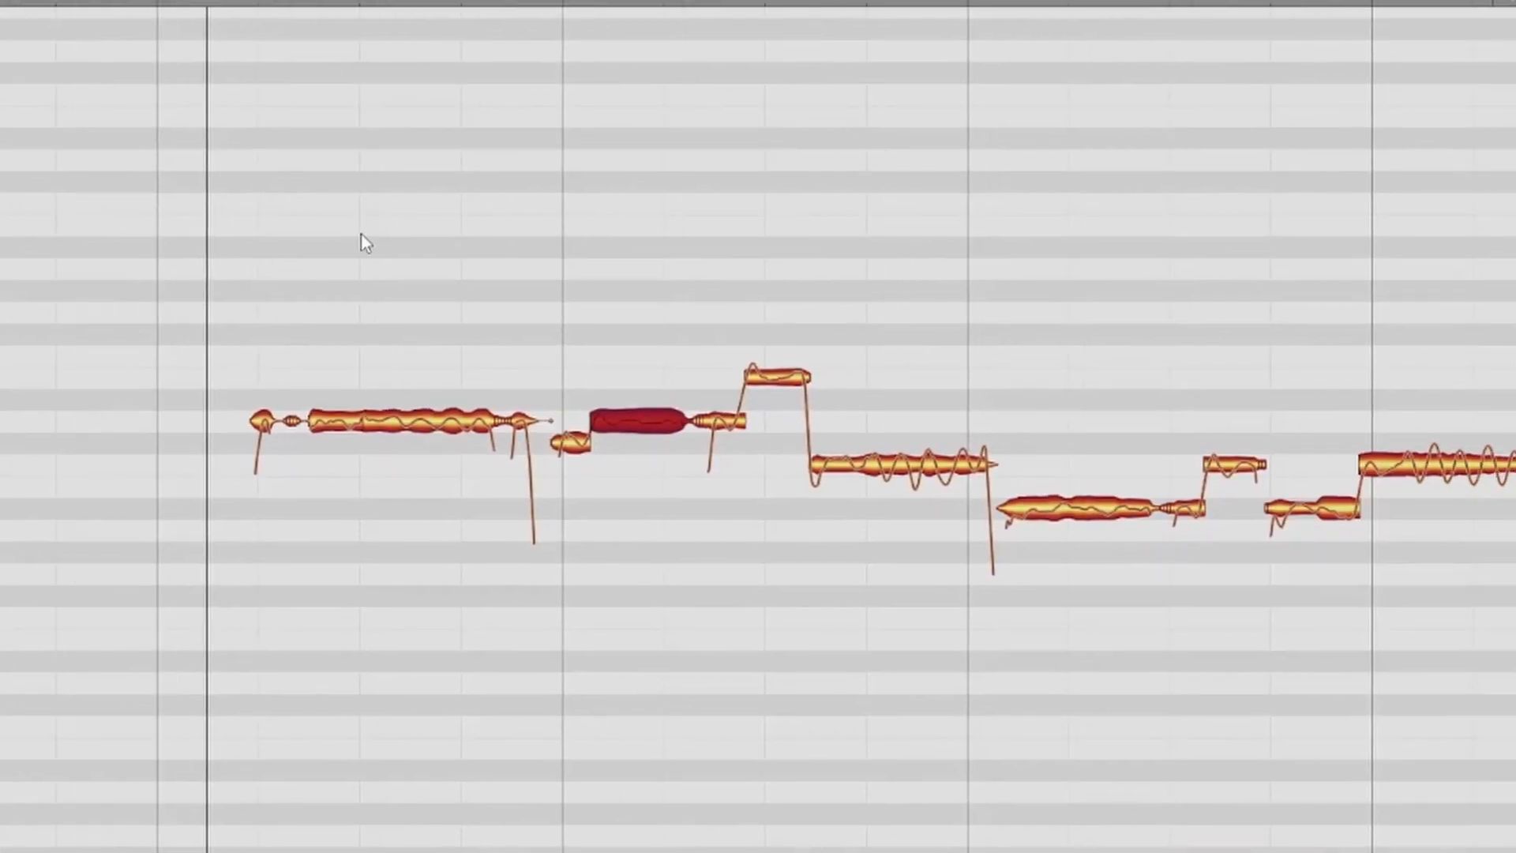
{"action": "key", "text": "space"}
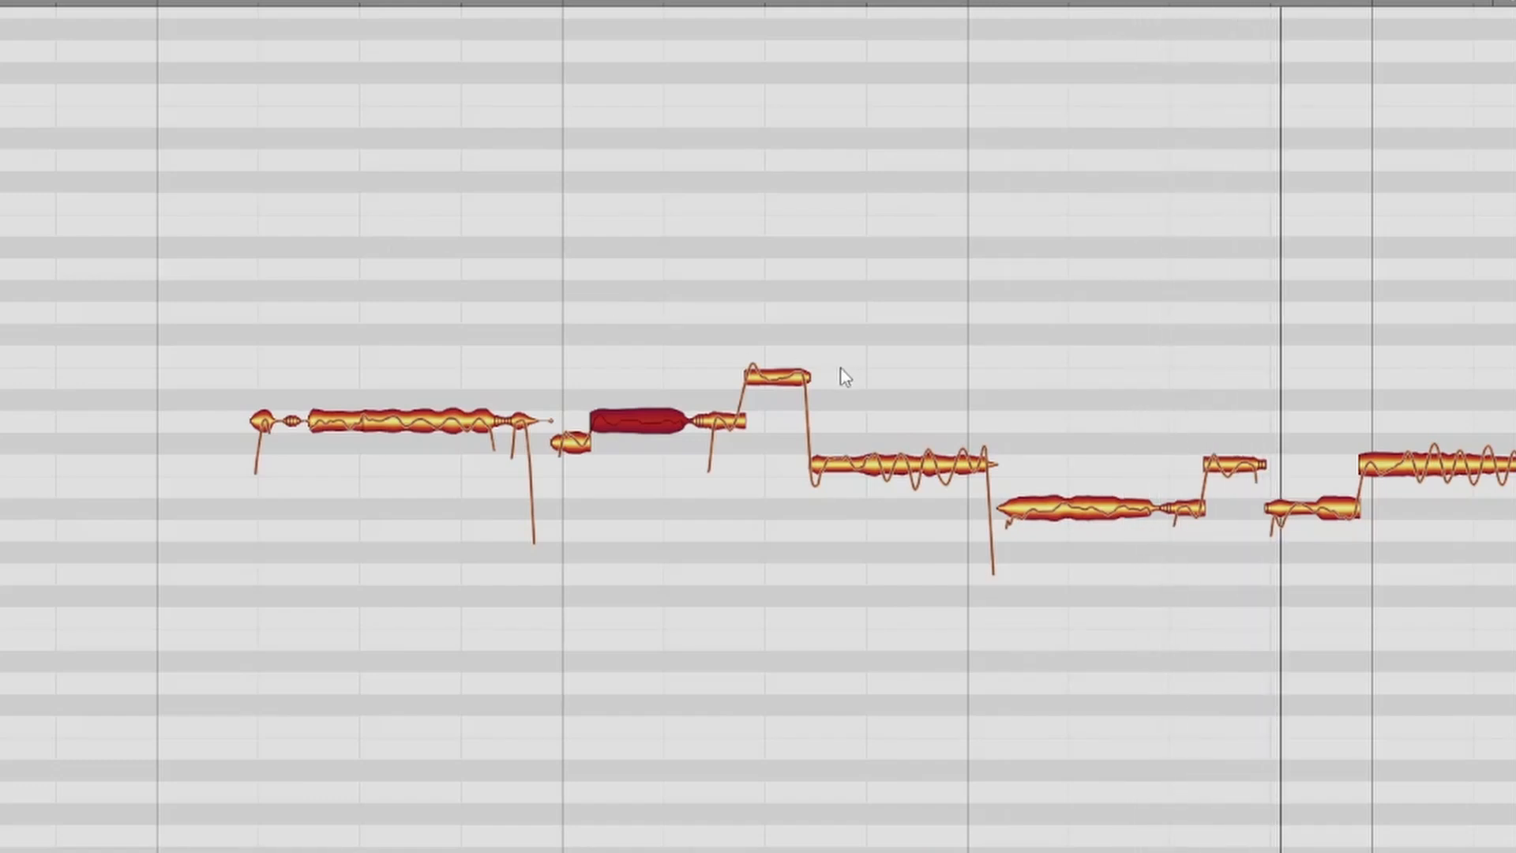
Reduce the pitch modulation of the short highest note in the phrase and audition the result.
{"action": "left_click", "coordinate": [765, 387]}
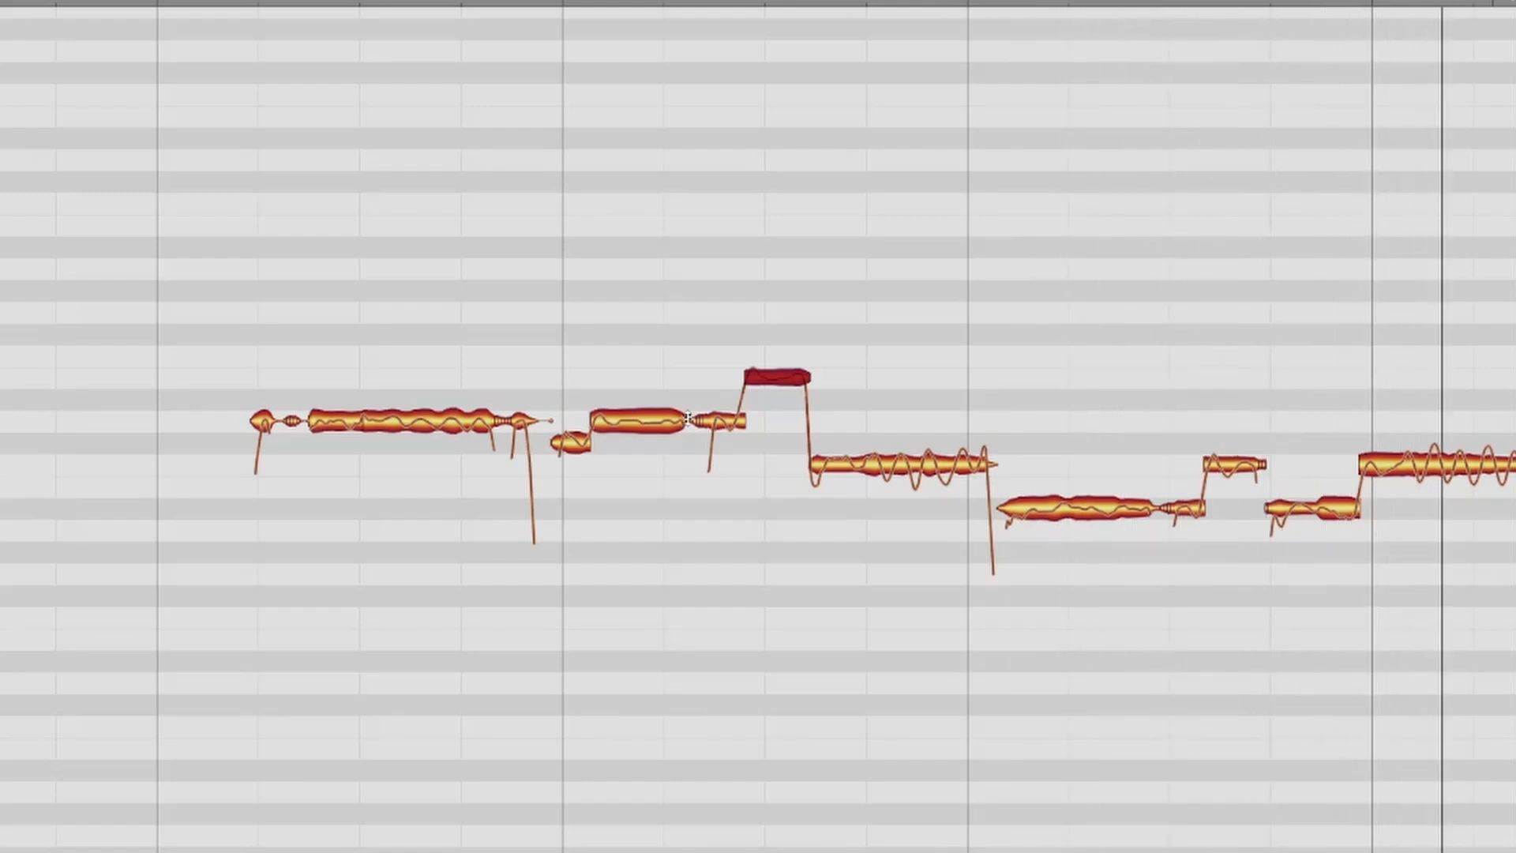
{"action": "key", "text": "space"}
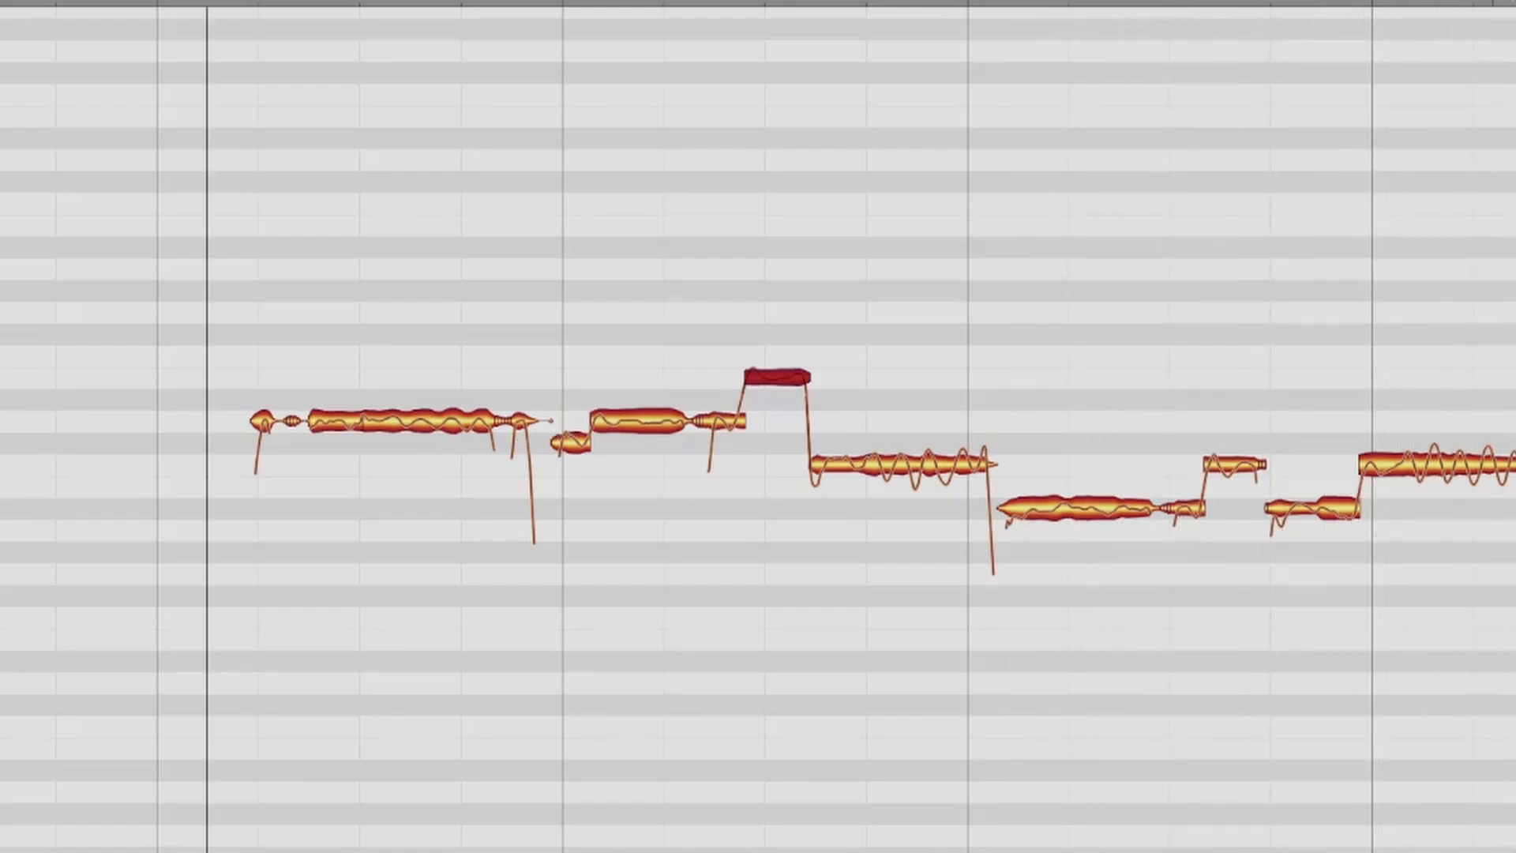
{"action": "scroll", "coordinate": [758, 427], "scroll_direction": "right", "scroll_amount": 4}
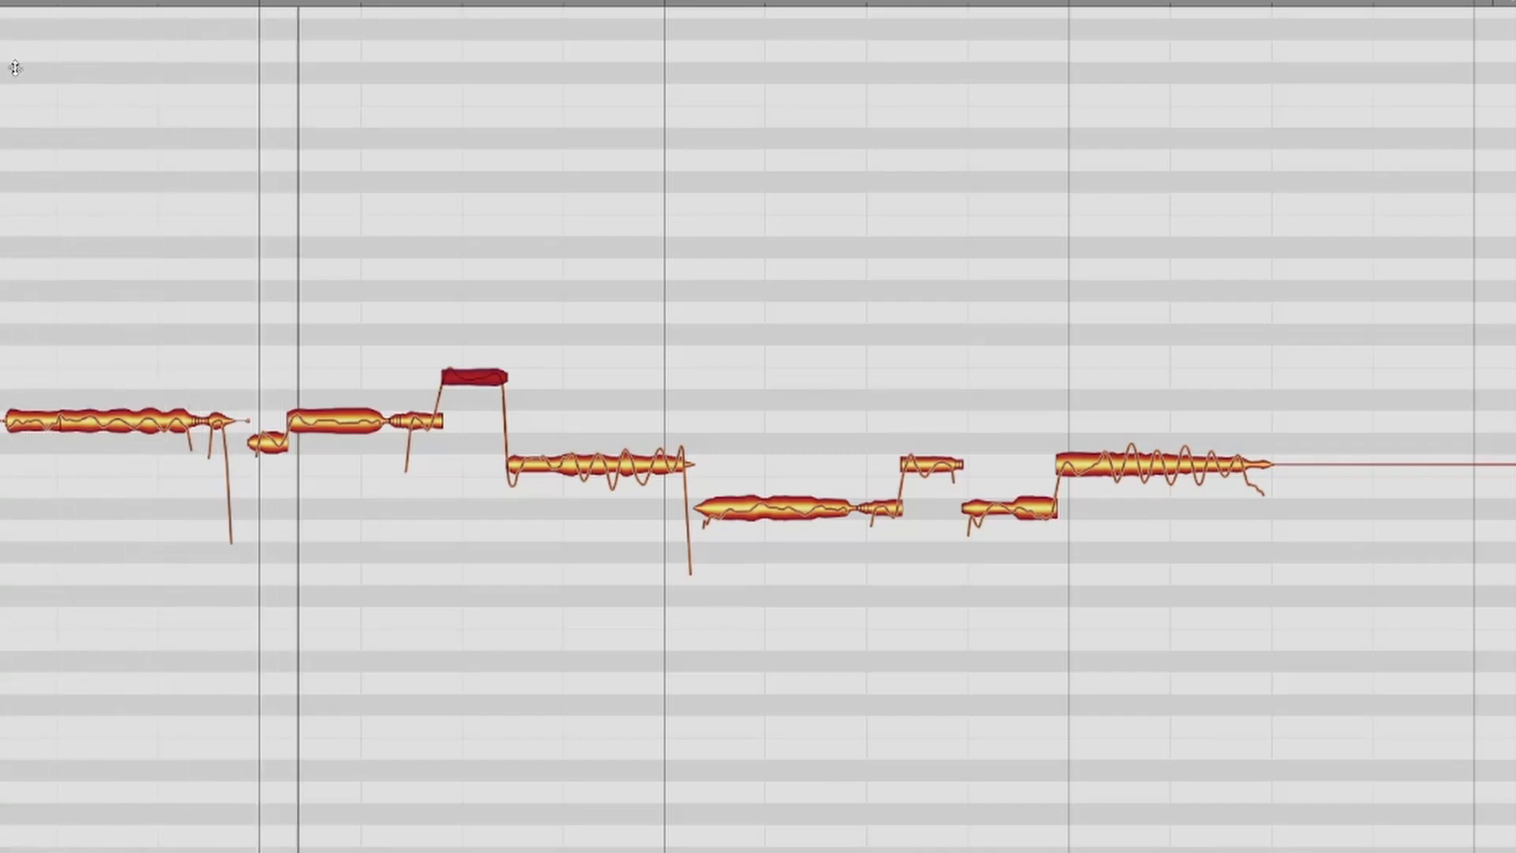
{"action": "key", "text": "space"}
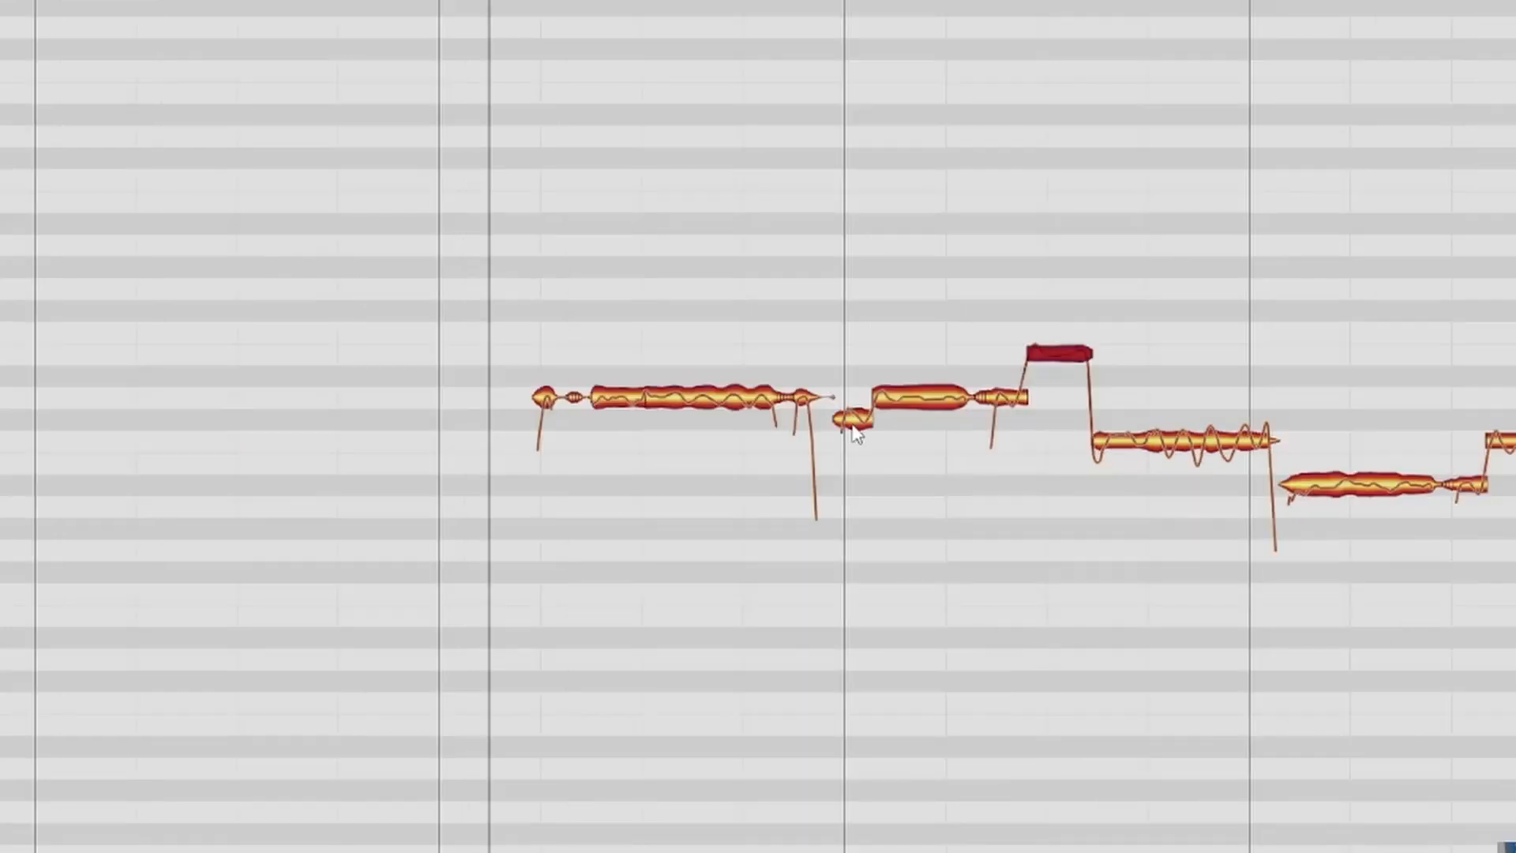
Lower the level of the short note at bar 40 to -3.90 dB and audition the change.
{"action": "left_click", "coordinate": [854, 427]}
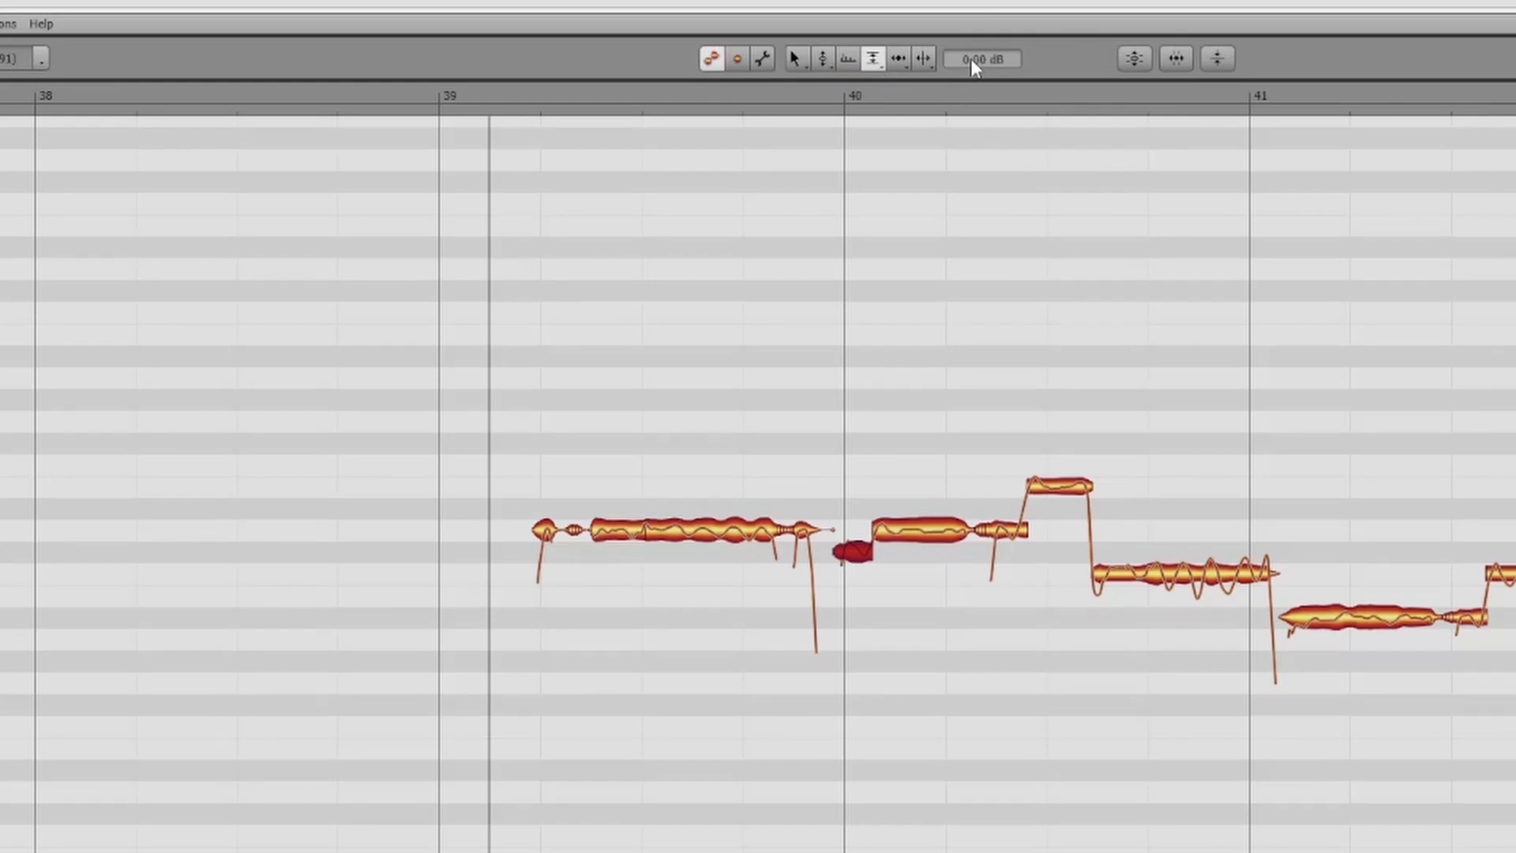
{"action": "left_click_drag", "start_coordinate": [968, 77], "coordinate": [964, 87]}
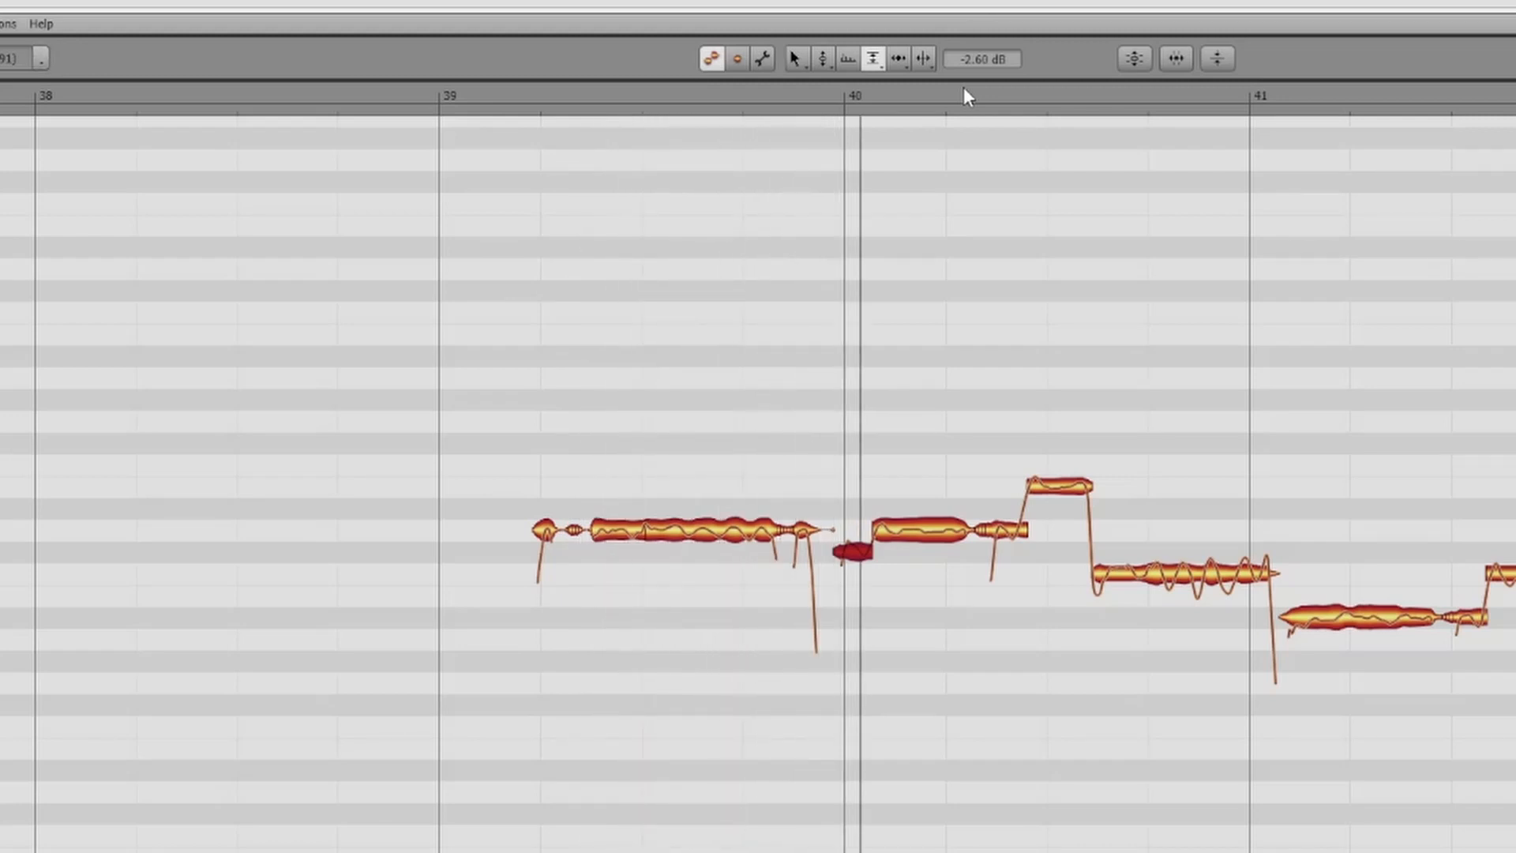
{"action": "key", "text": "space"}
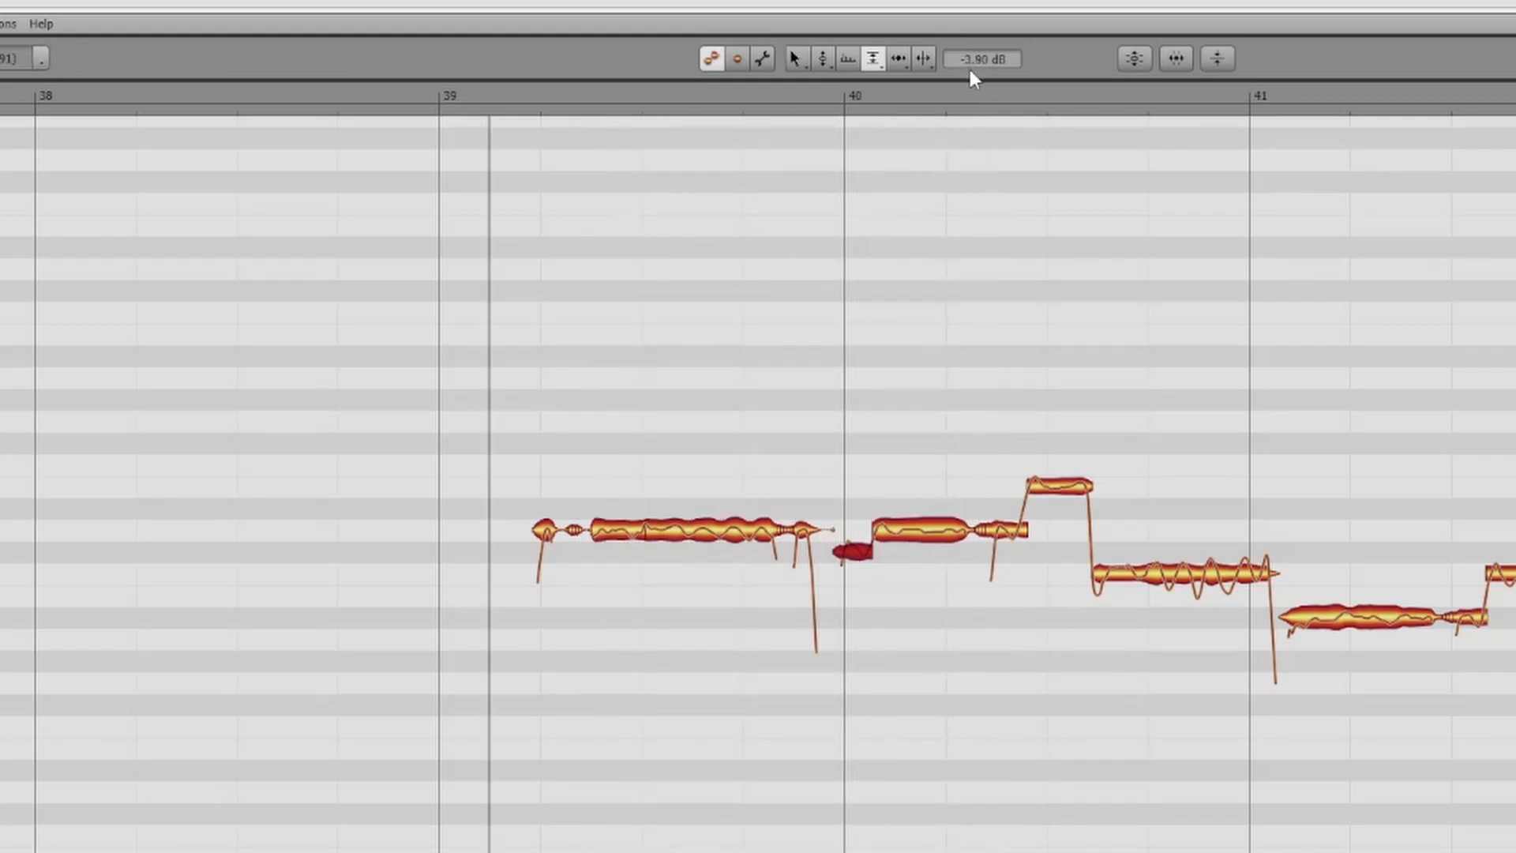
{"action": "left_click_drag", "start_coordinate": [970, 69], "coordinate": [970, 77]}
{"action": "key", "text": "space"}
Snap all main notes of the phrase in bars 43 to 46 to their nearest semitones and play it back.
{"action": "key", "text": "F1"}
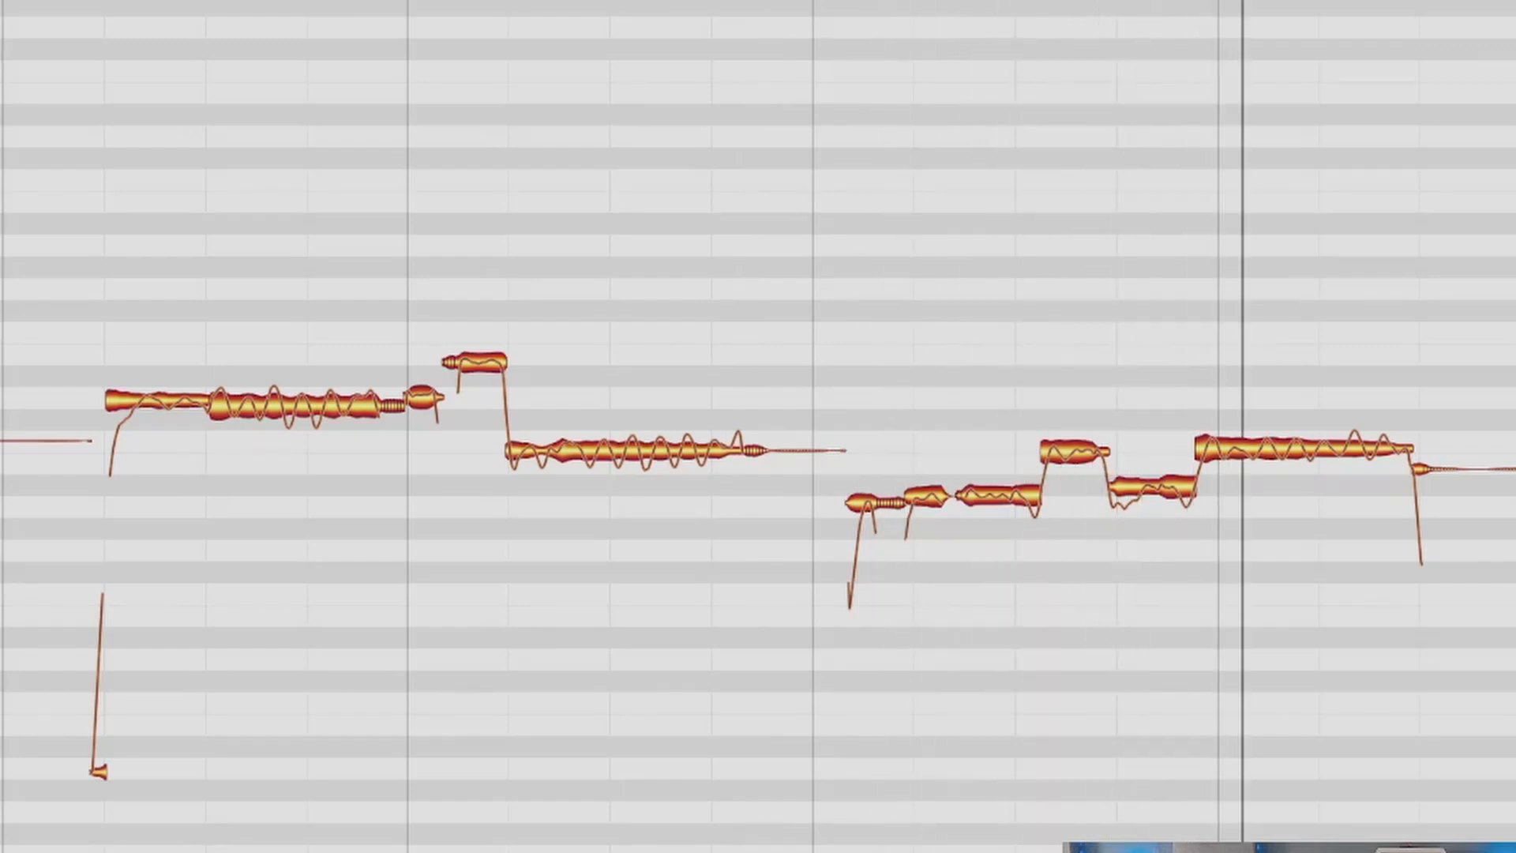
{"action": "key", "text": "space"}
{"action": "left_click_drag", "start_coordinate": [135, 282], "coordinate": [1405, 620]}
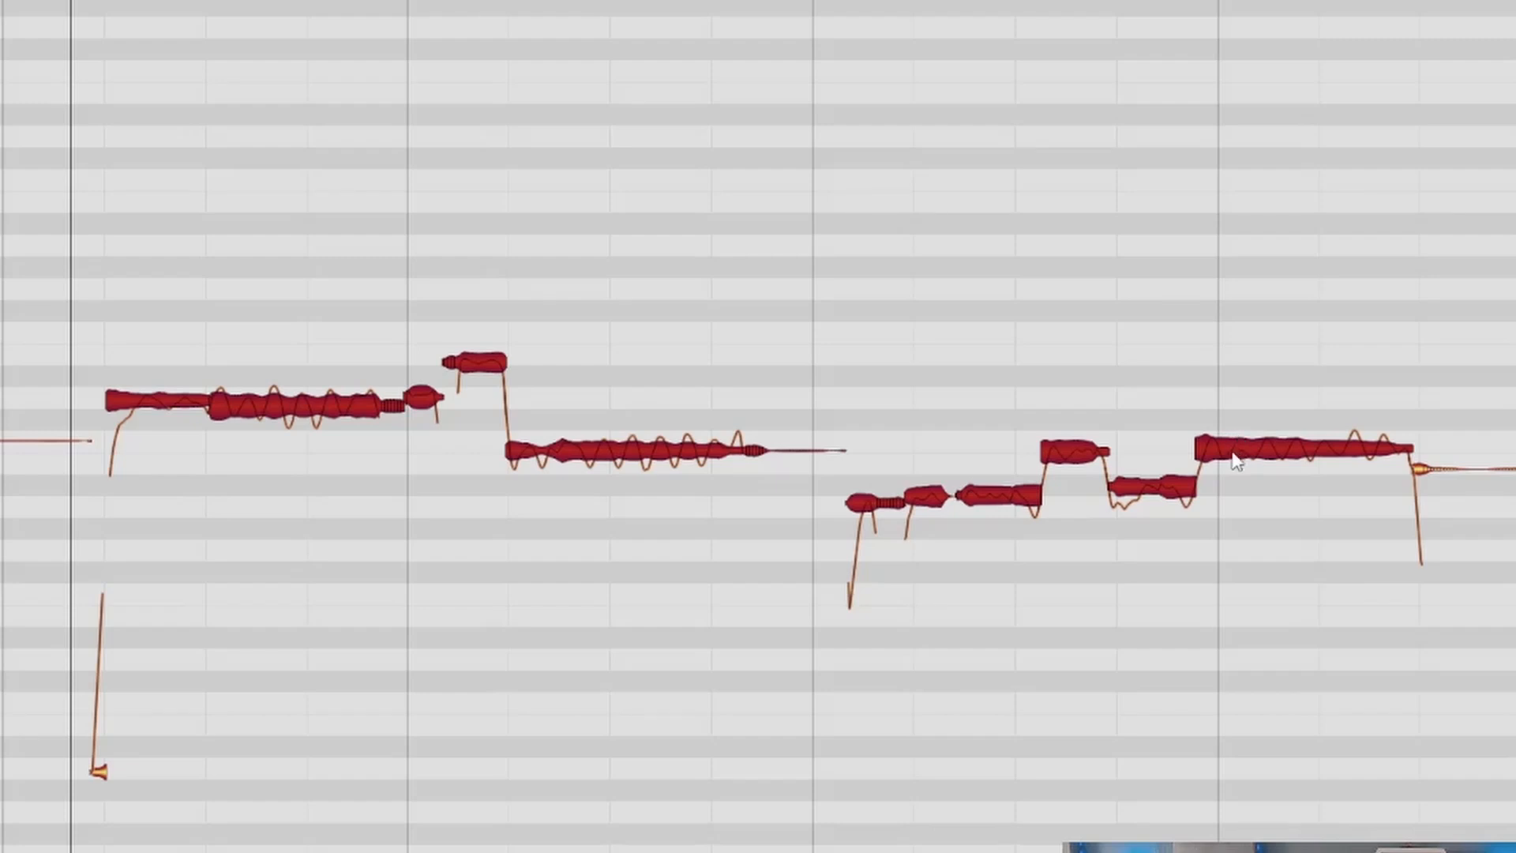
{"action": "left_click_drag", "start_coordinate": [1236, 462], "coordinate": [1237, 450]}
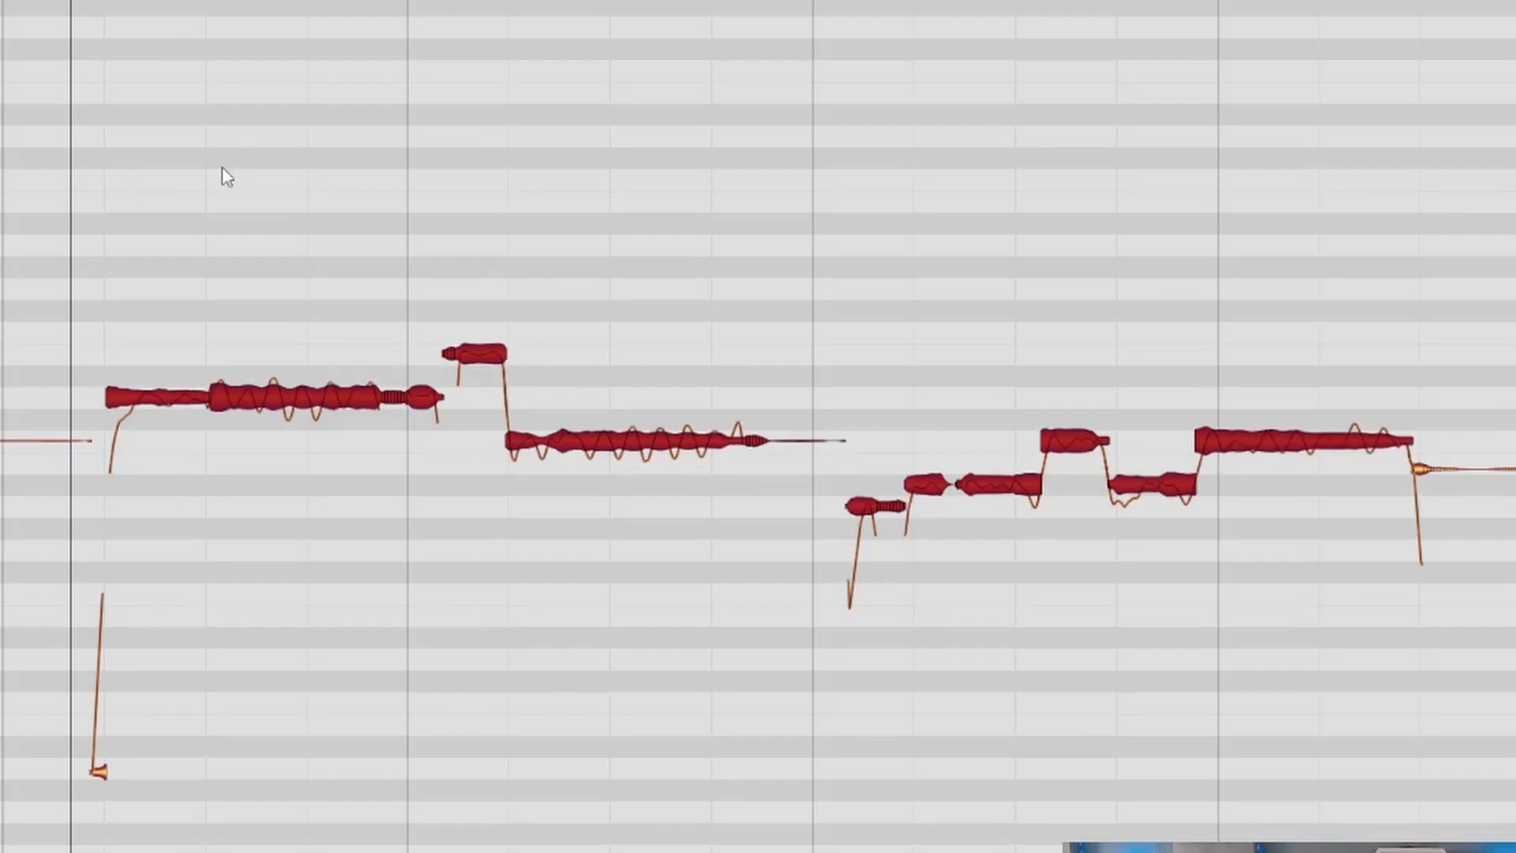
{"action": "key", "text": "space"}
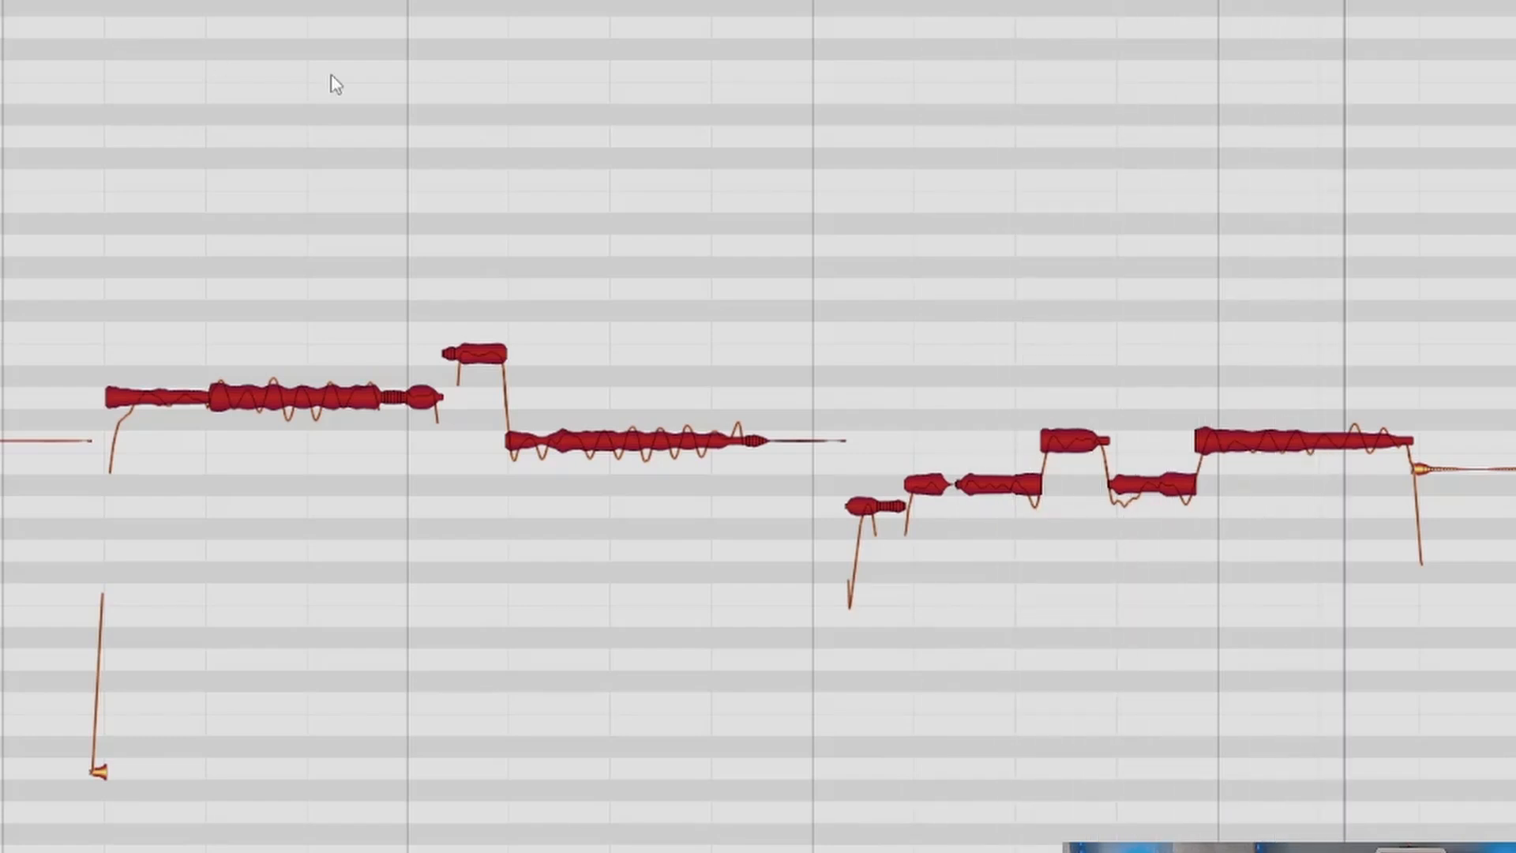
Reduce the pitch modulation of the phrase's last two notes and raise the short opening note after bar 45 by a semitone.
{"action": "key", "text": "ctrl+a"}
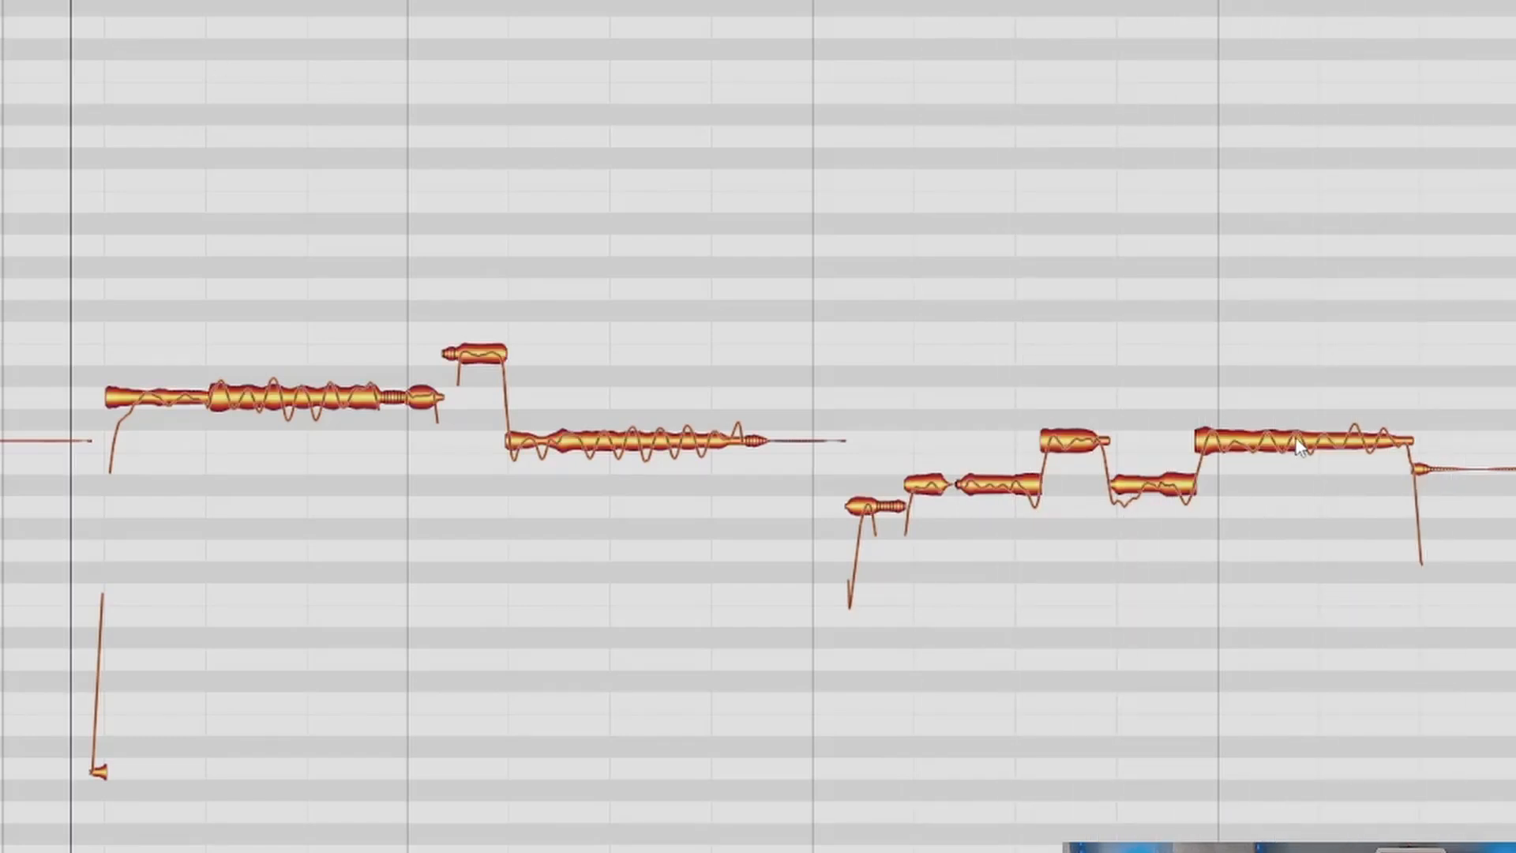
{"action": "left_click", "coordinate": [1296, 436]}
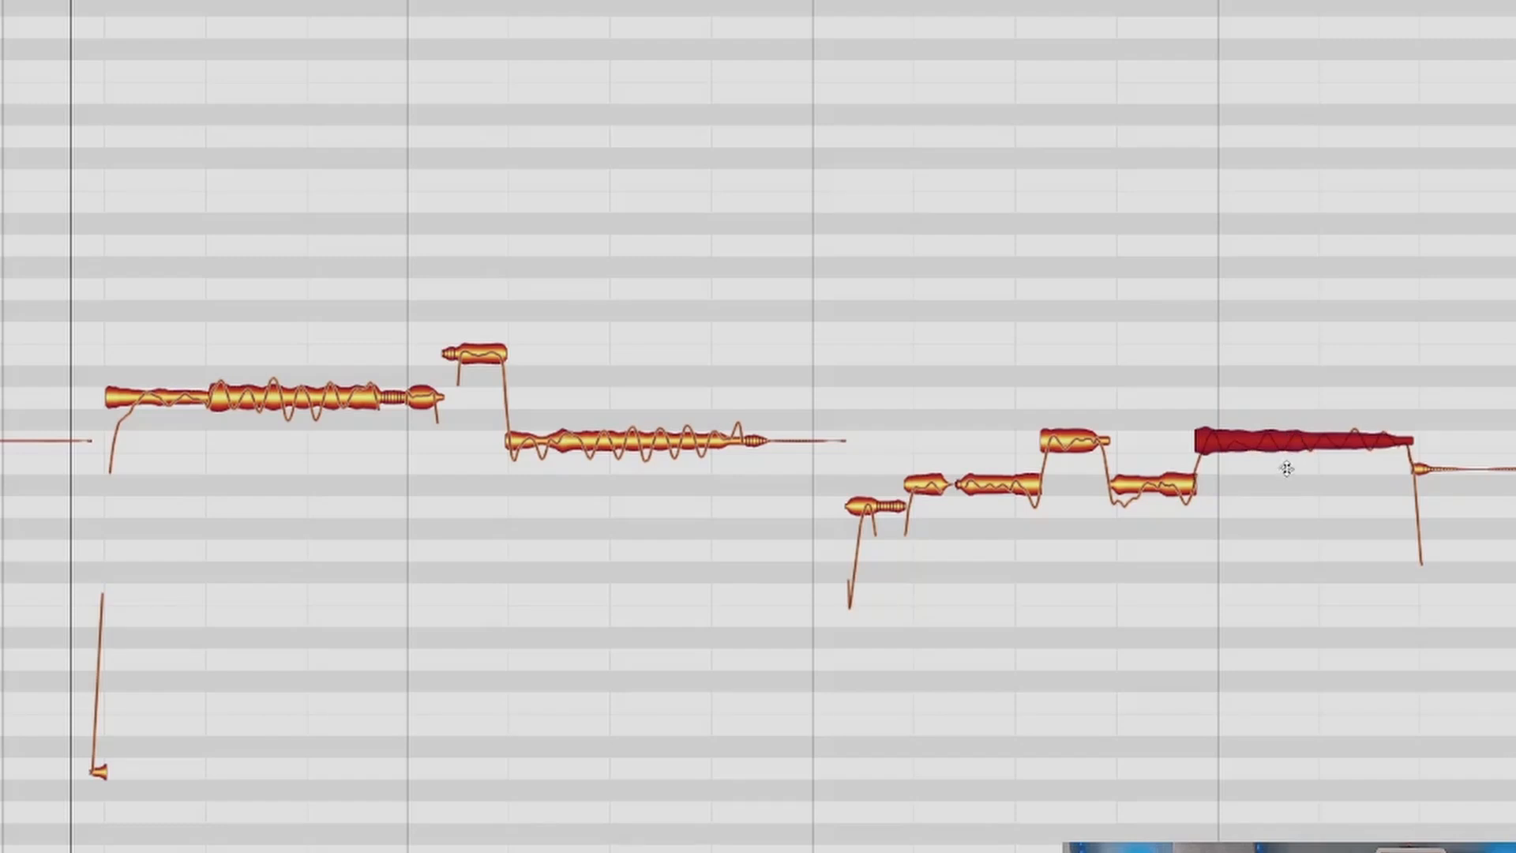
{"action": "left_click", "coordinate": [1154, 486]}
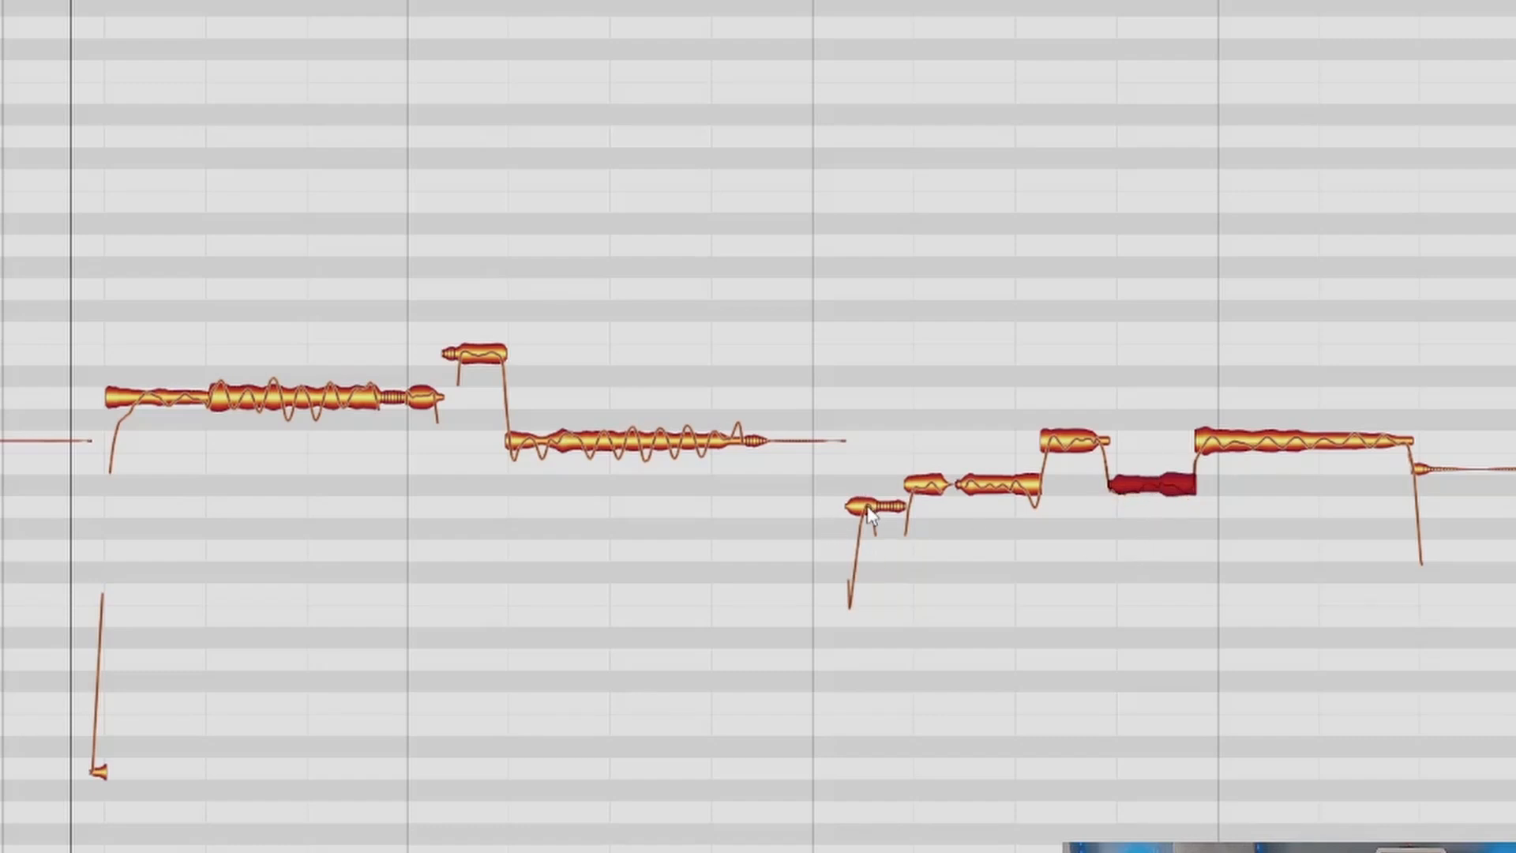
{"action": "left_click_drag", "start_coordinate": [868, 513], "coordinate": [869, 487]}
{"action": "key", "text": "space"}
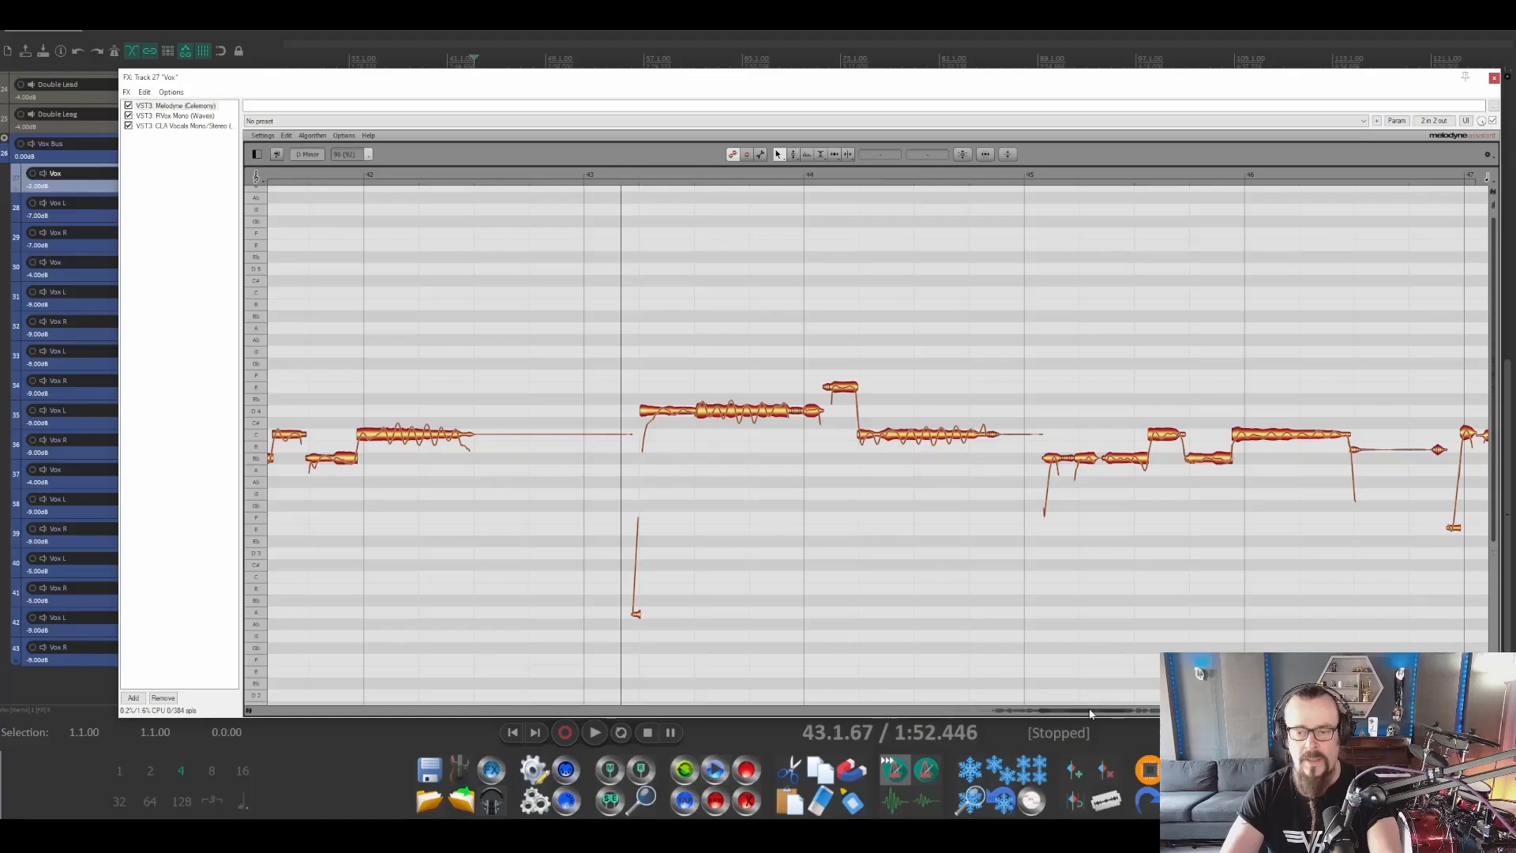
Snap the notes of the following phrase around bars 47 and 48 to their nearest semitones and play it back.
{"action": "left_click_drag", "start_coordinate": [1092, 710], "coordinate": [1141, 708]}
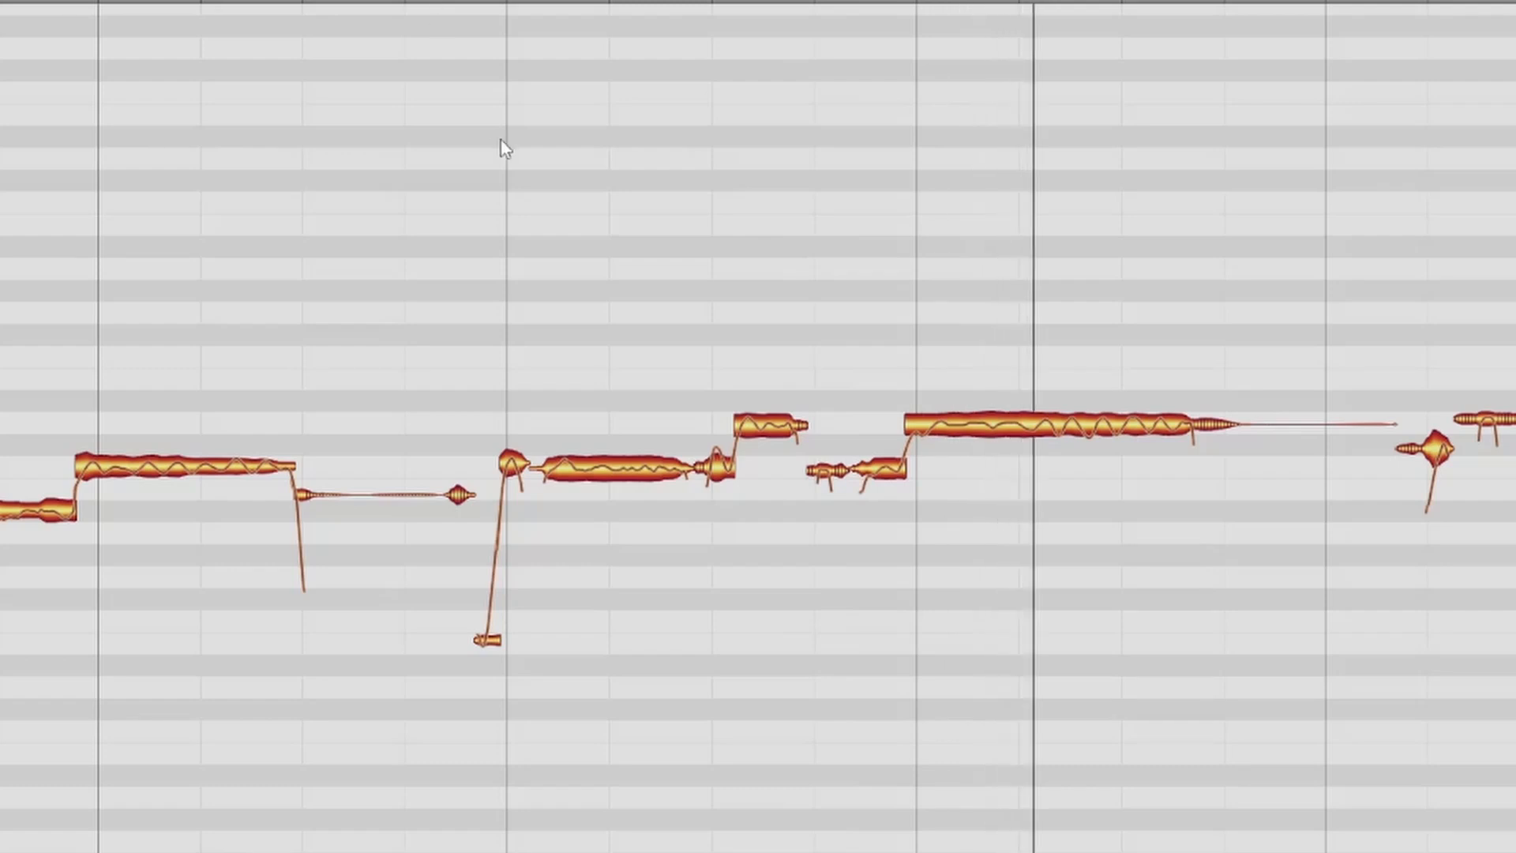
{"action": "key", "text": "space"}
{"action": "left_click_drag", "start_coordinate": [509, 361], "coordinate": [1061, 527]}
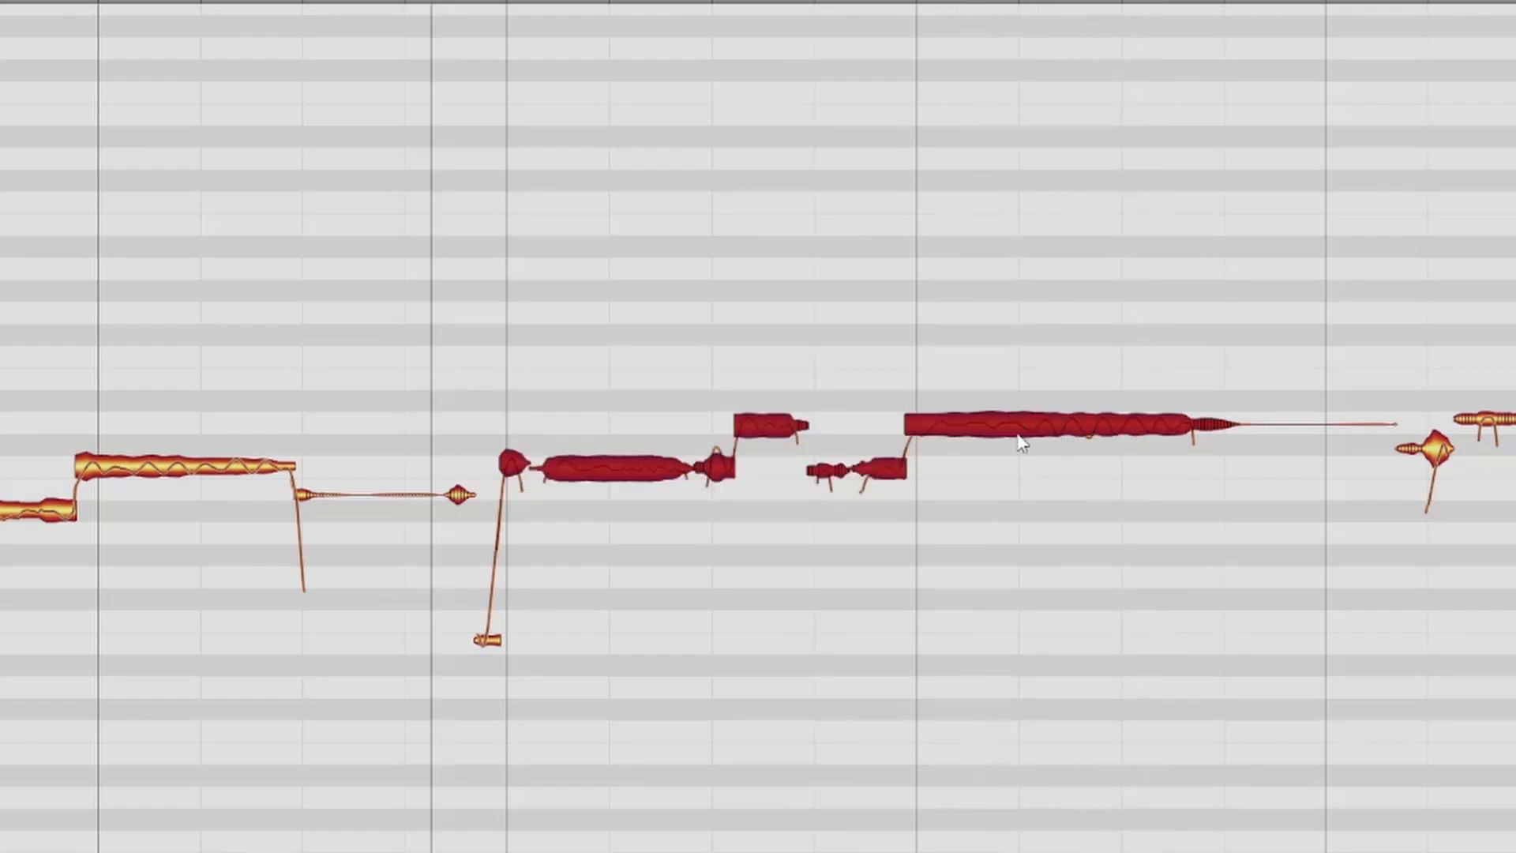
{"action": "key", "text": "space"}
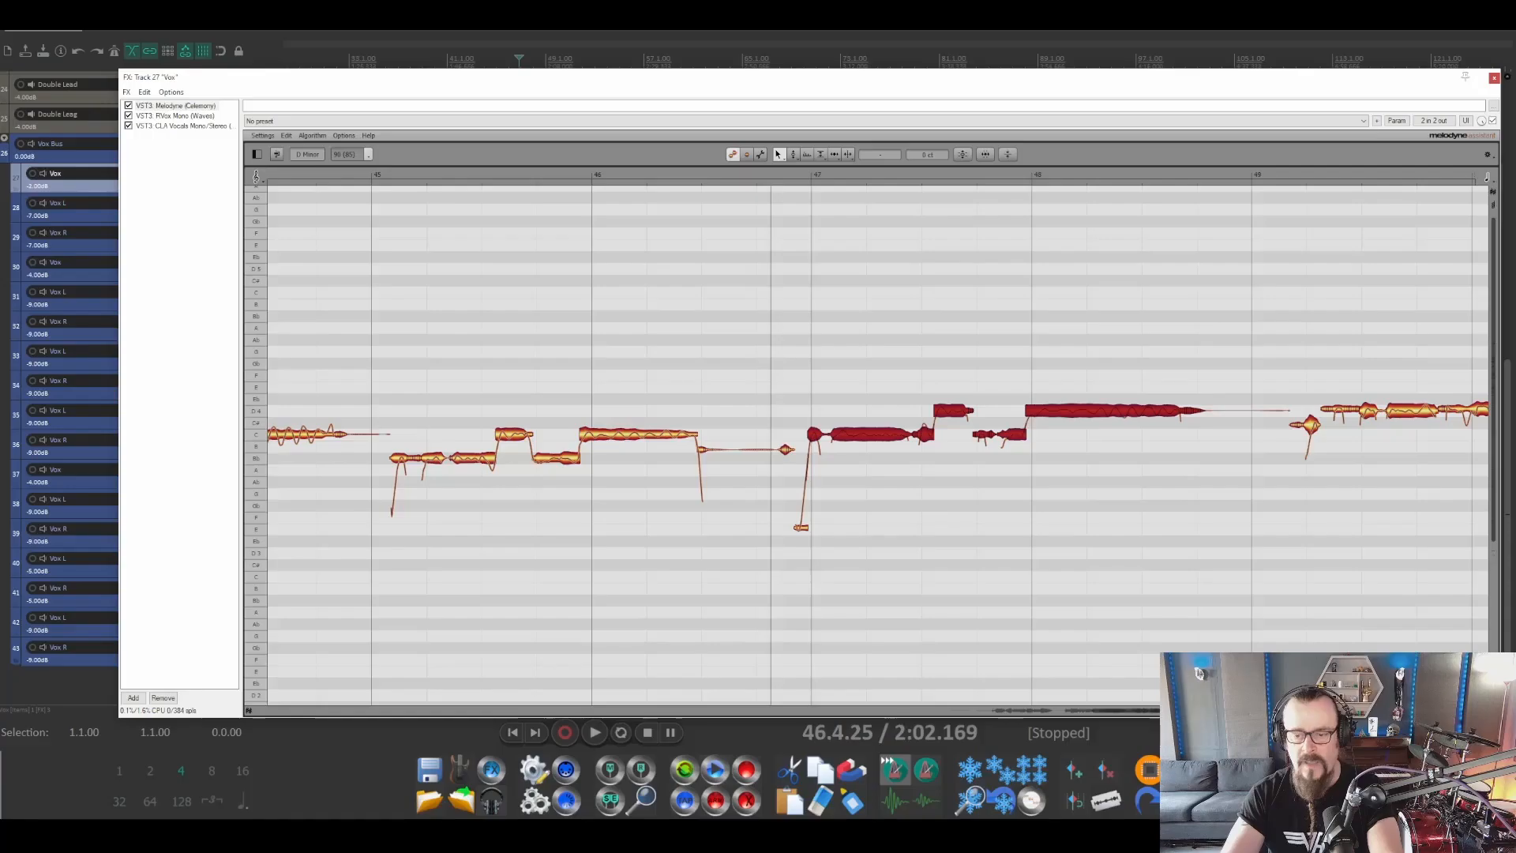
Snap the phrase in bars 49 and 50 to the nearest semitones and raise its closing sustained note by one semitone.
{"action": "left_click_drag", "start_coordinate": [1145, 715], "coordinate": [1200, 453]}
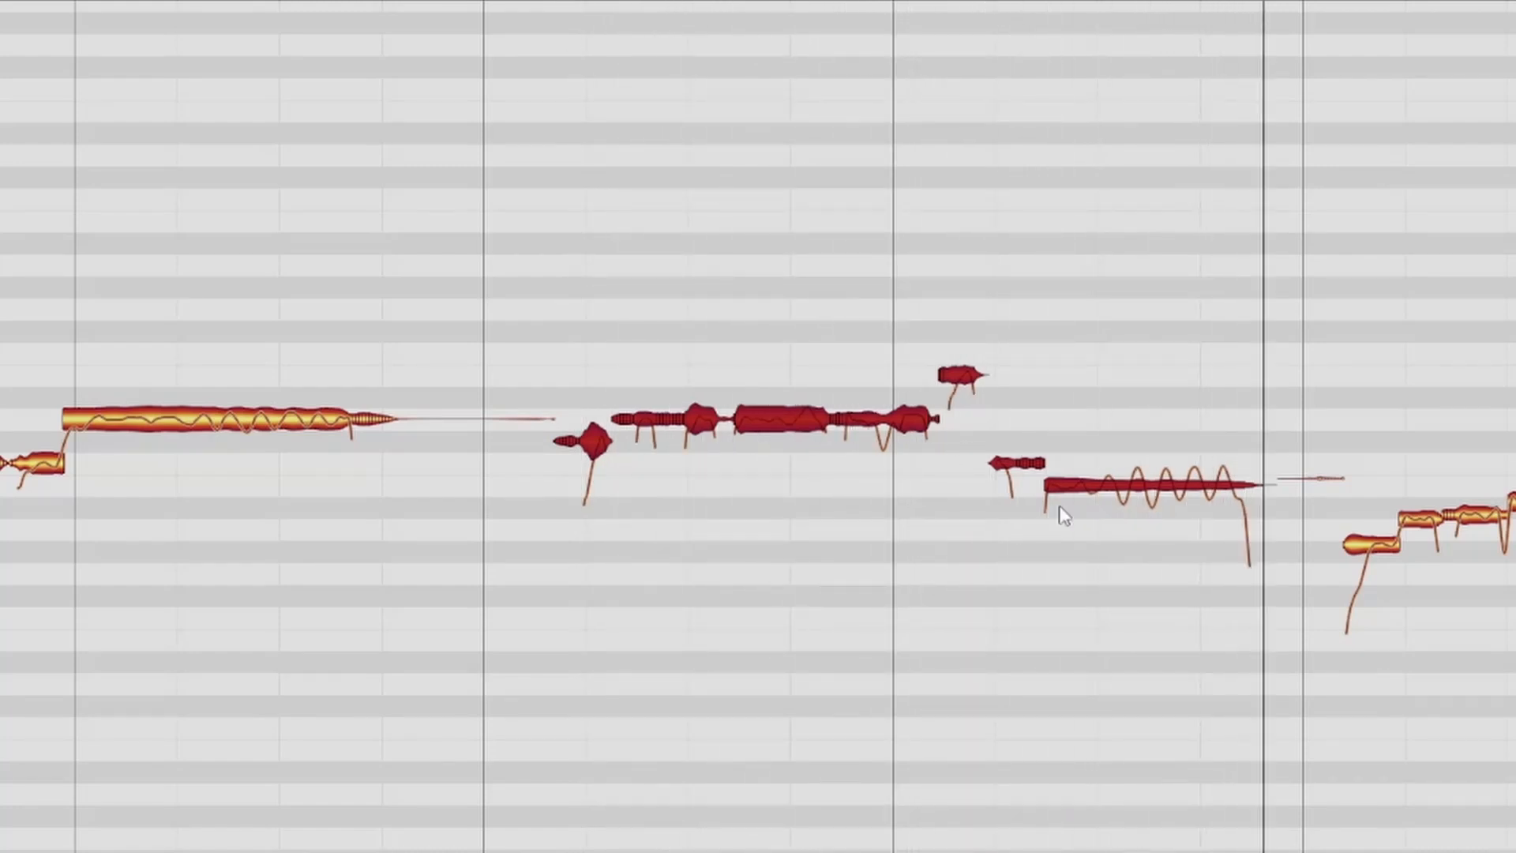
{"action": "key", "text": "space"}
{"action": "left_click", "coordinate": [1110, 571]}
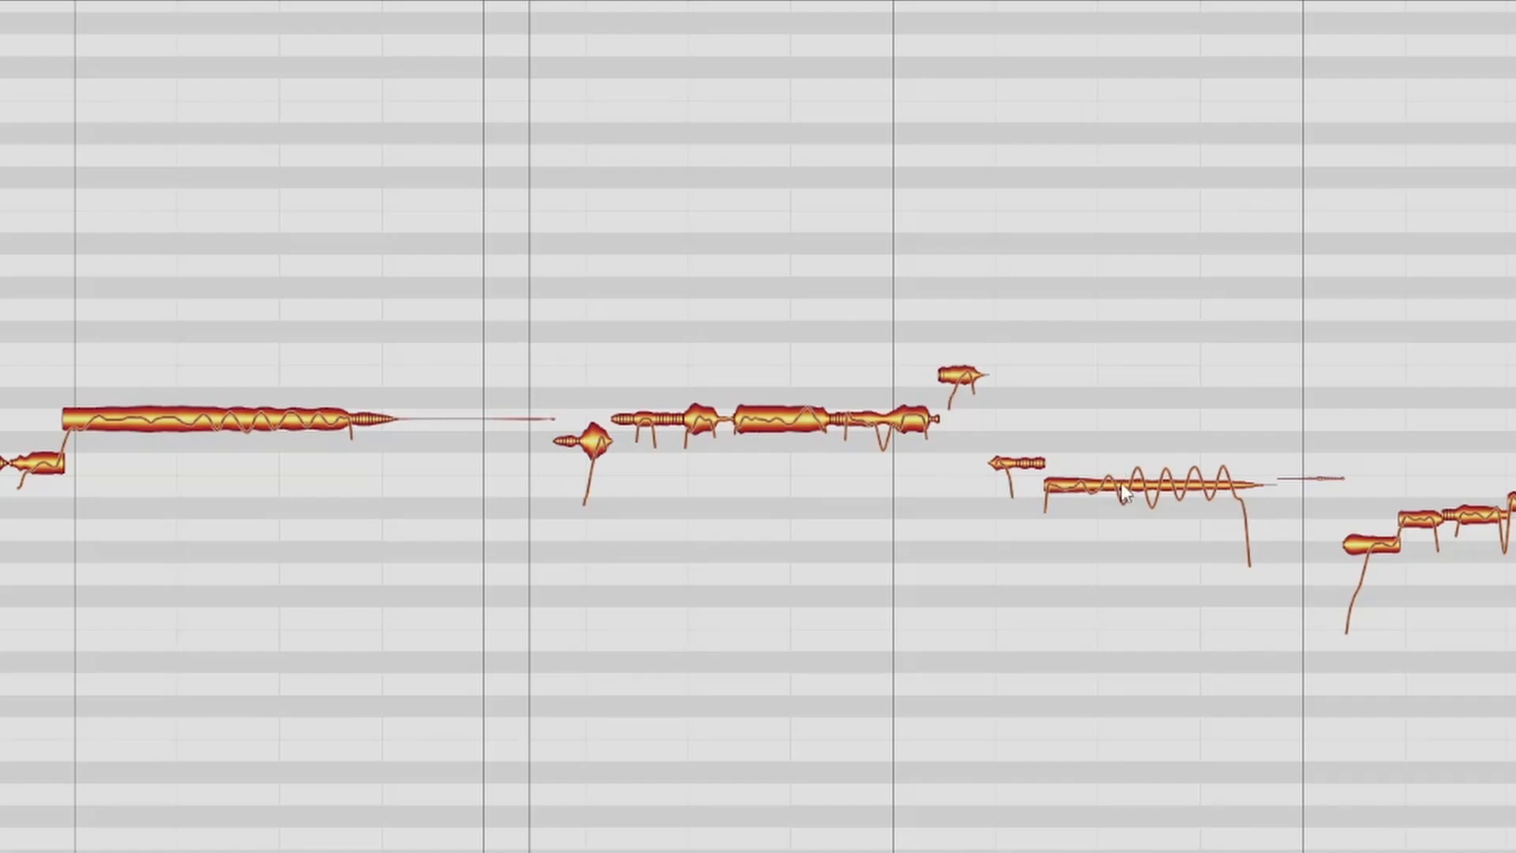
{"action": "left_click_drag", "start_coordinate": [1125, 491], "coordinate": [1126, 466]}
{"action": "key", "text": "space"}
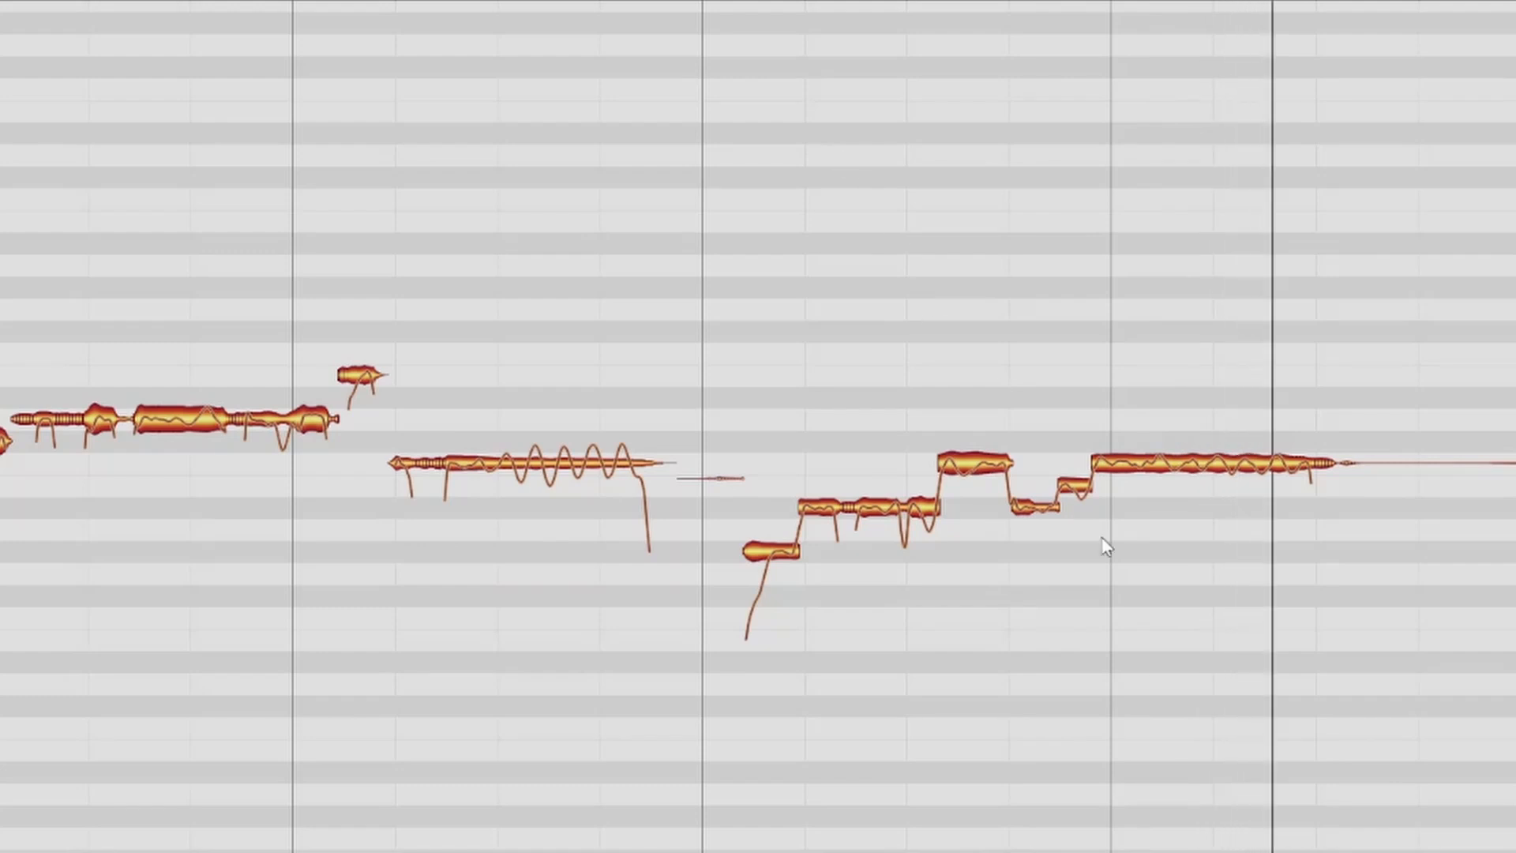
Raise the short lowest note opening the phrase after bar 51 by a semitone and audition it.
{"action": "key", "text": "space"}
{"action": "left_click_drag", "start_coordinate": [778, 550], "coordinate": [781, 533]}
{"action": "key", "text": "space"}
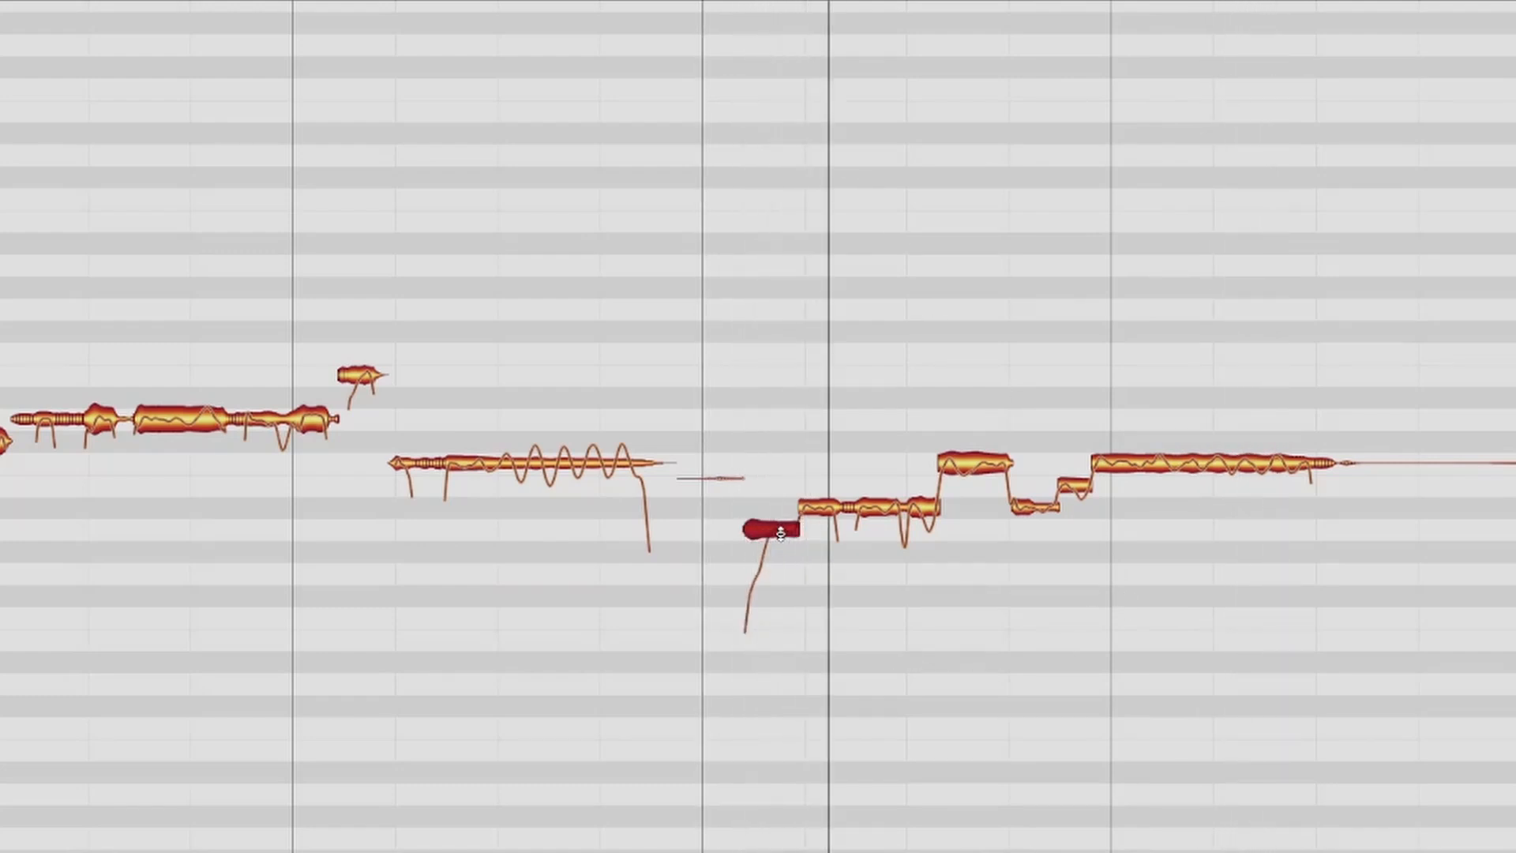
{"action": "key", "text": "space"}
Raise the short opening notes after bar 53 by two semitones and the phrase's closing sustained note by one, auditioning the changes.
{"action": "key", "text": "space"}
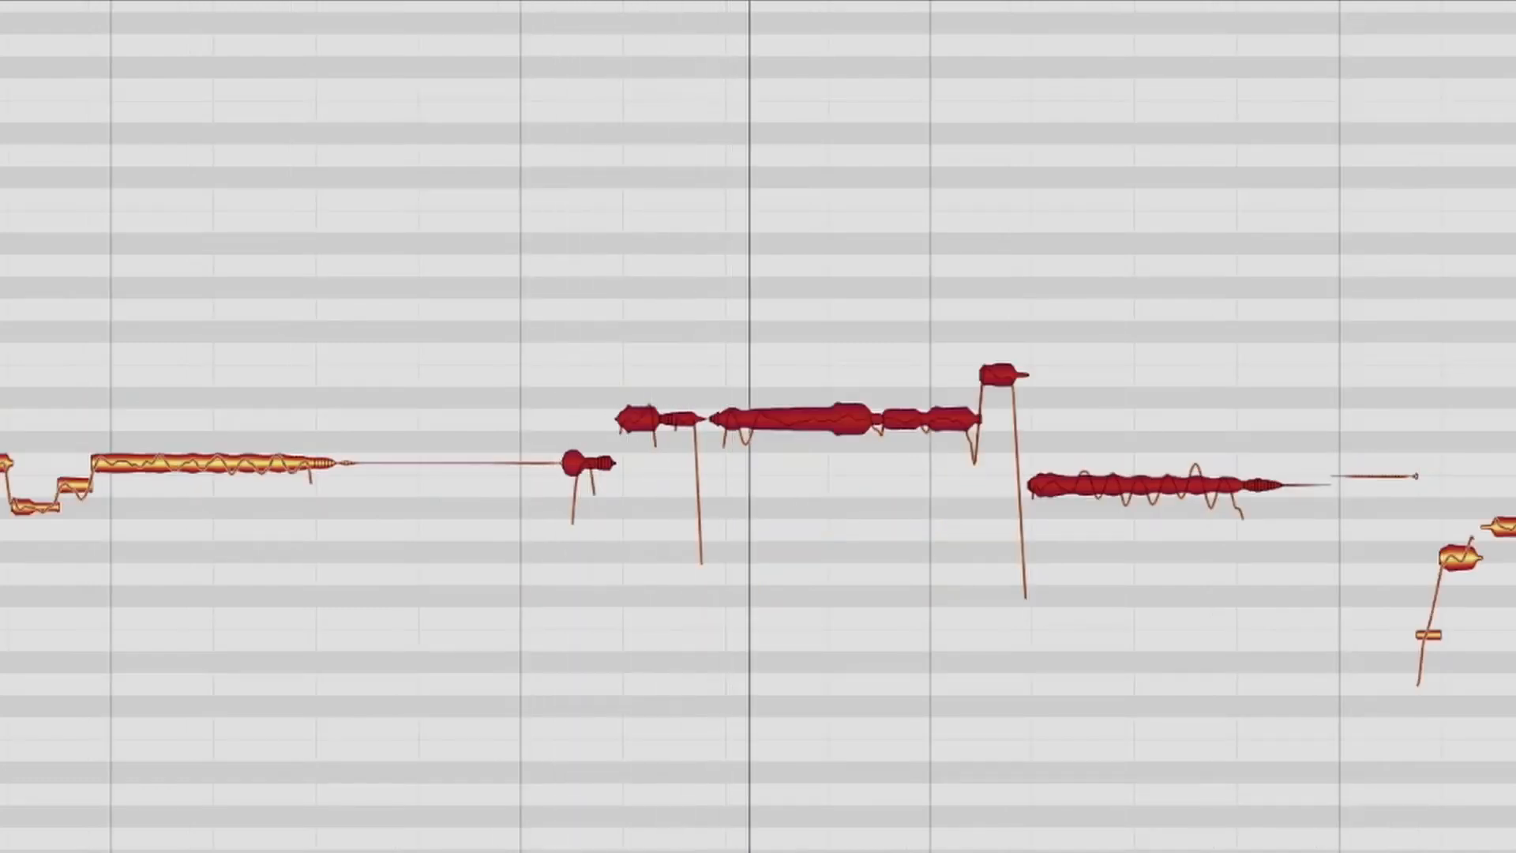
{"action": "key", "text": "space"}
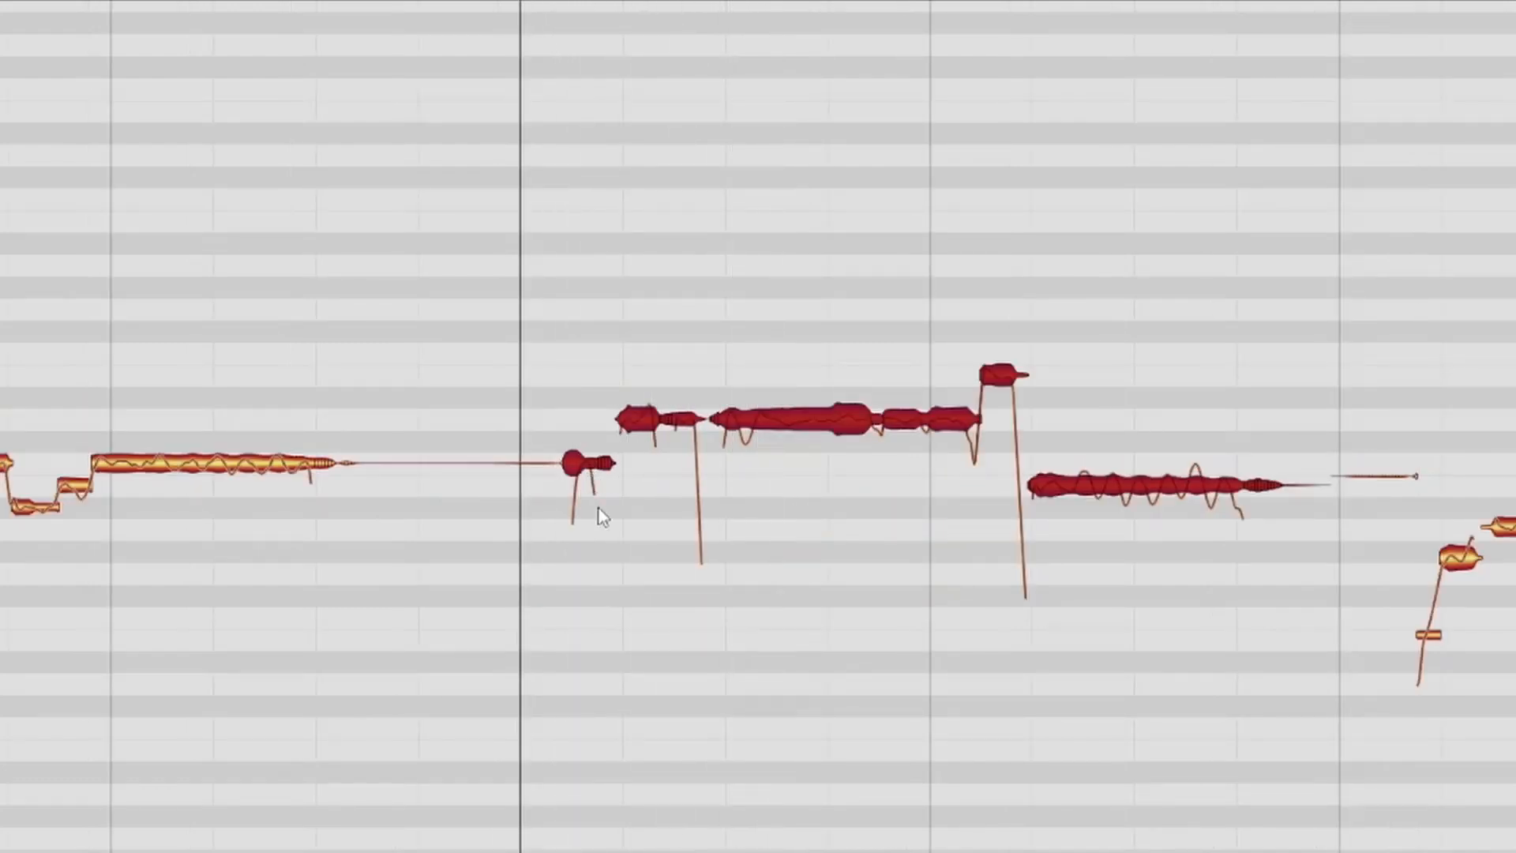
{"action": "left_click", "coordinate": [610, 526]}
{"action": "left_click_drag", "start_coordinate": [591, 462], "coordinate": [591, 418]}
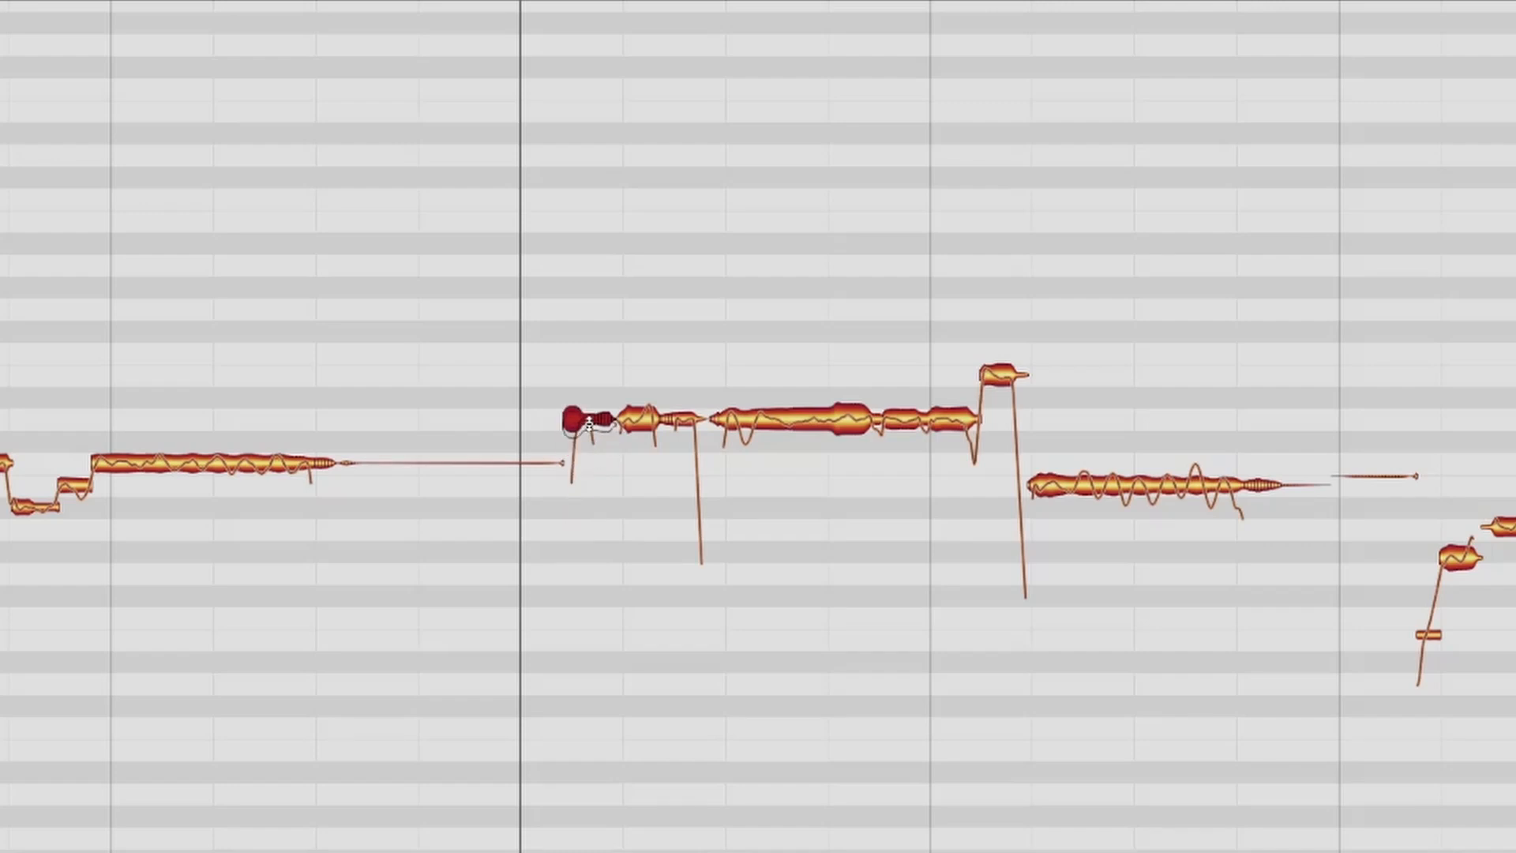
{"action": "key", "text": "space"}
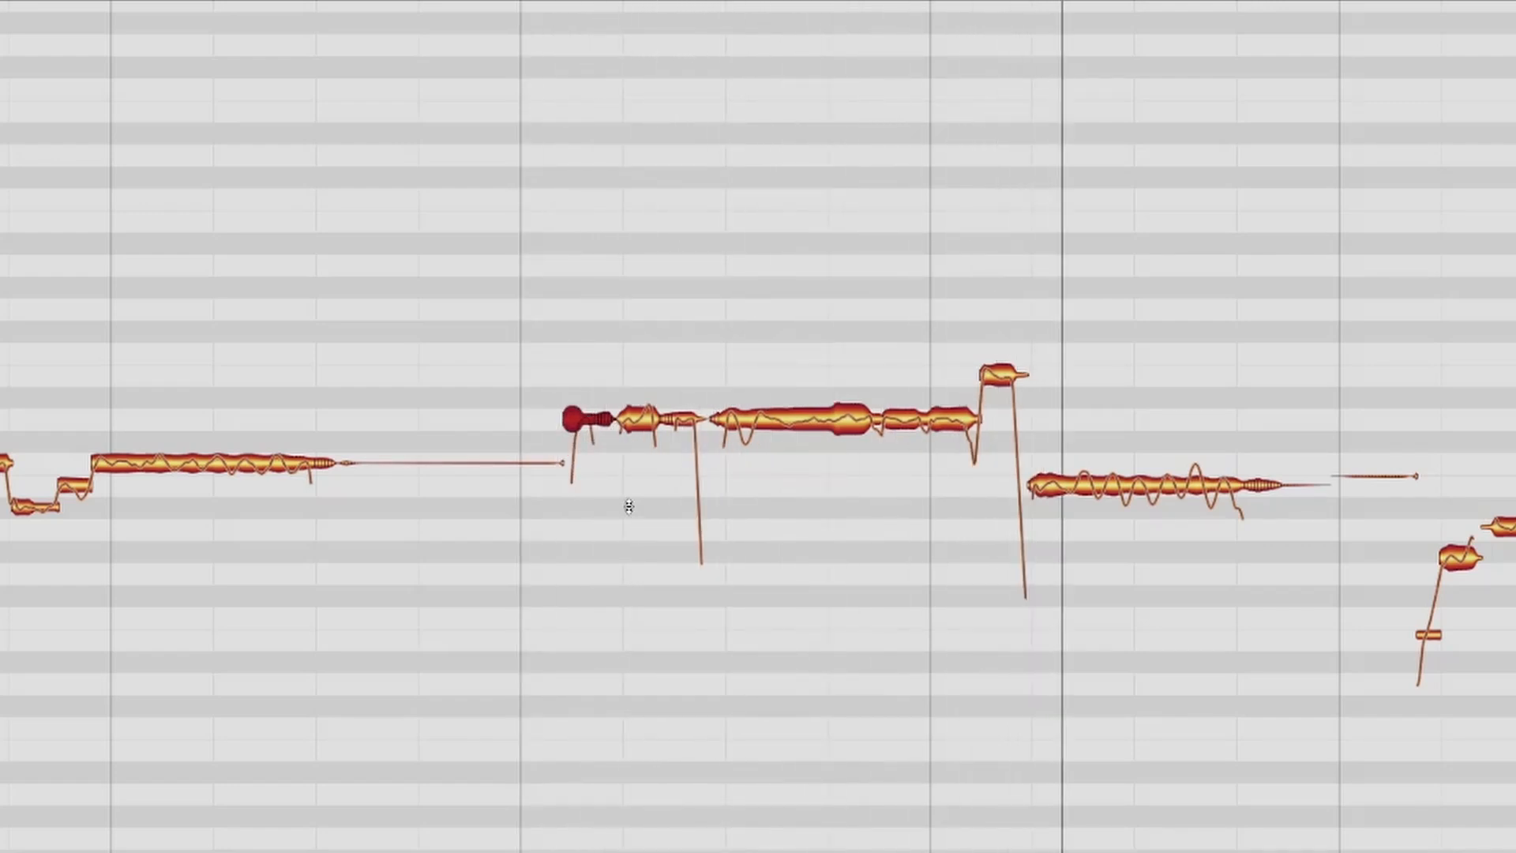
{"action": "key", "text": "space"}
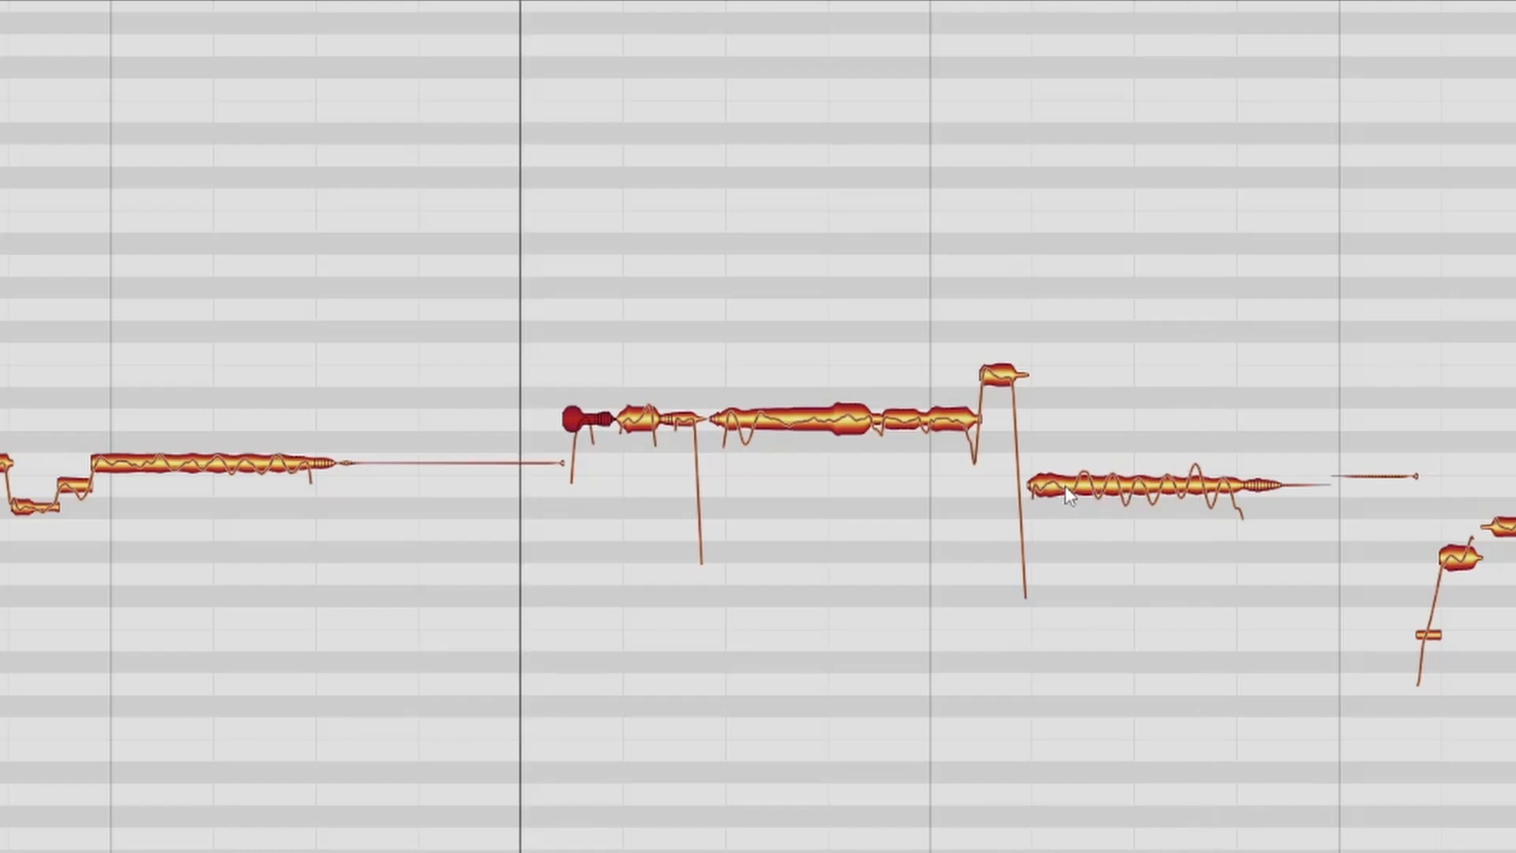
{"action": "left_click_drag", "start_coordinate": [1068, 496], "coordinate": [1065, 467]}
{"action": "key", "text": "space"}
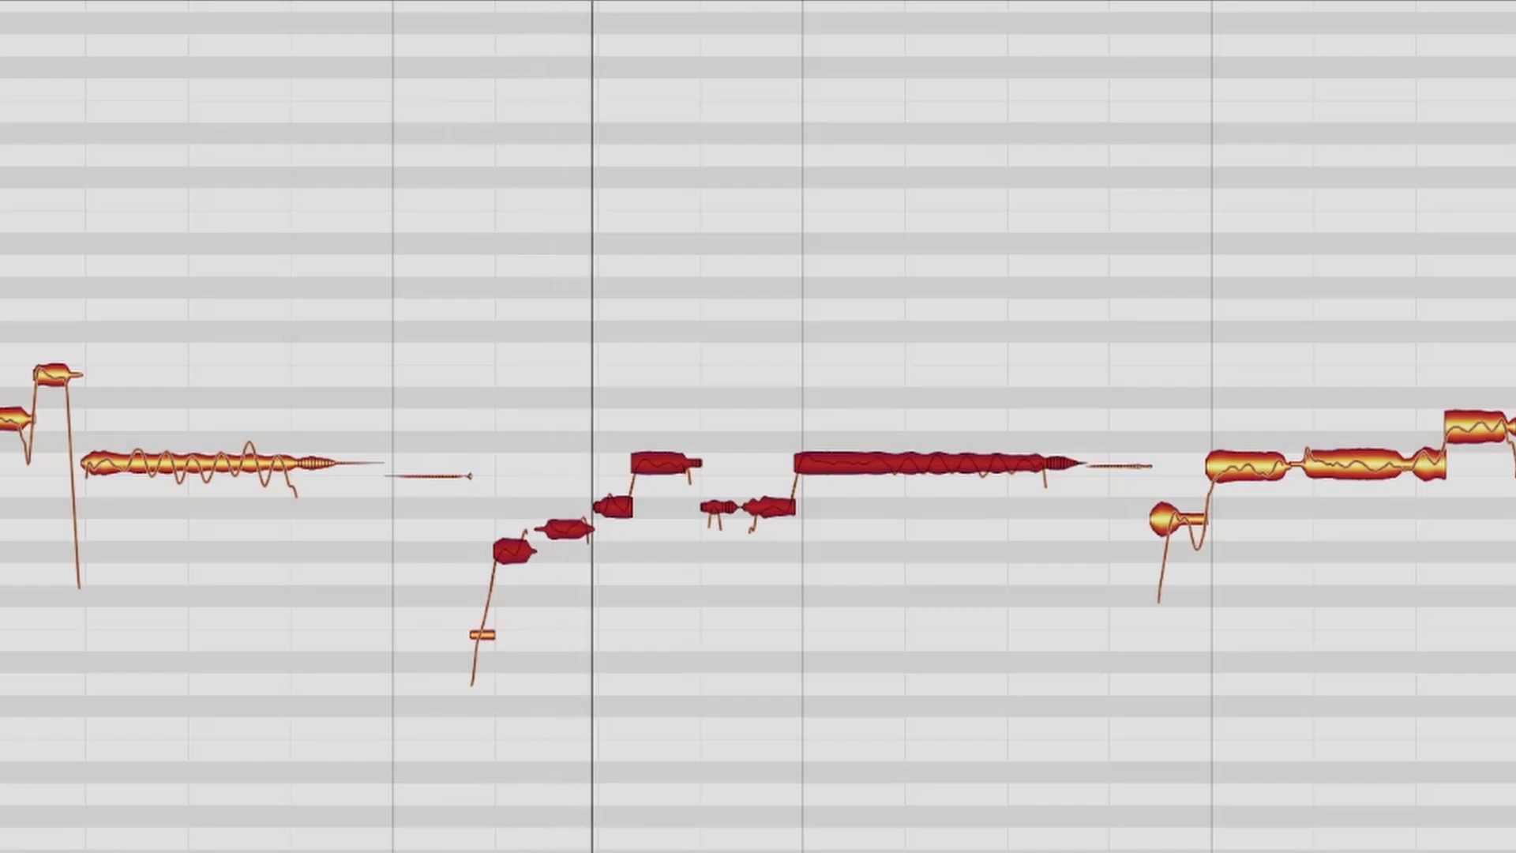
Raise the first short note after bar 55 and the small low fragment before it by a semitone, and audition them.
{"action": "key", "text": "space"}
{"action": "left_click", "coordinate": [551, 602]}
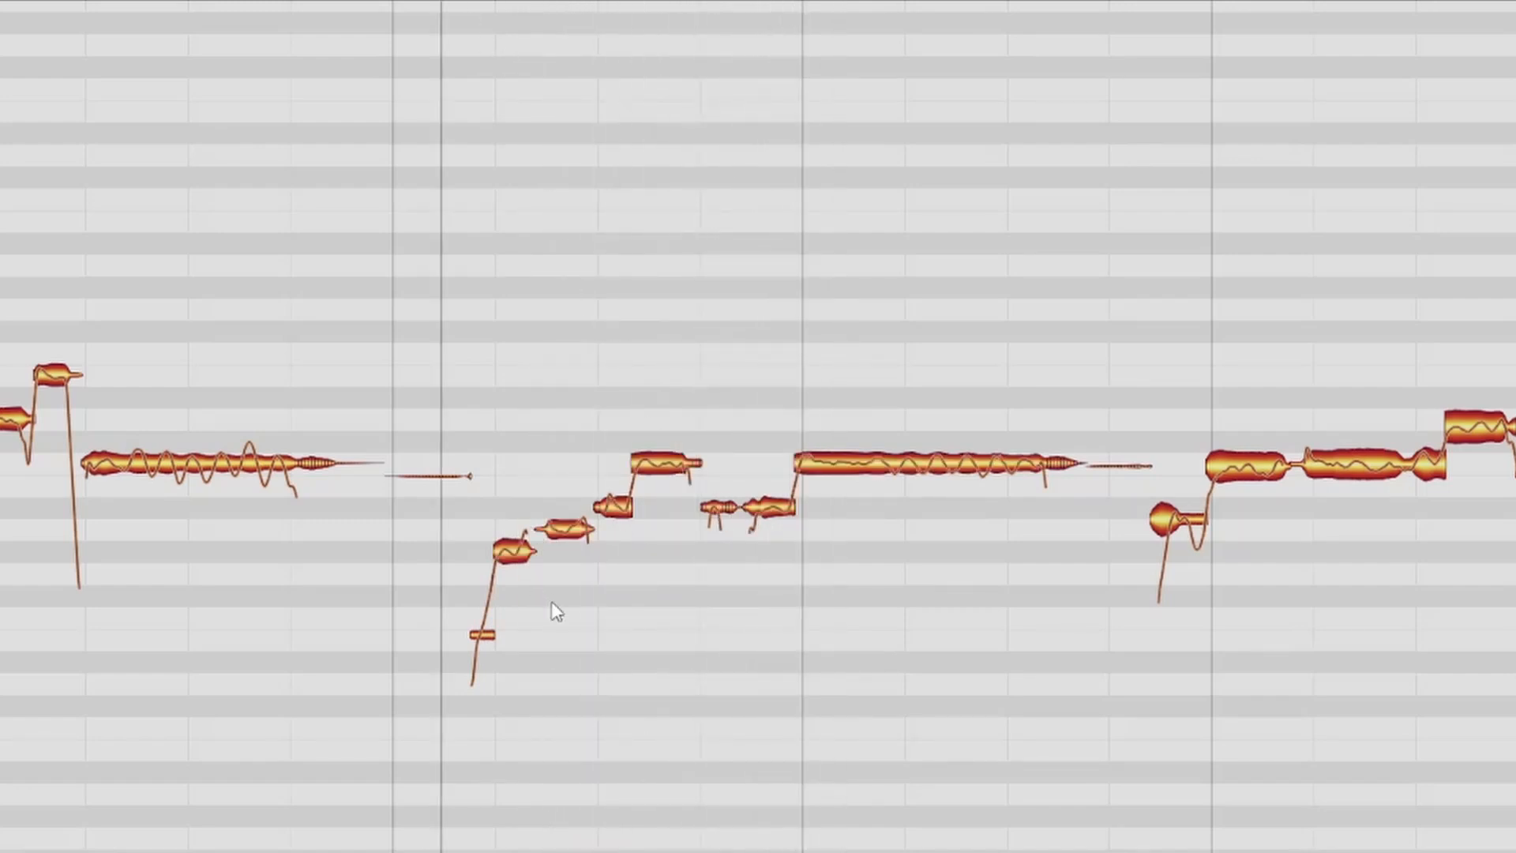
{"action": "left_click_drag", "start_coordinate": [464, 530], "coordinate": [509, 681]}
{"action": "left_click_drag", "start_coordinate": [514, 538], "coordinate": [511, 537]}
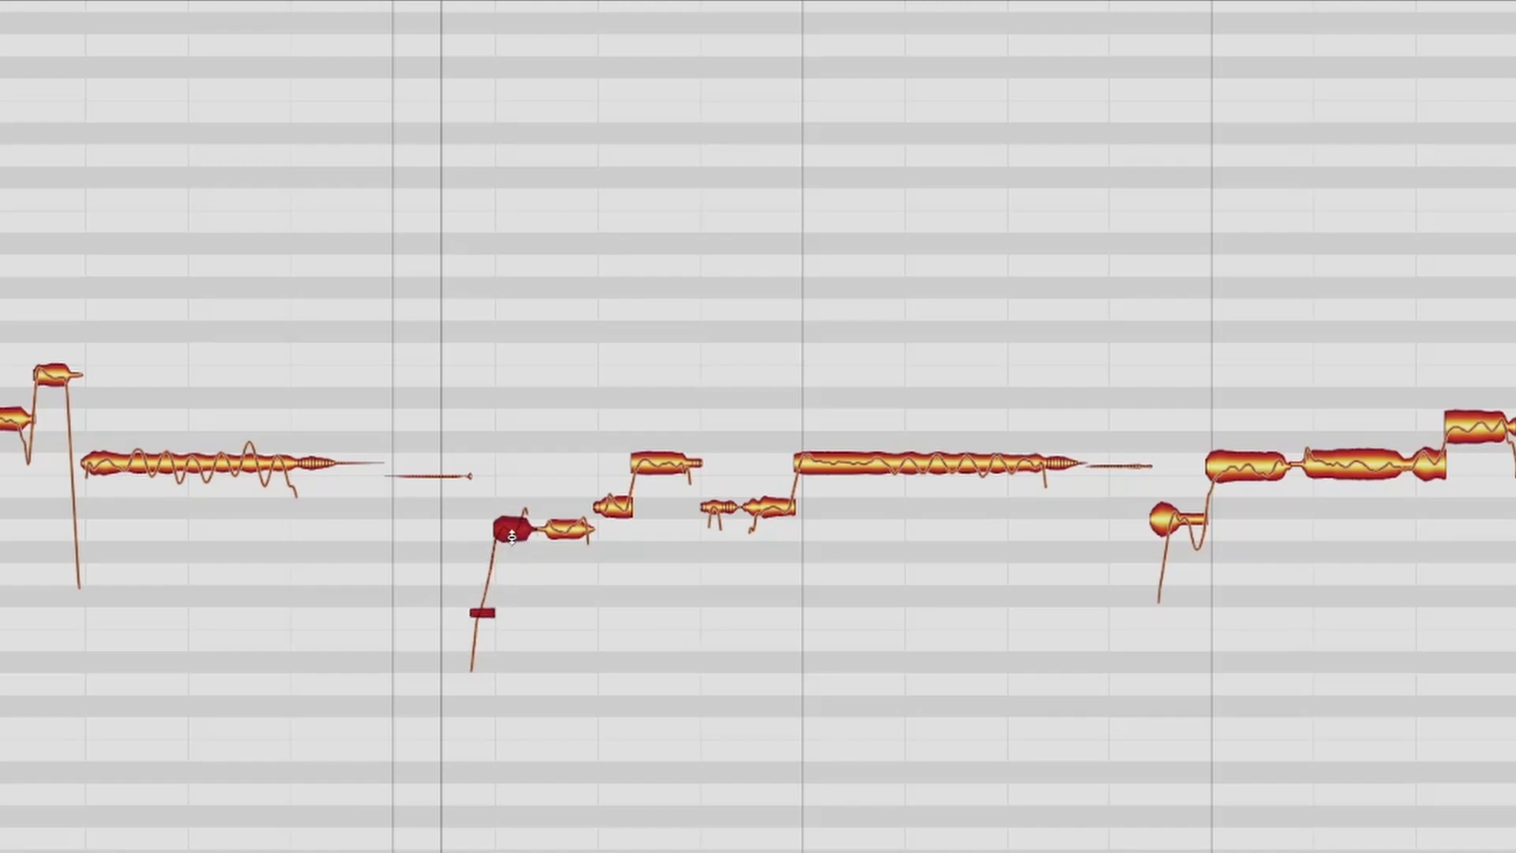
{"action": "key", "text": "space"}
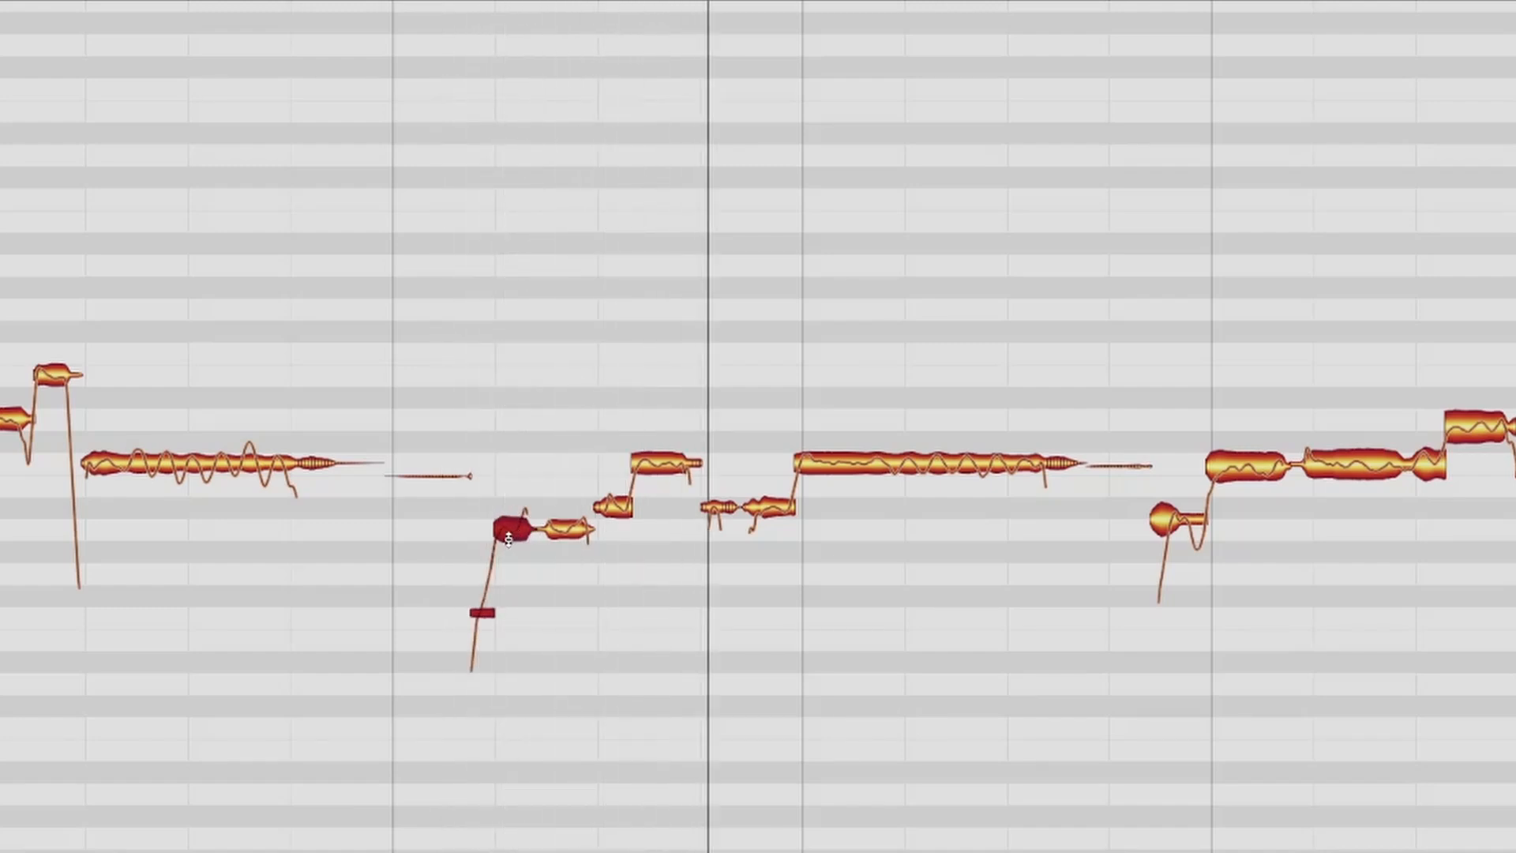
{"action": "key", "text": "space"}
Raise the phrase's low opening fragment and first two short notes by a semitone to match the third, and audition them.
{"action": "left_click_drag", "start_coordinate": [463, 509], "coordinate": [579, 677]}
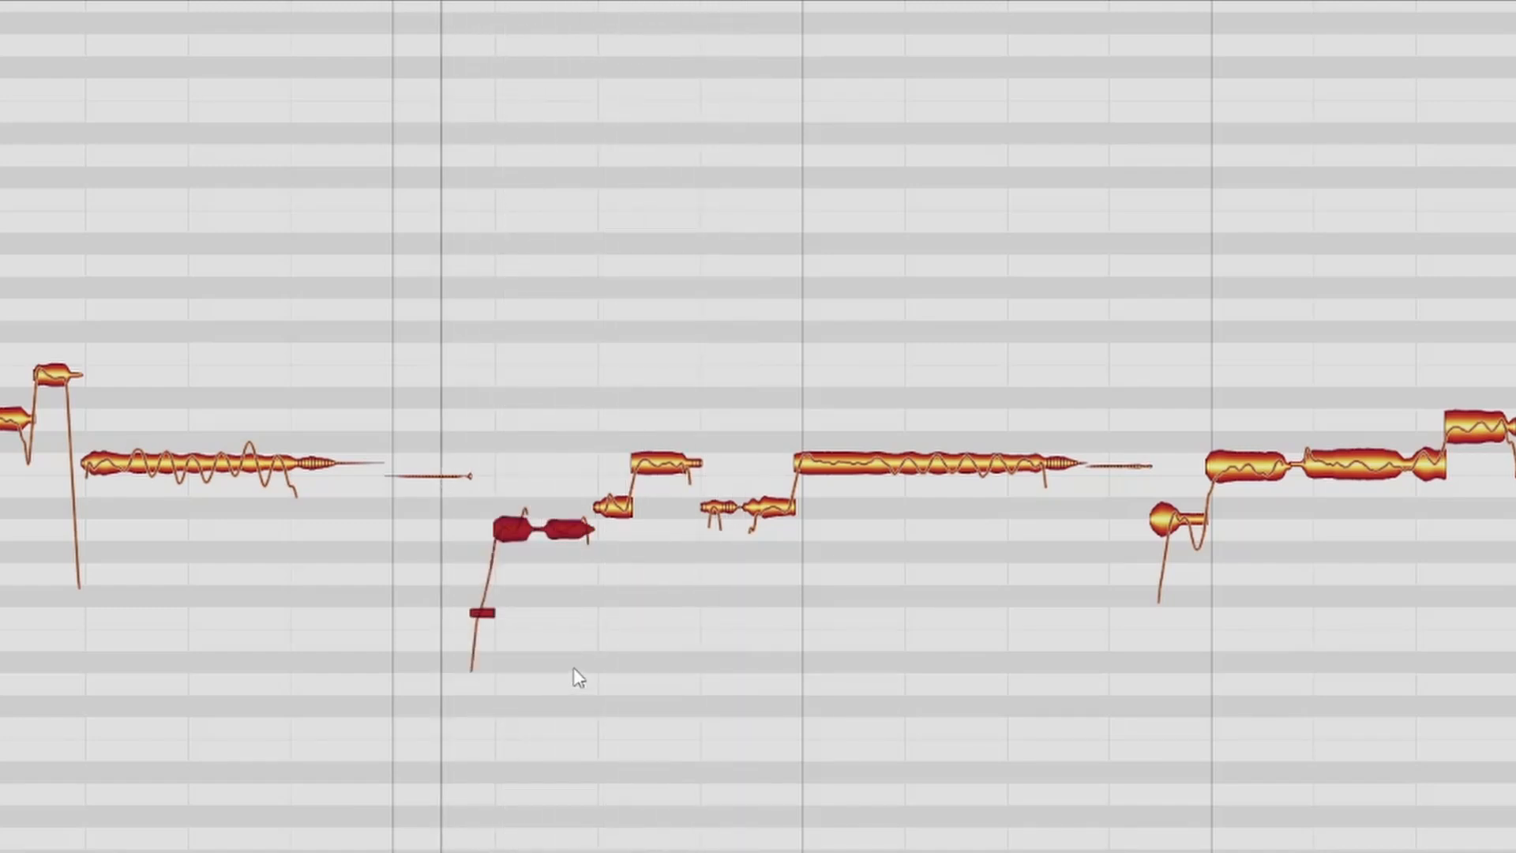
{"action": "left_click_drag", "start_coordinate": [576, 534], "coordinate": [571, 512]}
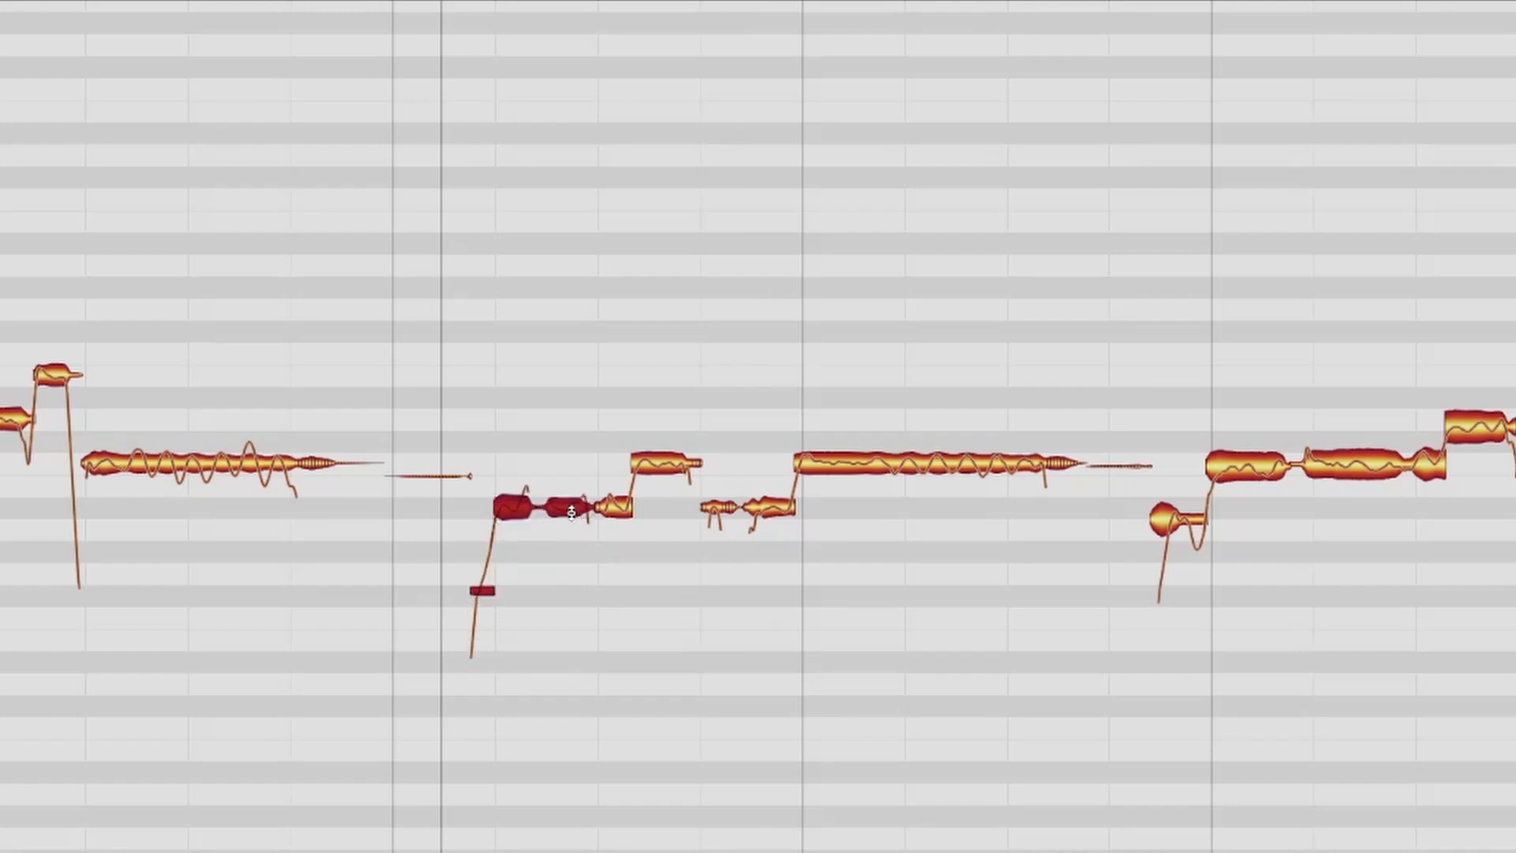
{"action": "key", "text": "space"}
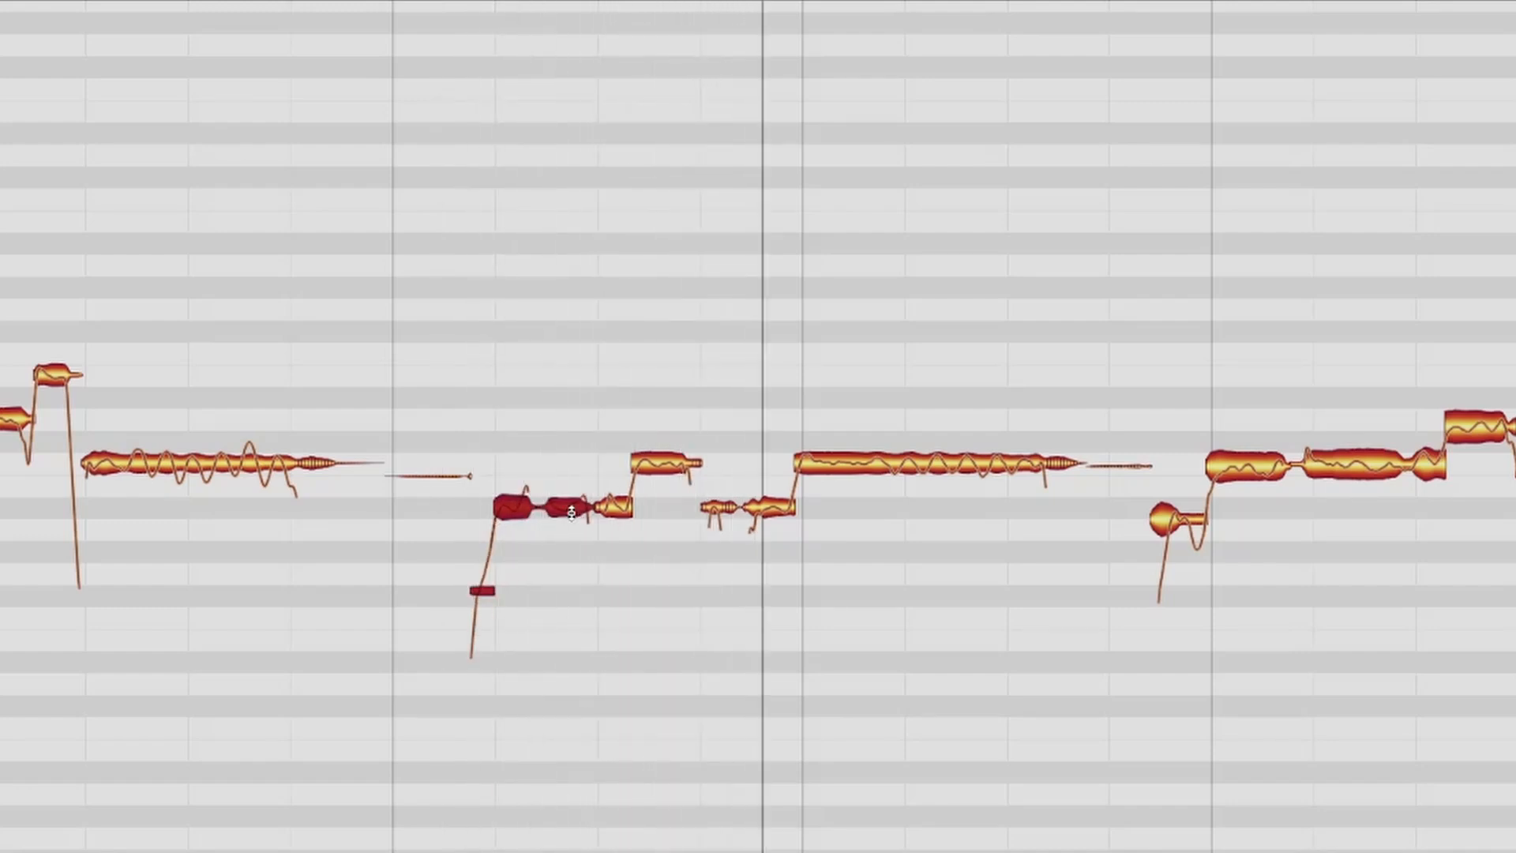
{"action": "key", "text": "space"}
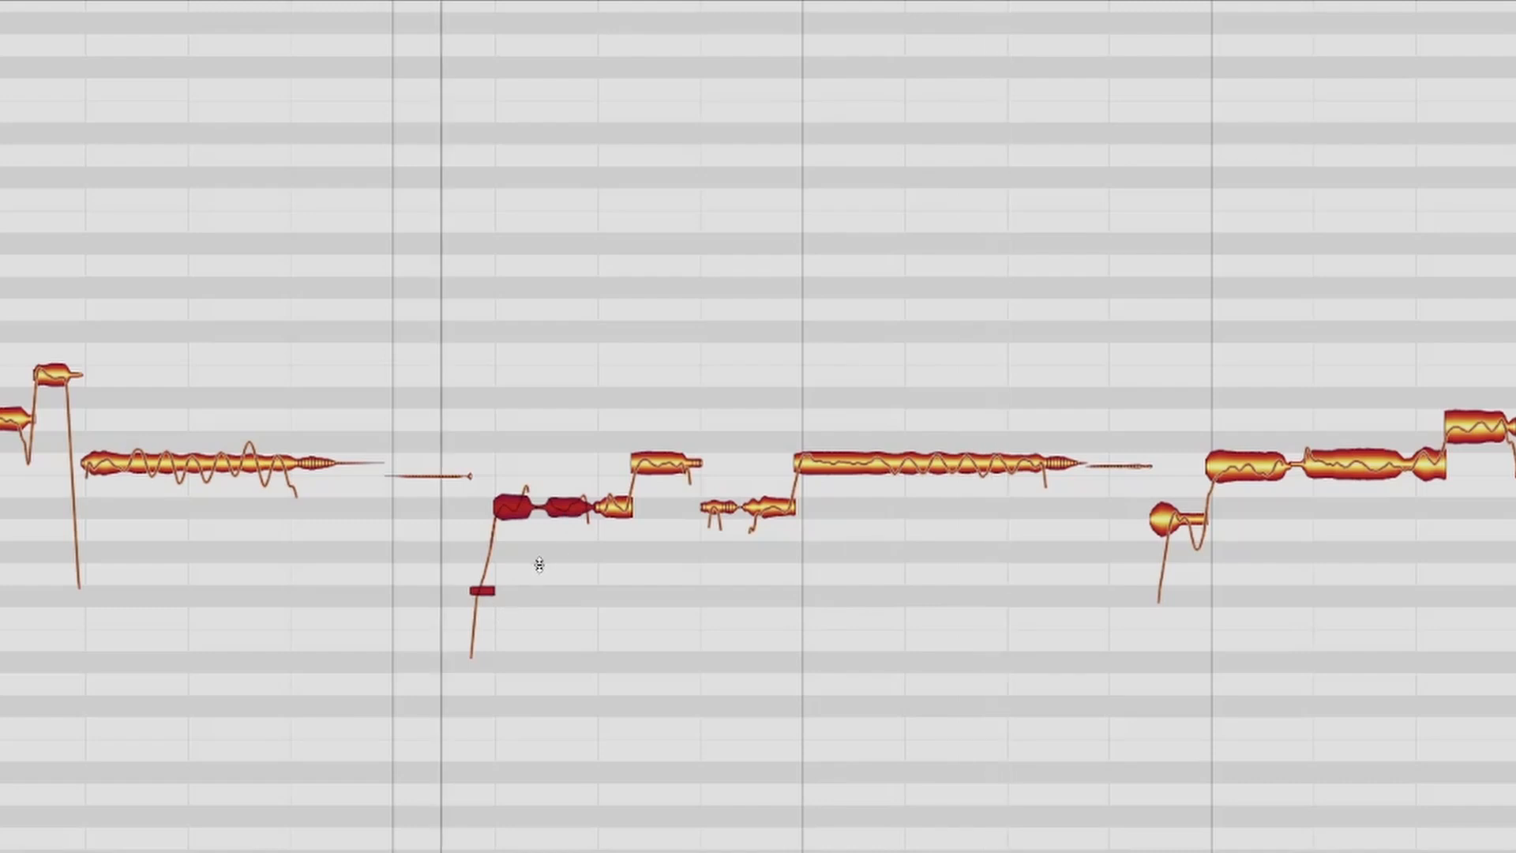
Replay the opening notes after bar 55 to check their tuning, and continue into the following phrase.
{"action": "key", "text": "space"}
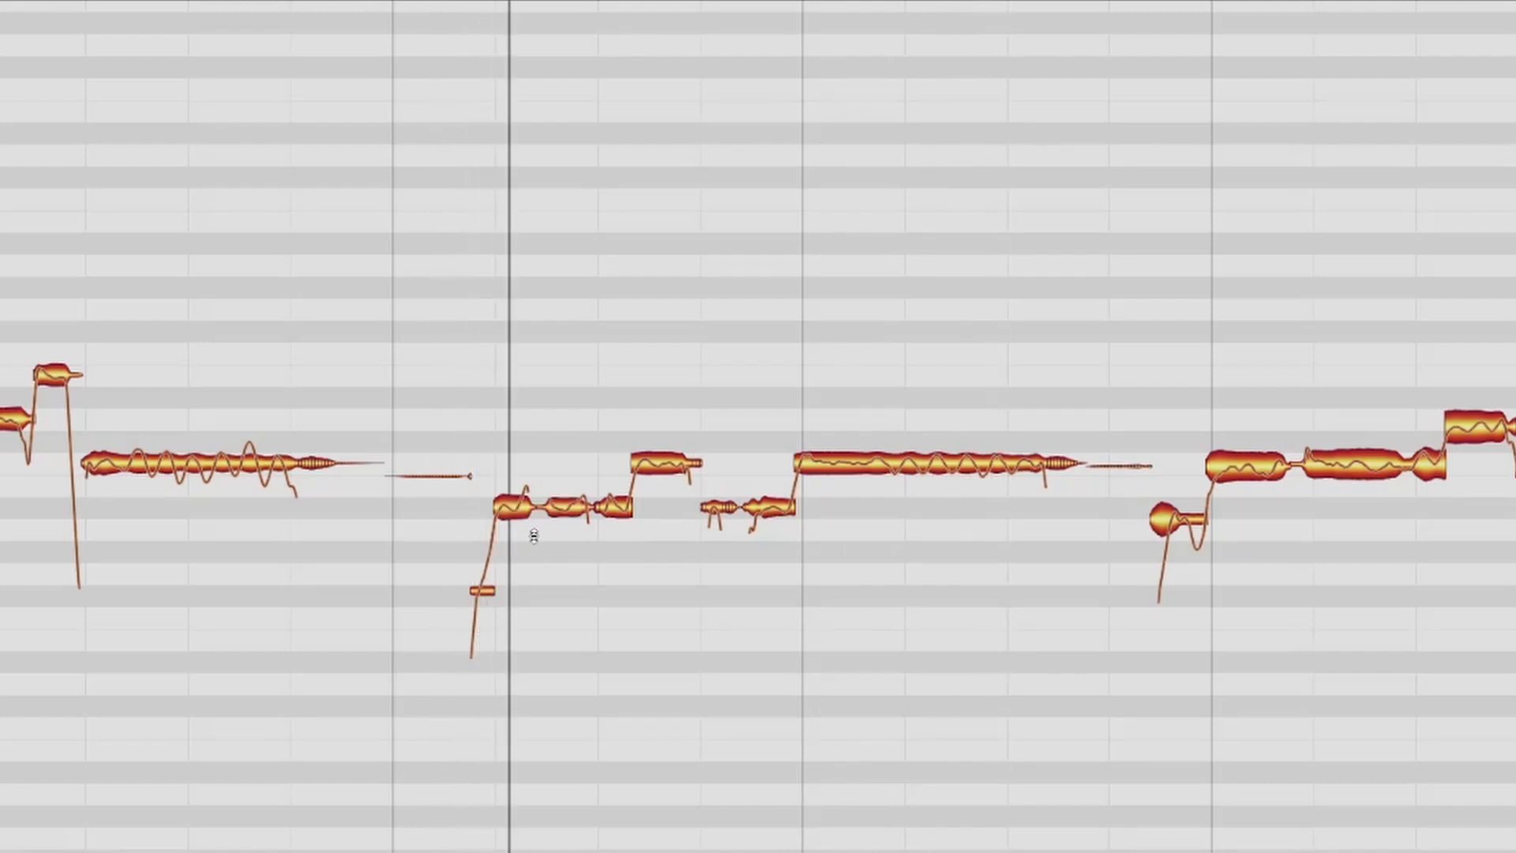
{"action": "key", "text": "space"}
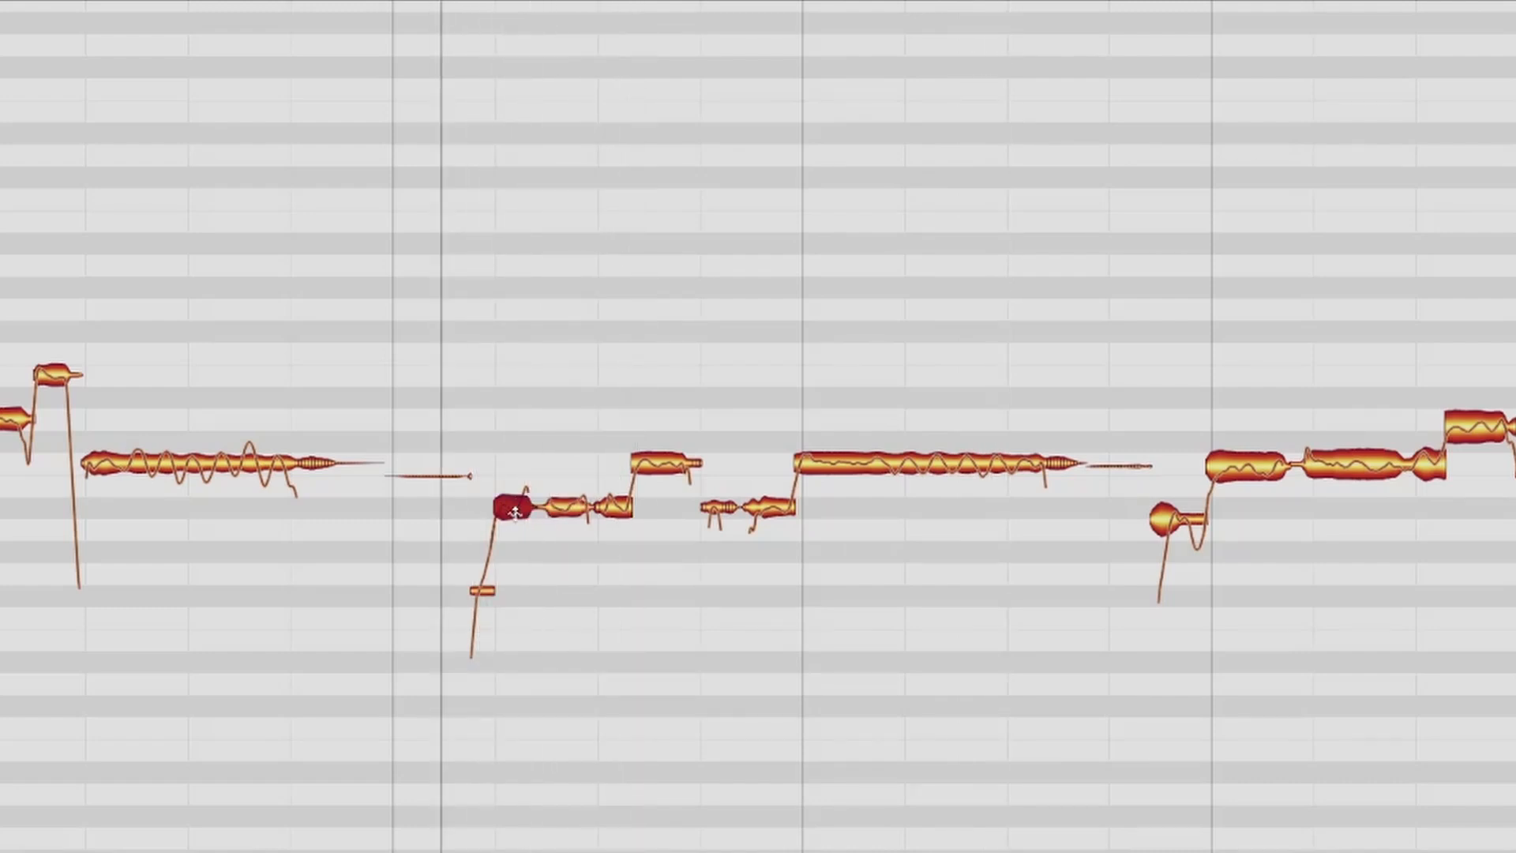
{"action": "key", "text": "space"}
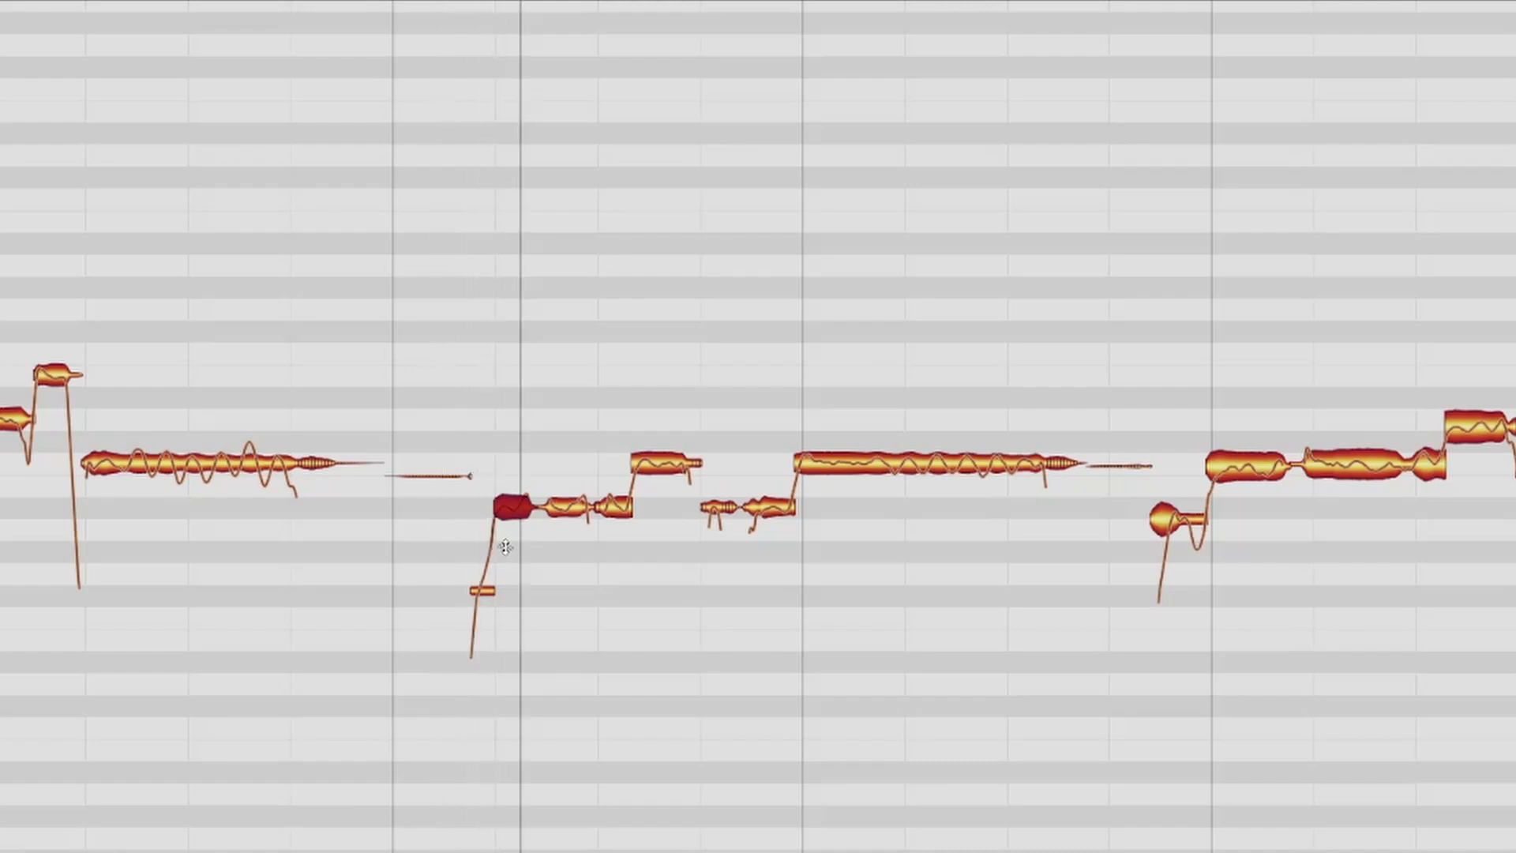
{"action": "key", "text": "space"}
{"action": "key", "text": "space"}
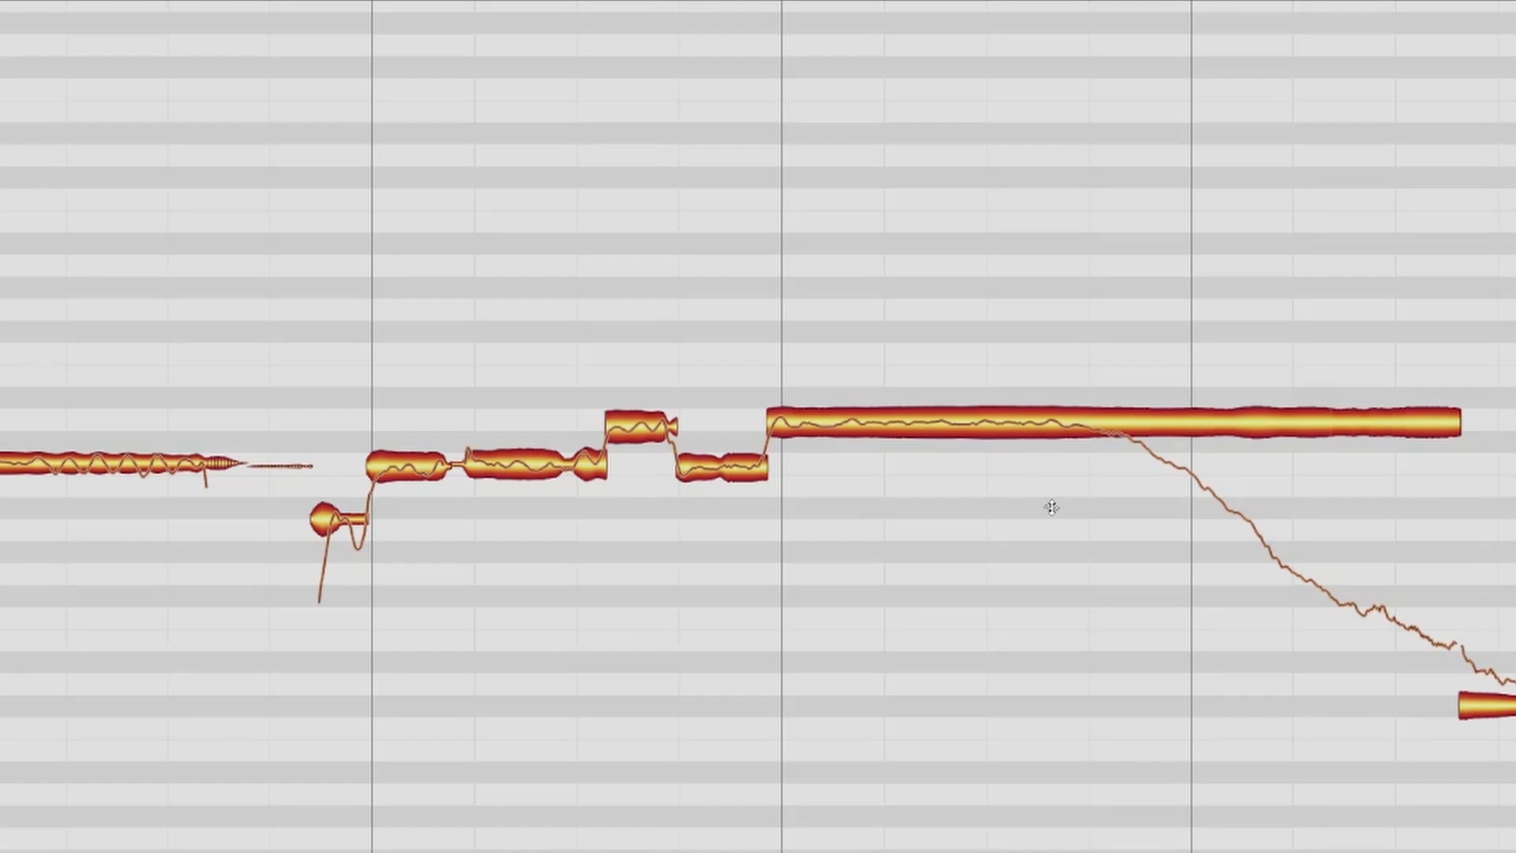
Split the sustained note starting near bar 58 where its pitch begins to fall, and audition the phrase ending.
{"action": "left_click", "coordinate": [1074, 422]}
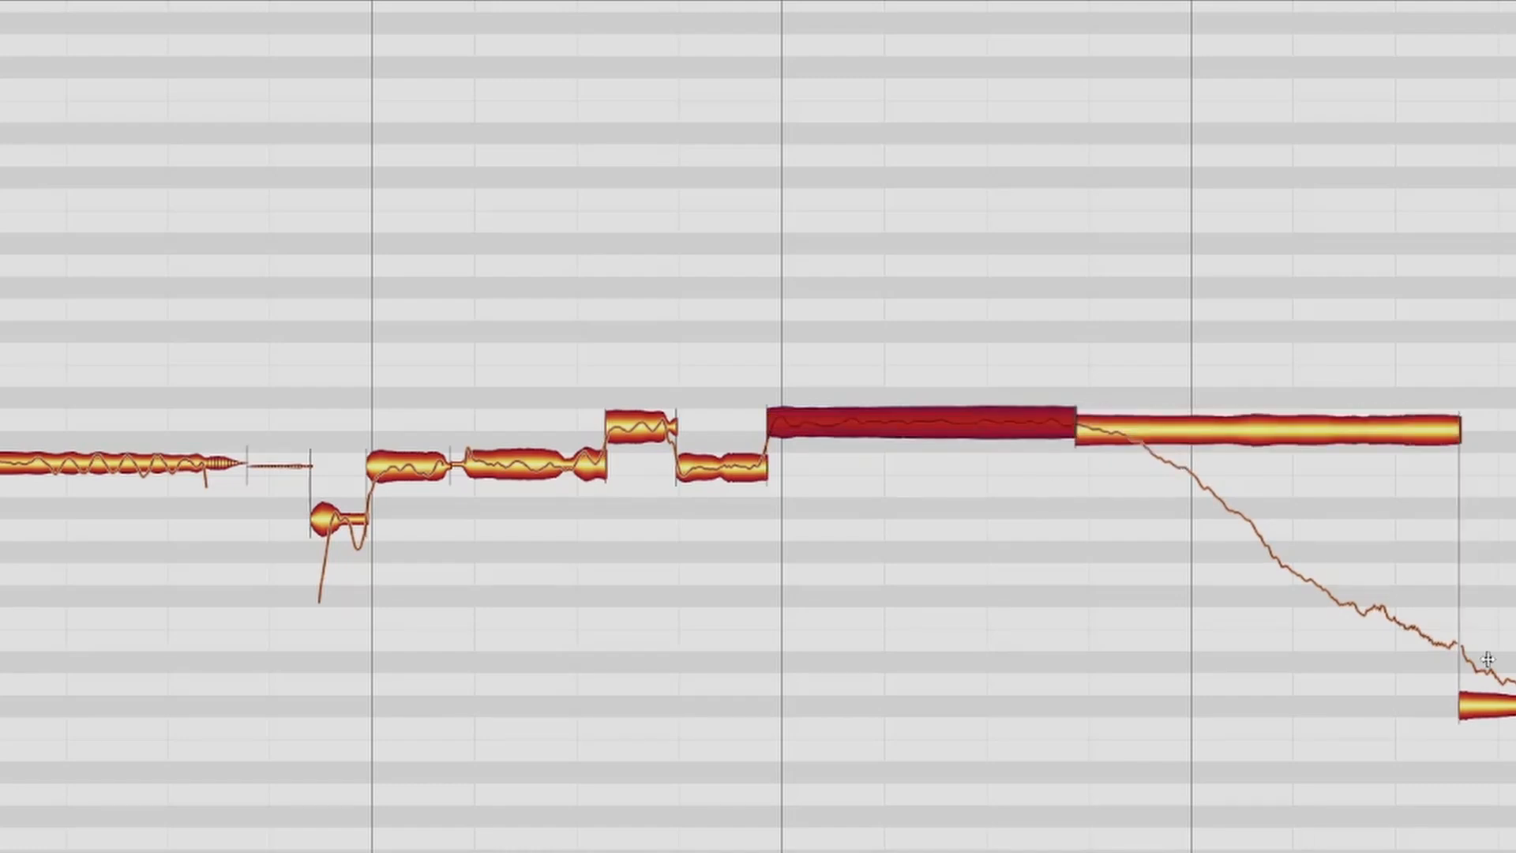
{"action": "left_click_drag", "start_coordinate": [329, 365], "coordinate": [846, 600]}
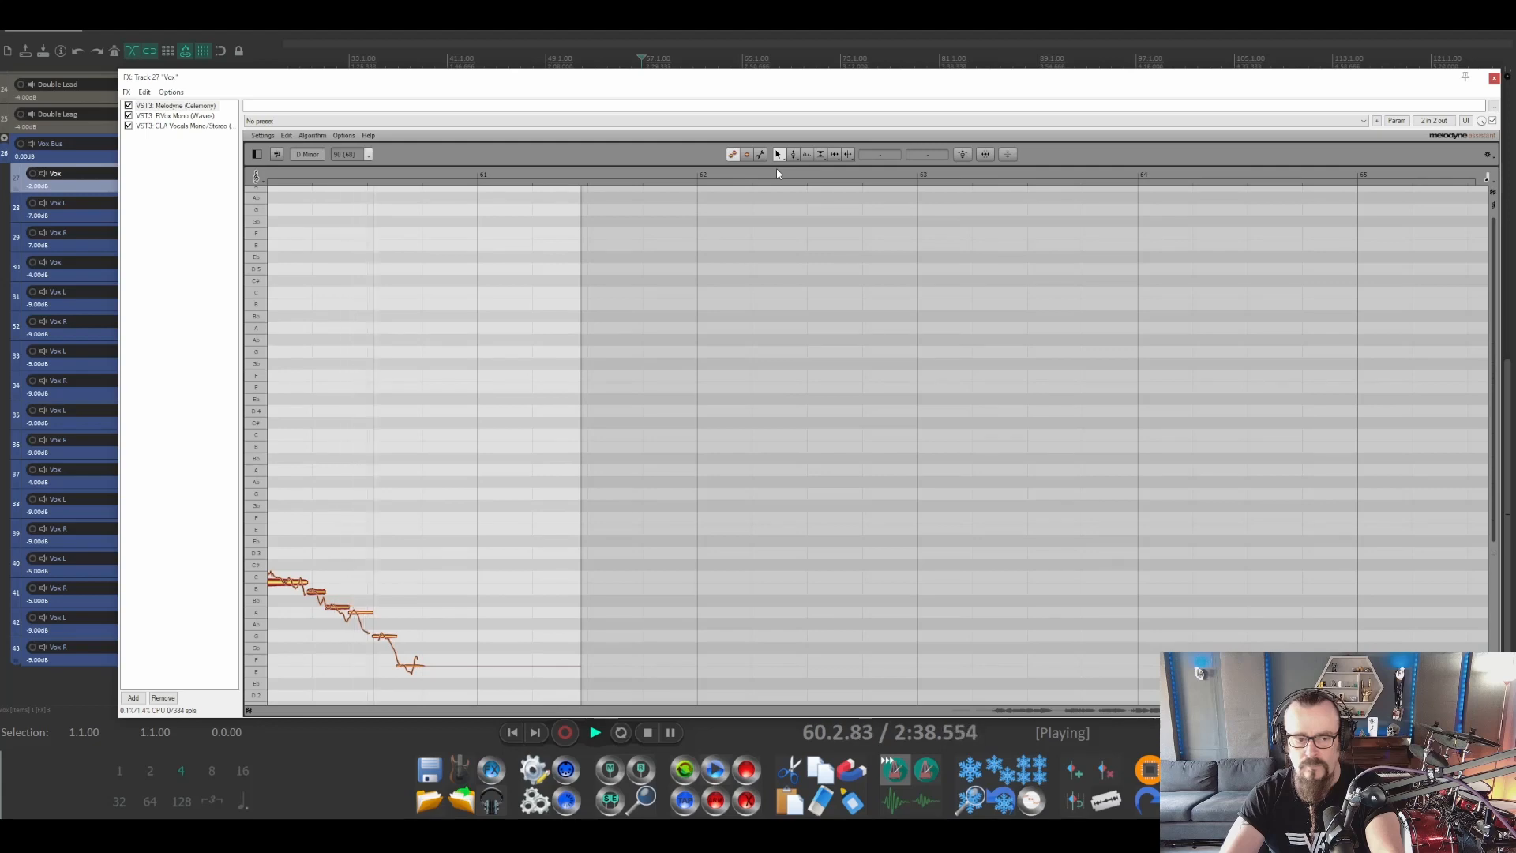
{"action": "key", "text": "space"}
Solo the Vox L and Vox R doubles alongside the lead Vox, and close the Melodyne window.
{"action": "left_click_drag", "start_coordinate": [376, 88], "coordinate": [591, 82]}
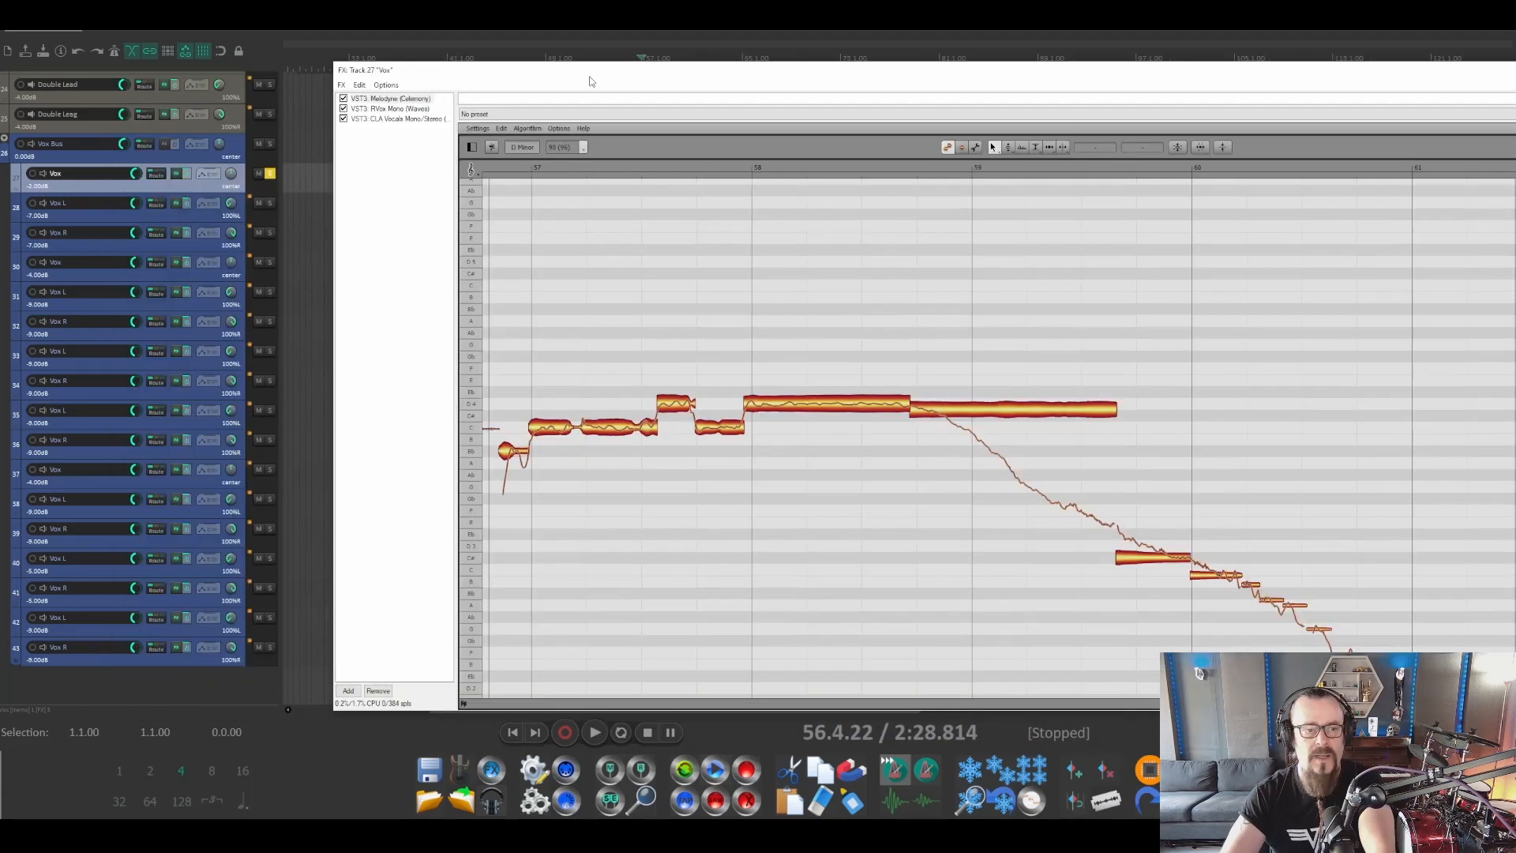
{"action": "left_click", "coordinate": [152, 217]}
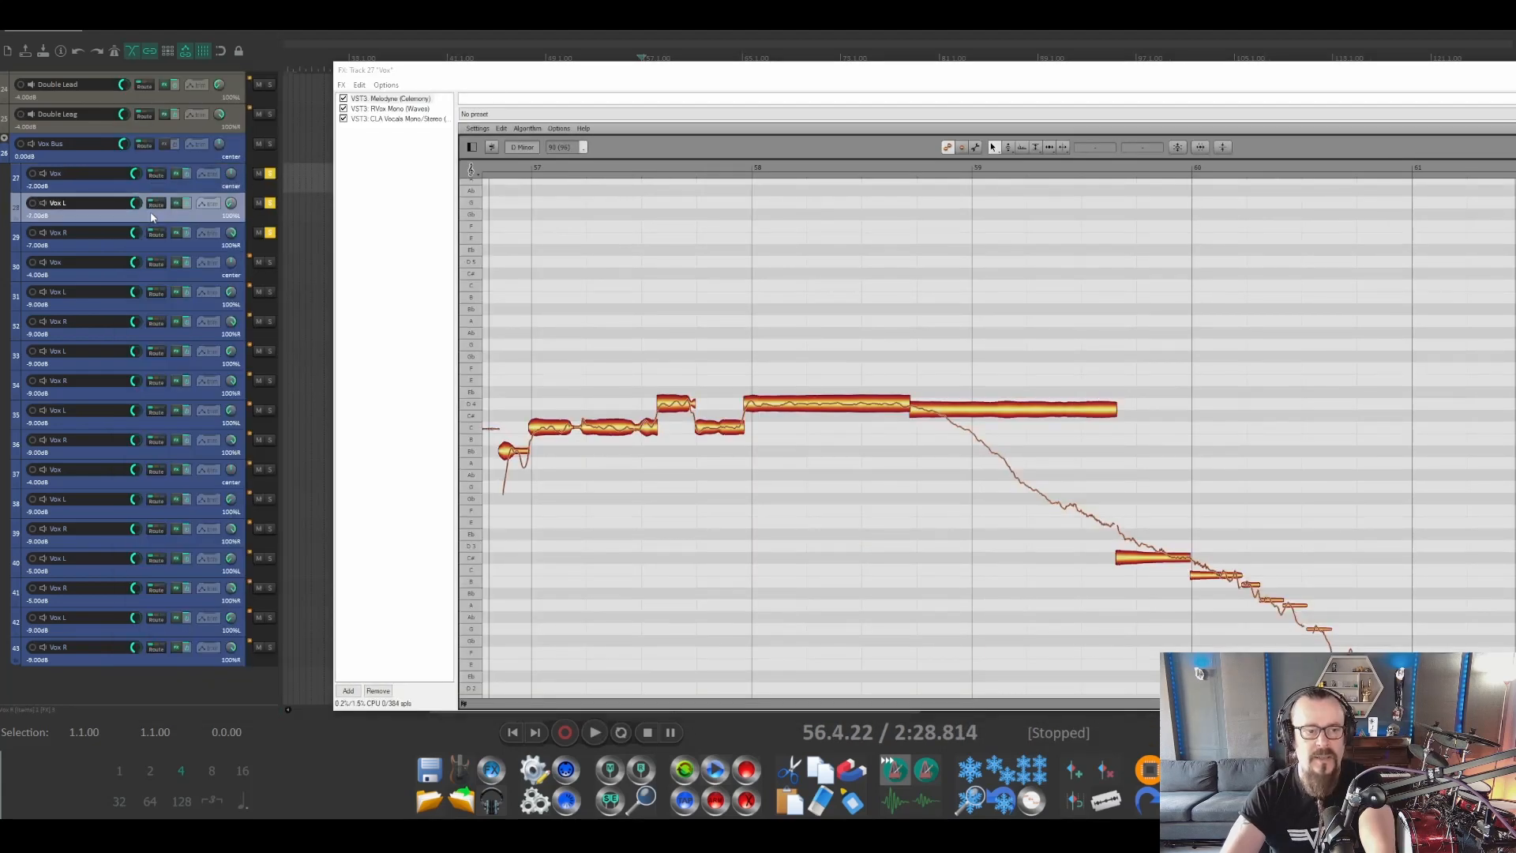
{"action": "scroll", "coordinate": [1360, 617], "scroll_direction": "left", "scroll_amount": 15}
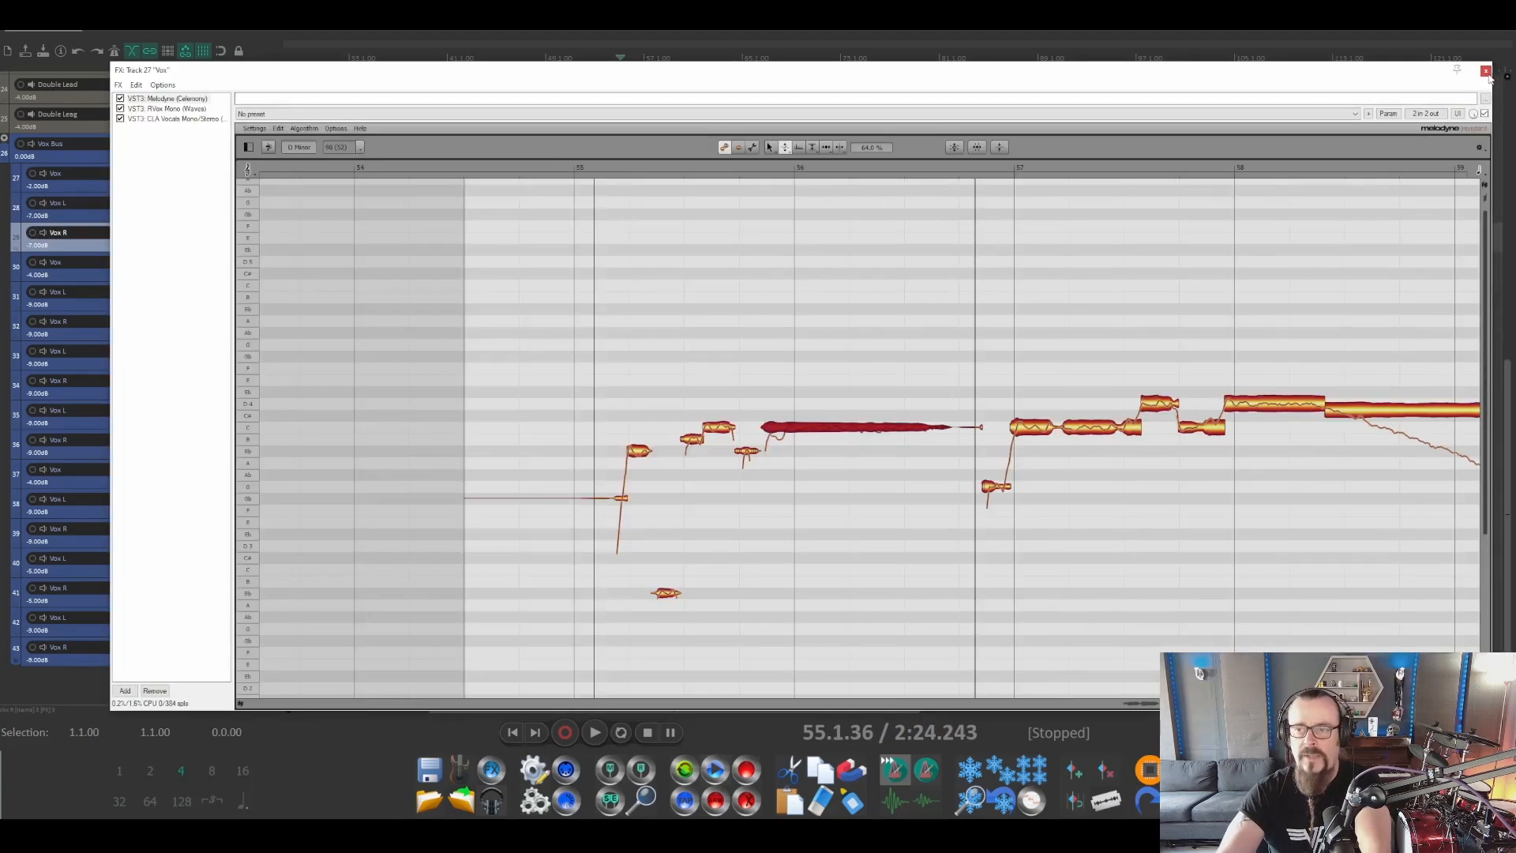
{"action": "left_click", "coordinate": [1485, 71]}
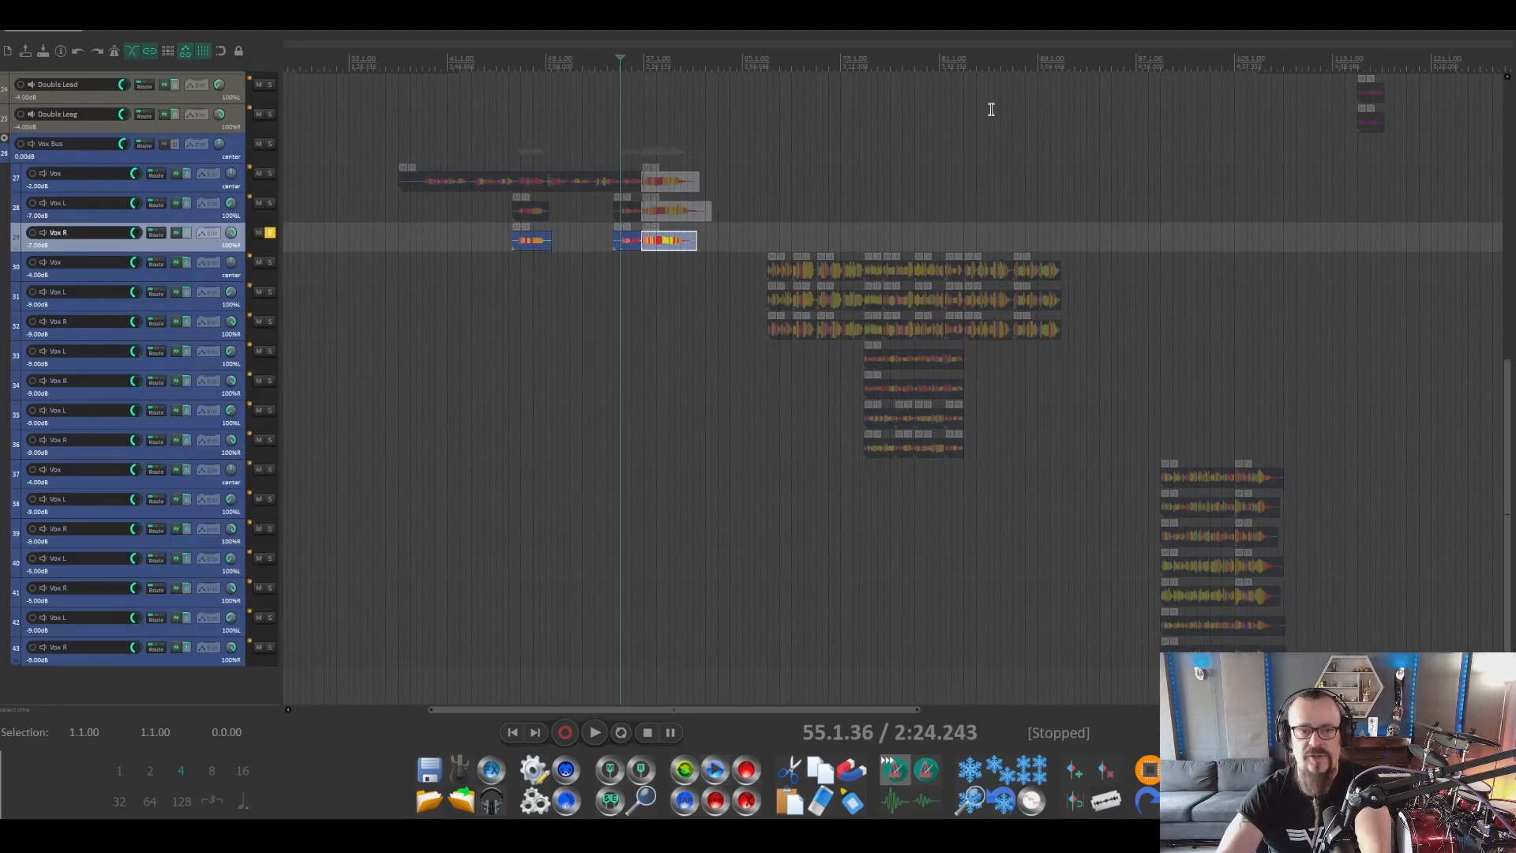
Clear the solo on Vox R and play the whole vocal section in the mix from 36.4.94.
{"action": "left_click", "coordinate": [397, 62]}
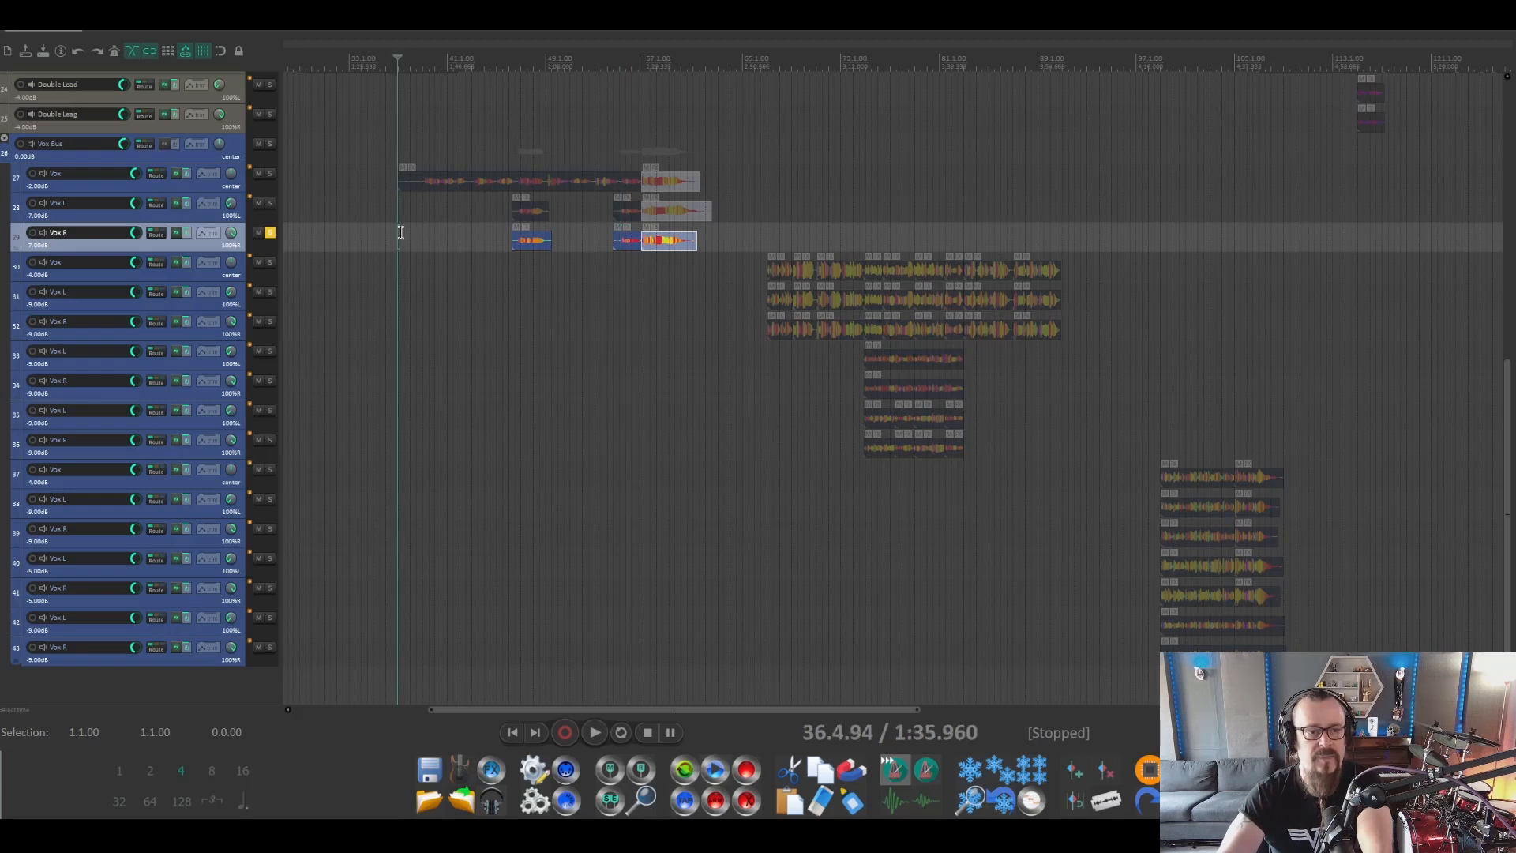
{"action": "left_click", "coordinate": [271, 234]}
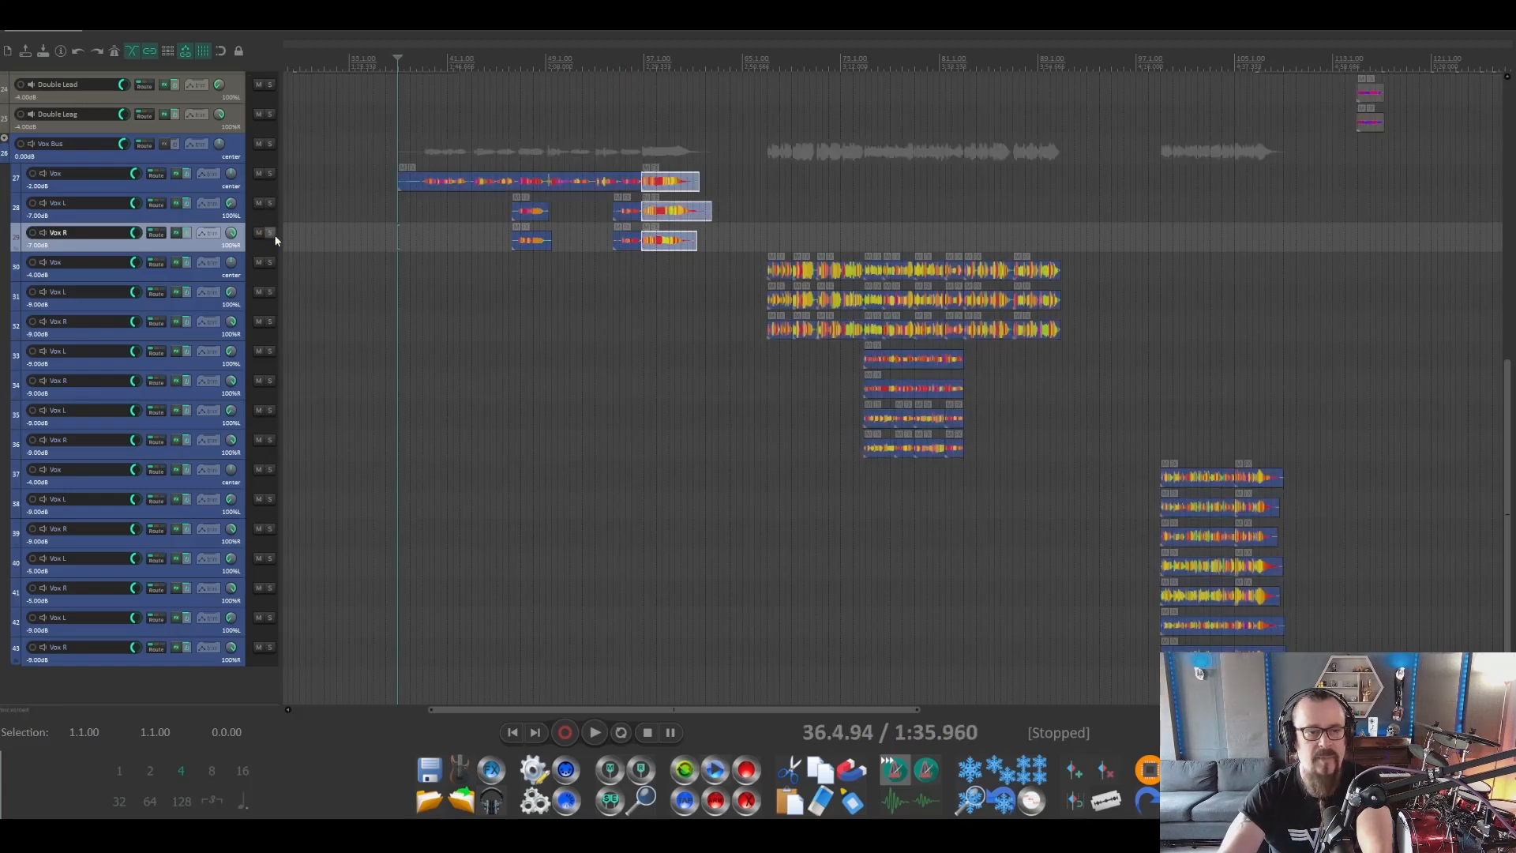
{"action": "key", "text": "space"}
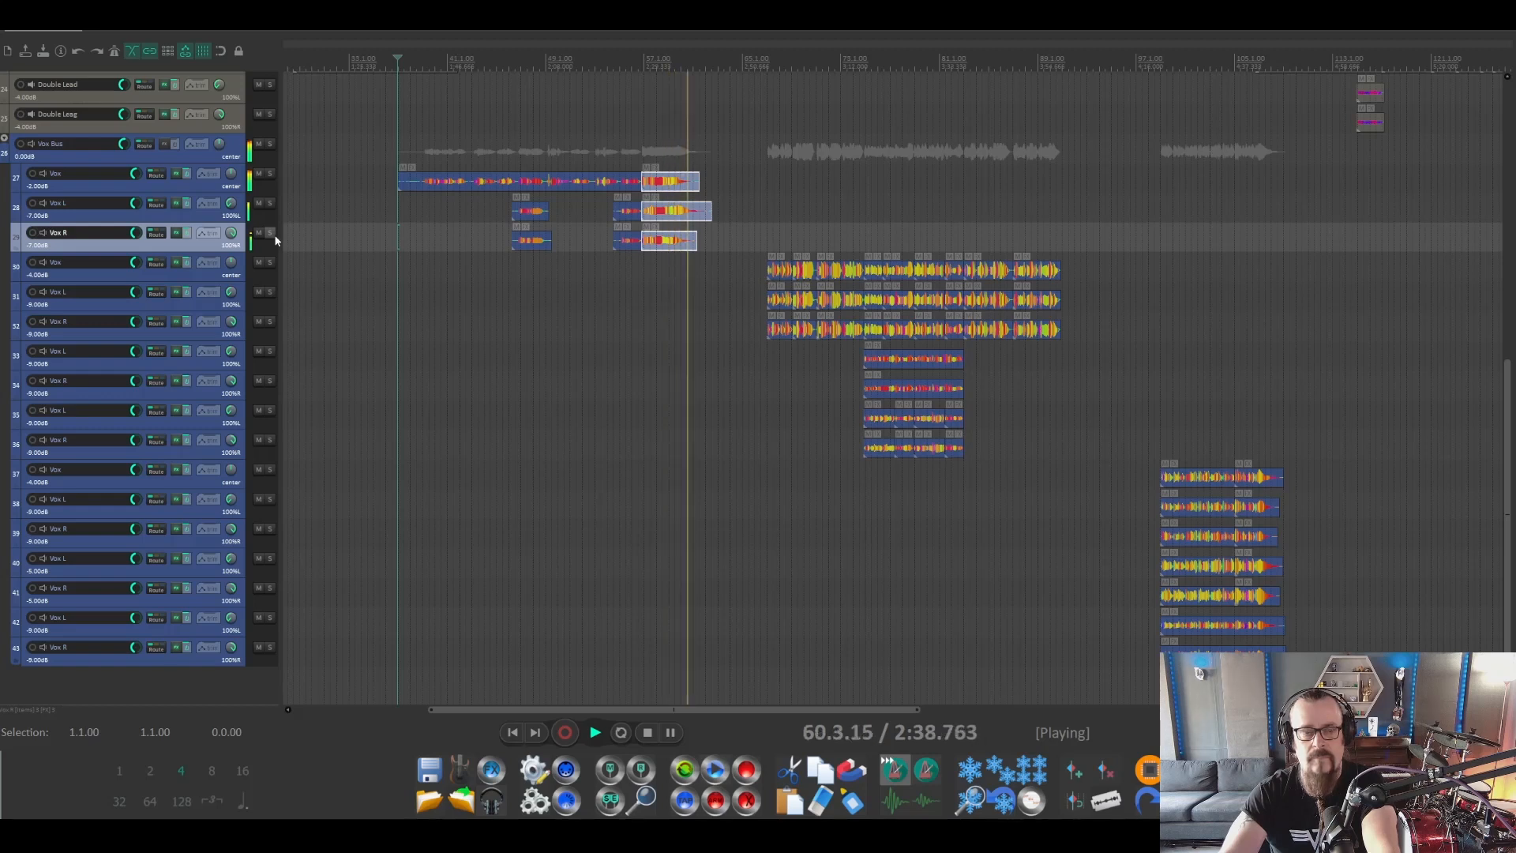
Reopen Melodyne on track 27 Vox and audition the opening phrase from 38.3.49.
{"action": "left_click", "coordinate": [417, 70]}
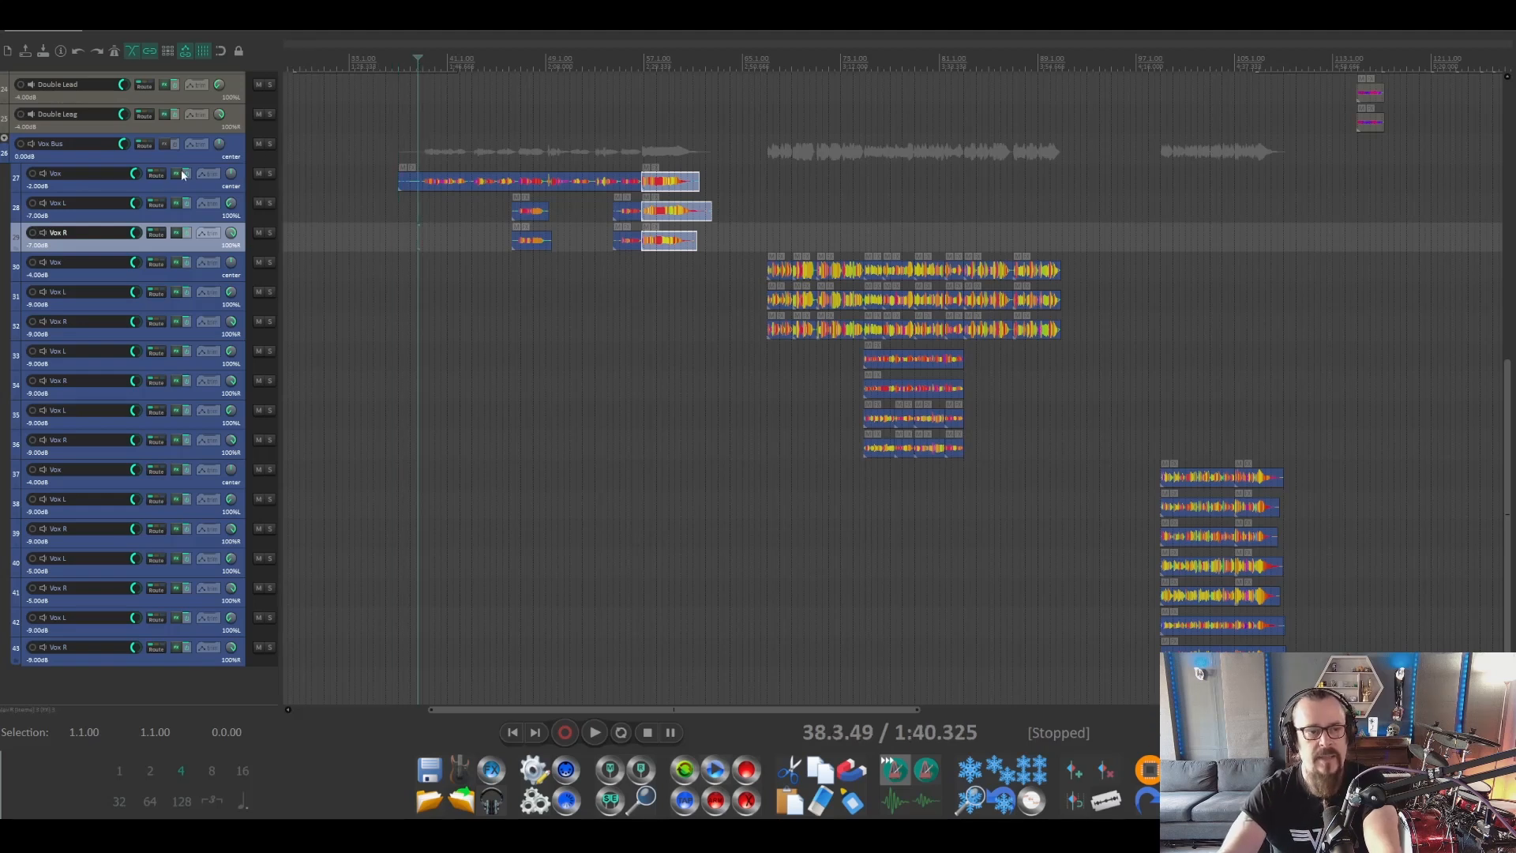
{"action": "left_click", "coordinate": [125, 189]}
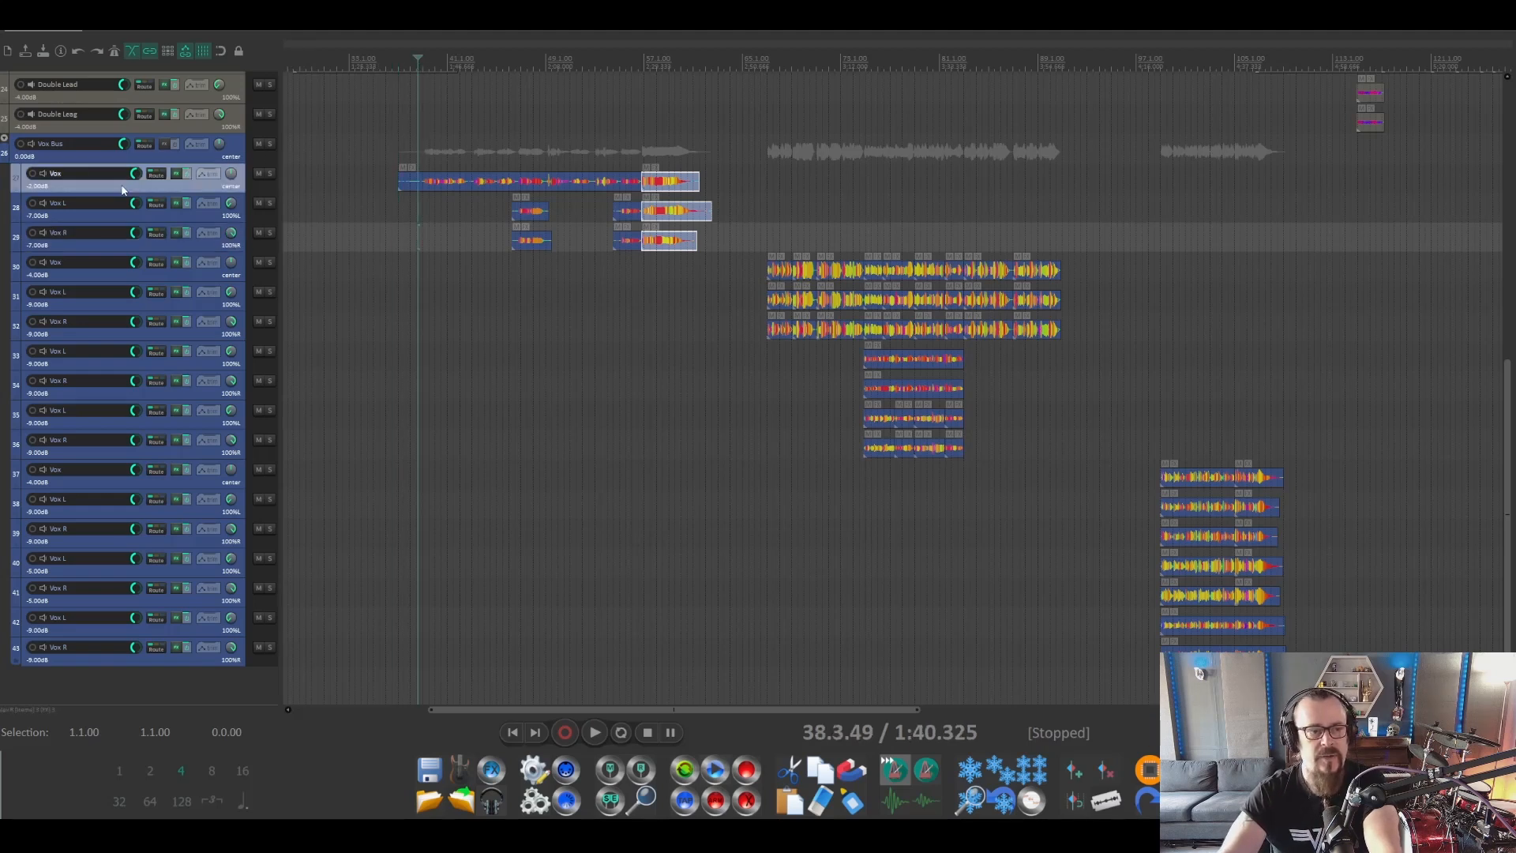
{"action": "left_click", "coordinate": [179, 175]}
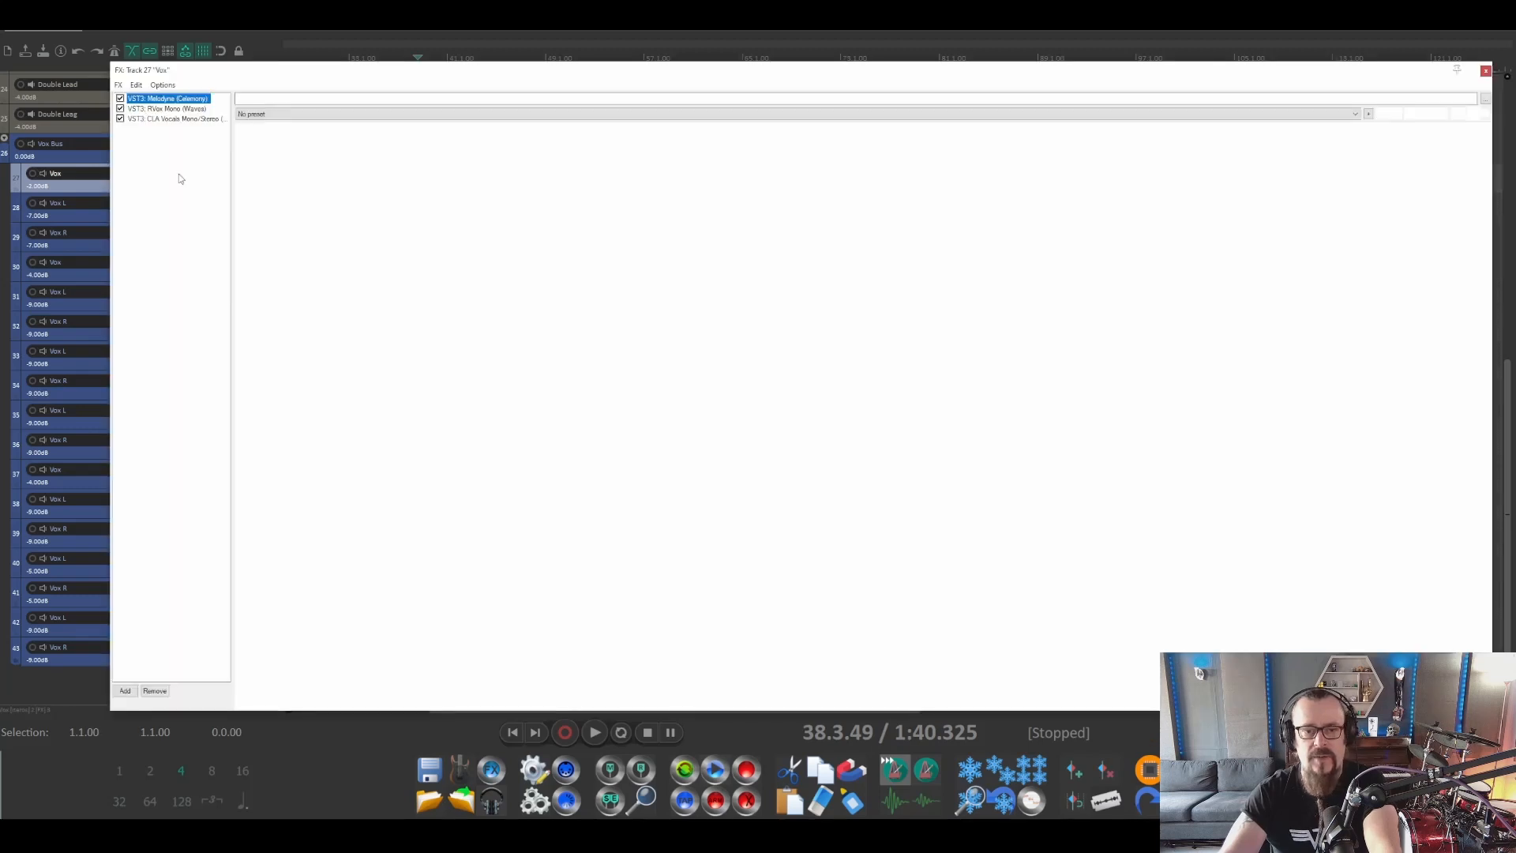
{"action": "key", "text": "space"}
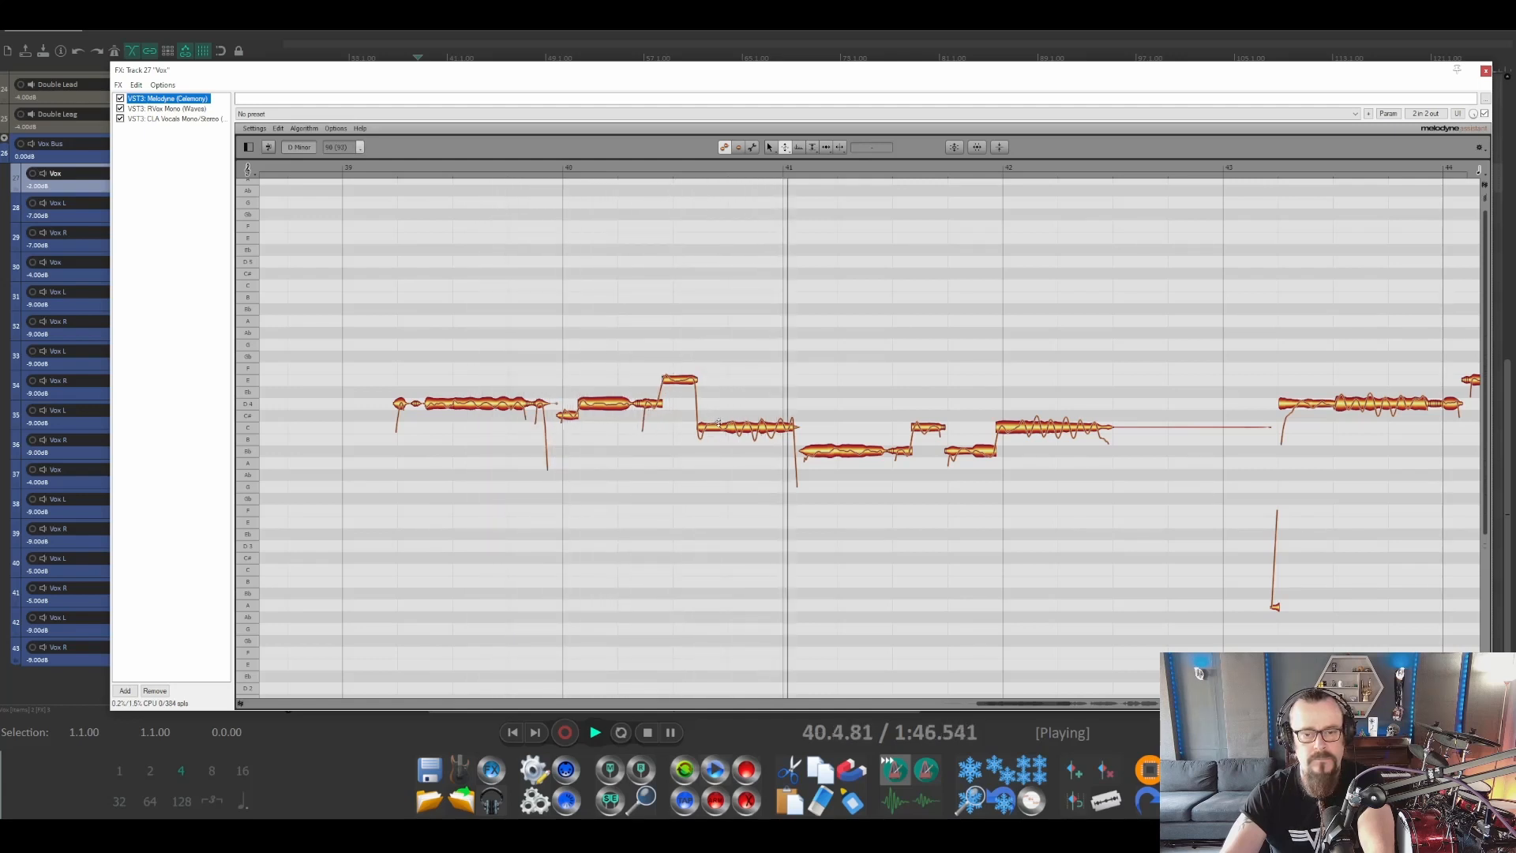
{"action": "key", "text": "space"}
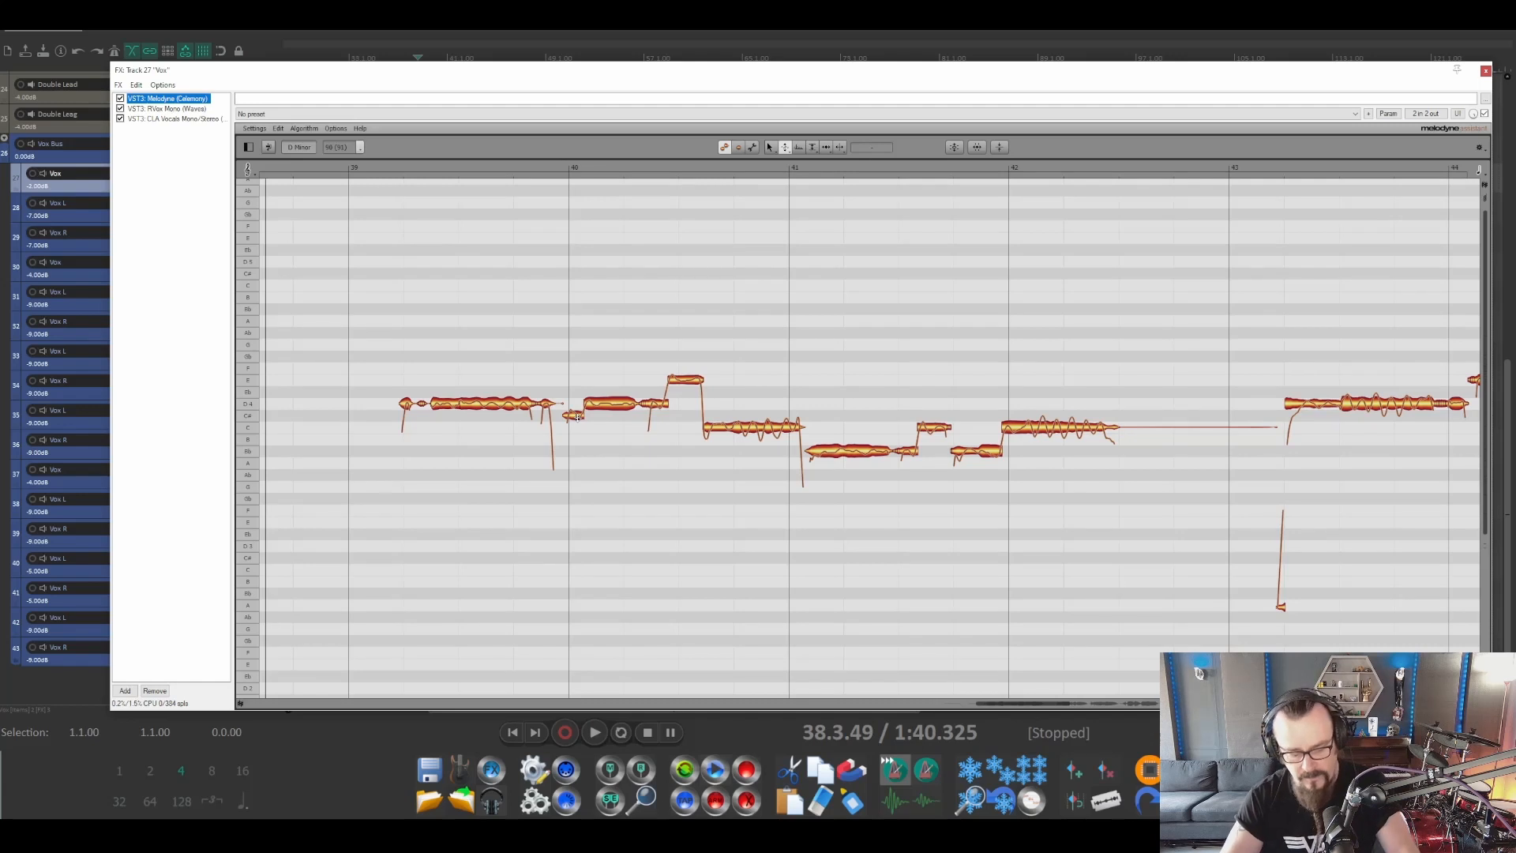
Nudge the short low note at bar 40 slightly upward without pitch snapping, and audition it from 39.1.65.
{"action": "left_click_drag", "start_coordinate": [578, 417], "coordinate": [574, 412]}
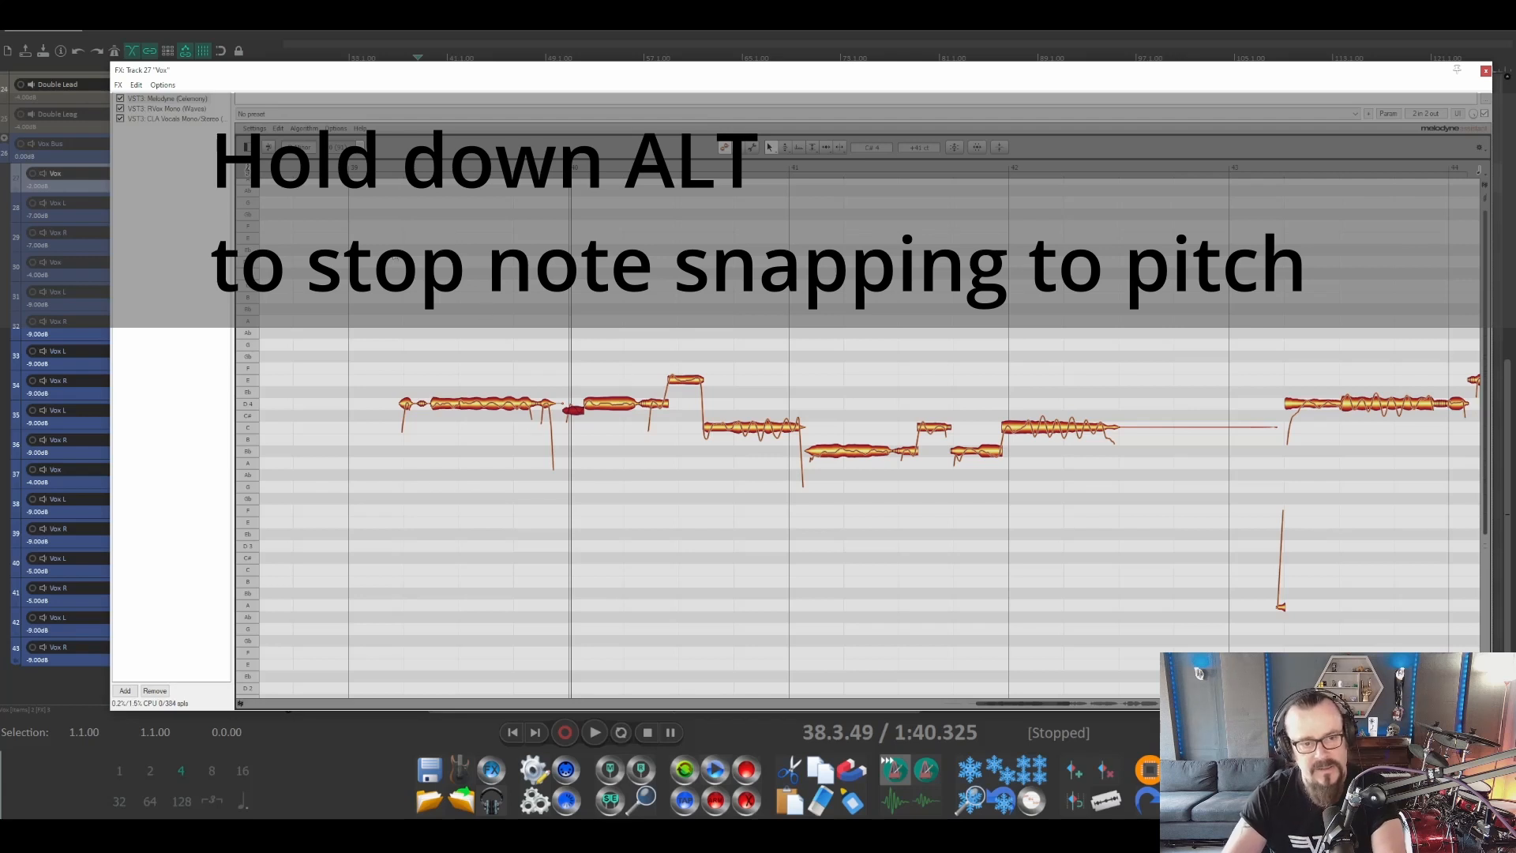
{"action": "left_click", "coordinate": [385, 171]}
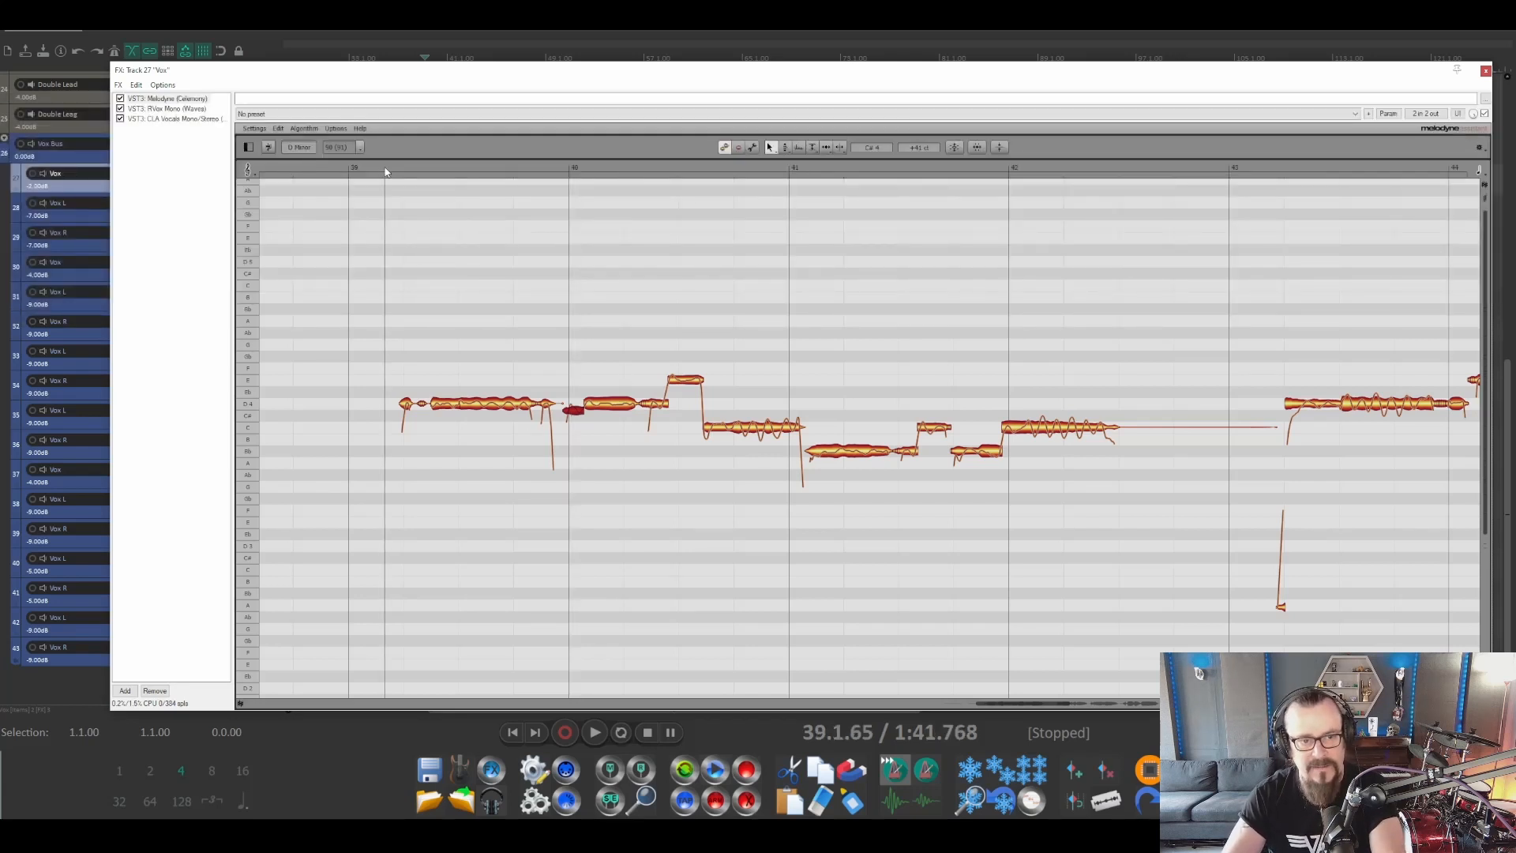
{"action": "key", "text": "space"}
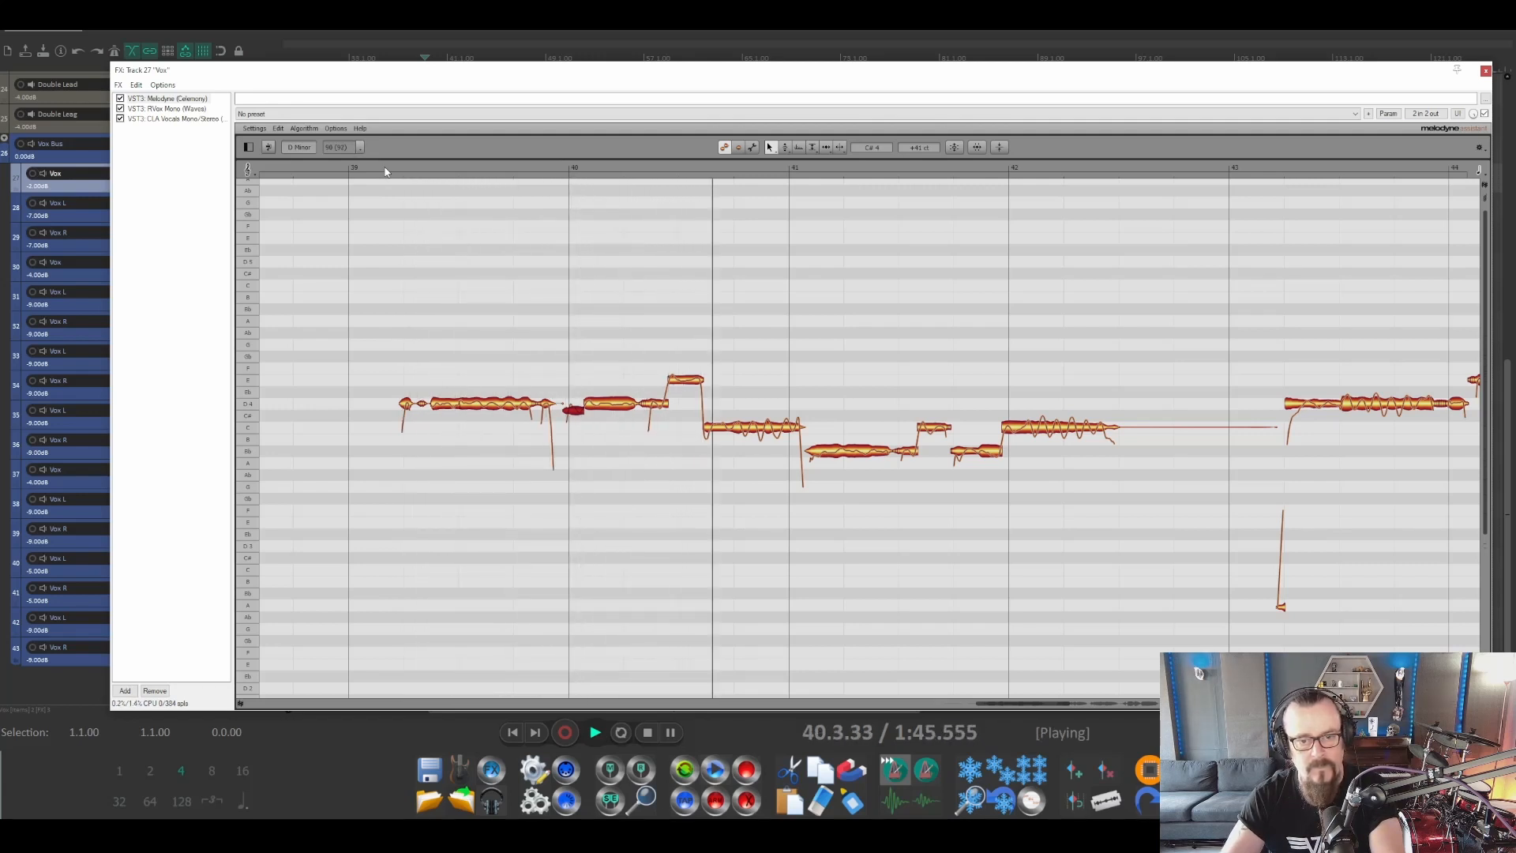
Reduce the pitch modulation of the sustained notes just before bar 41 and at bar 42, and audition the phrase.
{"action": "key", "text": "space"}
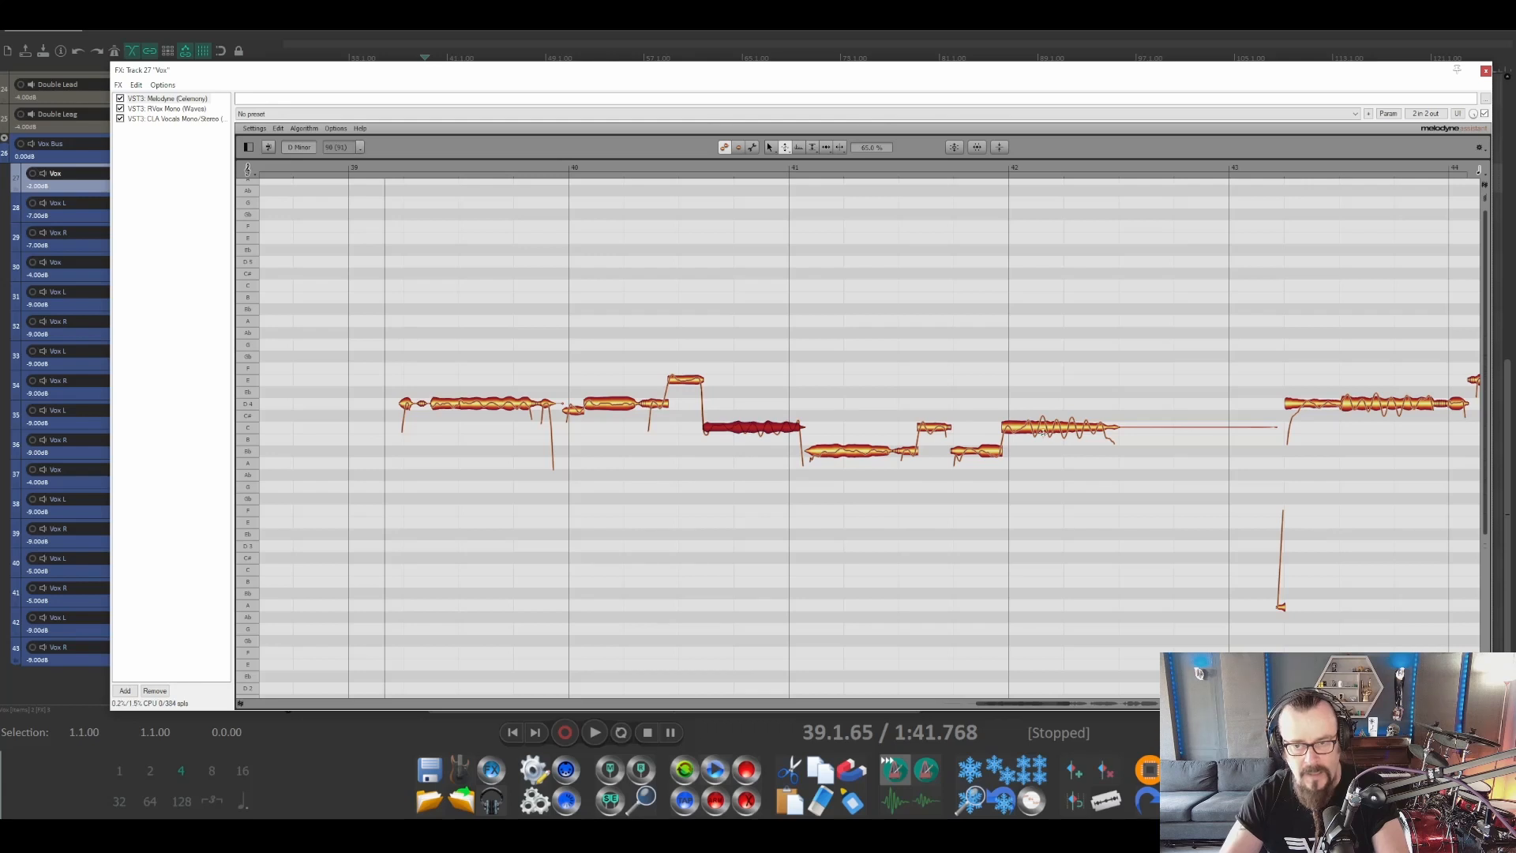
{"action": "left_click", "coordinate": [1044, 431]}
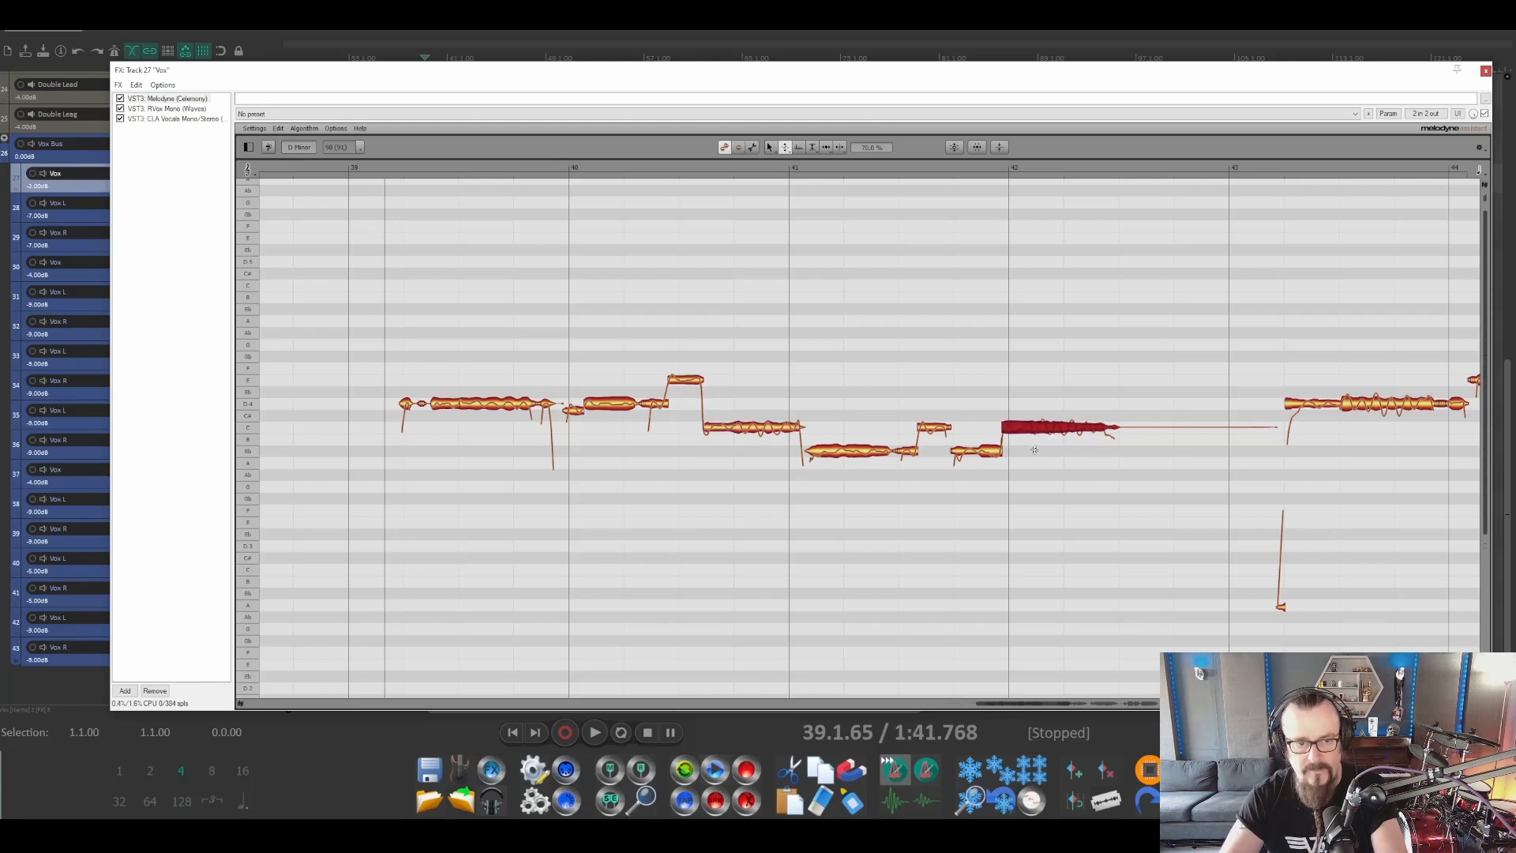
{"action": "key", "text": "space"}
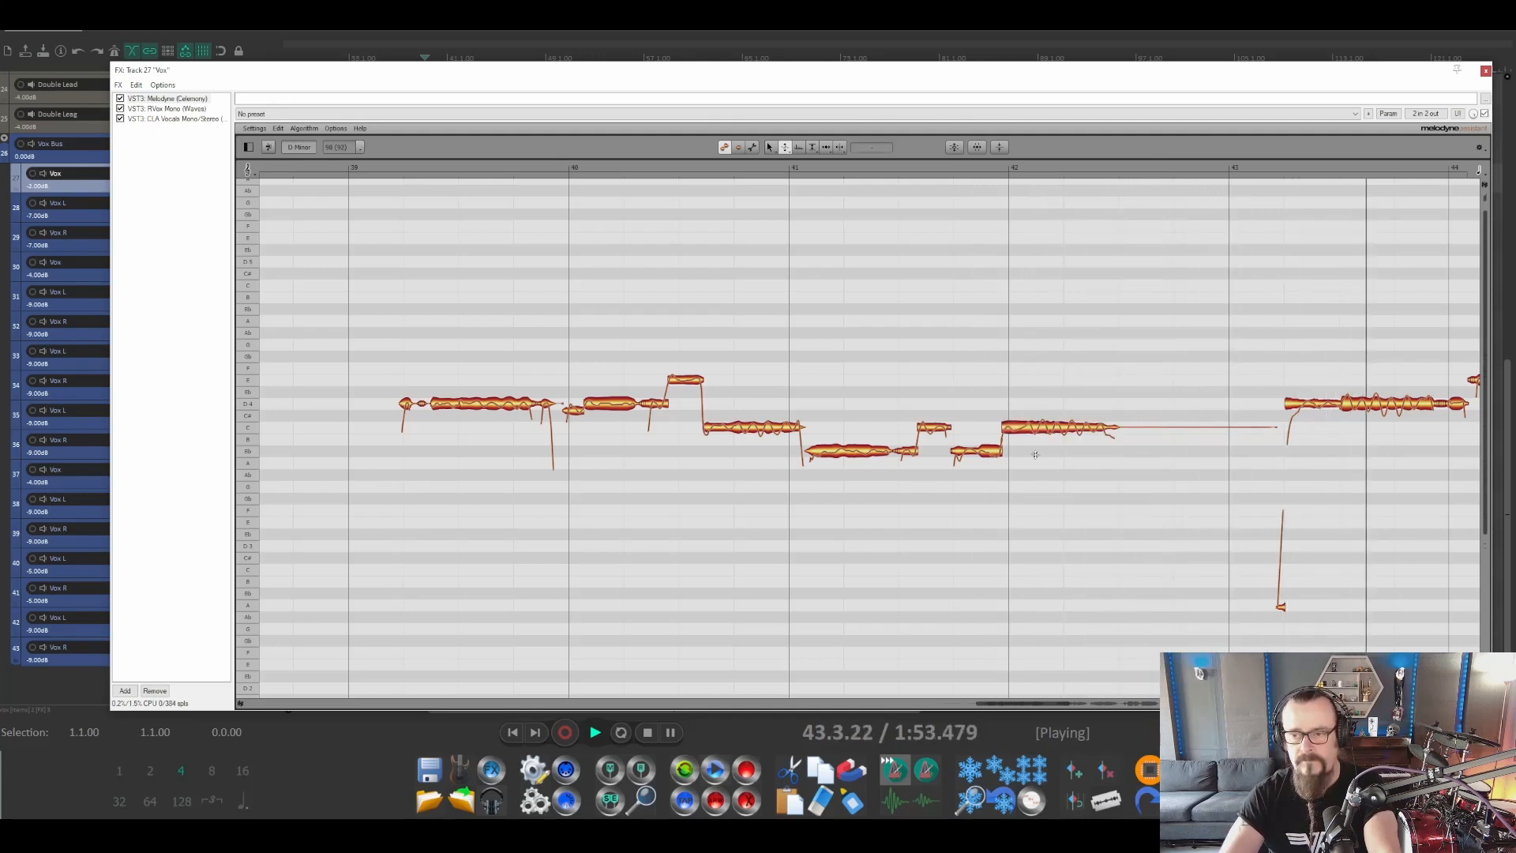
Reduce the pitch modulation of the longer note after bar 43, and audition the following phrases from 42.4.93.
{"action": "key", "text": "space"}
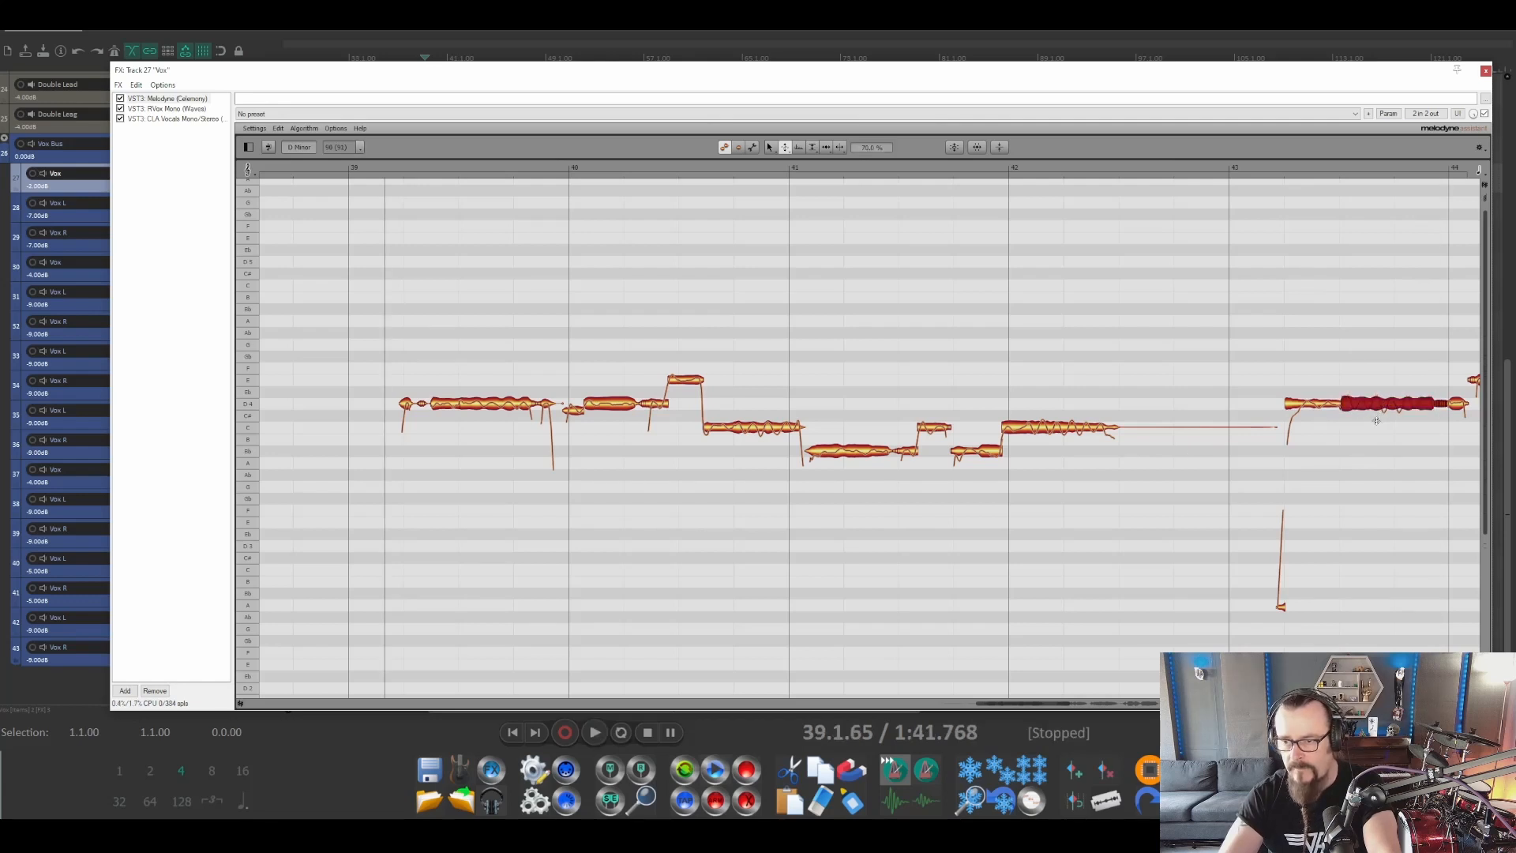
{"action": "left_click", "coordinate": [1233, 175]}
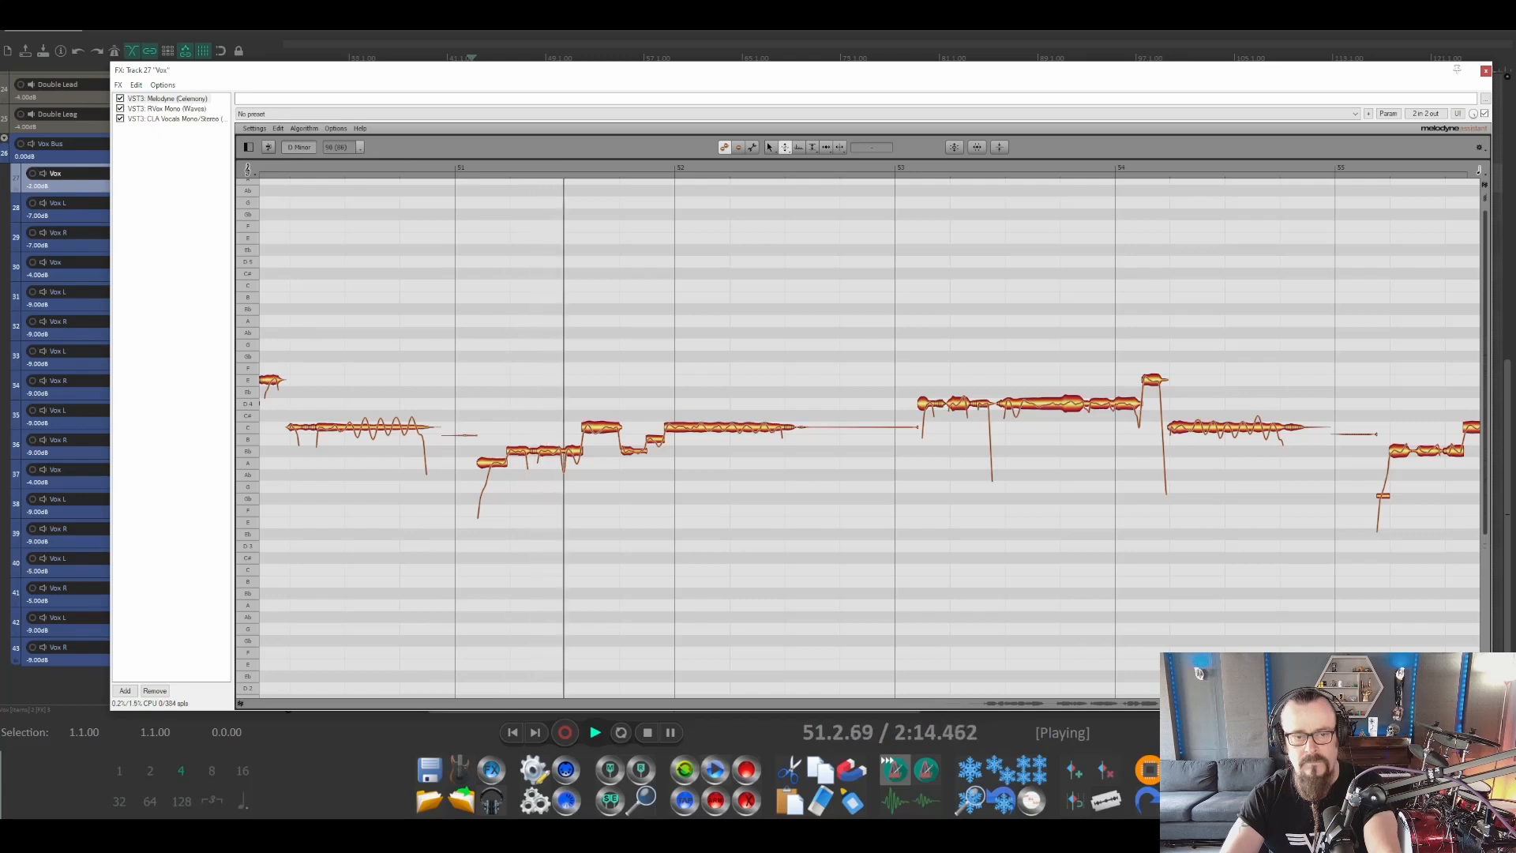
{"action": "key", "text": "space"}
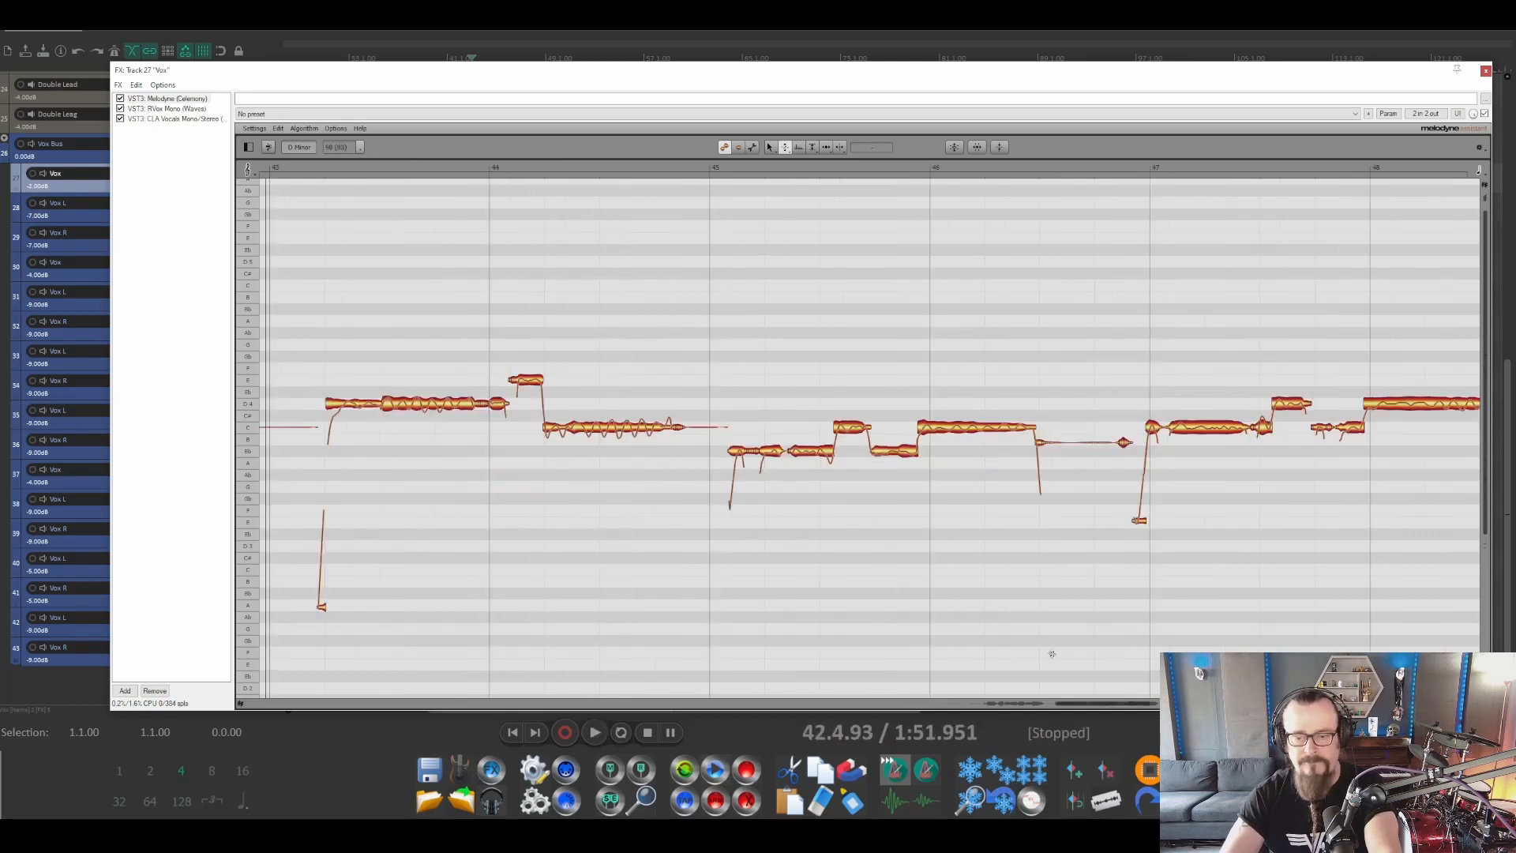
Reduce the pitch modulation of the sustained note ending before bar 51, and audition from 49.1.45.
{"action": "left_click_drag", "start_coordinate": [1103, 705], "coordinate": [1177, 706]}
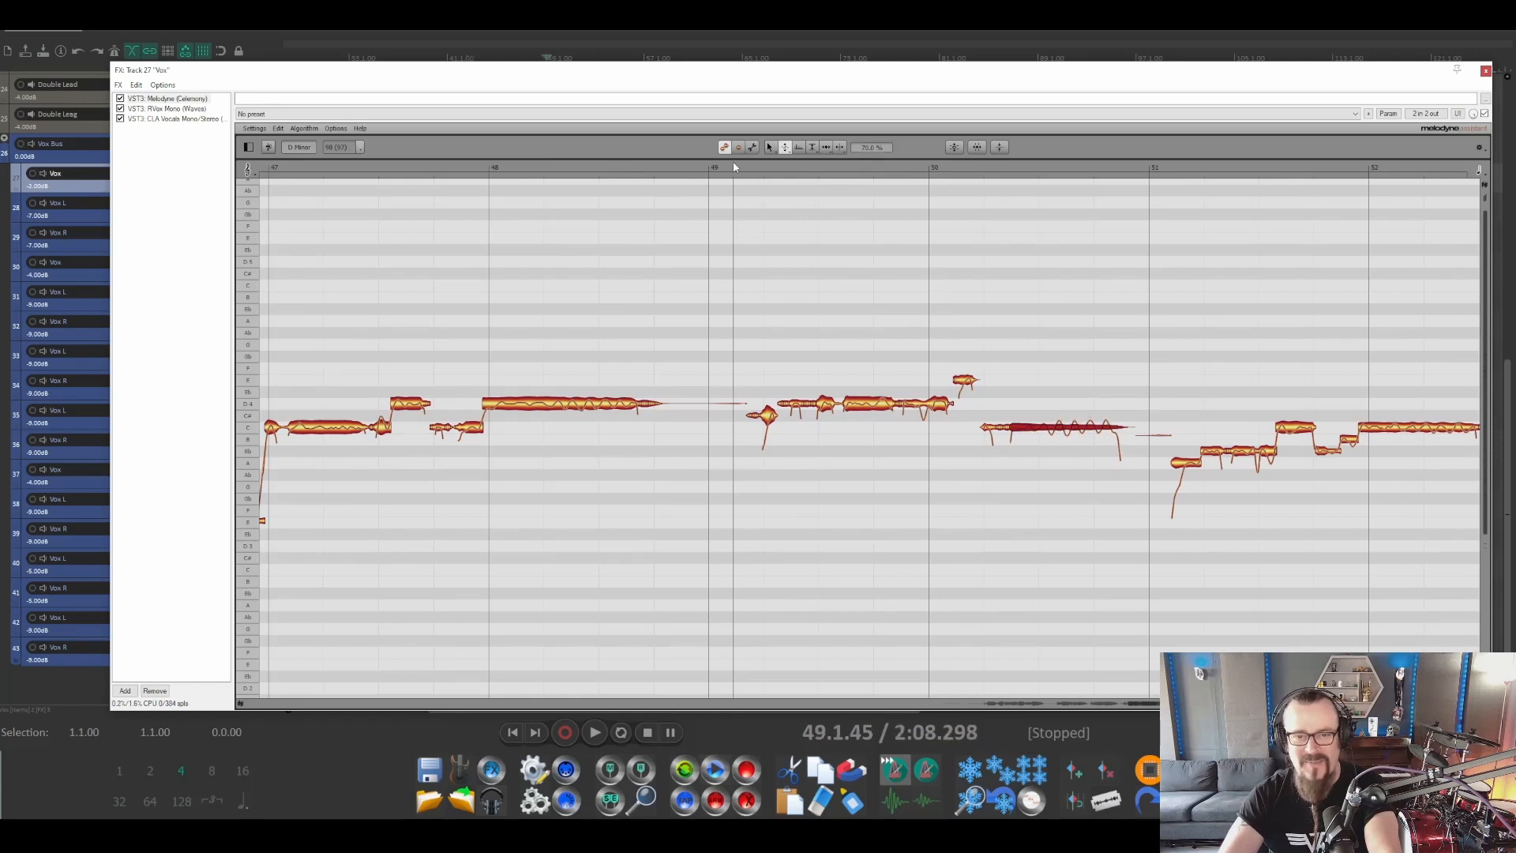
{"action": "key", "text": "space"}
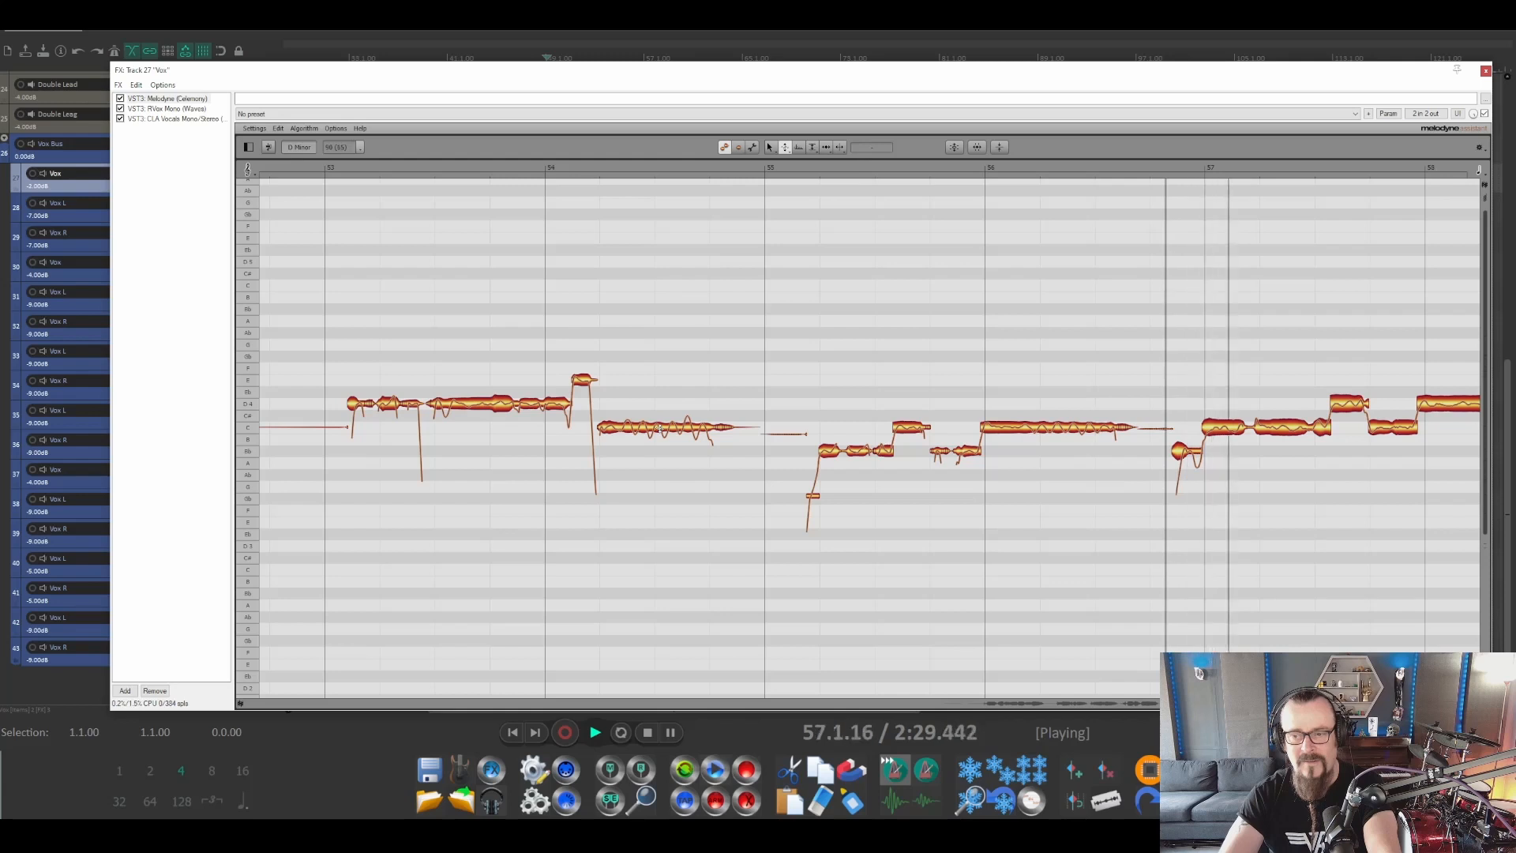
{"action": "key", "text": "space"}
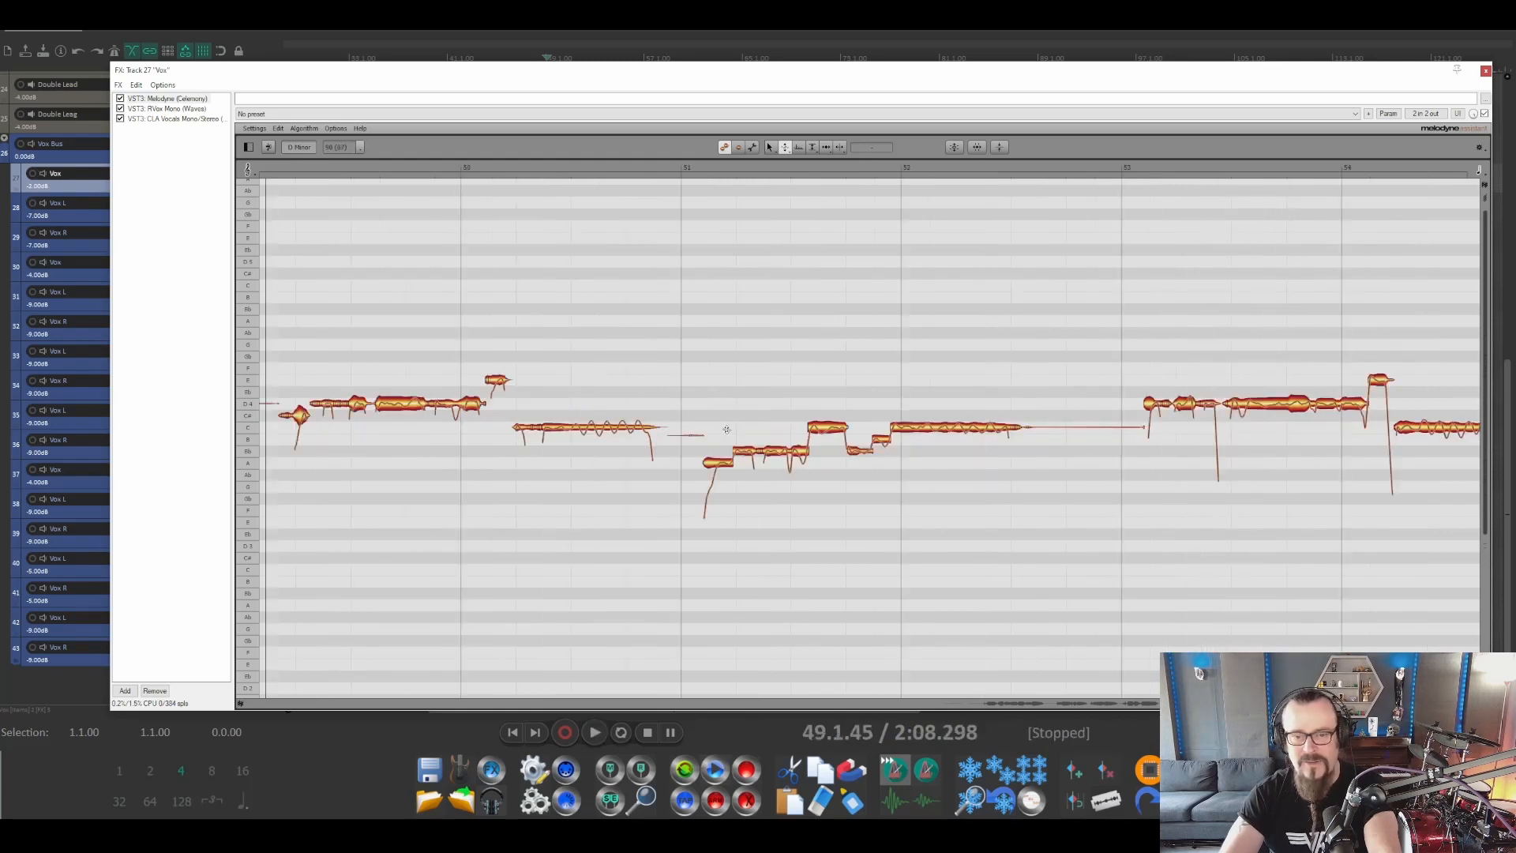
Reduce the pitch modulation of the sustained note after bar 54, audition the remaining phrases, and close Melodyne.
{"action": "scroll", "coordinate": [727, 430], "scroll_direction": "right", "scroll_amount": 5}
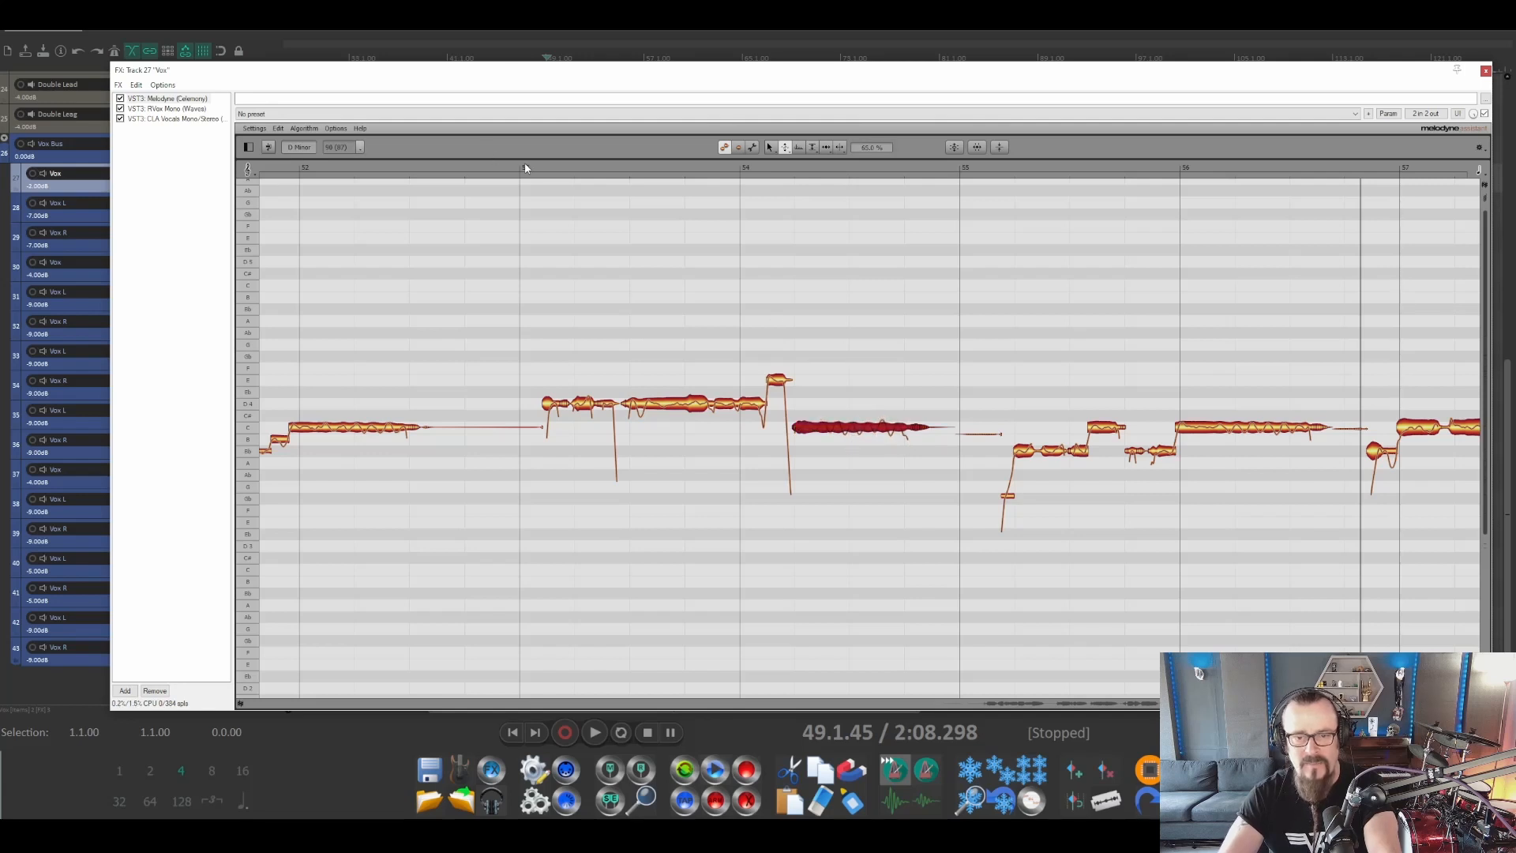
{"action": "key", "text": "space"}
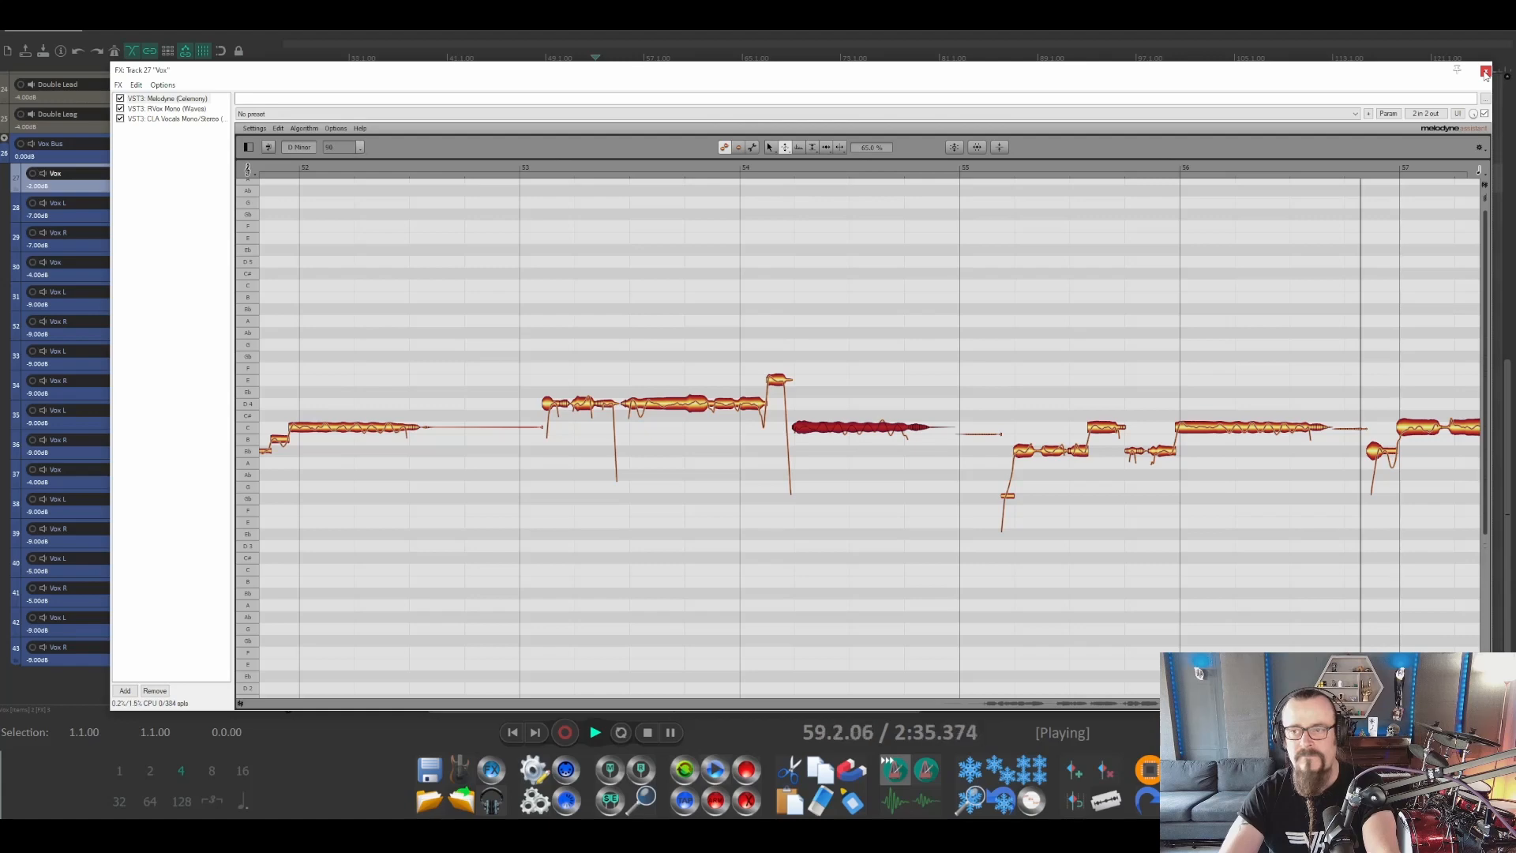
{"action": "left_click", "coordinate": [1486, 74]}
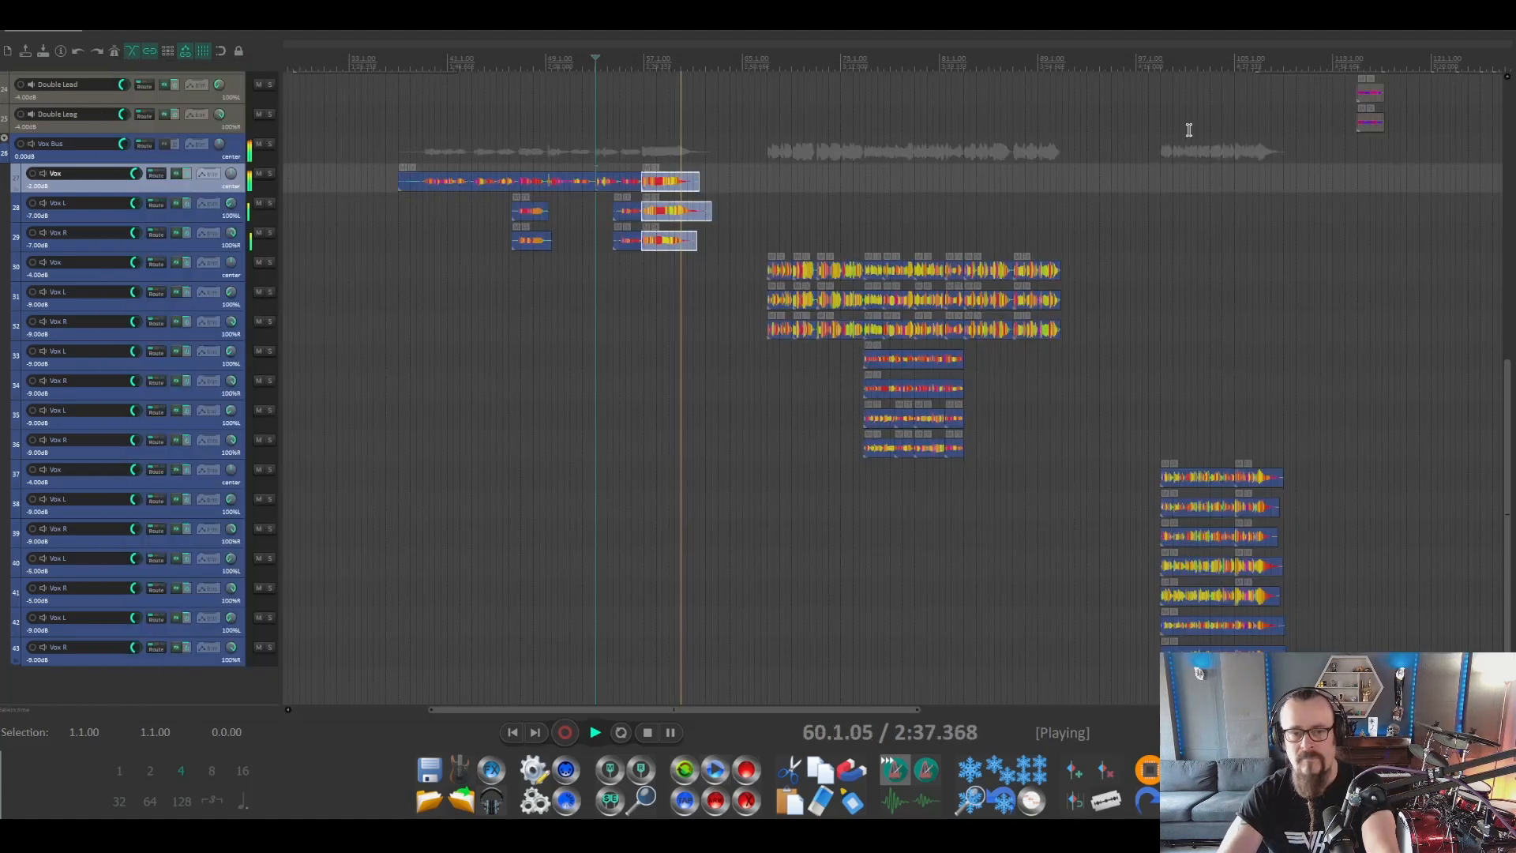
Solo the Vox Bus and audition the start of the following vocal section from 66.4.98.
{"action": "key", "text": "space"}
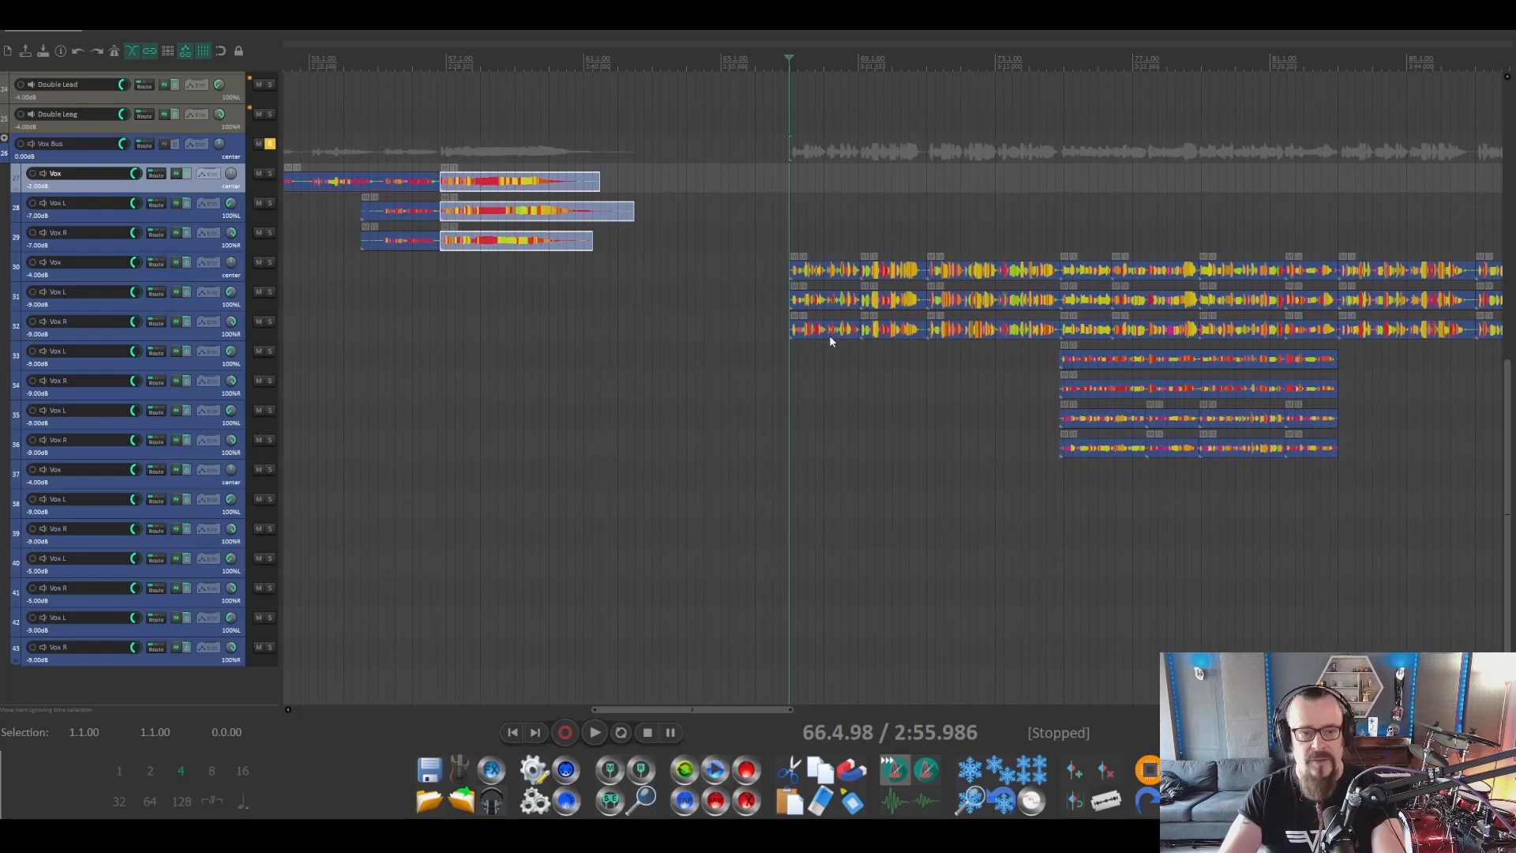
{"action": "key", "text": "space"}
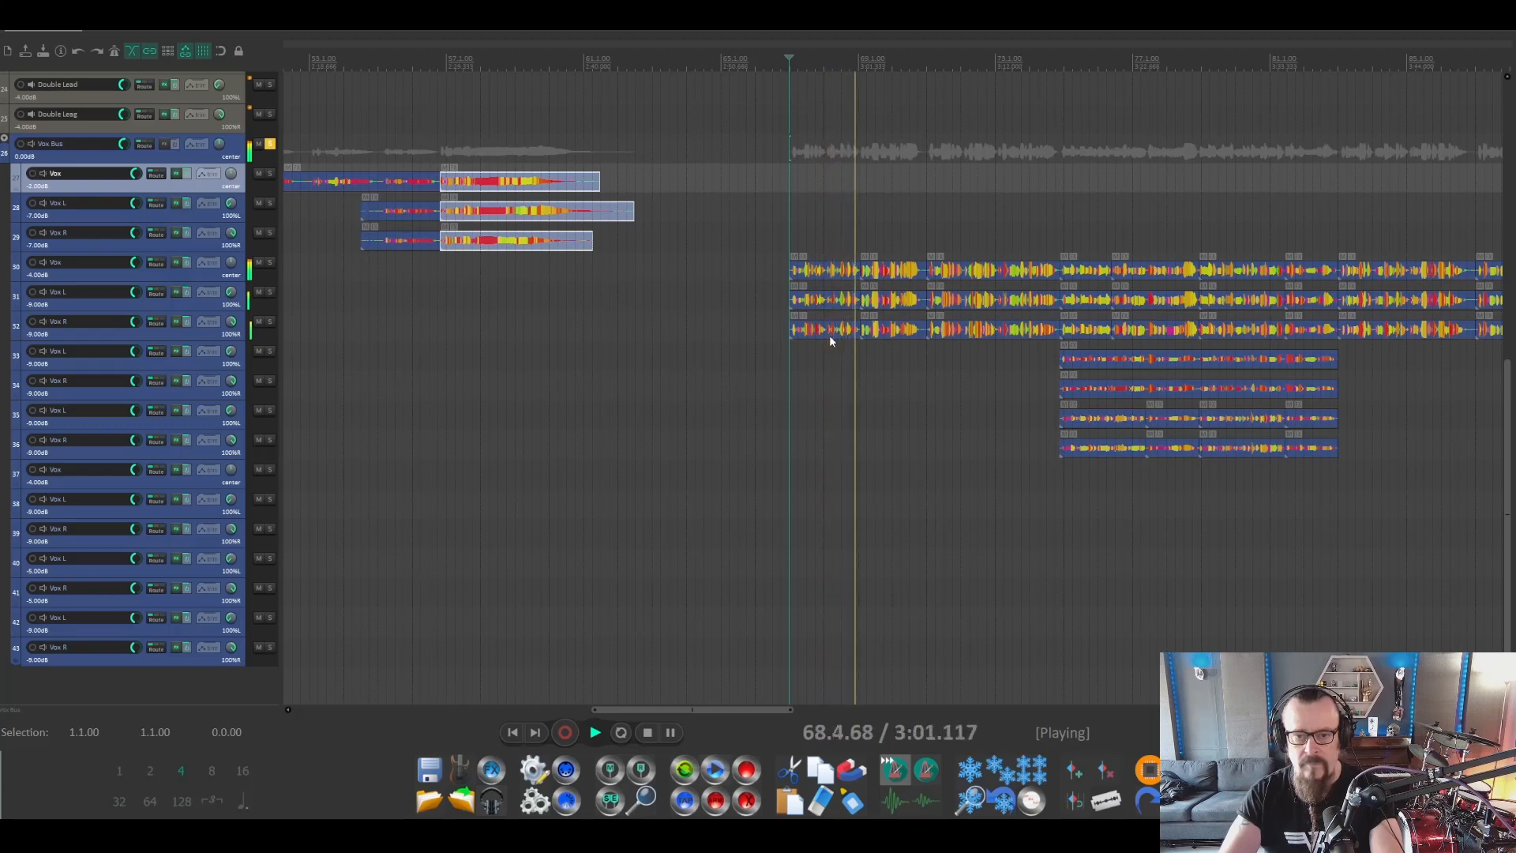
{"action": "key", "text": "space"}
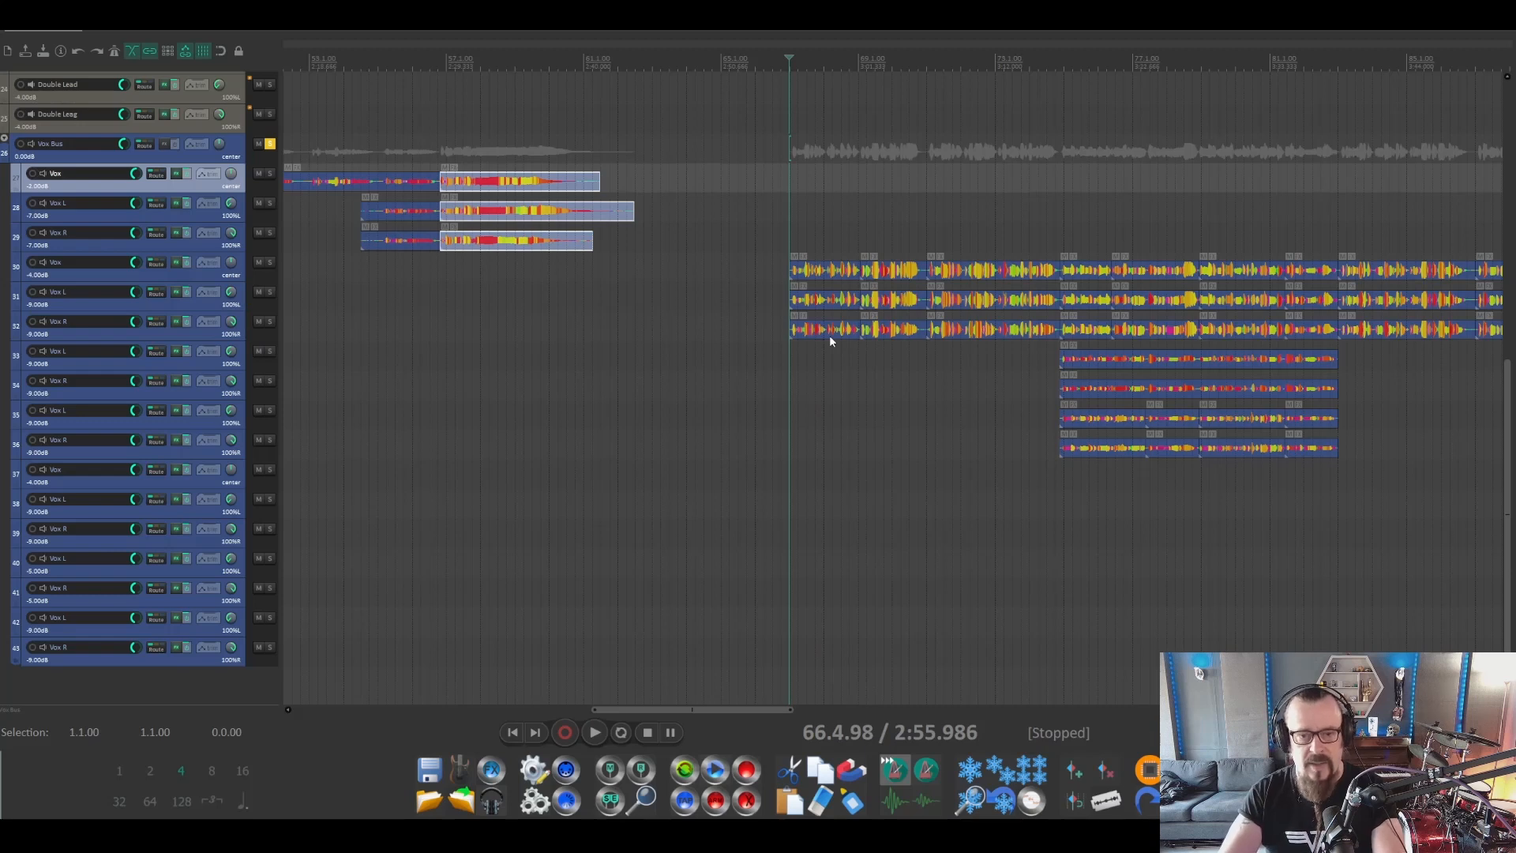
Open Melodyne on track 30 Vox and solo that track.
{"action": "left_click", "coordinate": [175, 279]}
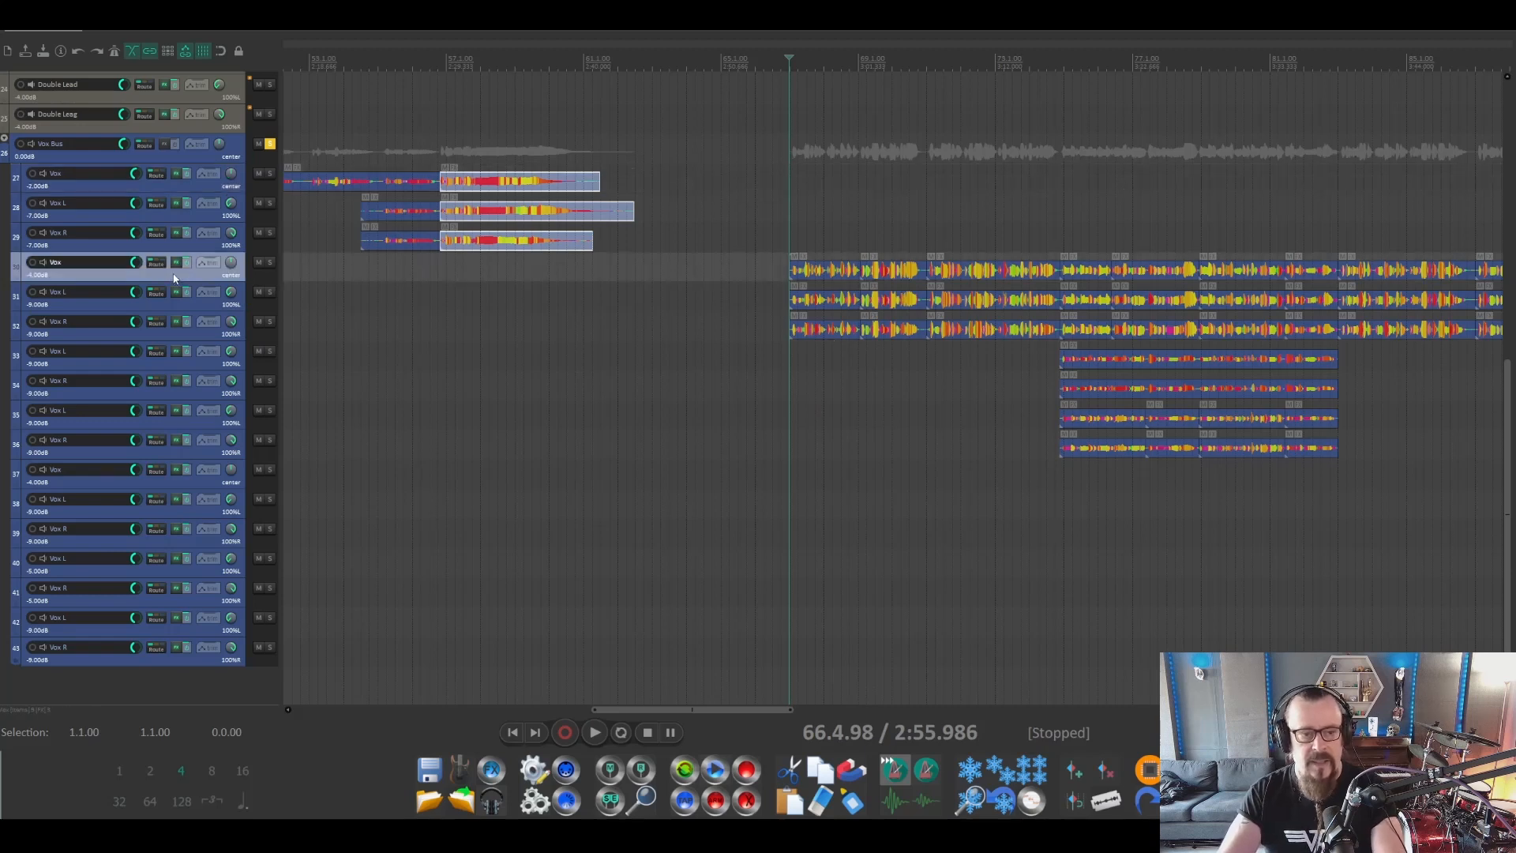
{"action": "left_click", "coordinate": [177, 265]}
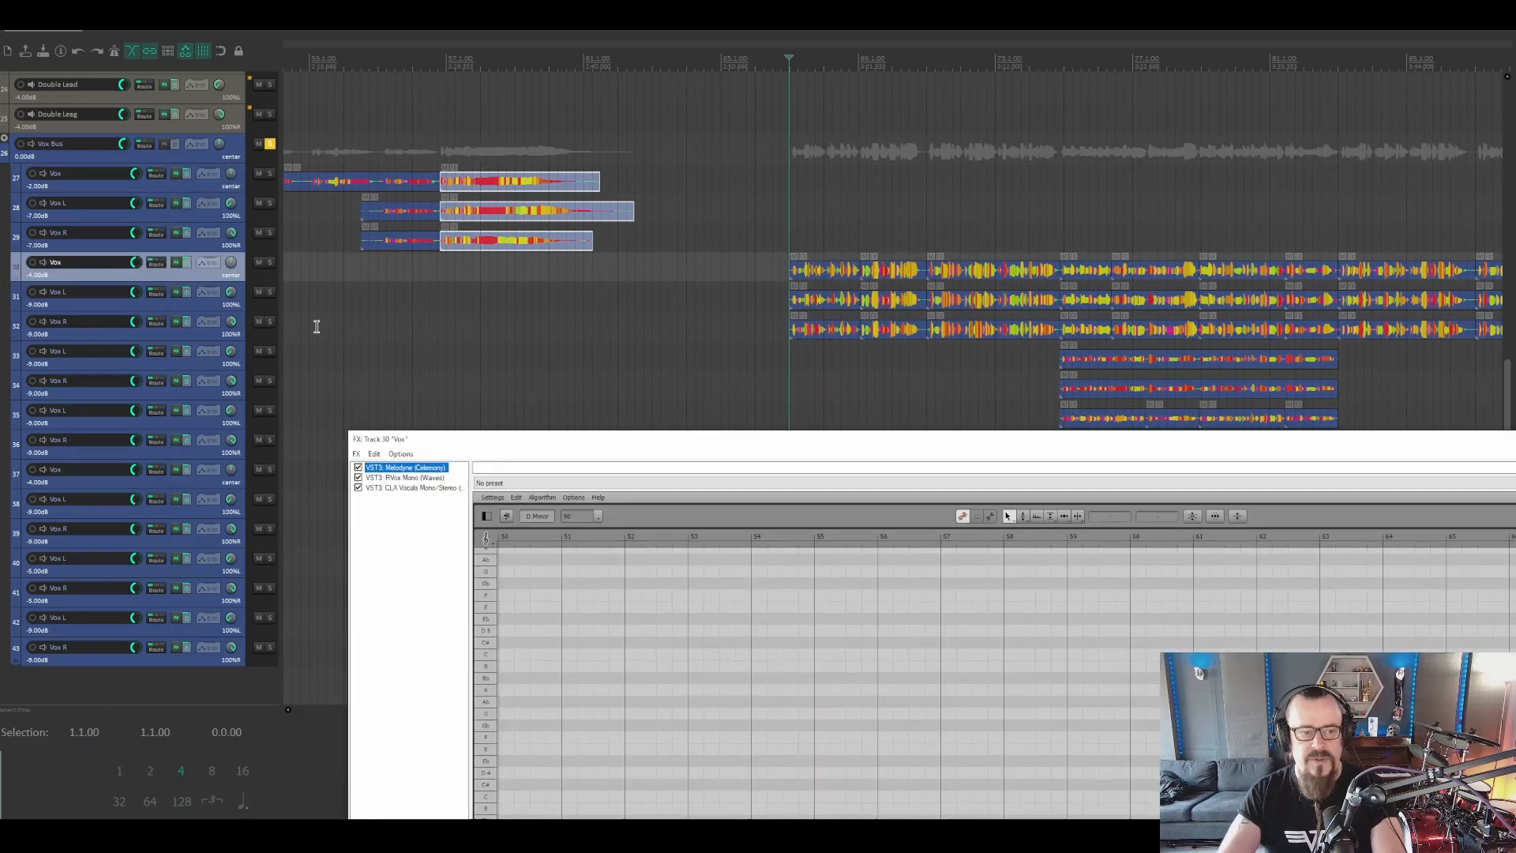
{"action": "left_click", "coordinate": [268, 263]}
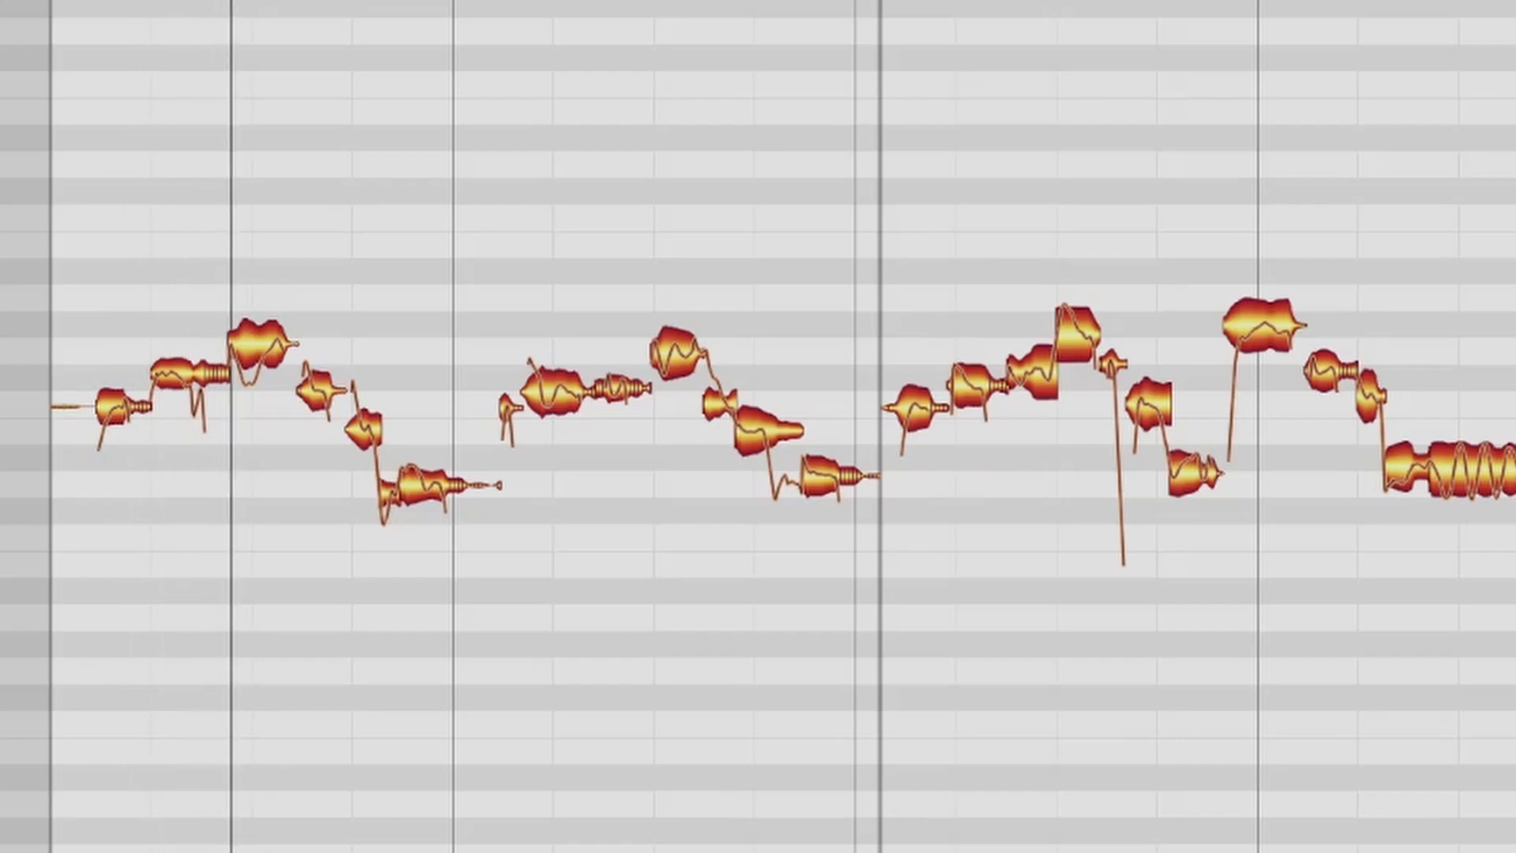
Split the descending note near the end of the second phrase where its pitch drops, separating the lower tail.
{"action": "key", "text": "space"}
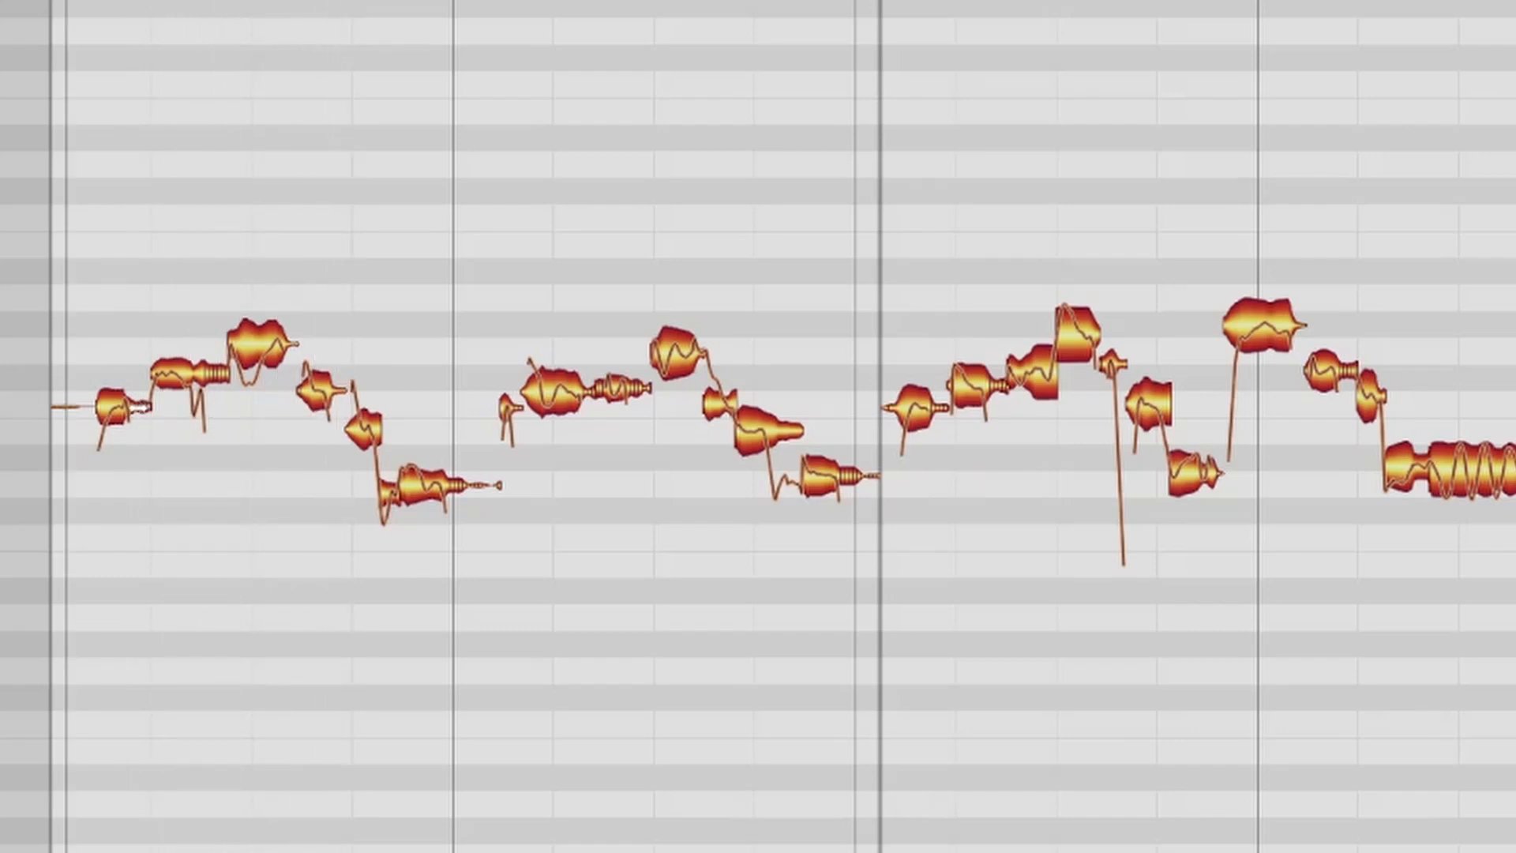
{"action": "left_click_drag", "start_coordinate": [99, 286], "coordinate": [830, 604]}
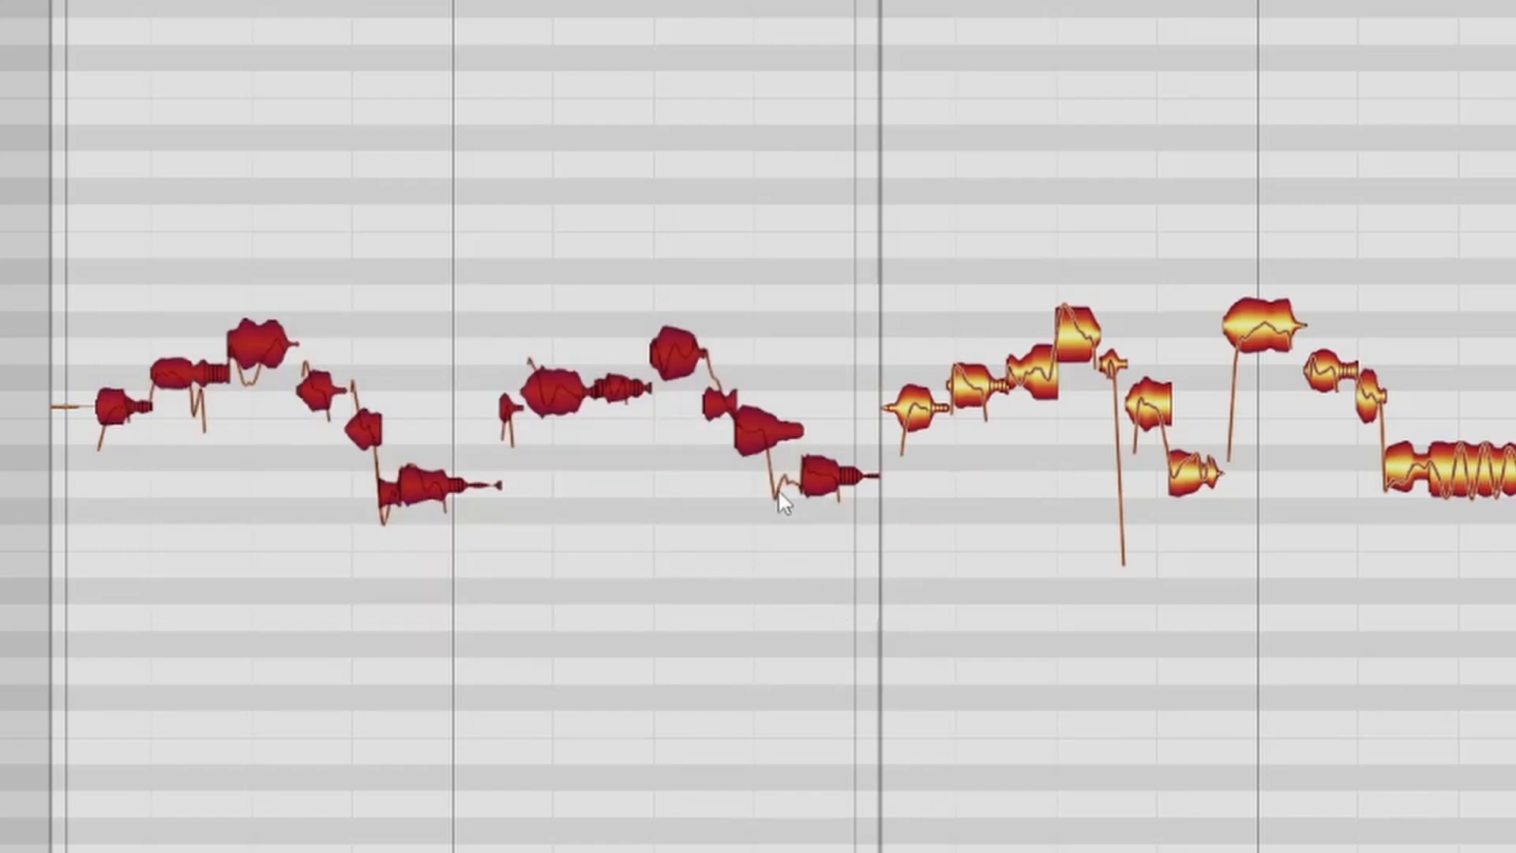
{"action": "left_click", "coordinate": [733, 478]}
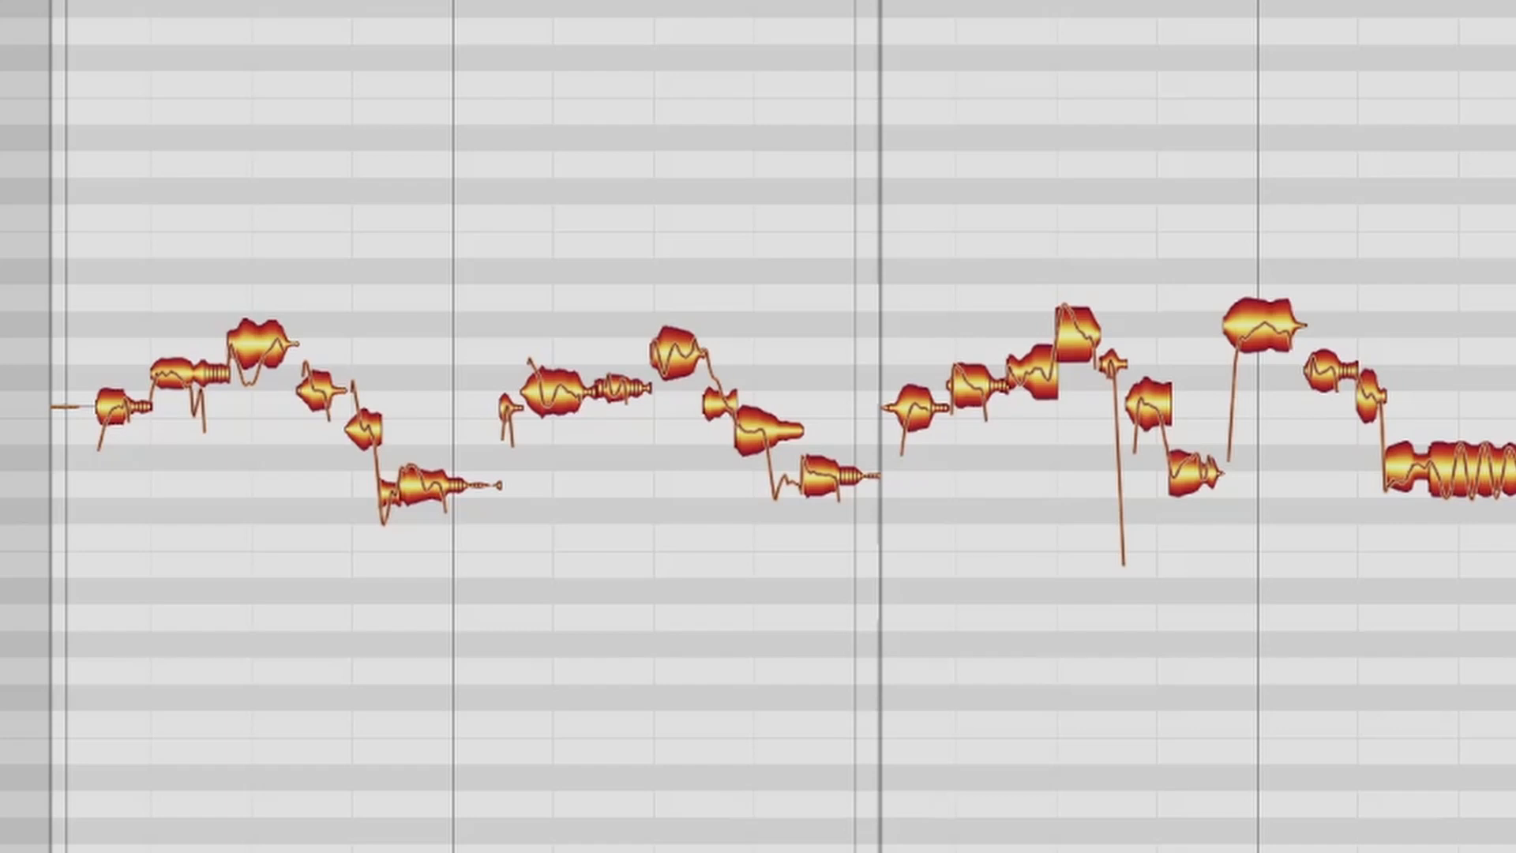
{"action": "scroll", "coordinate": [618, 438], "scroll_direction": "up", "scroll_amount": 3}
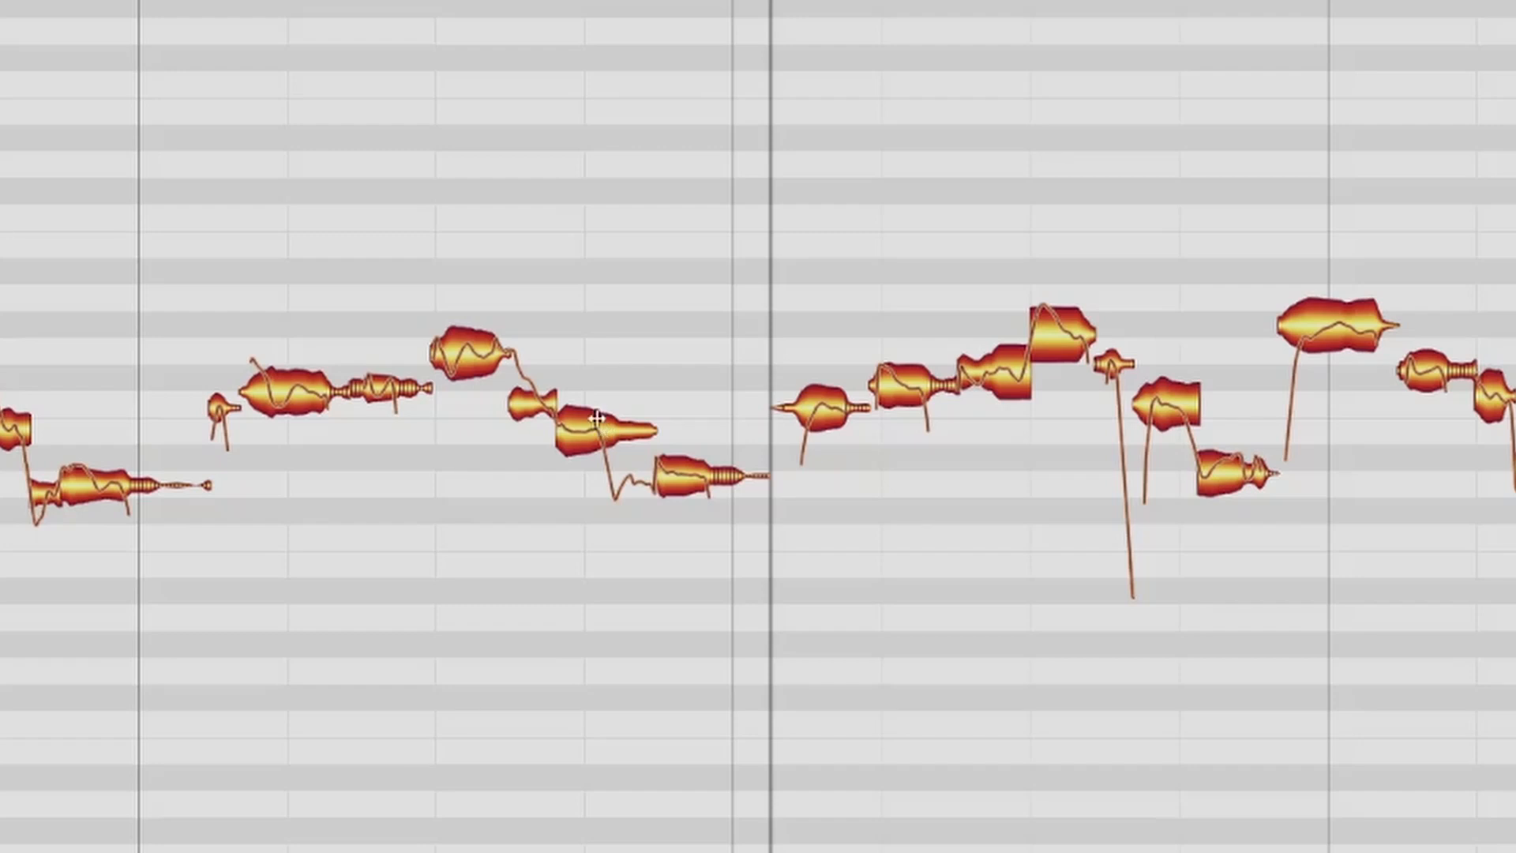
{"action": "double_click", "coordinate": [599, 427]}
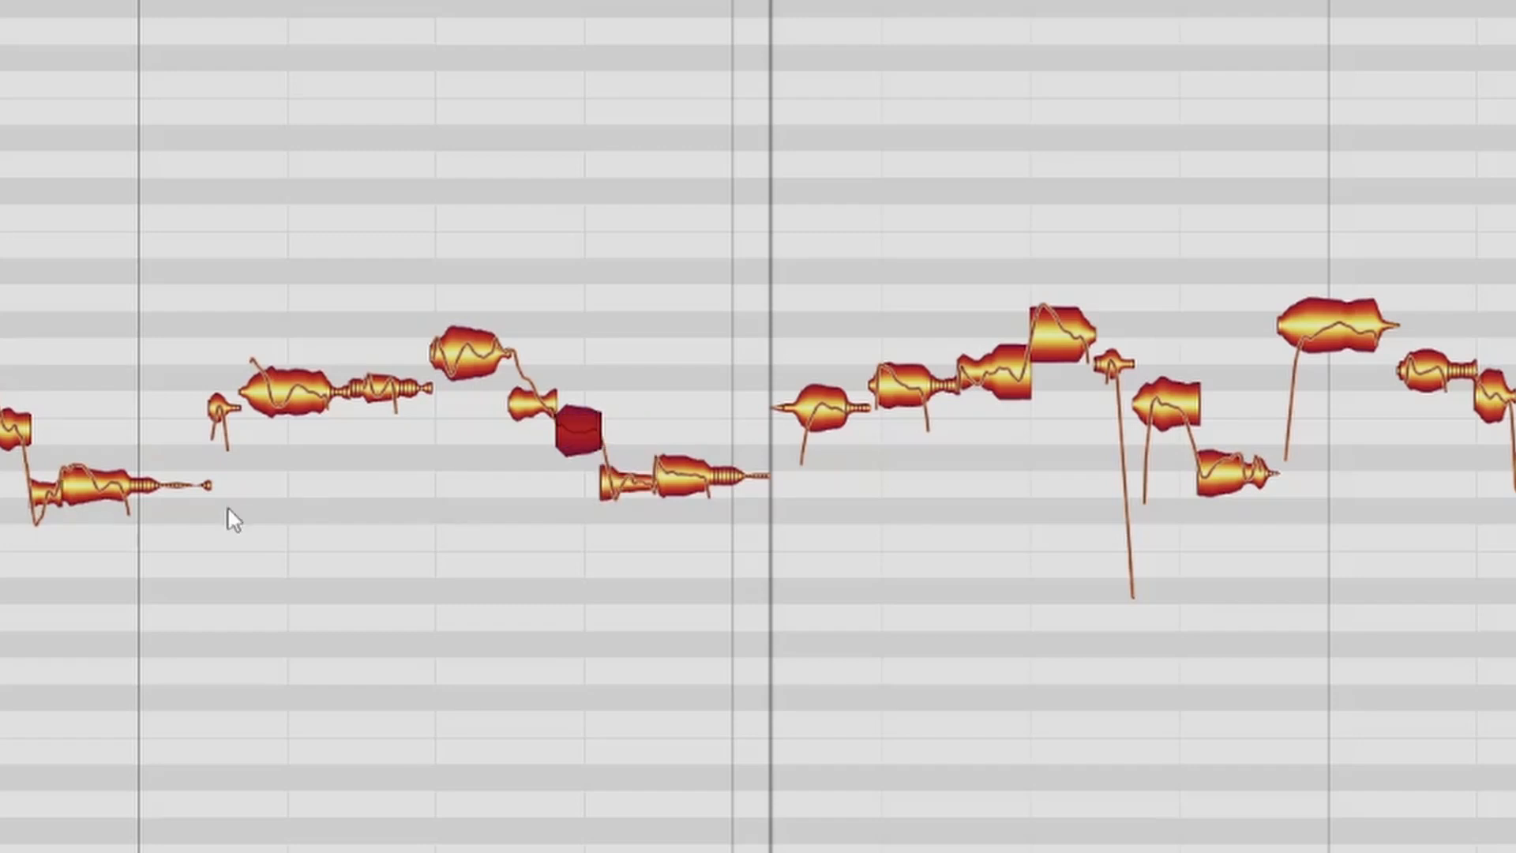
Snap all notes of the first two phrases to the nearest semitone.
{"action": "left_click_drag", "start_coordinate": [197, 240], "coordinate": [1266, 671]}
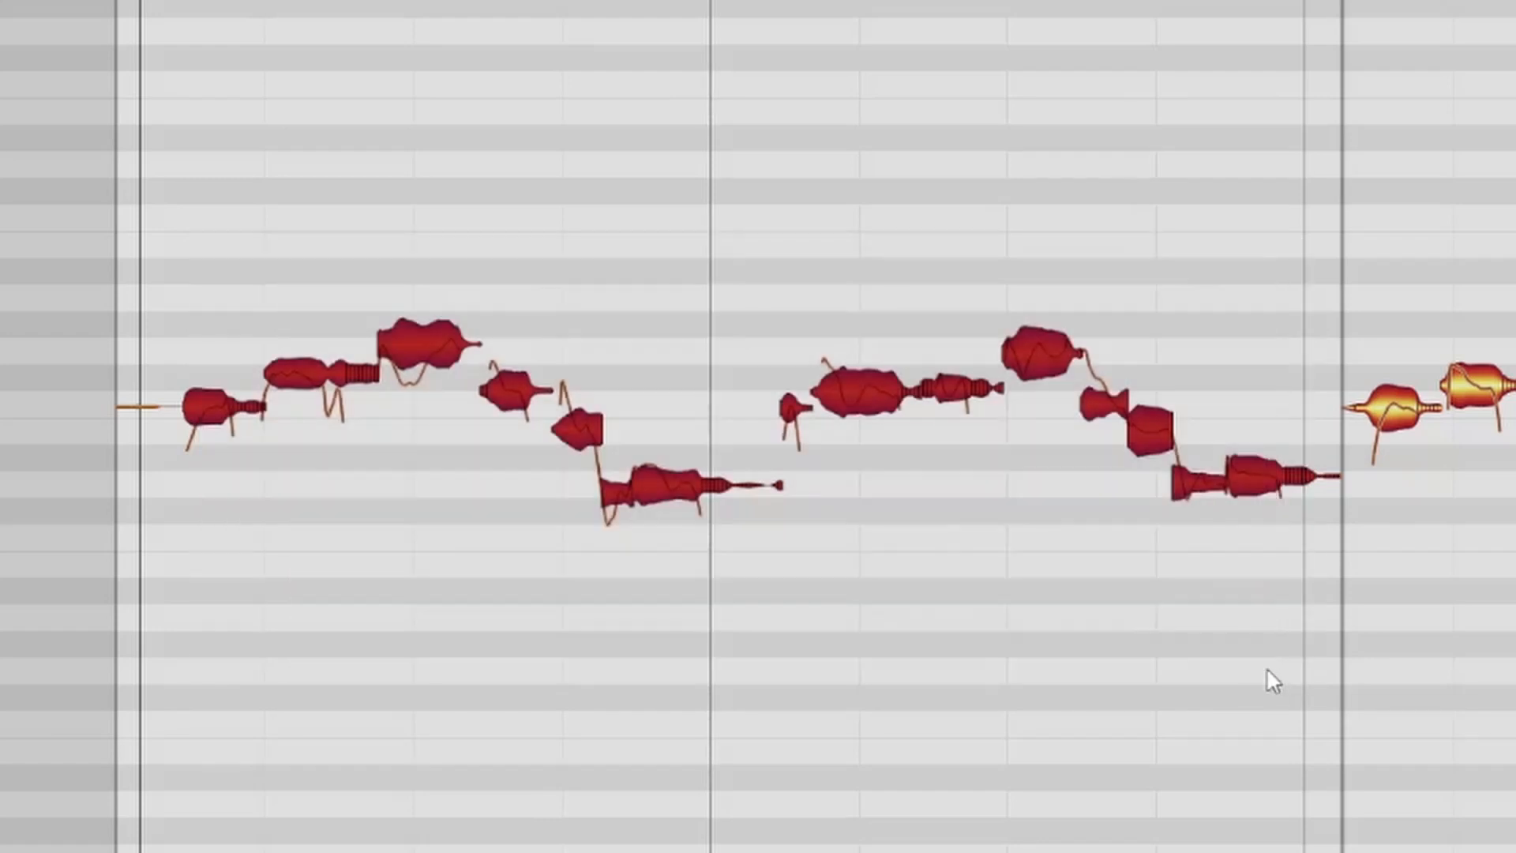
{"action": "double_click", "coordinate": [1263, 476]}
{"action": "left_click", "coordinate": [224, 477]}
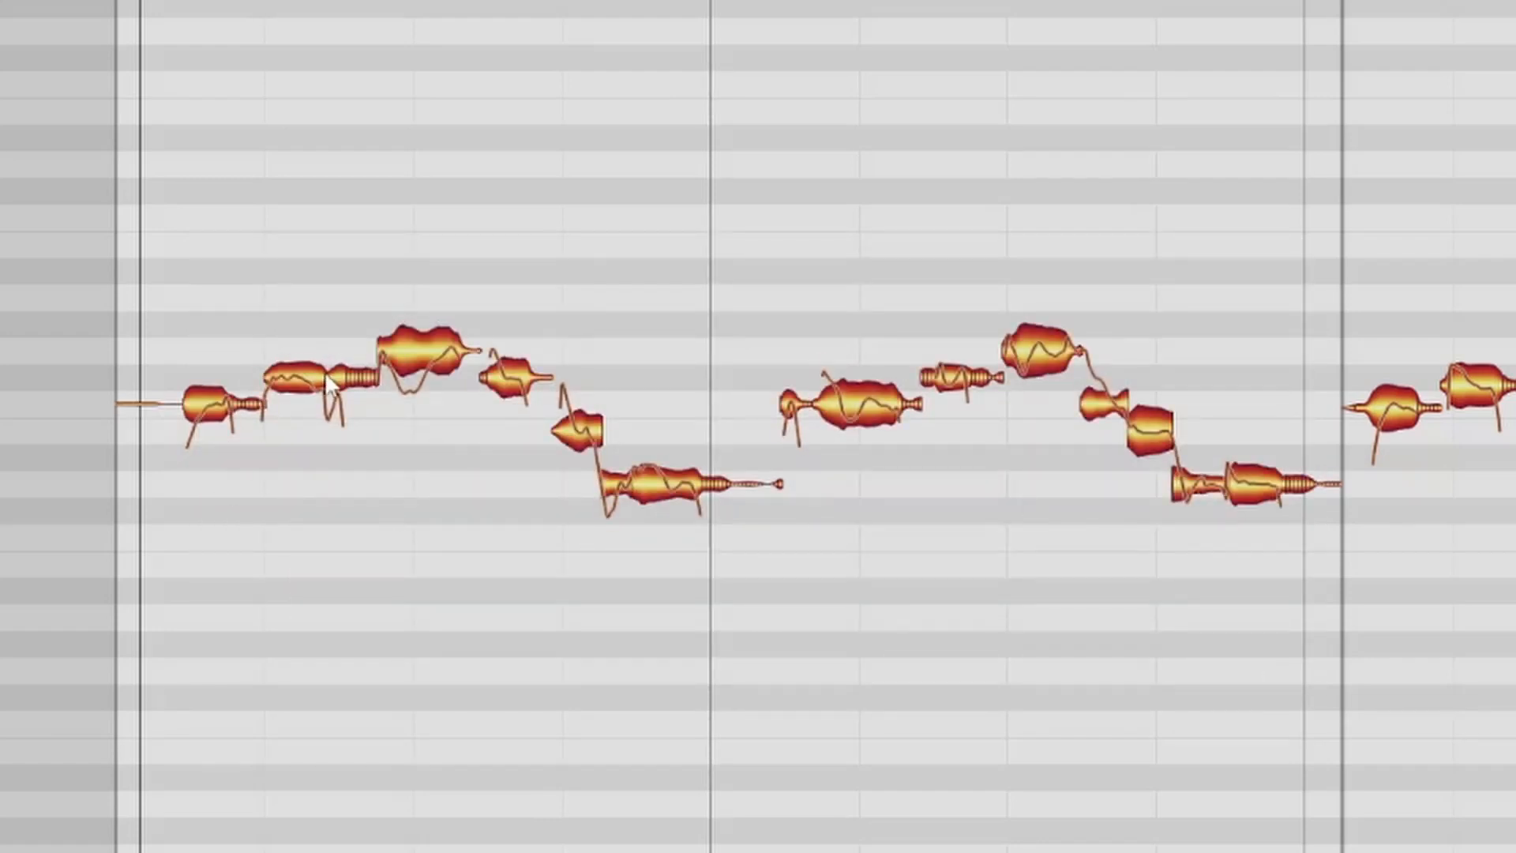
Lower the first phrase's second note and the note following its highest note by one semitone each, auditioning both changes.
{"action": "left_click", "coordinate": [295, 384]}
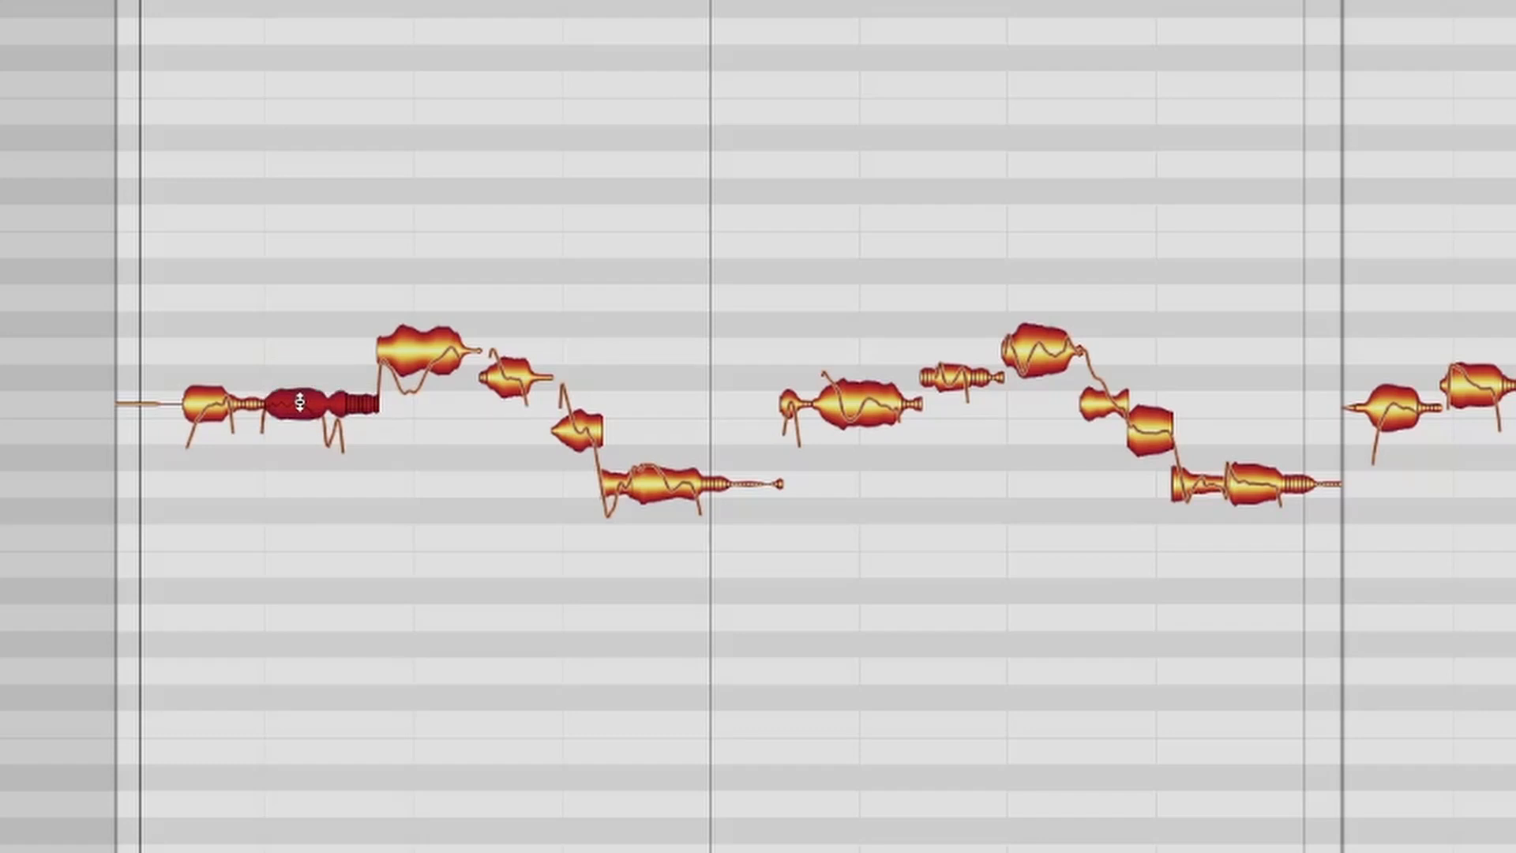
{"action": "key", "text": "space"}
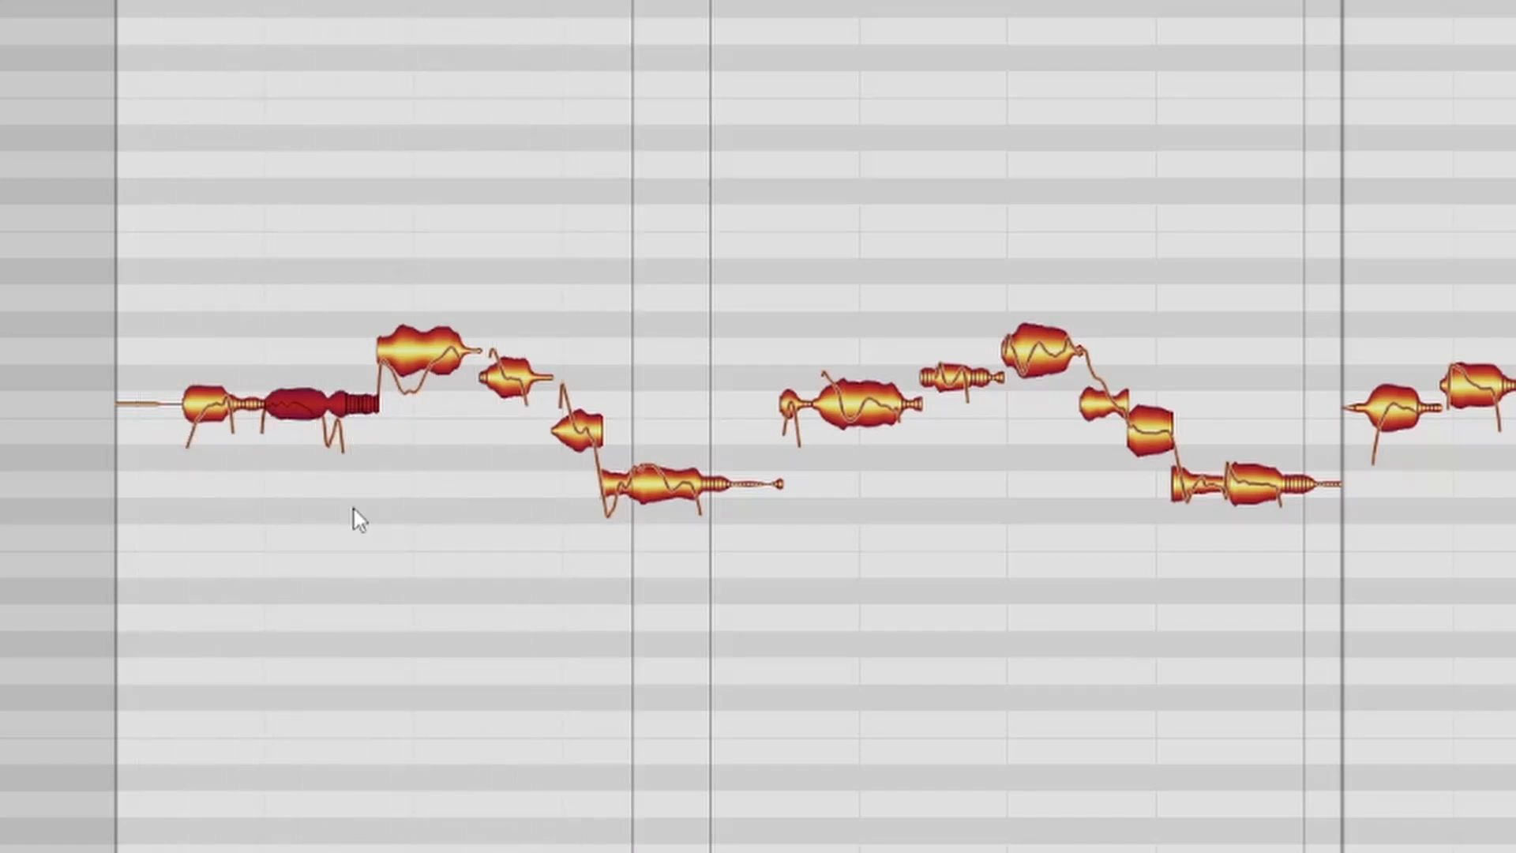
{"action": "key", "text": "space"}
{"action": "left_click", "coordinate": [515, 401]}
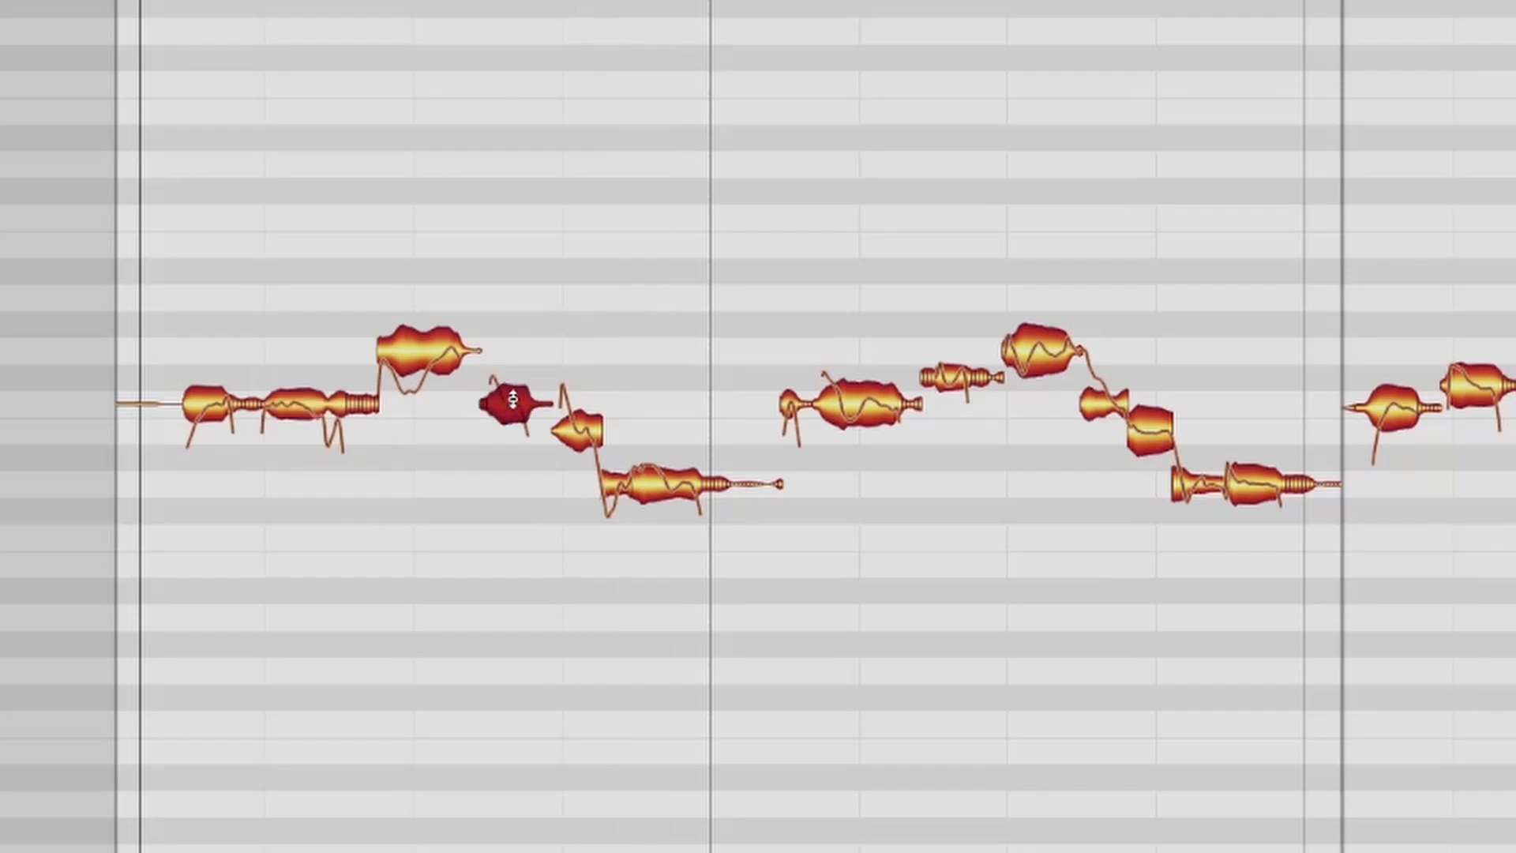
{"action": "key", "text": "space"}
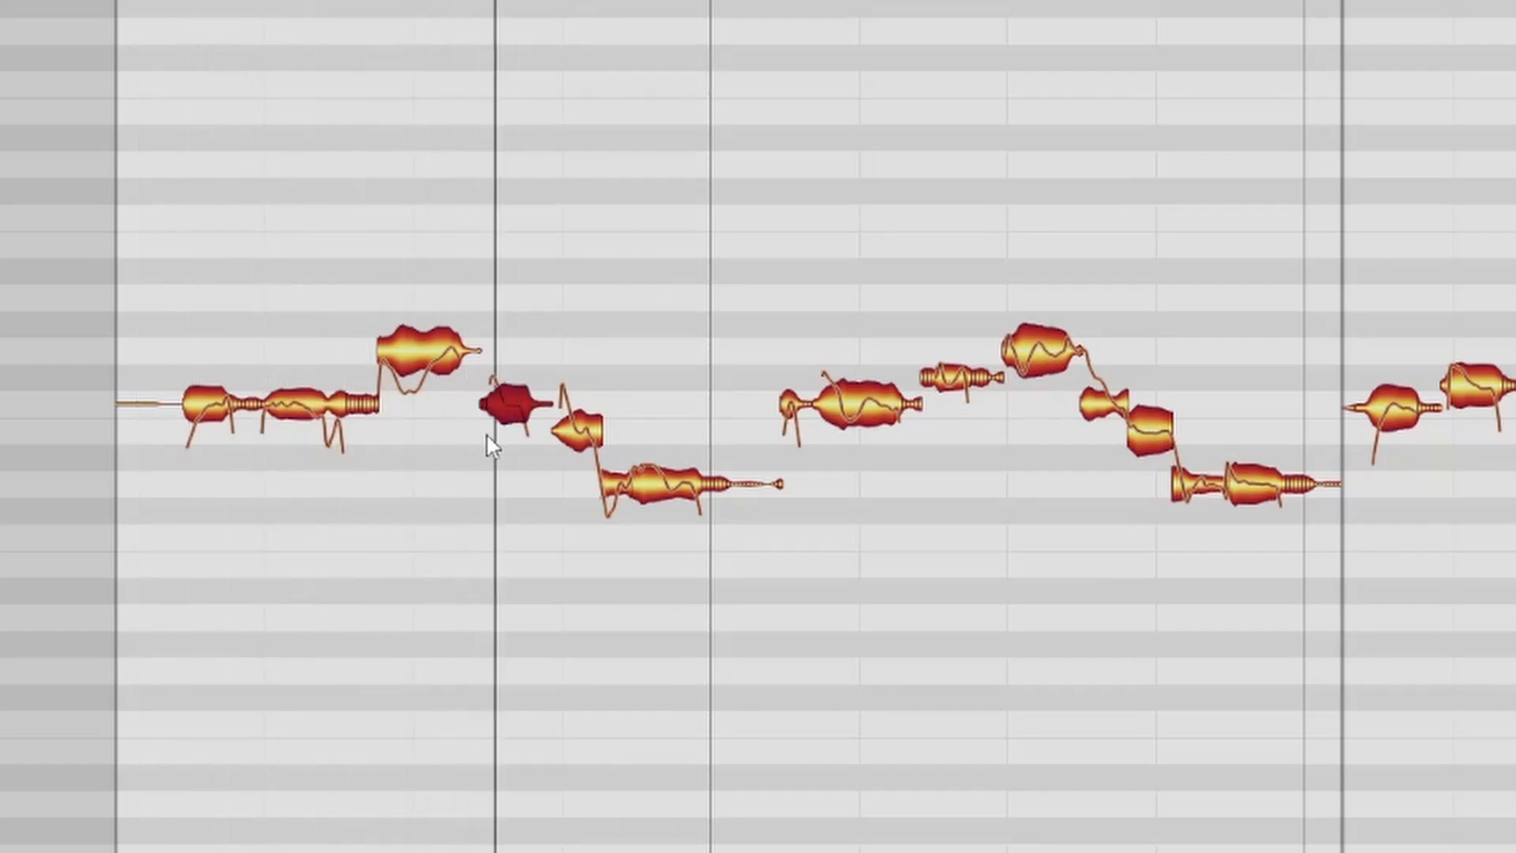
{"action": "key", "text": "space"}
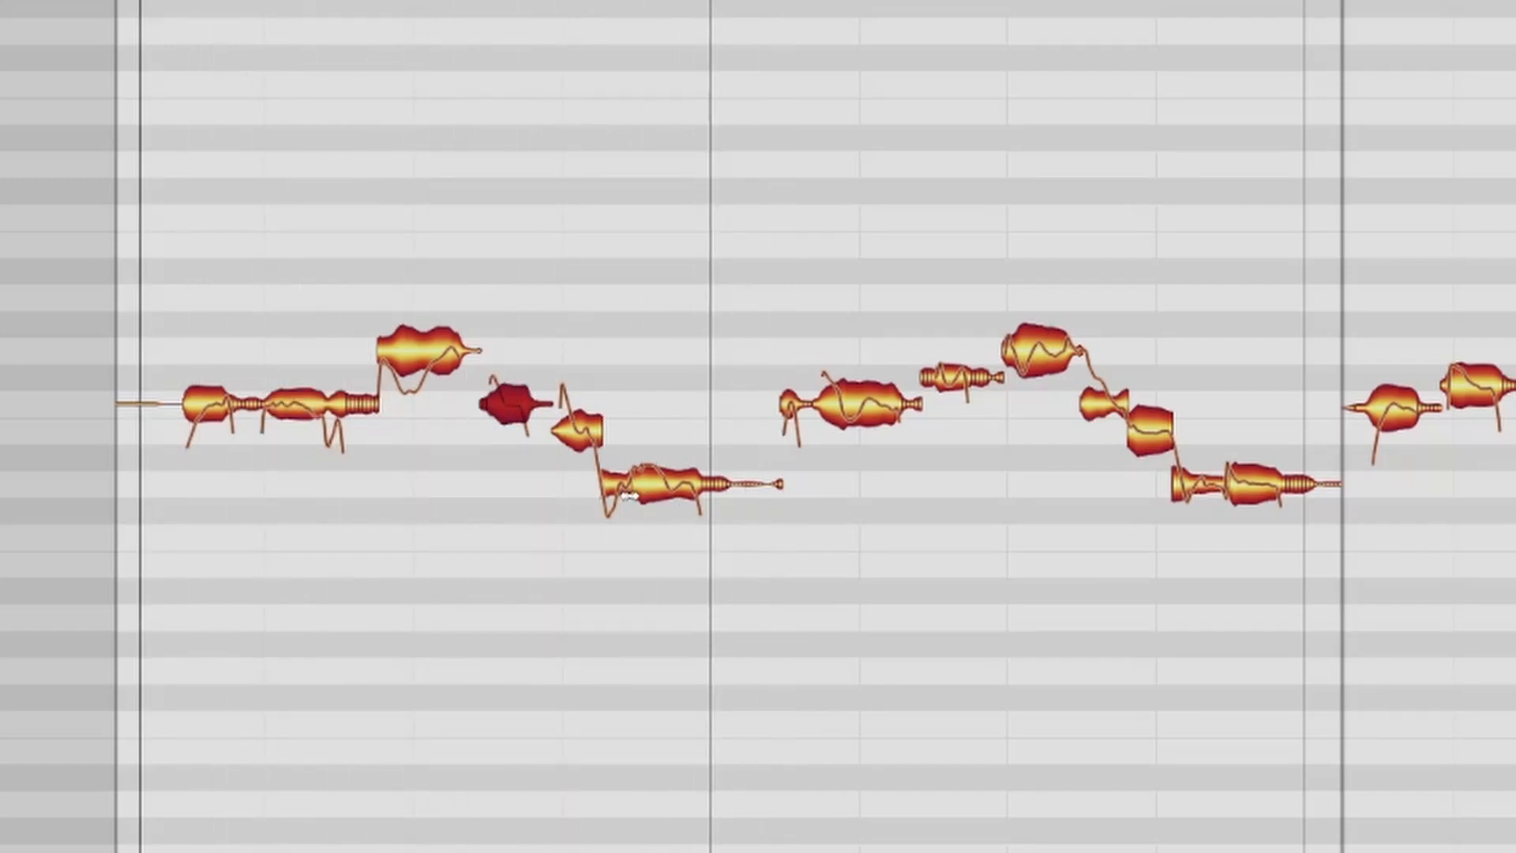
Reduce the pitch modulation of the first phrase's notes from the second note to the sustained final note, and audition.
{"action": "left_click", "coordinate": [266, 445]}
{"action": "left_click", "coordinate": [312, 410]}
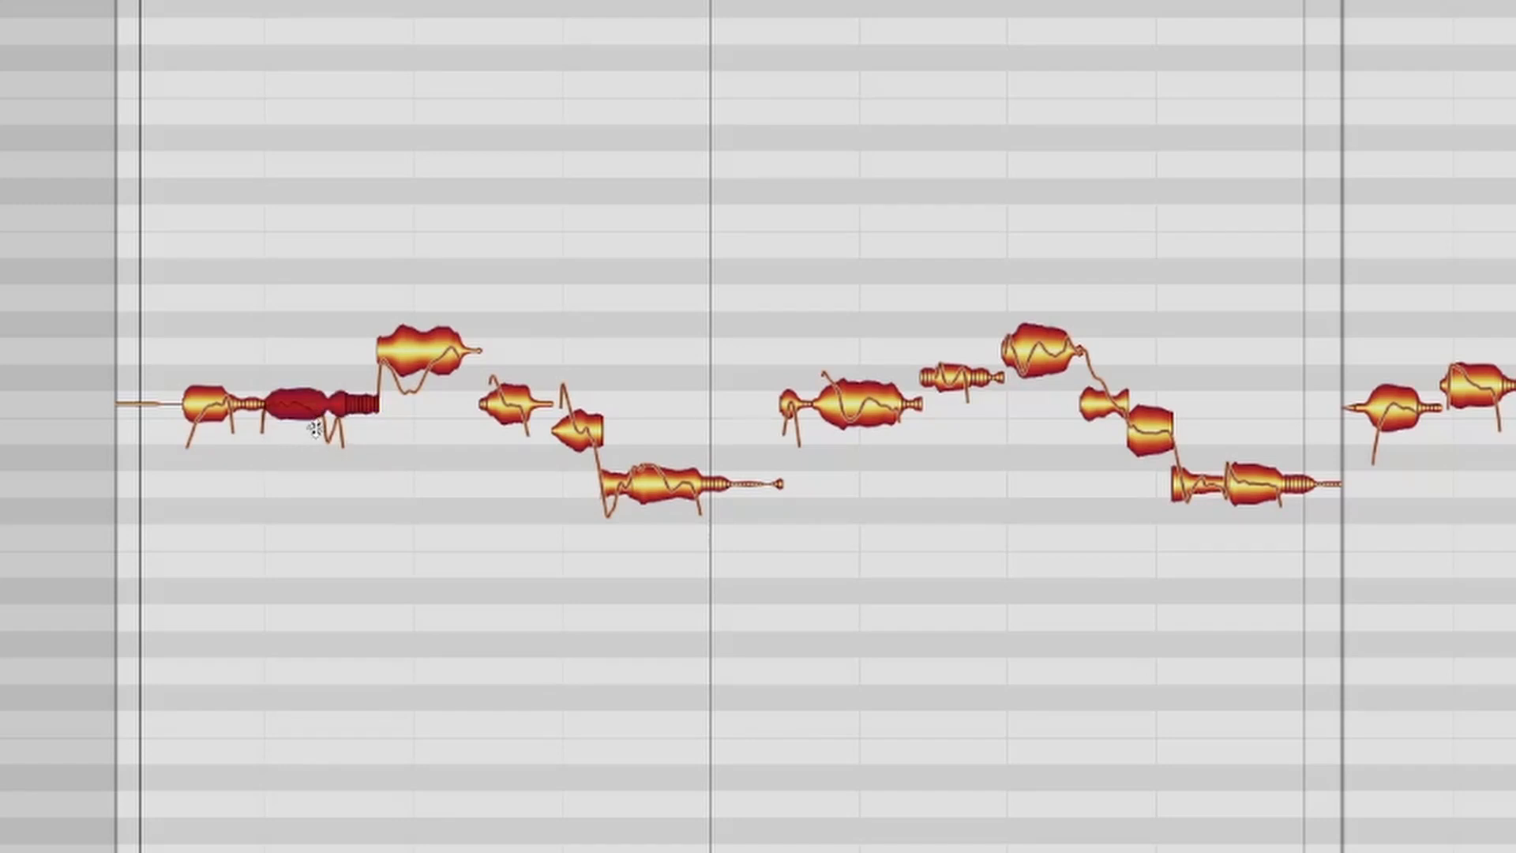
{"action": "left_click", "coordinate": [421, 357]}
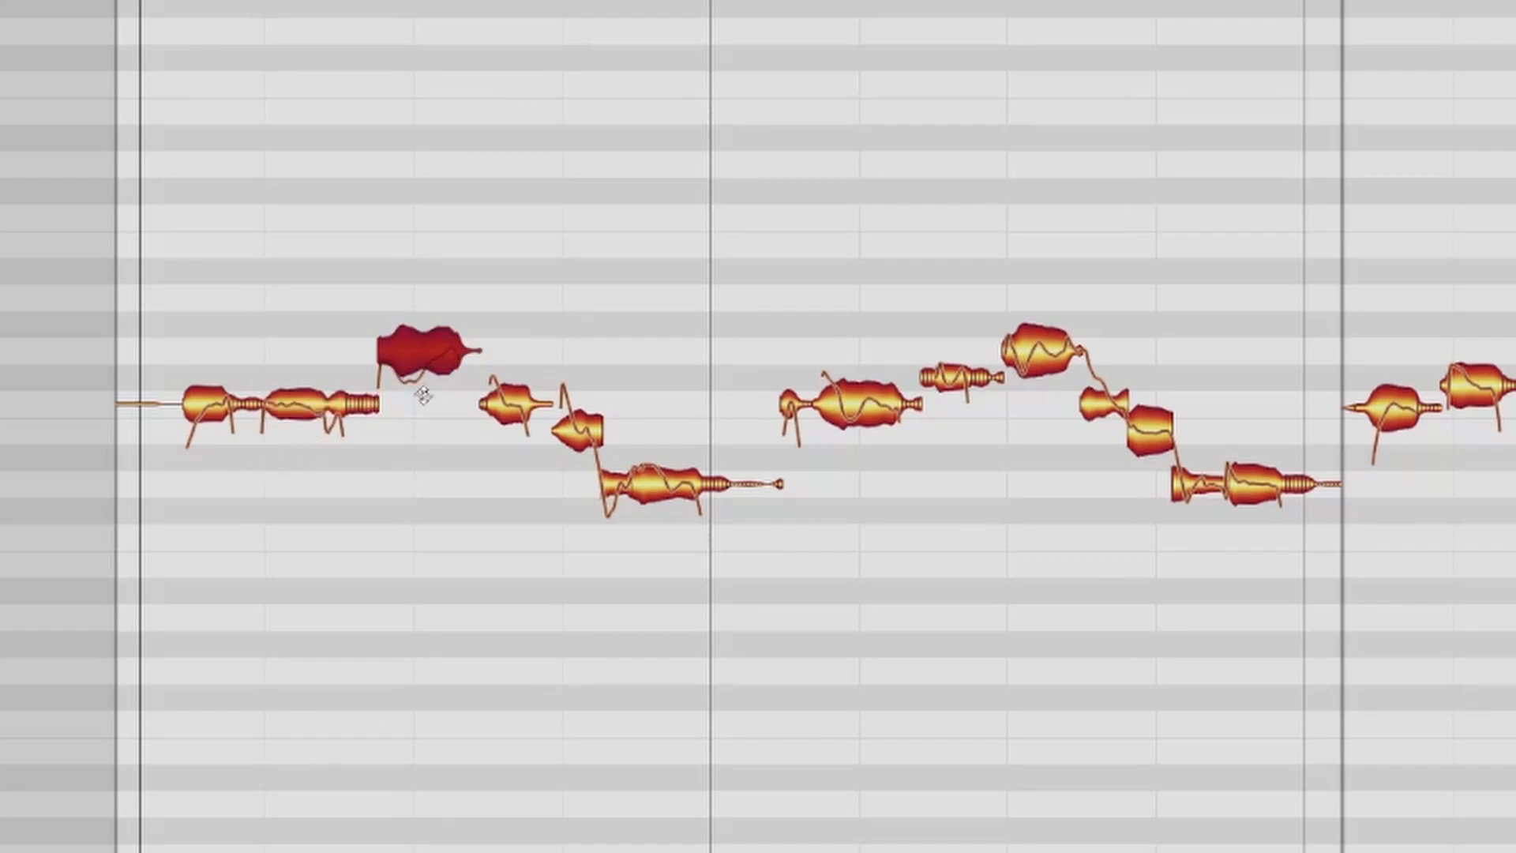
{"action": "left_click", "coordinate": [511, 407]}
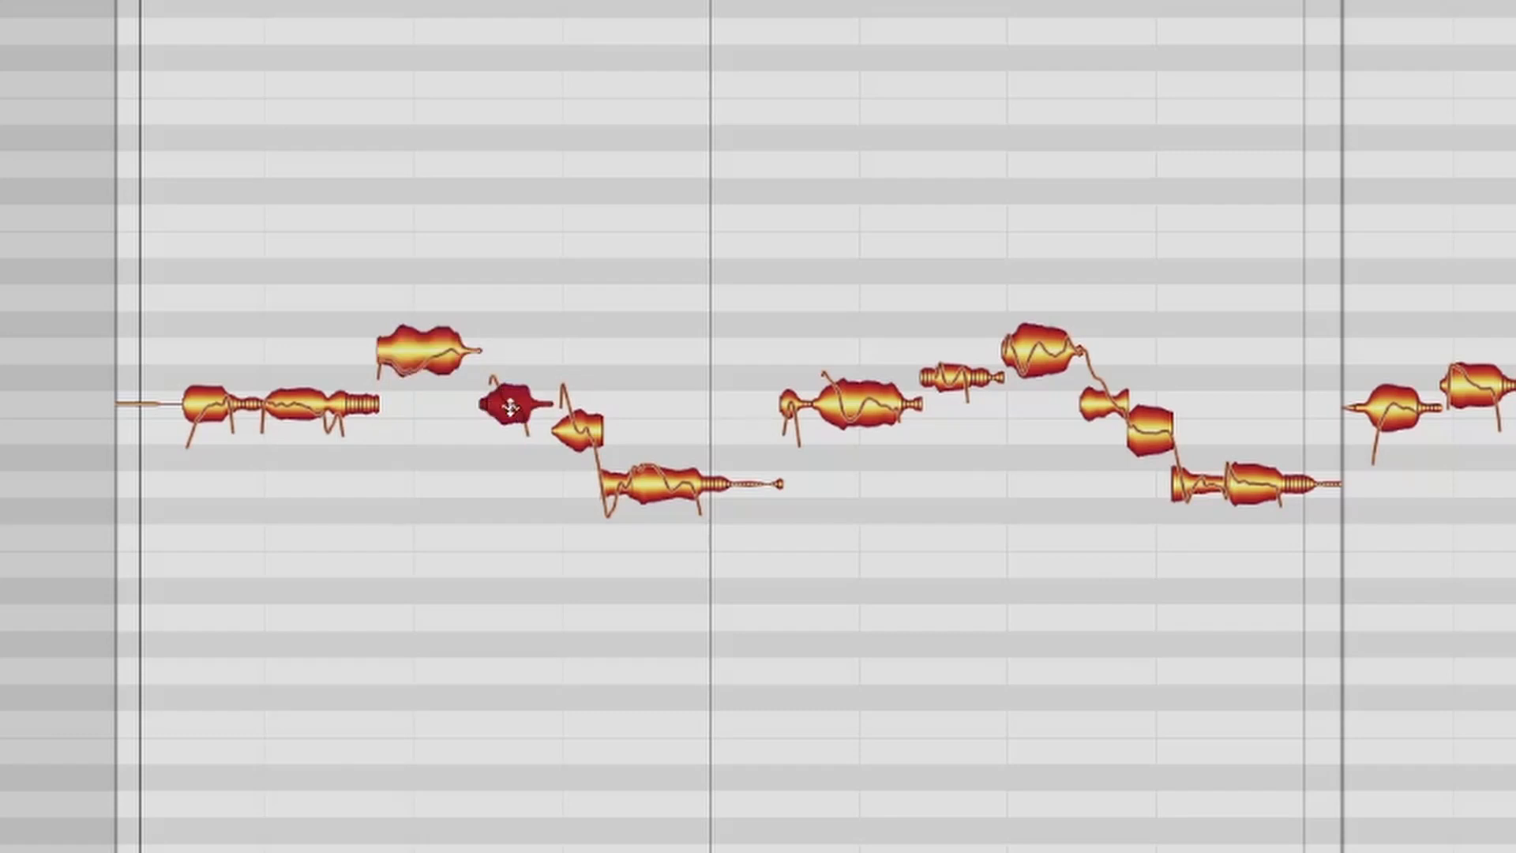
{"action": "left_click", "coordinate": [578, 432]}
{"action": "left_click", "coordinate": [647, 504]}
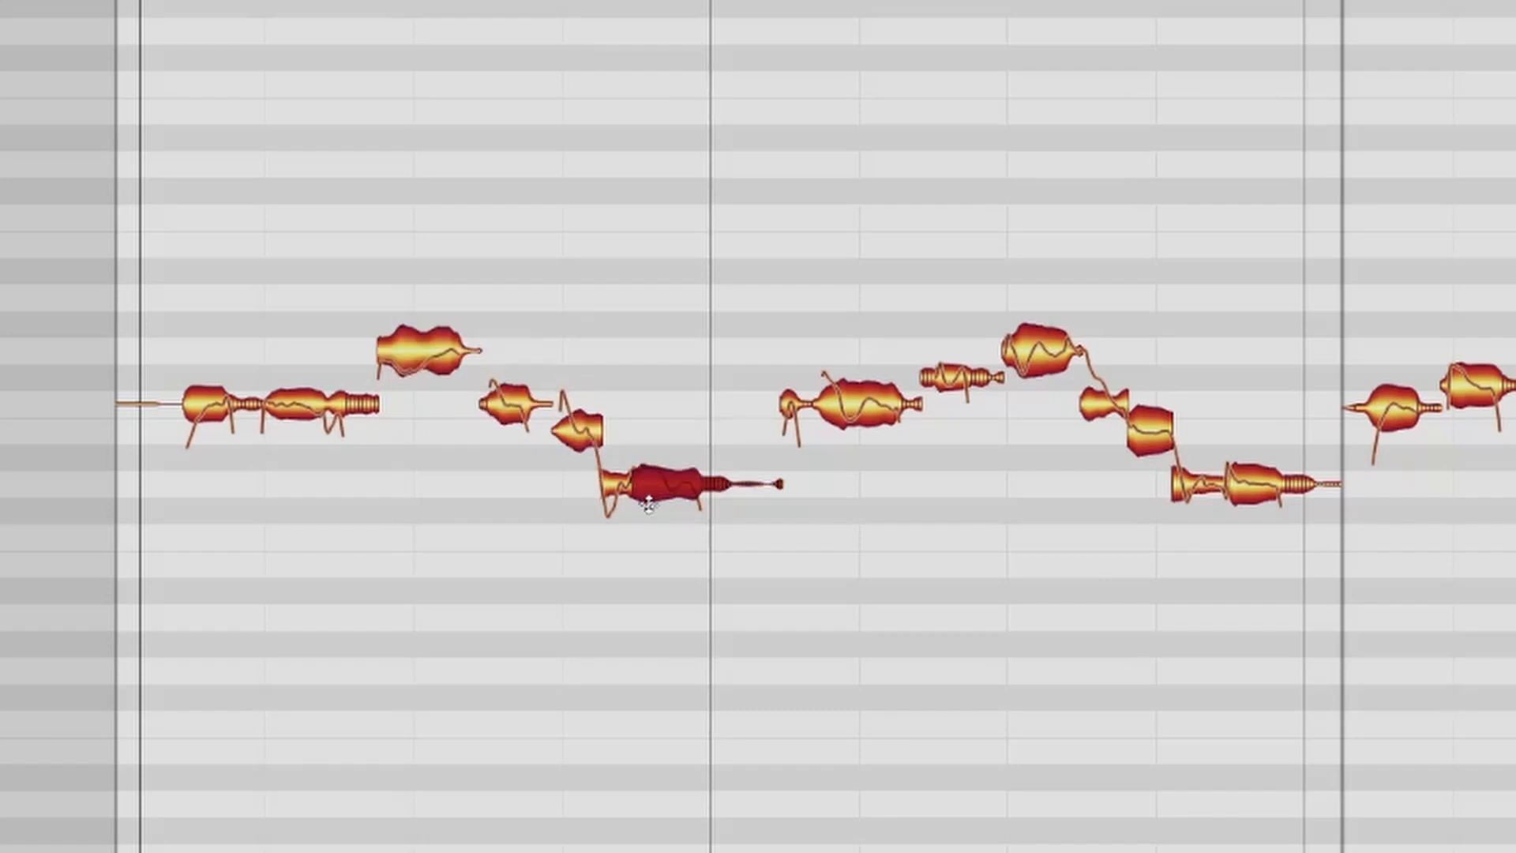
{"action": "key", "text": "space"}
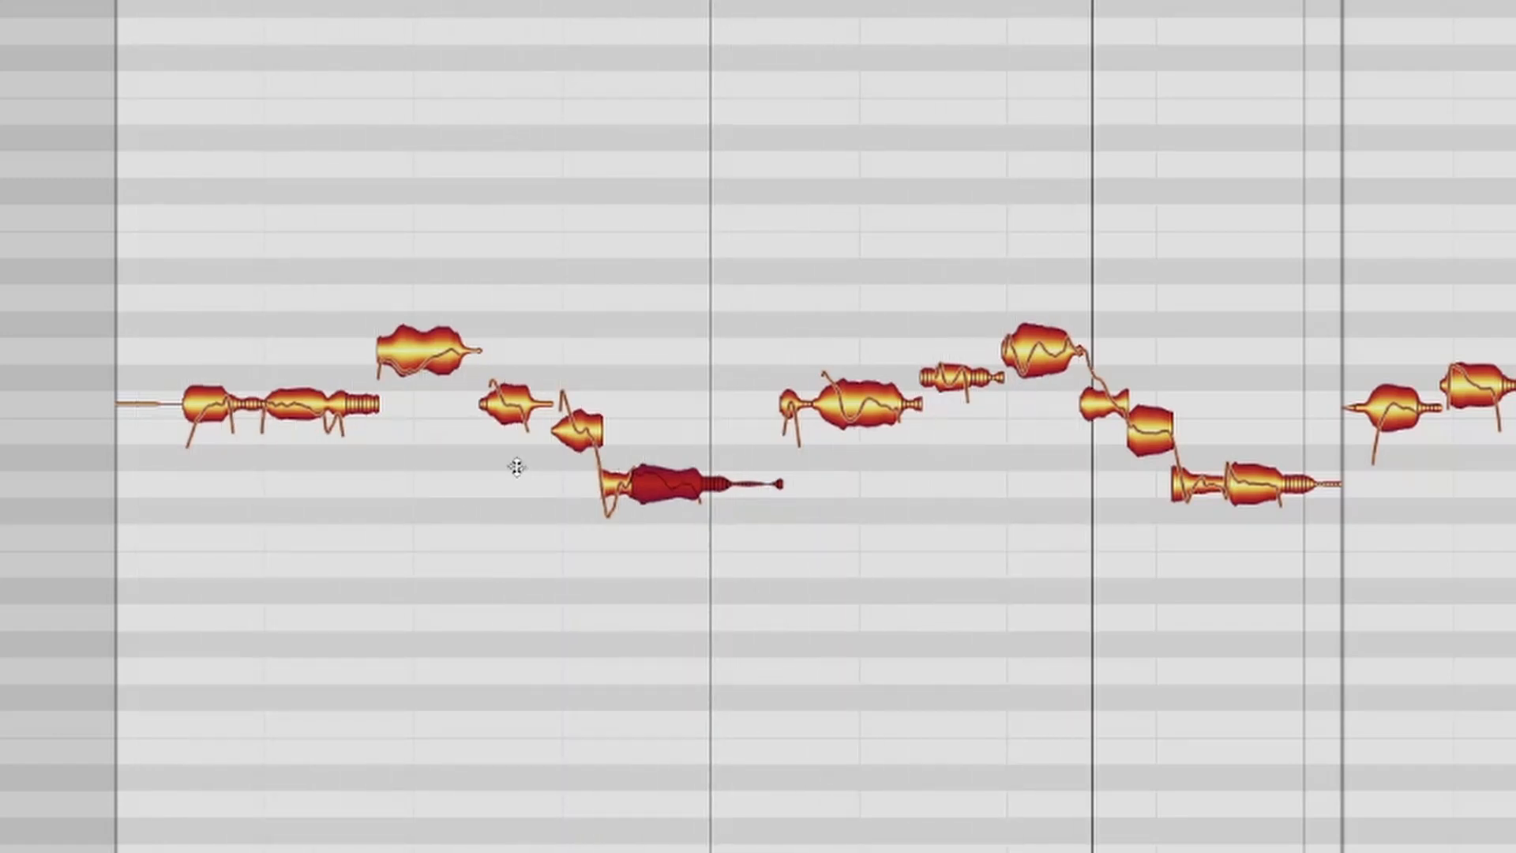
{"action": "key", "text": "space"}
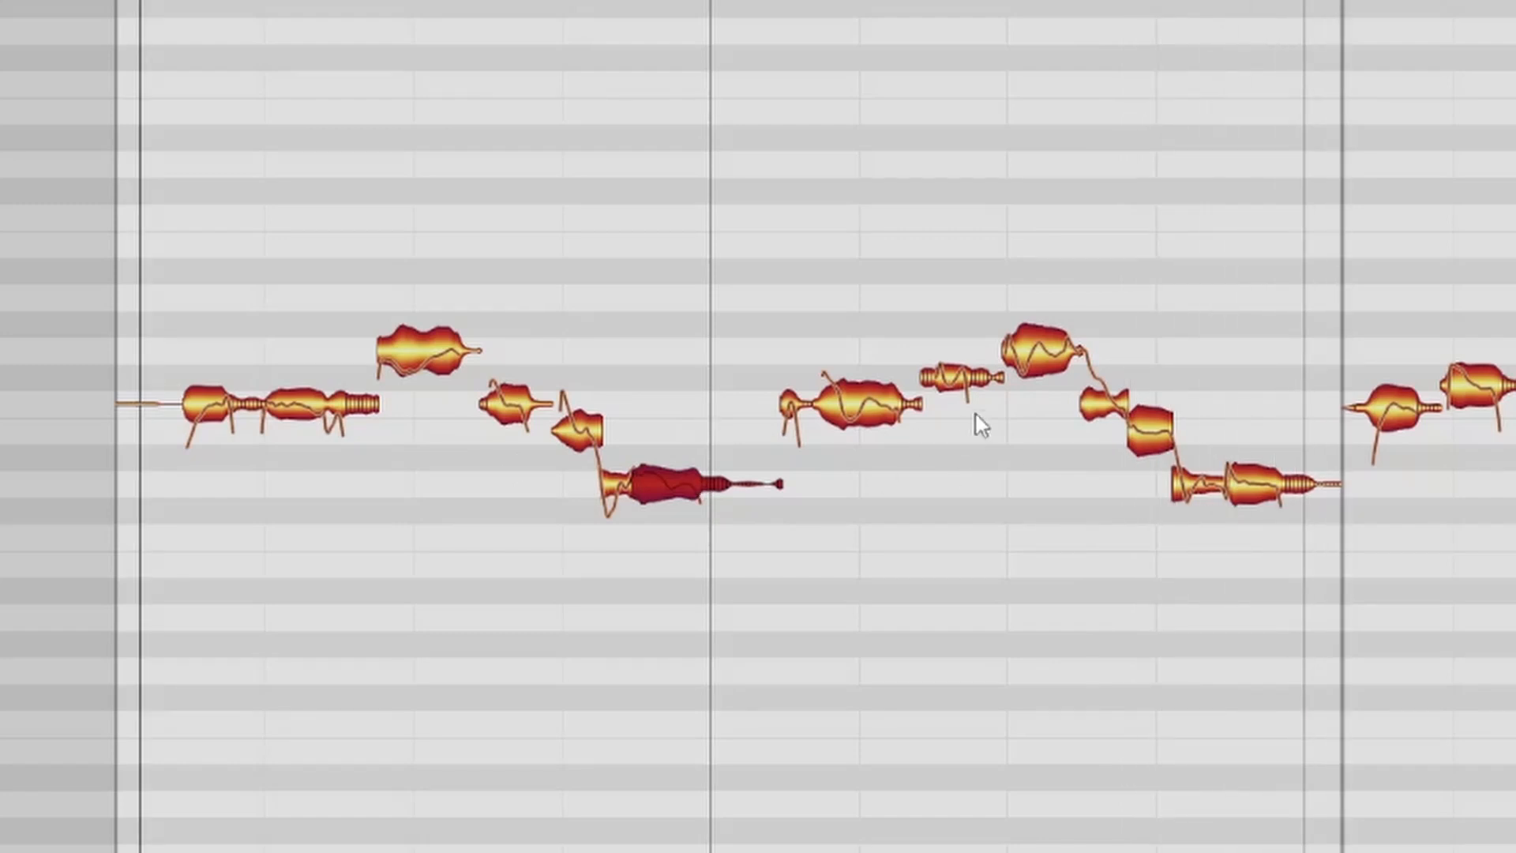
Lower the short note before the second phrase's highest note by one semitone, and audition.
{"action": "left_click", "coordinate": [950, 393]}
{"action": "left_click_drag", "start_coordinate": [950, 393], "coordinate": [948, 404]}
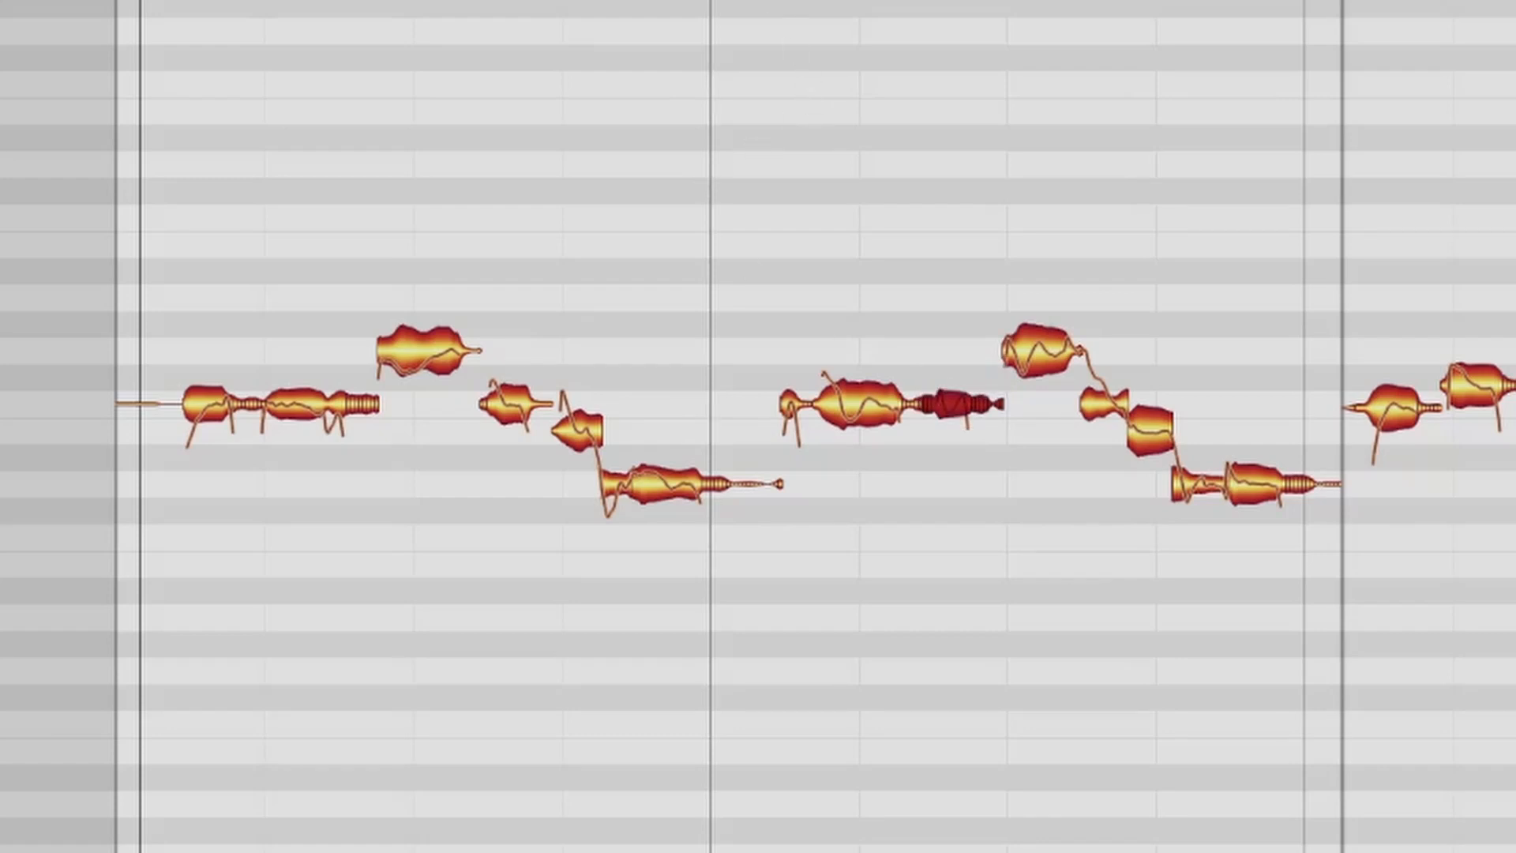
{"action": "key", "text": "space"}
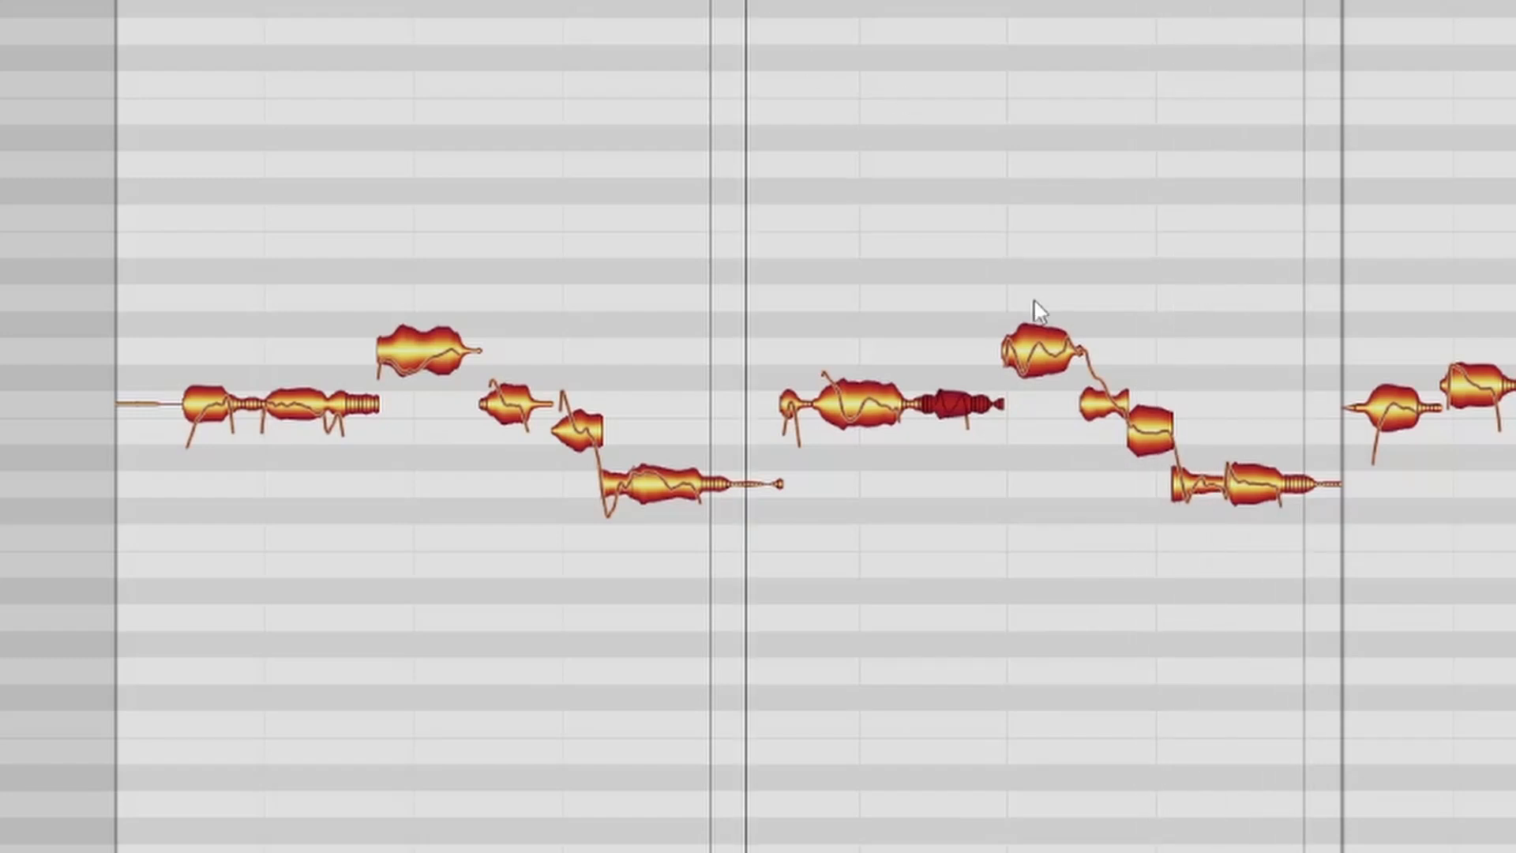
Smooth the pitch modulation of the second phrase's highest note, the note following it and the long opening note, and audition.
{"action": "left_click", "coordinate": [1039, 360]}
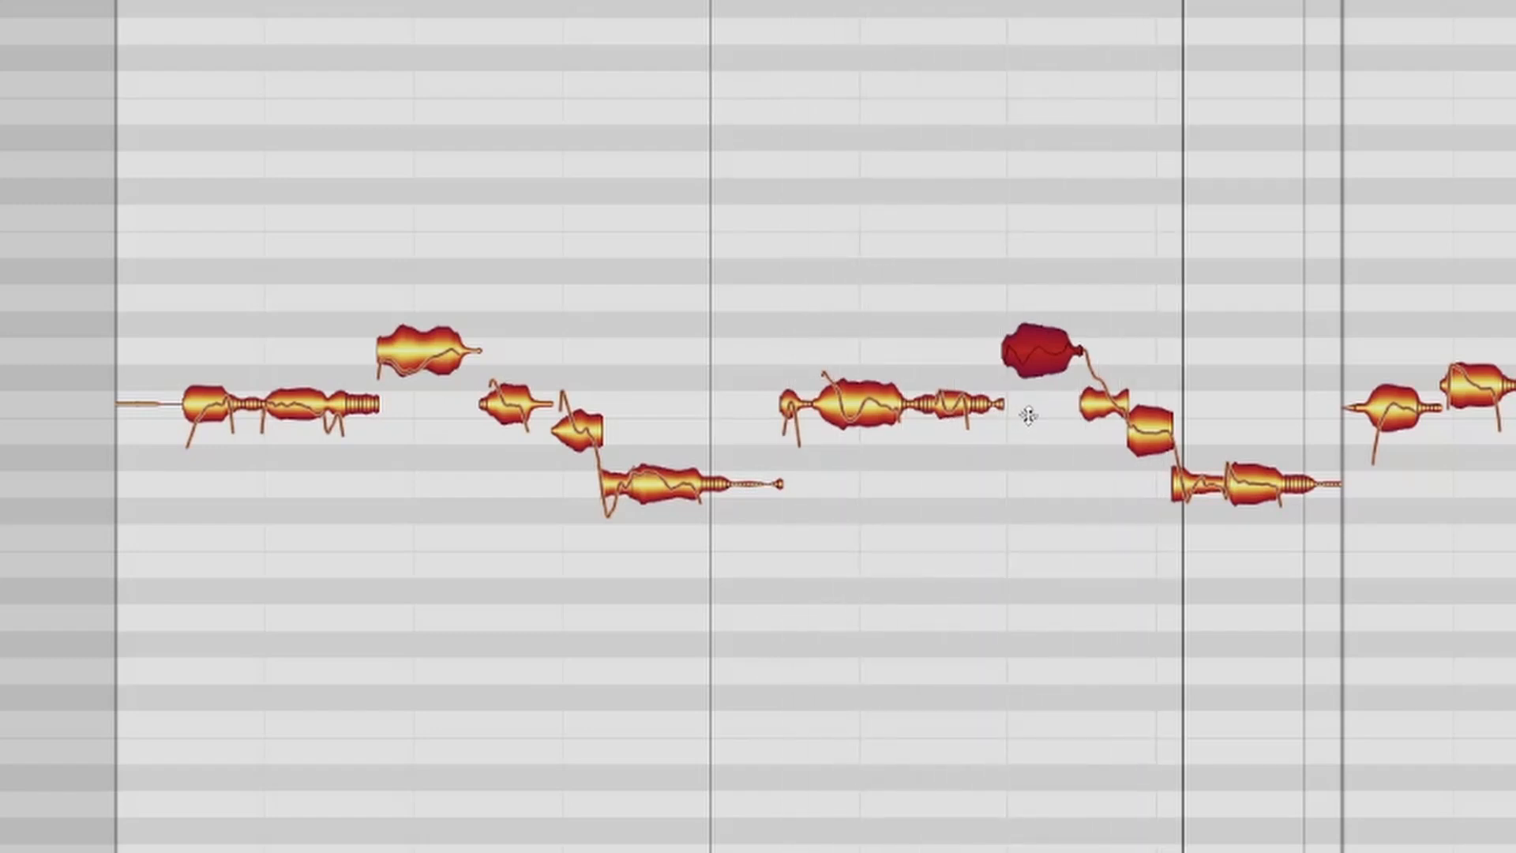
{"action": "left_click", "coordinate": [1098, 411]}
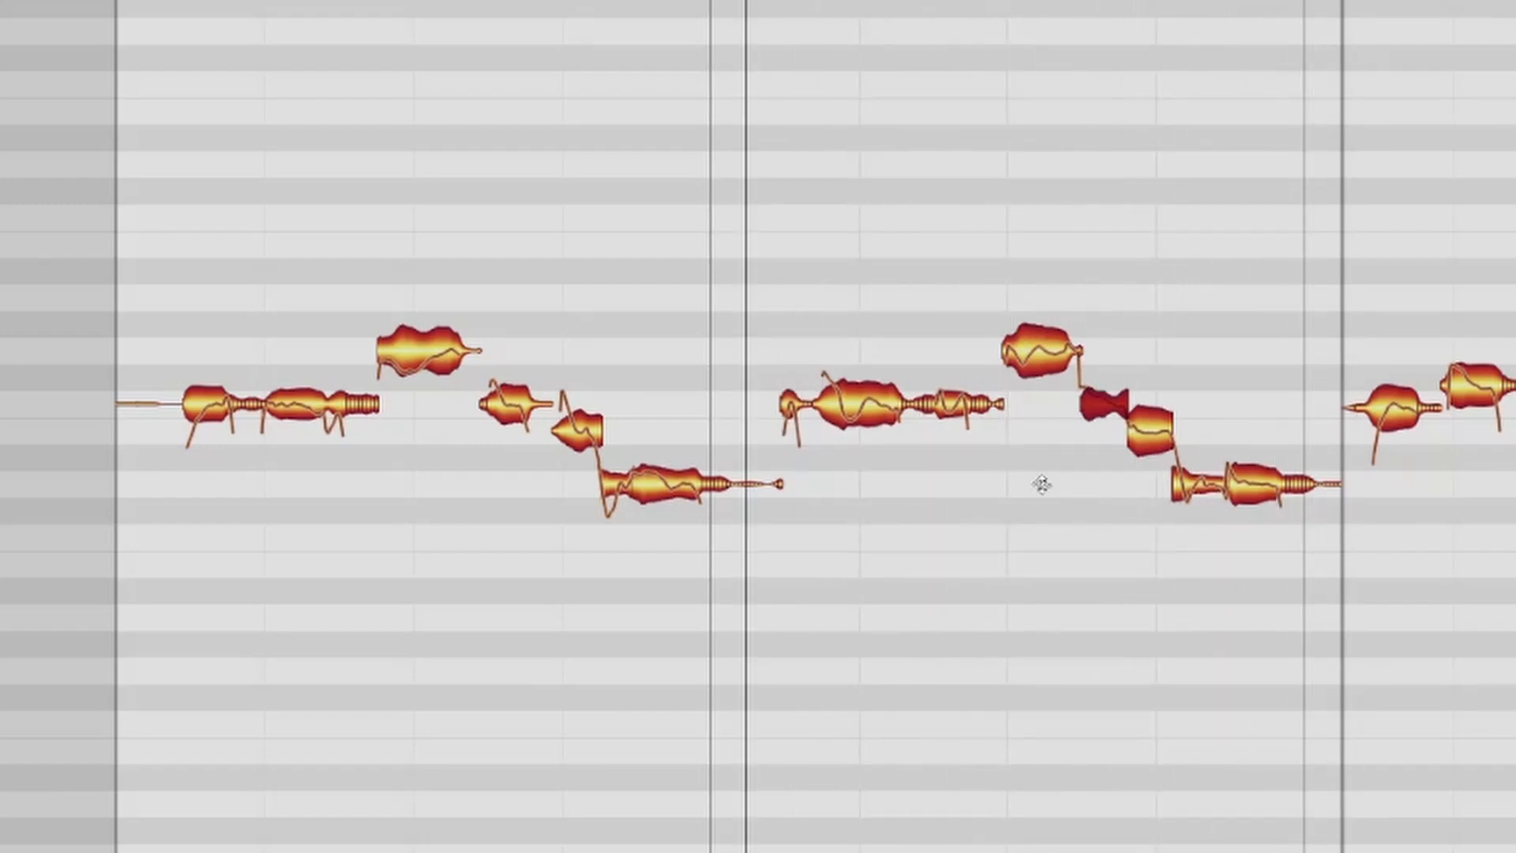
{"action": "left_click", "coordinate": [855, 418]}
{"action": "key", "text": "space"}
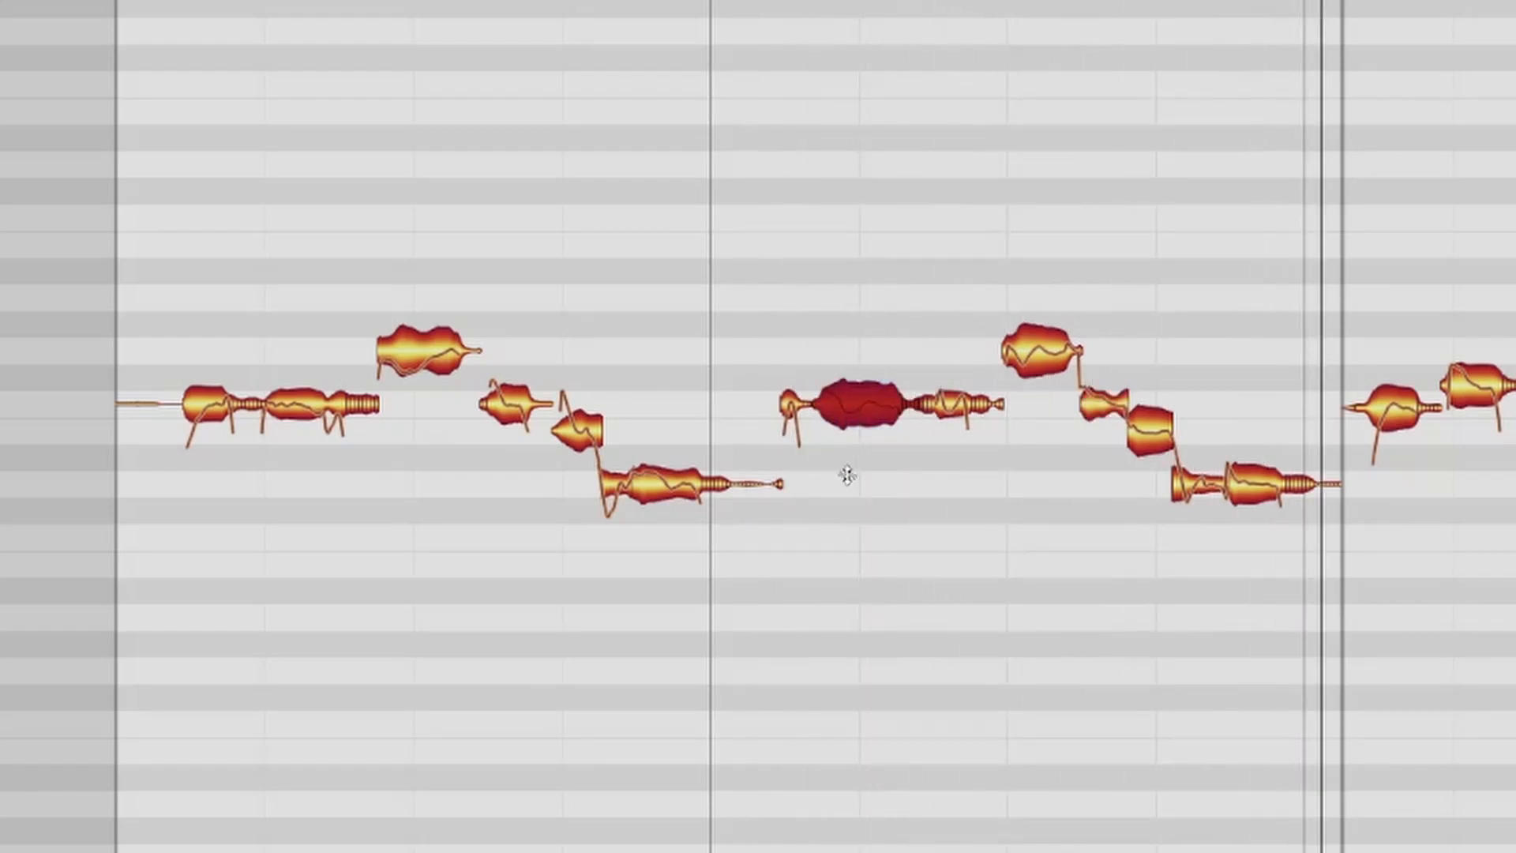
{"action": "key", "text": "space"}
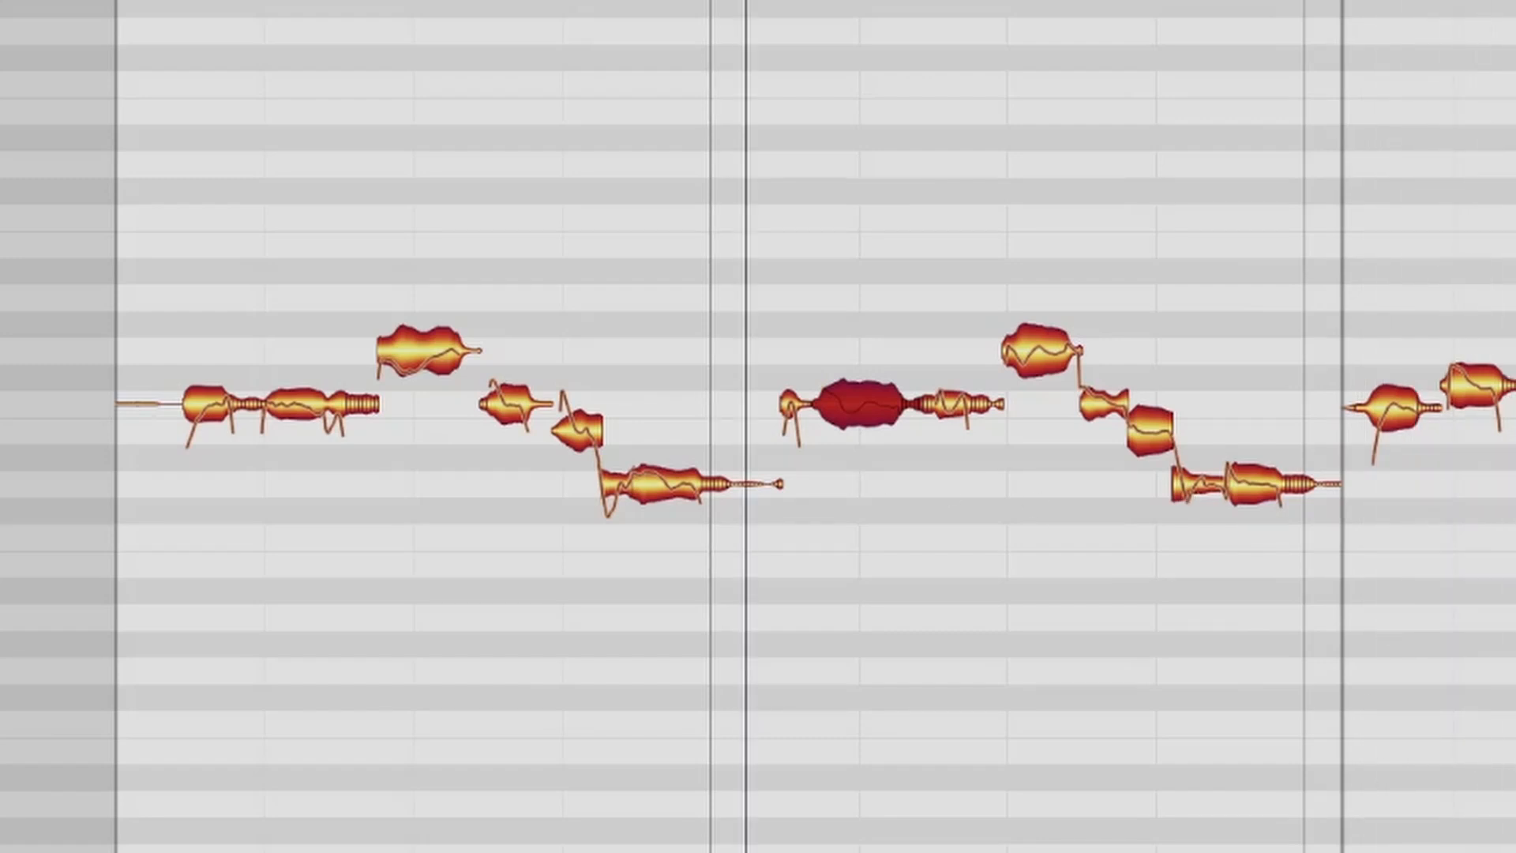
Snap the third phrase's notes to the nearest semitone, and audition its opening.
{"action": "scroll", "coordinate": [758, 427], "scroll_direction": "right", "scroll_amount": 7}
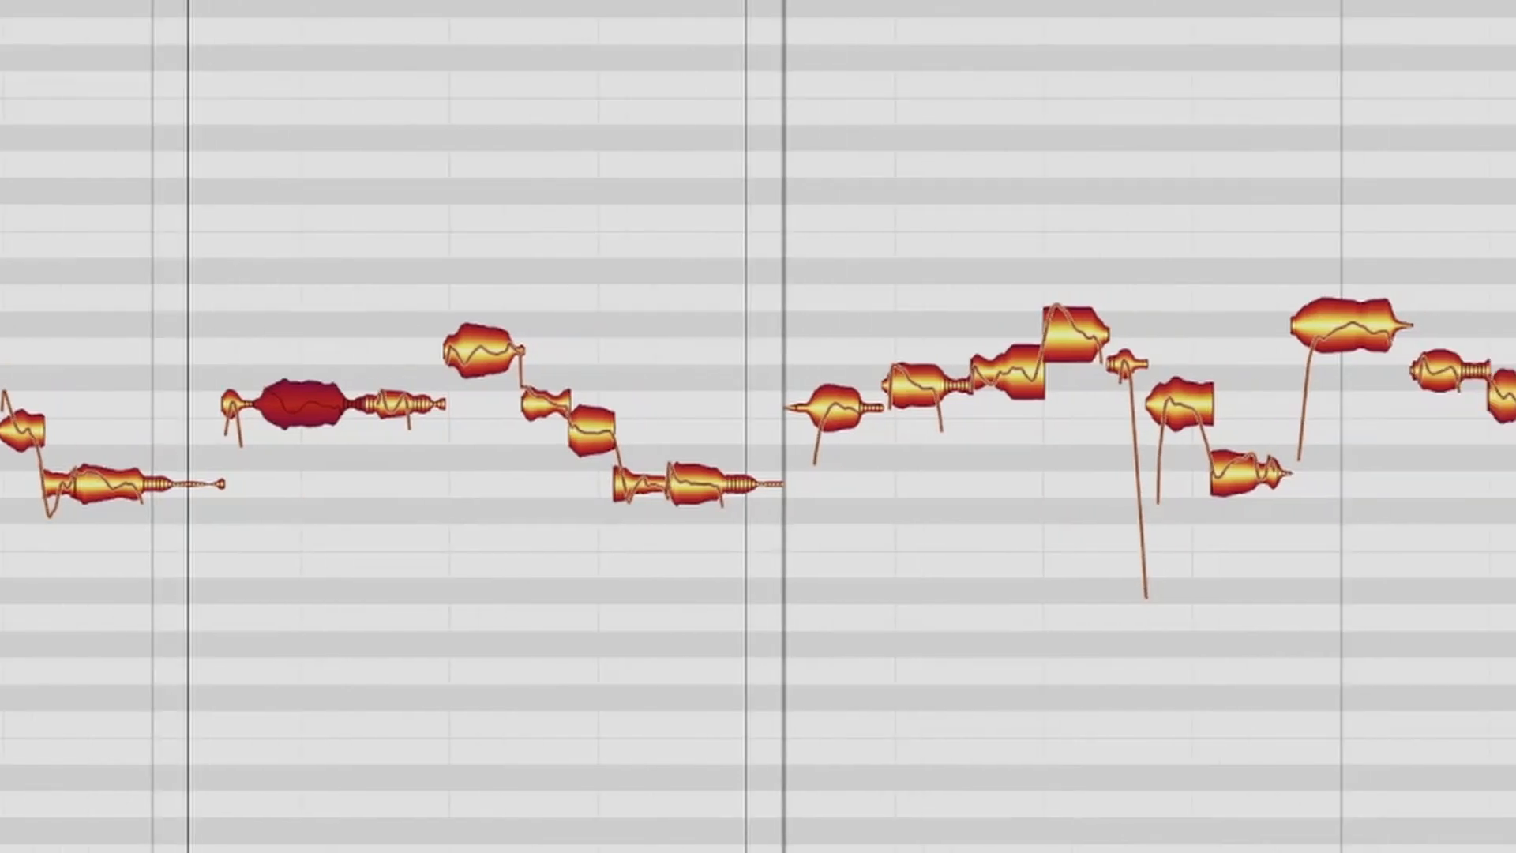
{"action": "scroll", "coordinate": [1023, 641], "scroll_direction": "right", "scroll_amount": 6}
{"action": "key", "text": "space"}
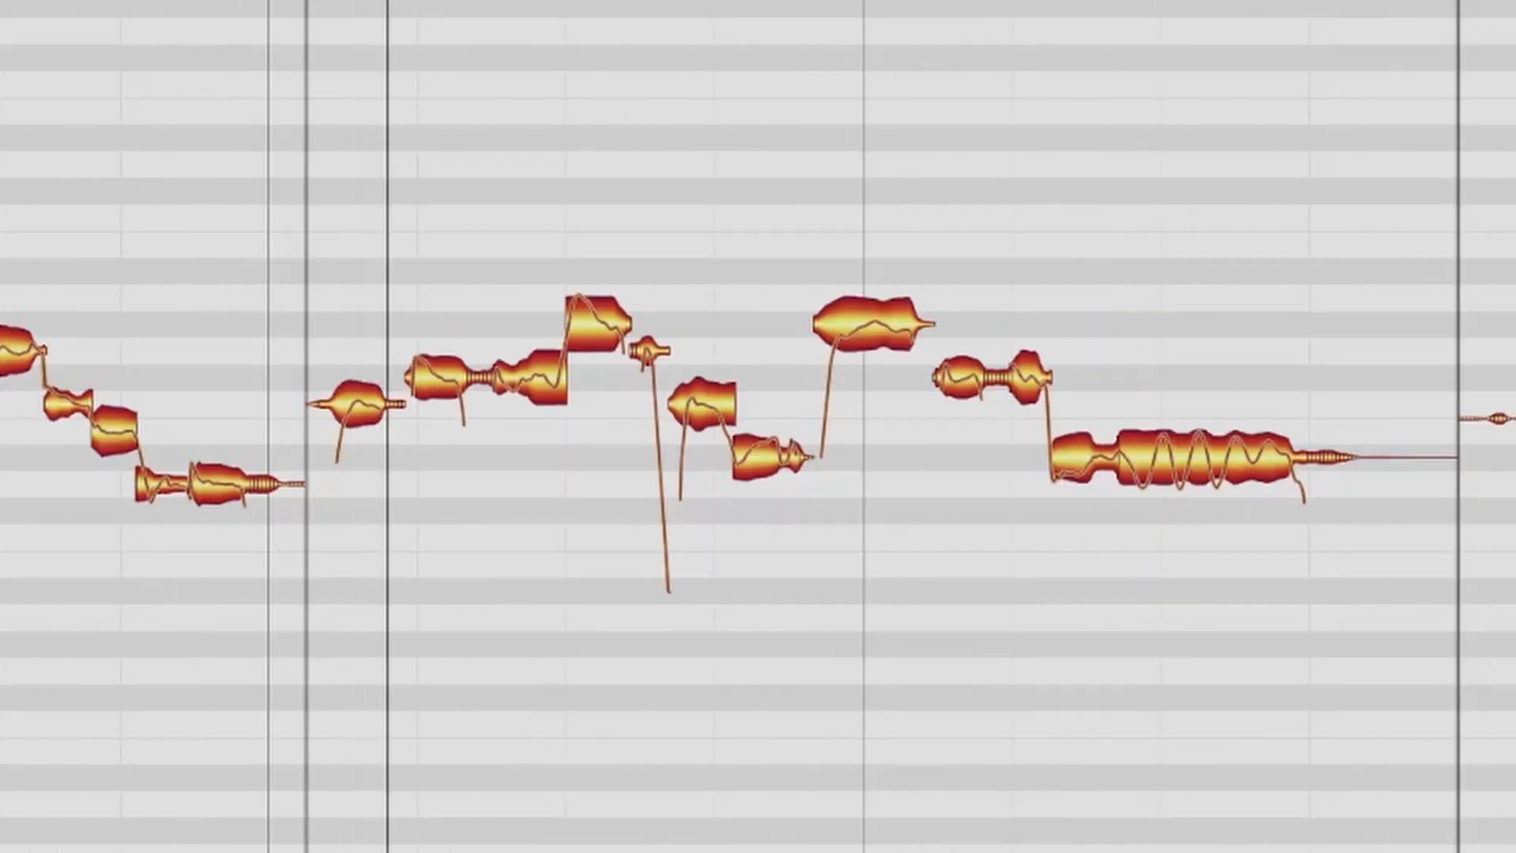
{"action": "key", "text": "space"}
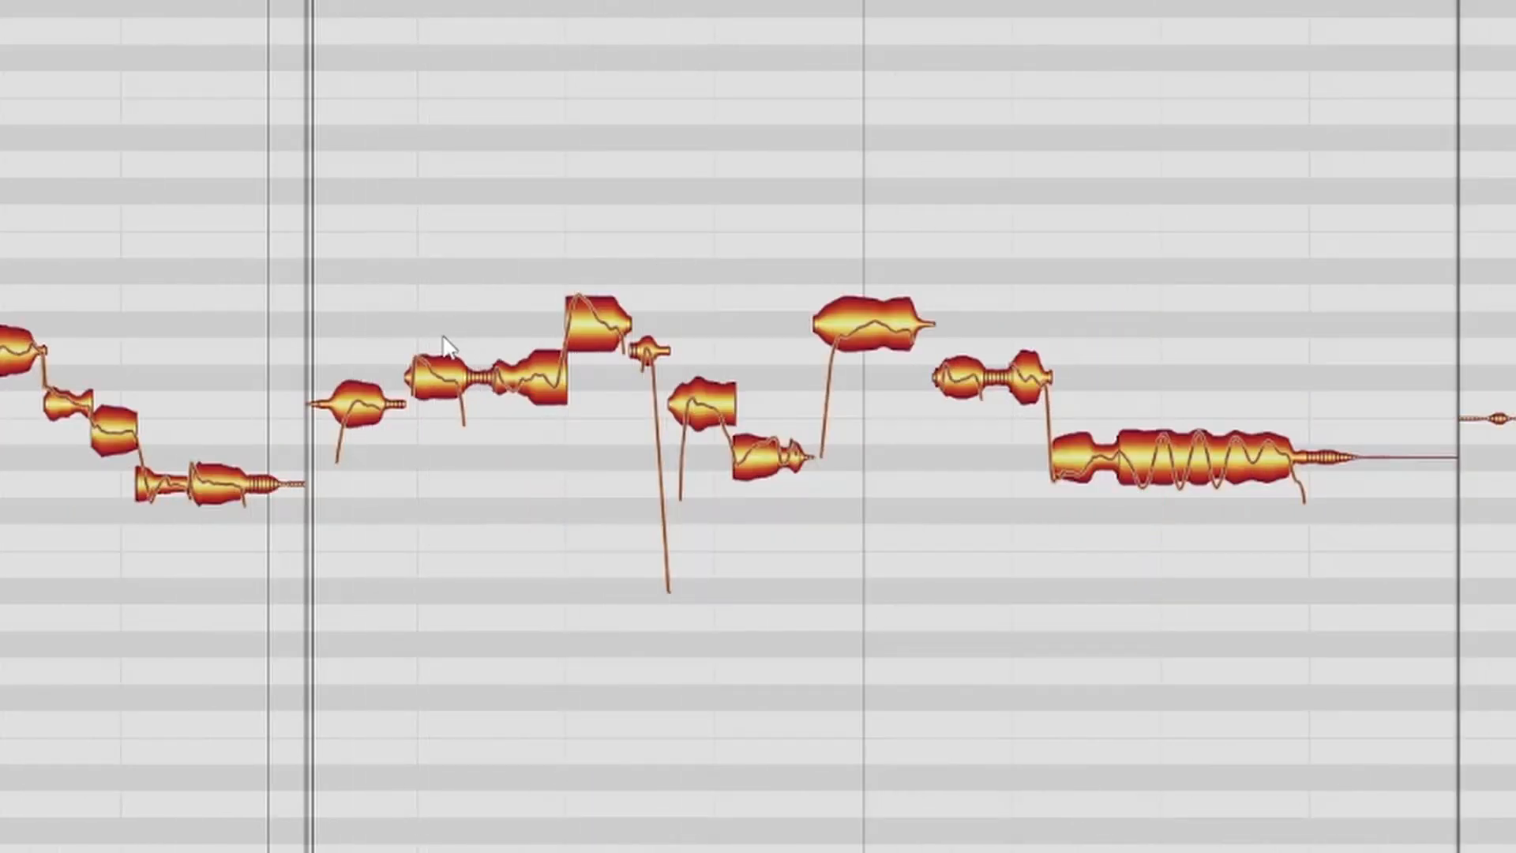
Lower the third phrase's second and third notes and the first high note by one semitone, and audition.
{"action": "left_click_drag", "start_coordinate": [440, 338], "coordinate": [584, 387]}
{"action": "left_click_drag", "start_coordinate": [534, 385], "coordinate": [535, 402]}
{"action": "key", "text": "space"}
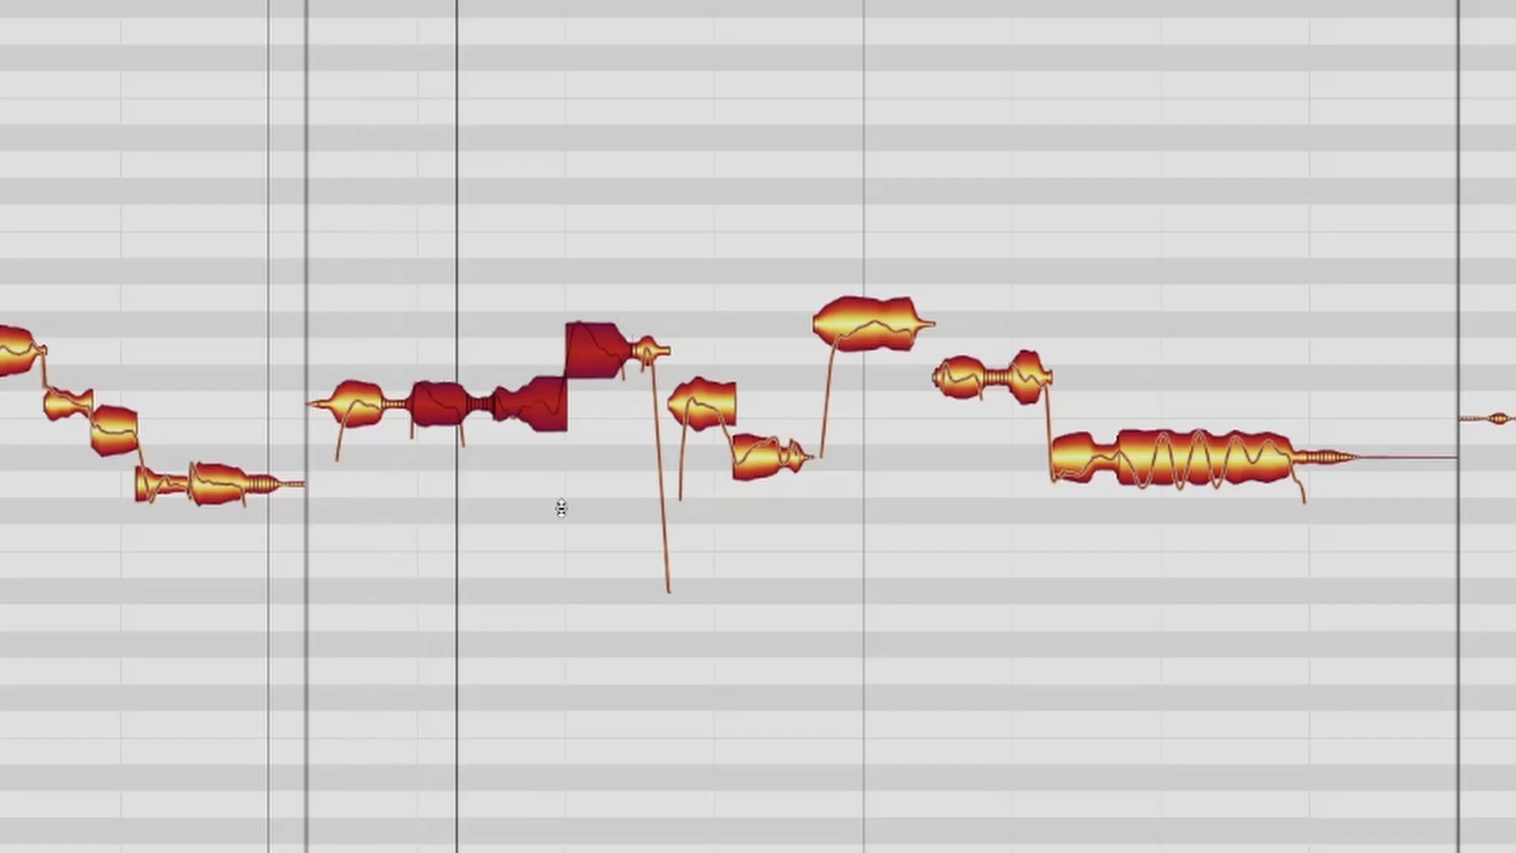
{"action": "key", "text": "space"}
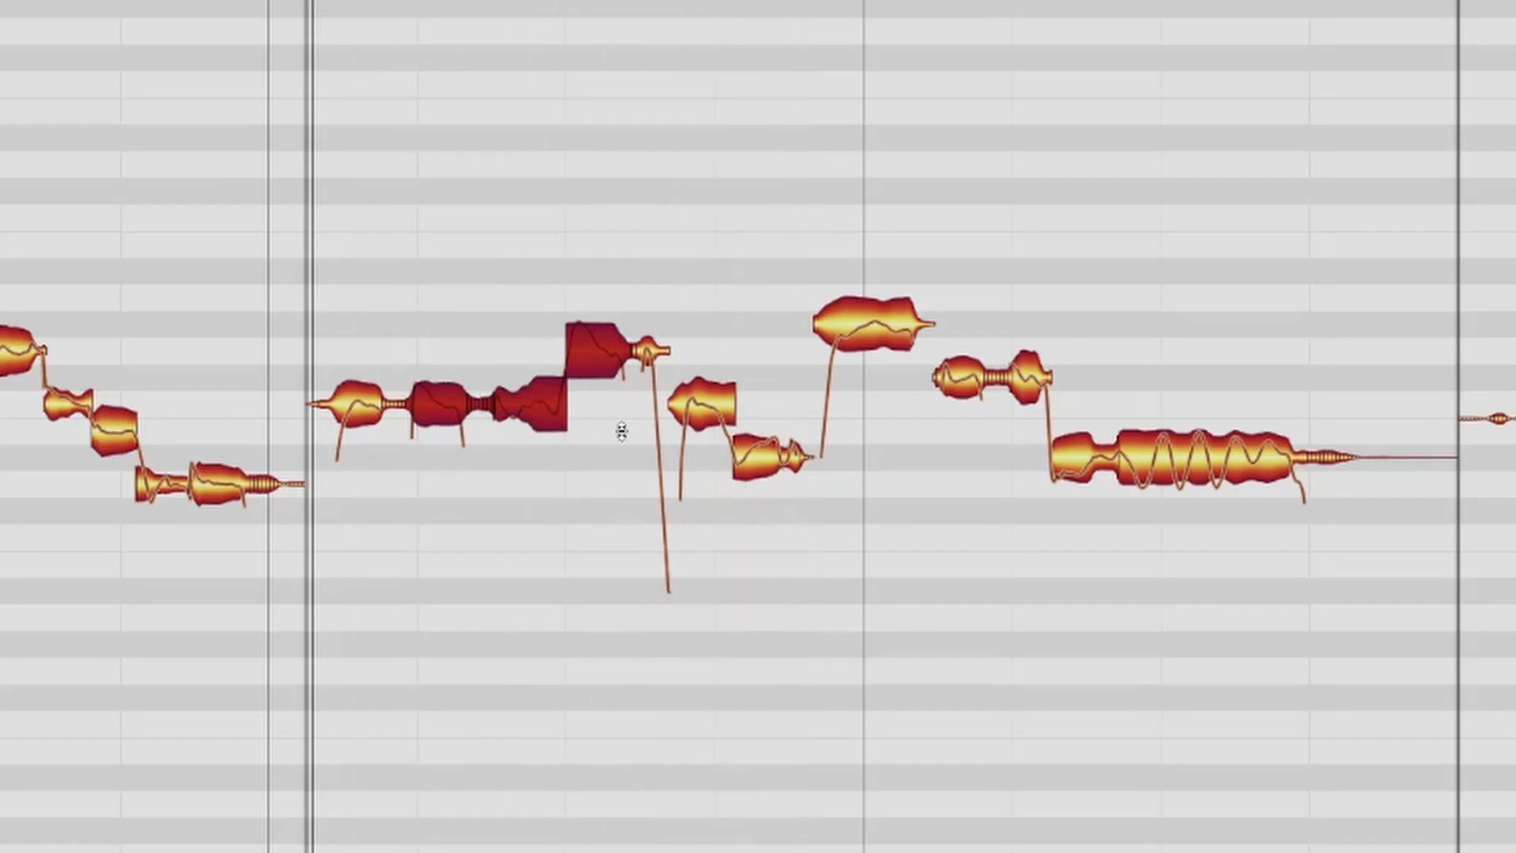
Lower the two descending notes before the second high note by one semitone, reduce the first high note's pitch modulation, and audition.
{"action": "left_click_drag", "start_coordinate": [623, 427], "coordinate": [822, 482]}
{"action": "left_click_drag", "start_coordinate": [702, 413], "coordinate": [702, 432]}
{"action": "left_click_drag", "start_coordinate": [600, 365], "coordinate": [599, 404]}
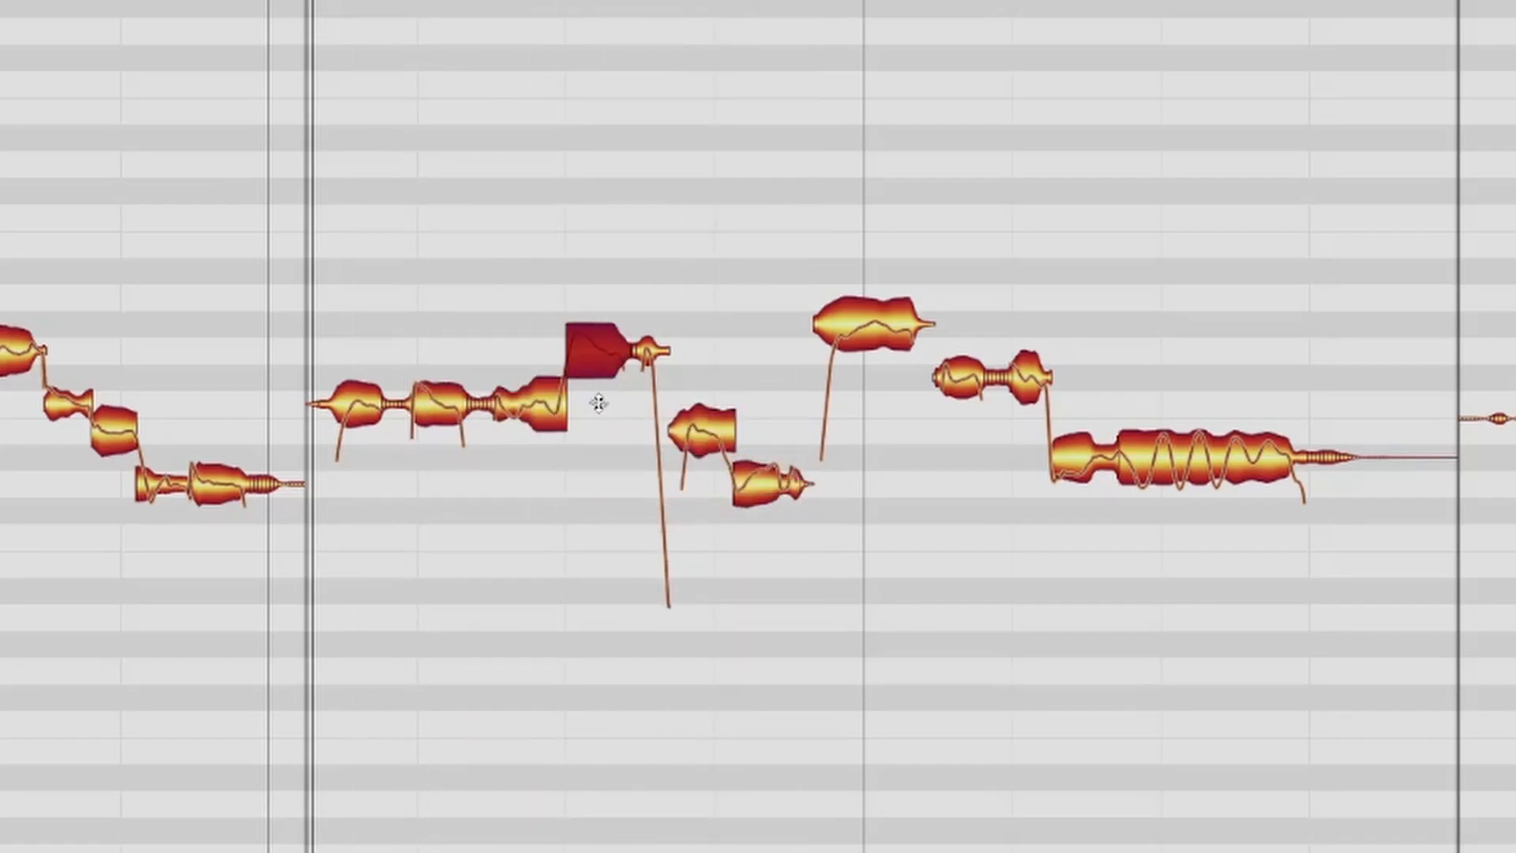
{"action": "key", "text": "space"}
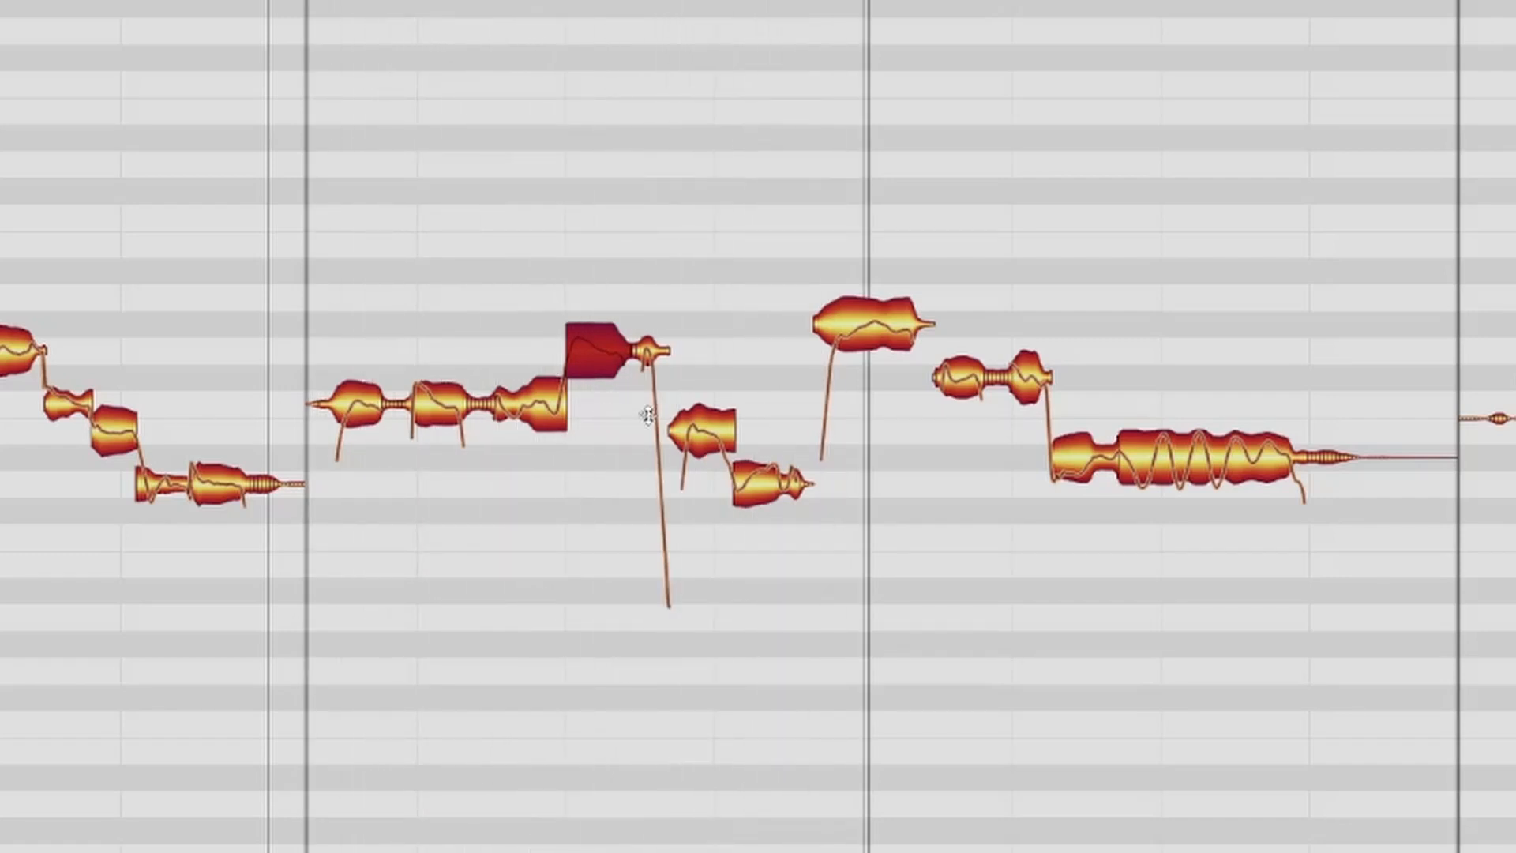
{"action": "key", "text": "space"}
{"action": "key", "text": "space"}
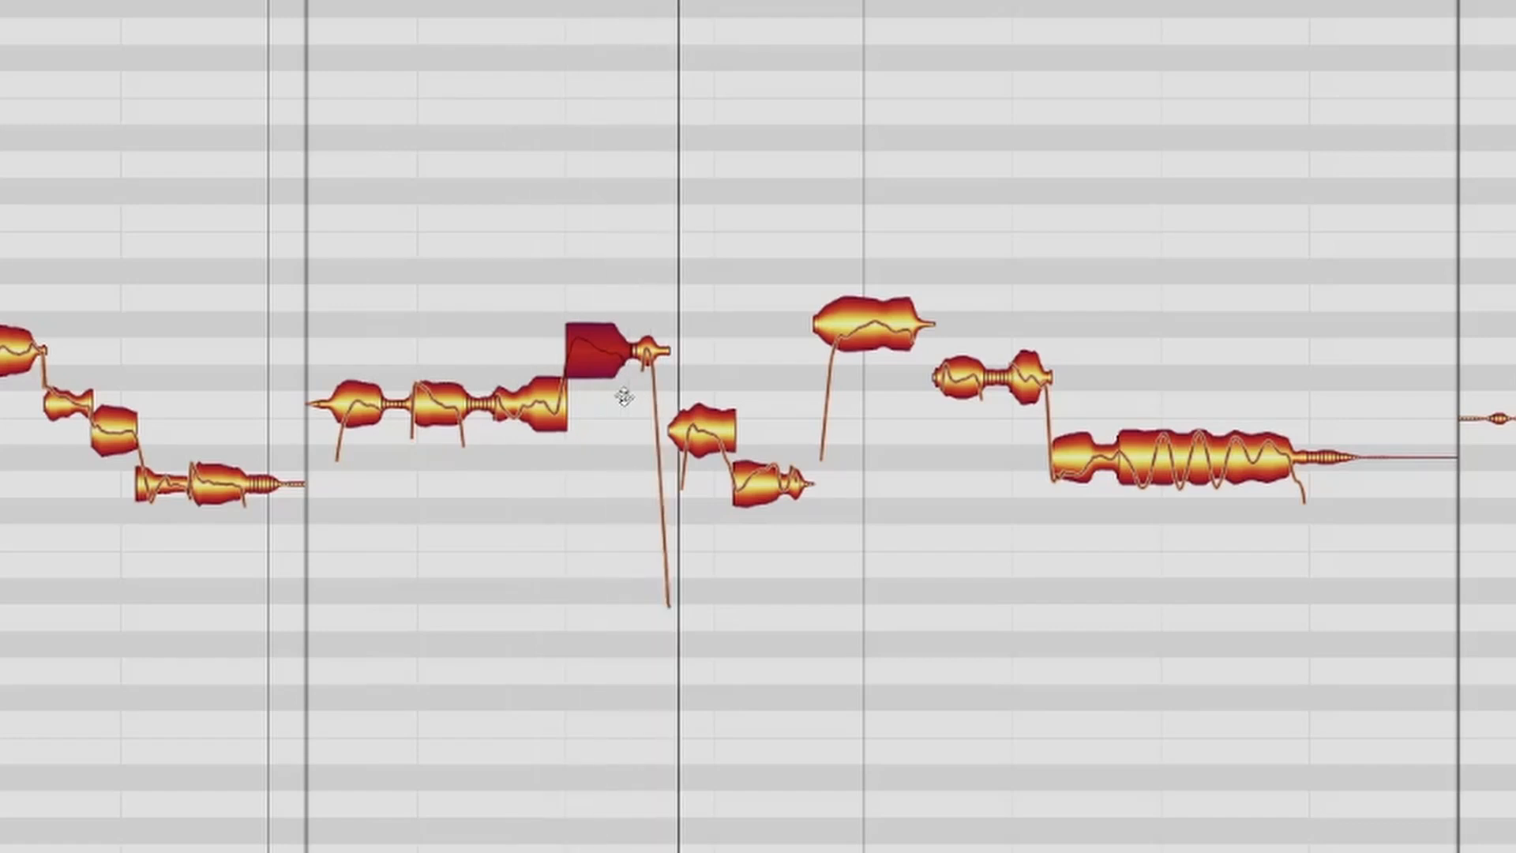
{"action": "key", "text": "space"}
Lower the short note after the first high note by two semitones and the second high note by one, auditioning both.
{"action": "left_click_drag", "start_coordinate": [649, 350], "coordinate": [649, 404]}
{"action": "key", "text": "space"}
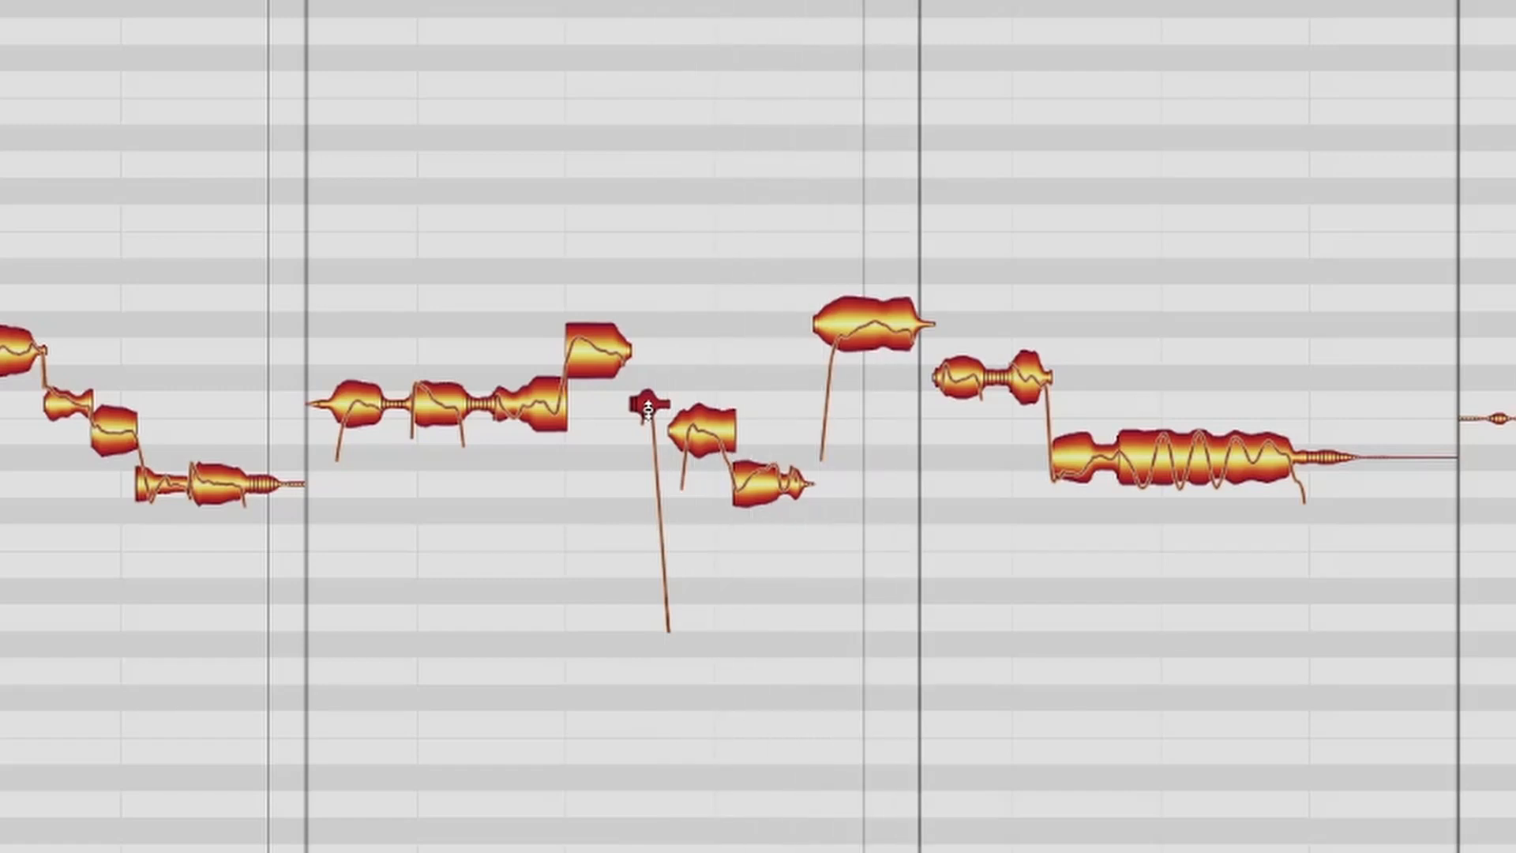
{"action": "key", "text": "space"}
{"action": "left_click_drag", "start_coordinate": [865, 337], "coordinate": [865, 364]}
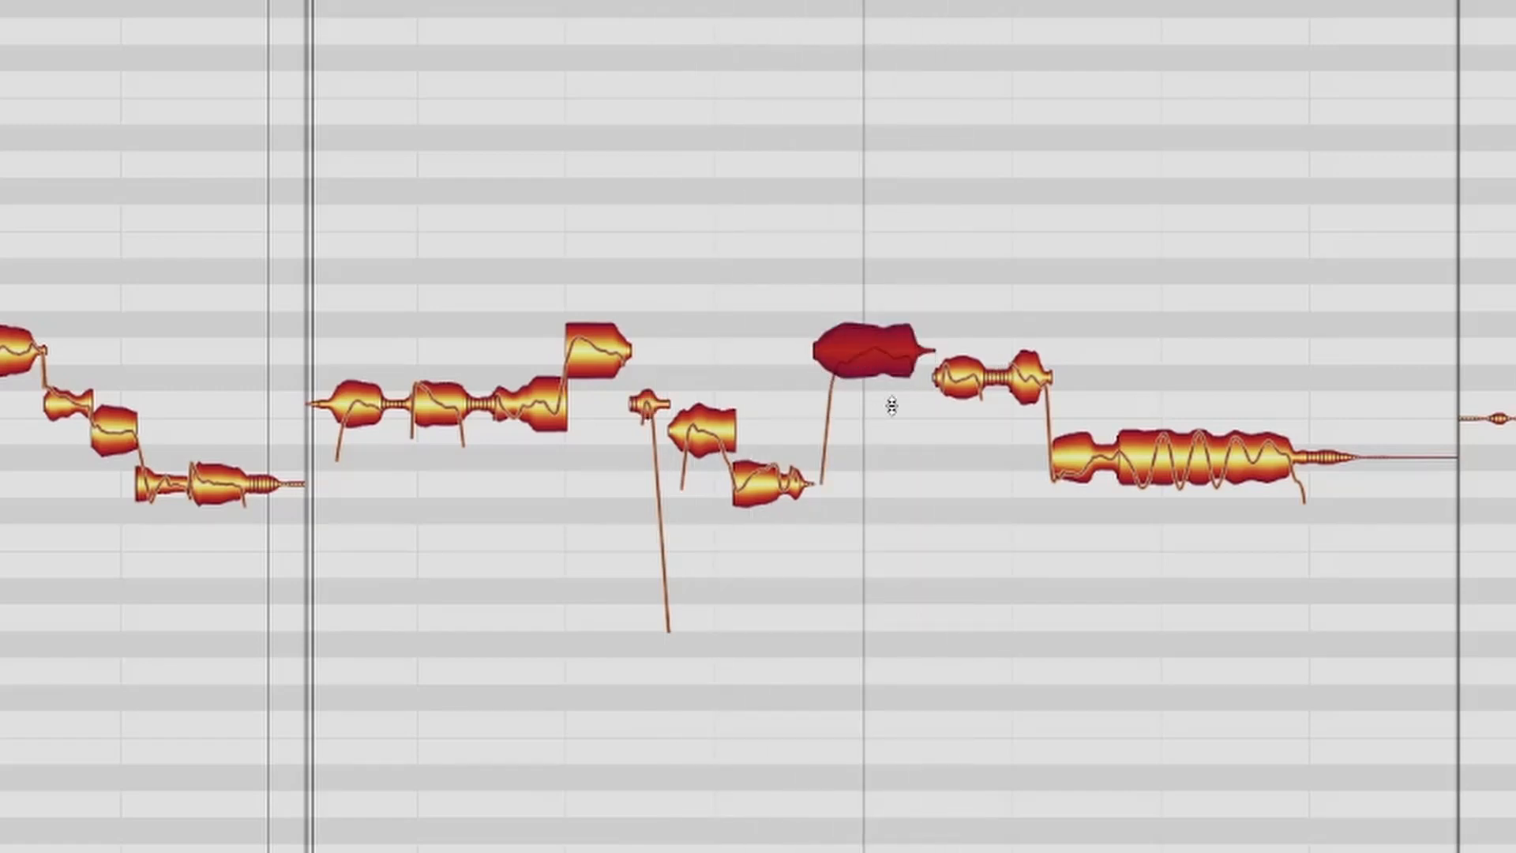
{"action": "key", "text": "space"}
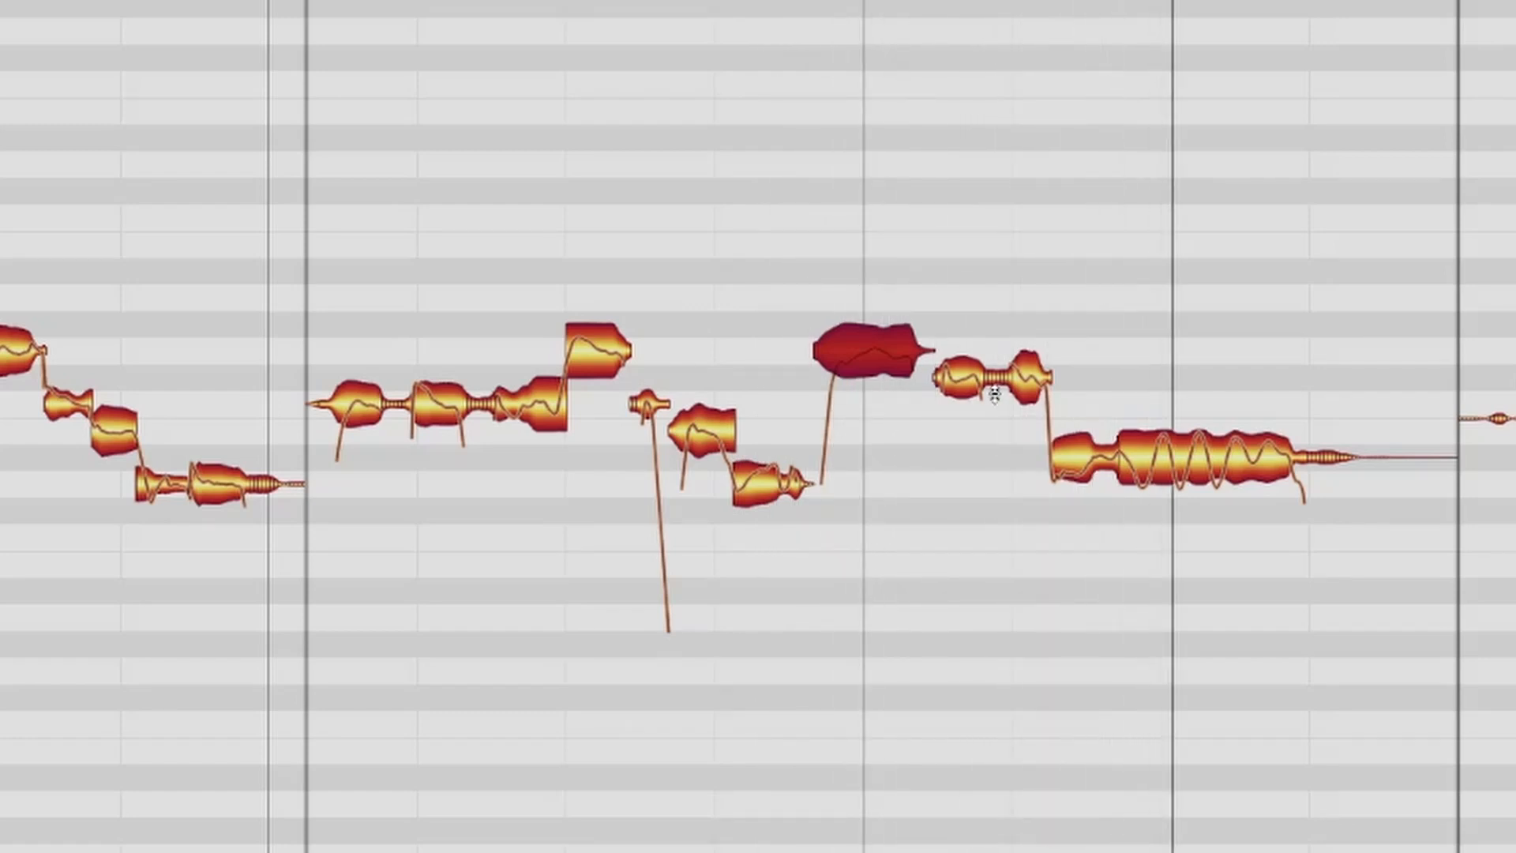
Lower the first note after the second high note by one semitone and the following short note by two, auditioning the phrase.
{"action": "key", "text": "space"}
{"action": "left_click_drag", "start_coordinate": [961, 370], "coordinate": [1033, 405]}
{"action": "key", "text": "space"}
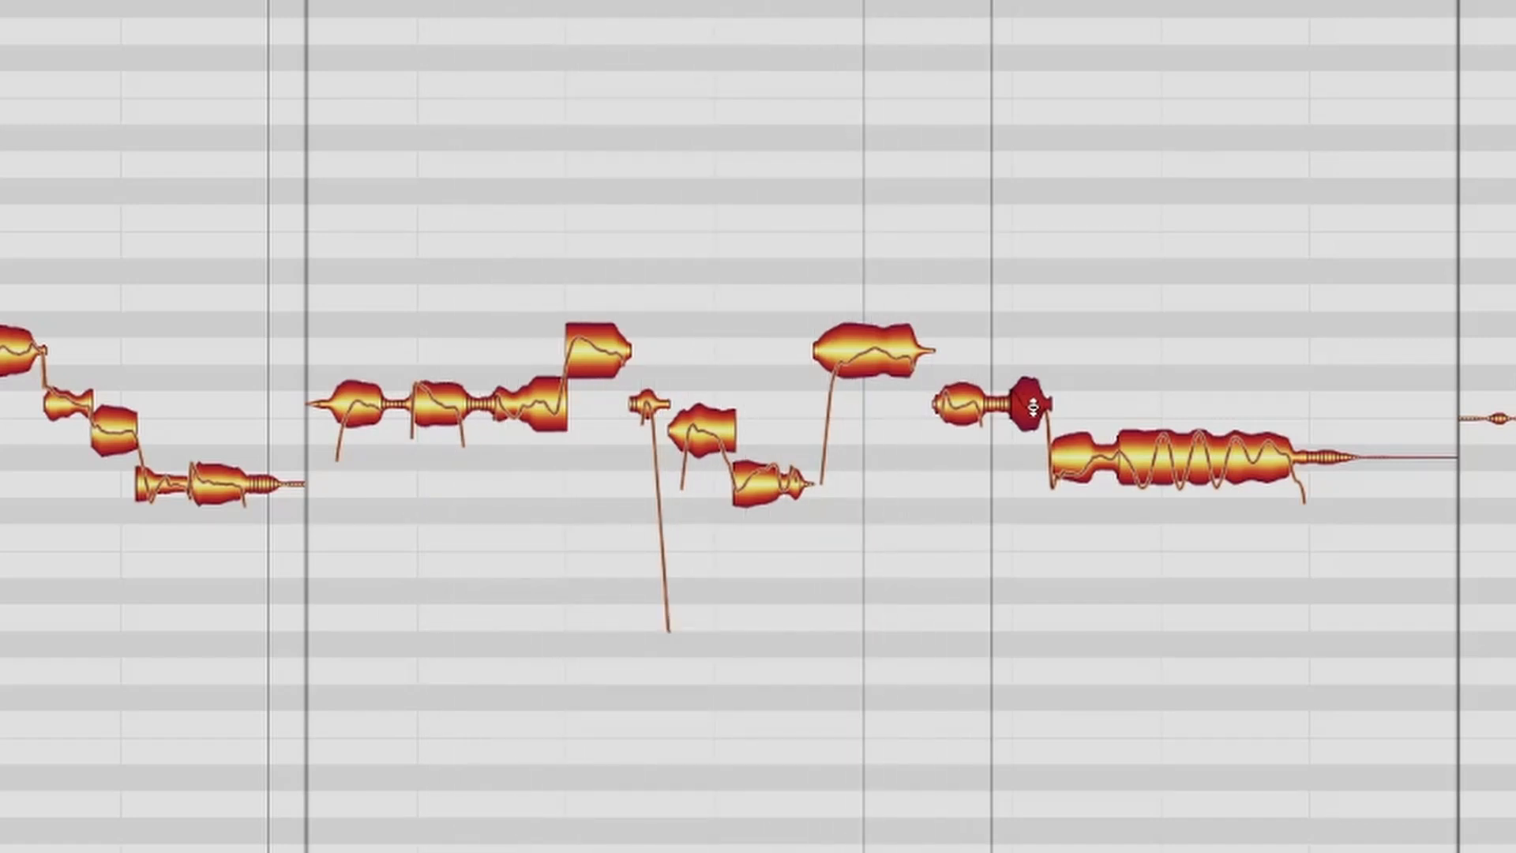
{"action": "key", "text": "space"}
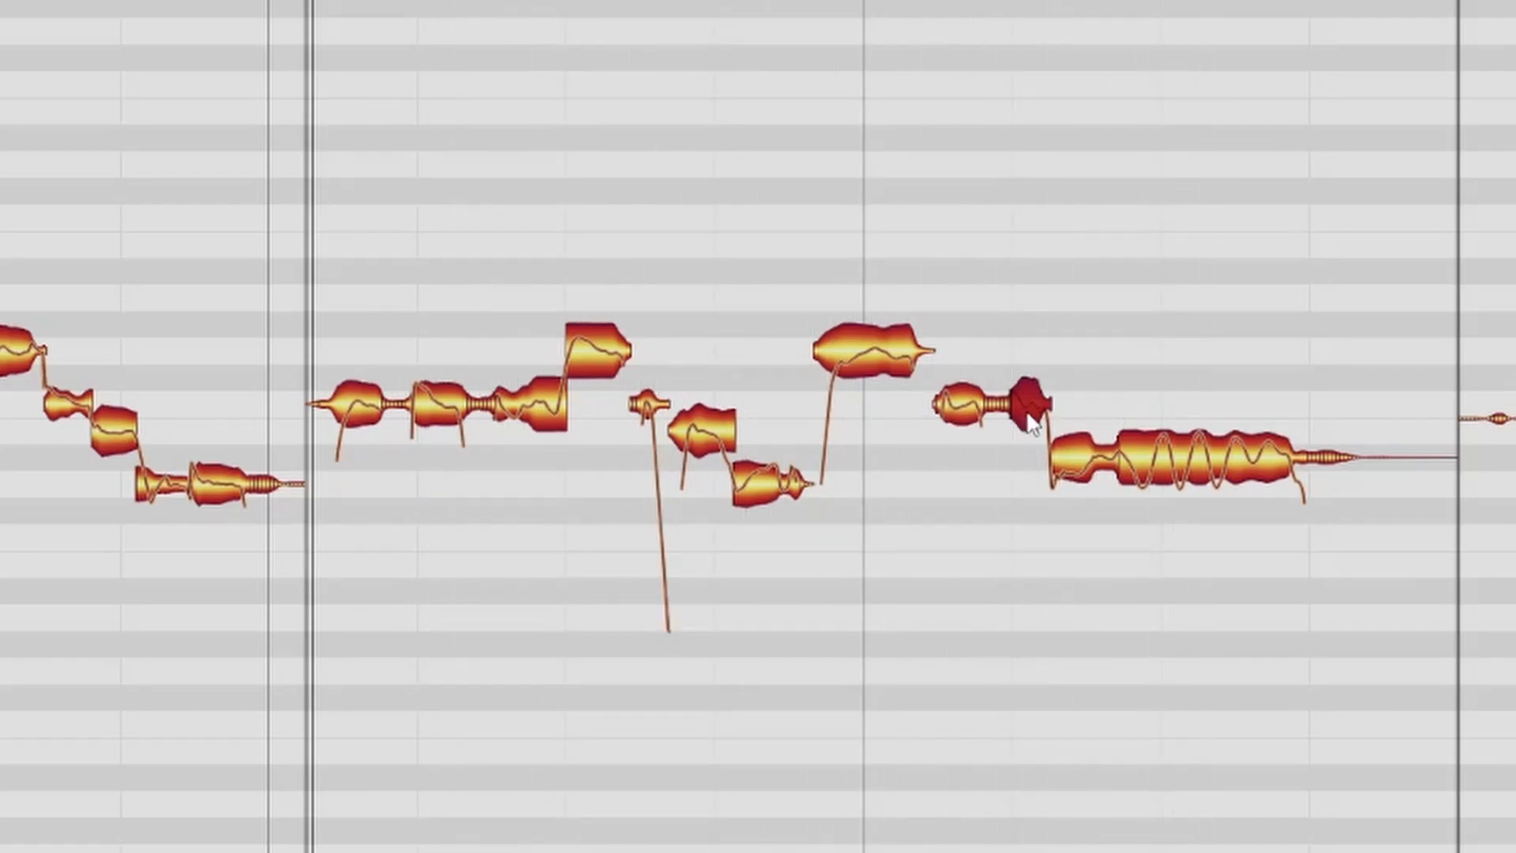
{"action": "left_click_drag", "start_coordinate": [1028, 416], "coordinate": [1031, 424]}
{"action": "key", "text": "space"}
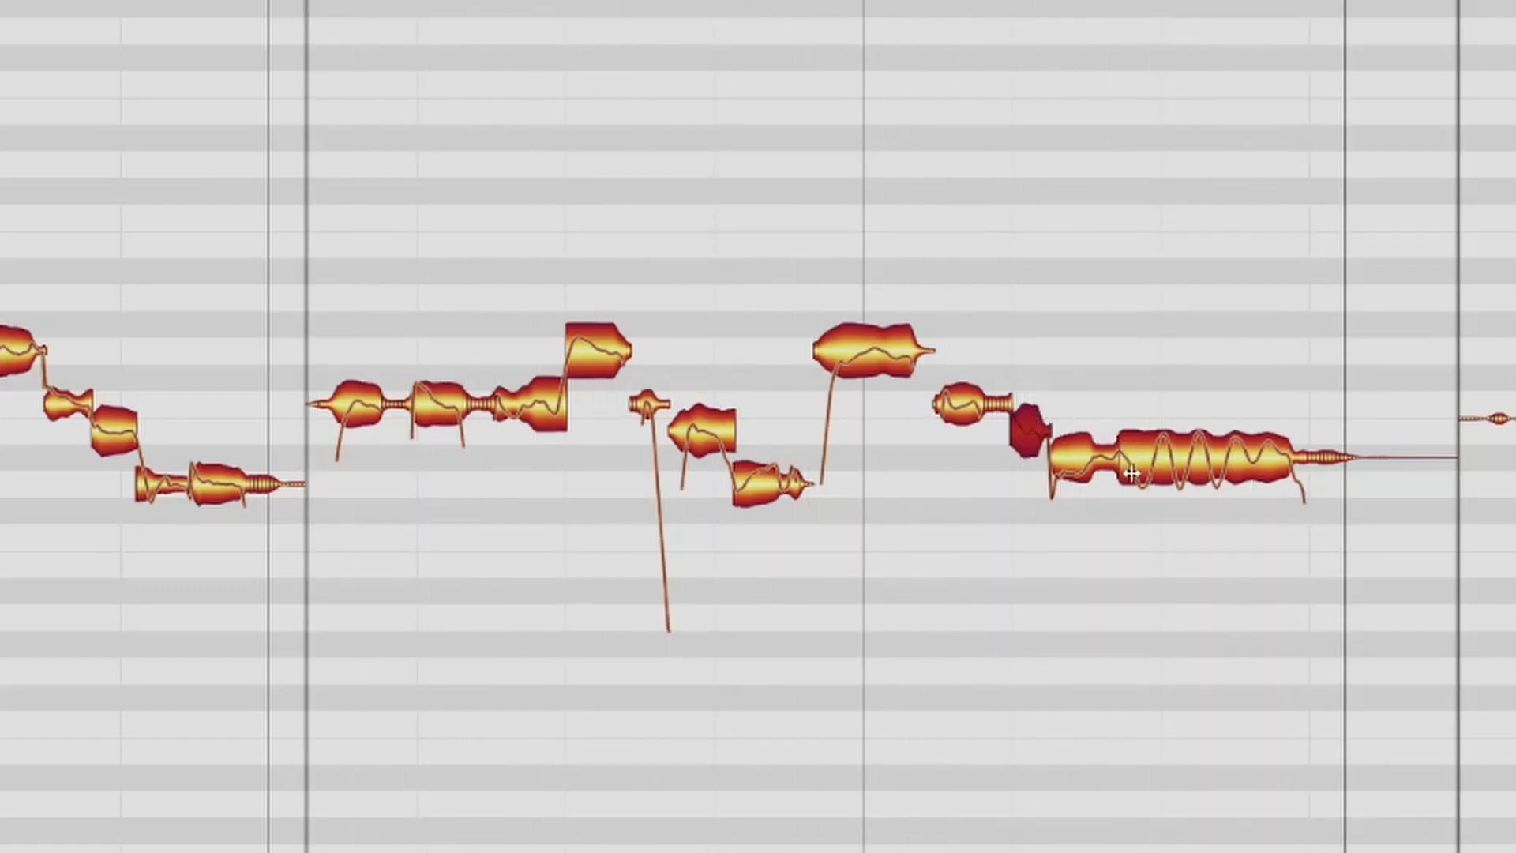
{"action": "key", "text": "space"}
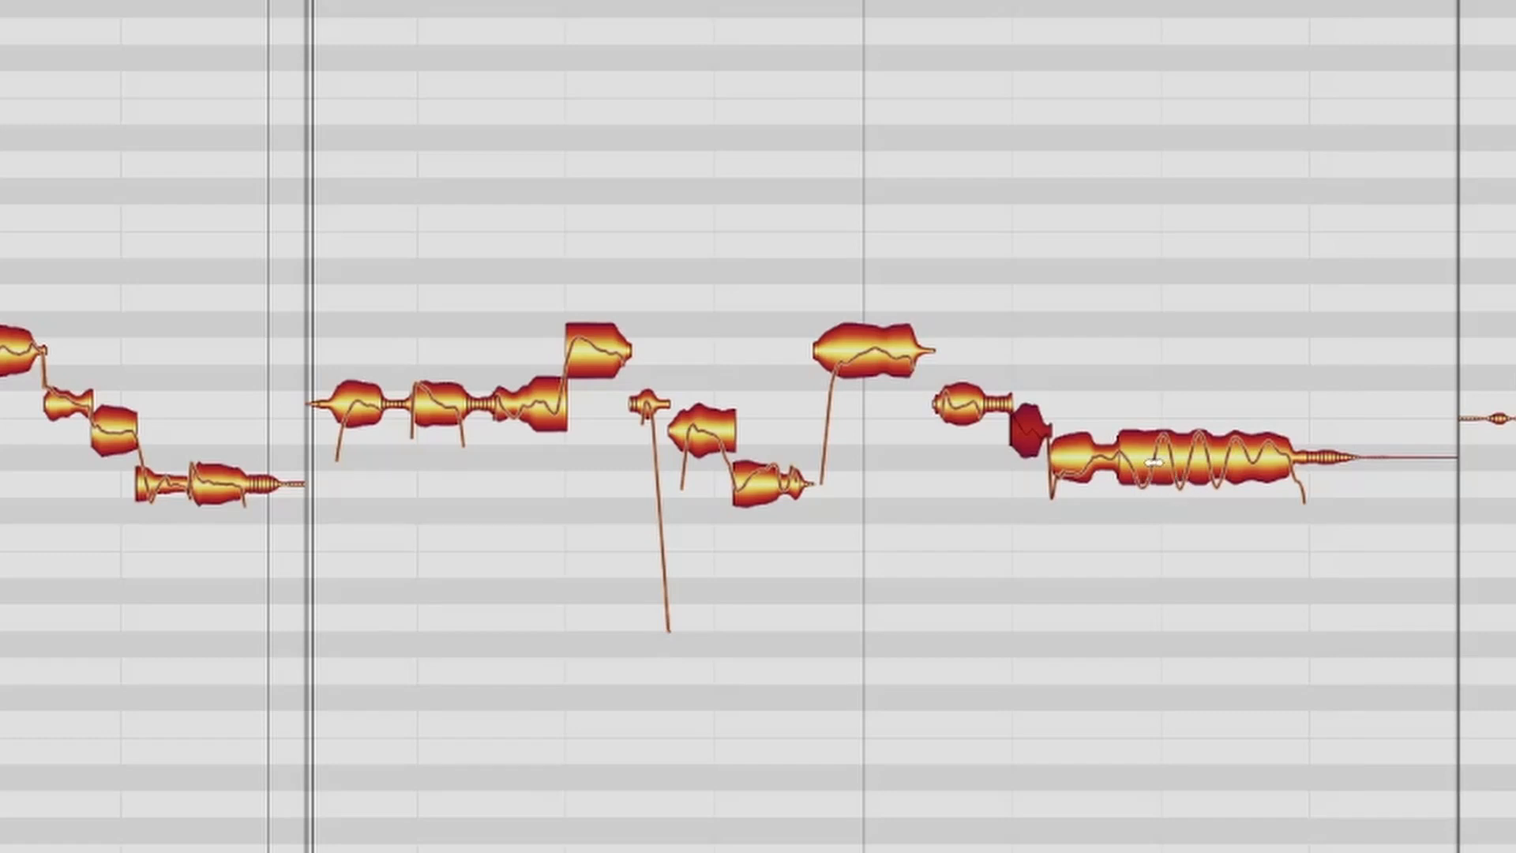
Lower the third phrase's last two notes by one semitone, reduce their pitch modulation, and audition the phrase.
{"action": "left_click_drag", "start_coordinate": [1177, 461], "coordinate": [1177, 483]}
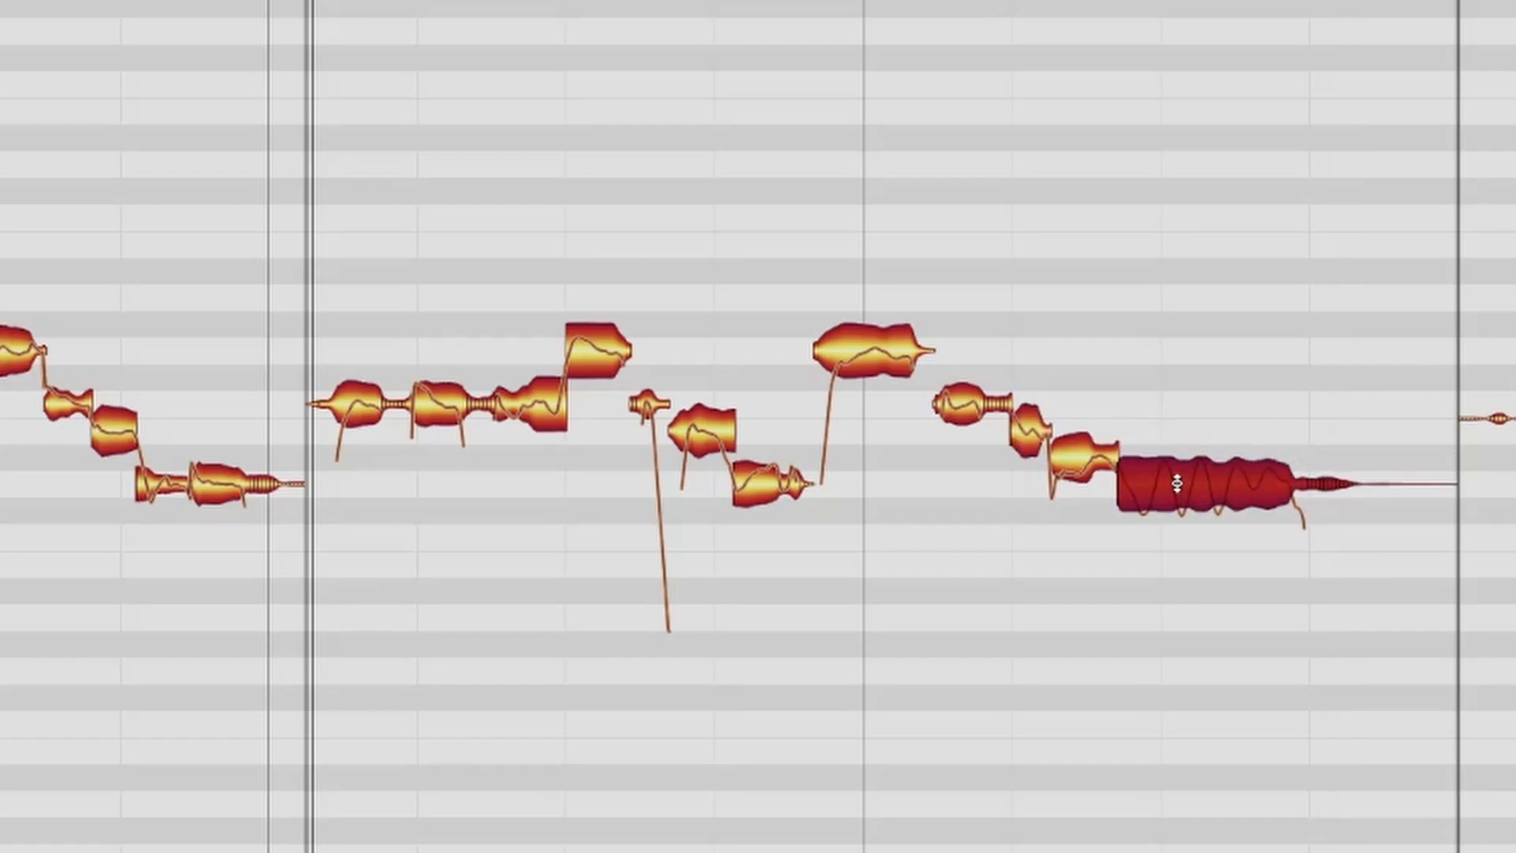
{"action": "left_click_drag", "start_coordinate": [1079, 478], "coordinate": [1083, 489]}
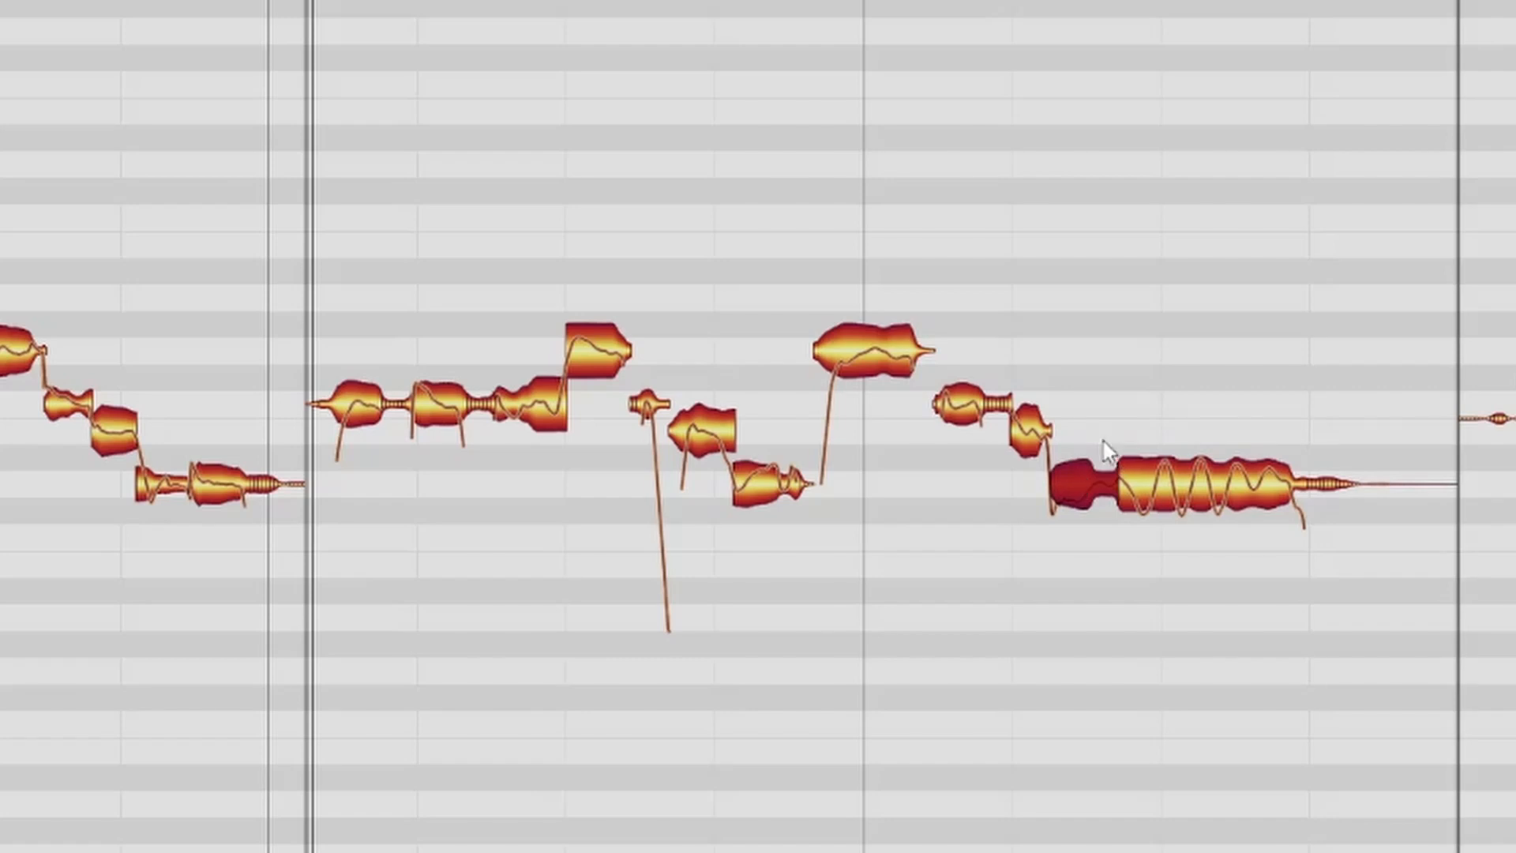
{"action": "left_click_drag", "start_coordinate": [1083, 424], "coordinate": [1217, 551]}
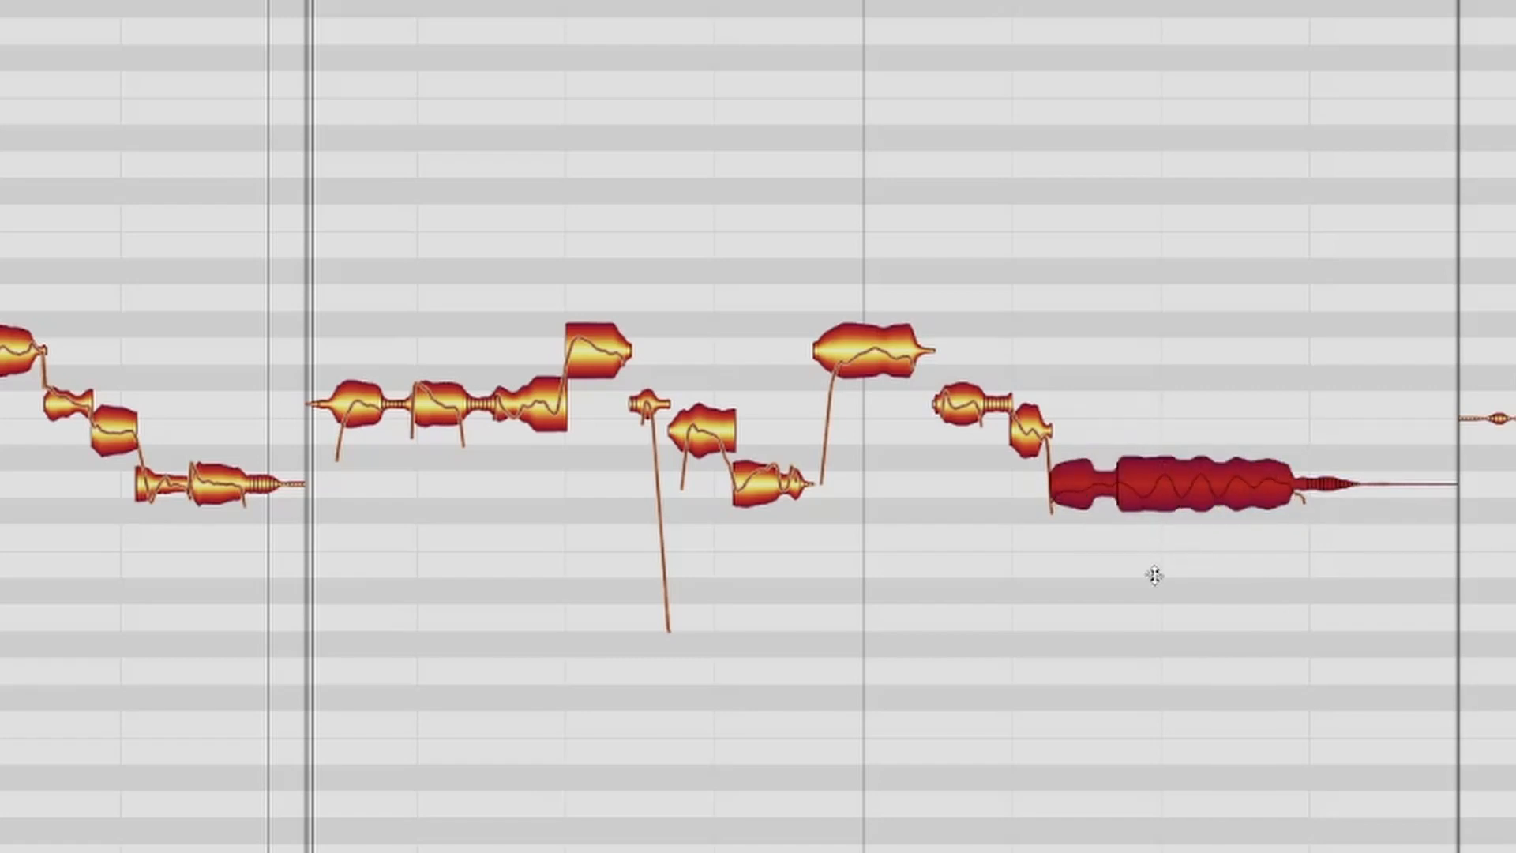
{"action": "key", "text": "space"}
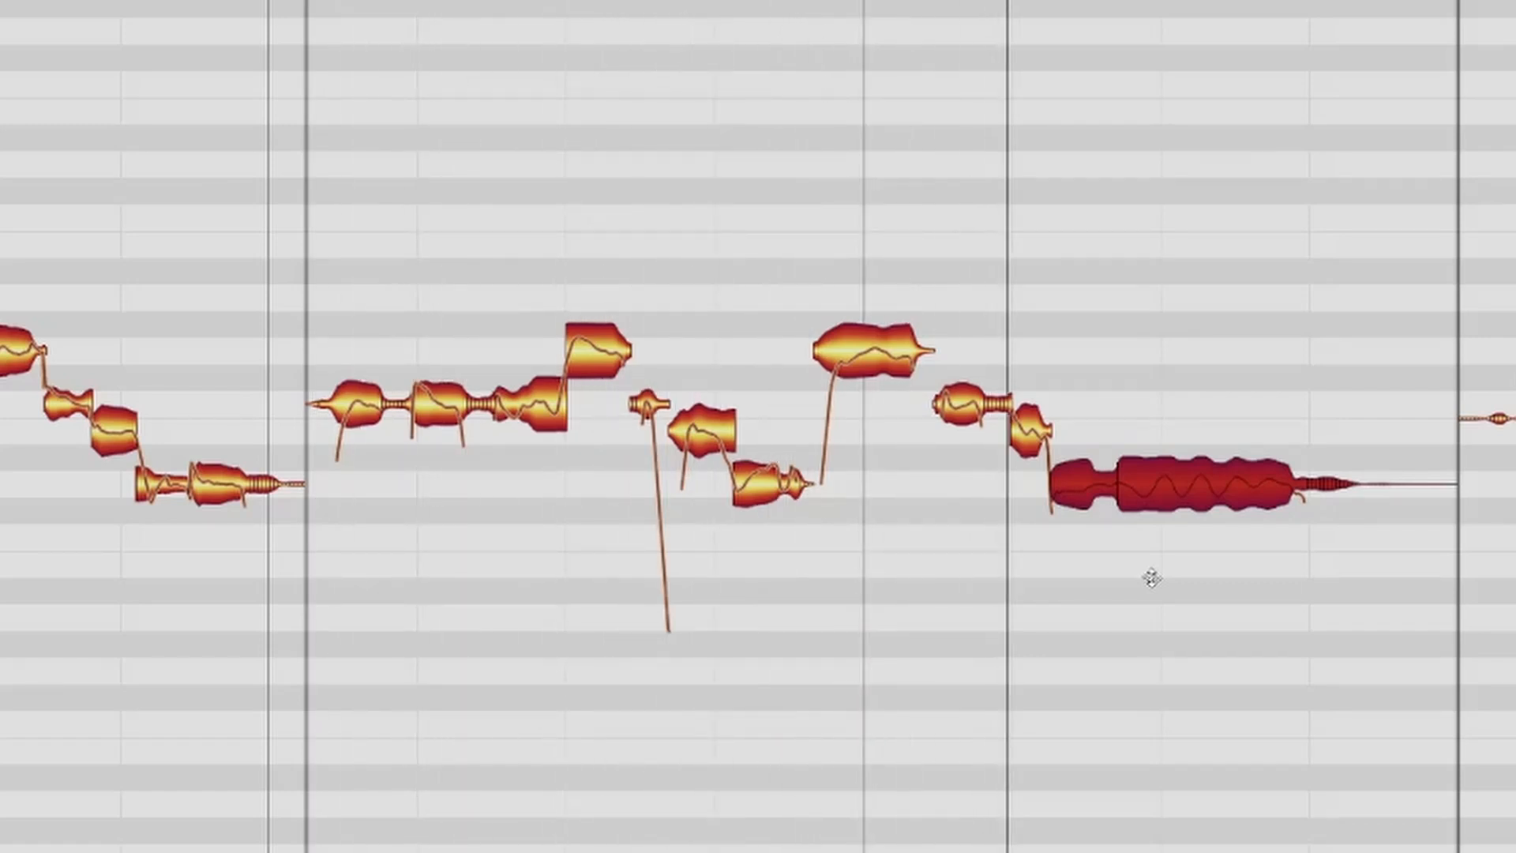
{"action": "key", "text": "space"}
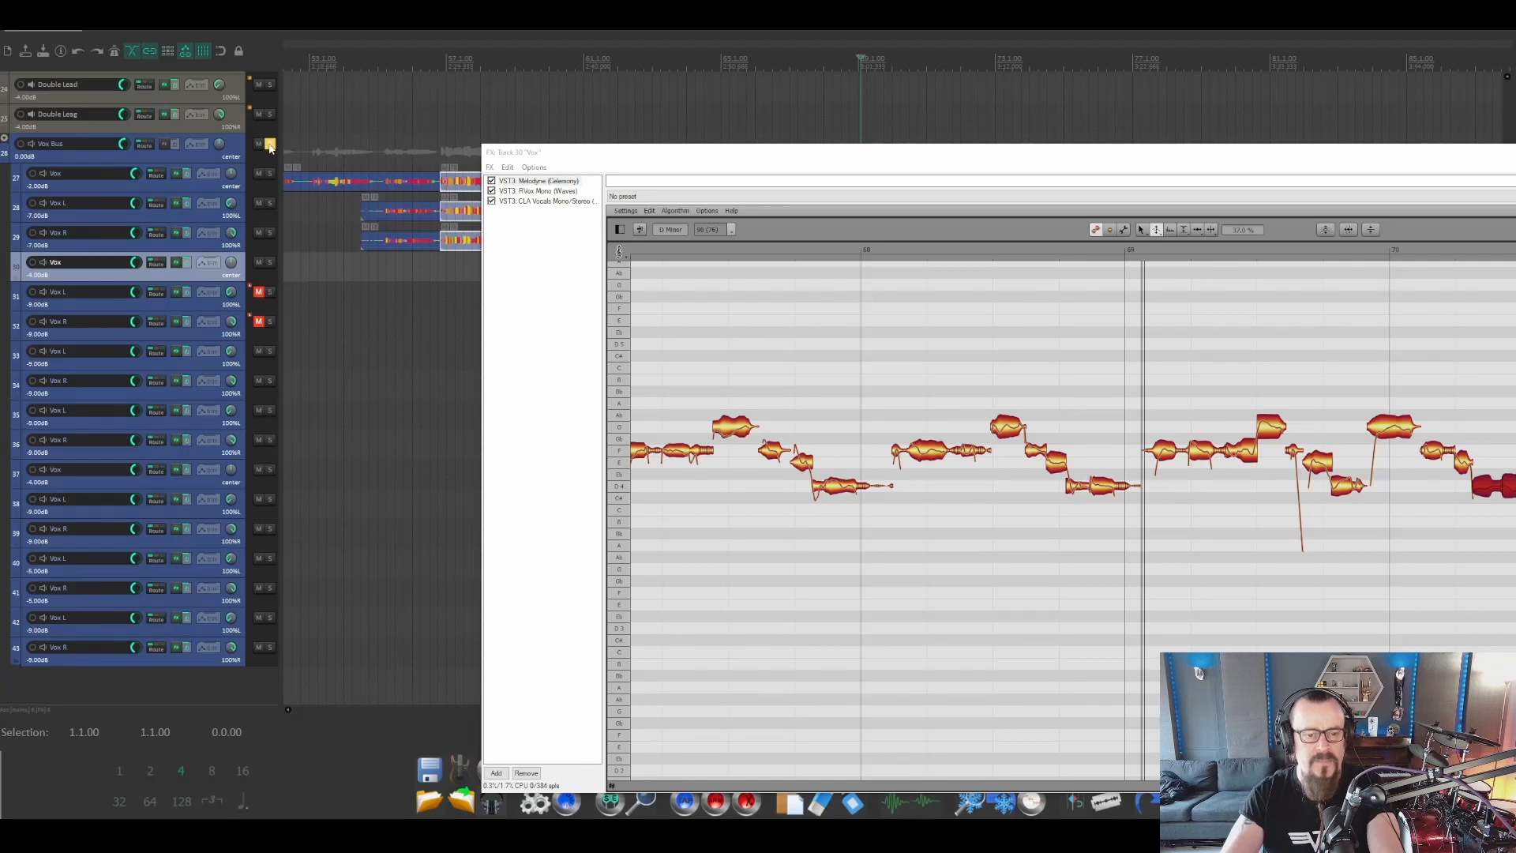
Unsolo the Vox Bus and audition the tuned vocal in the full mix from the start of bar 67.
{"action": "left_click", "coordinate": [270, 144]}
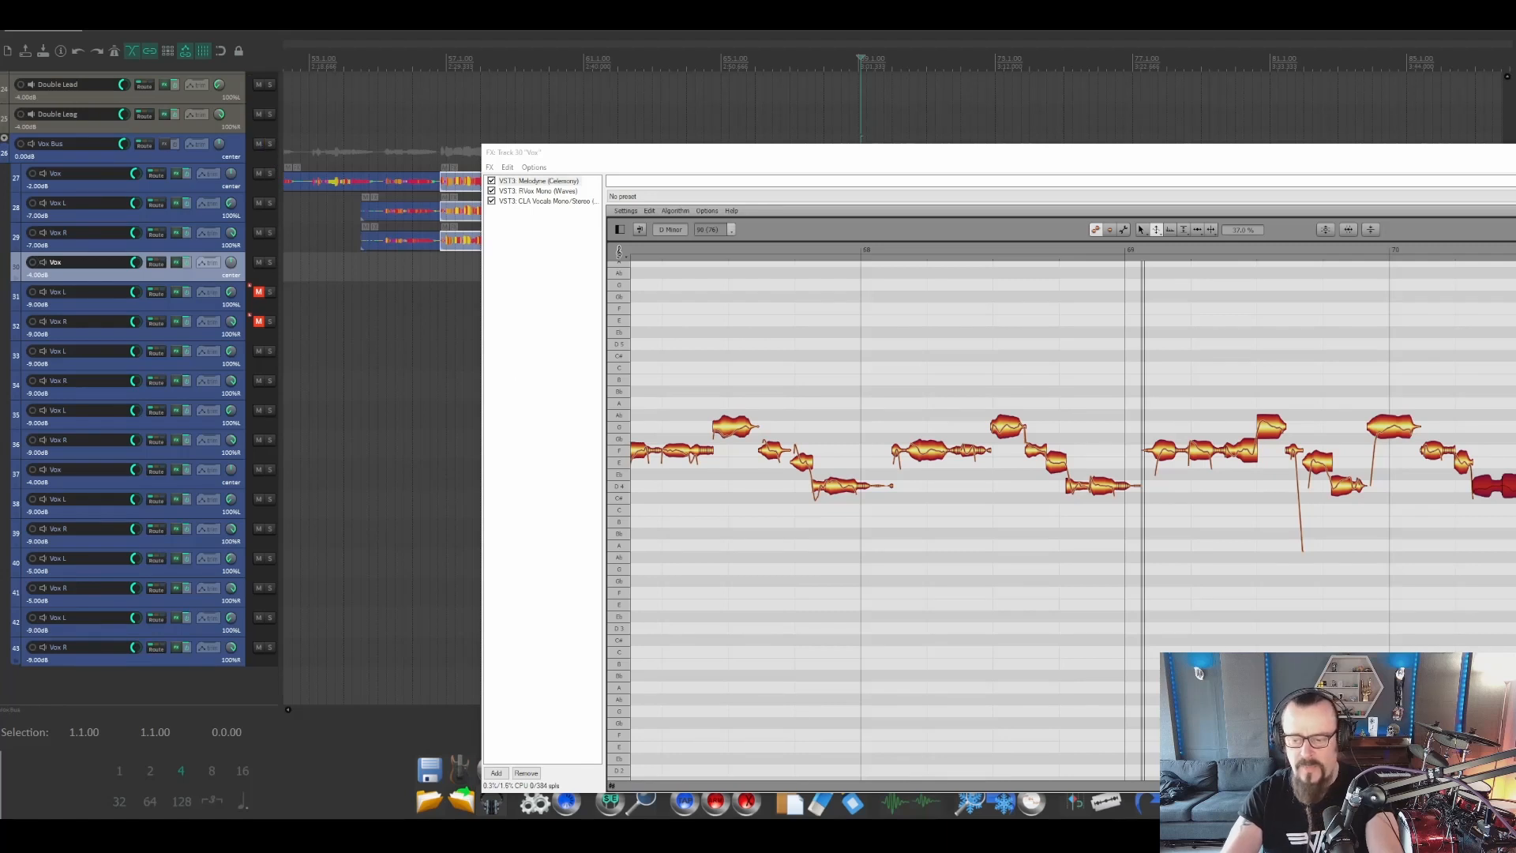
{"action": "scroll", "coordinate": [1067, 513], "scroll_direction": "left", "scroll_amount": 10}
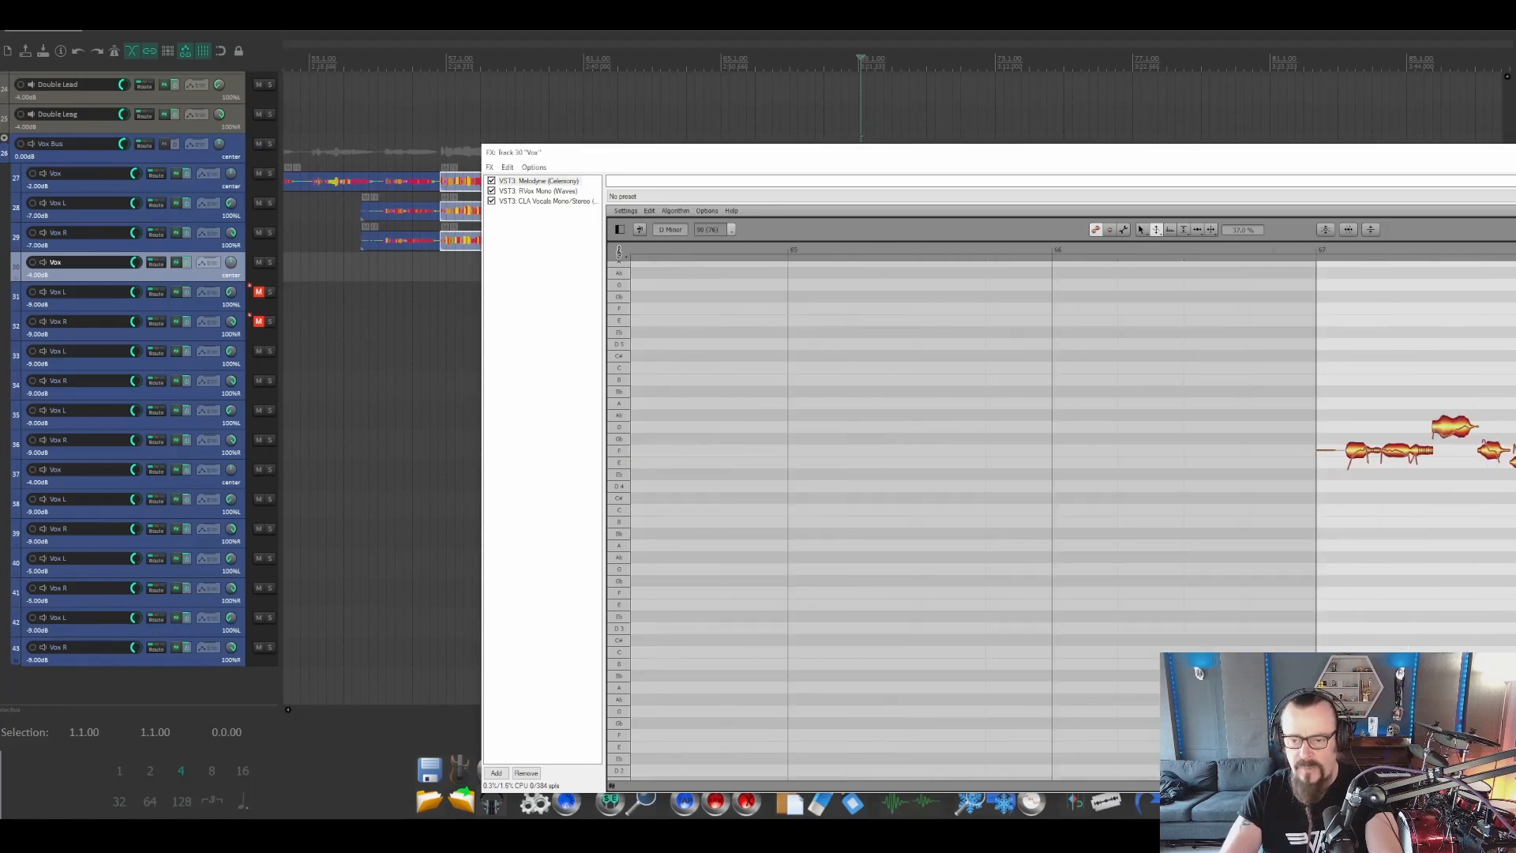
{"action": "scroll", "coordinate": [1067, 513], "scroll_direction": "right", "scroll_amount": 8}
{"action": "scroll", "coordinate": [1066, 513], "scroll_direction": "left", "scroll_amount": 4}
{"action": "scroll", "coordinate": [1066, 513], "scroll_direction": "right", "scroll_amount": 1}
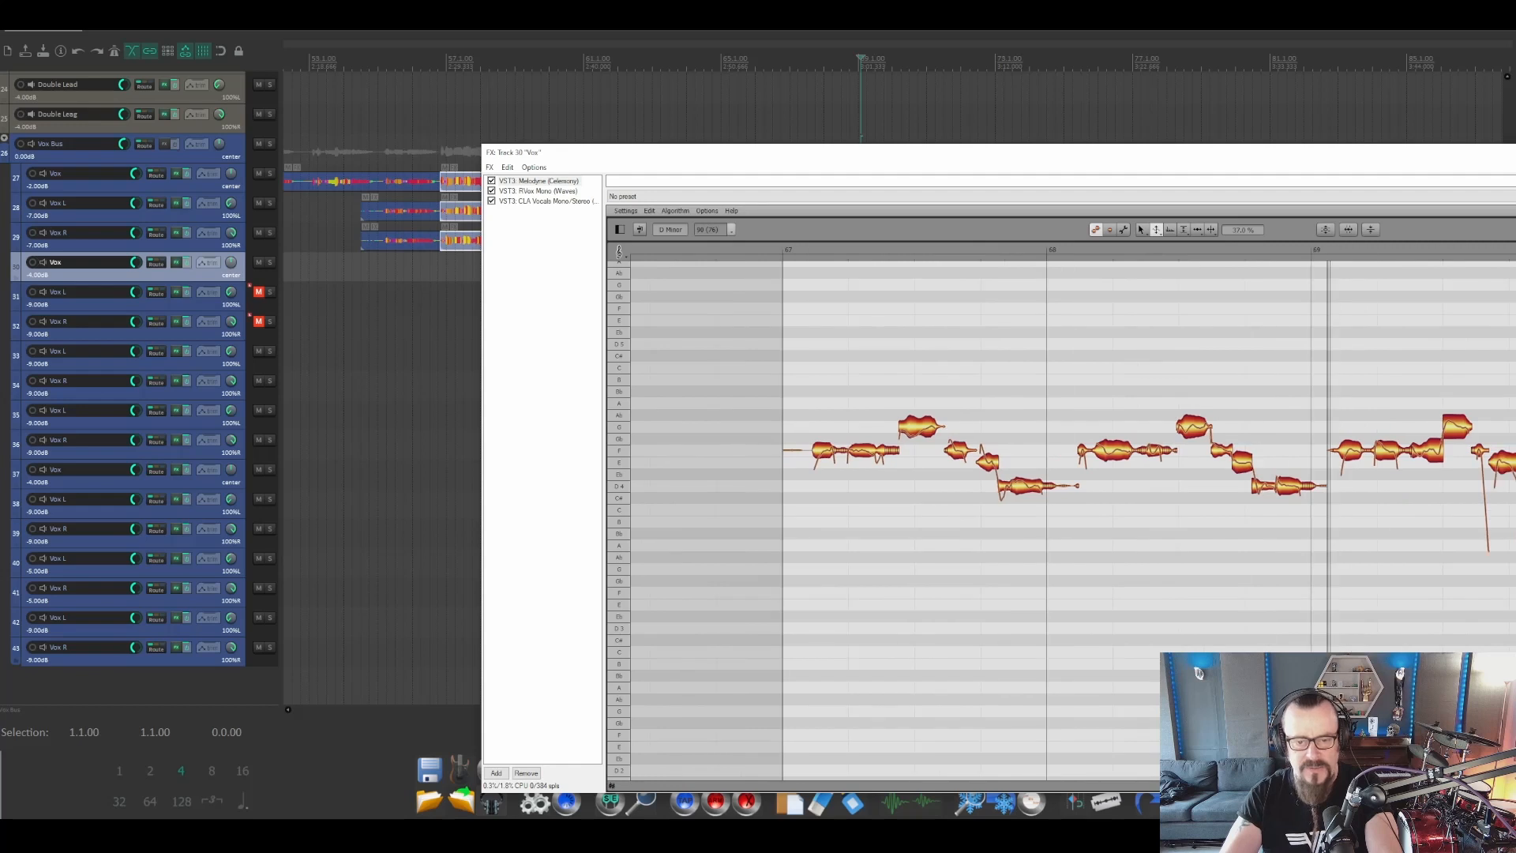
{"action": "left_click", "coordinate": [798, 251]}
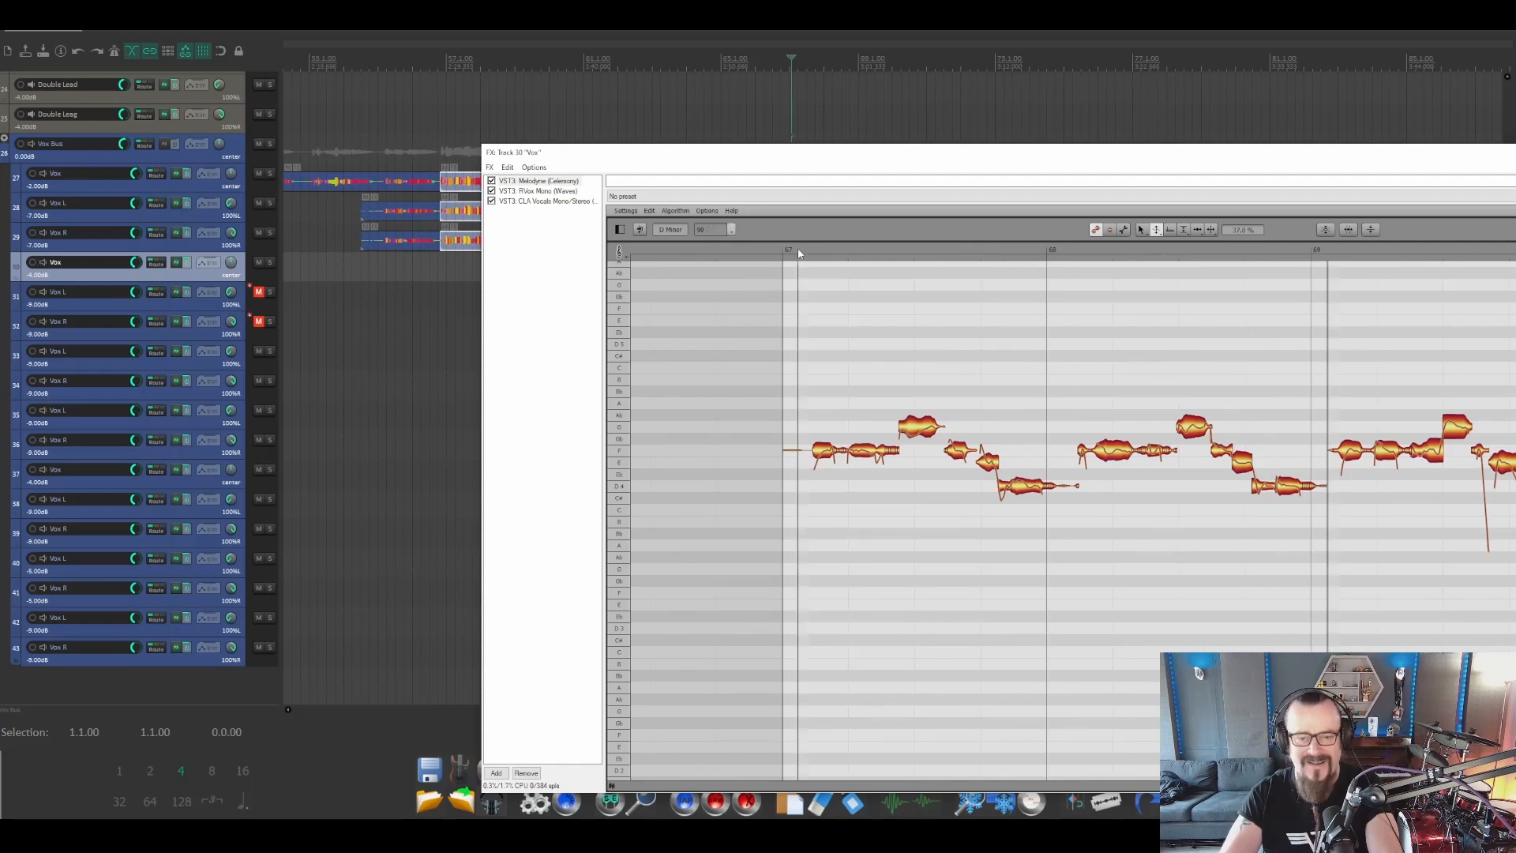
{"action": "key", "text": "space"}
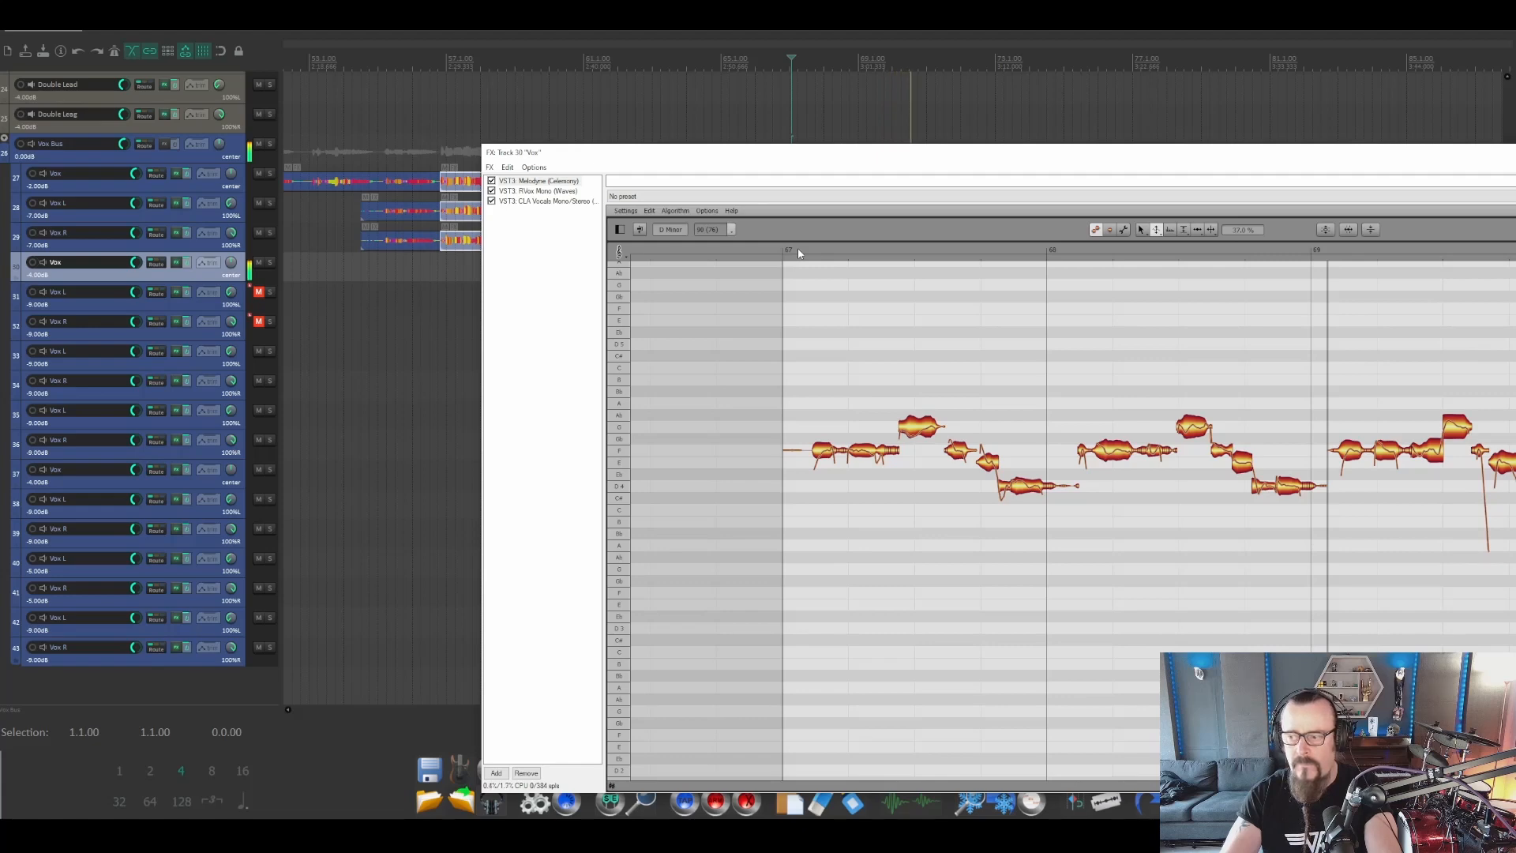
{"action": "key", "text": "space"}
Reposition the Melodyne window to show all three phrases and replay them from bar 67.
{"action": "left_click_drag", "start_coordinate": [941, 154], "coordinate": [577, 101]}
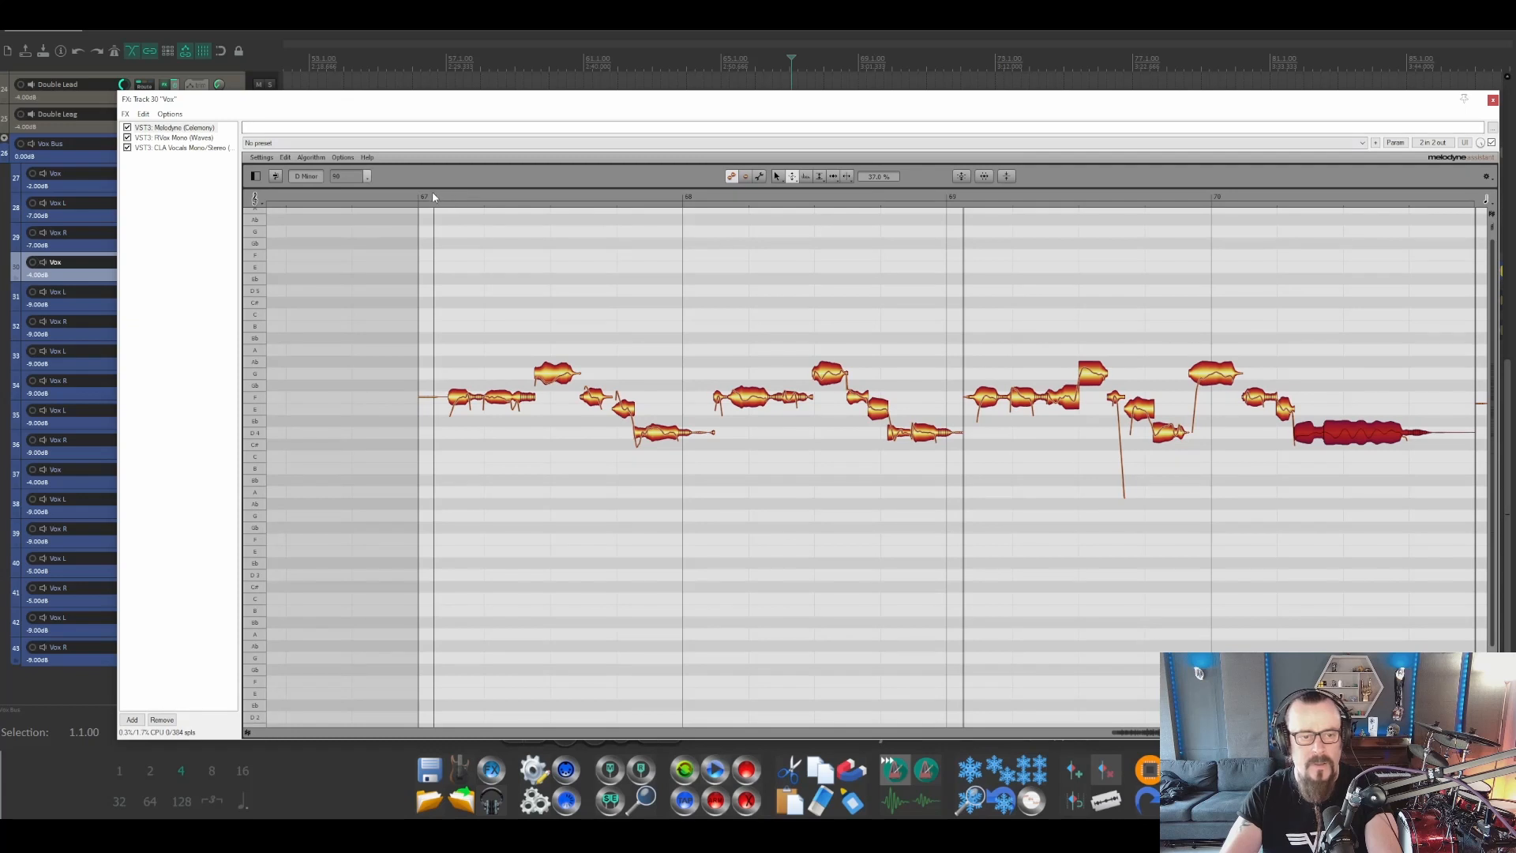
{"action": "key", "text": "space"}
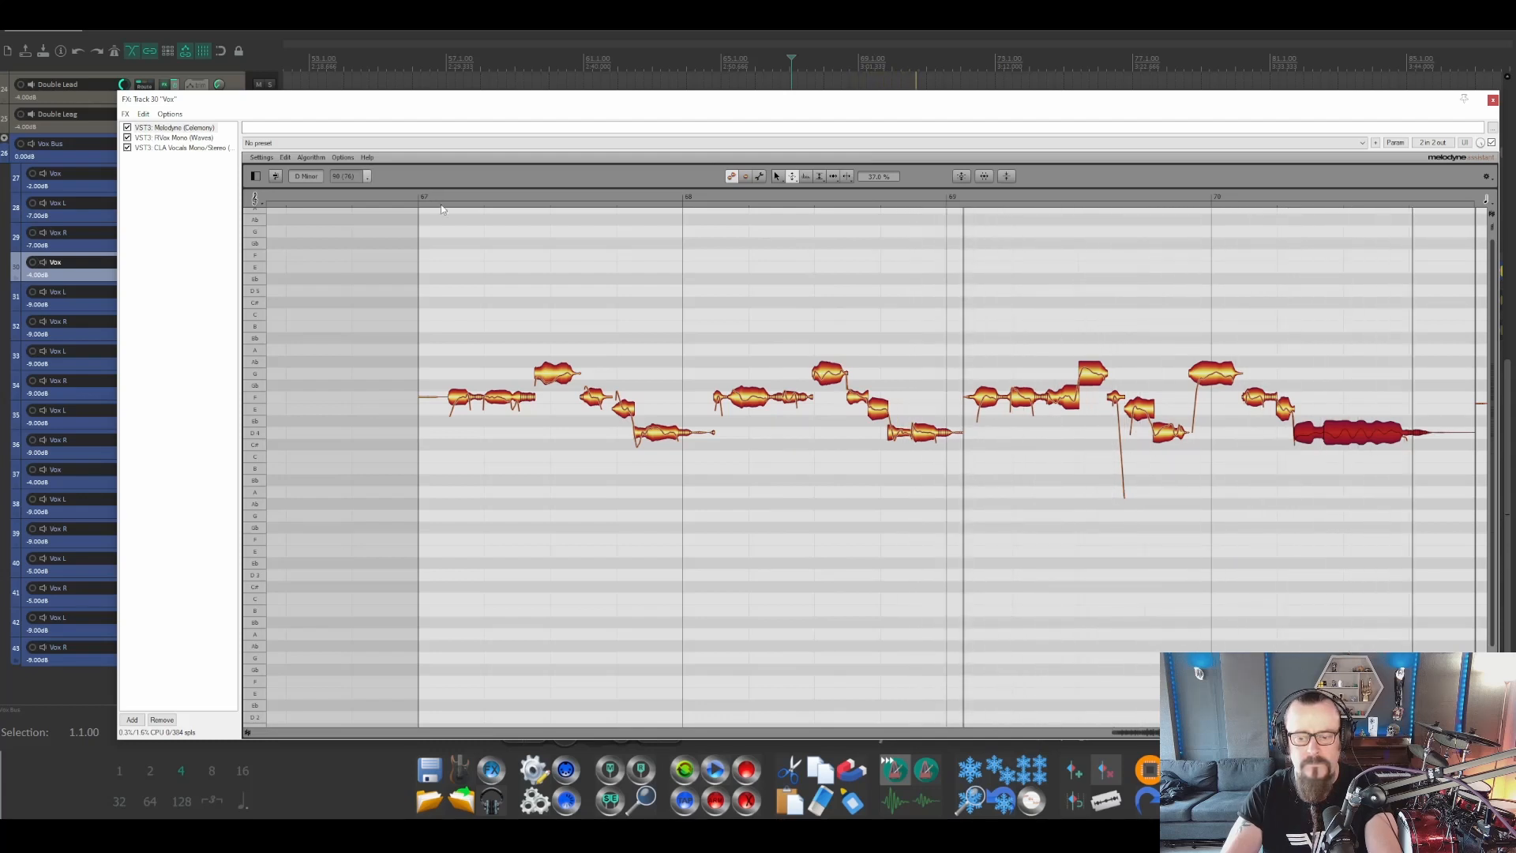
{"action": "key", "text": "space"}
{"action": "left_click_drag", "start_coordinate": [544, 105], "coordinate": [842, 123]}
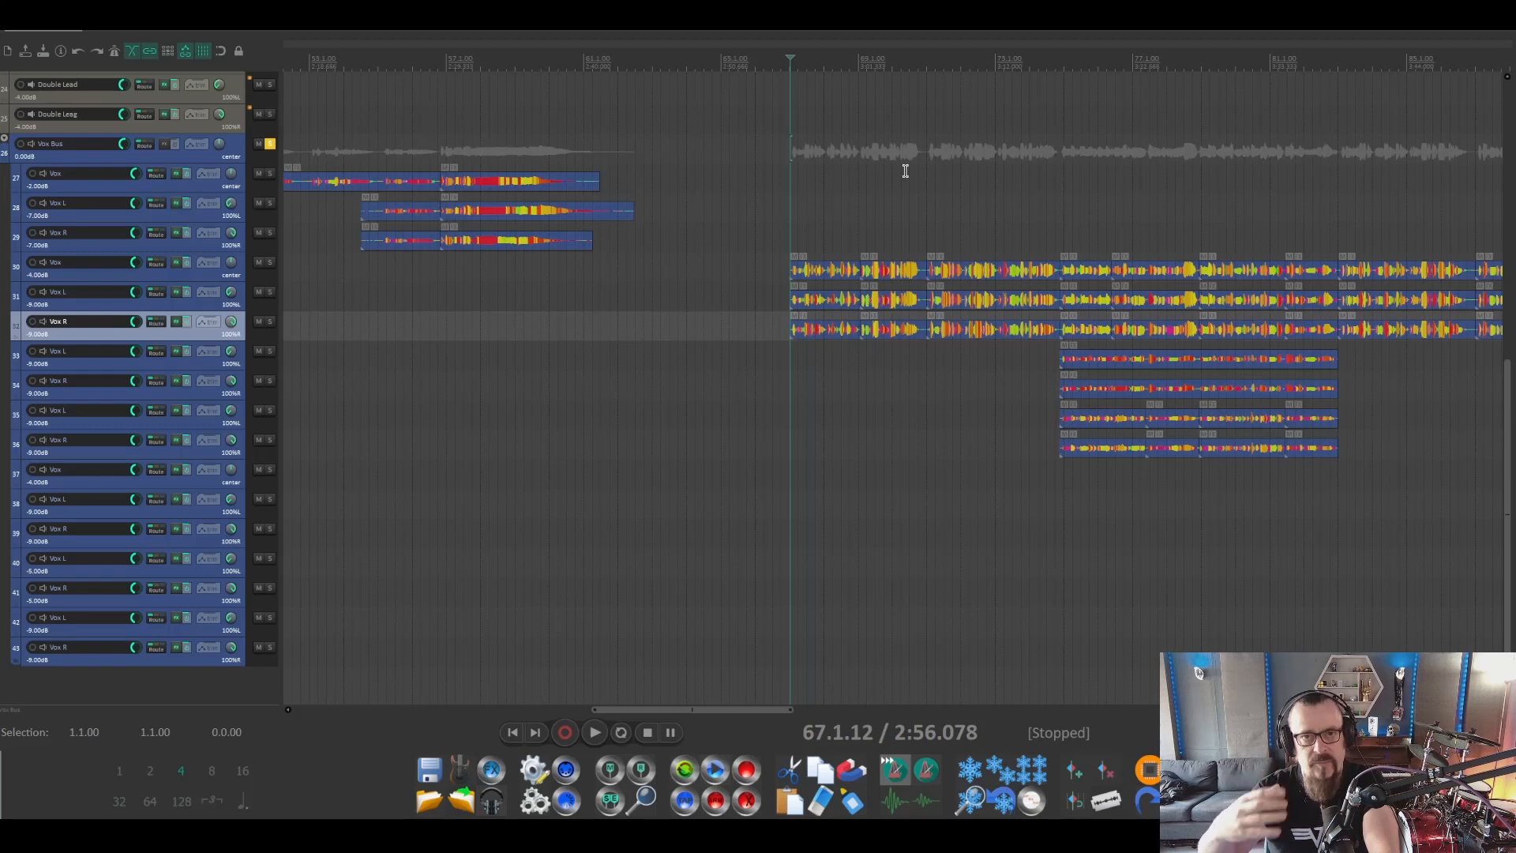
Compare the vocals from bar 67 up to bar 74 with the Vox Bus soloed and in the full mix.
{"action": "key", "text": "space"}
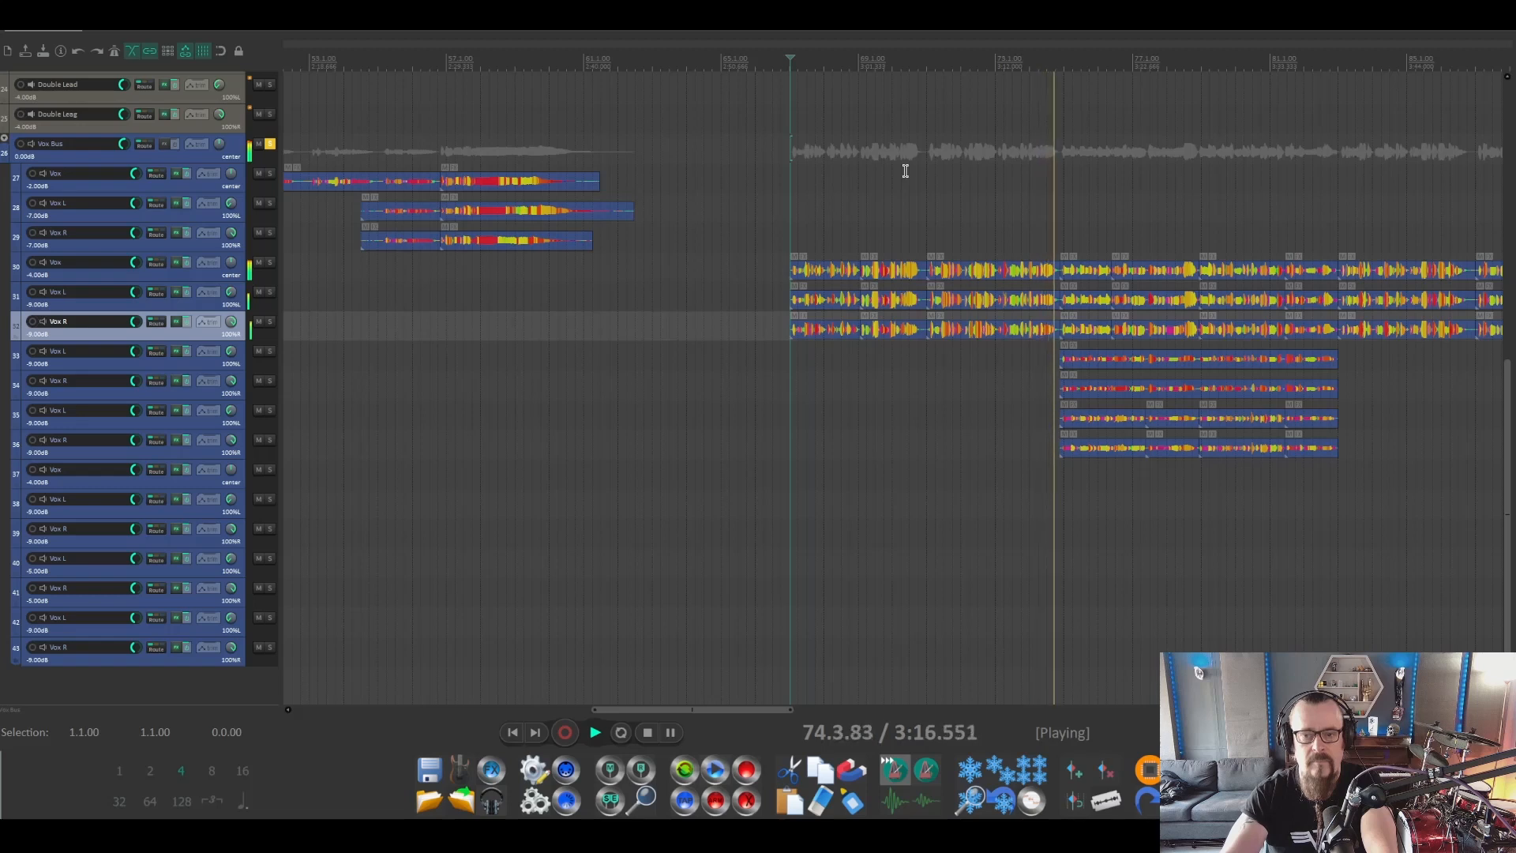
{"action": "key", "text": "space"}
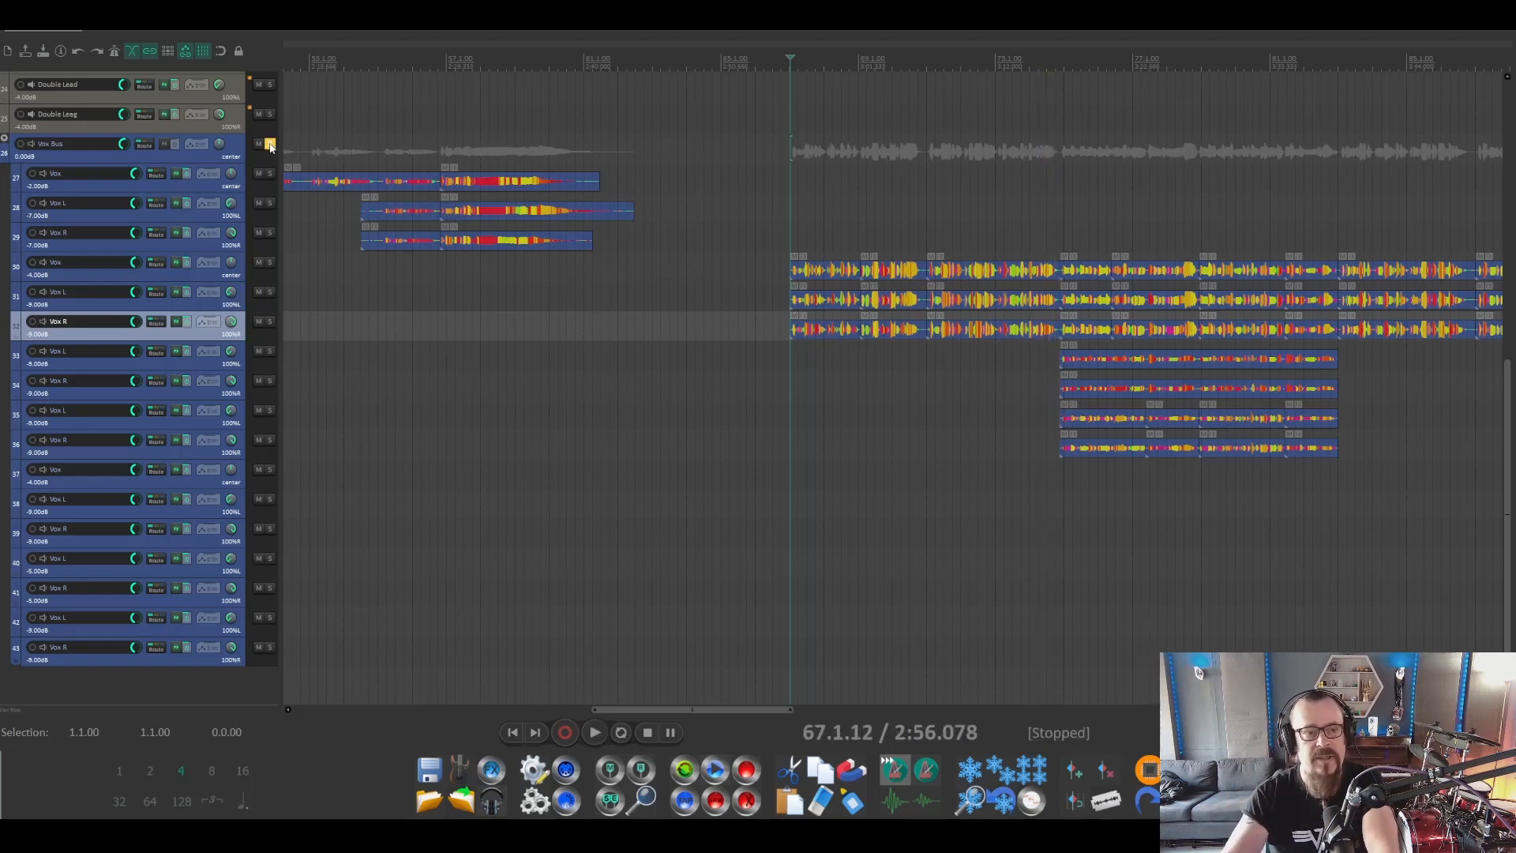
{"action": "key", "text": "space"}
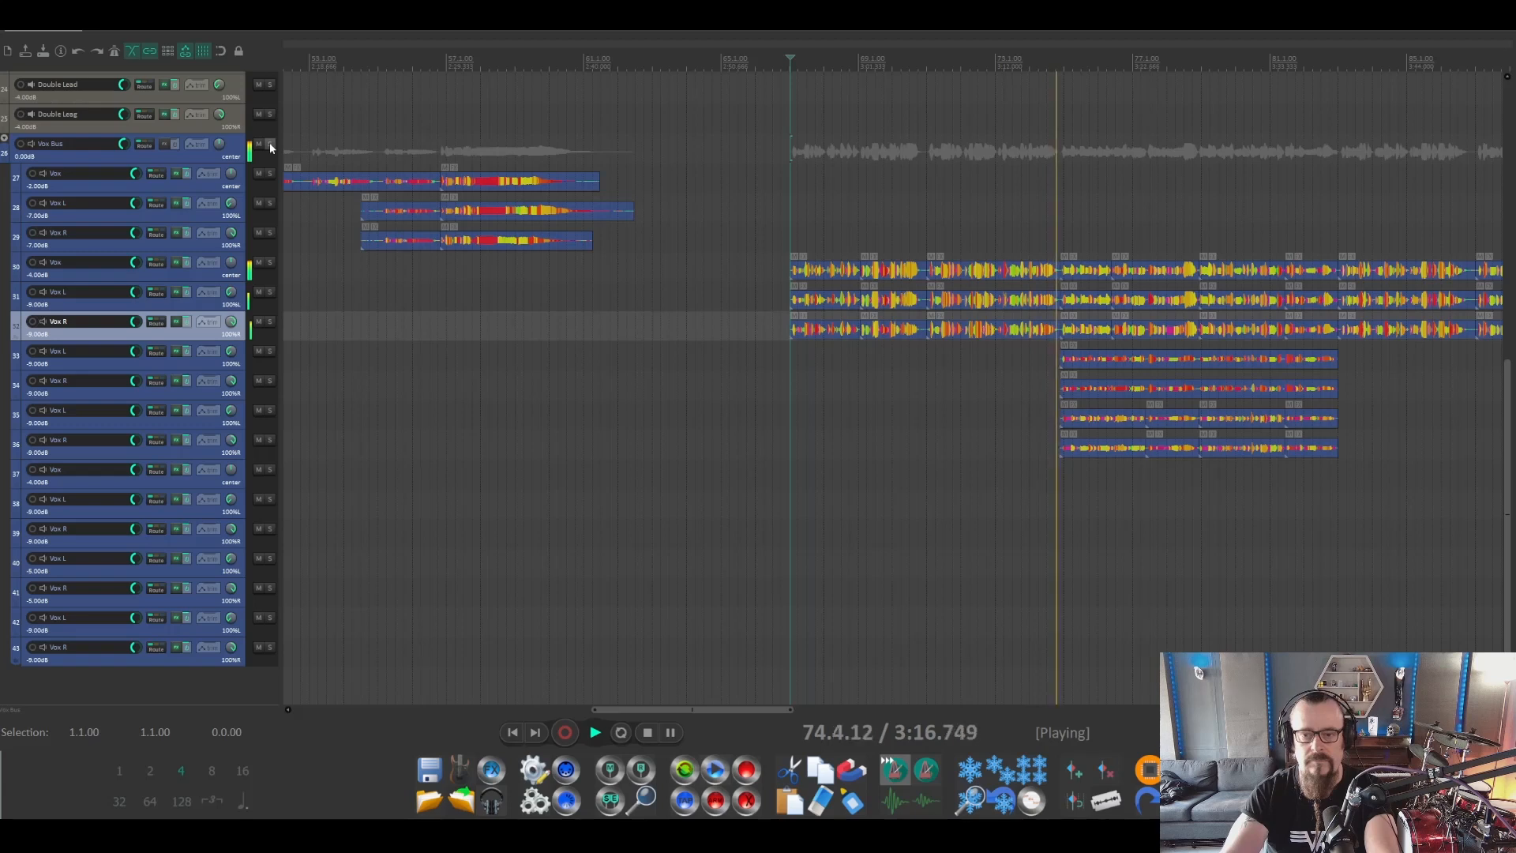
{"action": "key", "text": "space"}
Place the playback position just before the bar 75 section and audition it with the Vox Bus soloed.
{"action": "left_click_drag", "start_coordinate": [721, 715], "coordinate": [785, 713]}
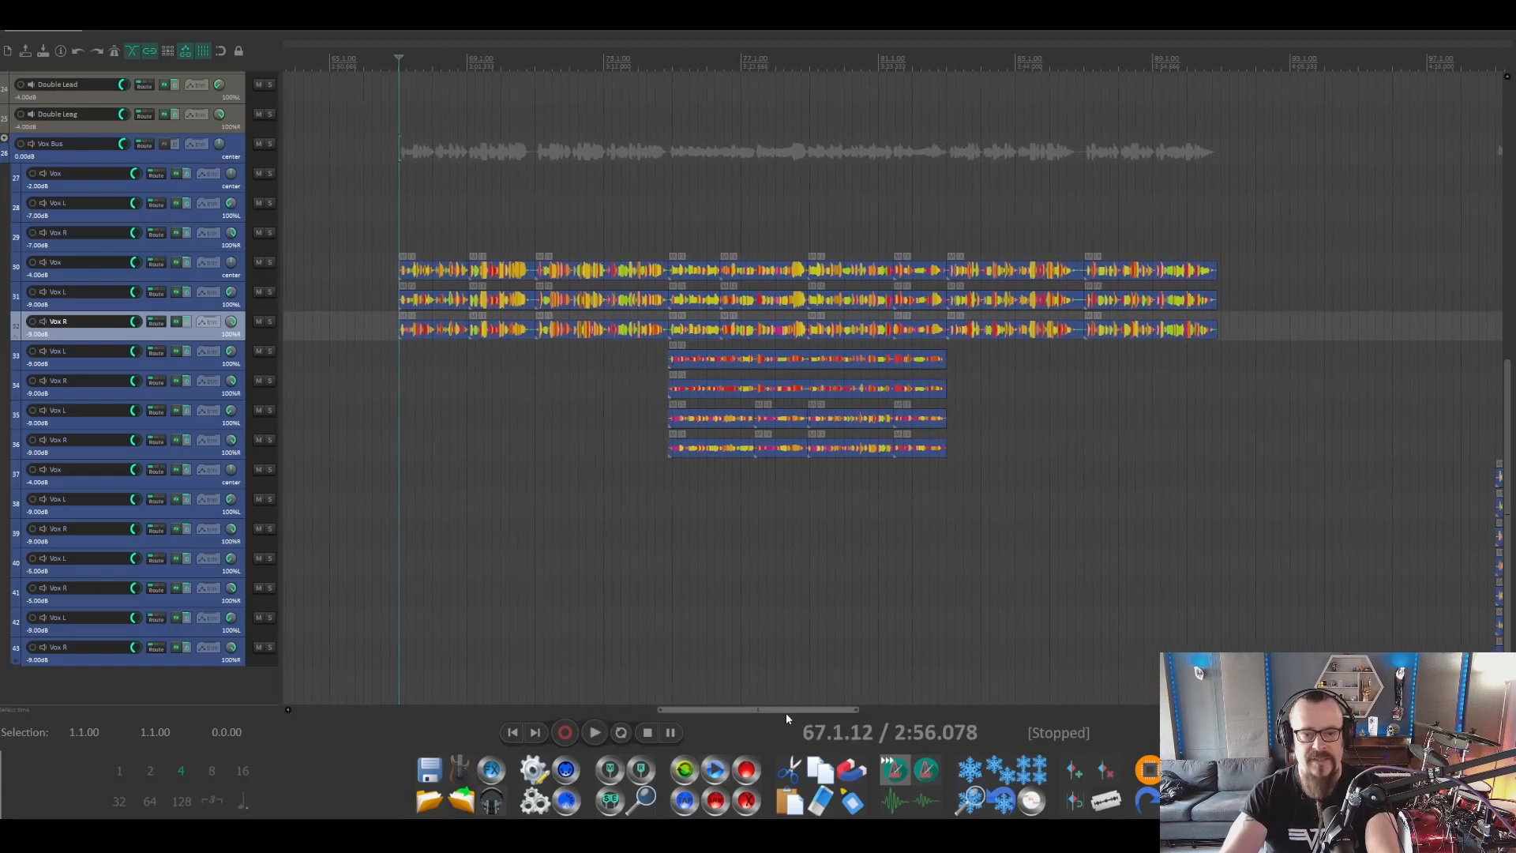
{"action": "left_click", "coordinate": [673, 69]}
{"action": "scroll", "coordinate": [674, 88], "scroll_direction": "up", "scroll_amount": 4}
{"action": "left_click", "coordinate": [643, 92]}
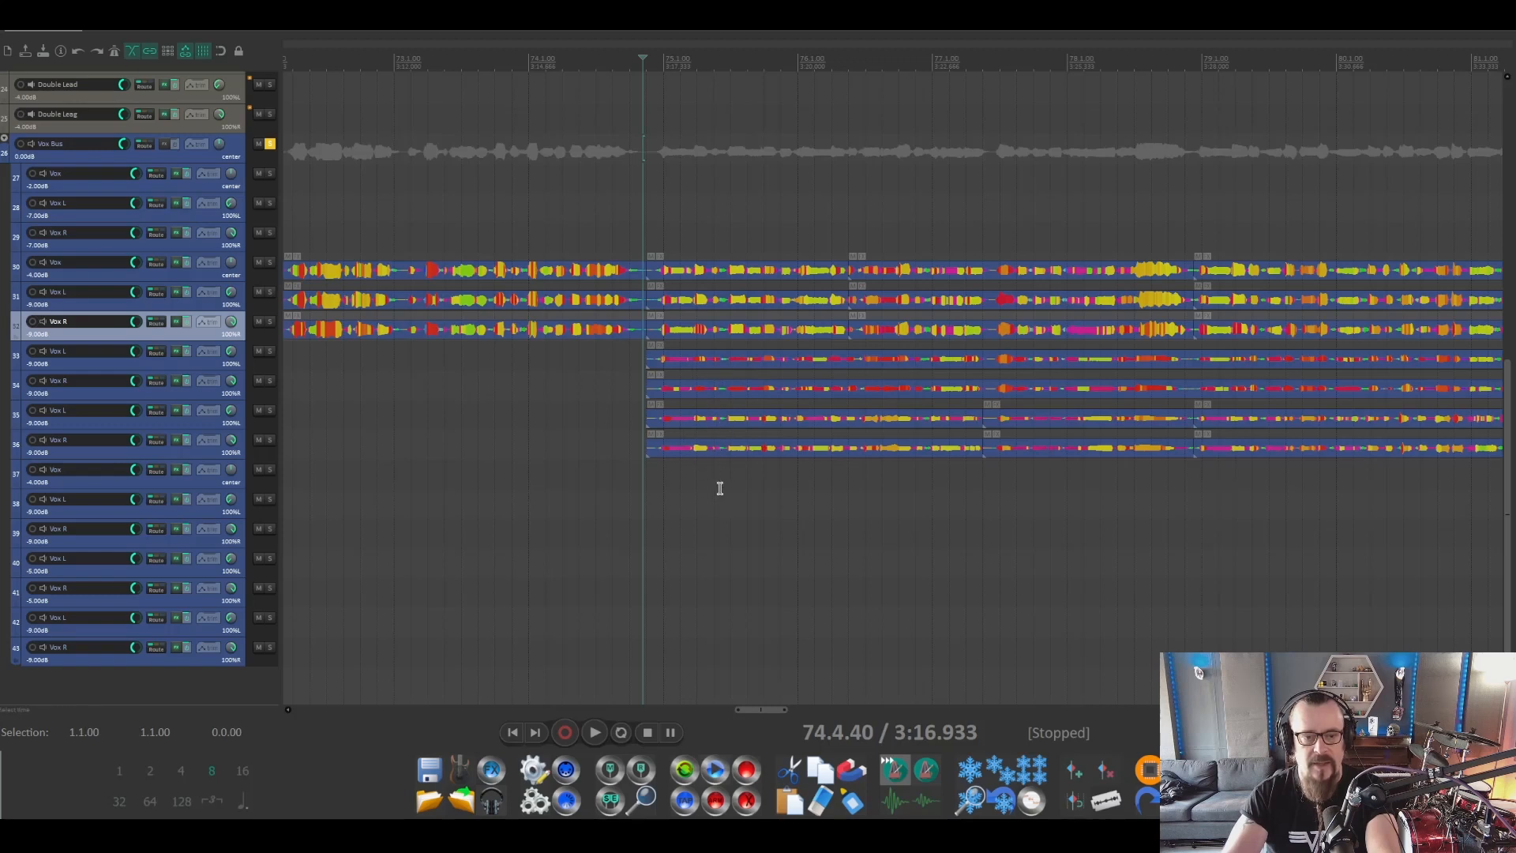
{"action": "key", "text": "space"}
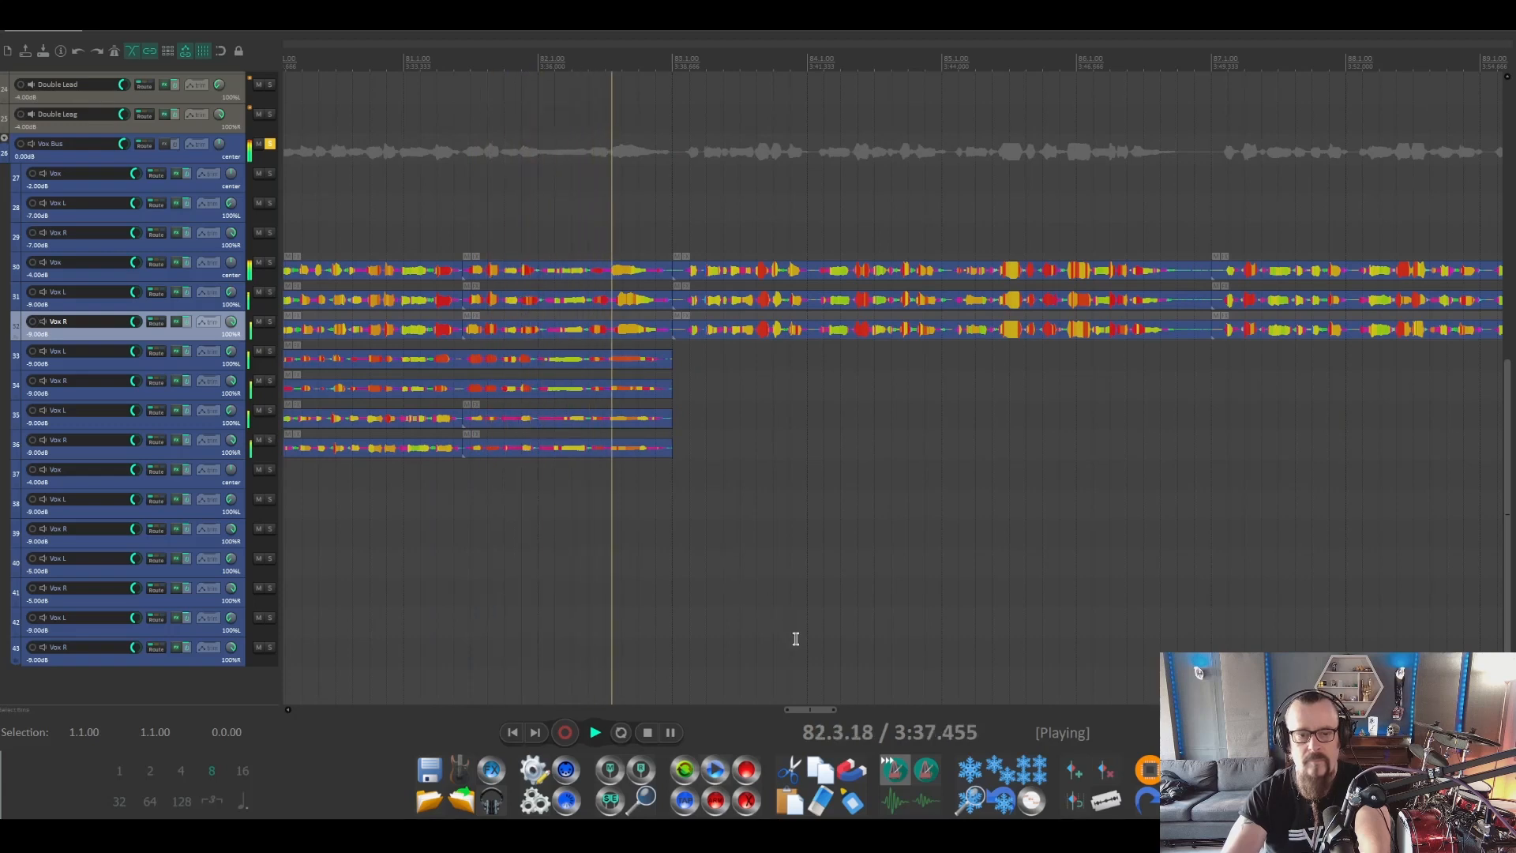
{"action": "key", "text": "space"}
In the soloed lead Vox's Melodyne editor, raise the short note at bar 75 about one semitone without pitch snapping, and audition it.
{"action": "left_click_drag", "start_coordinate": [812, 713], "coordinate": [760, 710]}
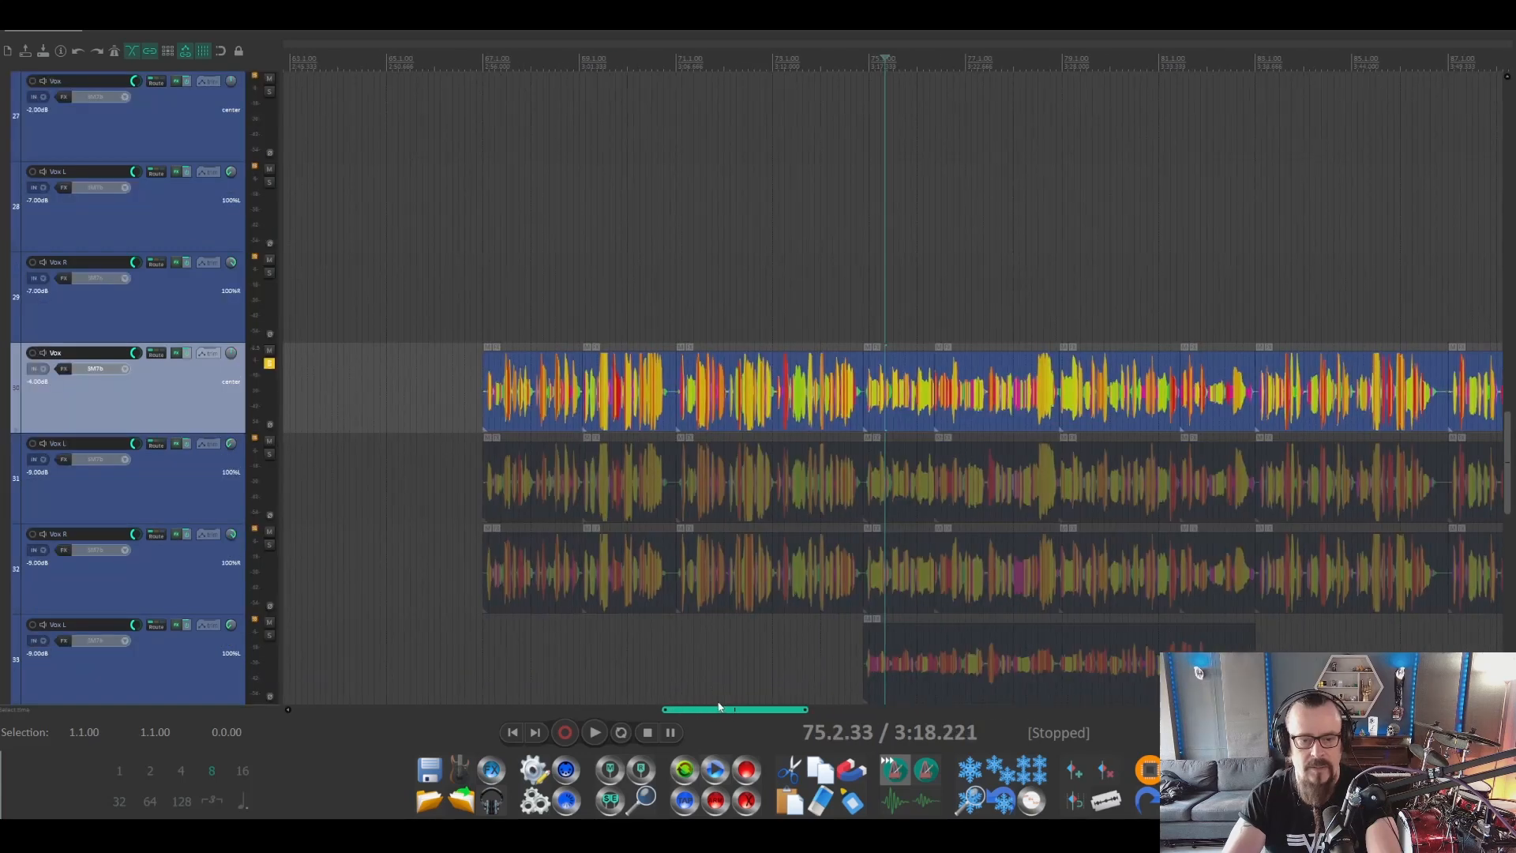
{"action": "left_click_drag", "start_coordinate": [720, 707], "coordinate": [727, 705]}
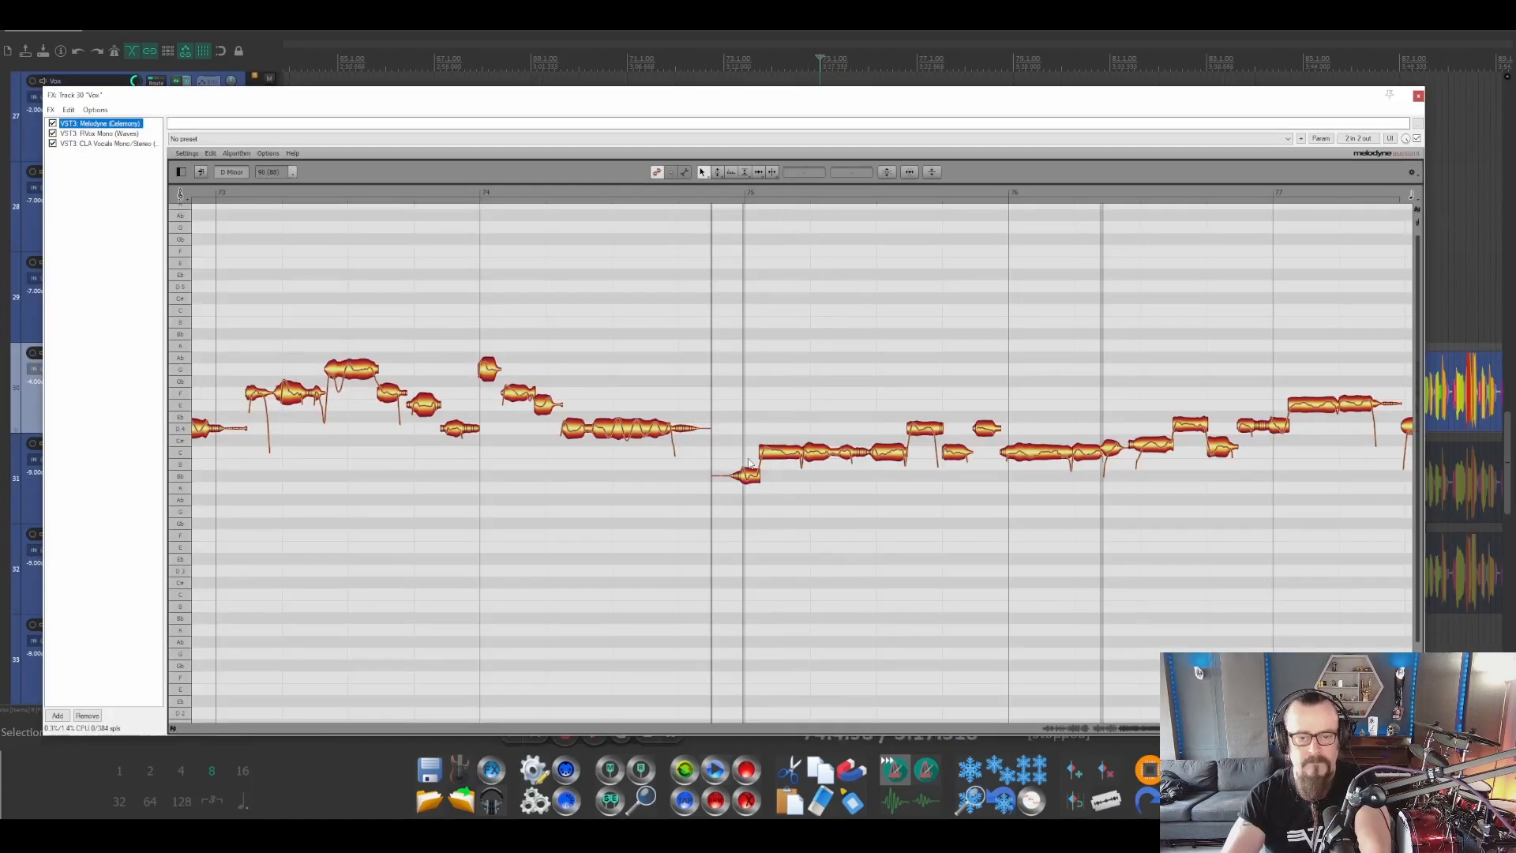
{"action": "left_click_drag", "start_coordinate": [1162, 728], "coordinate": [1151, 729]}
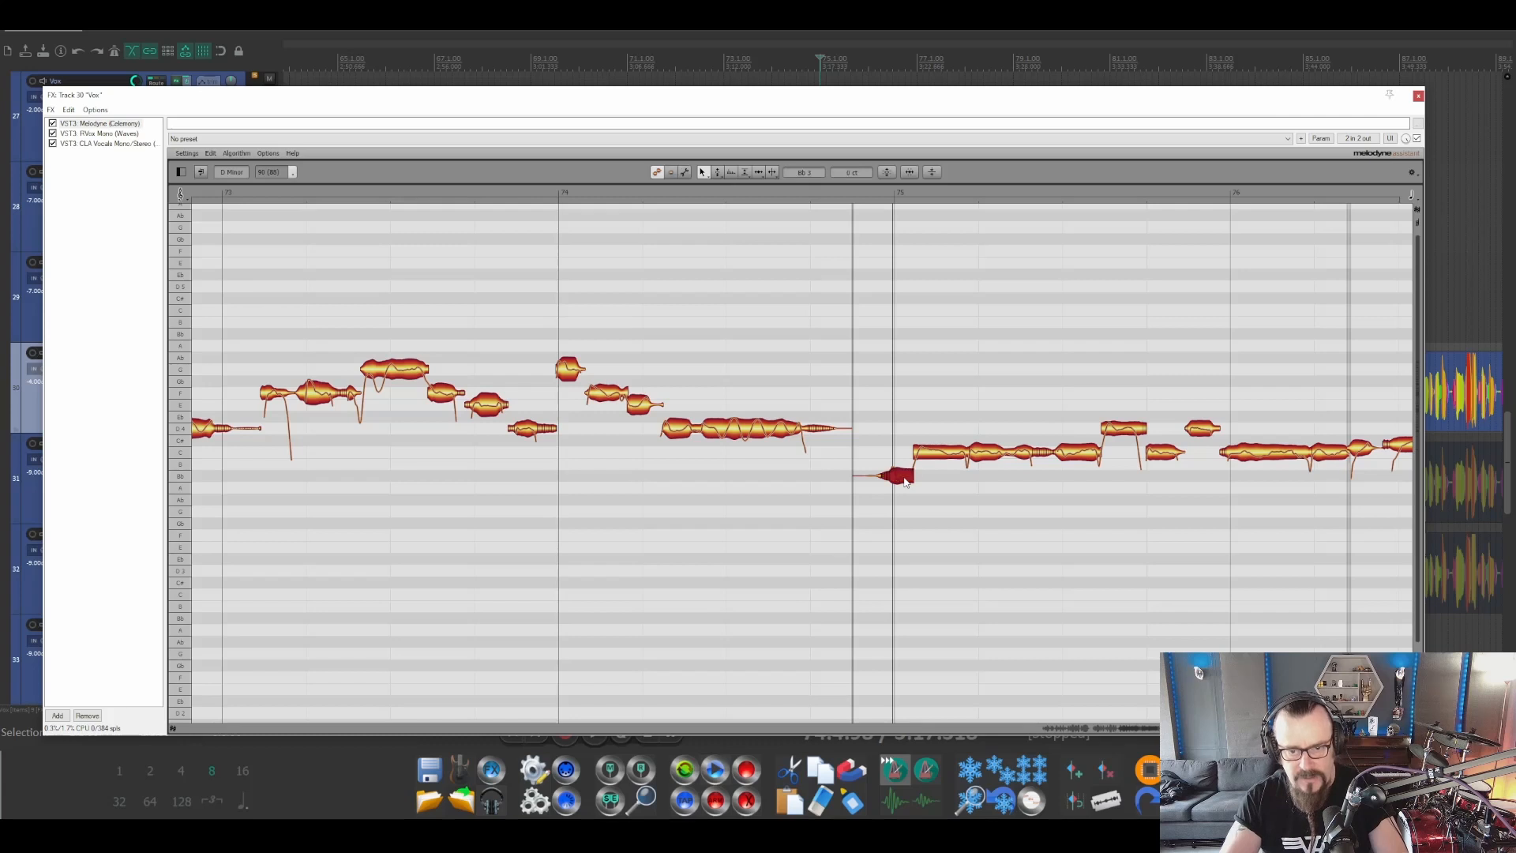
{"action": "left_click_drag", "start_coordinate": [905, 481], "coordinate": [907, 465]}
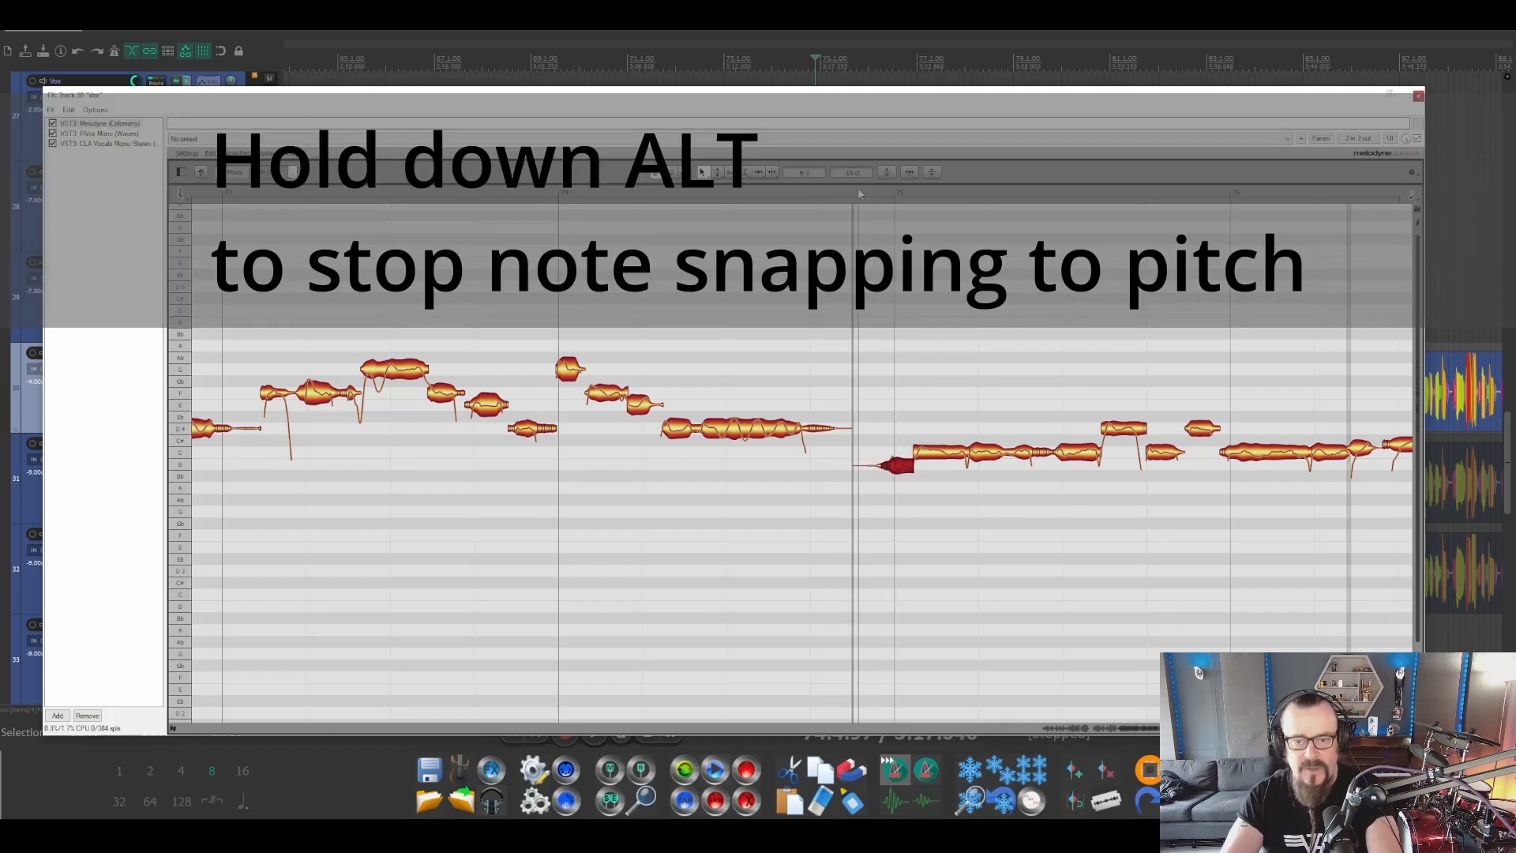
{"action": "key", "text": "space"}
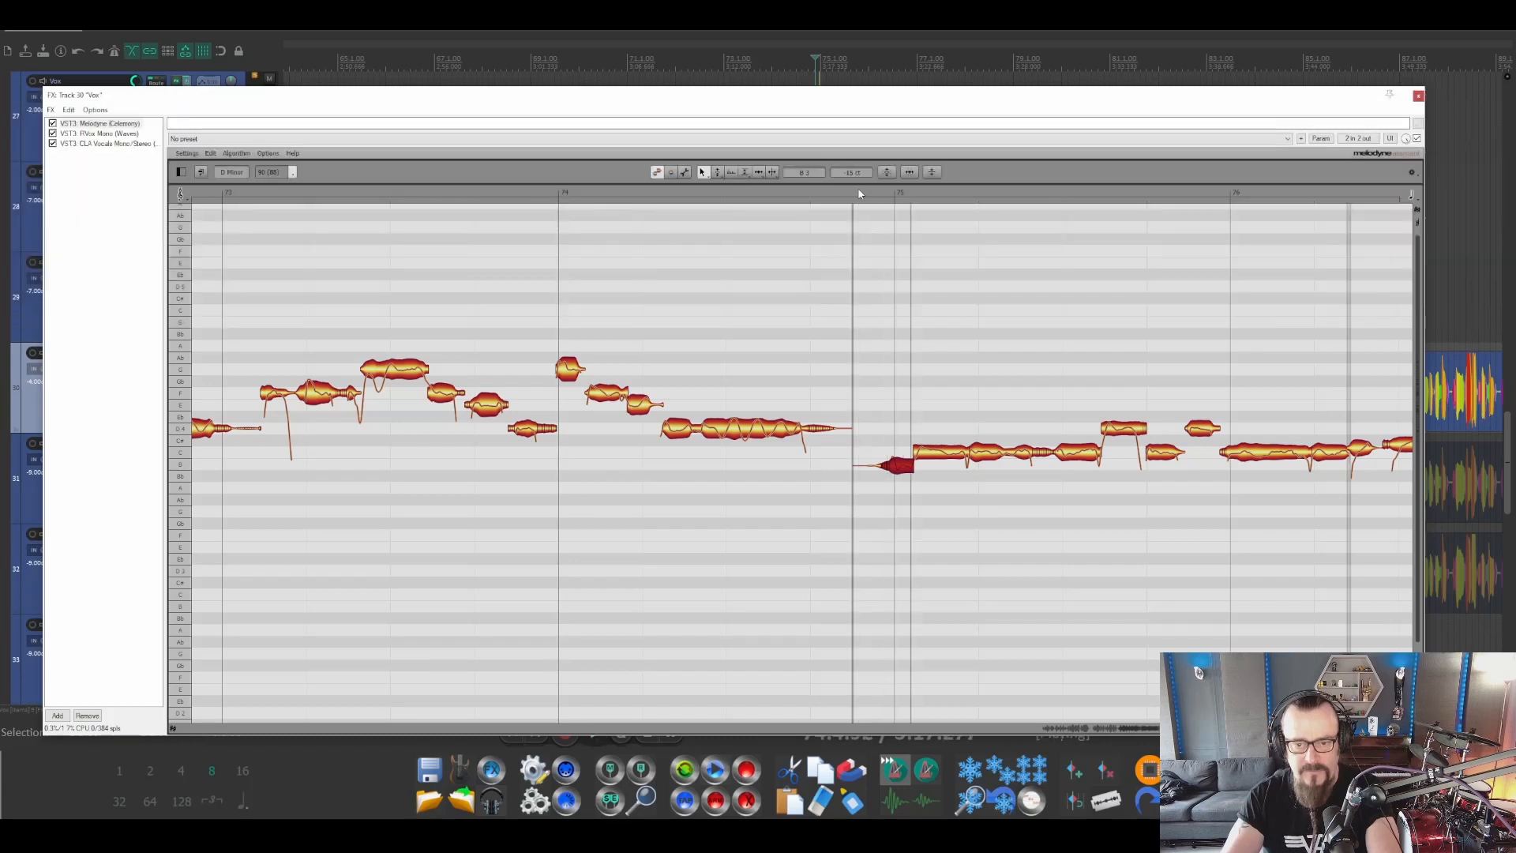
{"action": "key", "text": "space"}
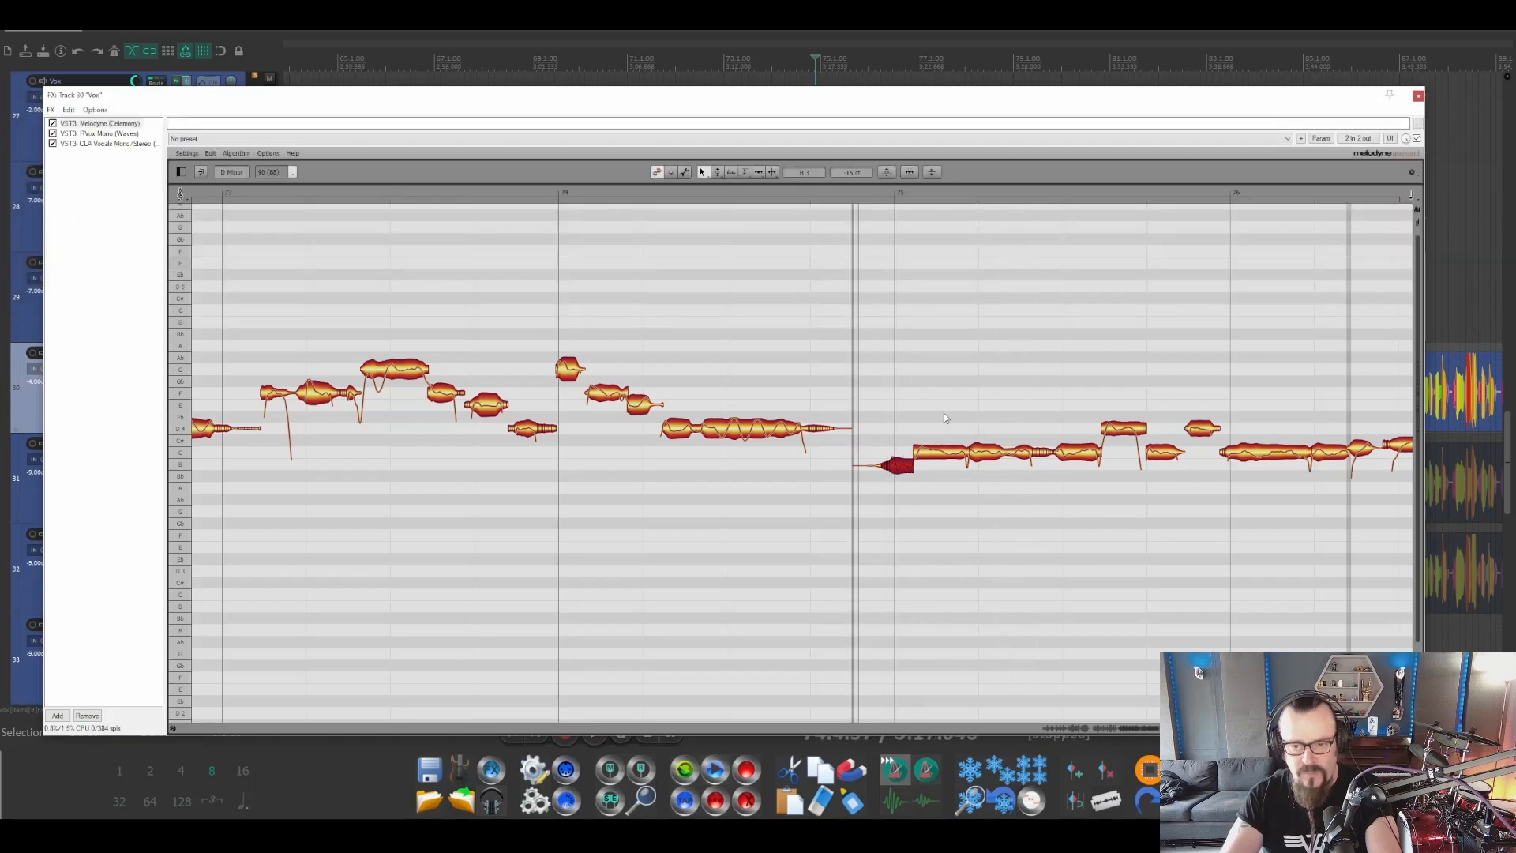
Snap the remaining notes of bars 75 and 76 to the nearest semitone, auditioning the passage.
{"action": "left_click_drag", "start_coordinate": [945, 414], "coordinate": [1303, 507]}
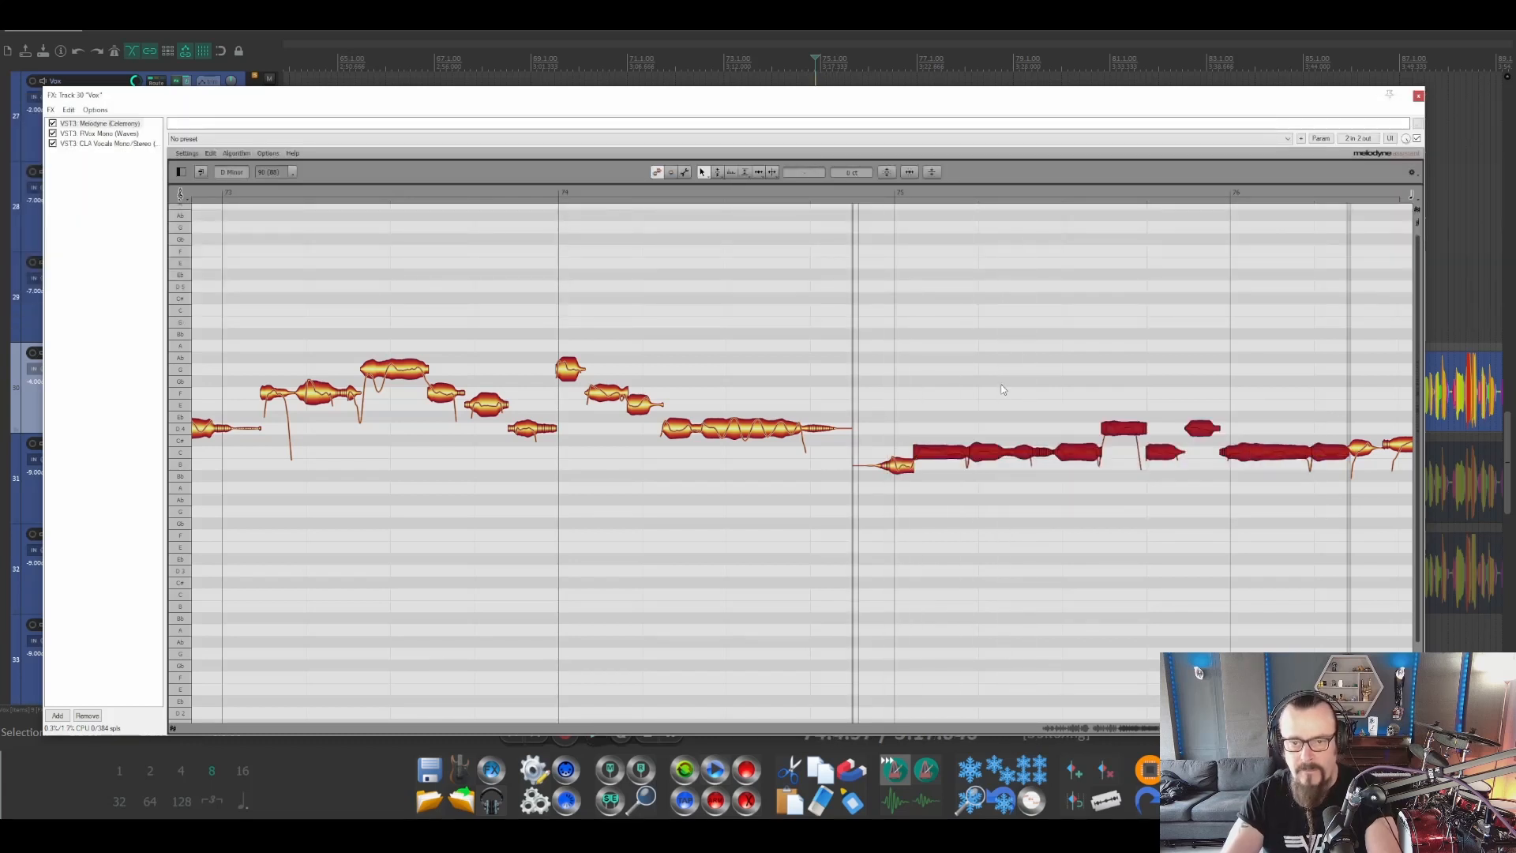
{"action": "key", "text": "space"}
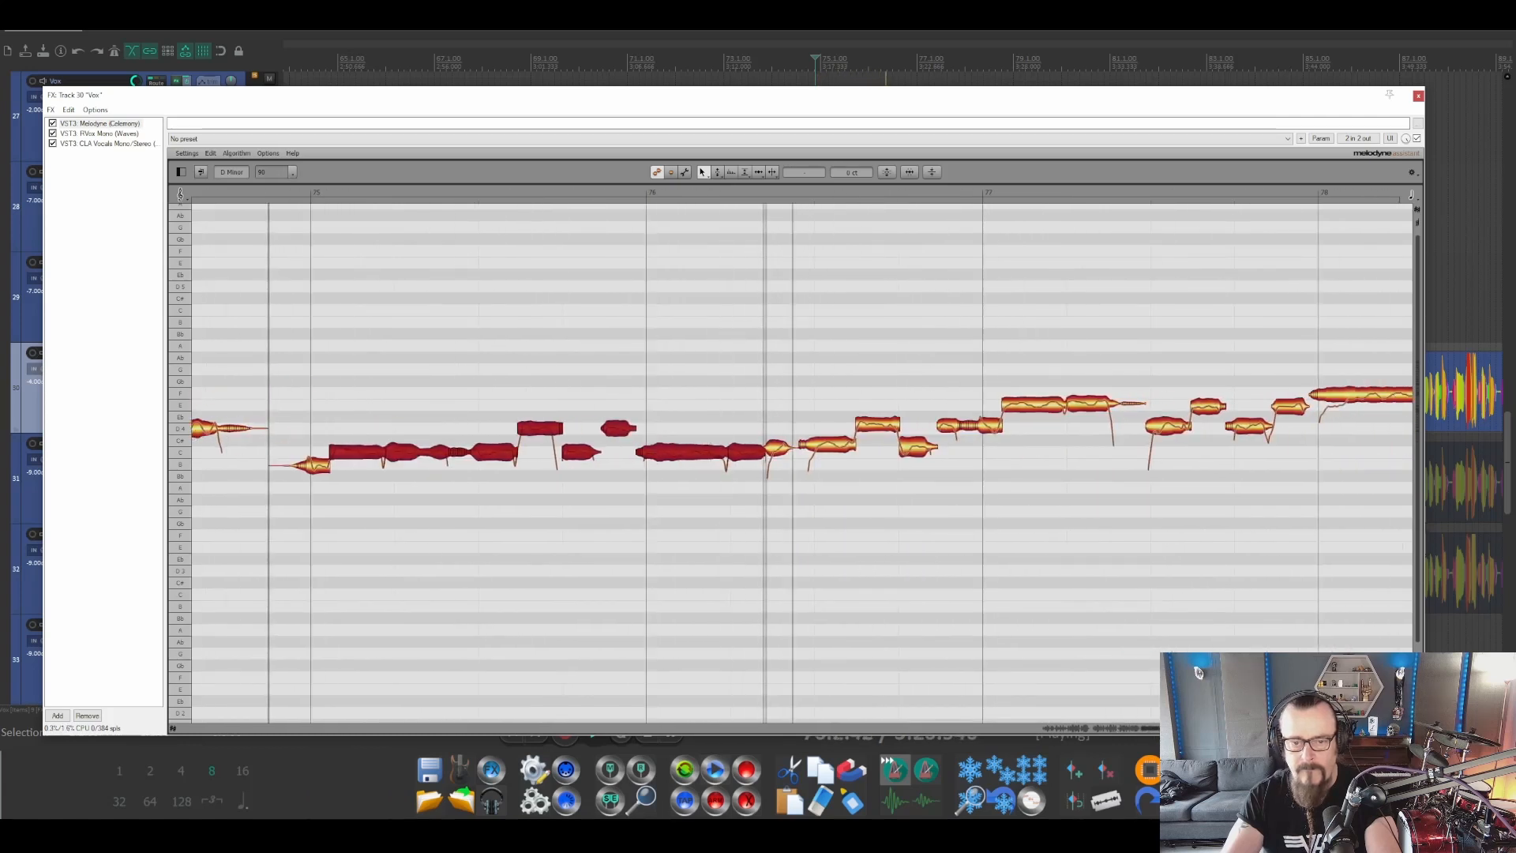
{"action": "left_click", "coordinate": [790, 406]}
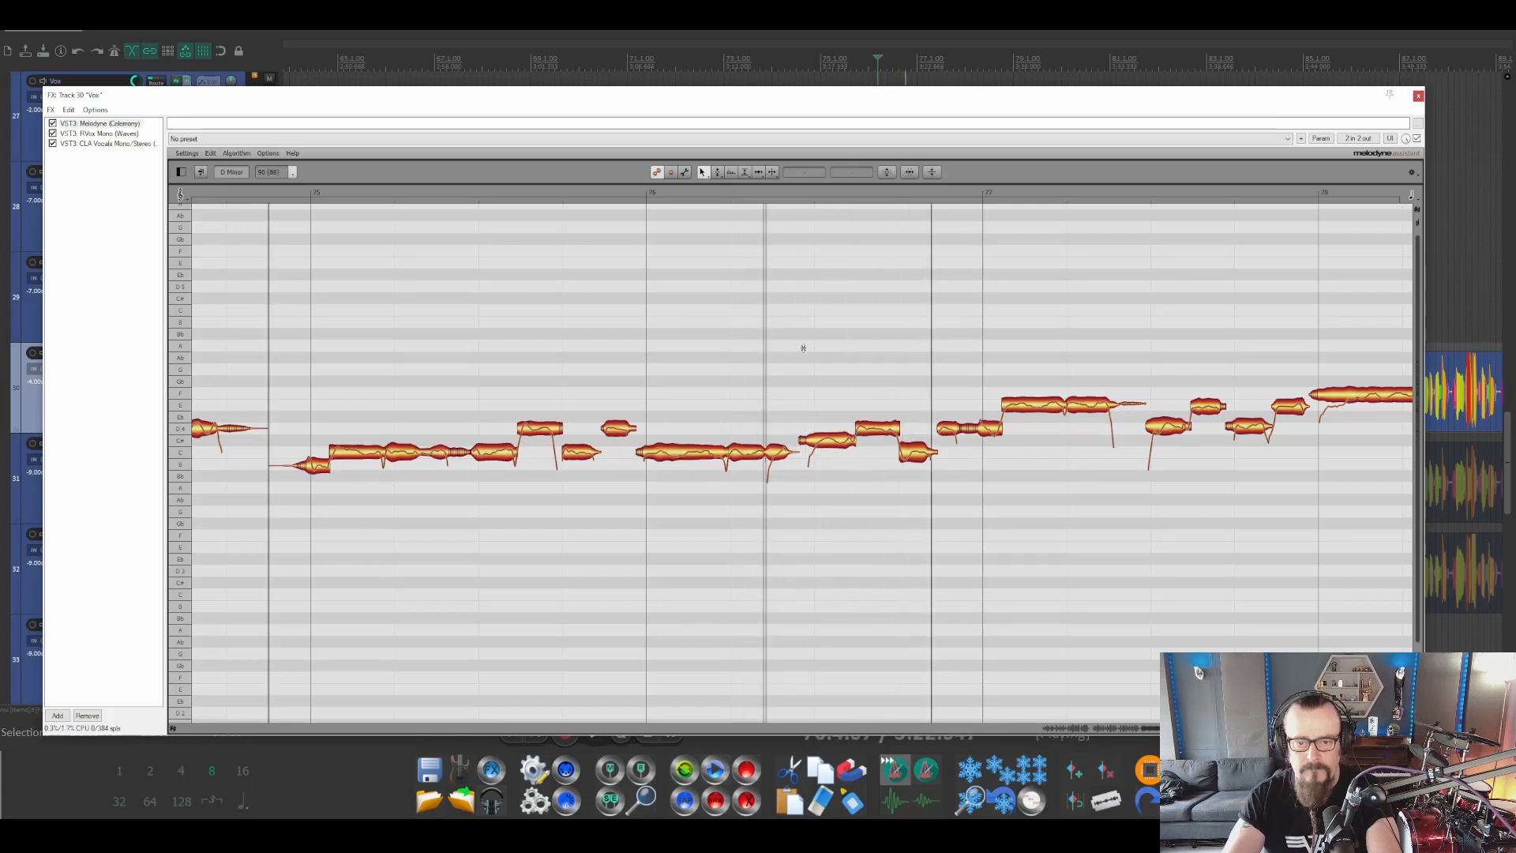
{"action": "key", "text": "space"}
Lower the note in the second half of bar 76 to C, reduce pitch modulation on the short note before bar 77, and audition.
{"action": "left_click", "coordinate": [832, 451]}
{"action": "key", "text": "space"}
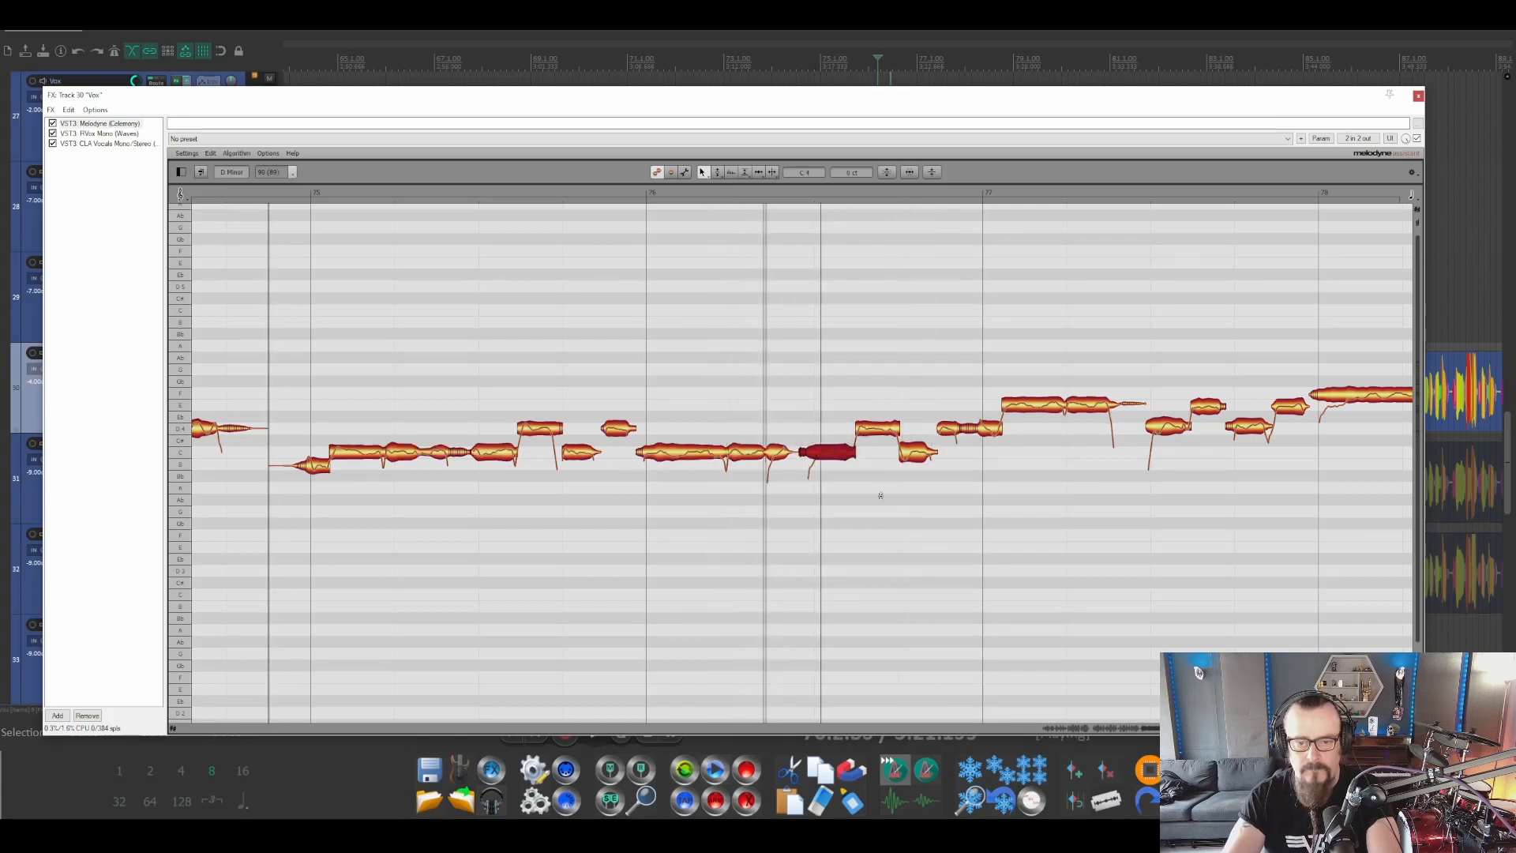
{"action": "key", "text": "space"}
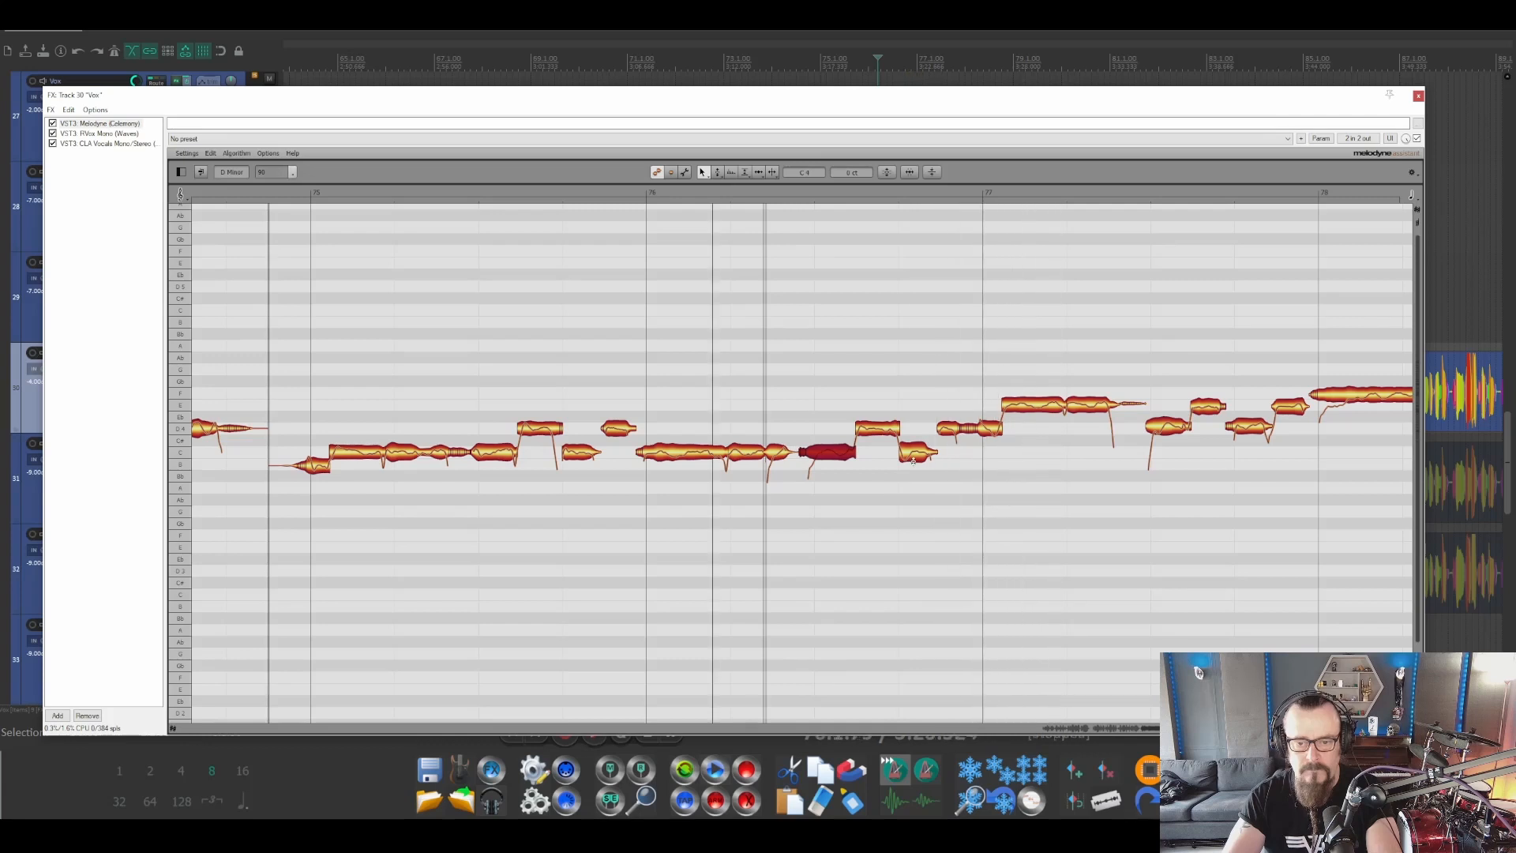
{"action": "left_click", "coordinate": [916, 454]}
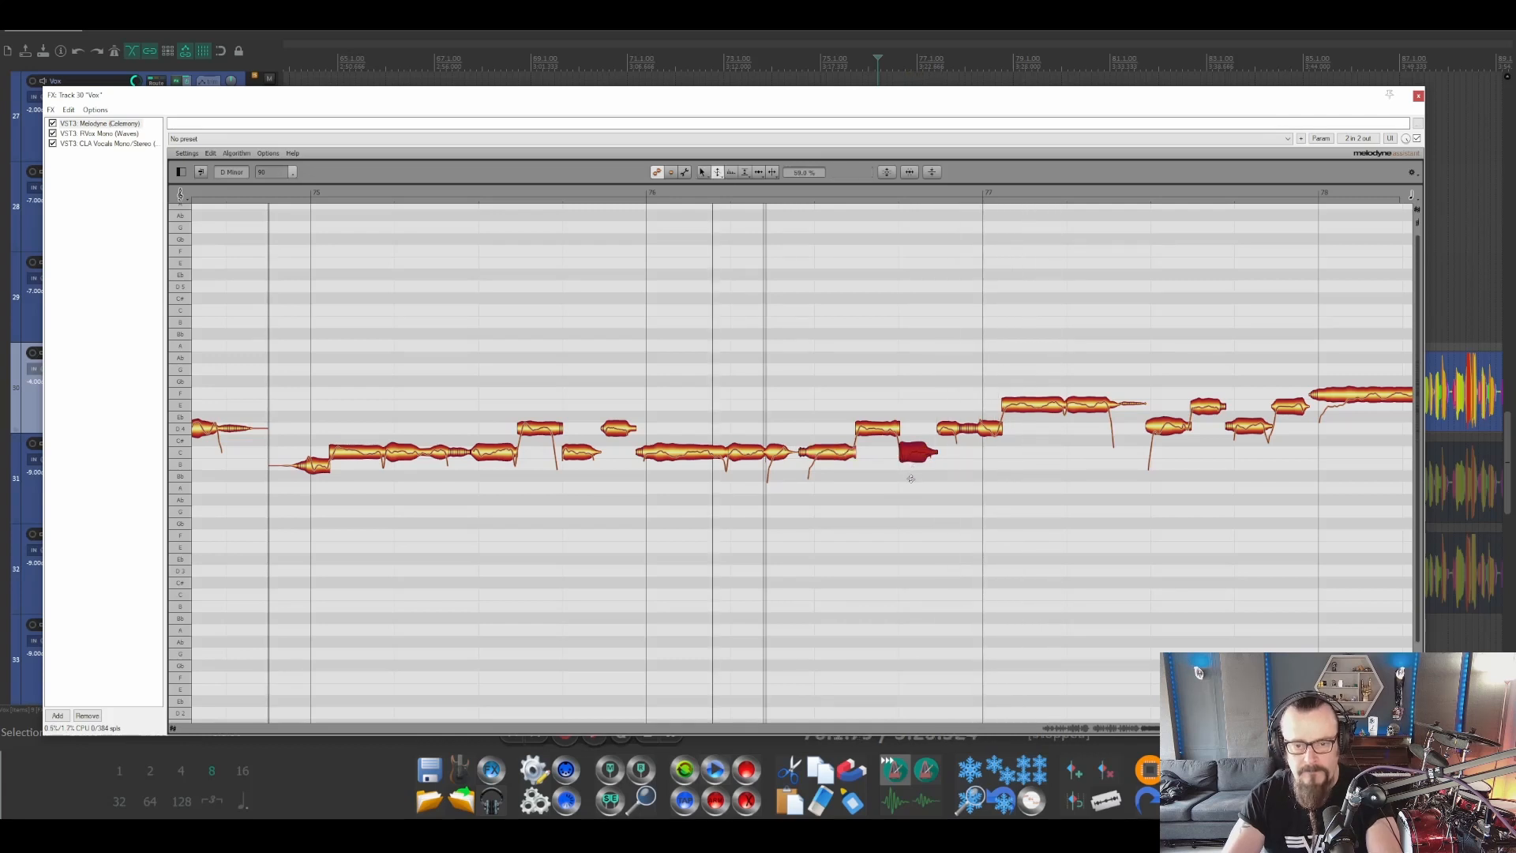
{"action": "key", "text": "space"}
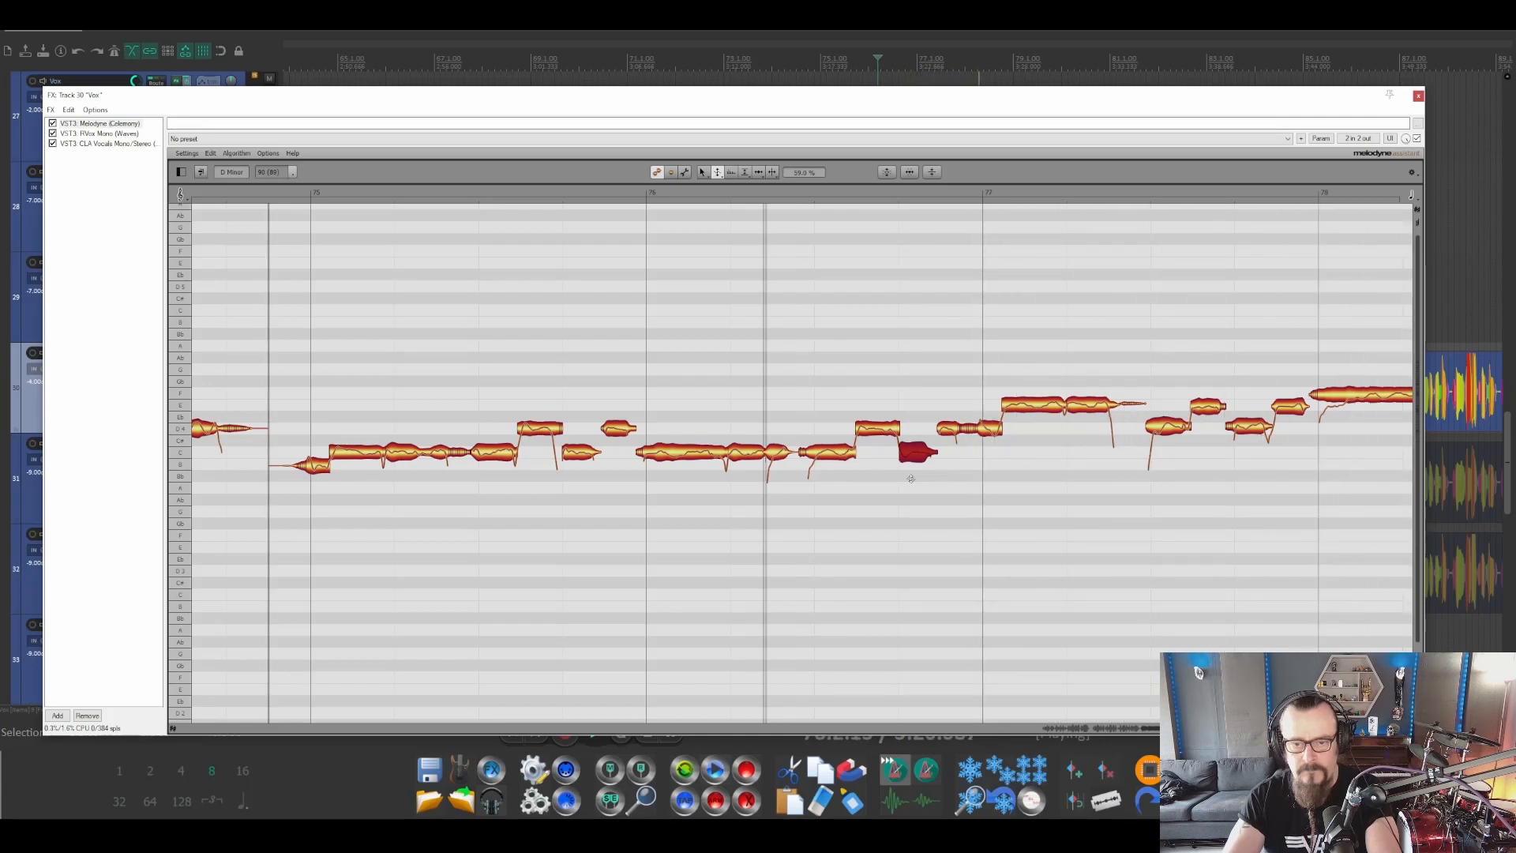
Audition from the middle of bar 77 and reduce the pitch modulation of the sustained note in bar 78 to about 37%.
{"action": "double_click", "coordinate": [618, 191]}
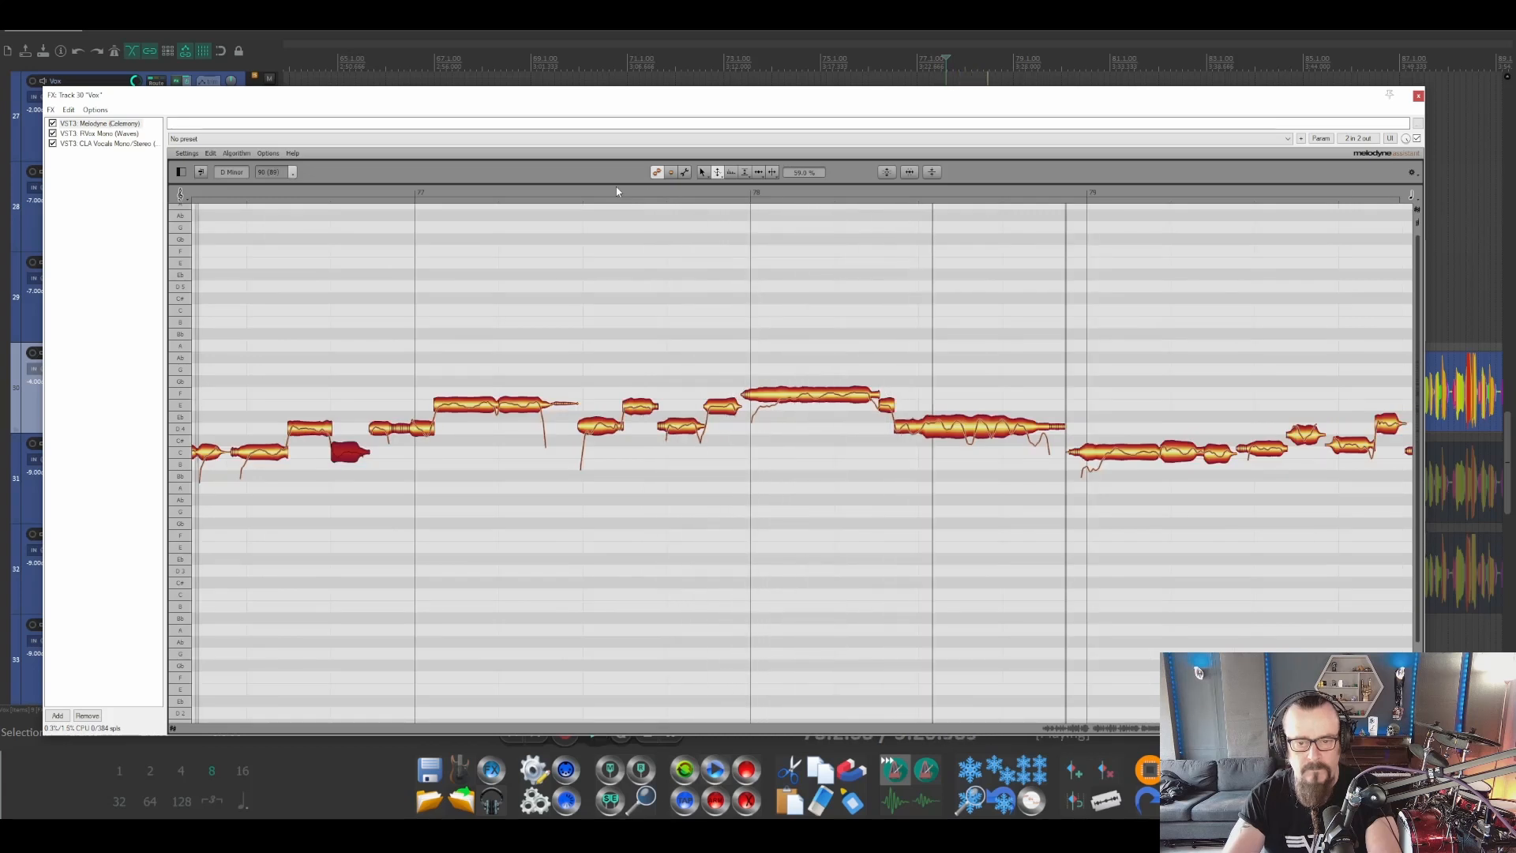
{"action": "key", "text": "space"}
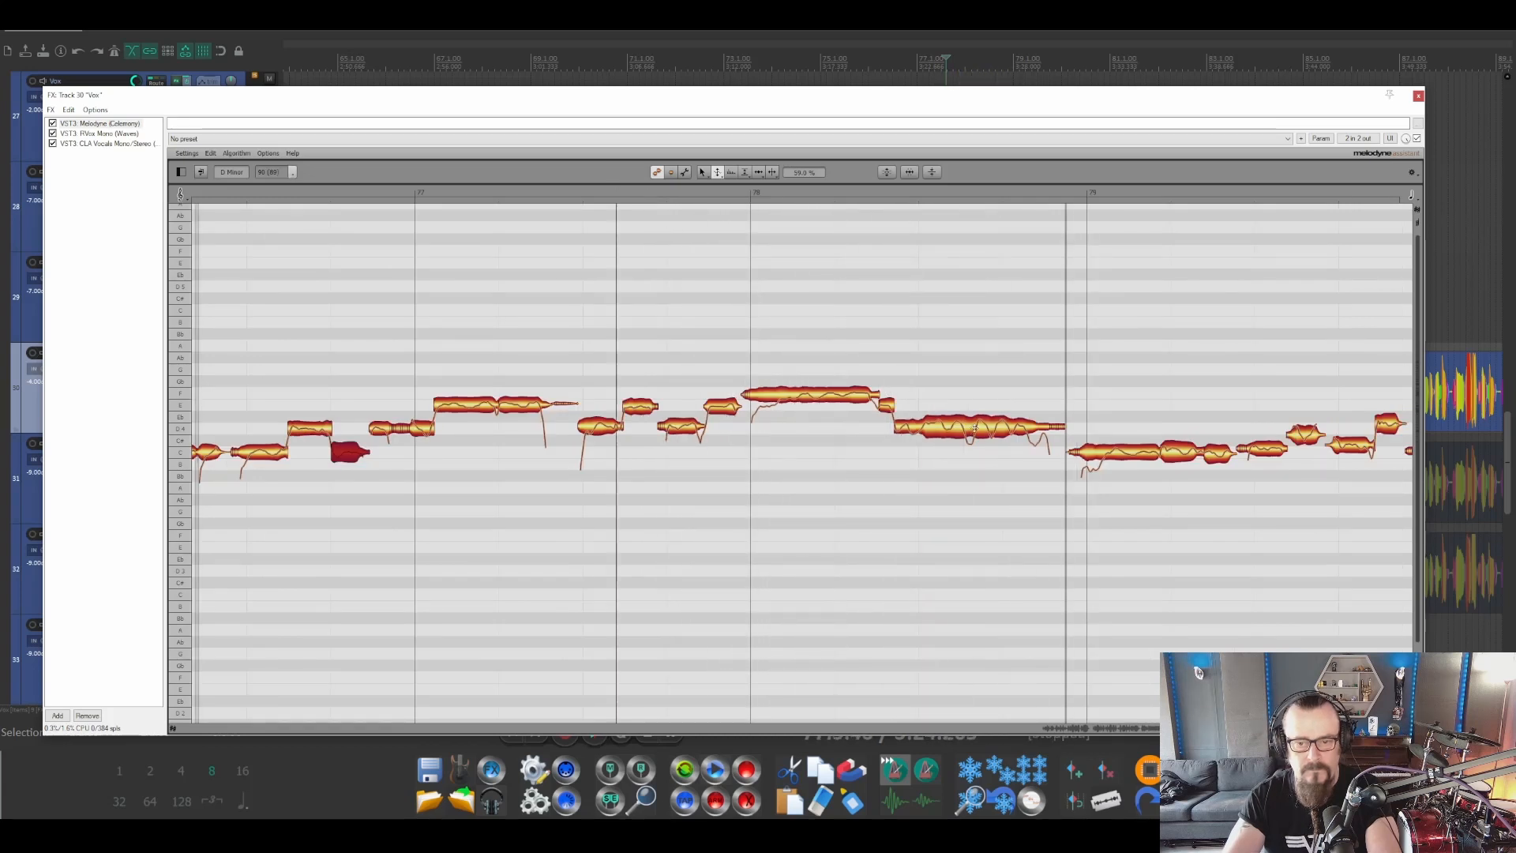
{"action": "left_click", "coordinate": [974, 427]}
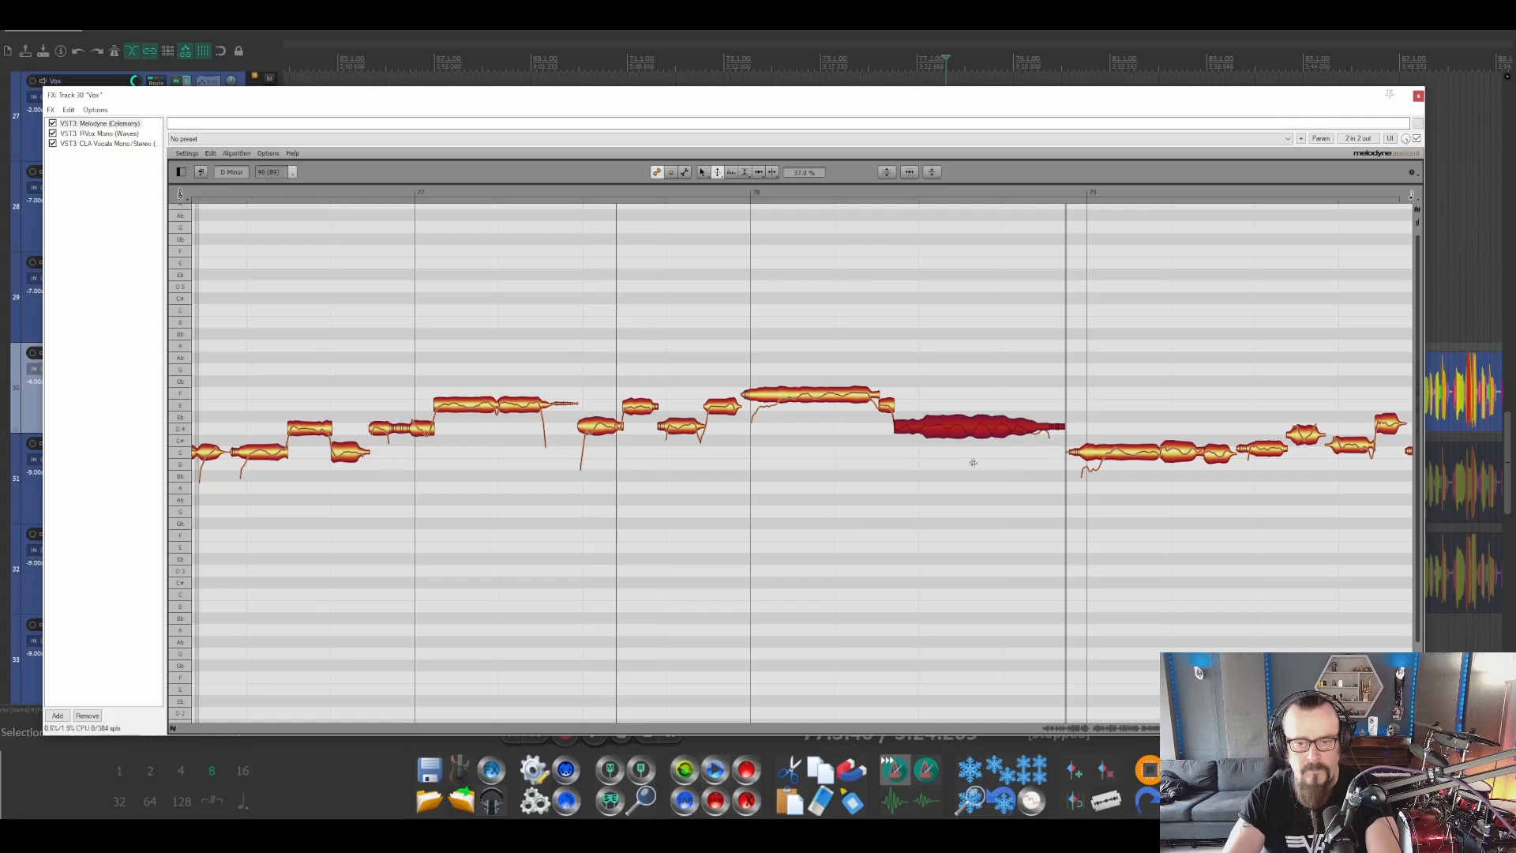
Snap the bar 79 to 81 notes to semitones, moving two short notes late in bar 79 to D and C, auditioning the result.
{"action": "key", "text": "space"}
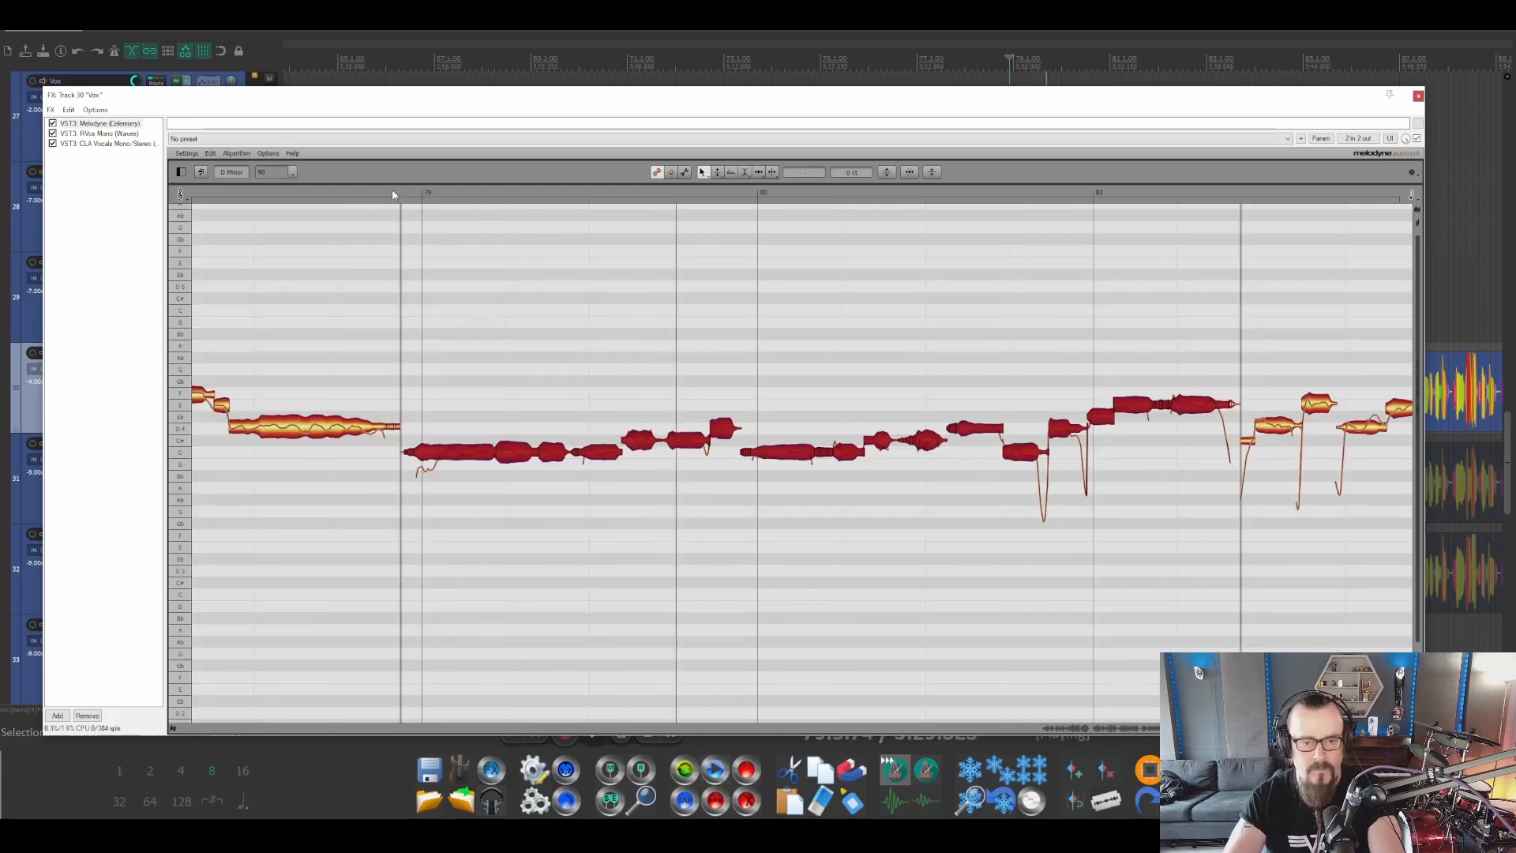
{"action": "key", "text": "space"}
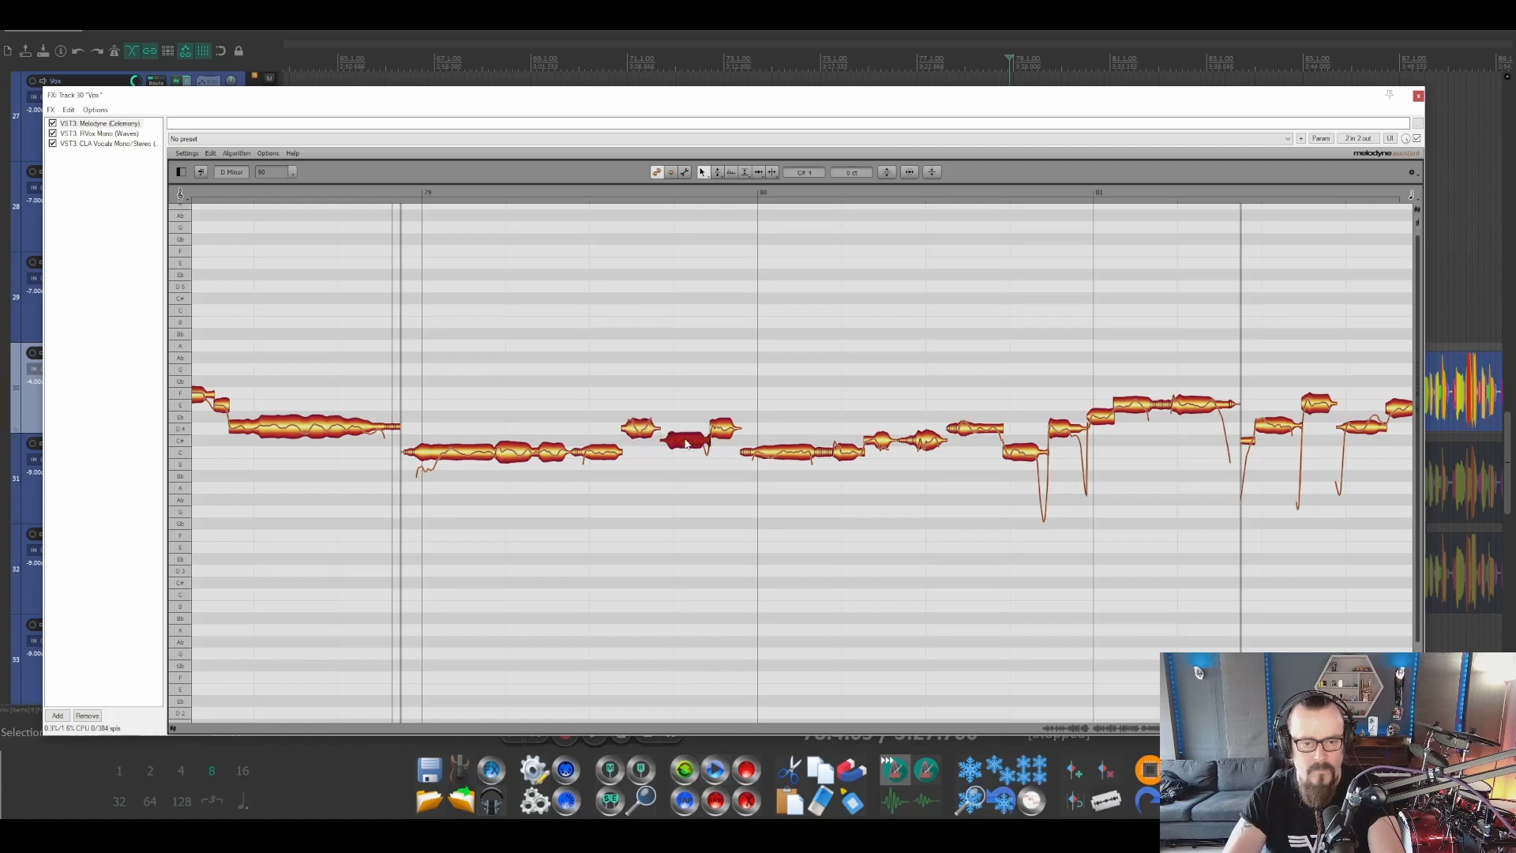
{"action": "key", "text": "space"}
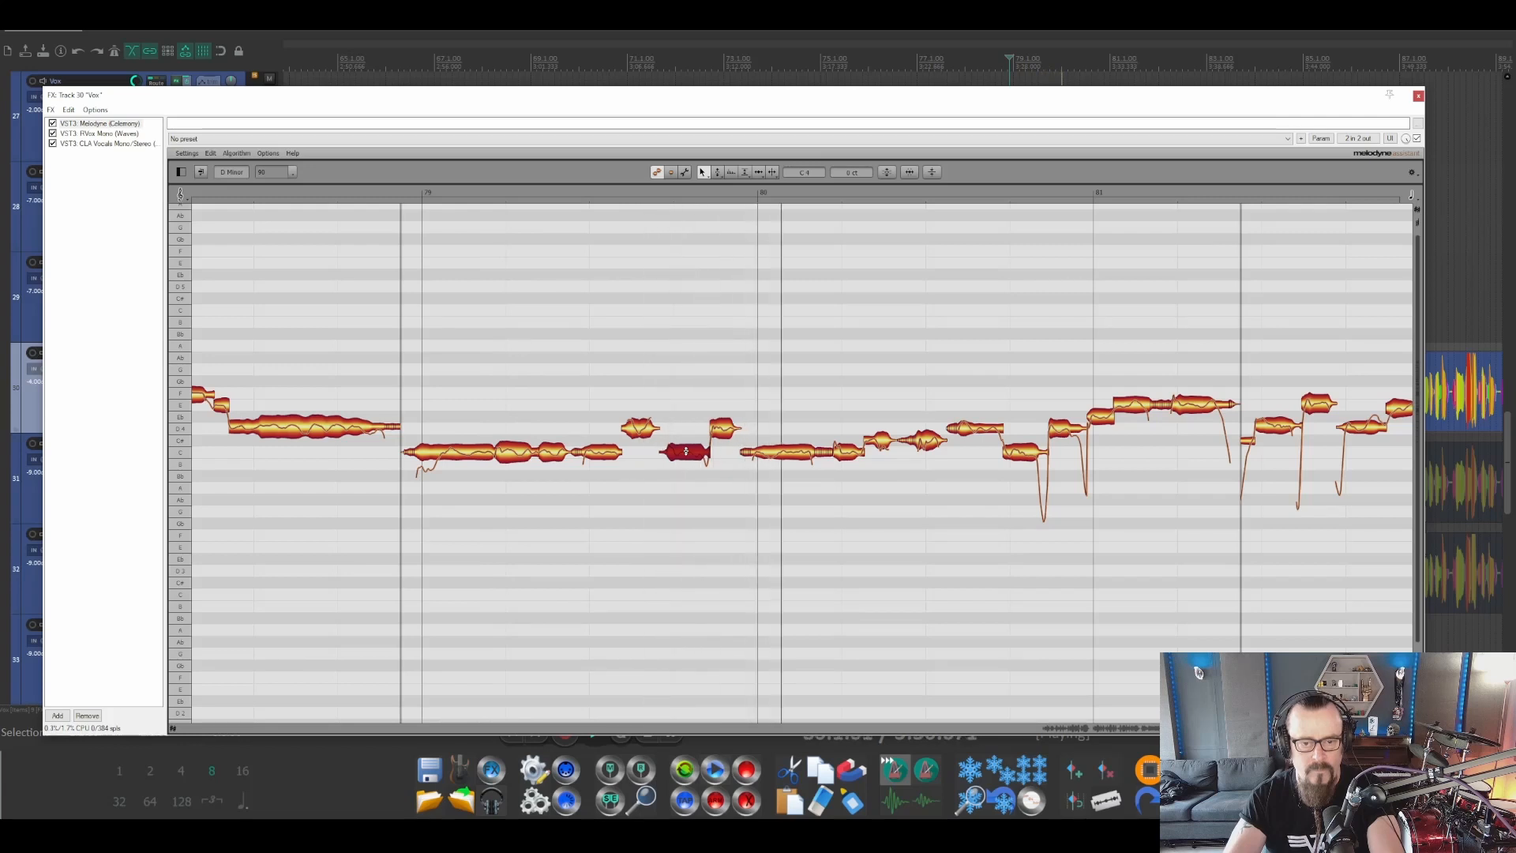
Reduce the pitch modulation of the first short D note in the second half of bar 79 in stages, auditioning each change.
{"action": "key", "text": "space"}
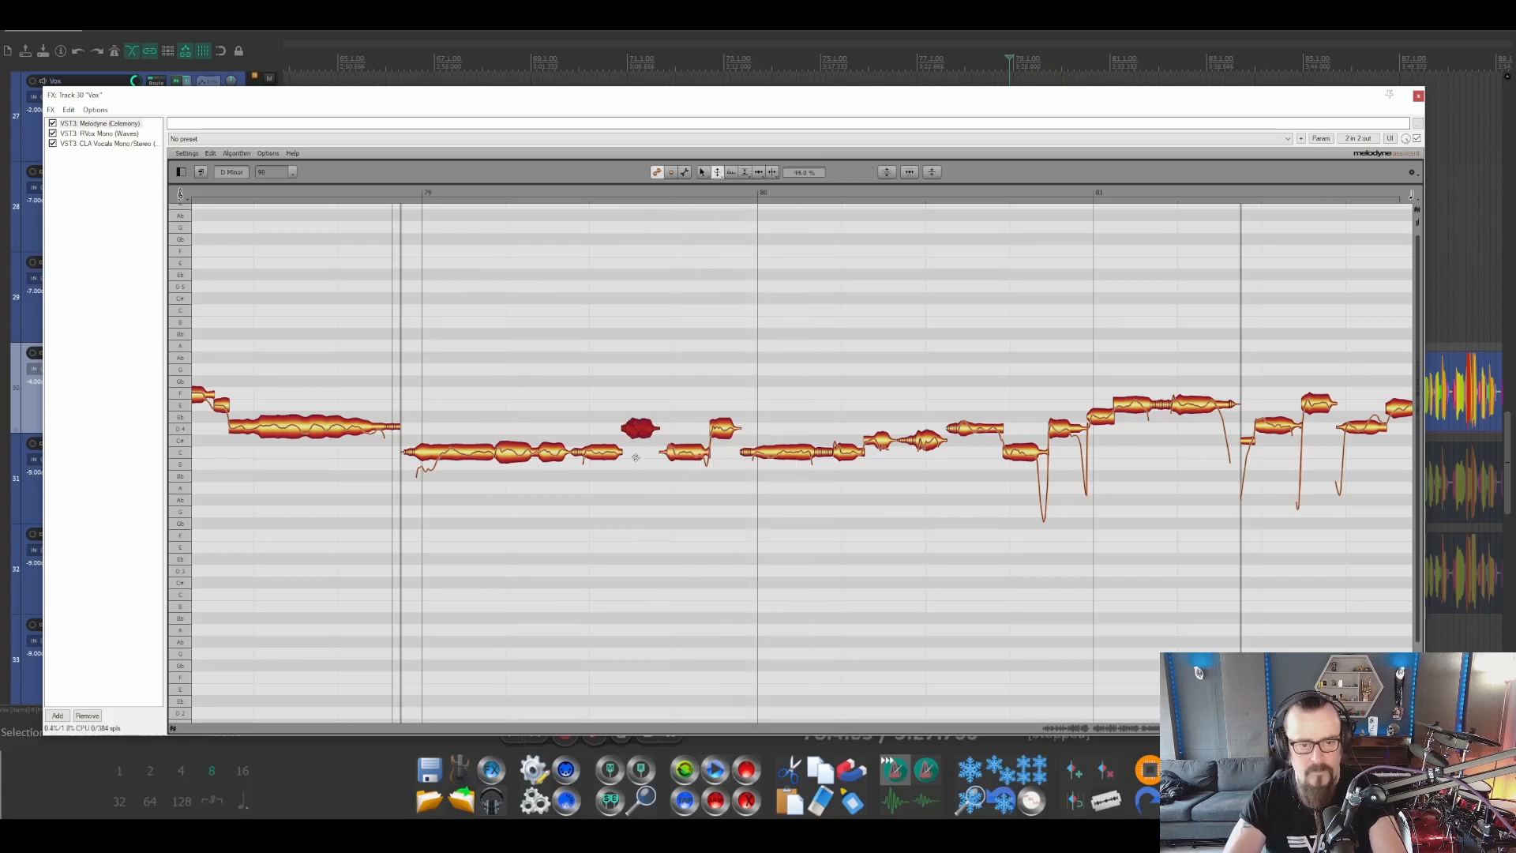
{"action": "key", "text": "space"}
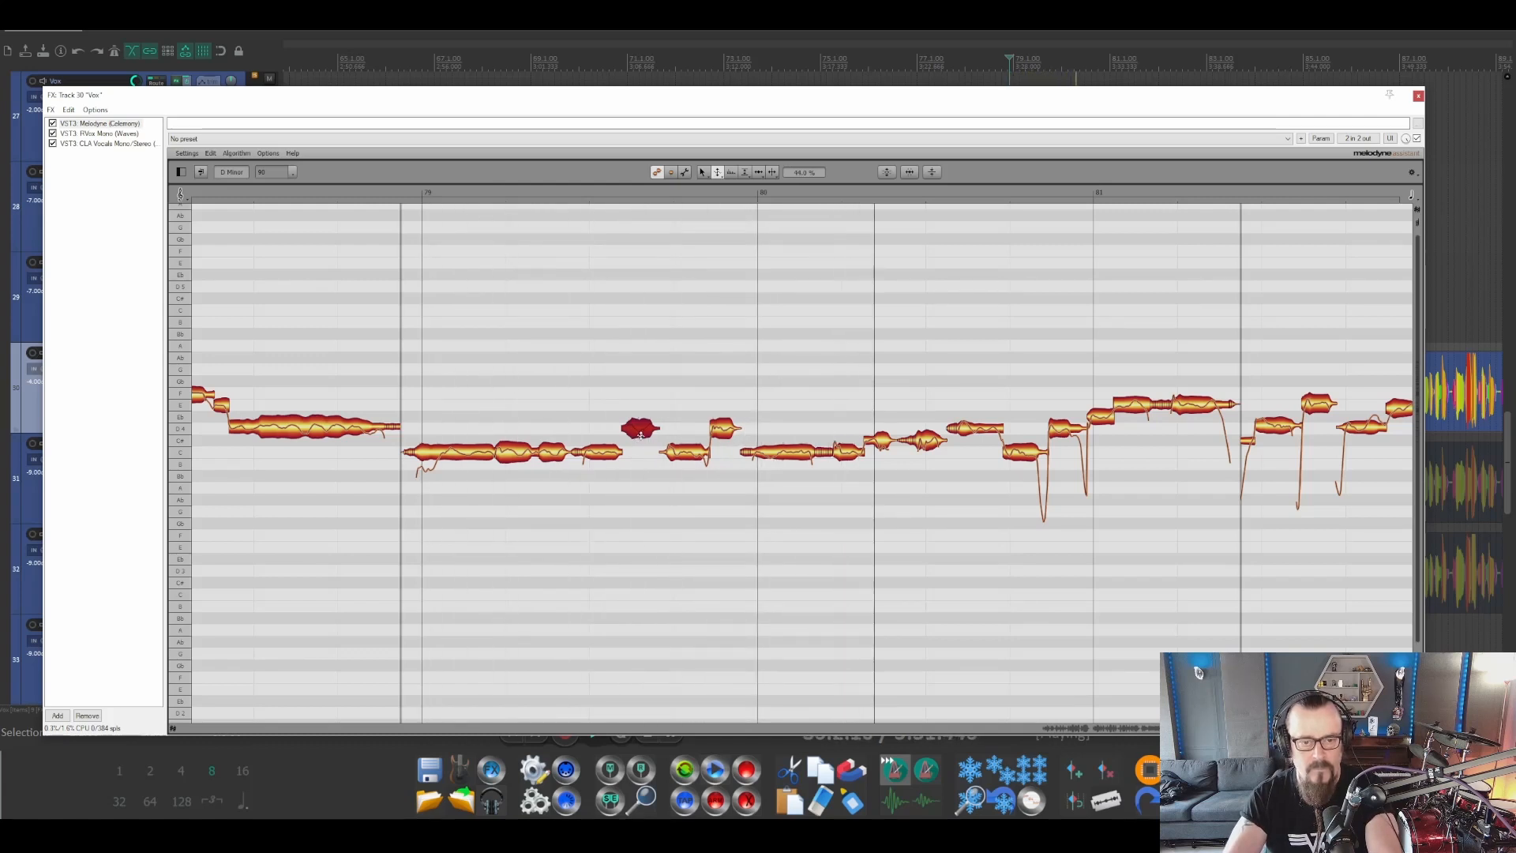
{"action": "key", "text": "space"}
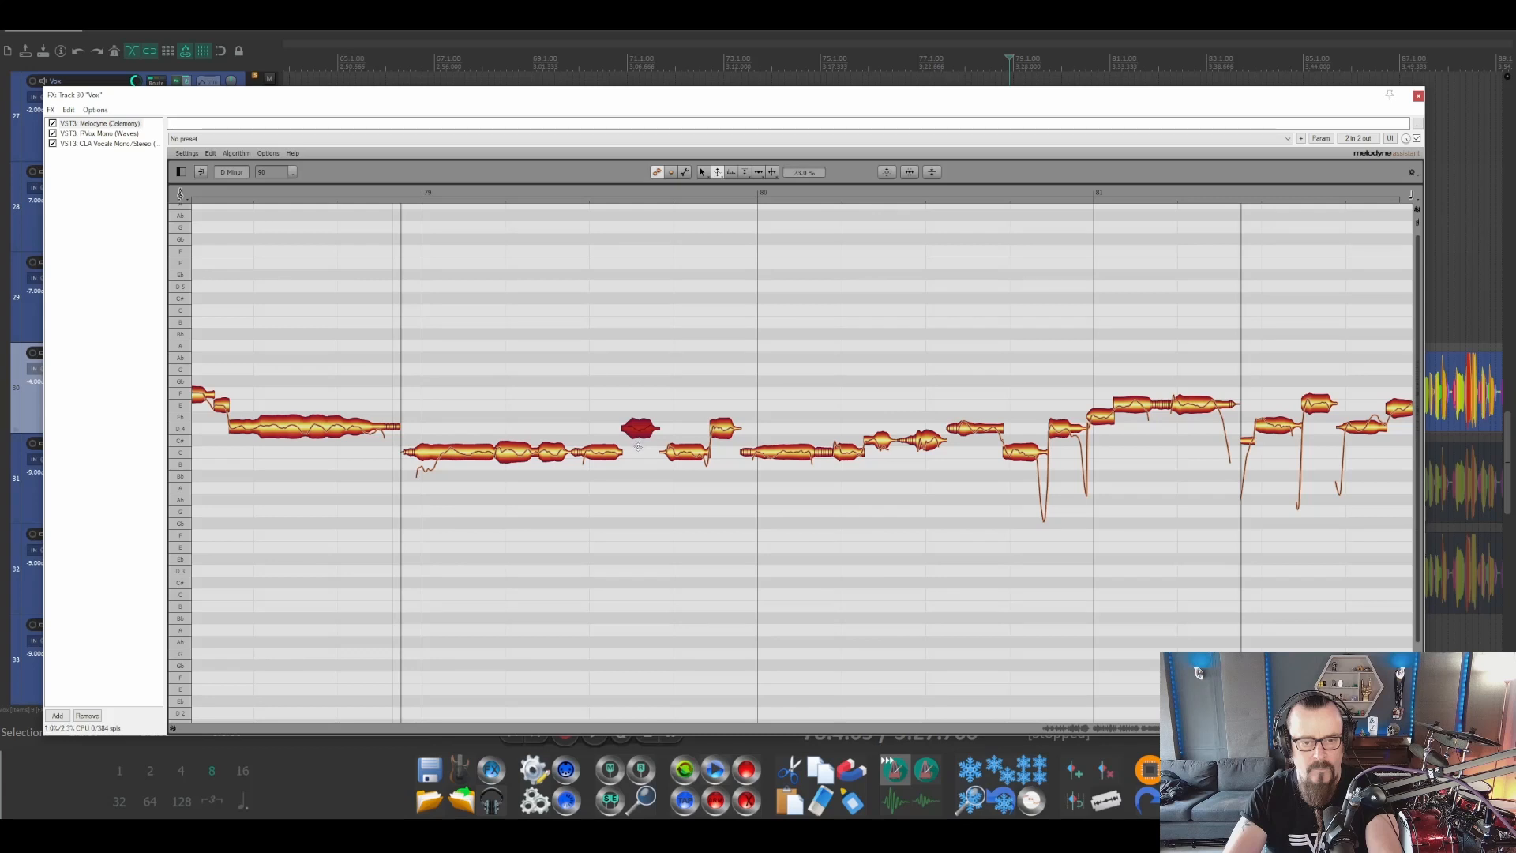
{"action": "key", "text": "space"}
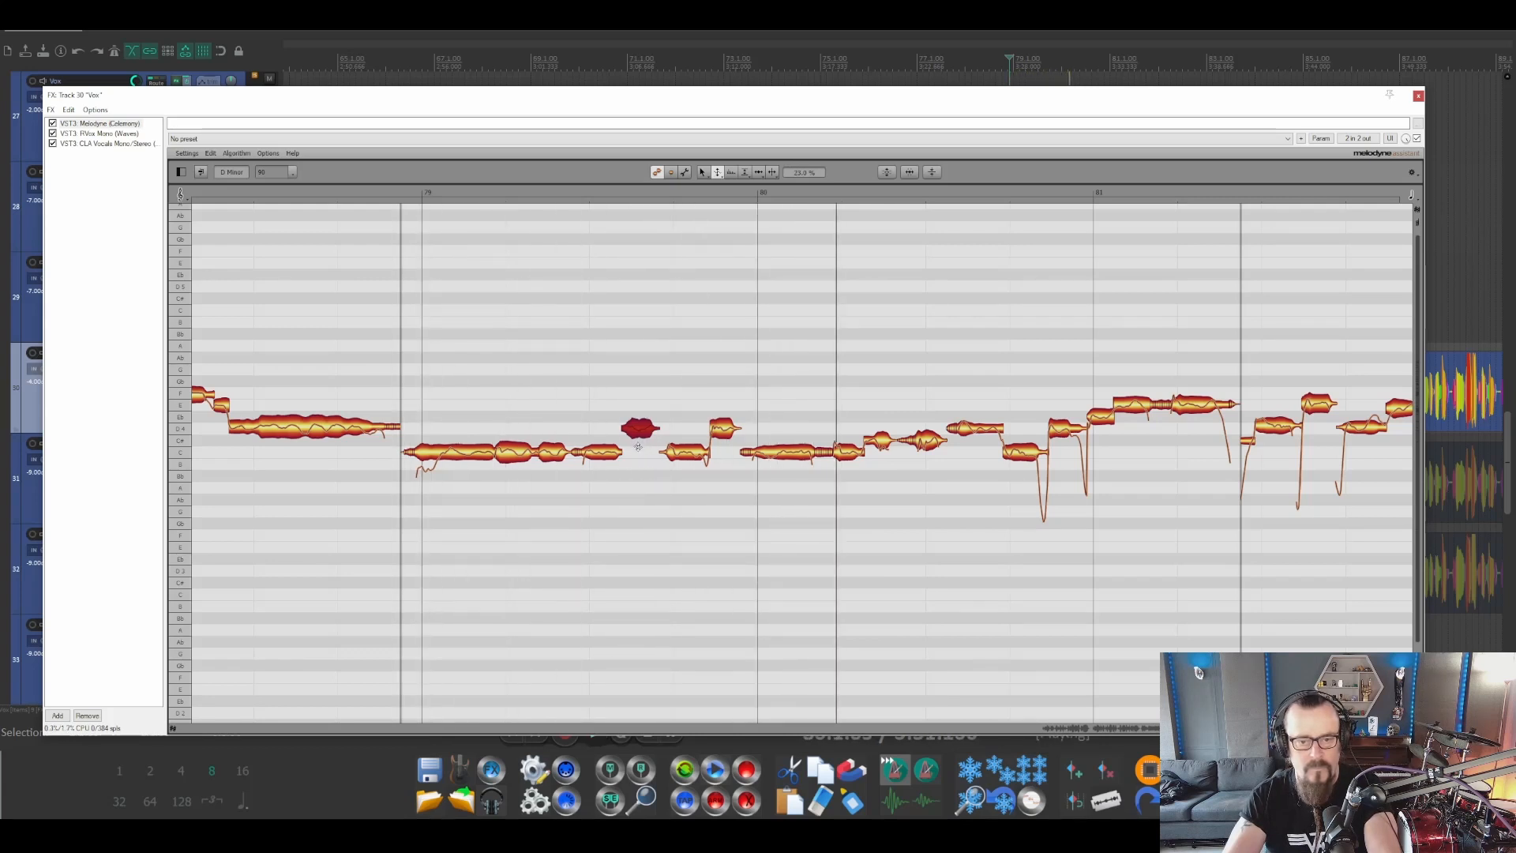
{"action": "key", "text": "space"}
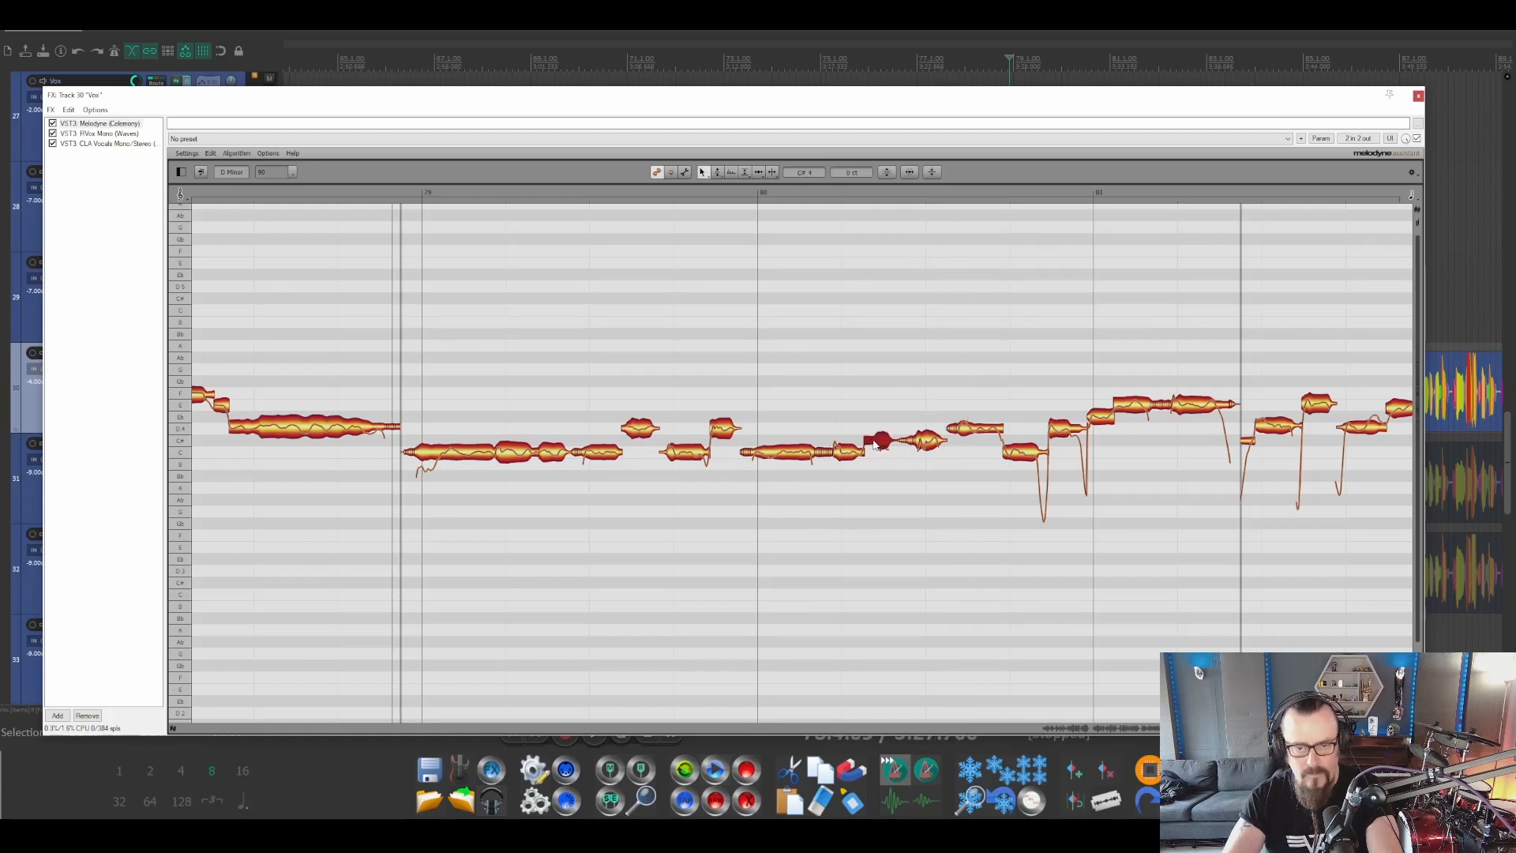
Lower the two C# notes in the middle of bar 80 to C, auditioning from just before bar 80.
{"action": "left_click", "coordinate": [730, 194]}
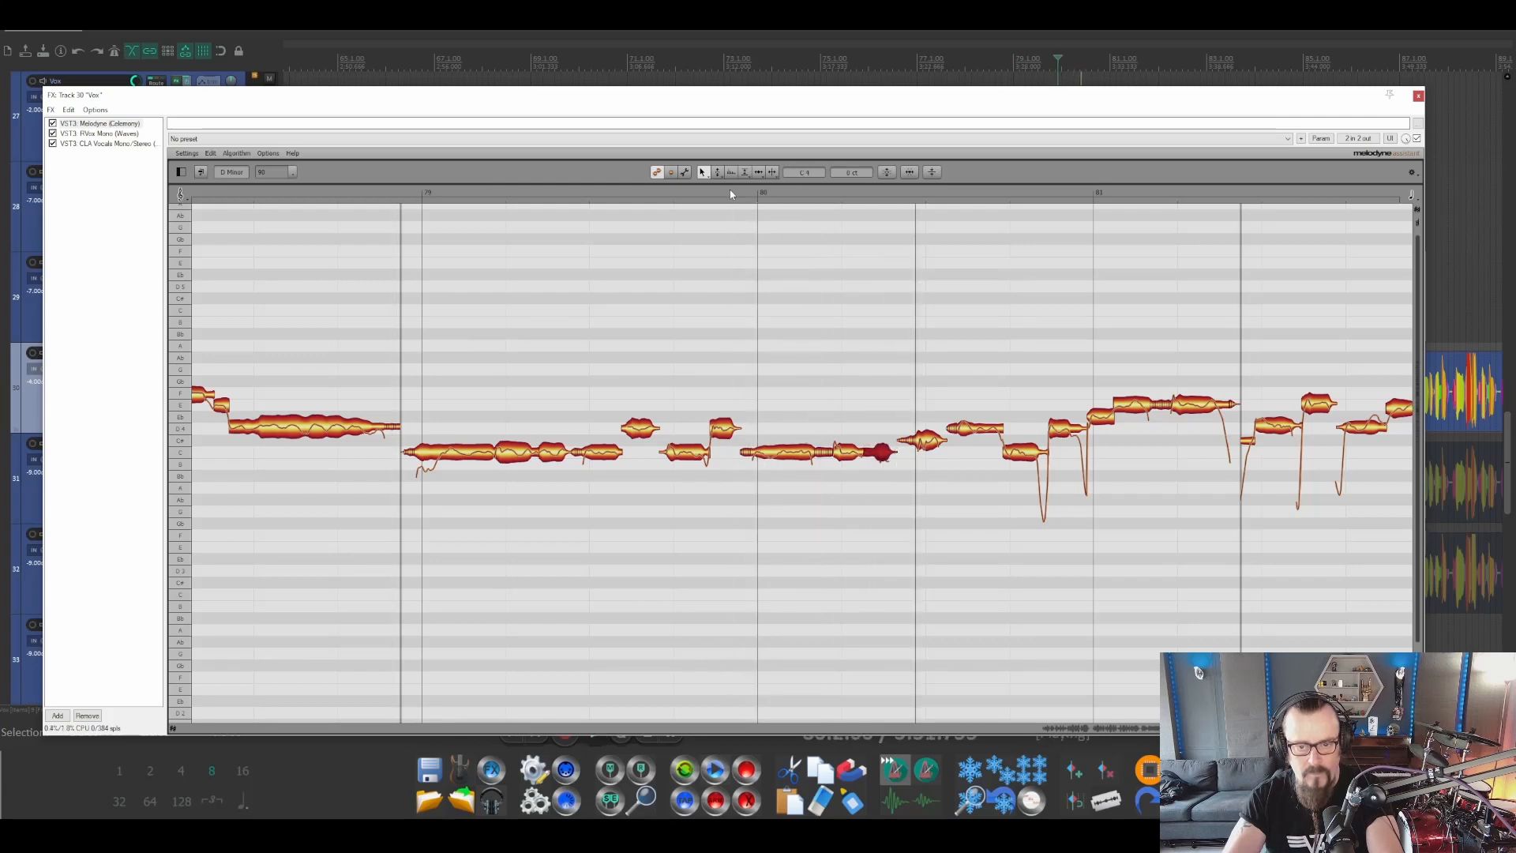
{"action": "key", "text": "space"}
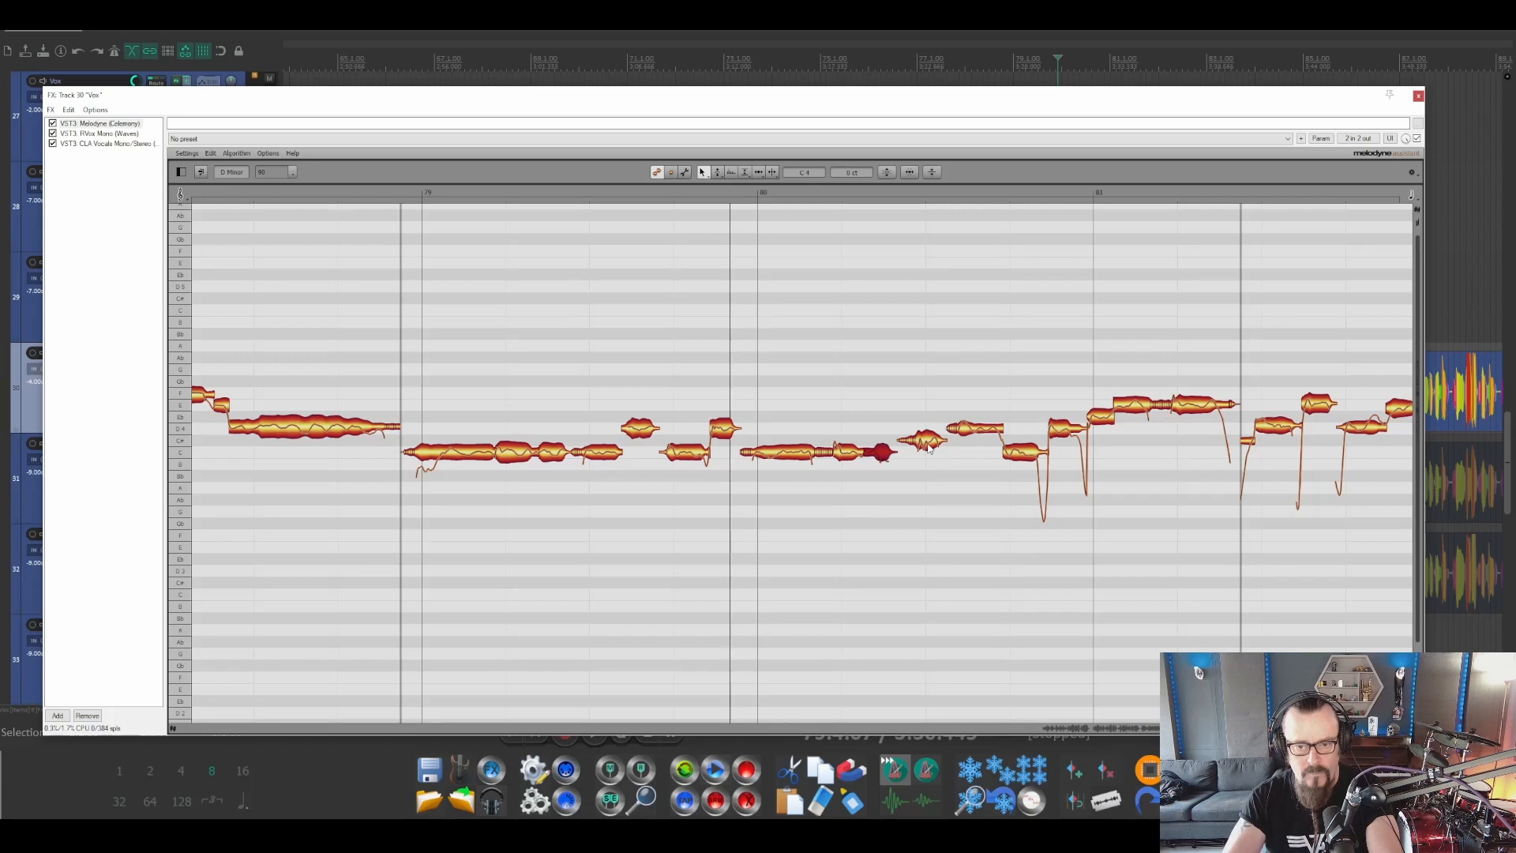
{"action": "key", "text": "space"}
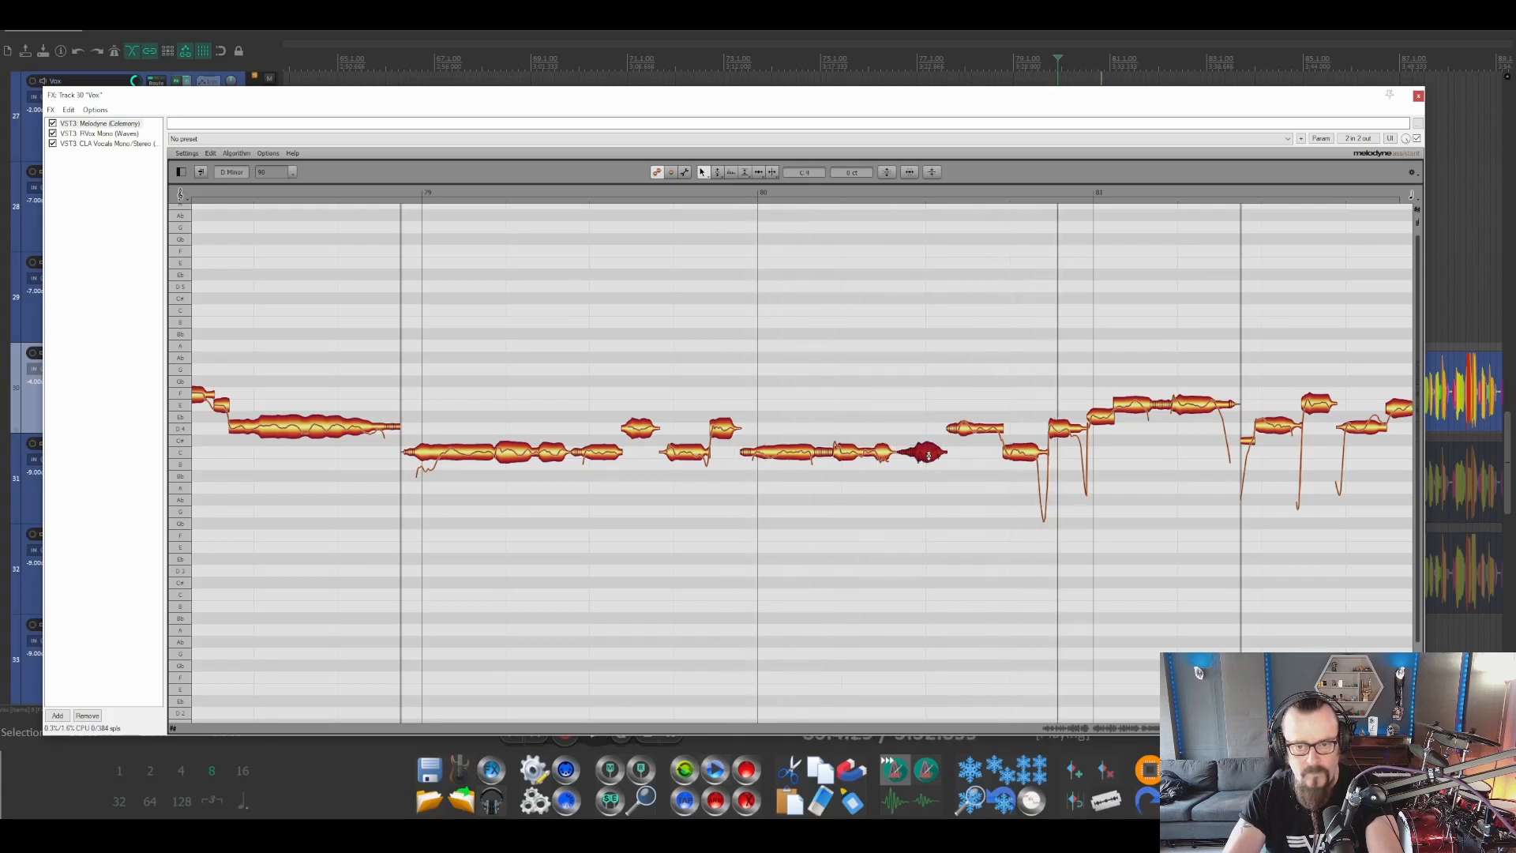
Reduce pitch modulation on the first E note in bar 81 to about 44%, and raise the preceding note slightly without pitch snapping.
{"action": "key", "text": "space"}
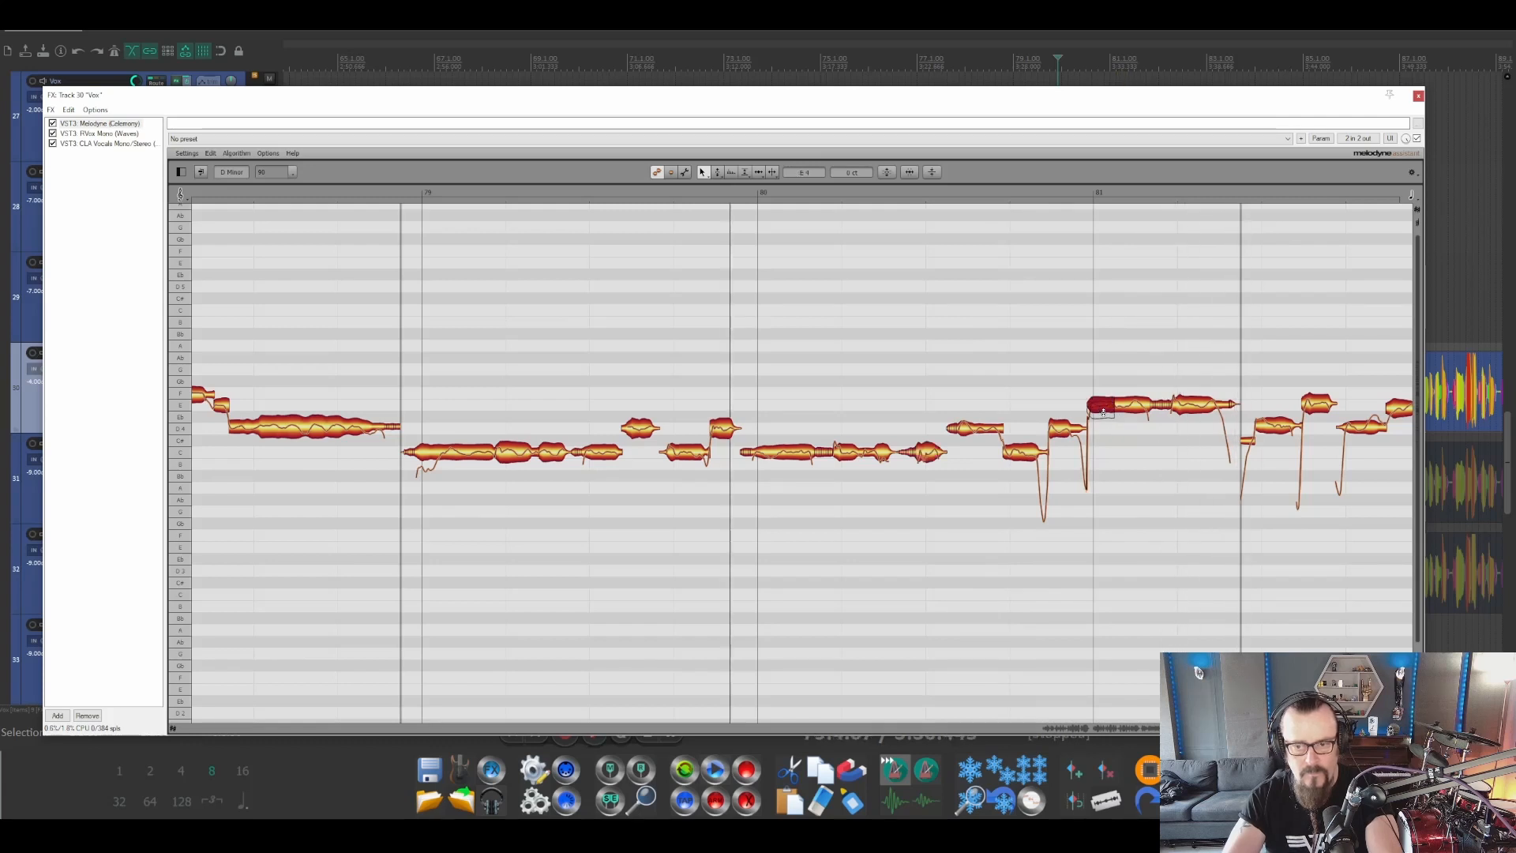
{"action": "key", "text": "space"}
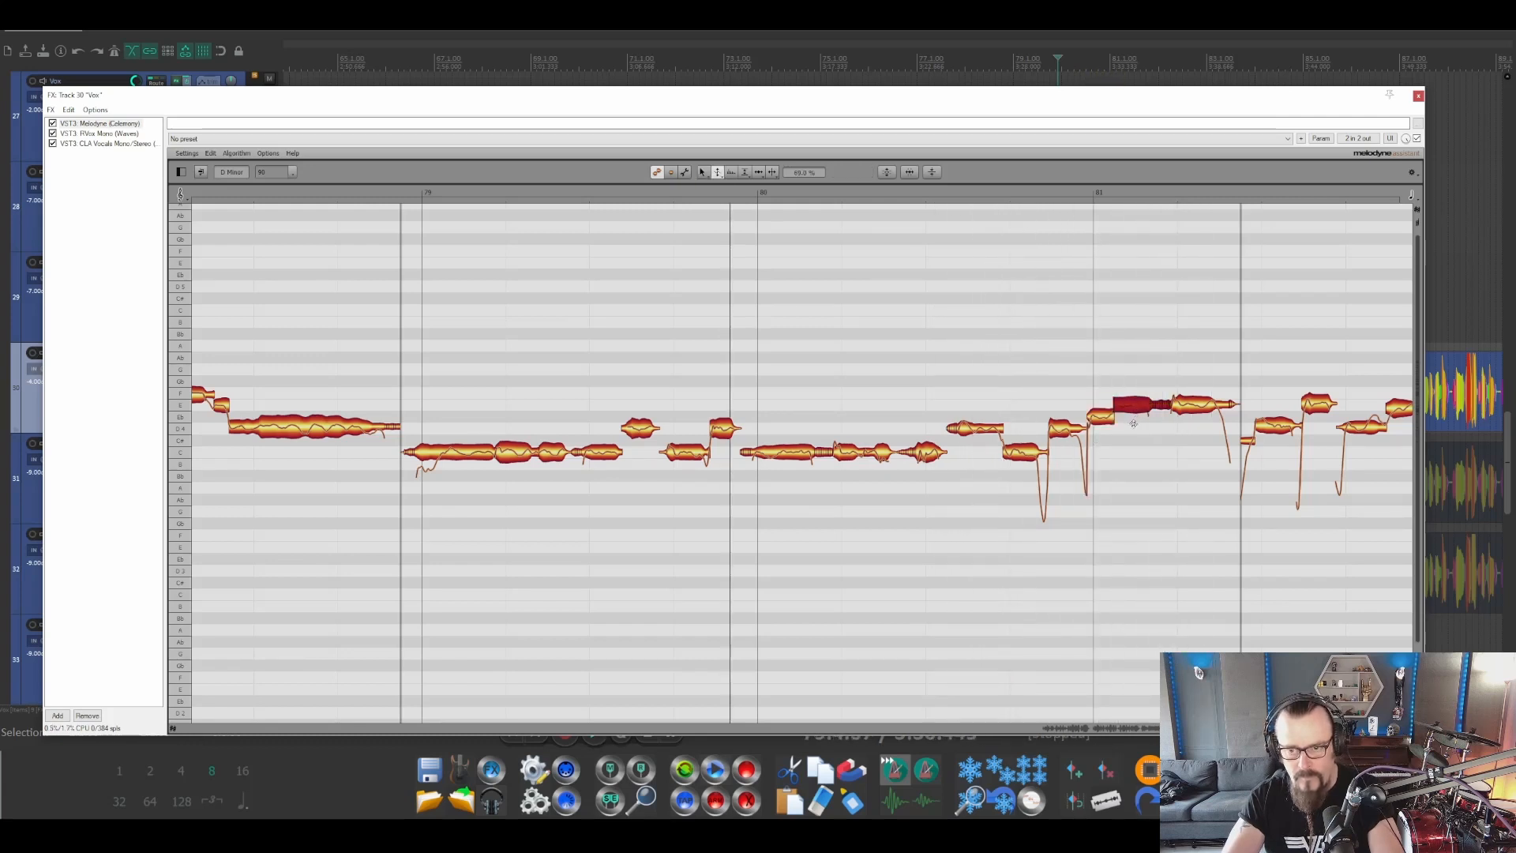
{"action": "key", "text": "space"}
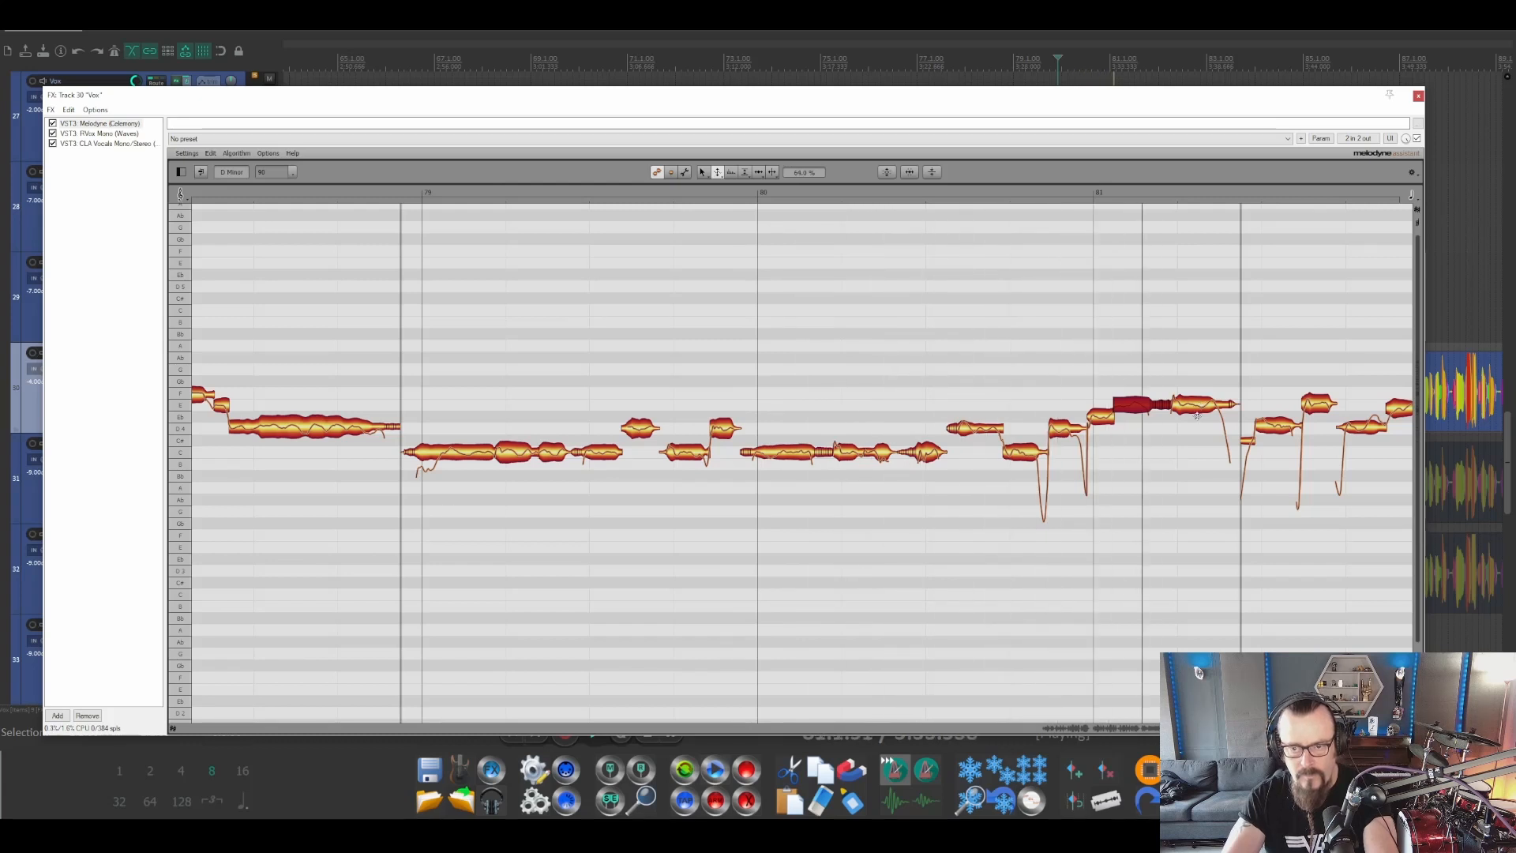
{"action": "key", "text": "space"}
{"action": "left_click", "coordinate": [1103, 422]}
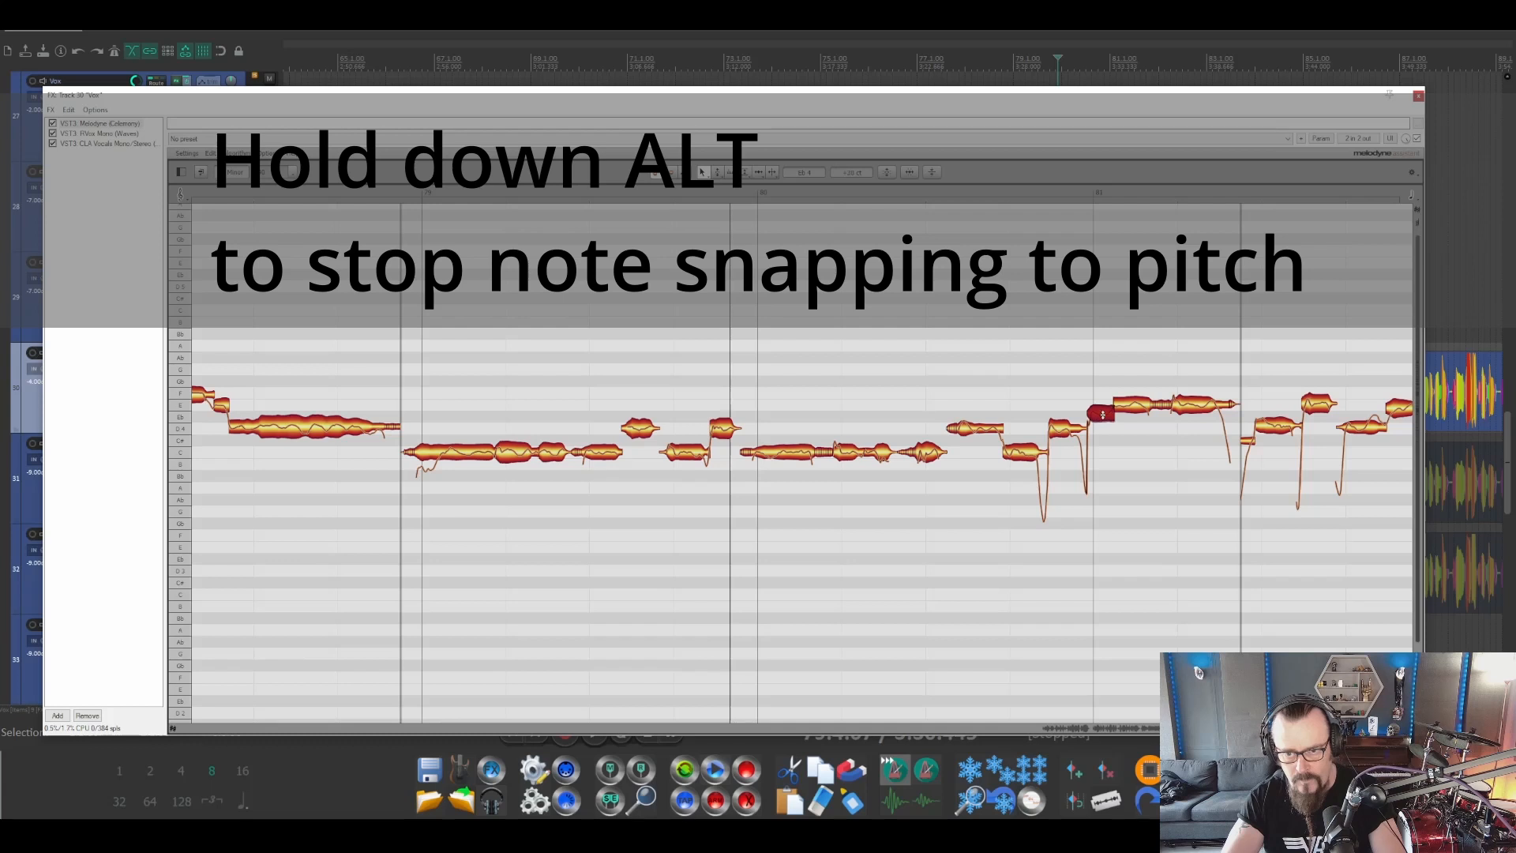
Snap the notes from mid-bar 81 to bar 83 to semitones, and reduce the modulation of the D note shortly before bar 82, auditioning them.
{"action": "key", "text": "space"}
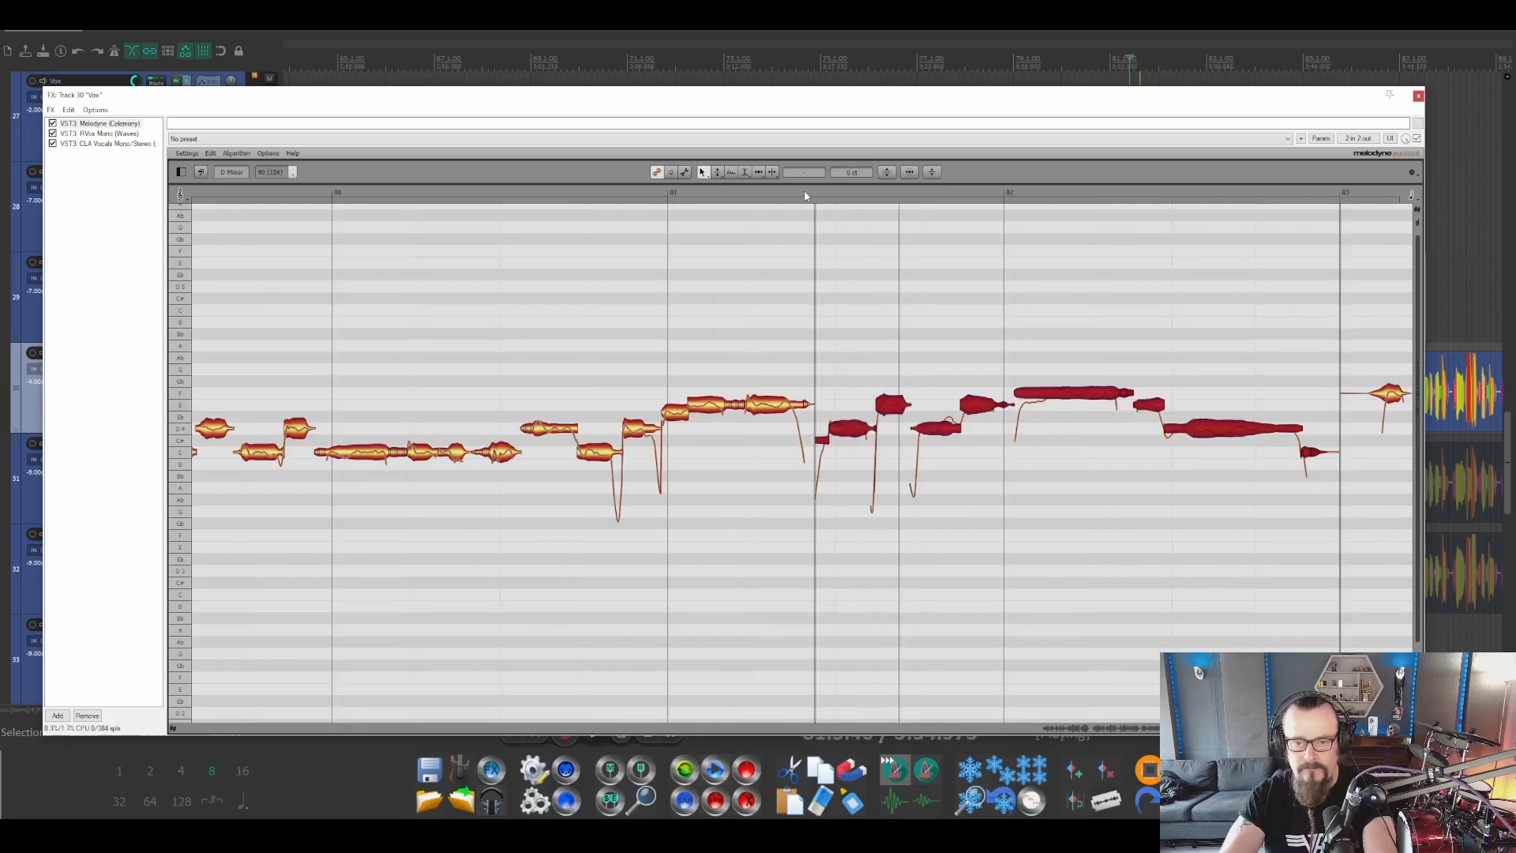
{"action": "key", "text": "space"}
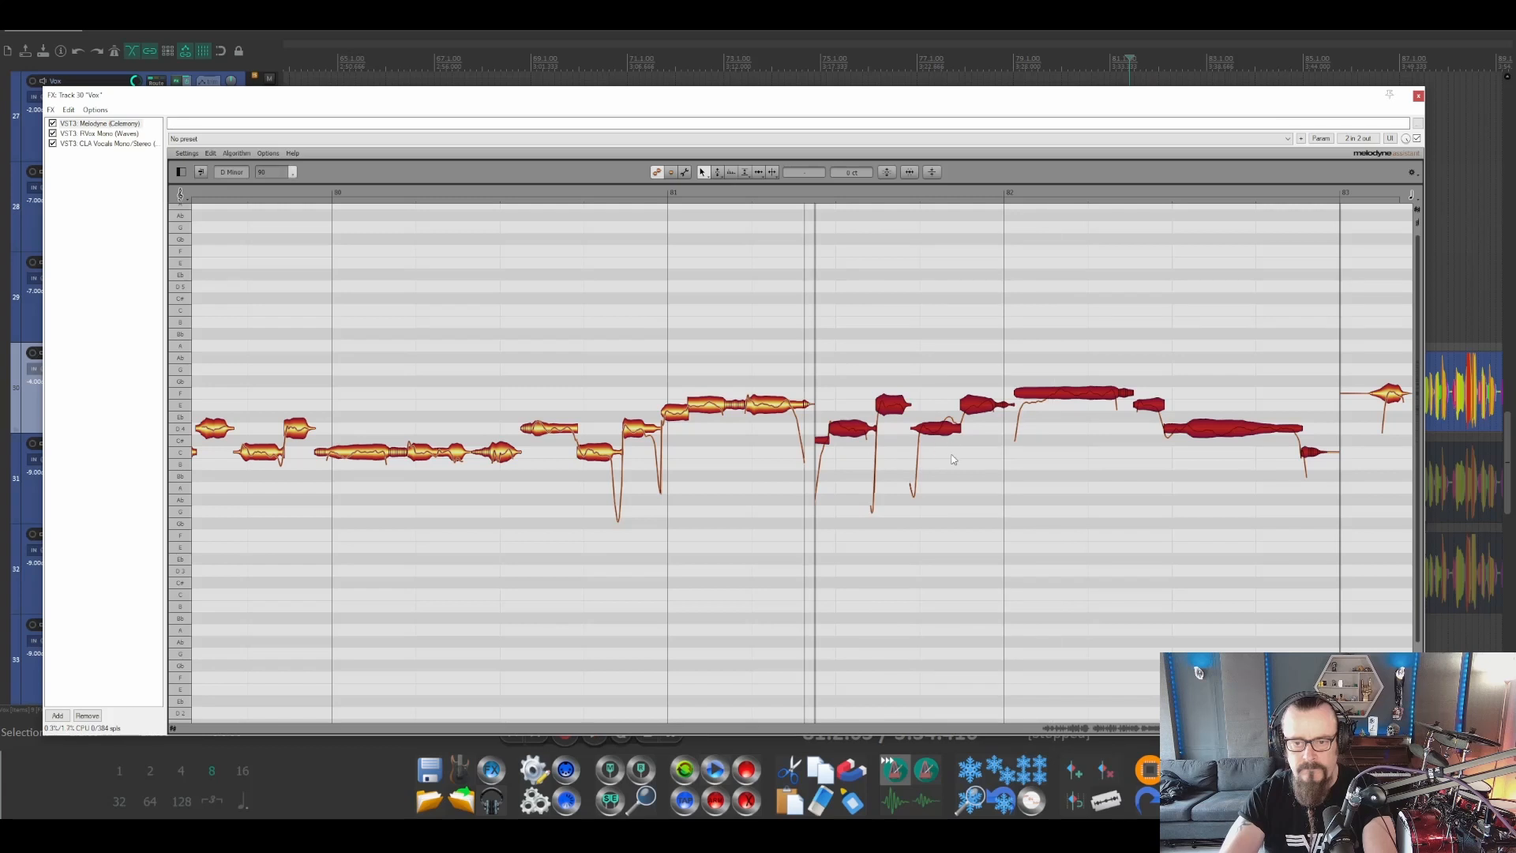
{"action": "left_click_drag", "start_coordinate": [935, 429], "coordinate": [934, 459]}
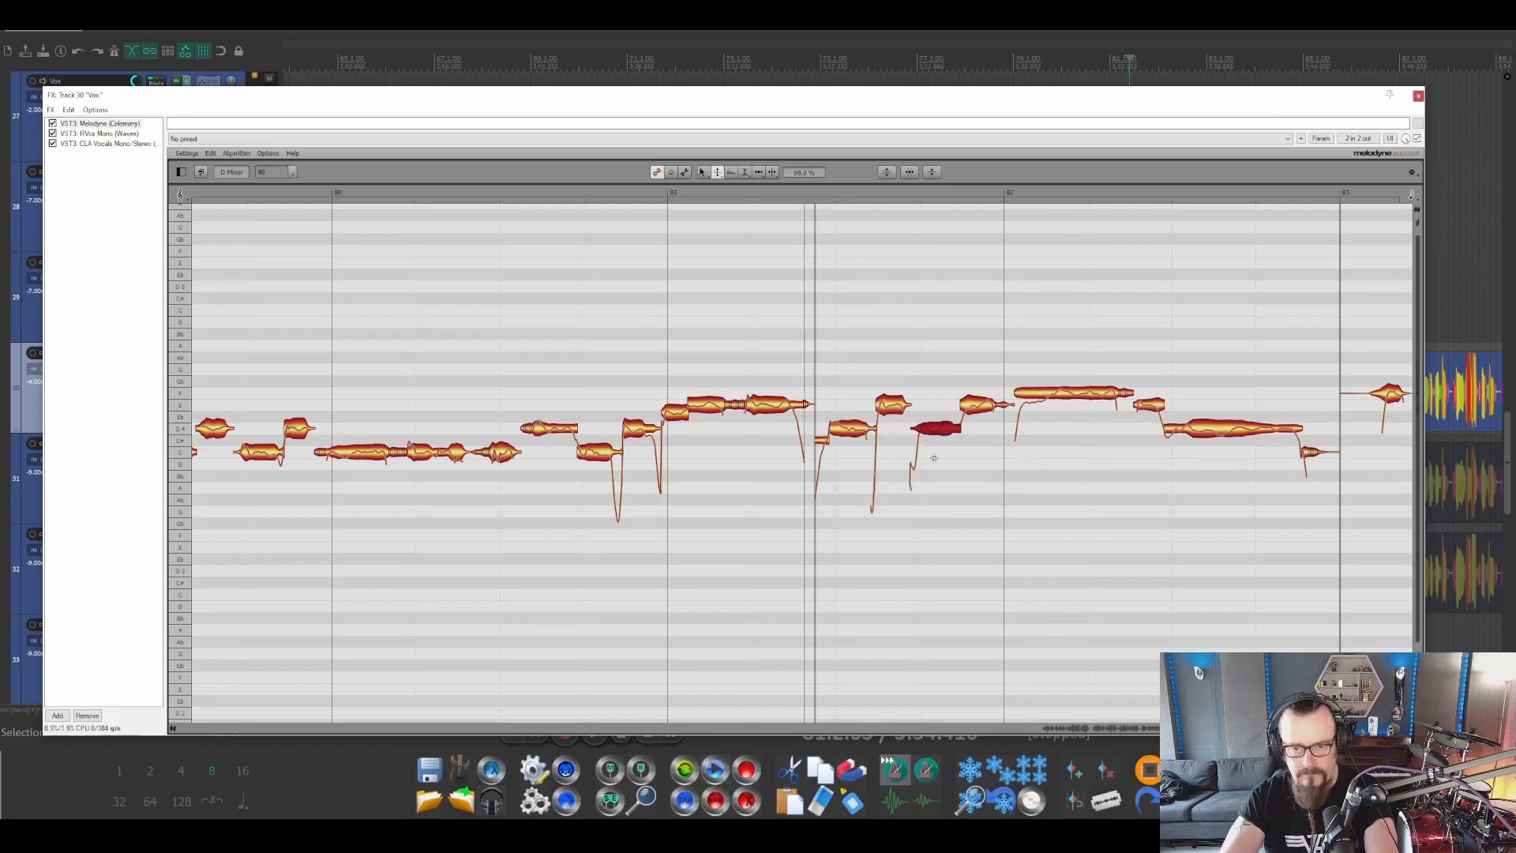
{"action": "key", "text": "space"}
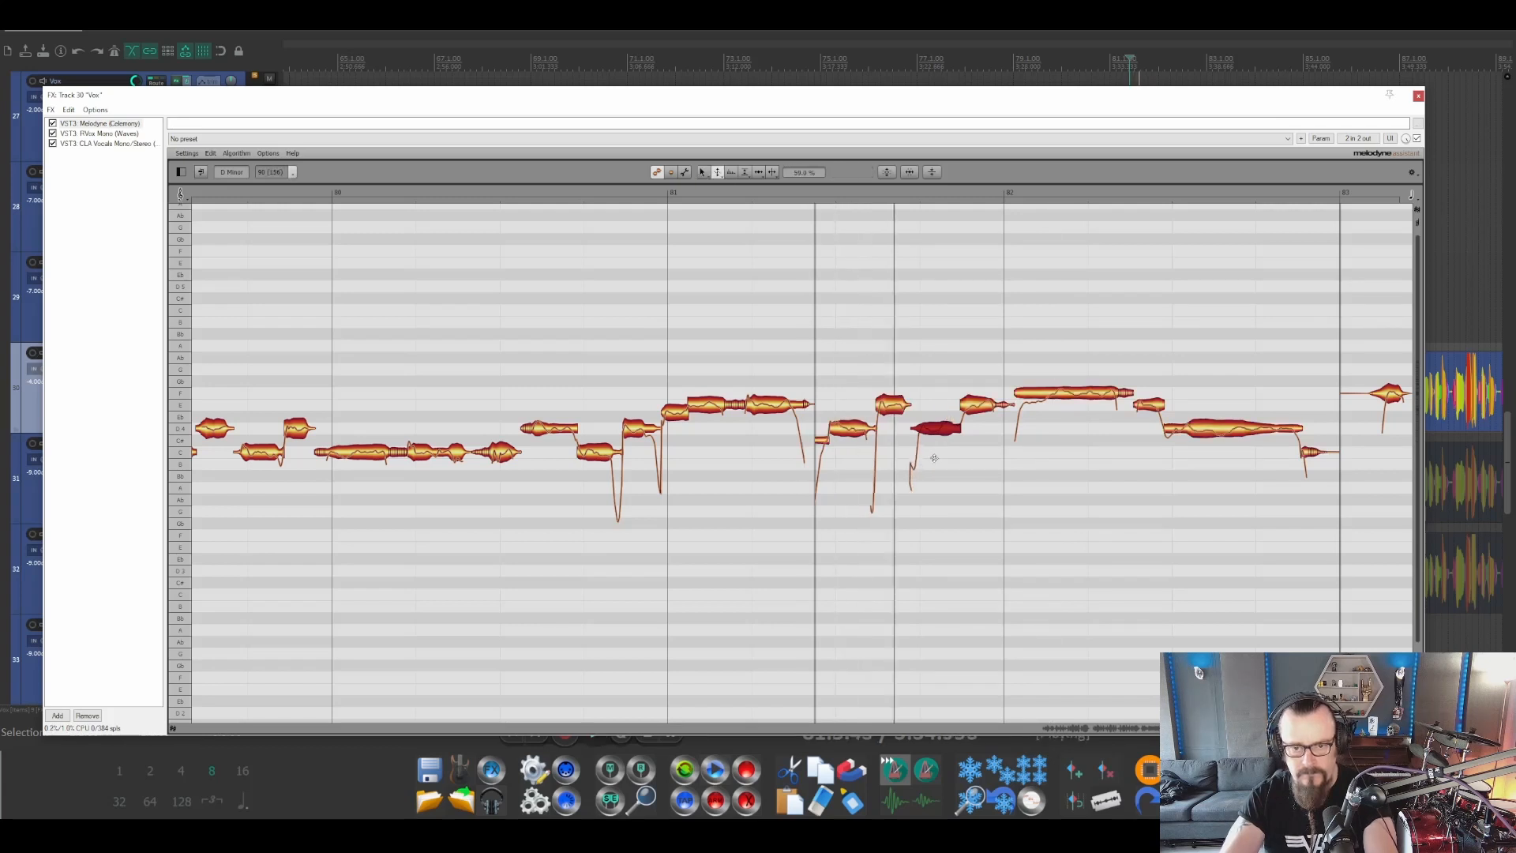
Reduce the pitch modulation of the long F note in bar 82 to about 67%, audition it, and adjust the sustained D note.
{"action": "key", "text": "space"}
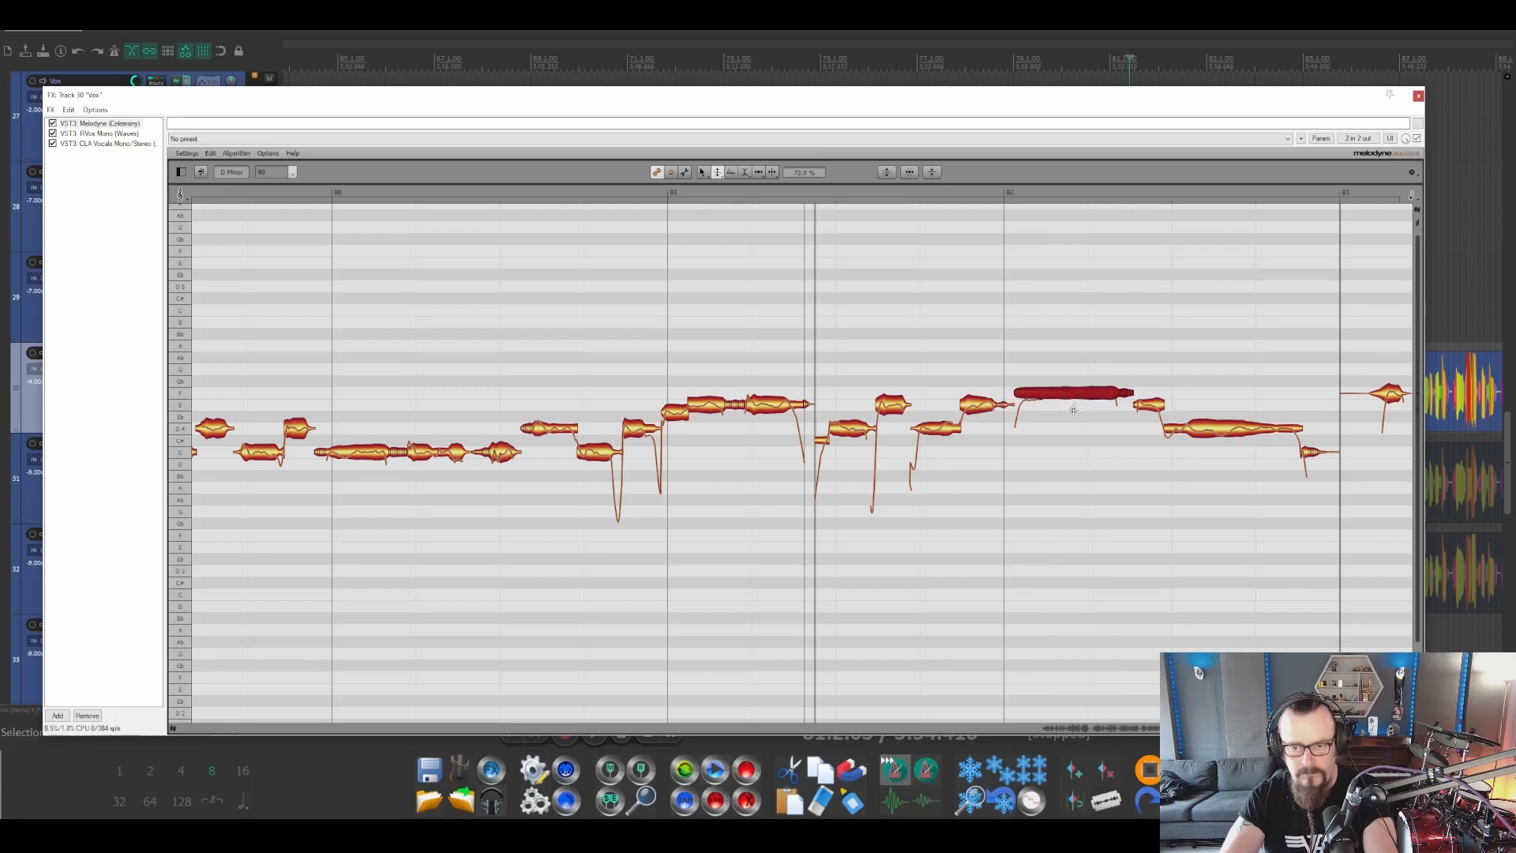
{"action": "key", "text": "space"}
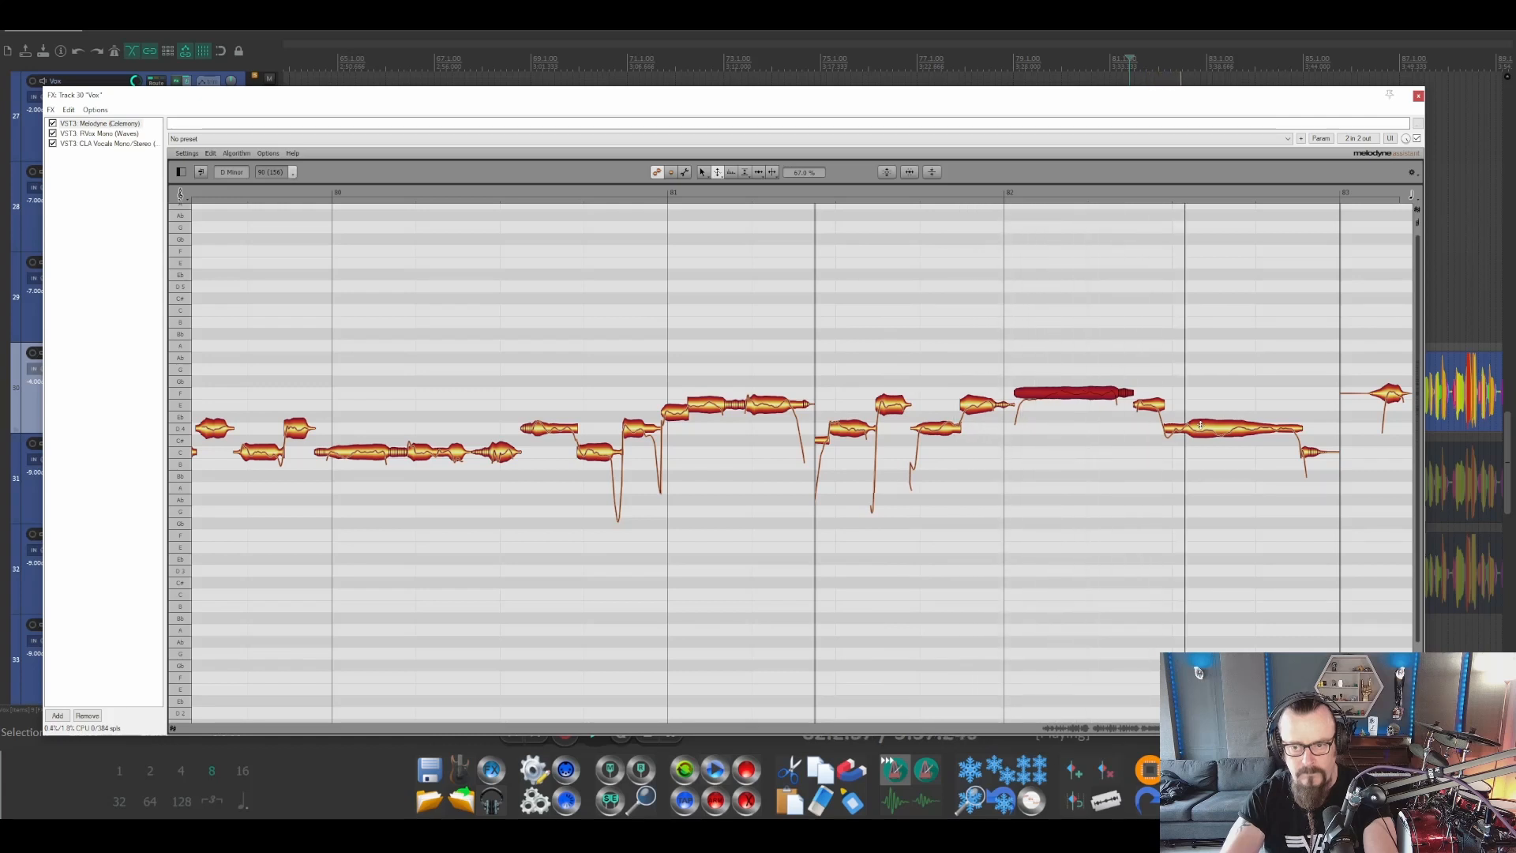
{"action": "key", "text": "space"}
{"action": "left_click", "coordinate": [1212, 430]}
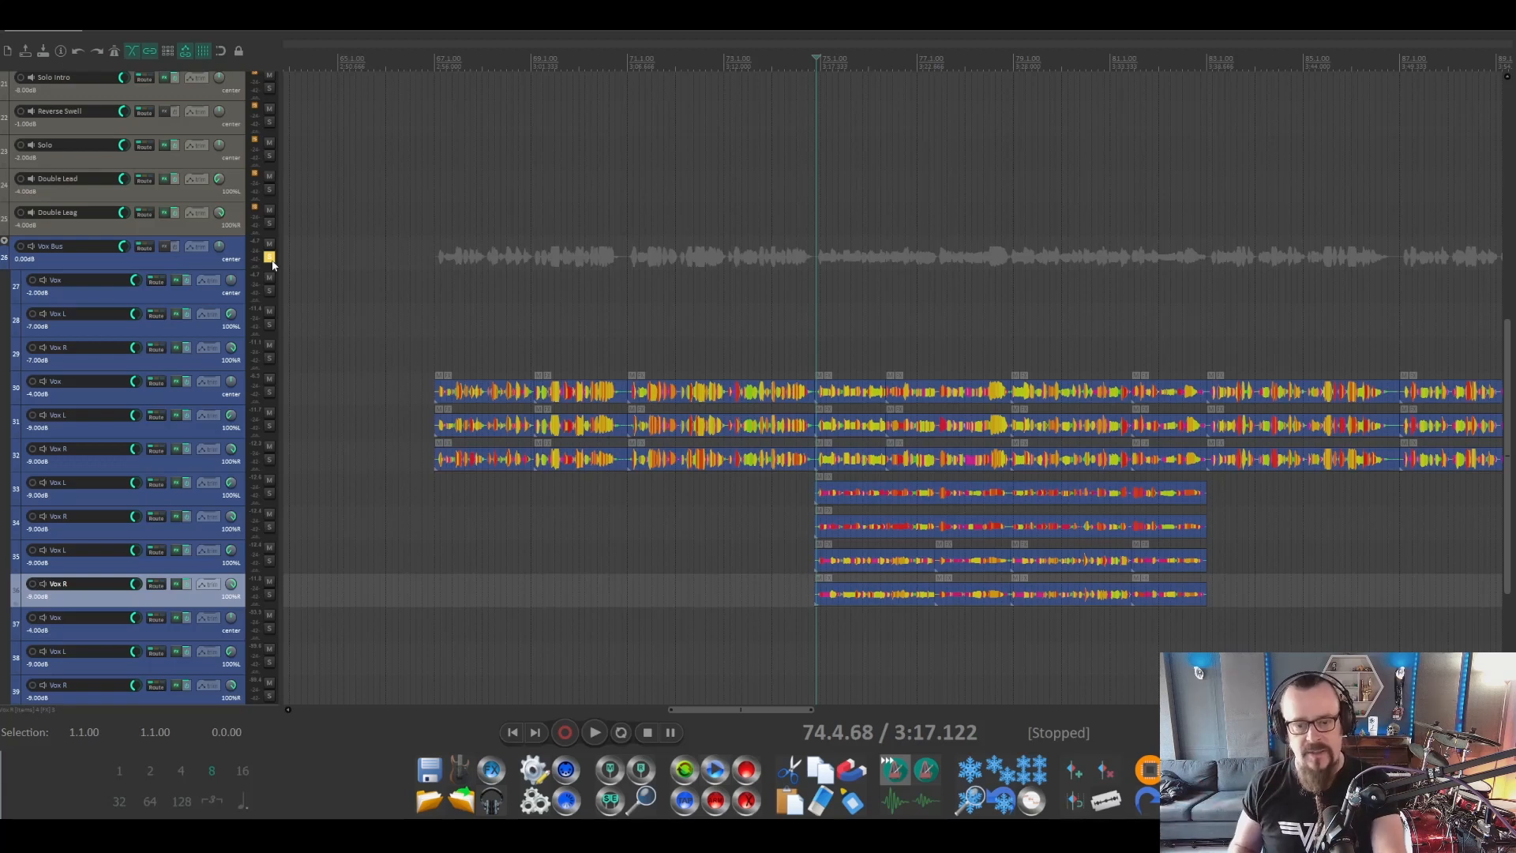
Compare the vocals from bar 75 up to bar 83 with the Vox Bus soloed and in the full mix.
{"action": "key", "text": "space"}
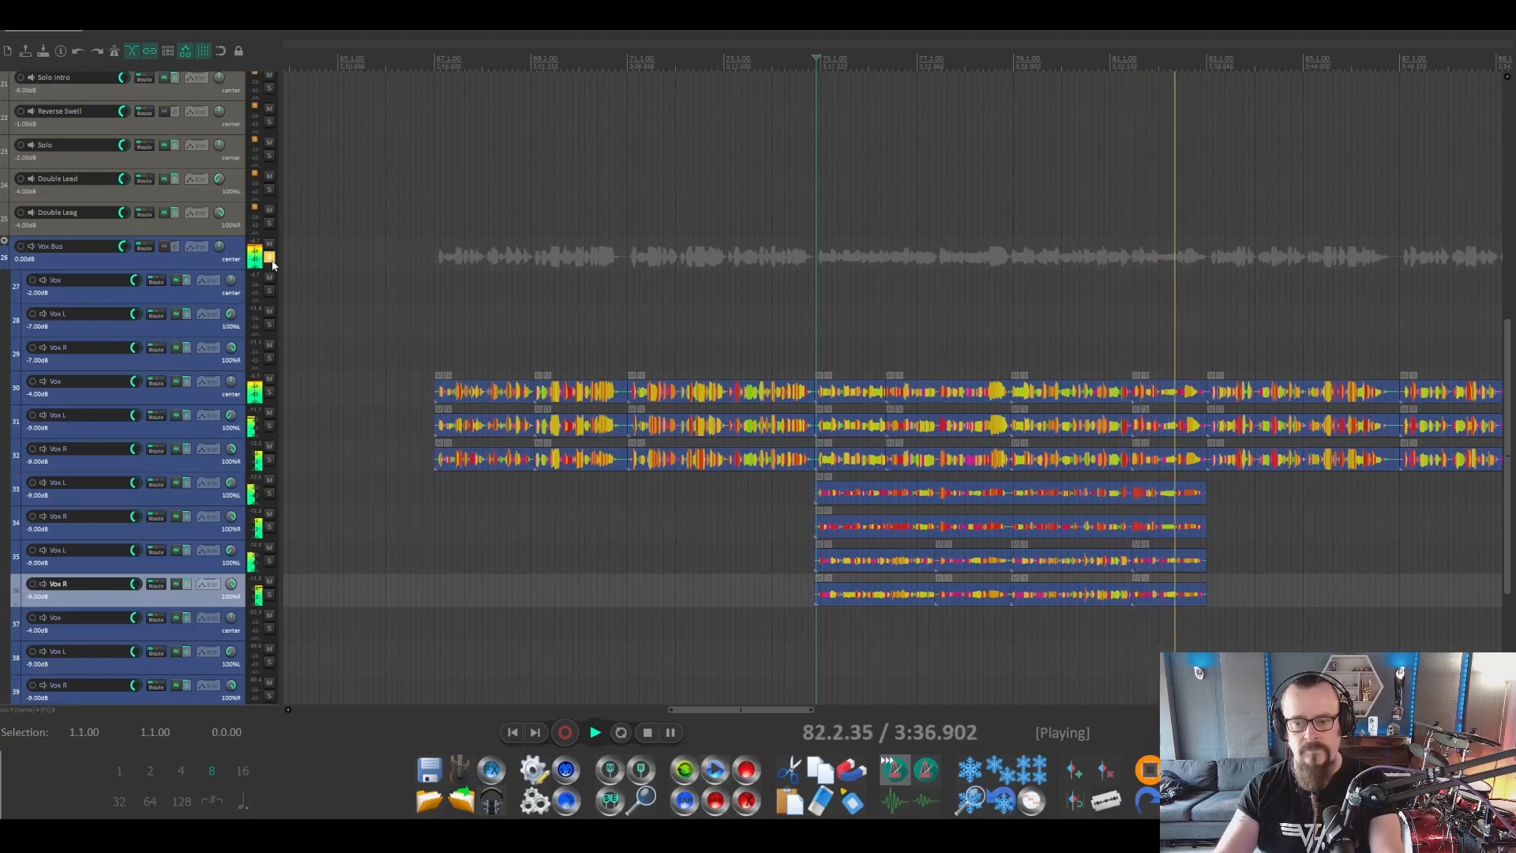
{"action": "key", "text": "space"}
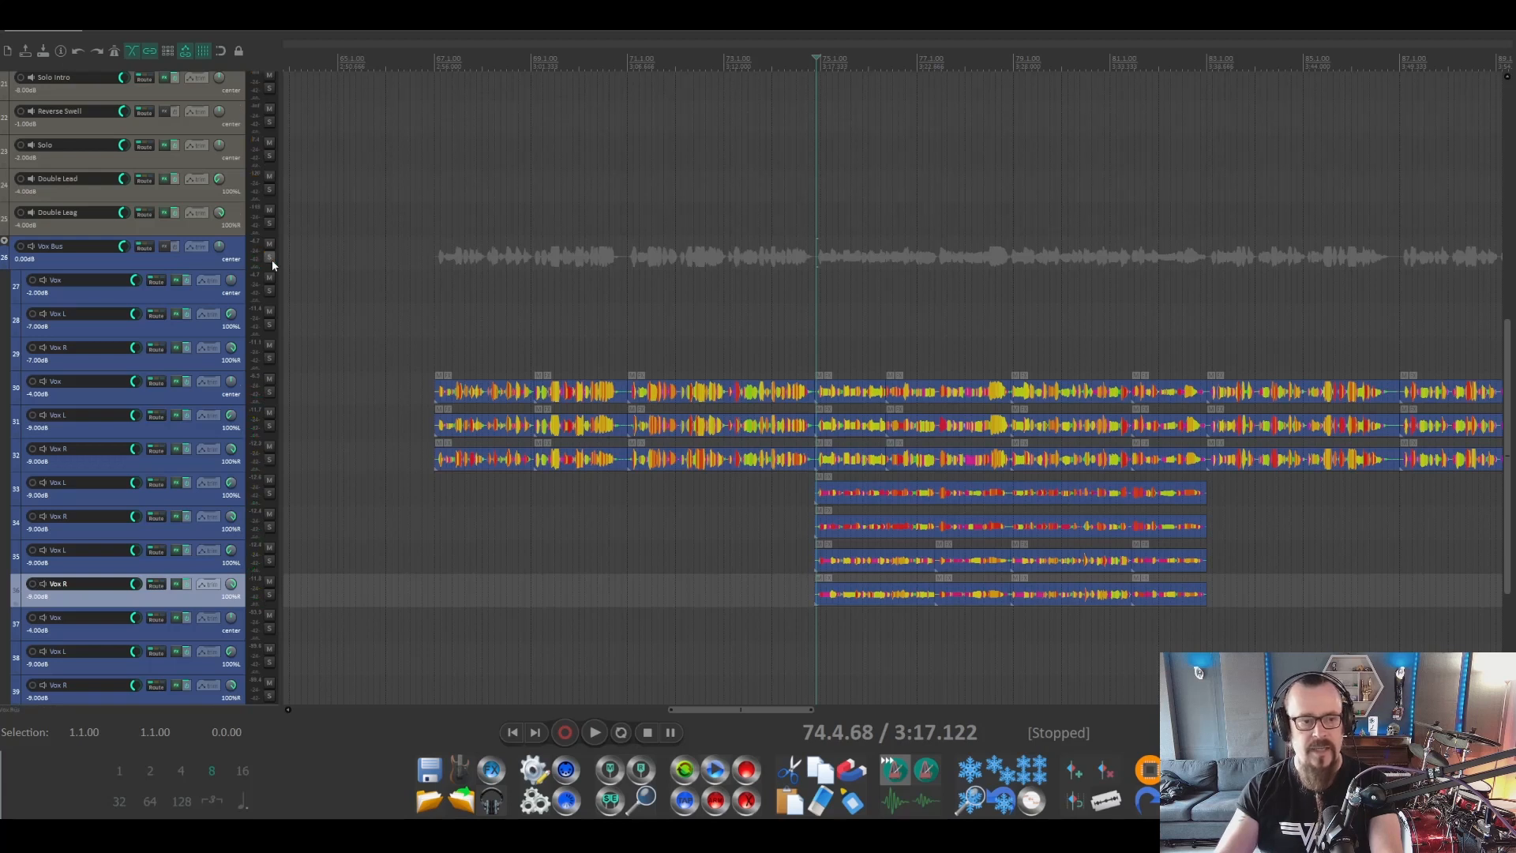
{"action": "key", "text": "space"}
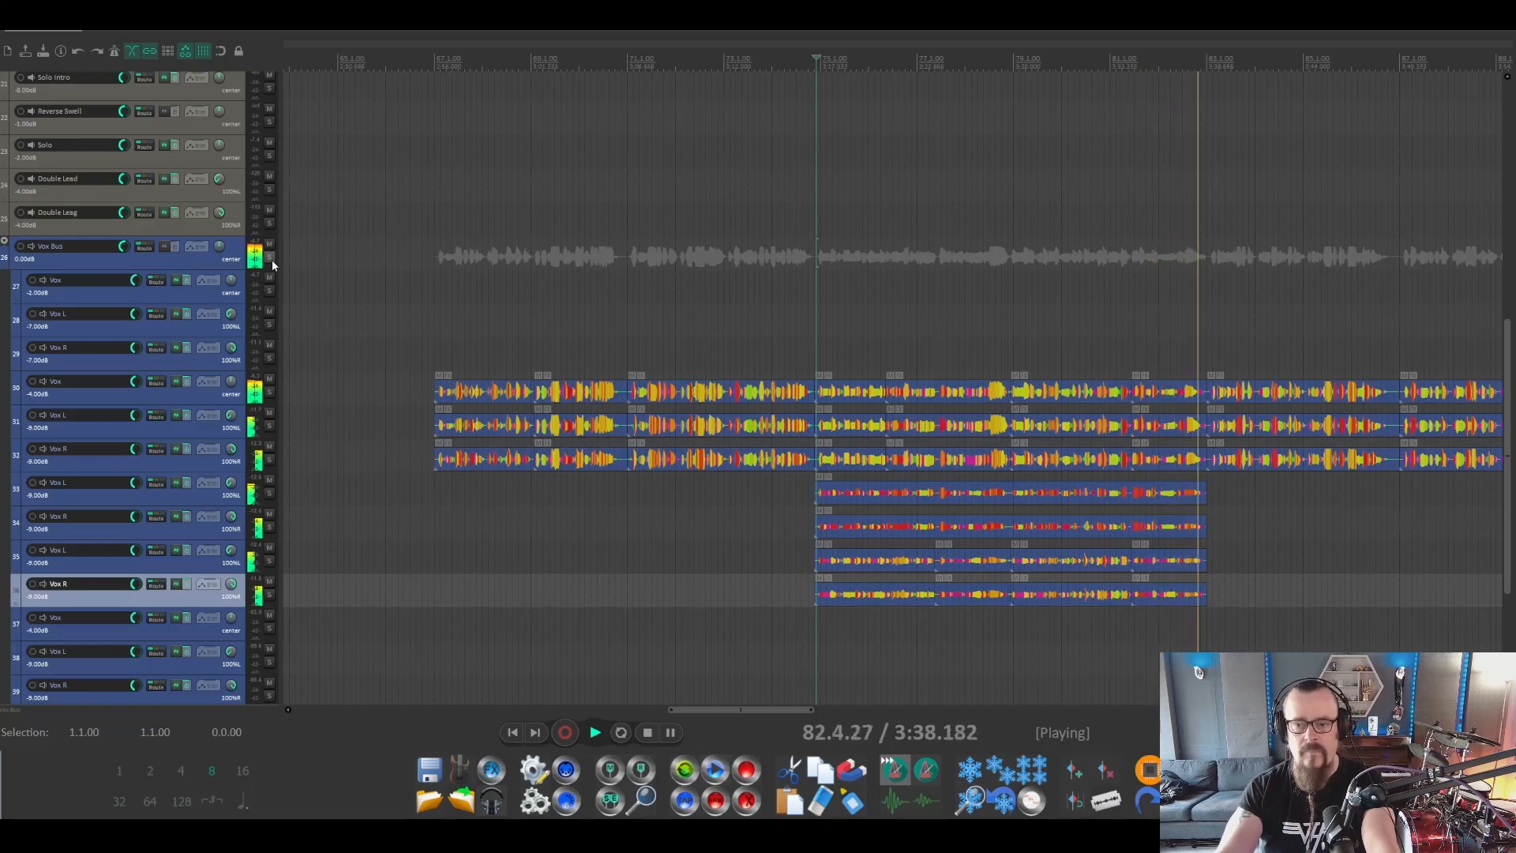
{"action": "key", "text": "space"}
Place the playback position at the start of the bar 83 vocal section and solo the Vox Bus.
{"action": "left_click", "coordinate": [1212, 227]}
{"action": "scroll", "coordinate": [1233, 224], "scroll_direction": "up", "scroll_amount": 2}
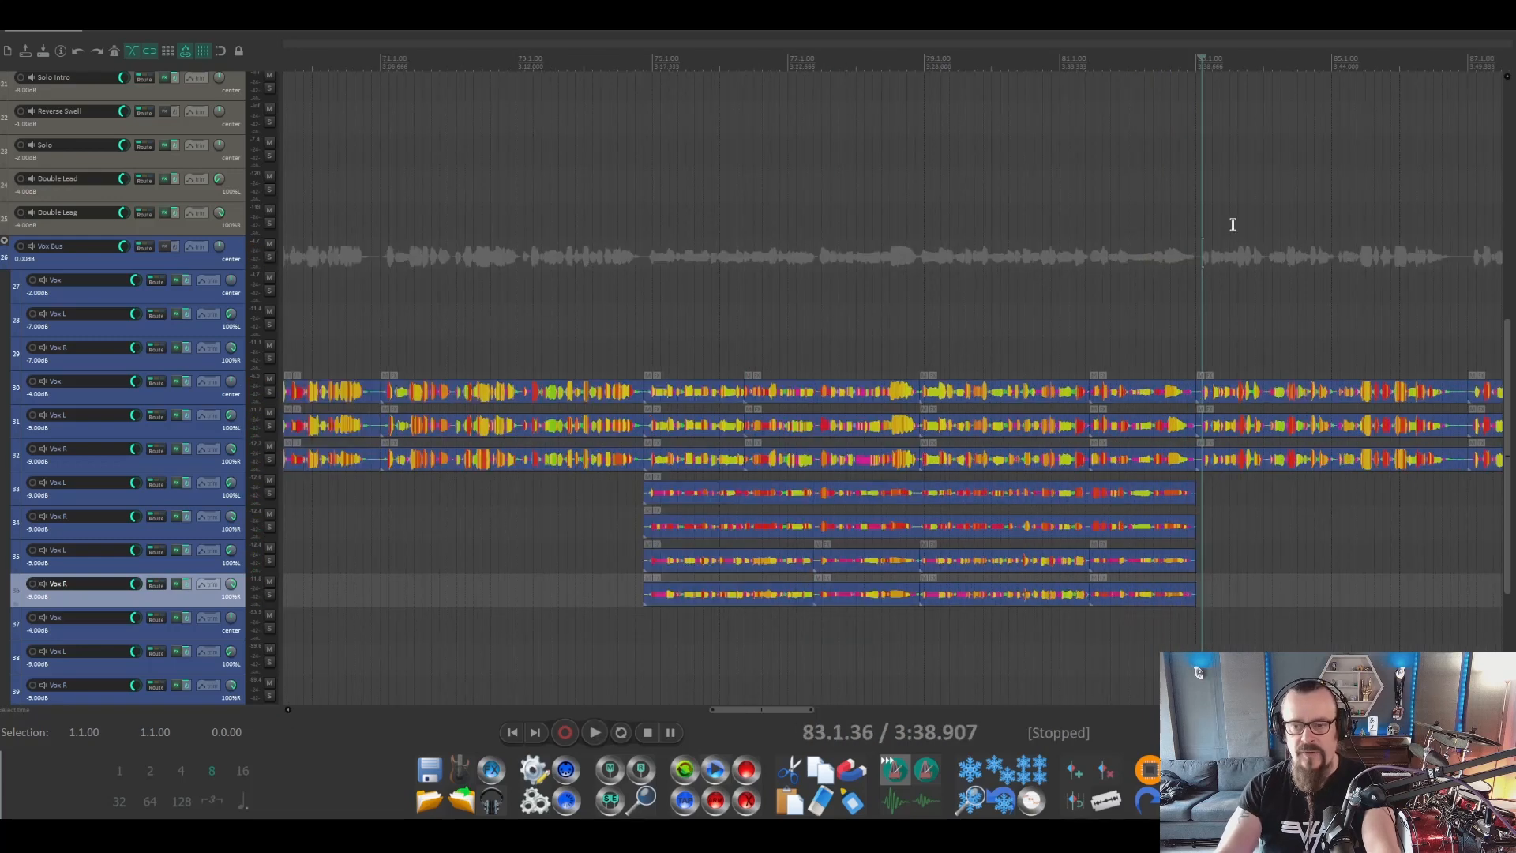
{"action": "left_click_drag", "start_coordinate": [773, 709], "coordinate": [818, 709]}
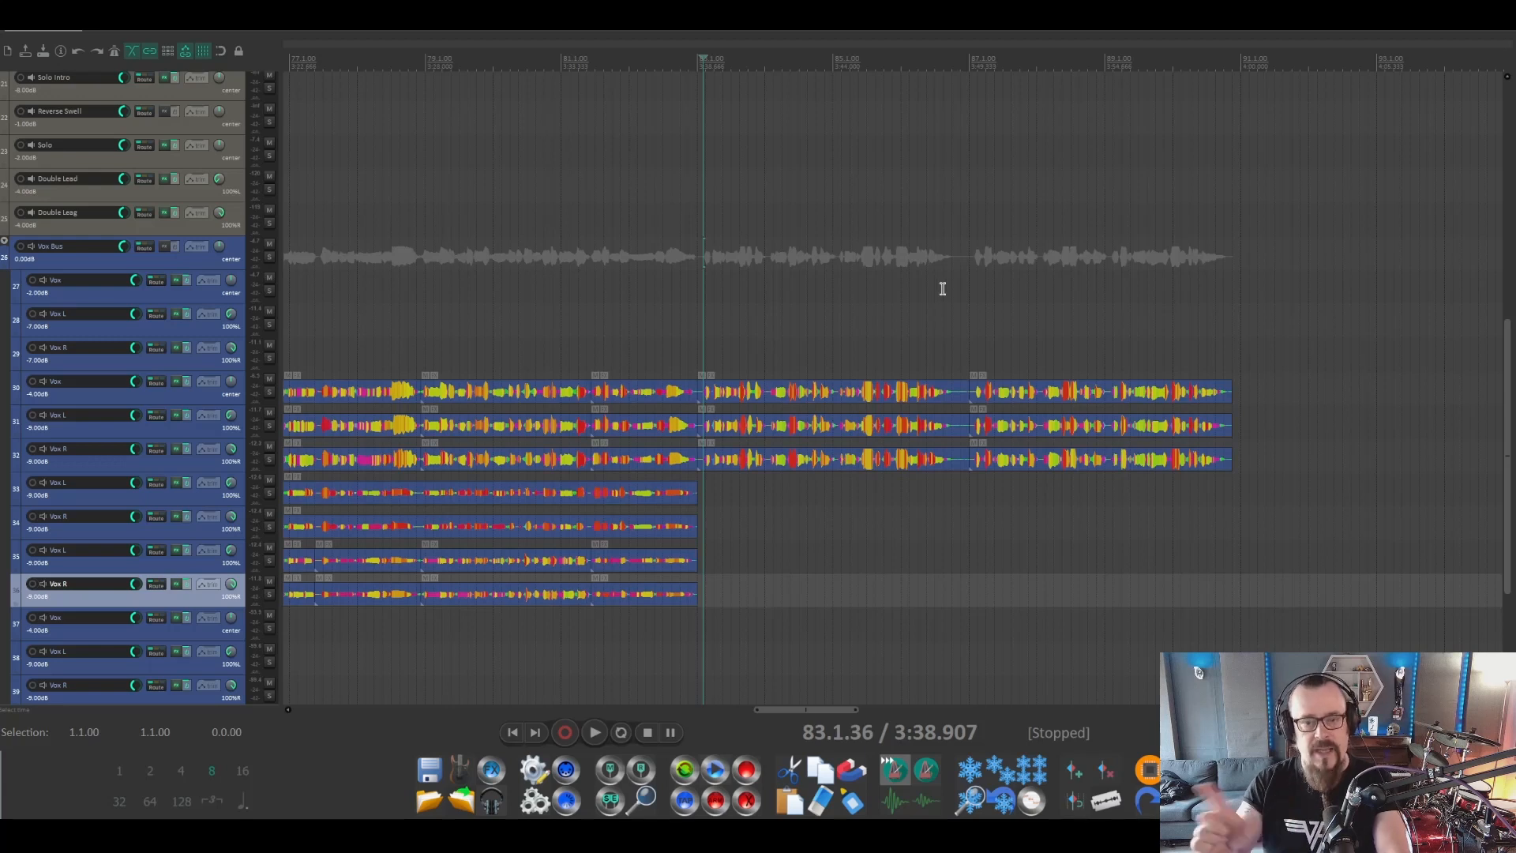
{"action": "left_click", "coordinate": [270, 258]}
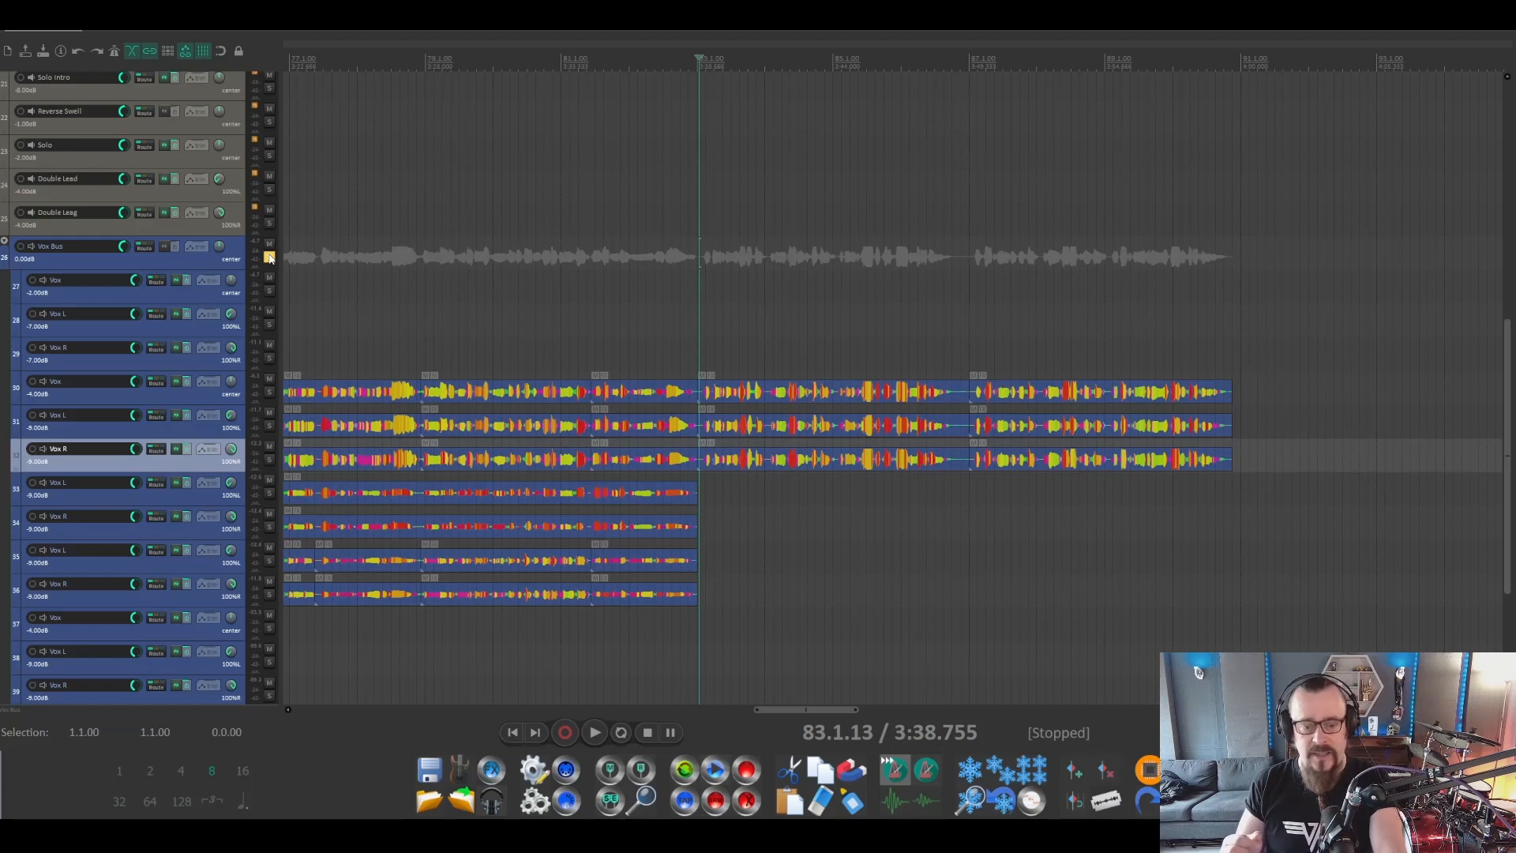
Audition the bar 83 vocal section with the Vox Bus soloed, and replay it in the full mix.
{"action": "key", "text": "space"}
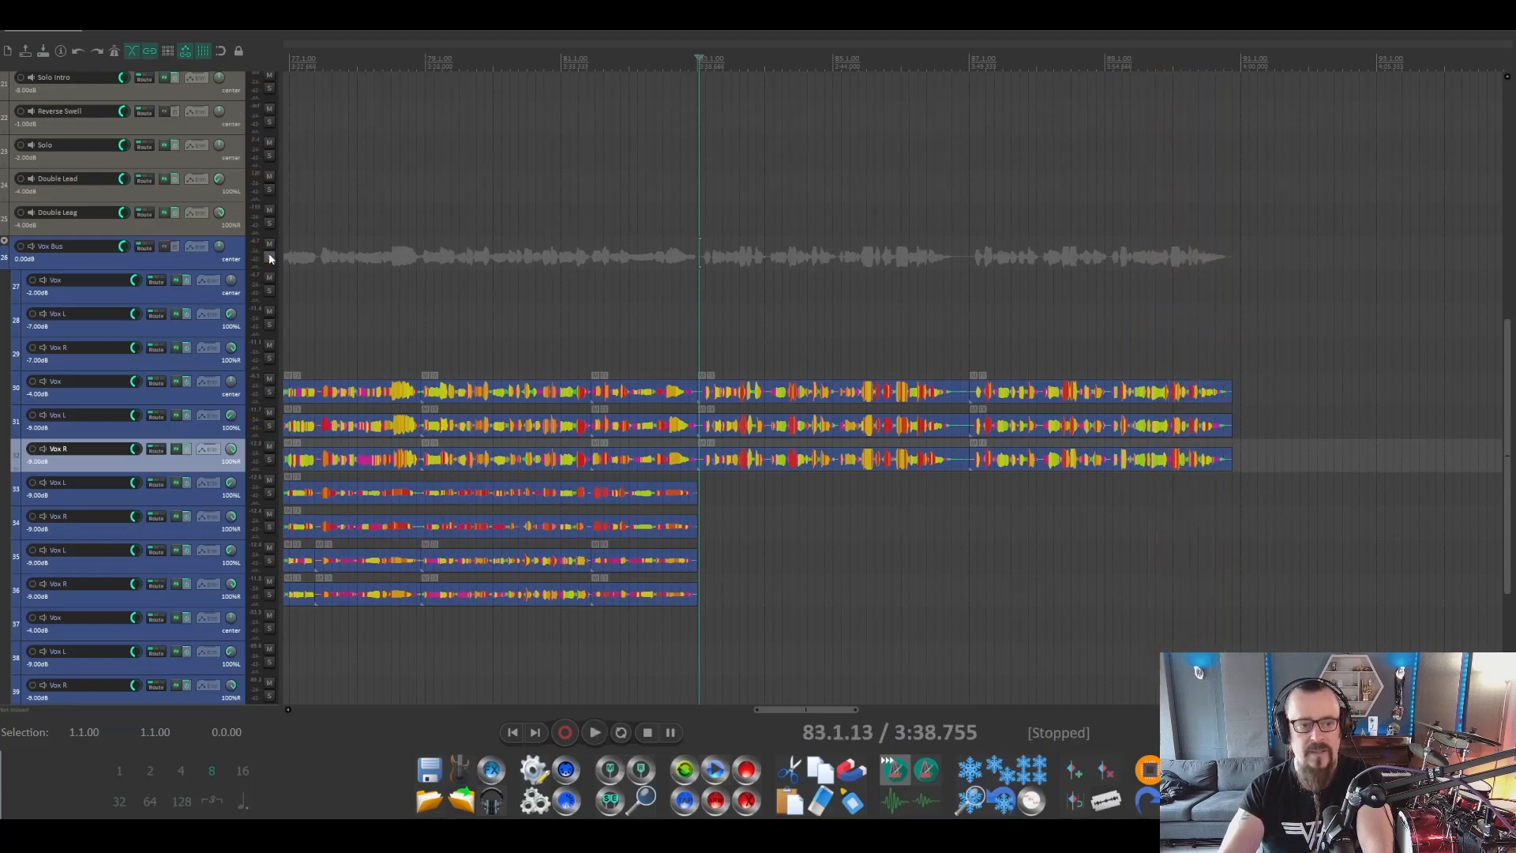
{"action": "key", "text": "space"}
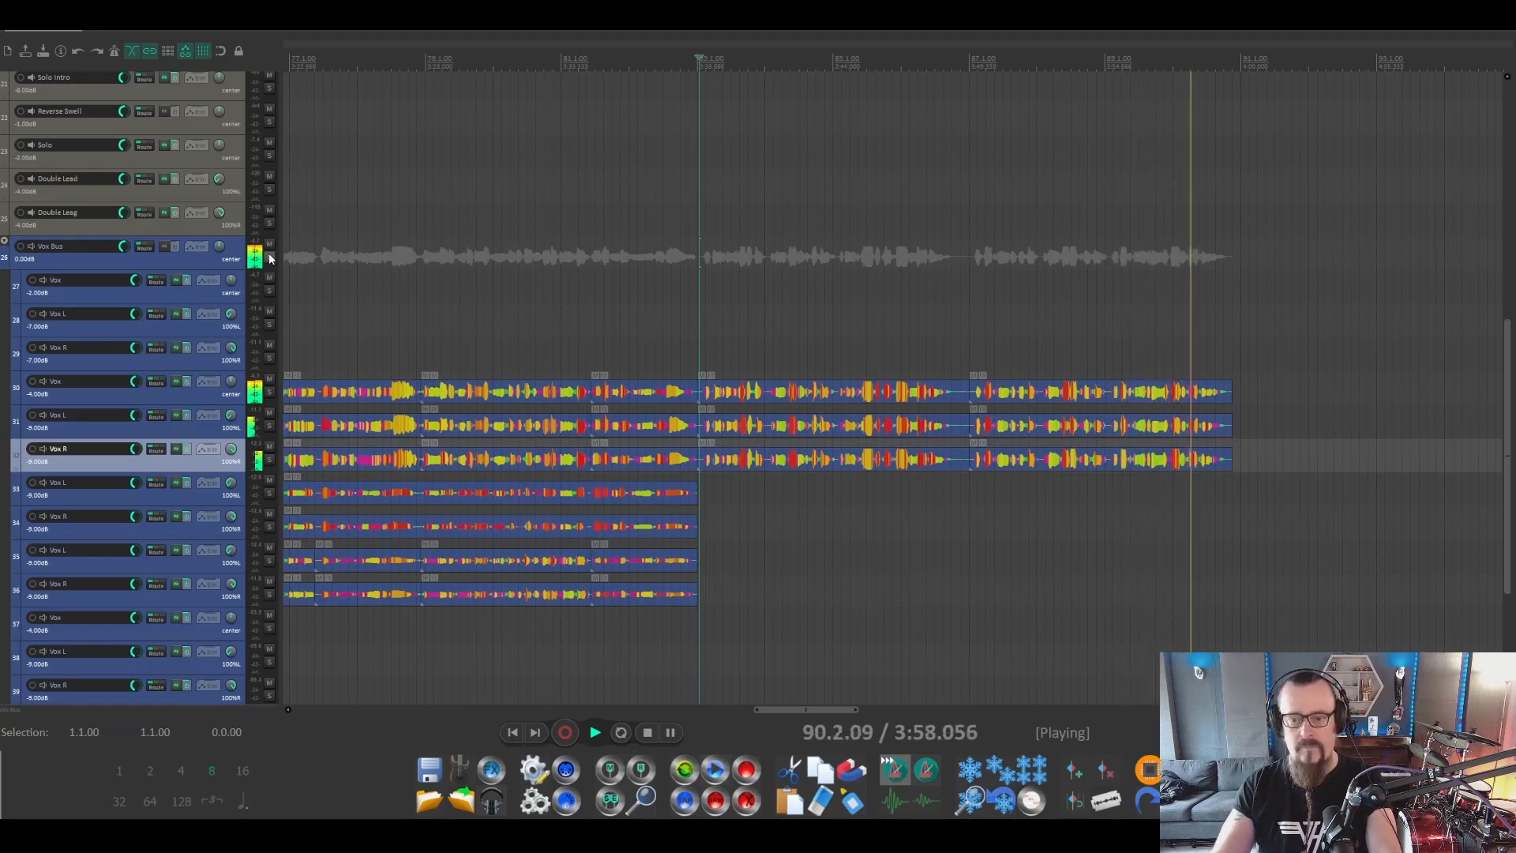
{"action": "key", "text": "space"}
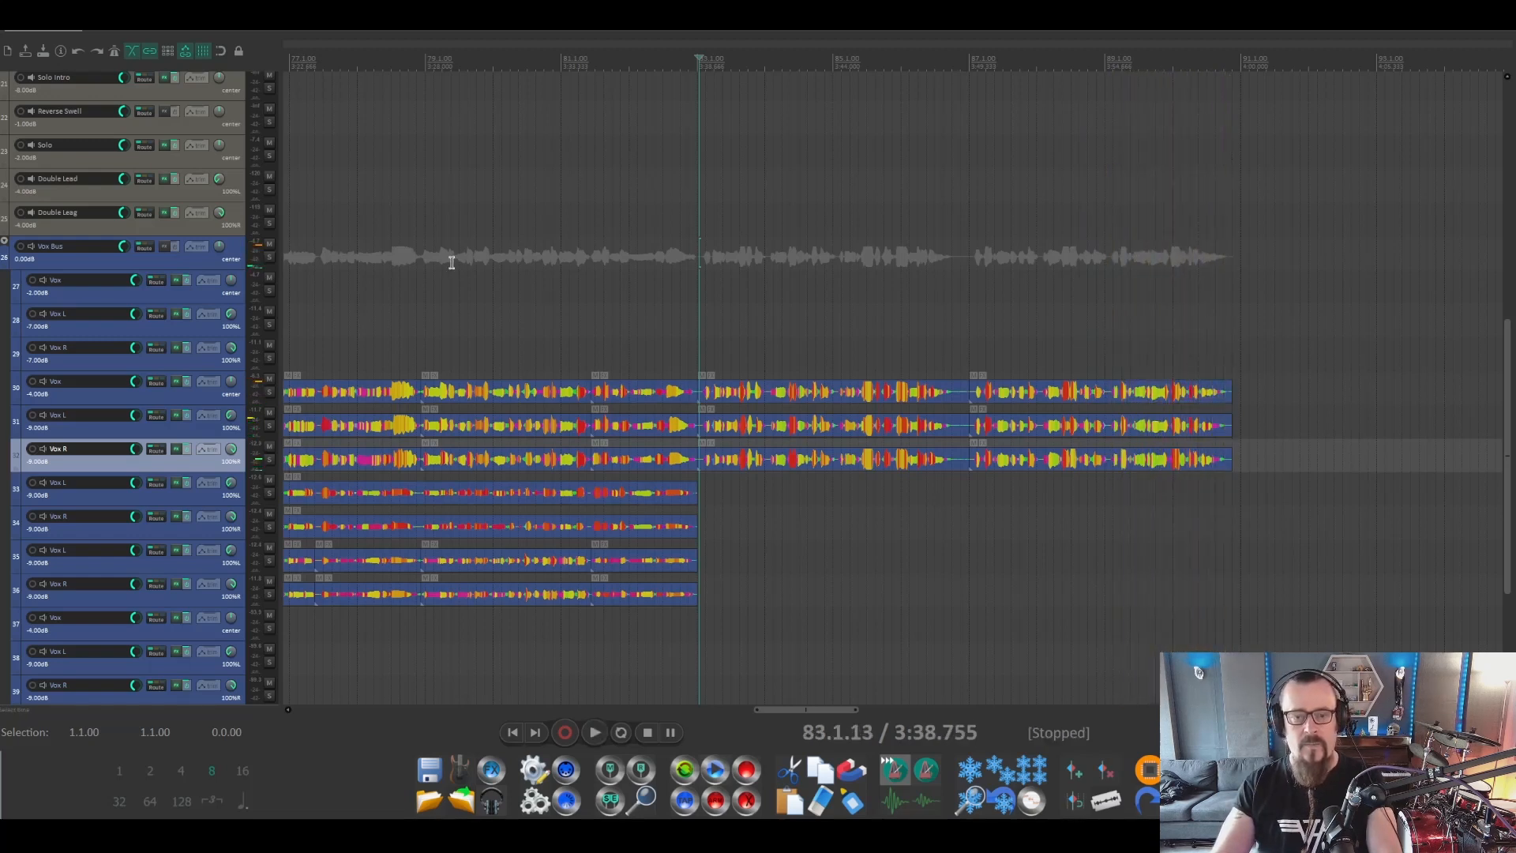
Place the playback position near bar 99 at the start of the last vocal section and listen to its full stack.
{"action": "scroll", "coordinate": [829, 242], "scroll_direction": "down", "scroll_amount": 5}
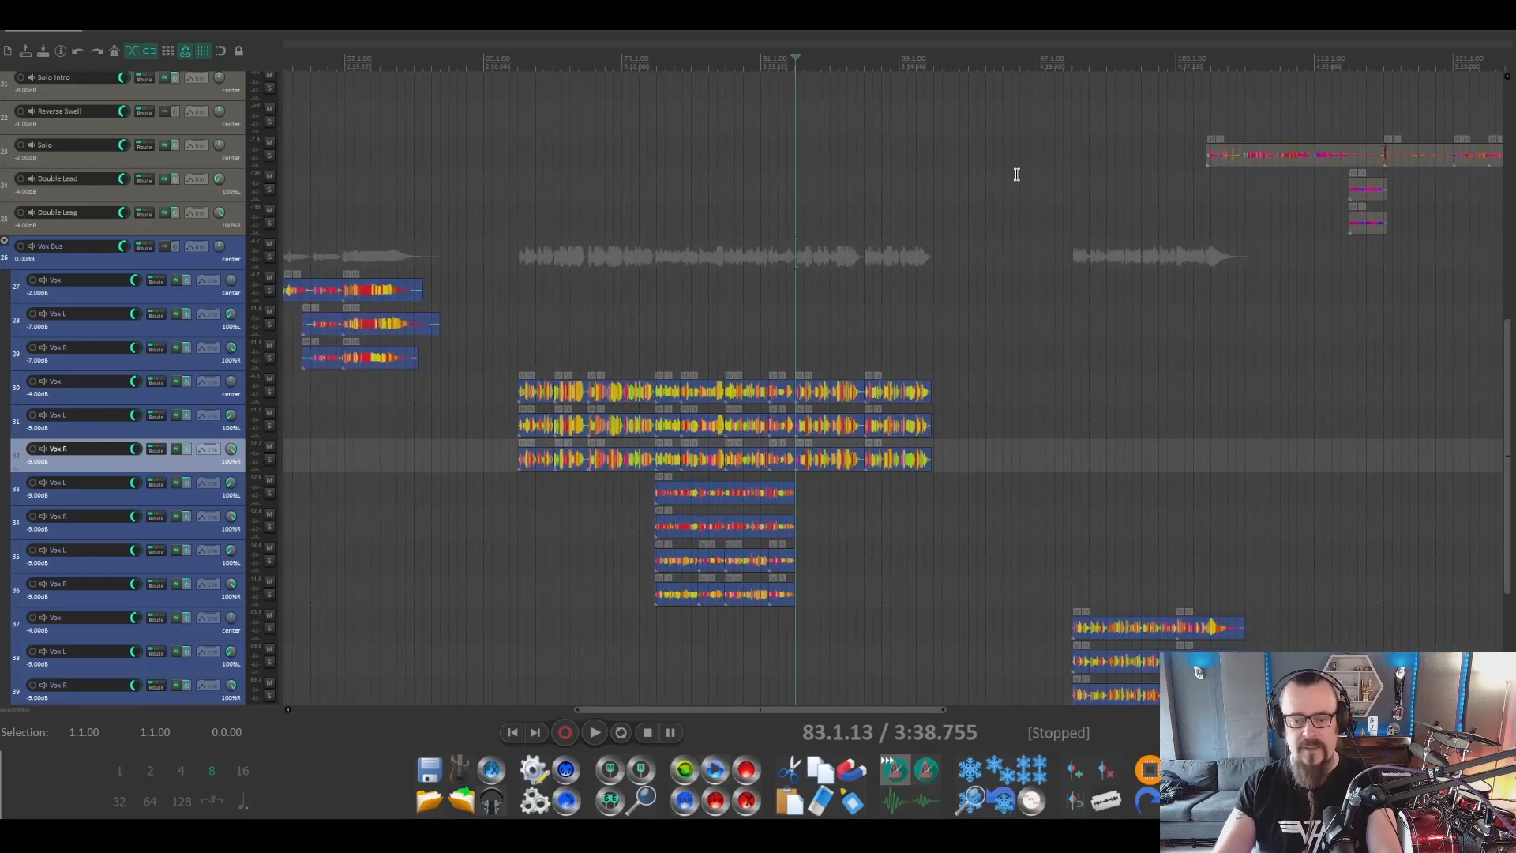
{"action": "left_click", "coordinate": [1071, 66]}
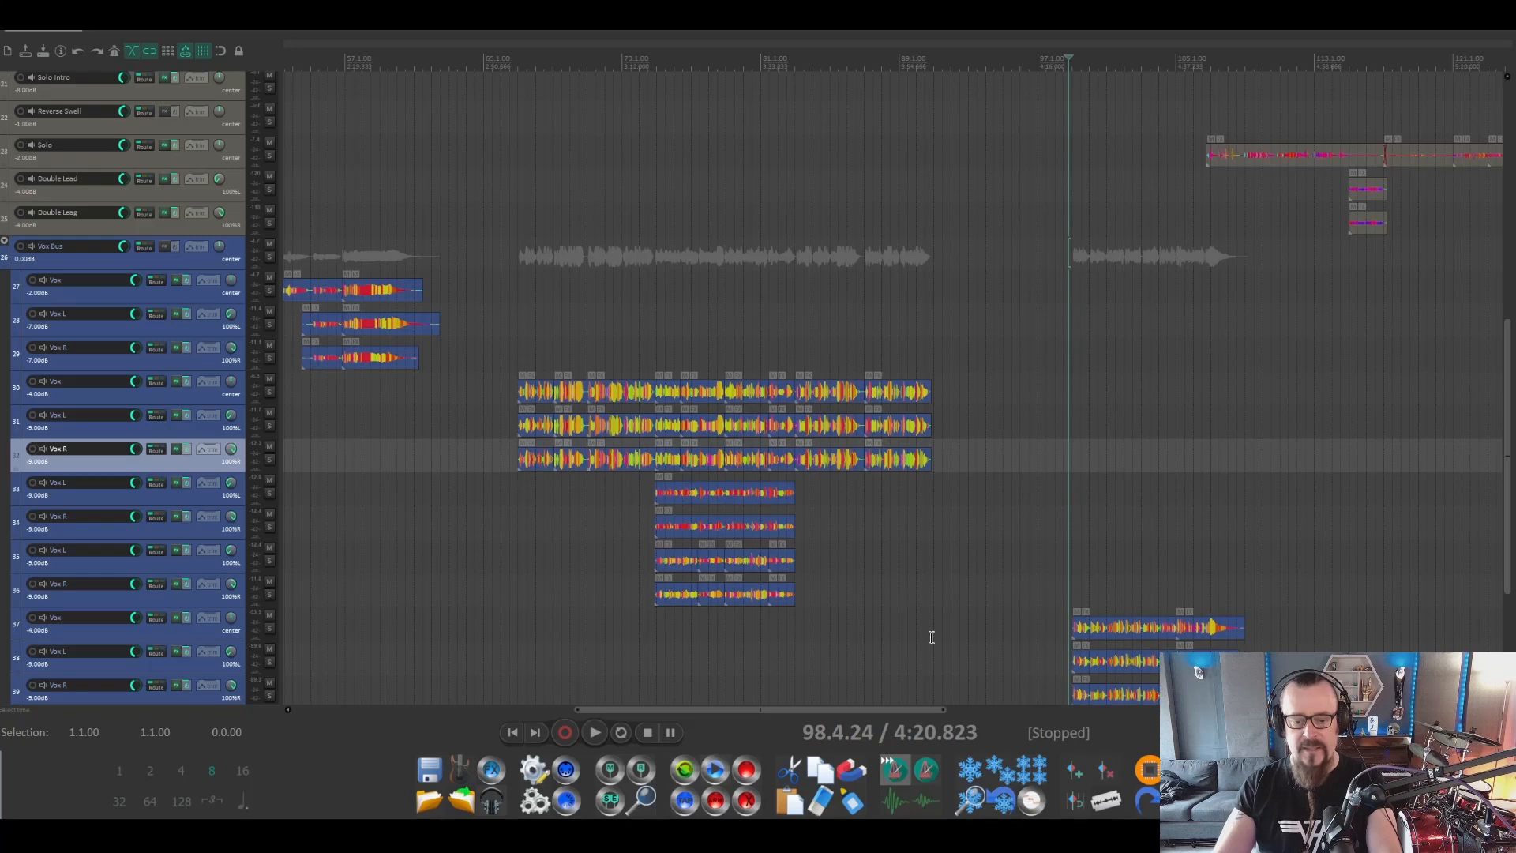
{"action": "scroll", "coordinate": [171, 495], "scroll_direction": "down", "scroll_amount": 5}
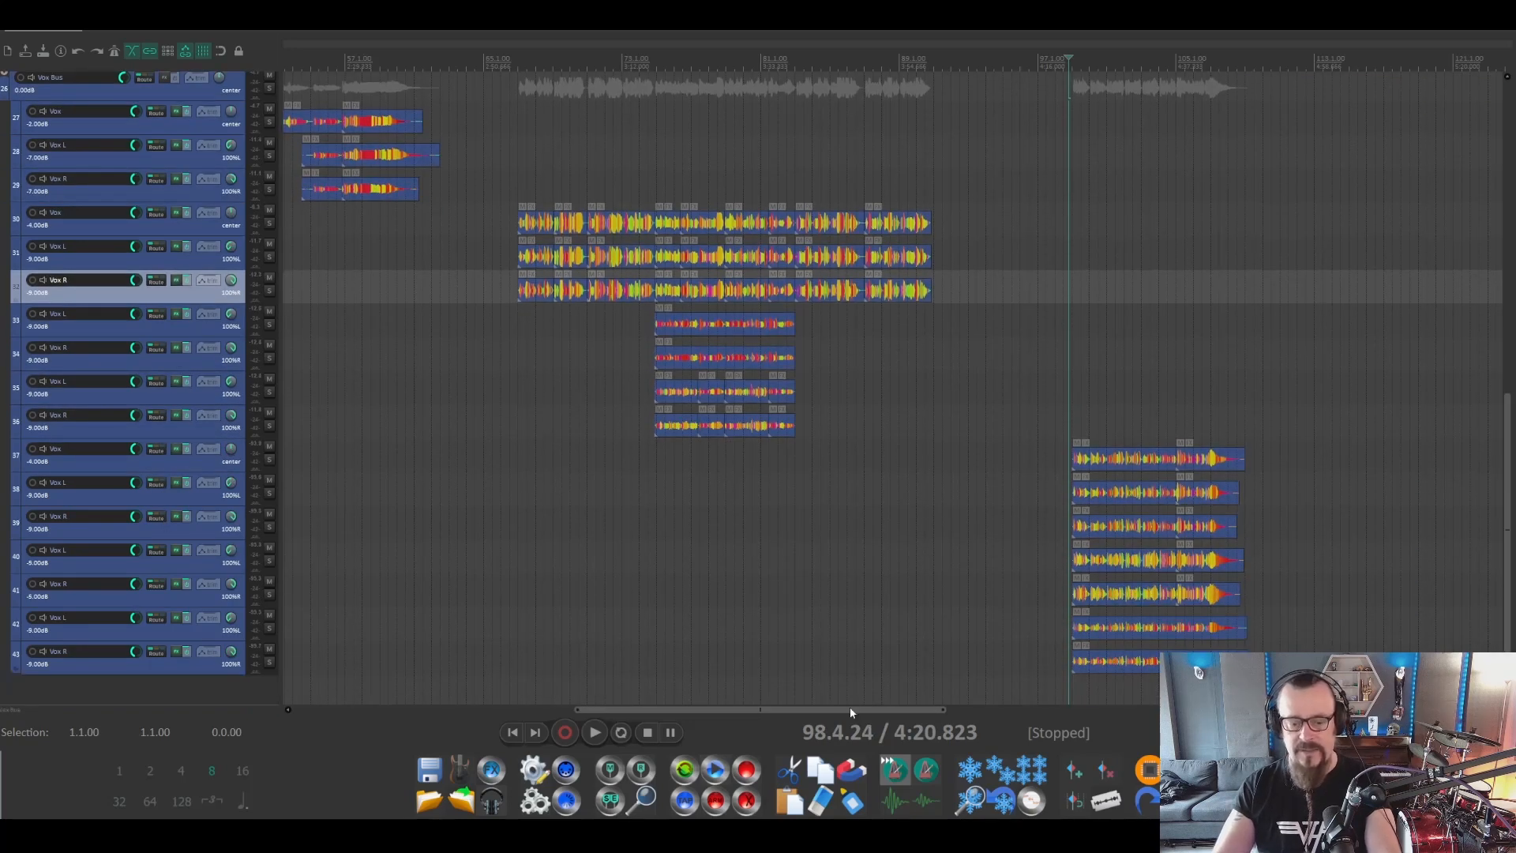
{"action": "left_click_drag", "start_coordinate": [850, 704], "coordinate": [910, 712]}
{"action": "key", "text": "space"}
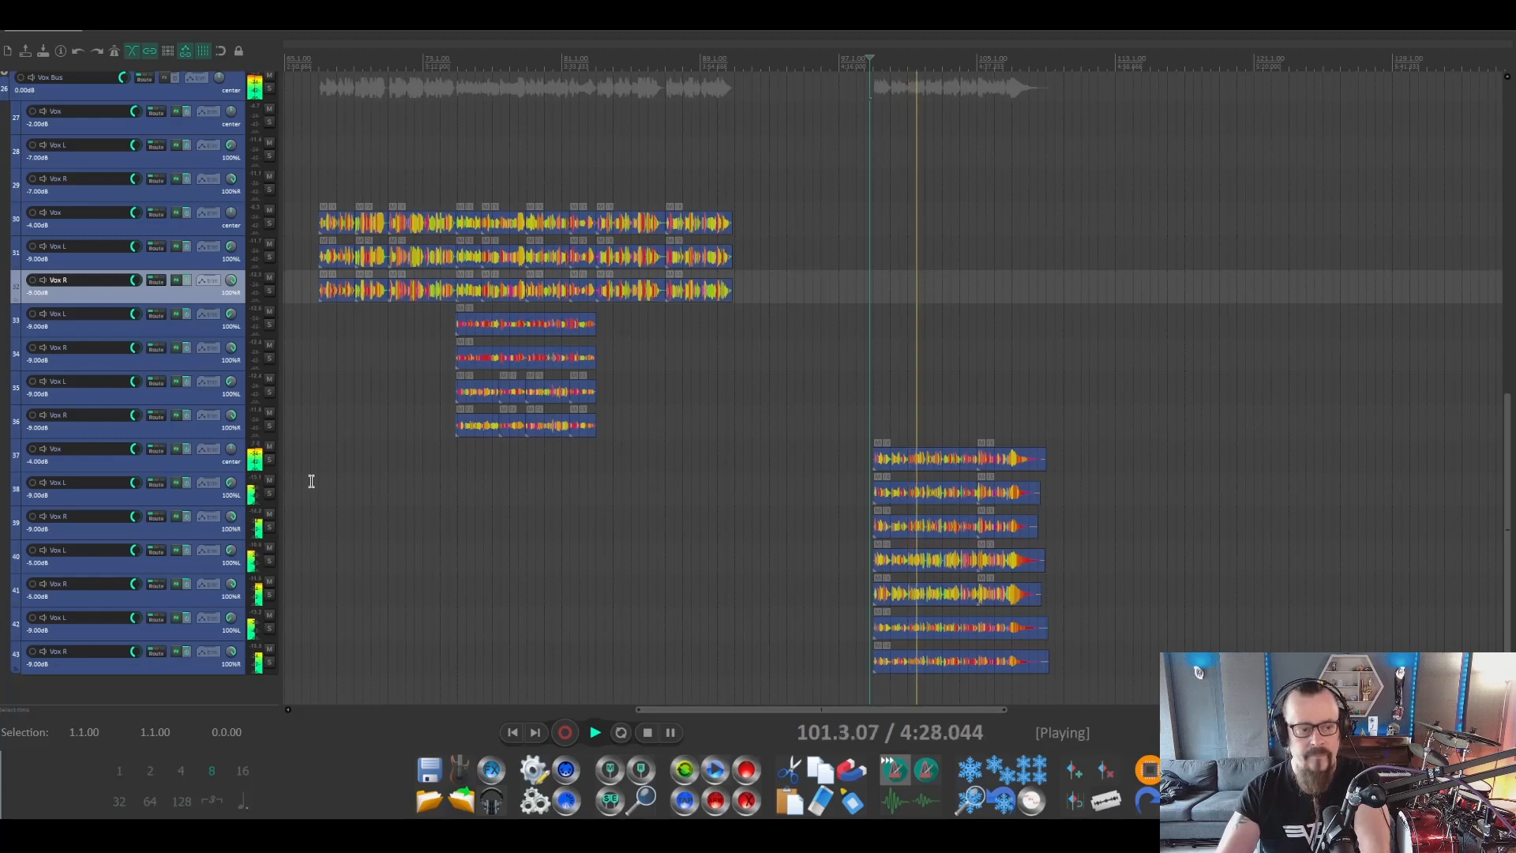
{"action": "key", "text": "space"}
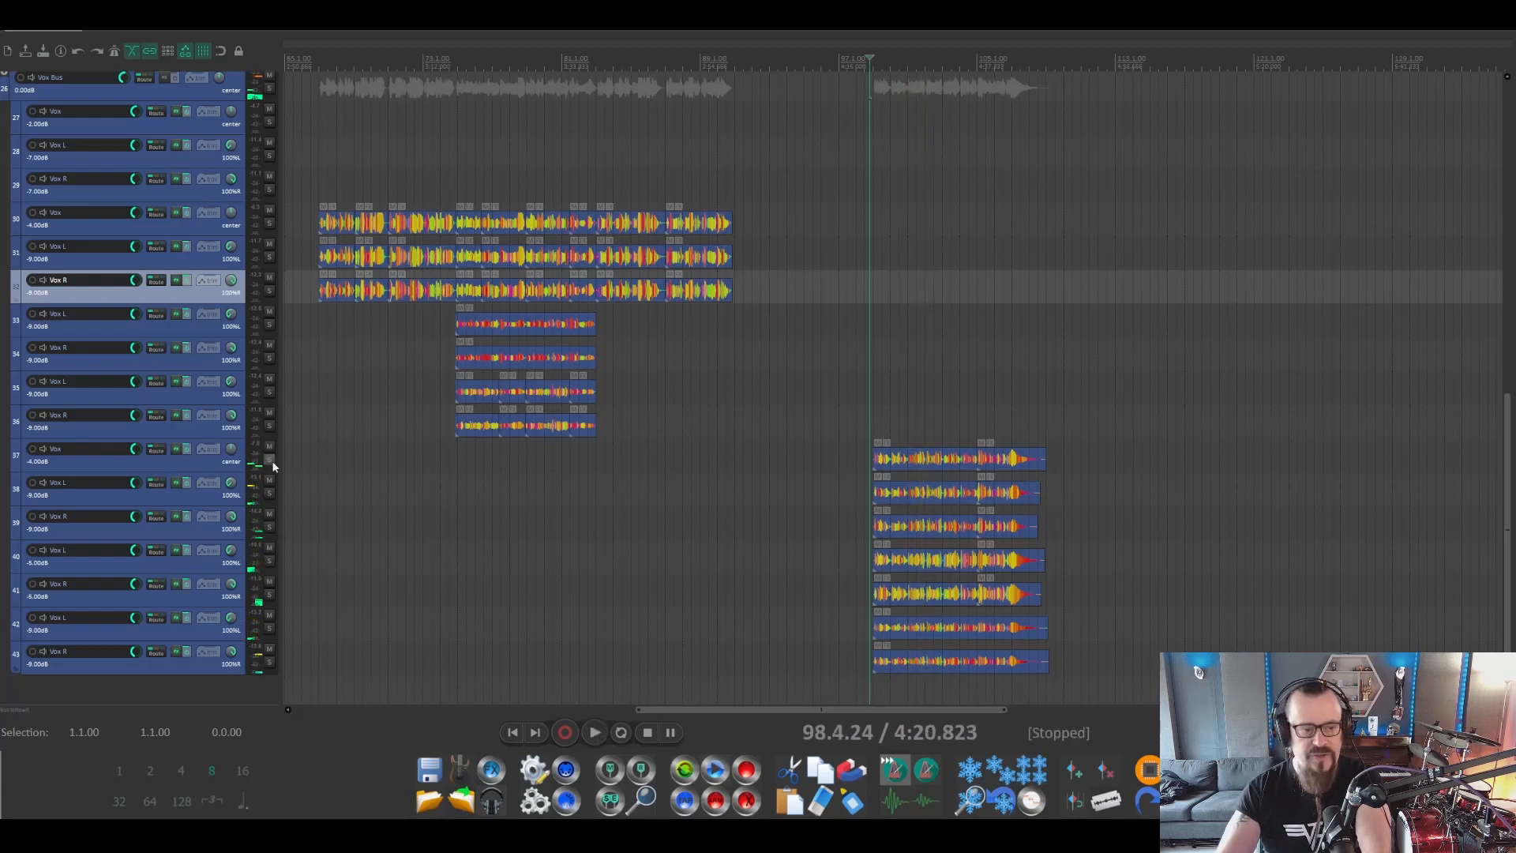
Solo and audition the Vox, Vox L and Vox R on tracks 37 to 39, and clear their solos.
{"action": "left_click", "coordinate": [271, 460]}
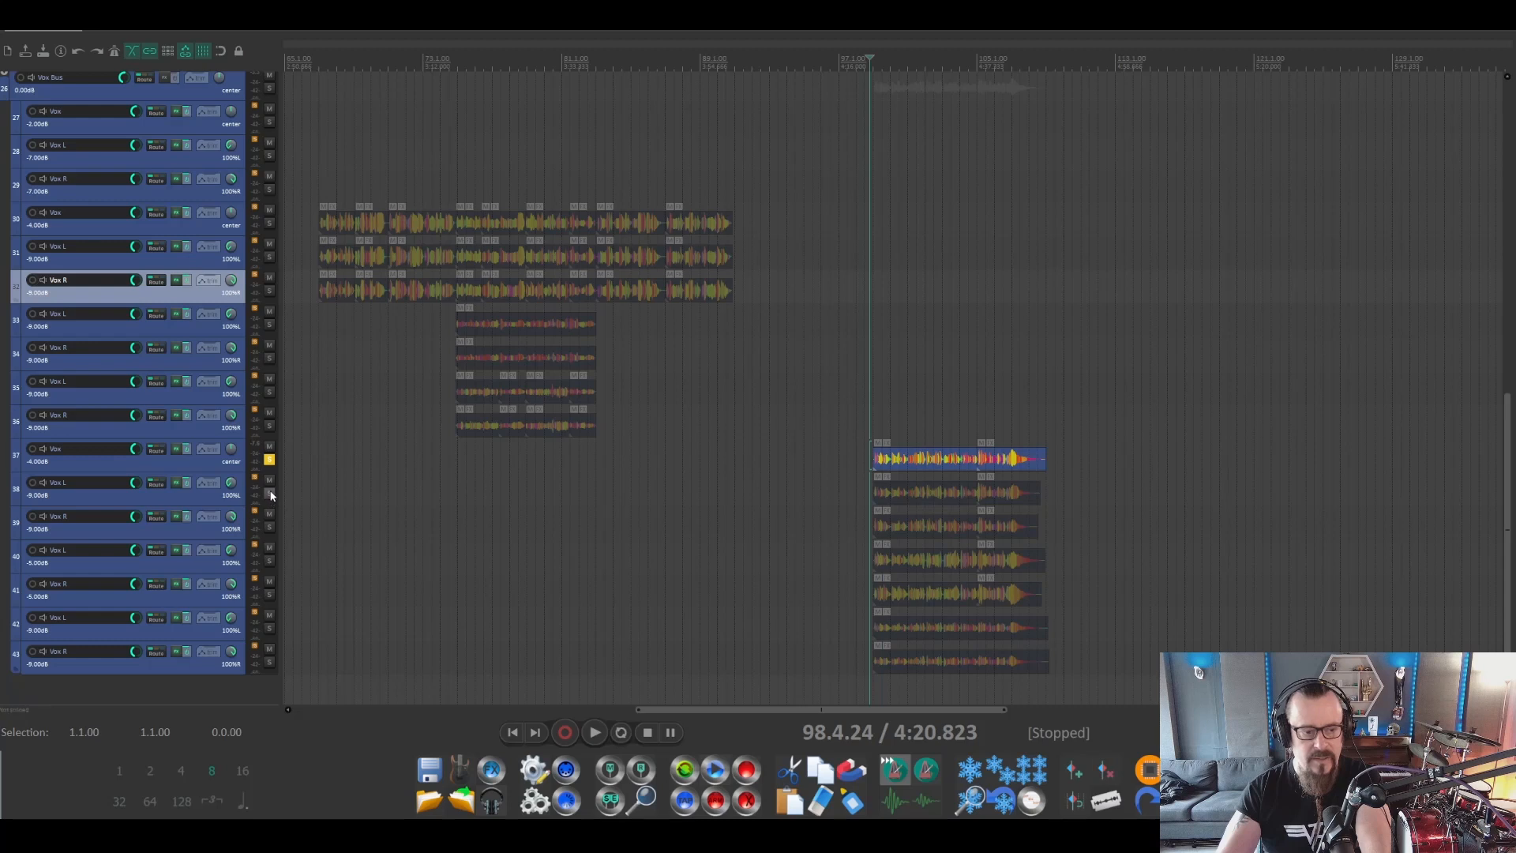
{"action": "left_click", "coordinate": [271, 495]}
{"action": "left_click", "coordinate": [269, 527]}
{"action": "key", "text": "space"}
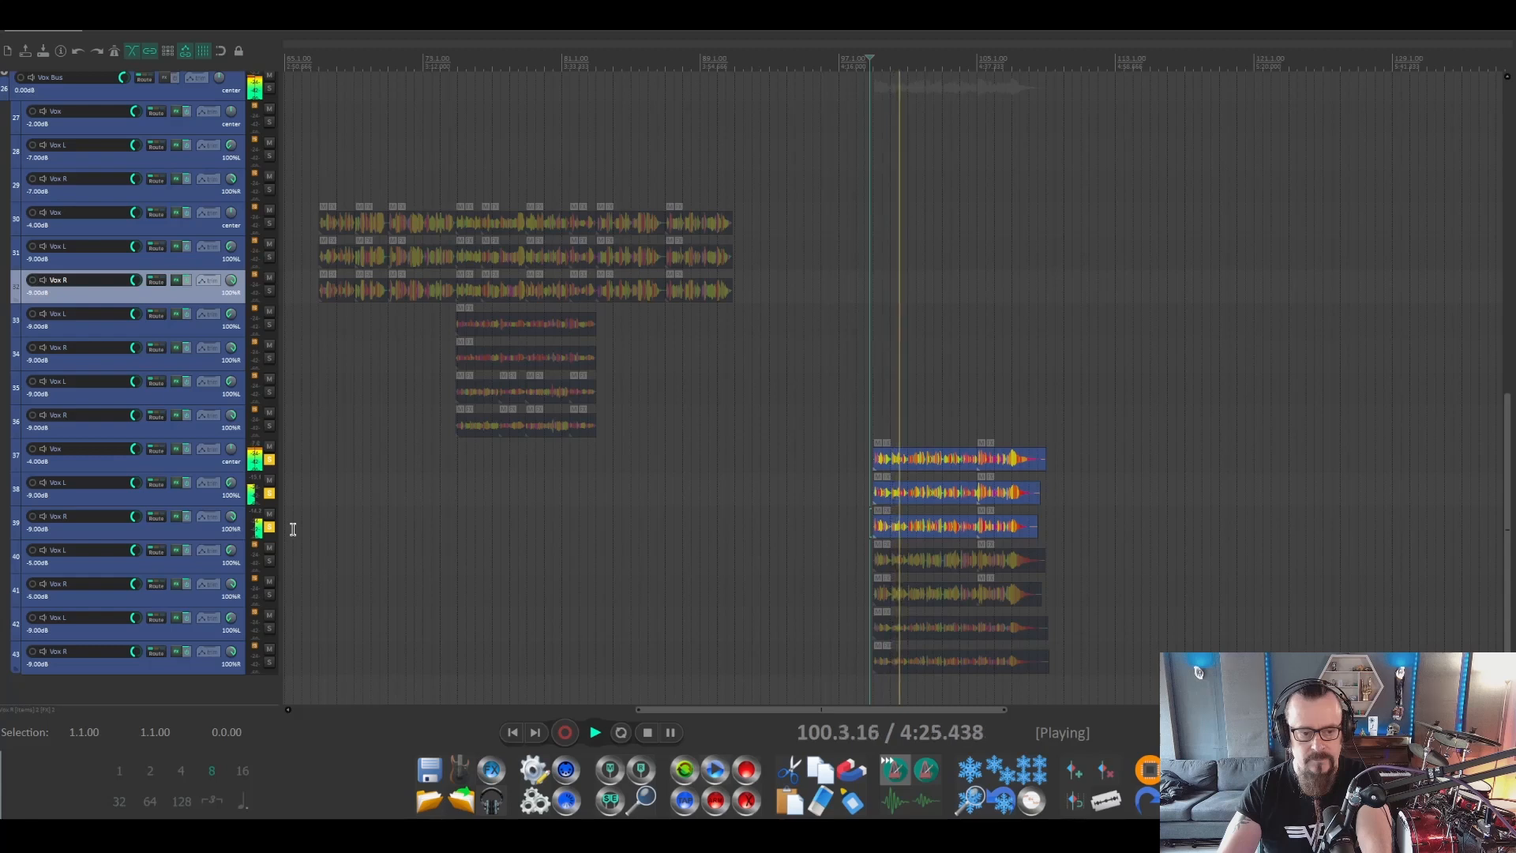
{"action": "key", "text": "space"}
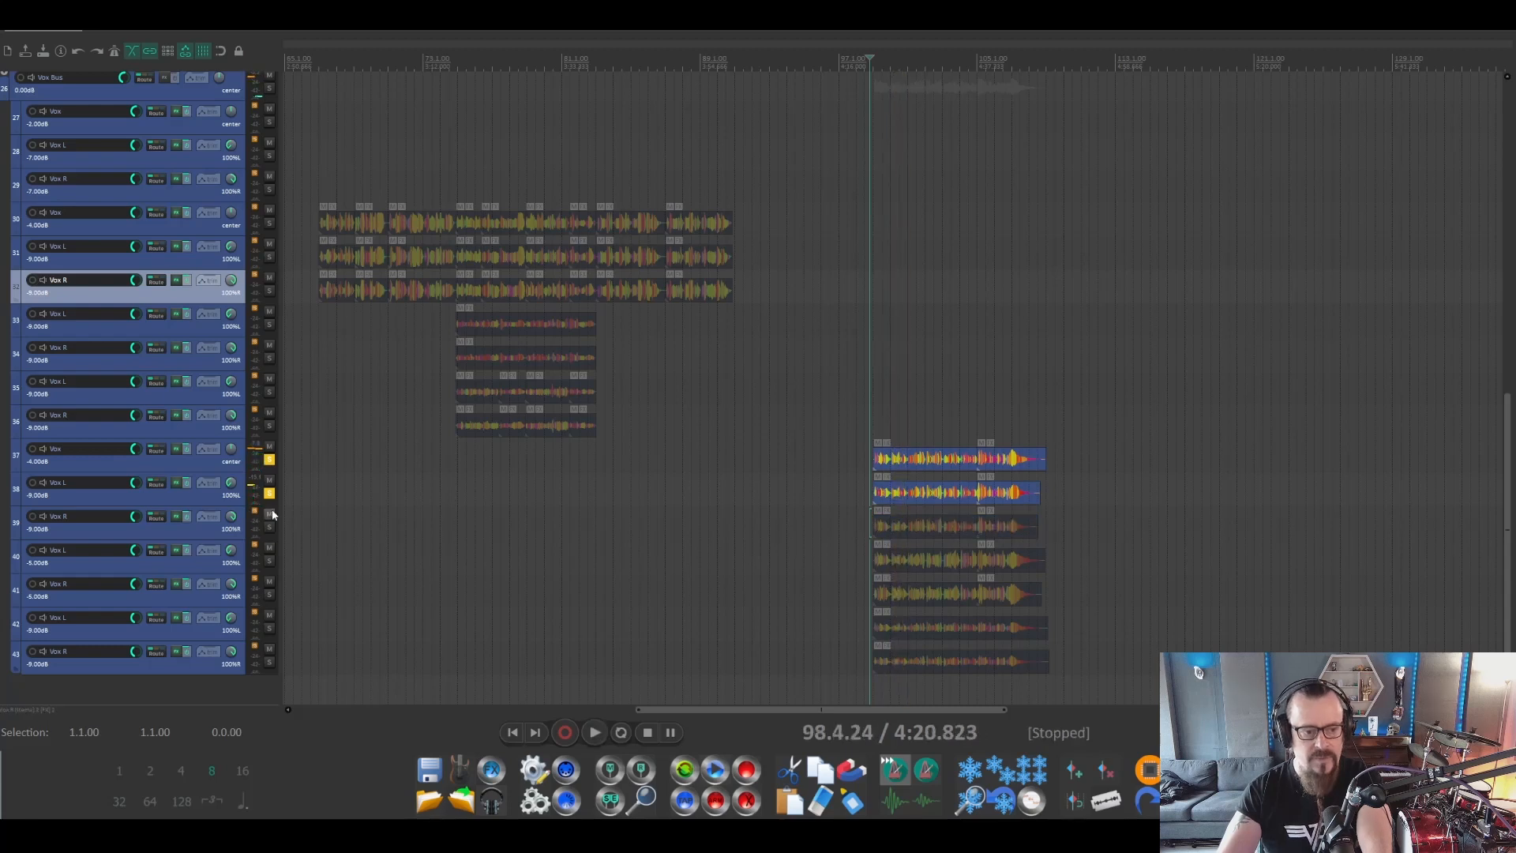
{"action": "left_click", "coordinate": [269, 460]}
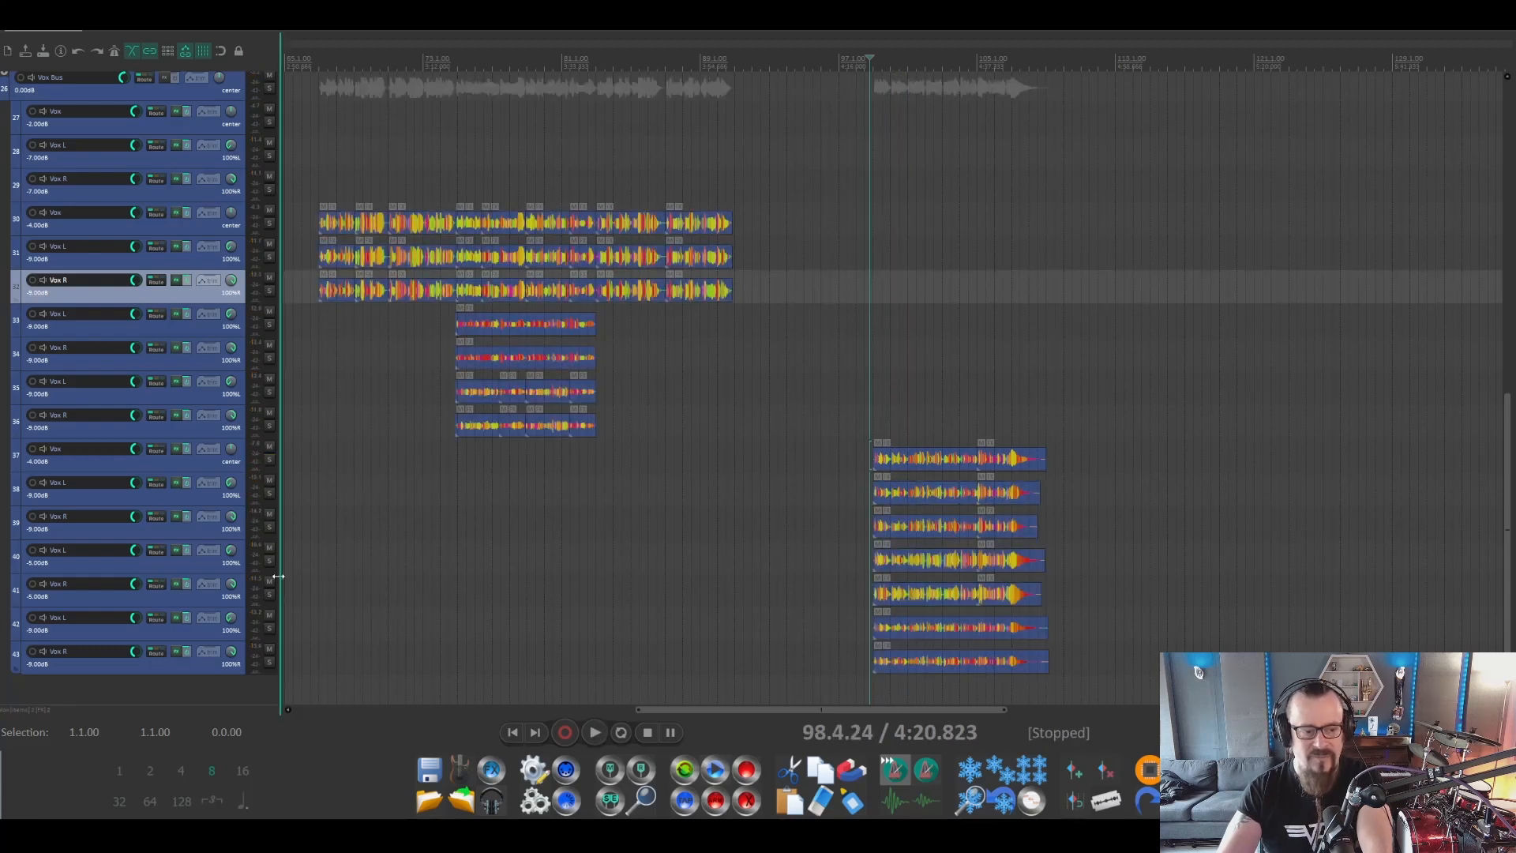
Audition the Vox L and Vox R pairs on tracks 40–41 and 42–43 soloed one pair at a time, and clear the solos.
{"action": "left_click", "coordinate": [268, 561]}
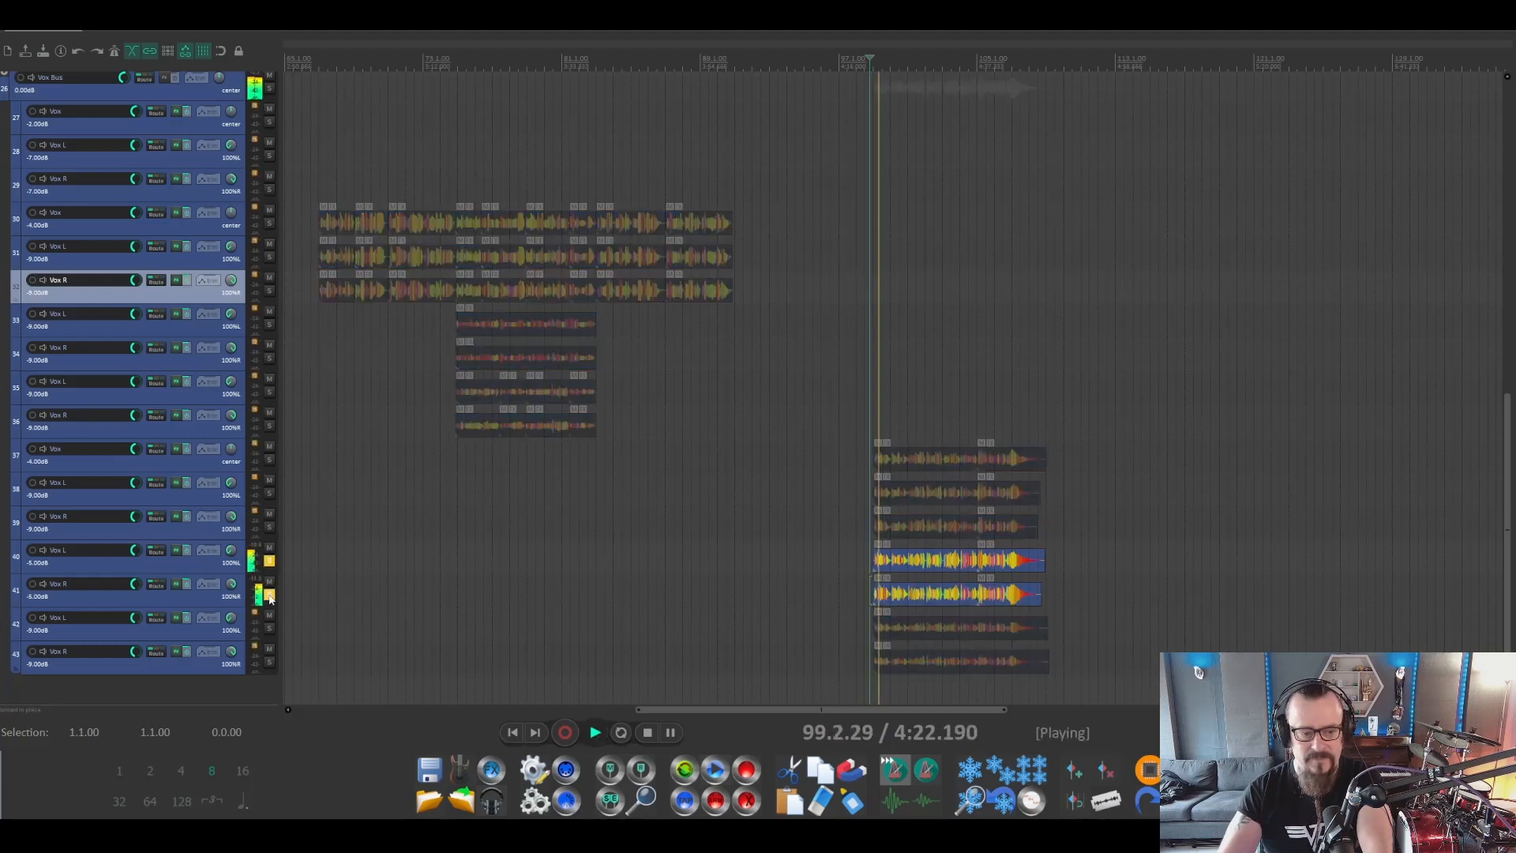
{"action": "left_click", "coordinate": [270, 596]}
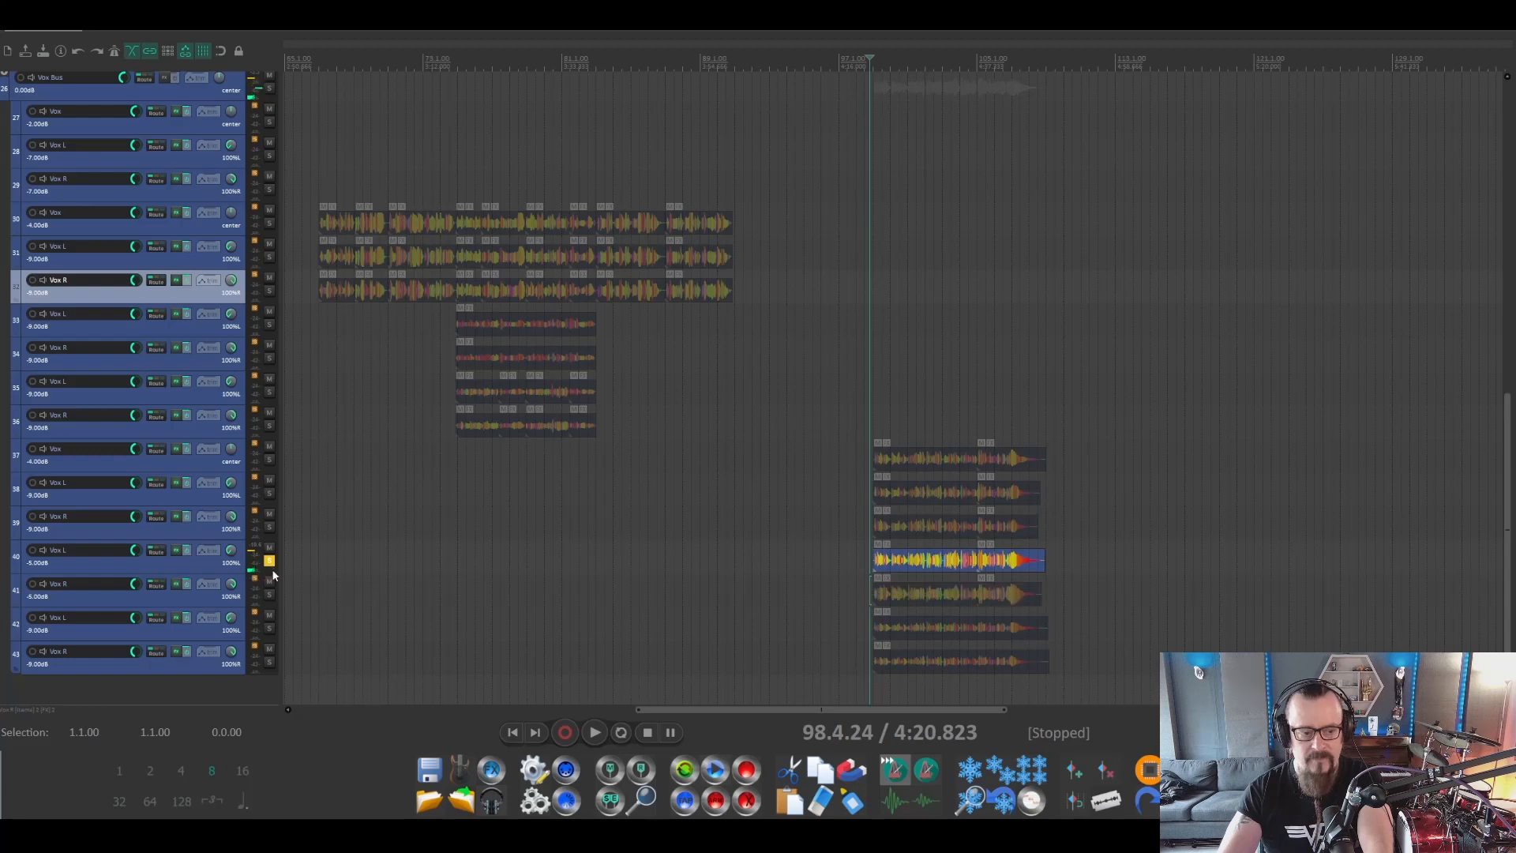
{"action": "left_click", "coordinate": [268, 663]}
{"action": "key", "text": "space"}
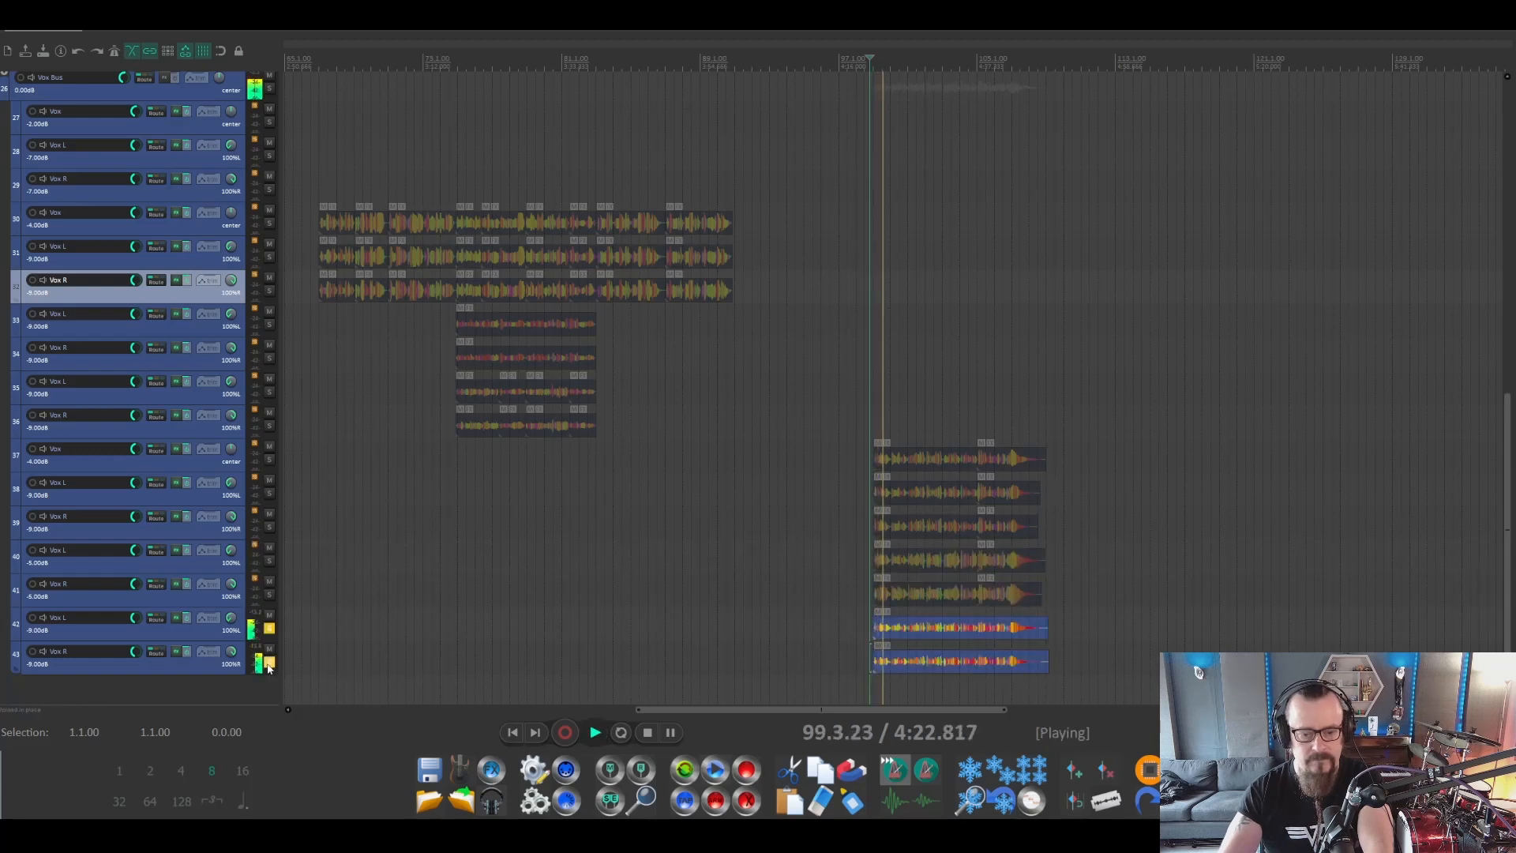
{"action": "left_click", "coordinate": [269, 666]}
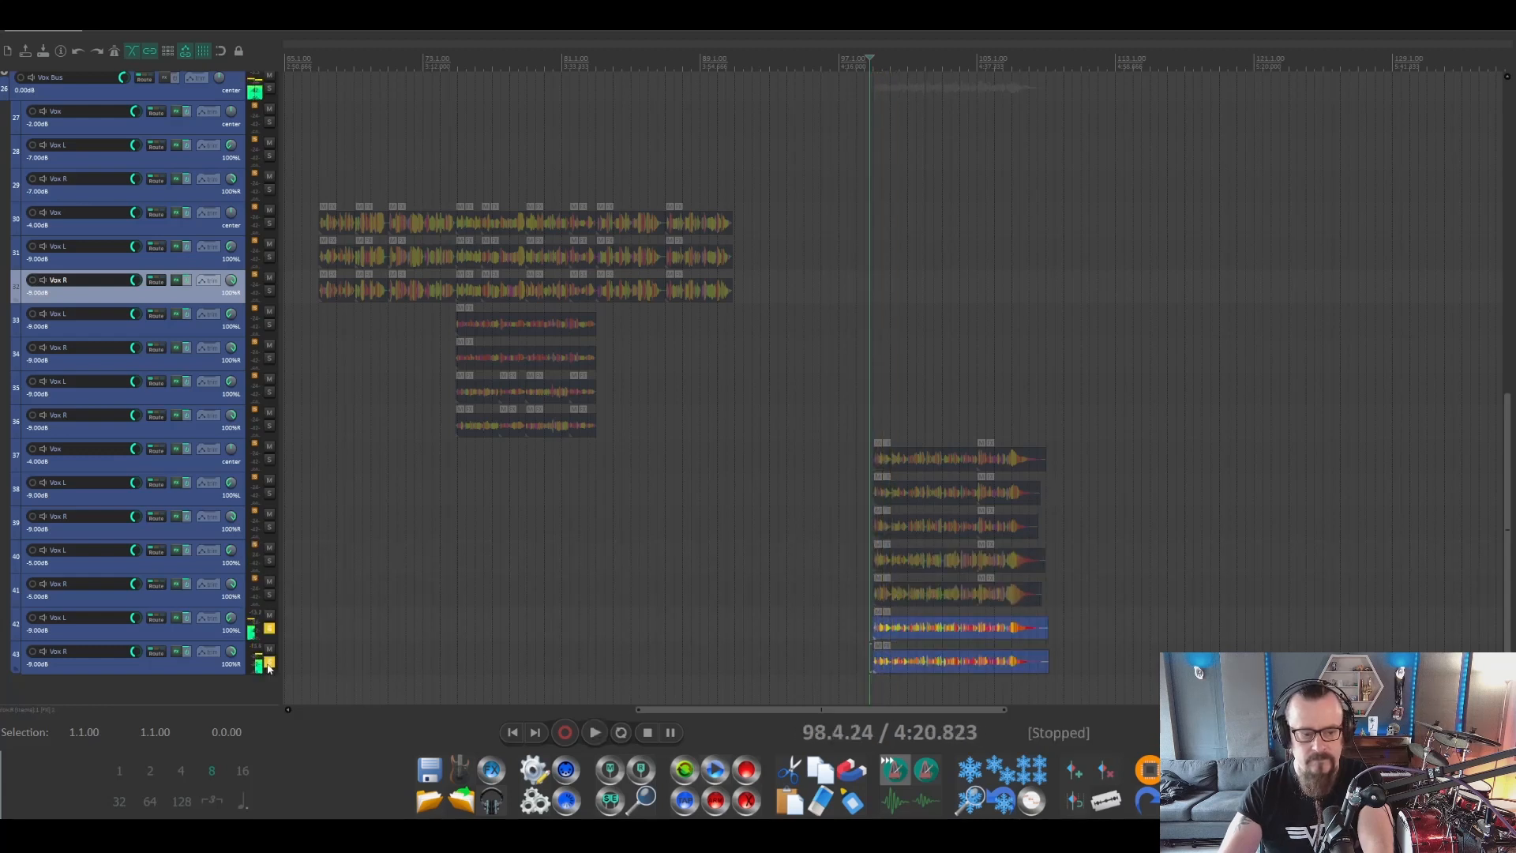
{"action": "left_click", "coordinate": [268, 630]}
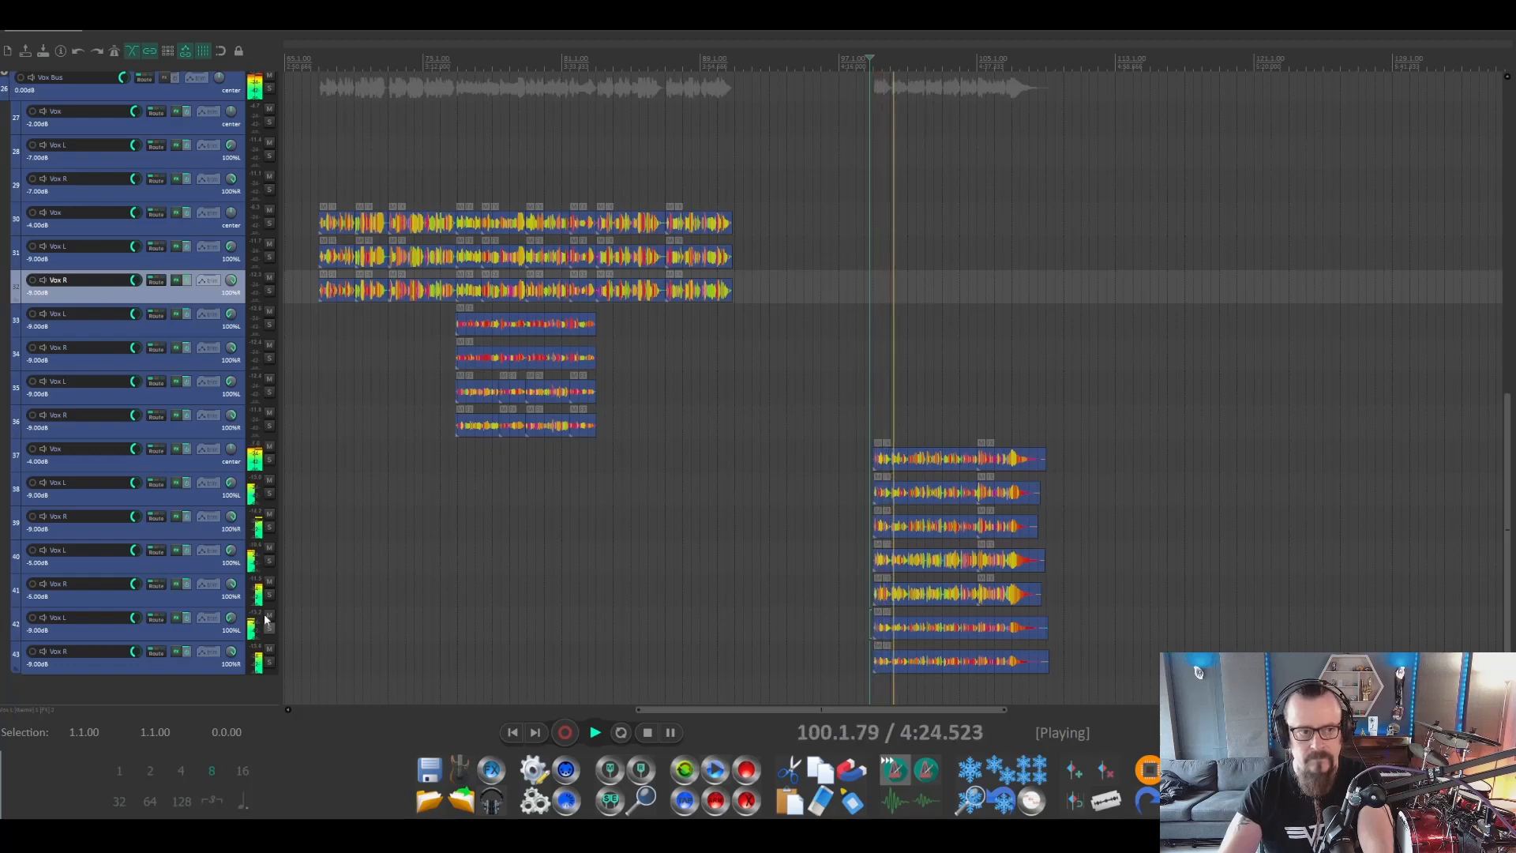
Save the project during playback of the full vocal stack from bar 98, and stop playback.
{"action": "left_click", "coordinate": [11, 22]}
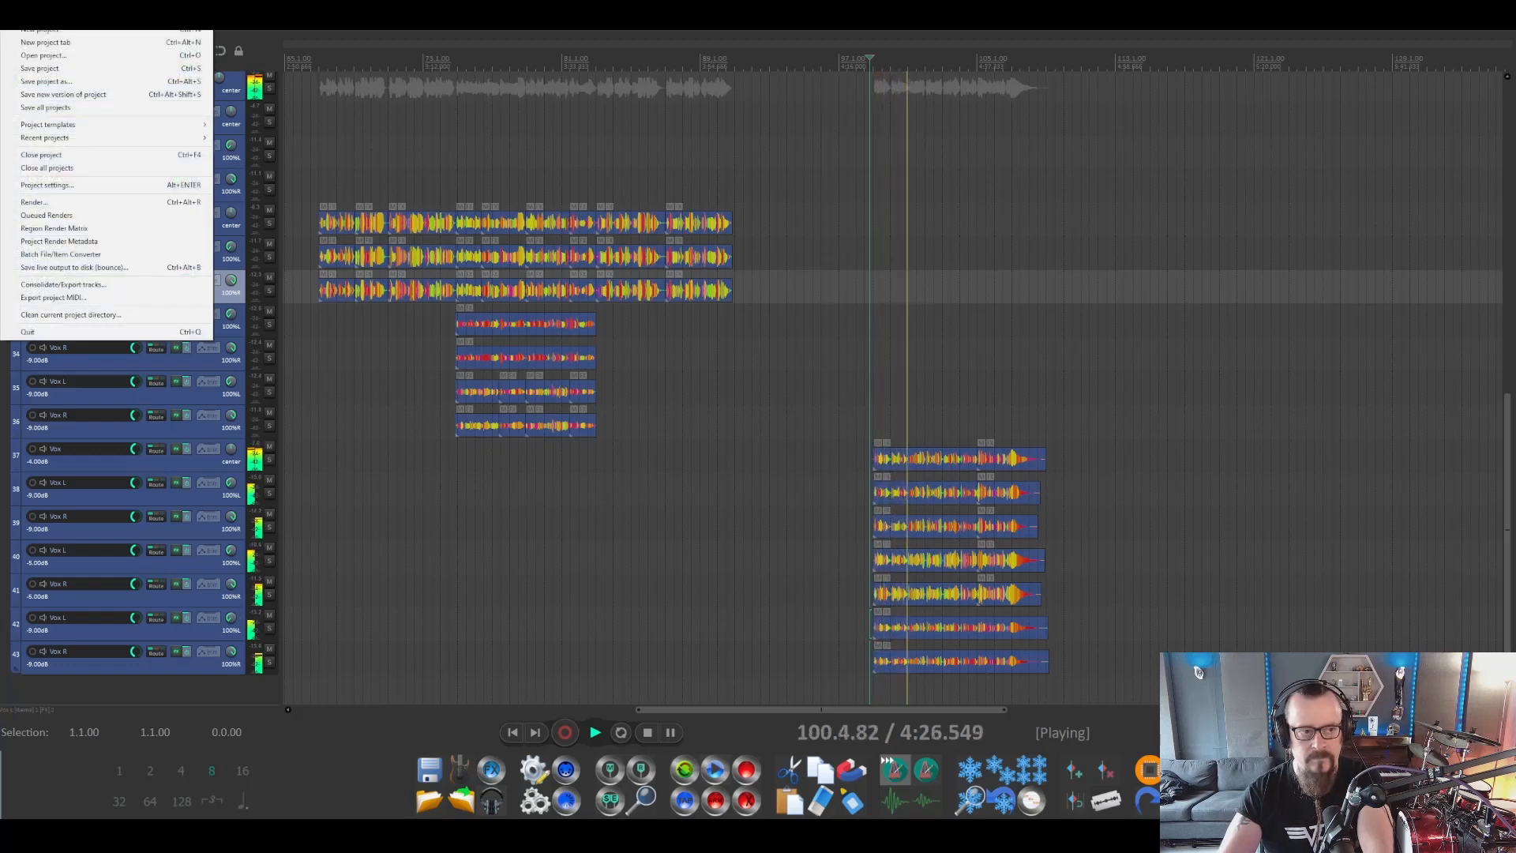
{"action": "left_click", "coordinate": [44, 69]}
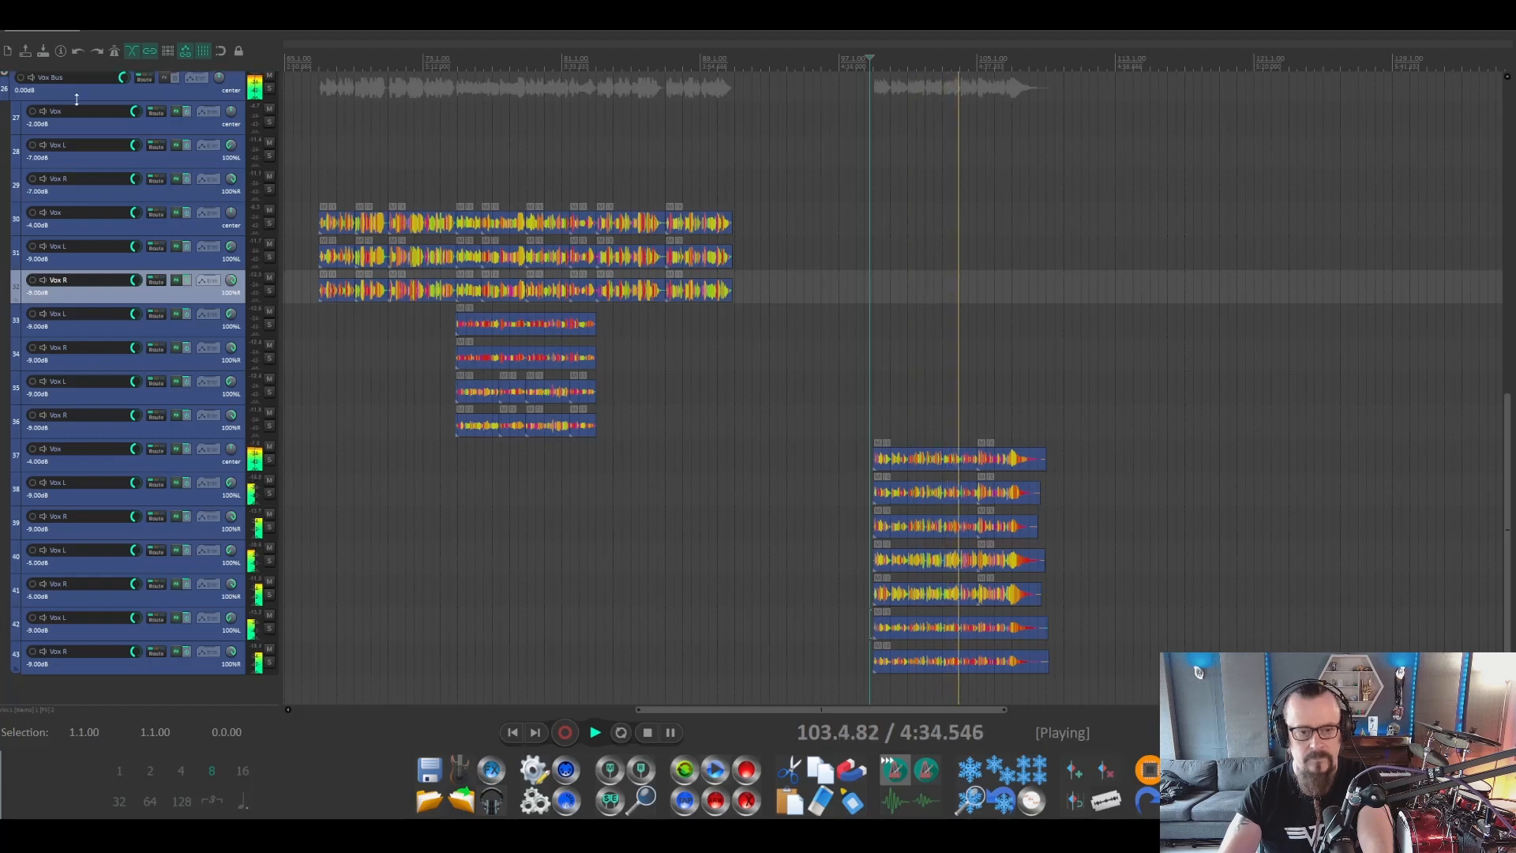
{"action": "key", "text": "space"}
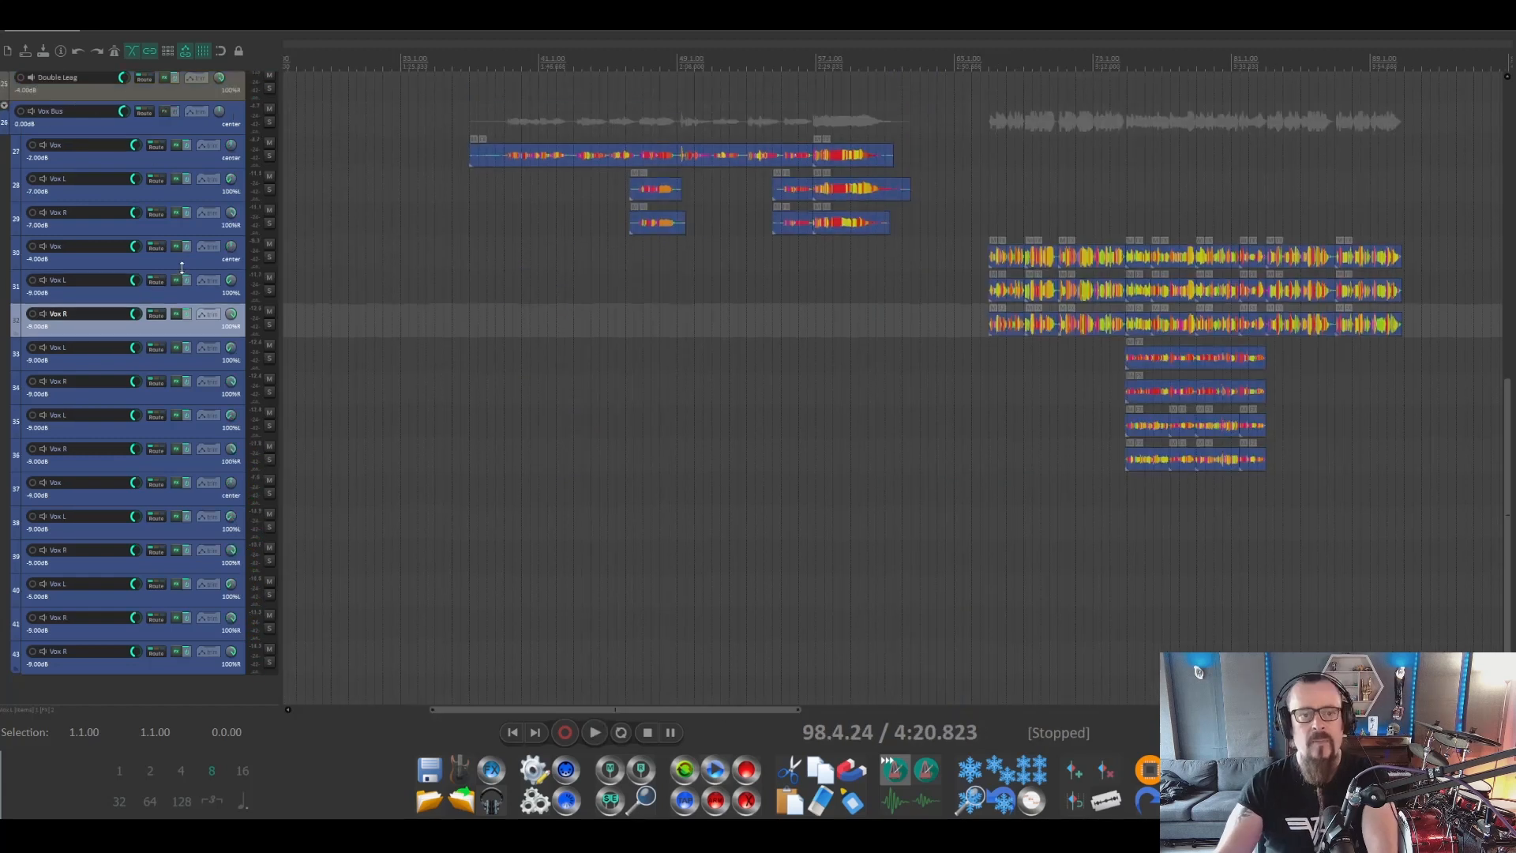
Spot-check the tuned vocals by playing from about bars 38, 46, 66, 75 and 83.
{"action": "scroll", "coordinate": [182, 268], "scroll_direction": "up", "scroll_amount": 2}
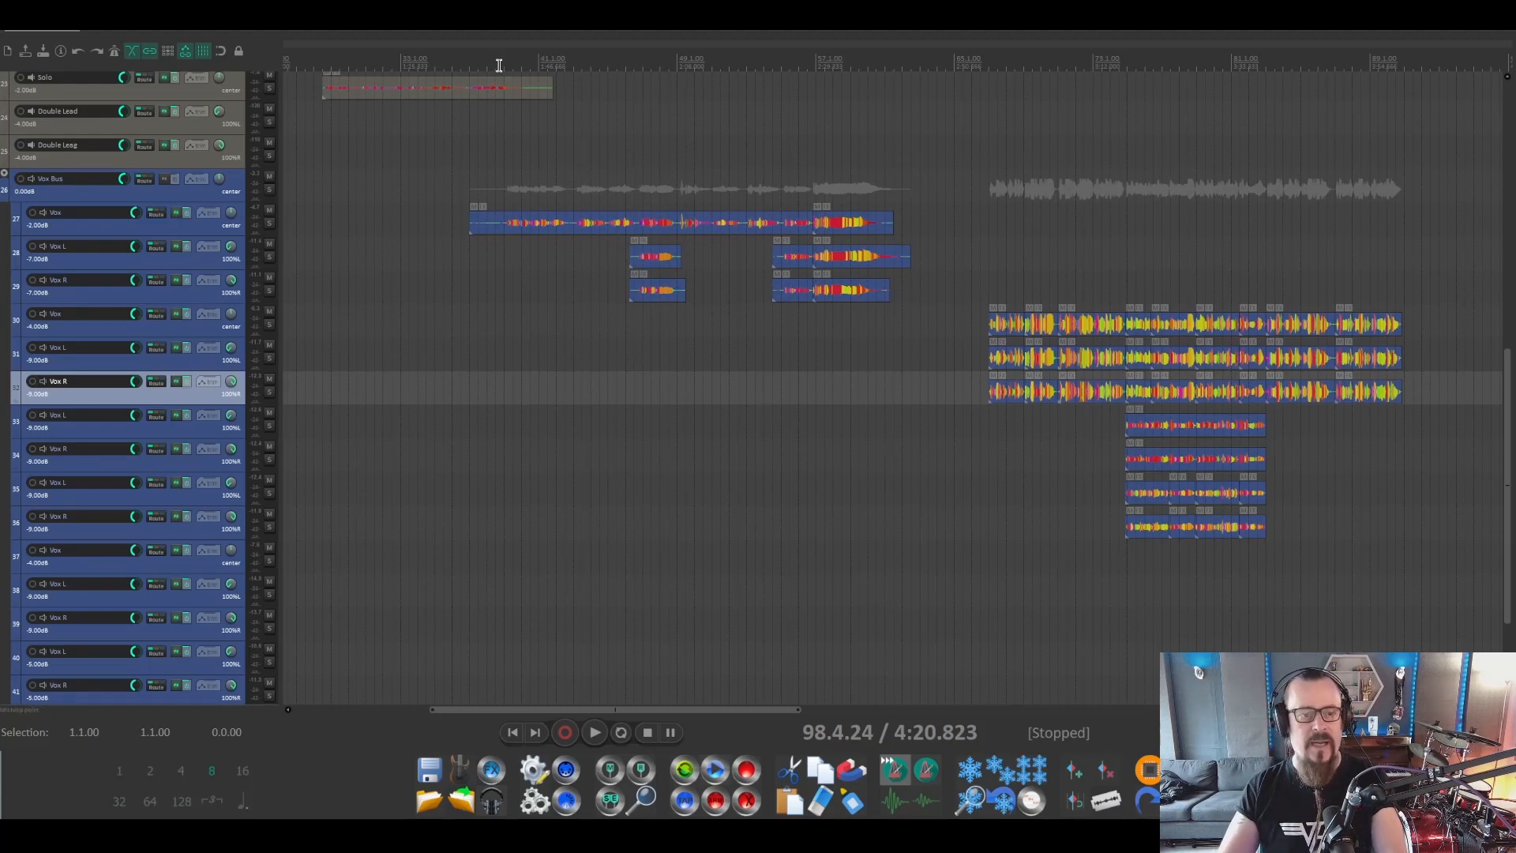
{"action": "left_click", "coordinate": [499, 65]}
{"action": "key", "text": "space"}
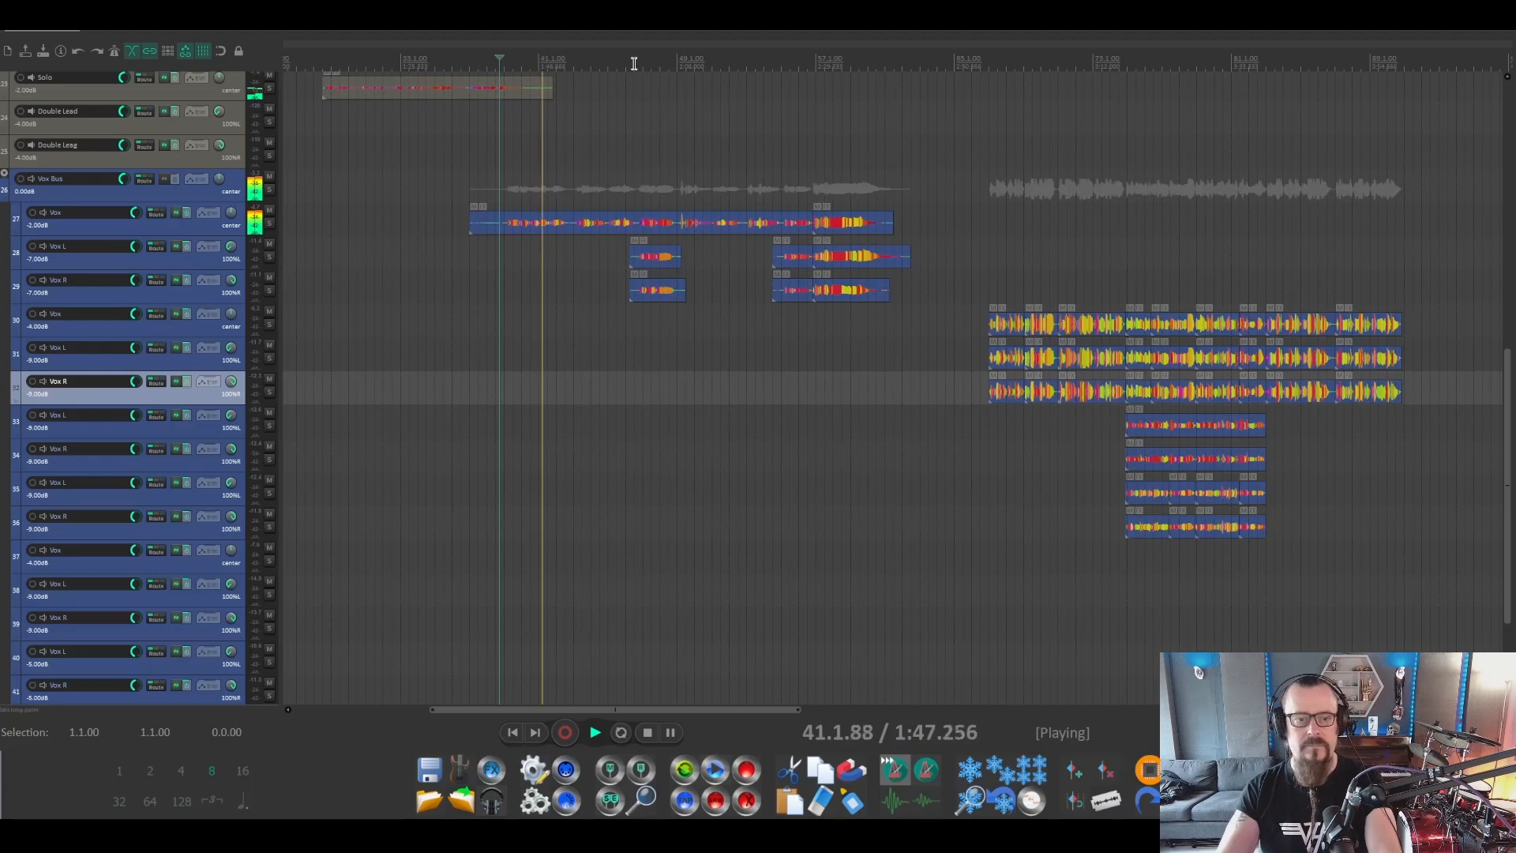
{"action": "left_click", "coordinate": [635, 62]}
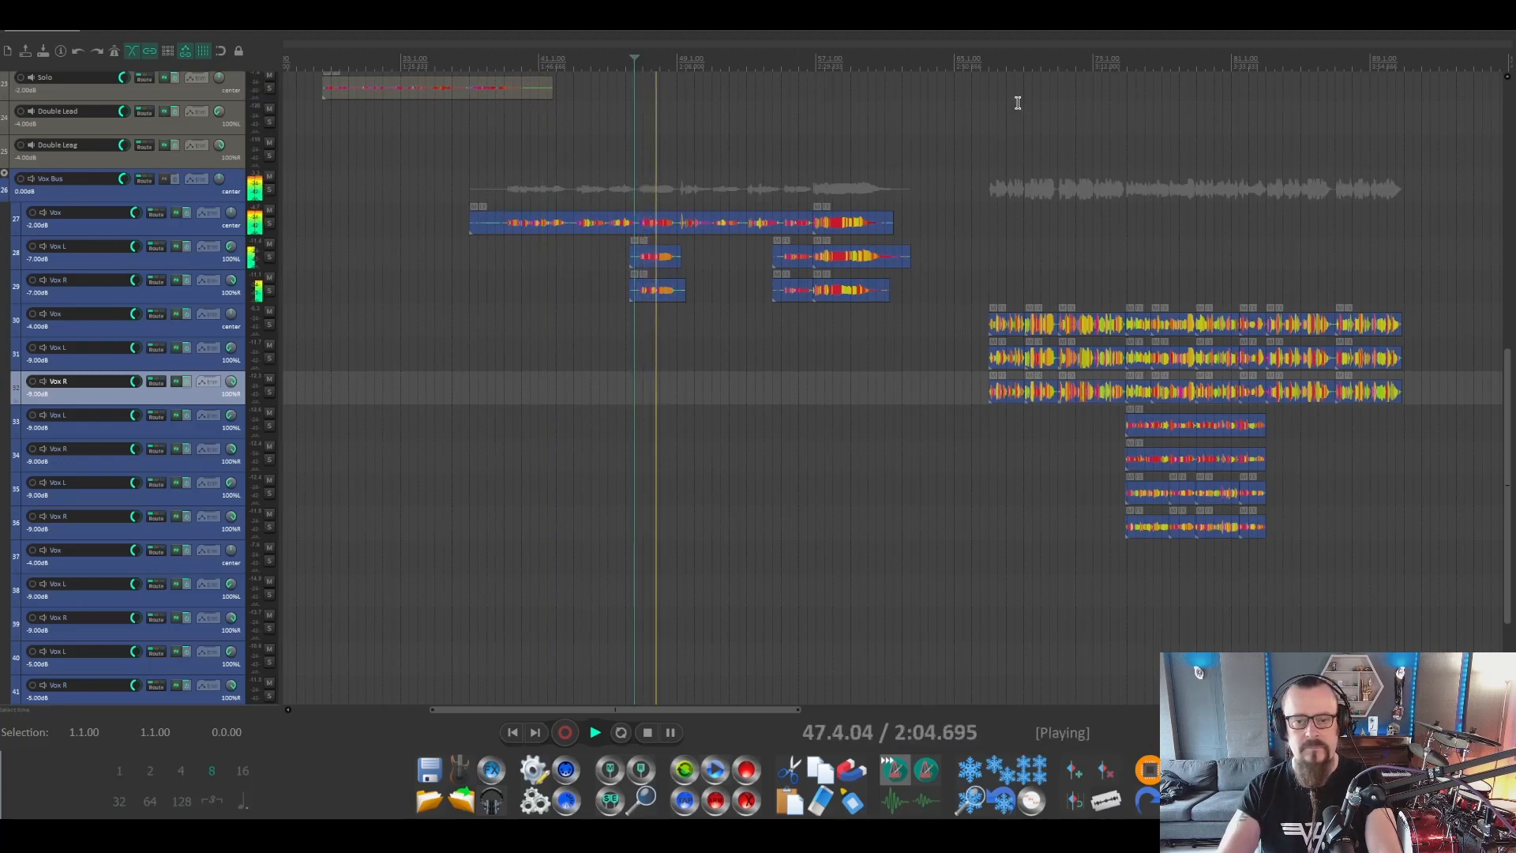
{"action": "left_click", "coordinate": [980, 63]}
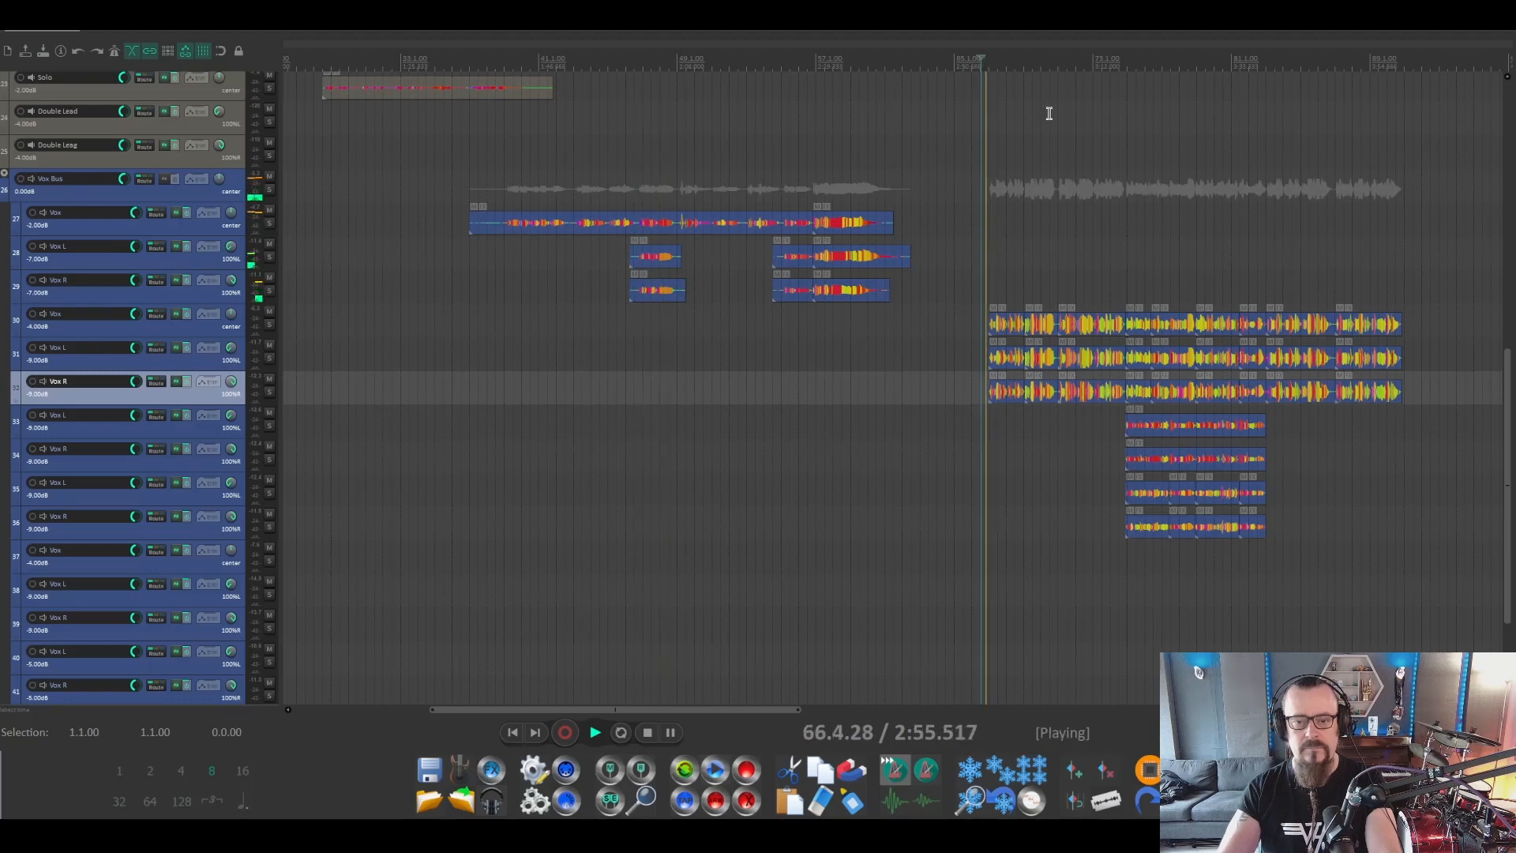
{"action": "left_click", "coordinate": [1126, 63]}
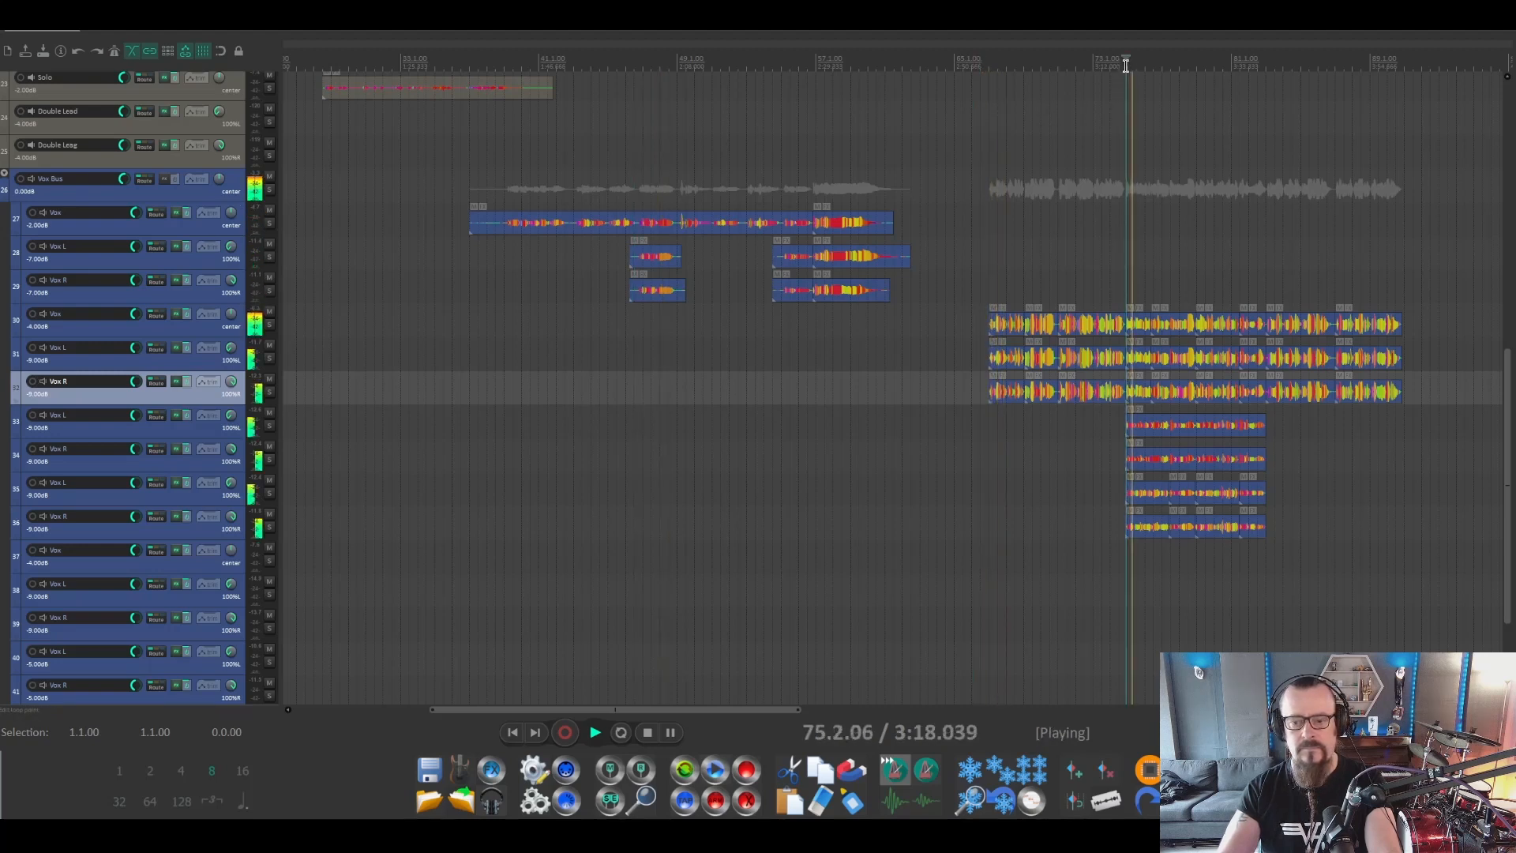
{"action": "left_click", "coordinate": [1271, 63]}
{"action": "key", "text": "space"}
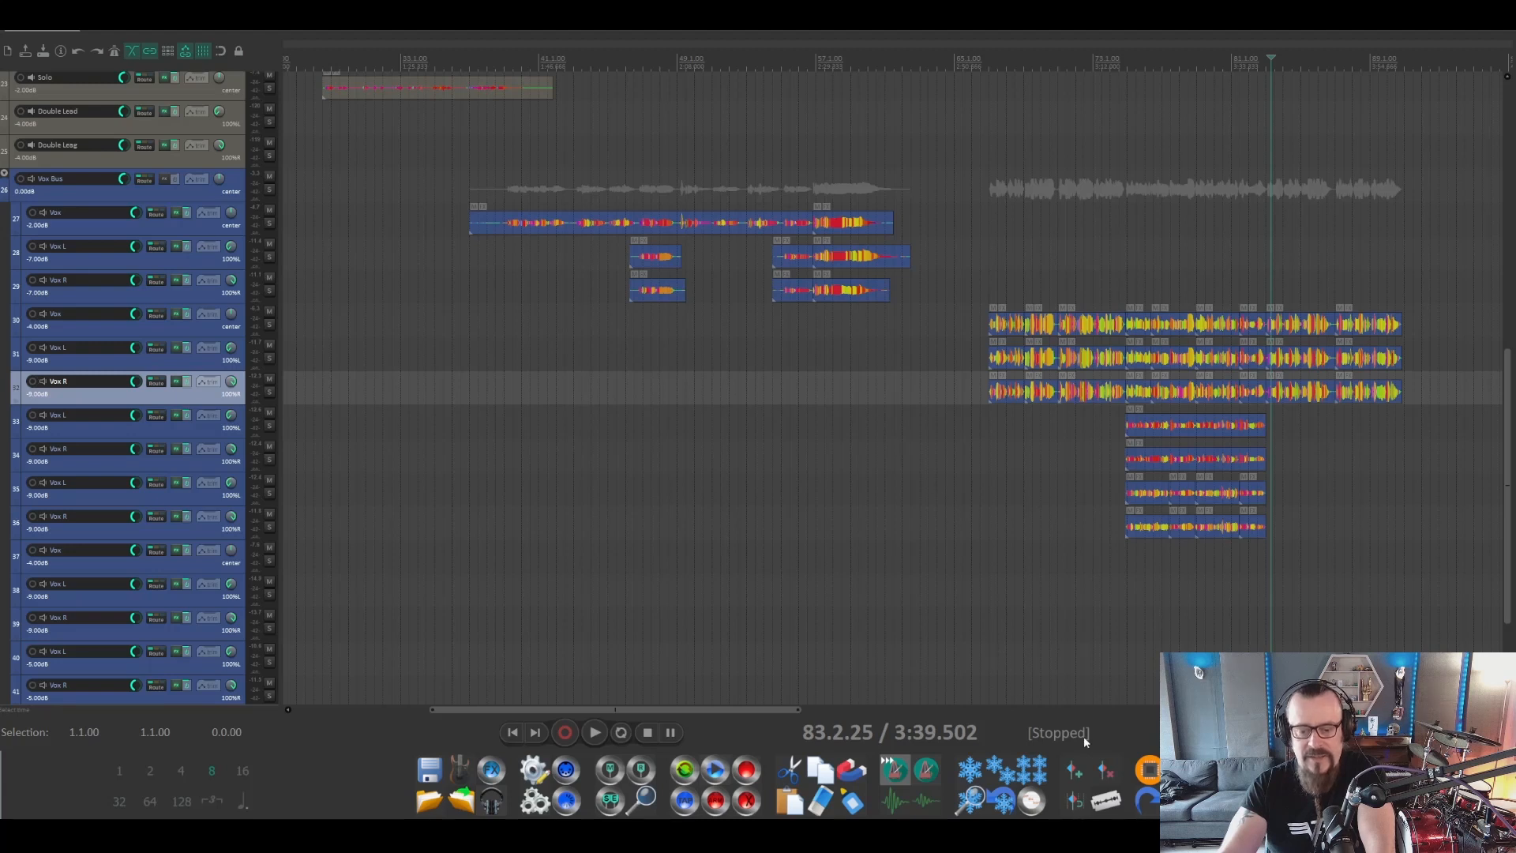
Select tracks 27 to 36 and their items, explore applying track/take FX as new mono-output takes, and clear the selection.
{"action": "left_click", "coordinate": [163, 229]}
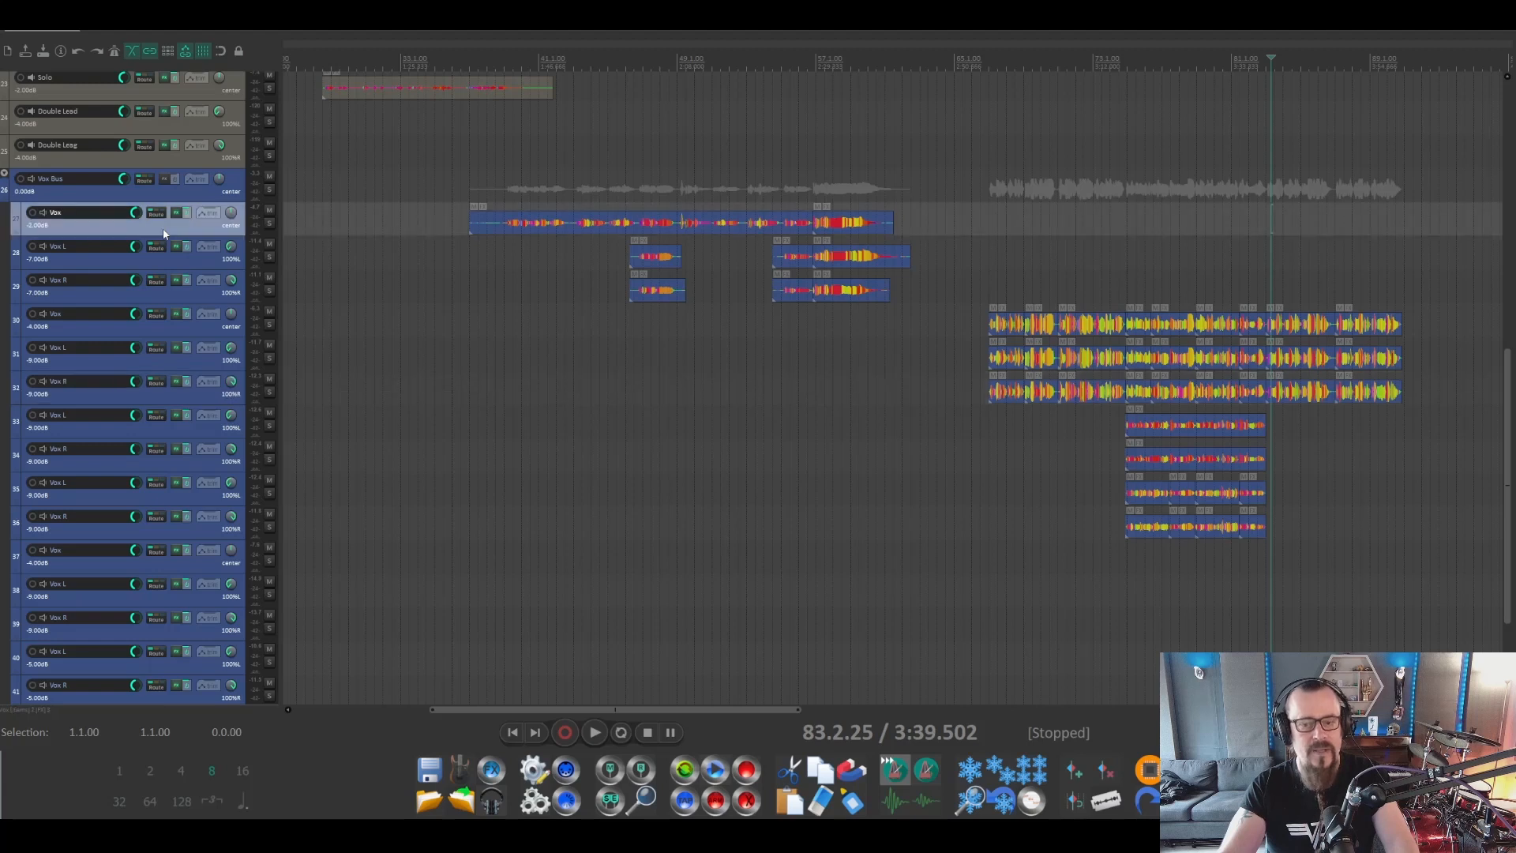
{"action": "left_click", "coordinate": [187, 532], "text": "shift"}
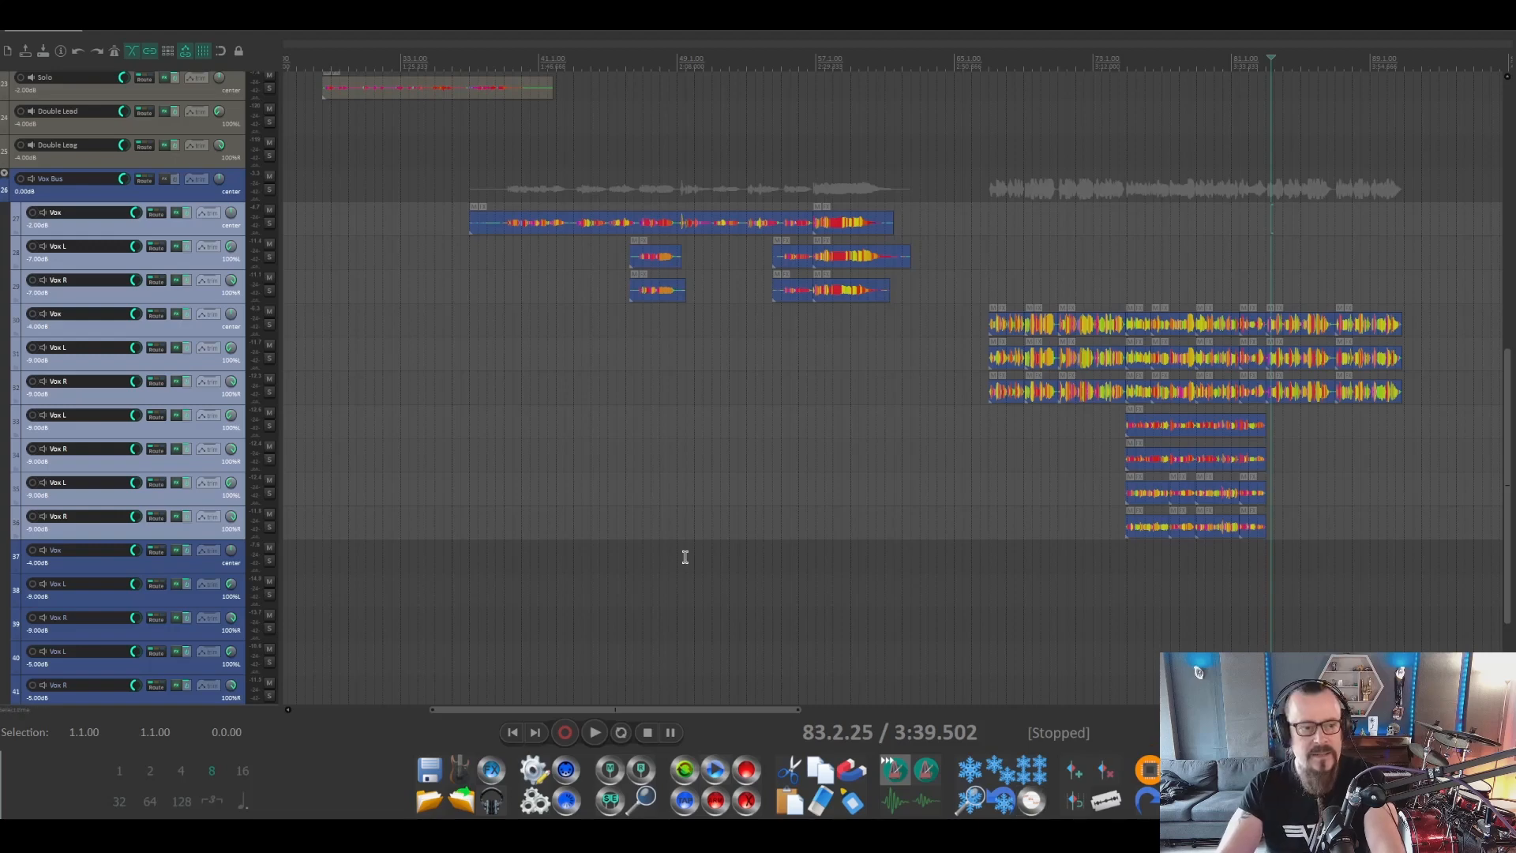
{"action": "left_click", "coordinate": [177, 214]}
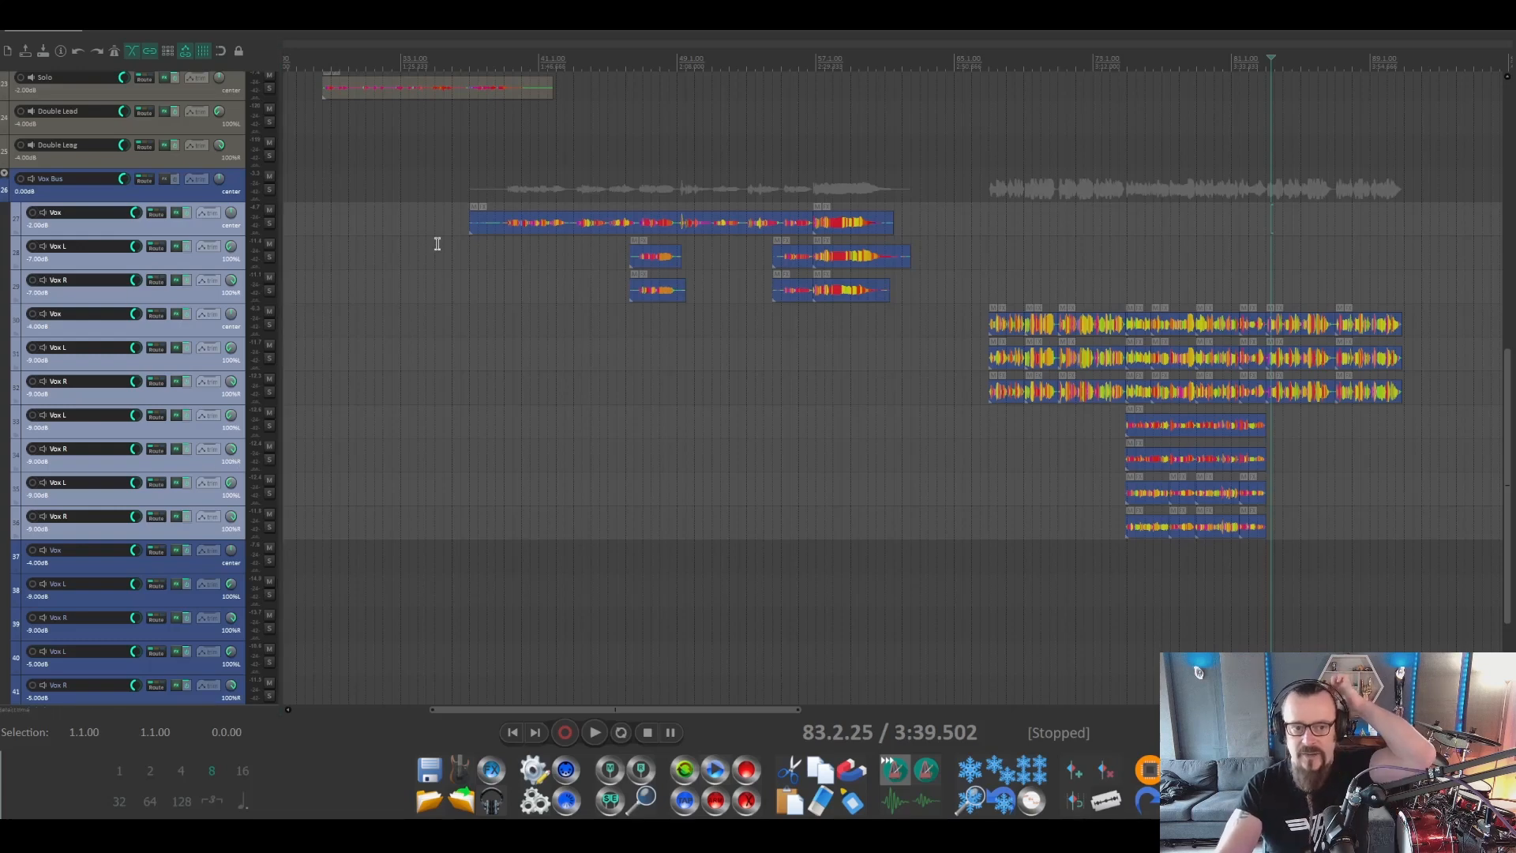
{"action": "left_click_drag", "start_coordinate": [453, 212], "coordinate": [866, 379]}
{"action": "right_click", "coordinate": [1039, 327]}
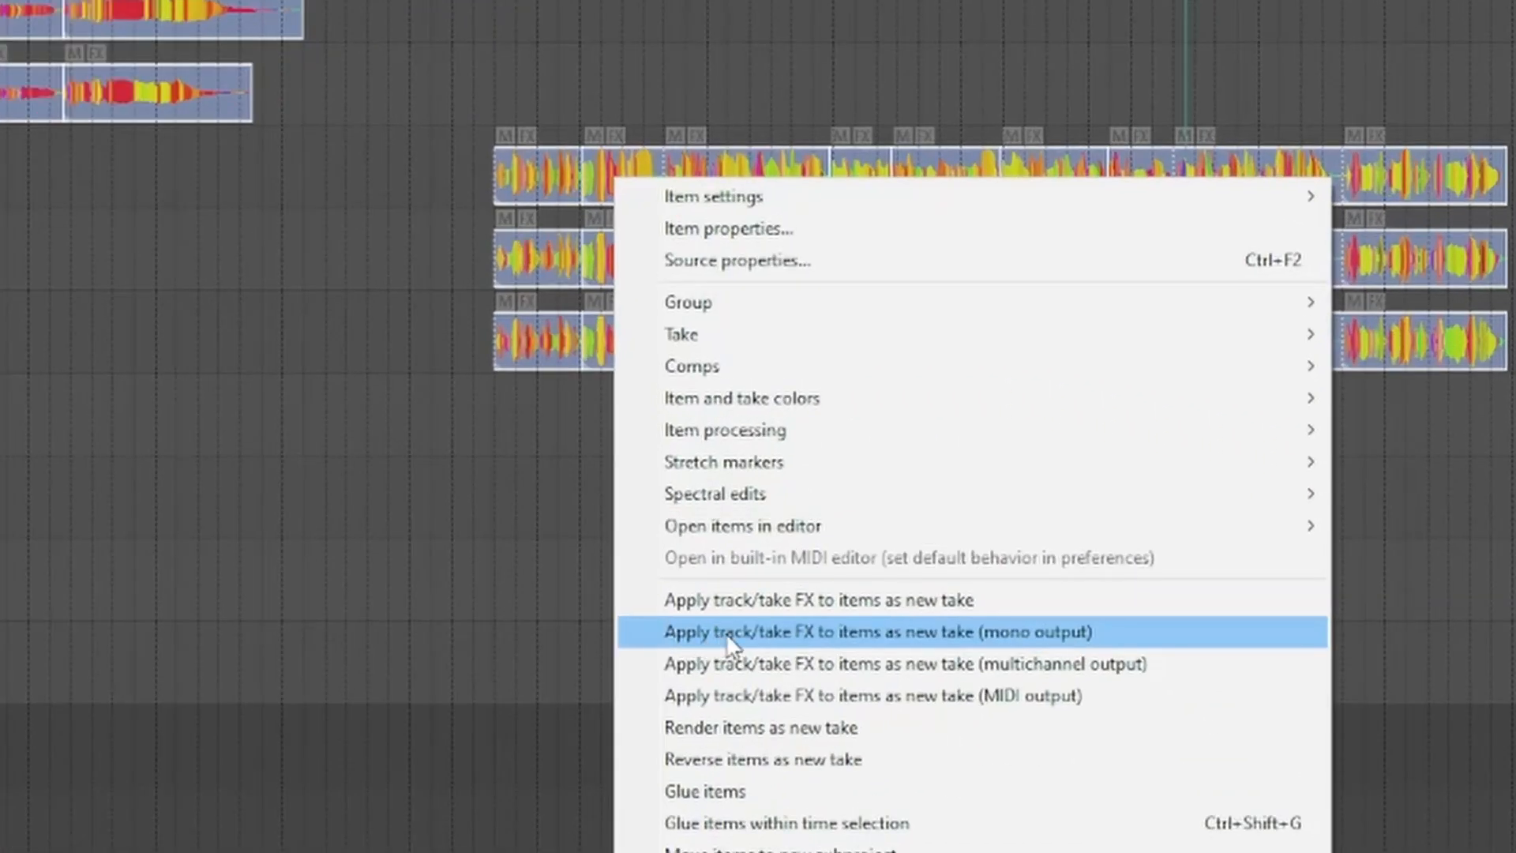
{"action": "left_click", "coordinate": [948, 638]}
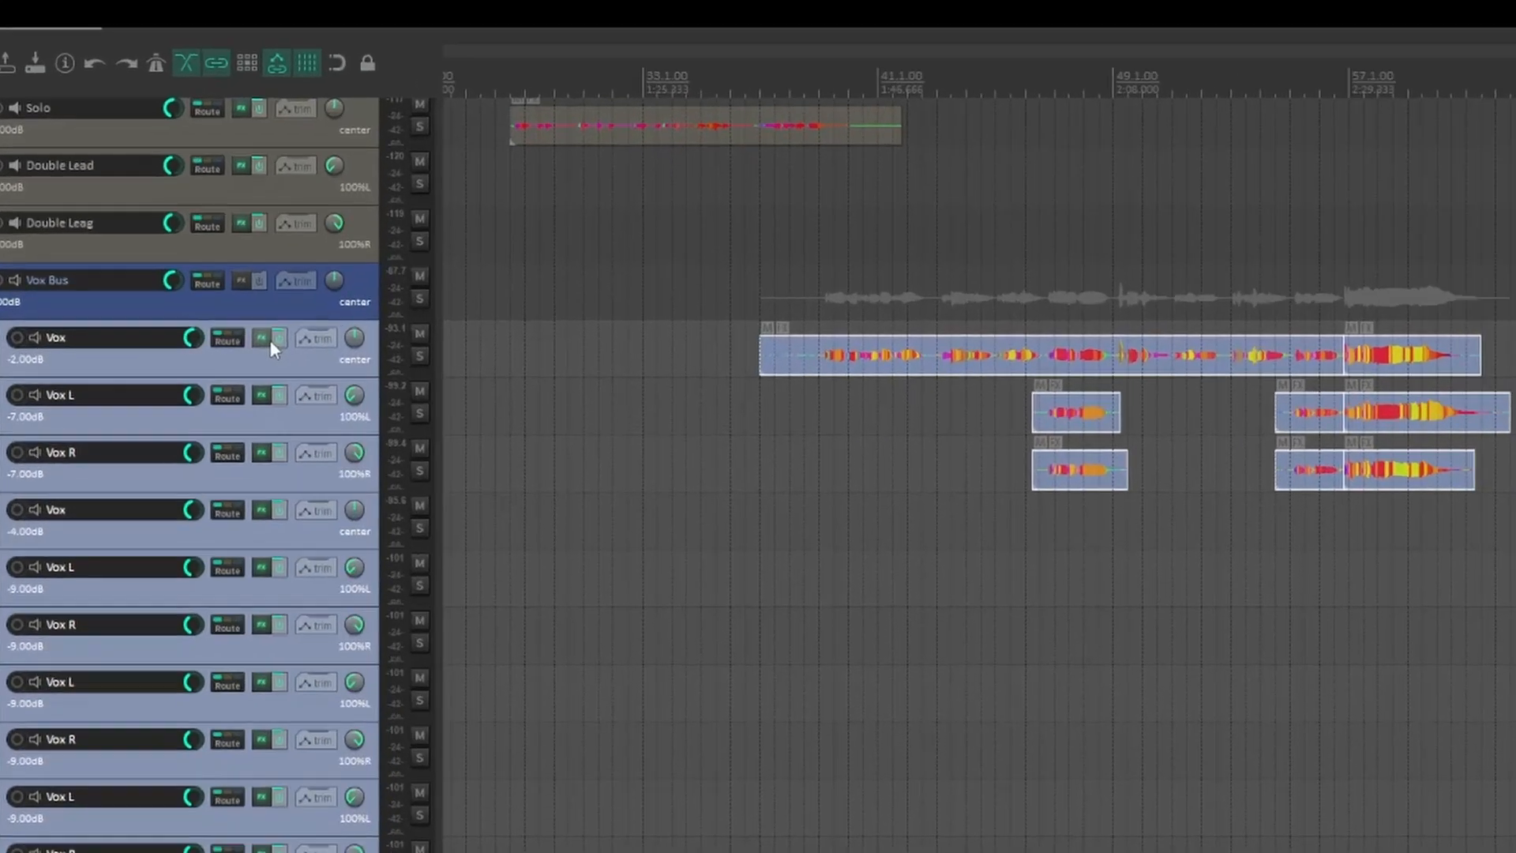
{"action": "left_click", "coordinate": [174, 215]}
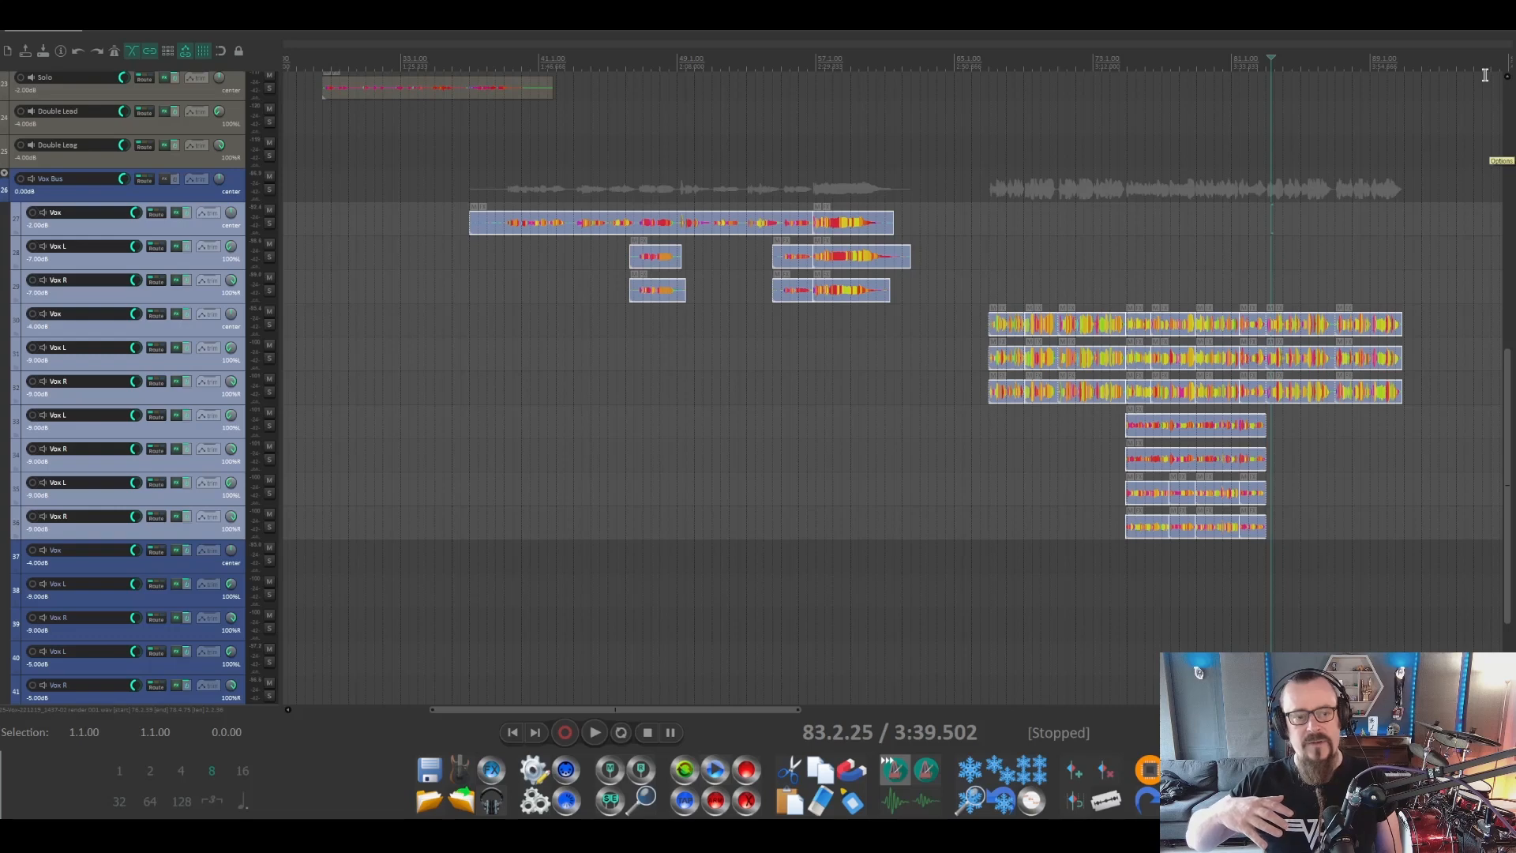
{"action": "left_click", "coordinate": [543, 361]}
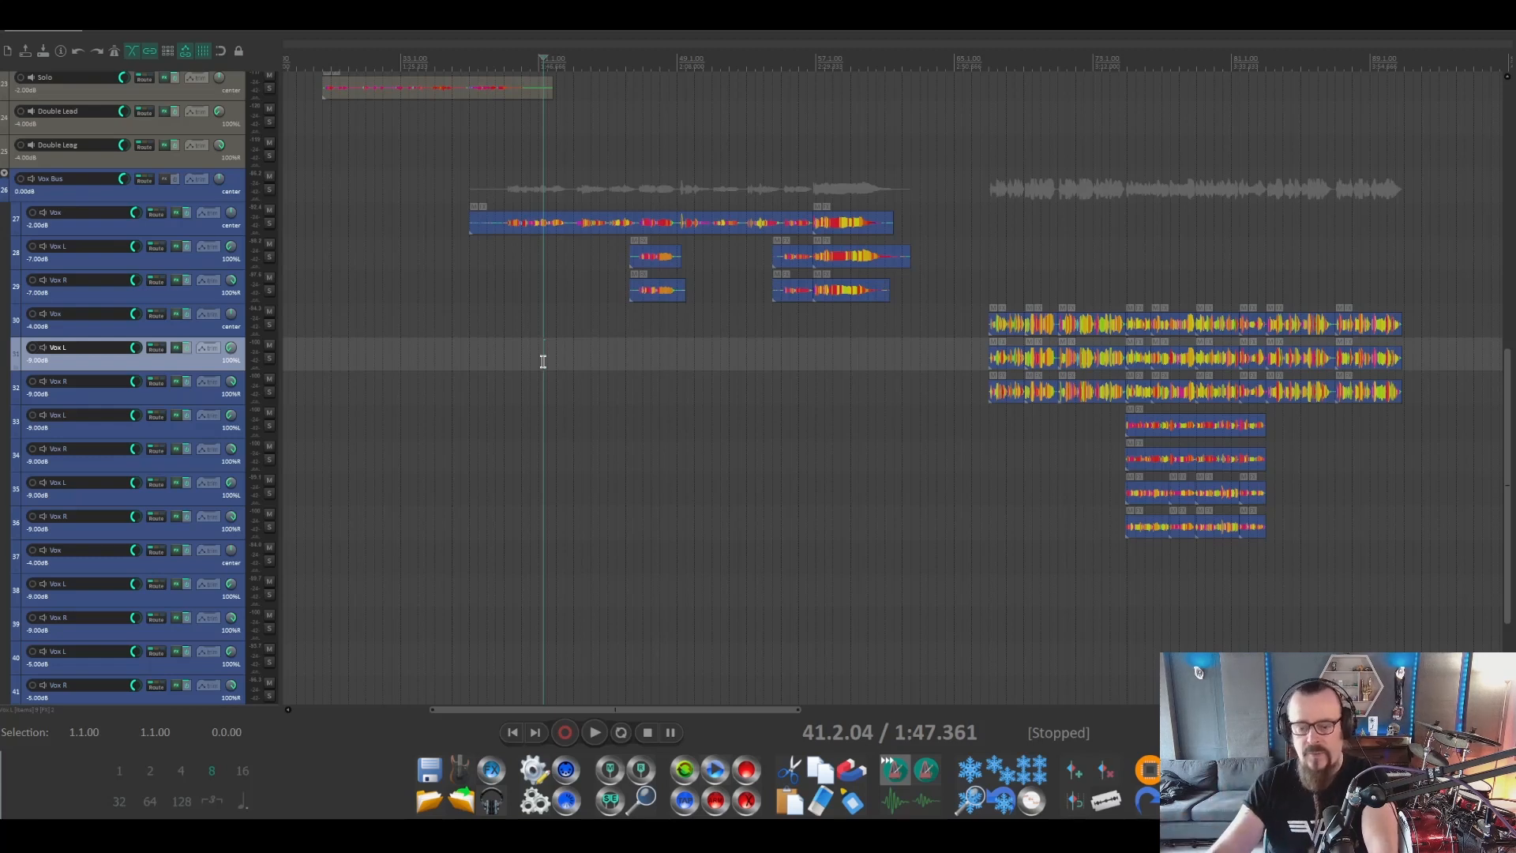
Add VocAlign Project 5 to tracks 27 to 29 and move its FX window clear of the vocal items.
{"action": "left_click", "coordinate": [146, 231]}
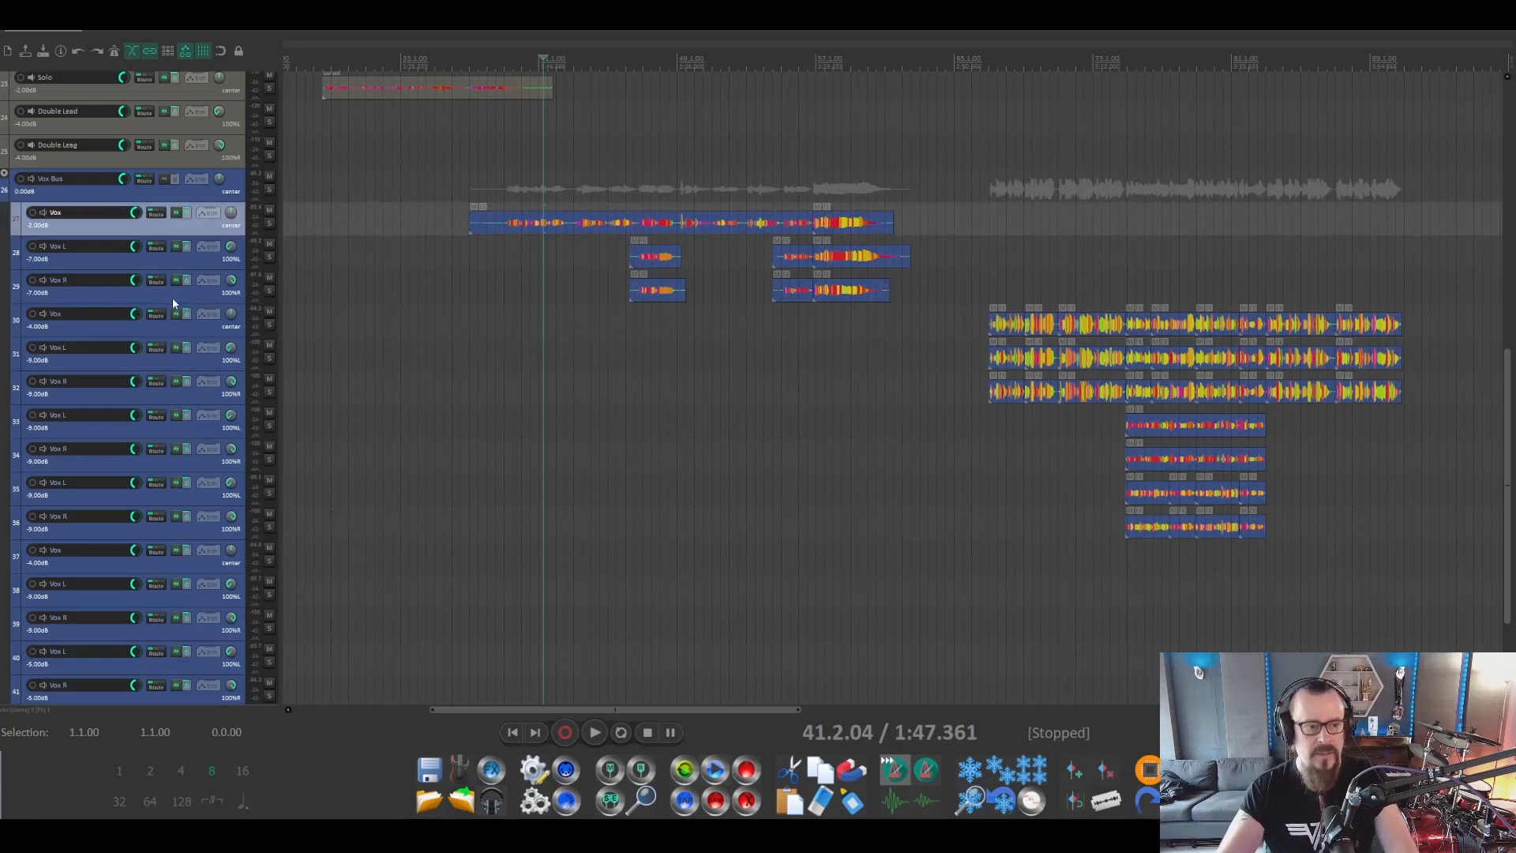
{"action": "left_click", "coordinate": [173, 301], "text": "shift"}
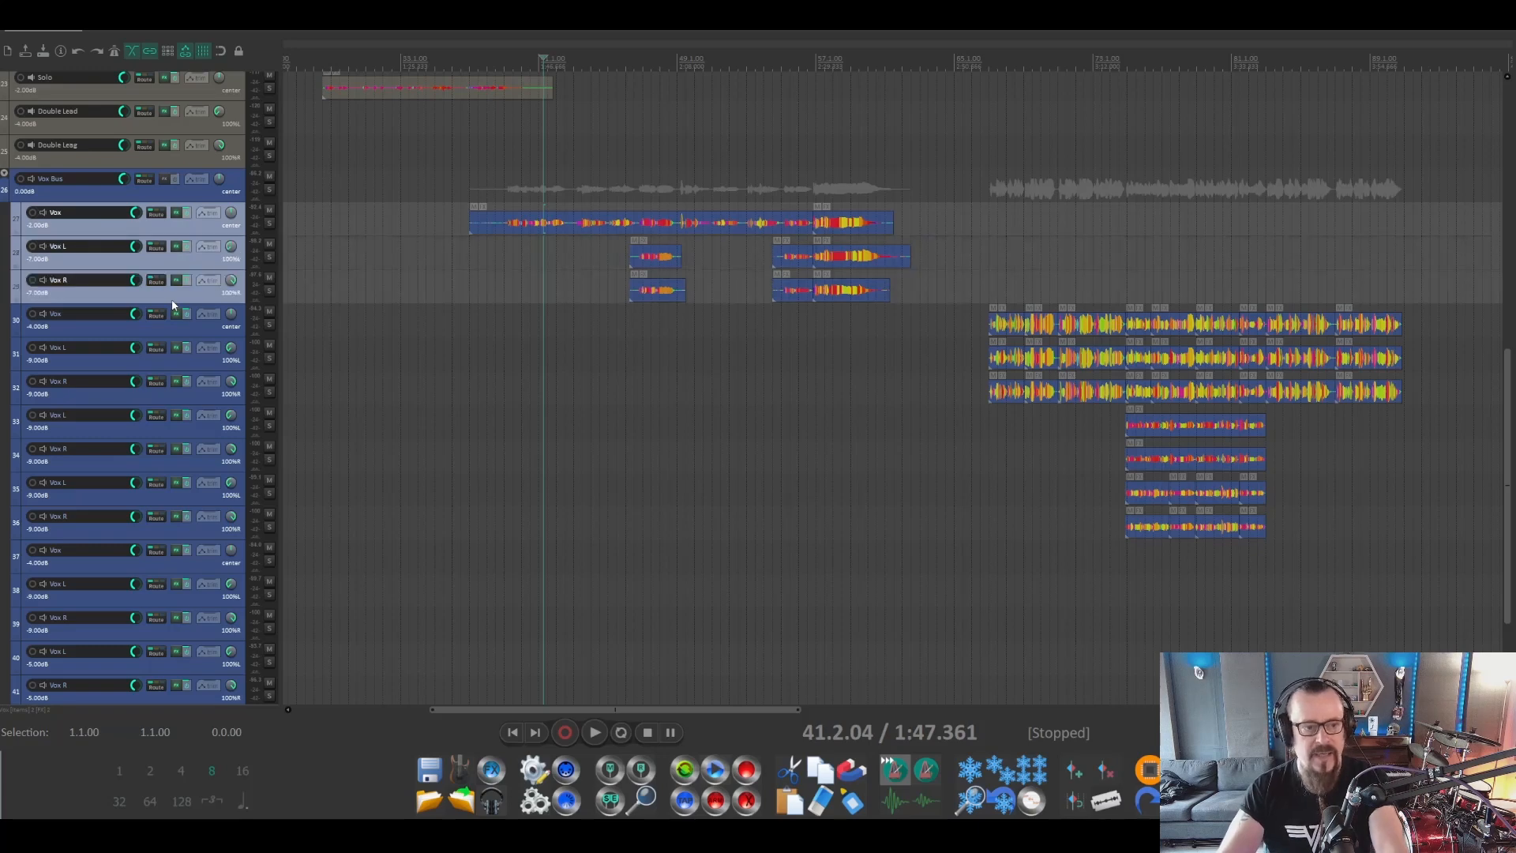
{"action": "left_click", "coordinate": [493, 766]}
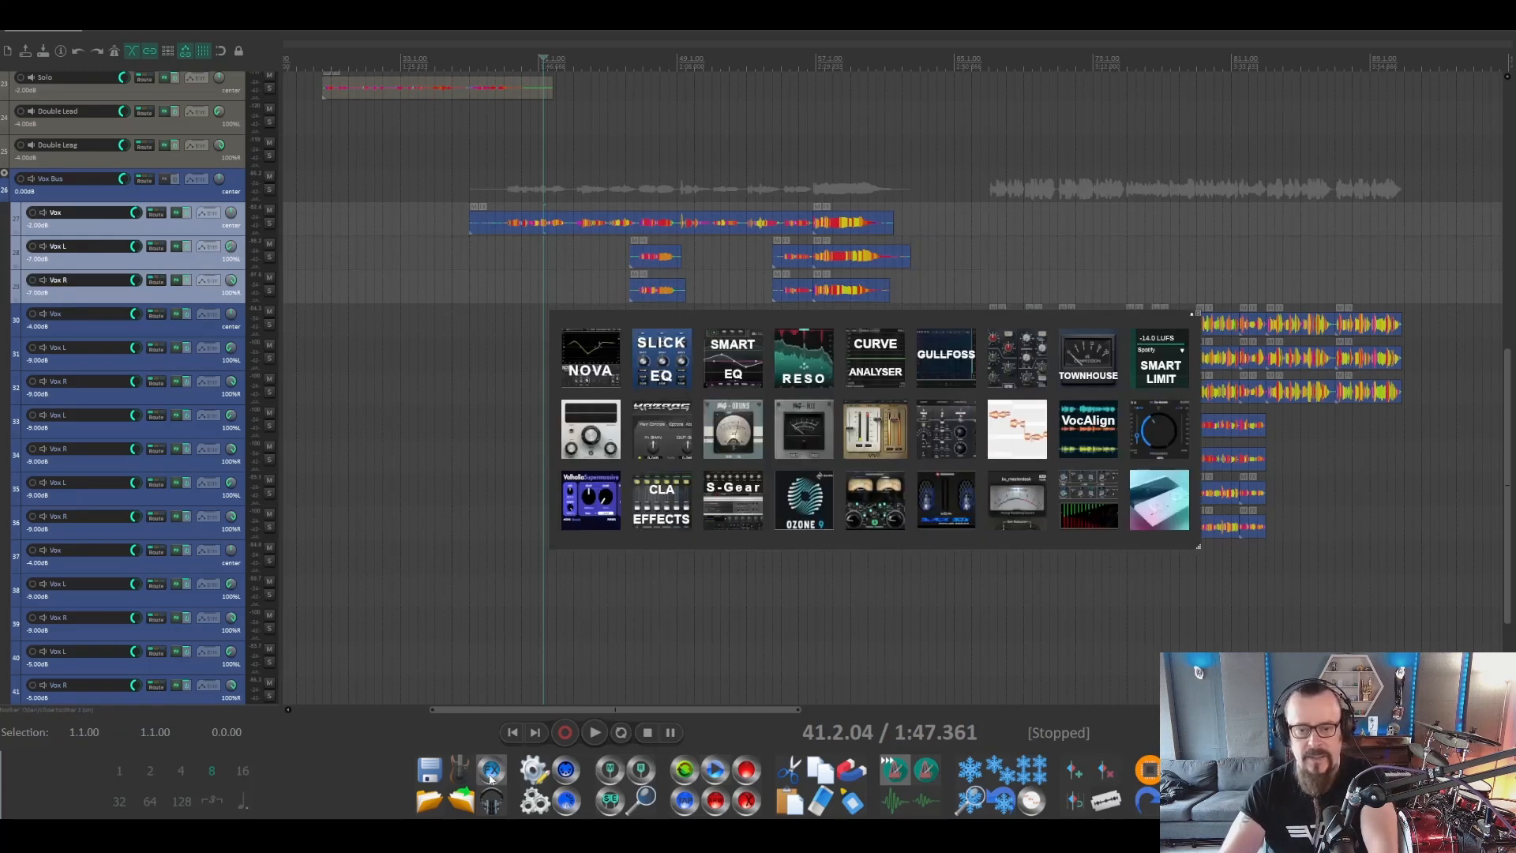
{"action": "left_click", "coordinate": [1090, 430]}
{"action": "left_click_drag", "start_coordinate": [588, 227], "coordinate": [729, 361]}
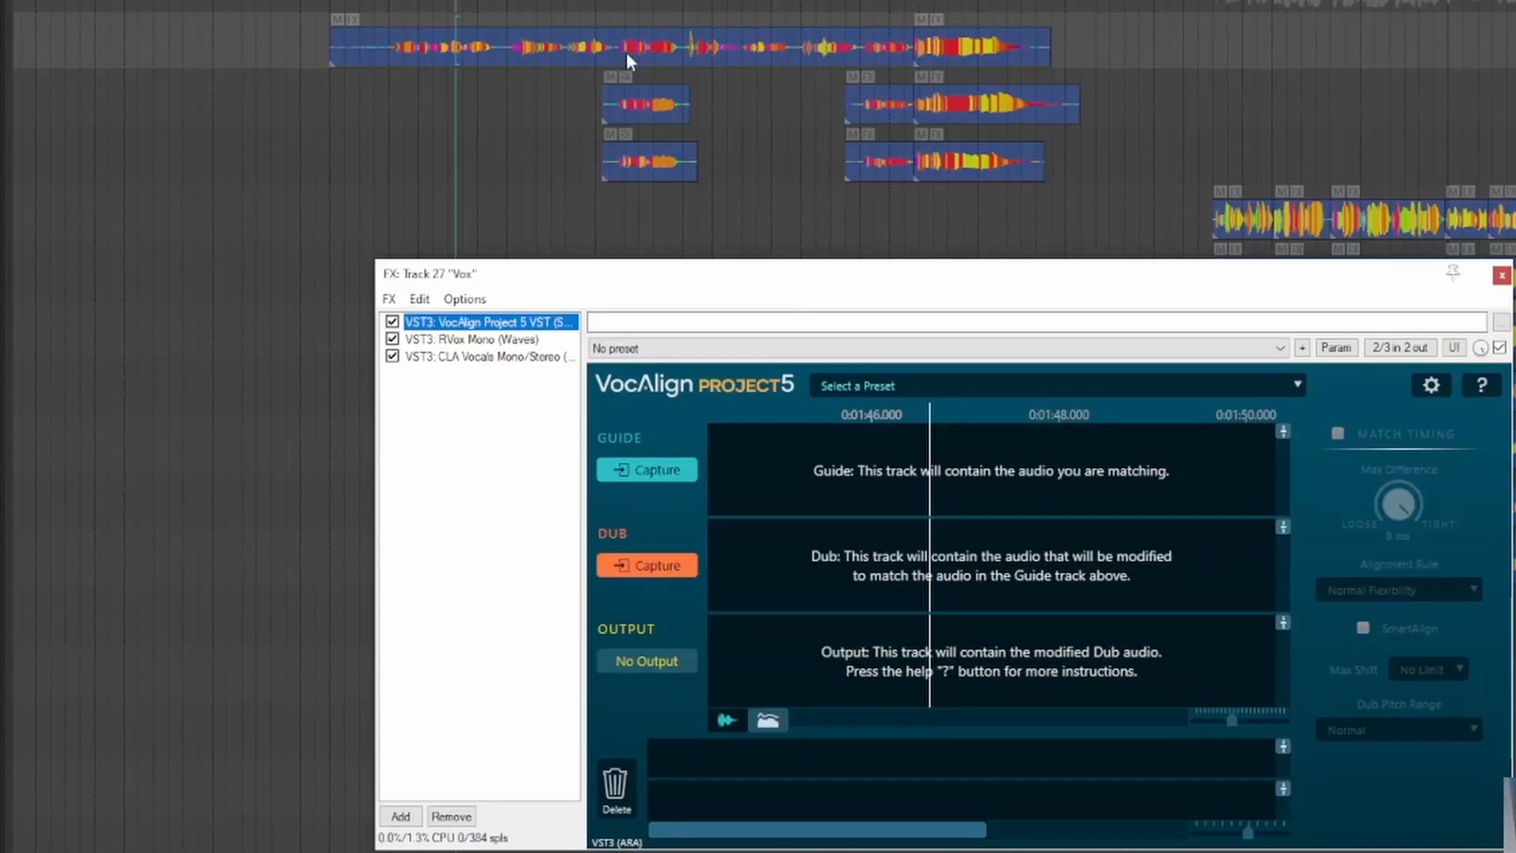
Align the first Vox L item on track 28 to the lead Vox item on track 27, and apply FX as a new mono-output take.
{"action": "left_click", "coordinate": [628, 52]}
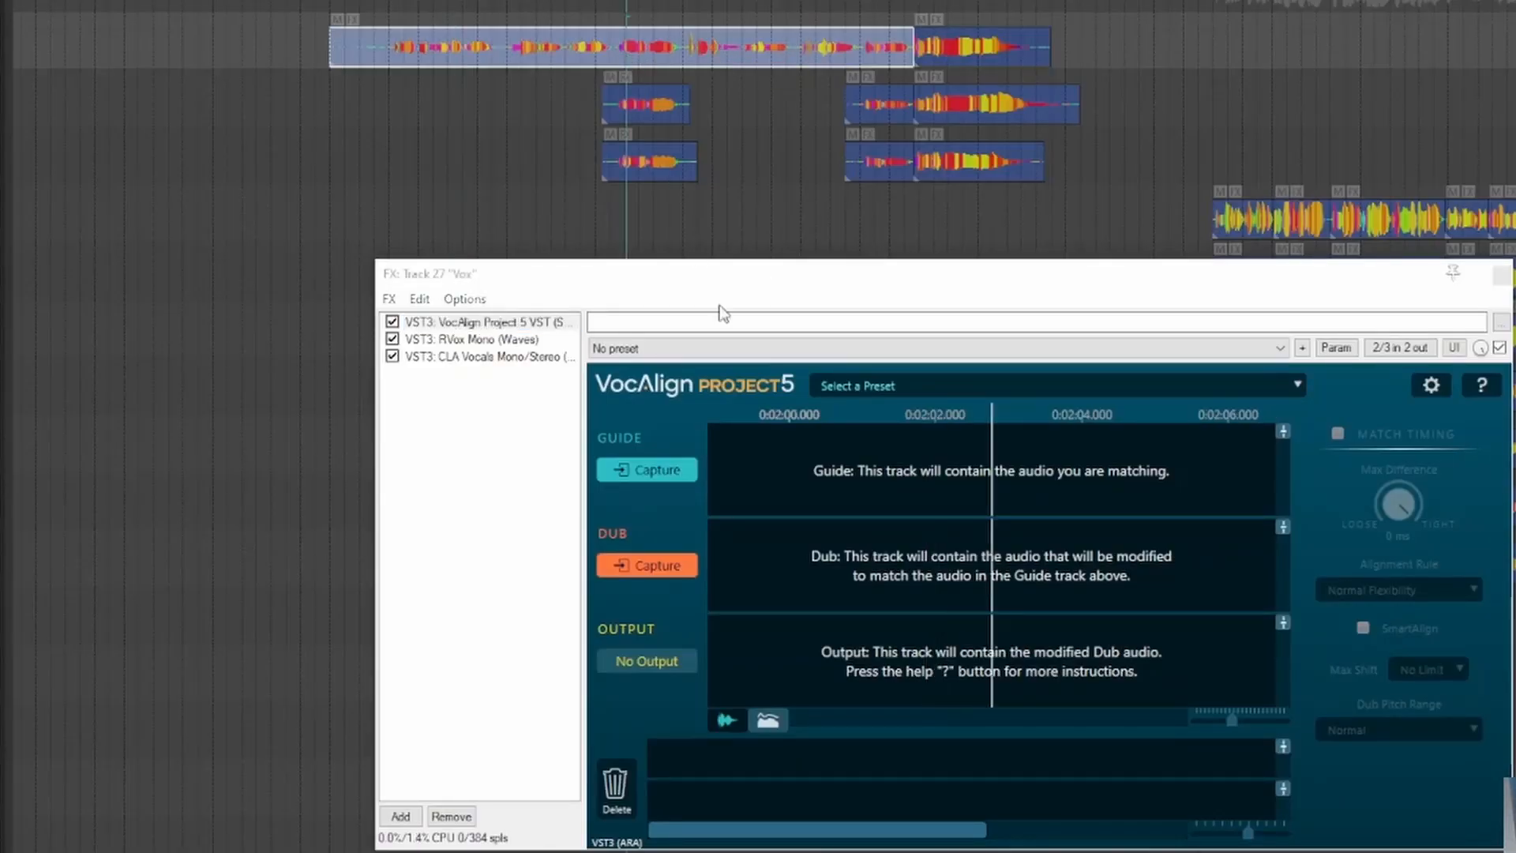
{"action": "left_click", "coordinate": [646, 469]}
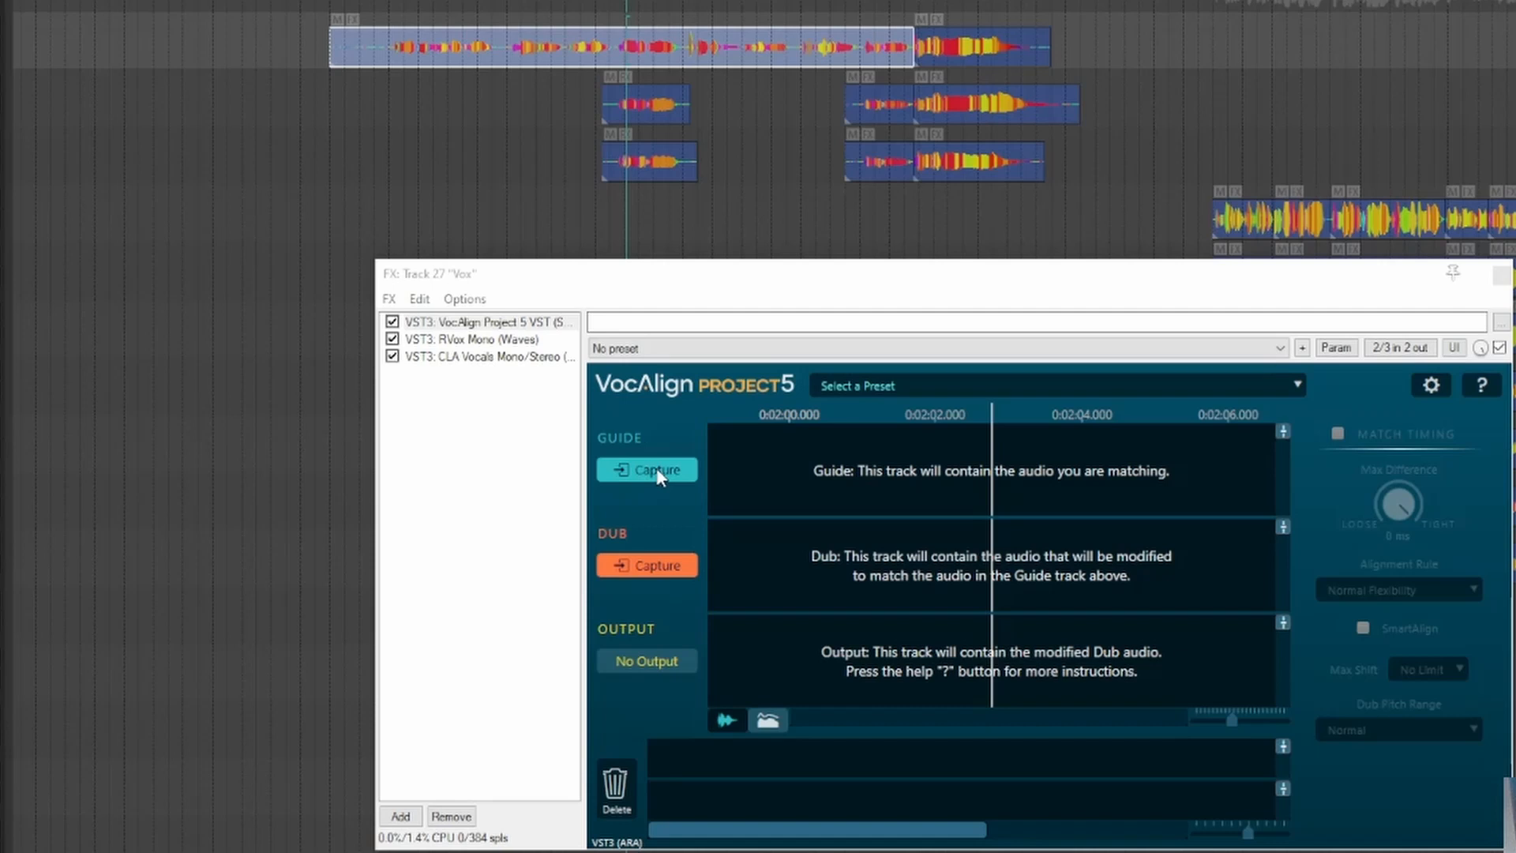
{"action": "left_click", "coordinate": [655, 106]}
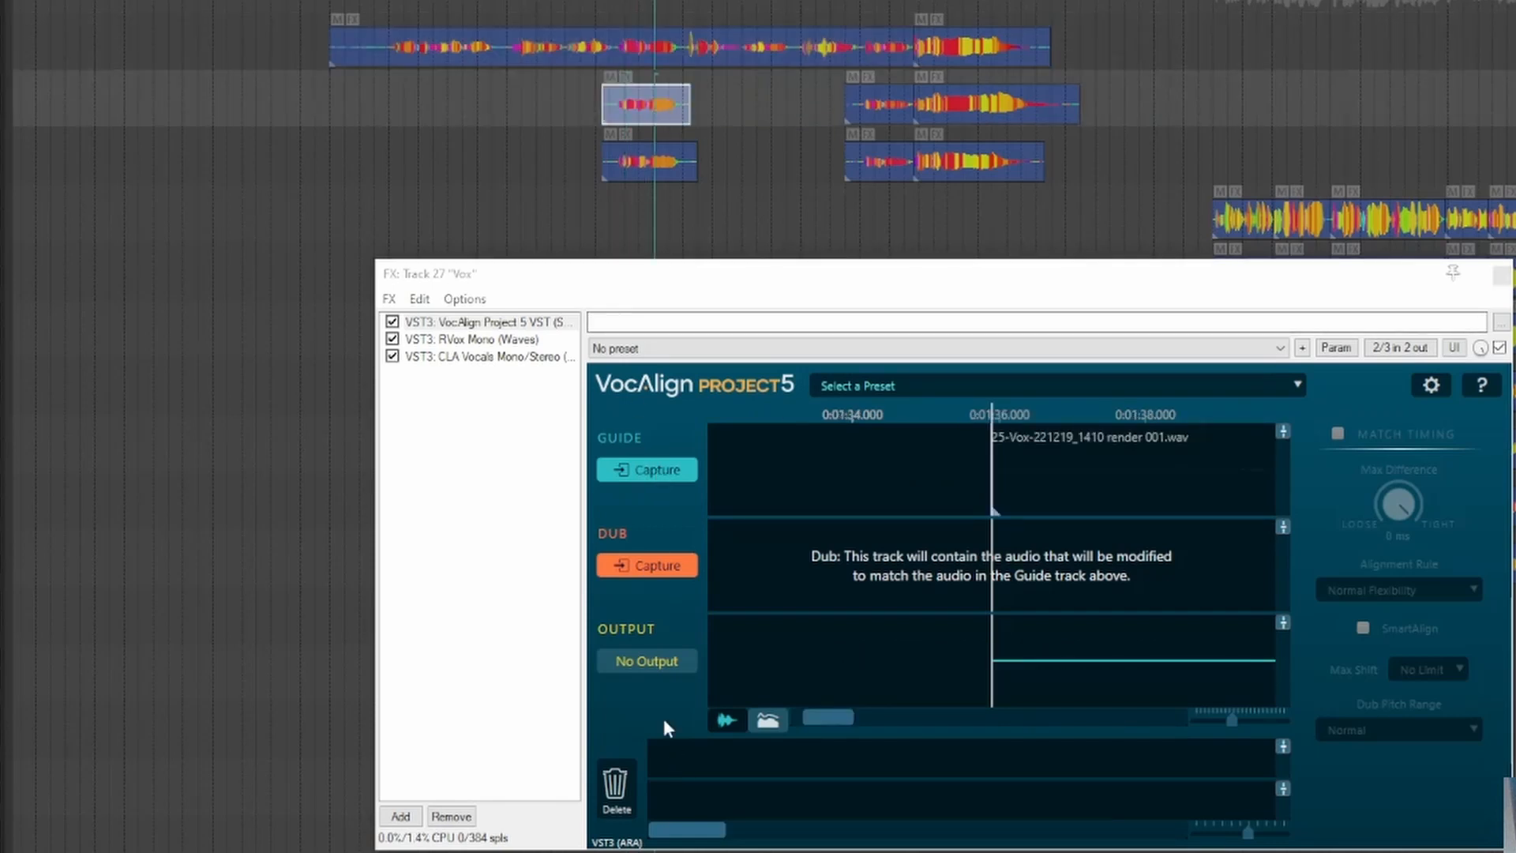
{"action": "left_click", "coordinate": [657, 566]}
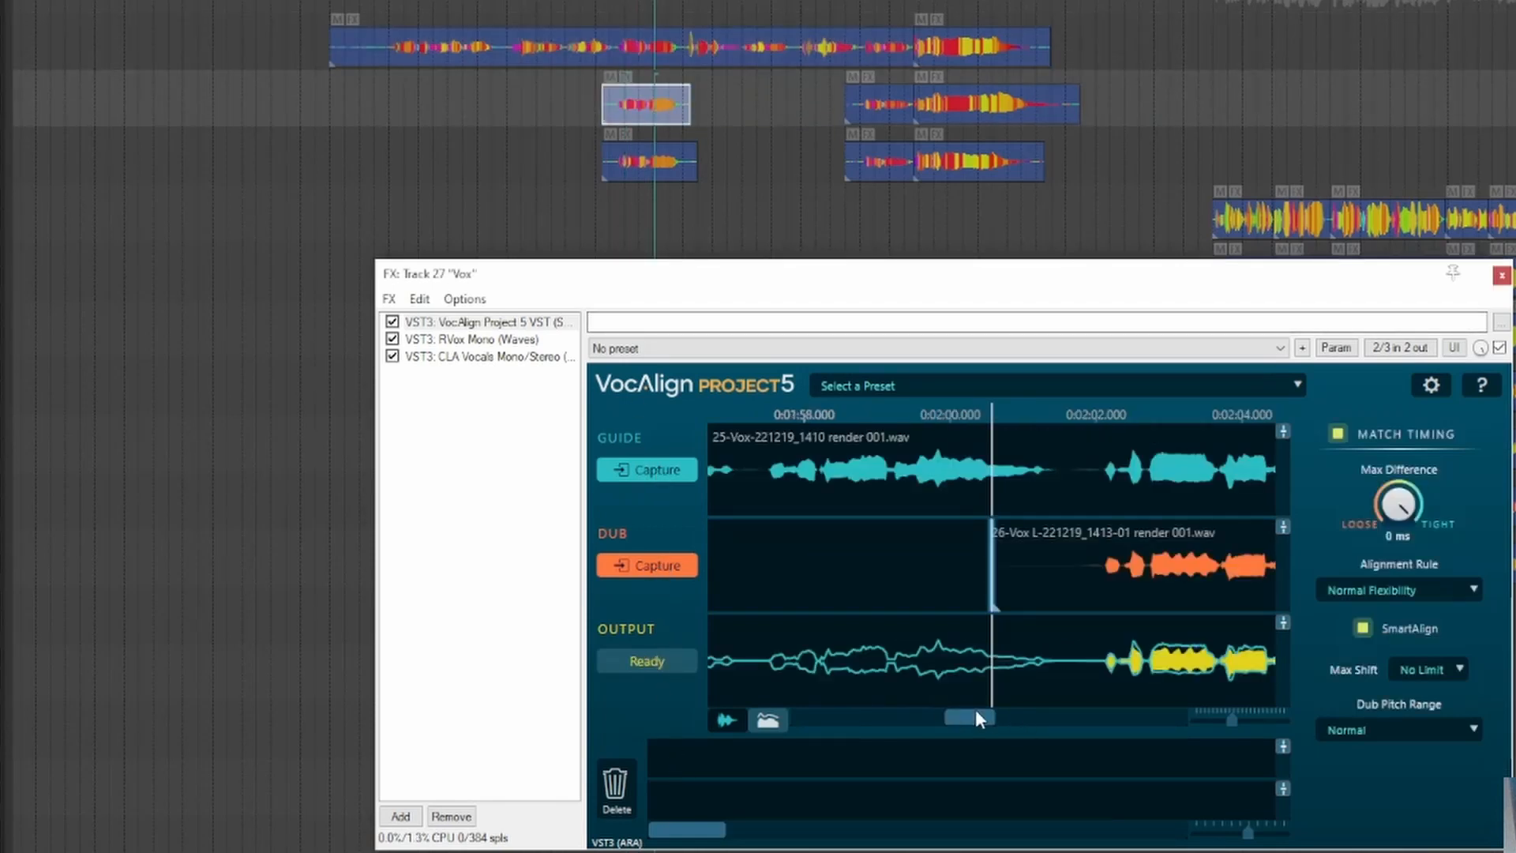
{"action": "left_click_drag", "start_coordinate": [973, 716], "coordinate": [996, 713]}
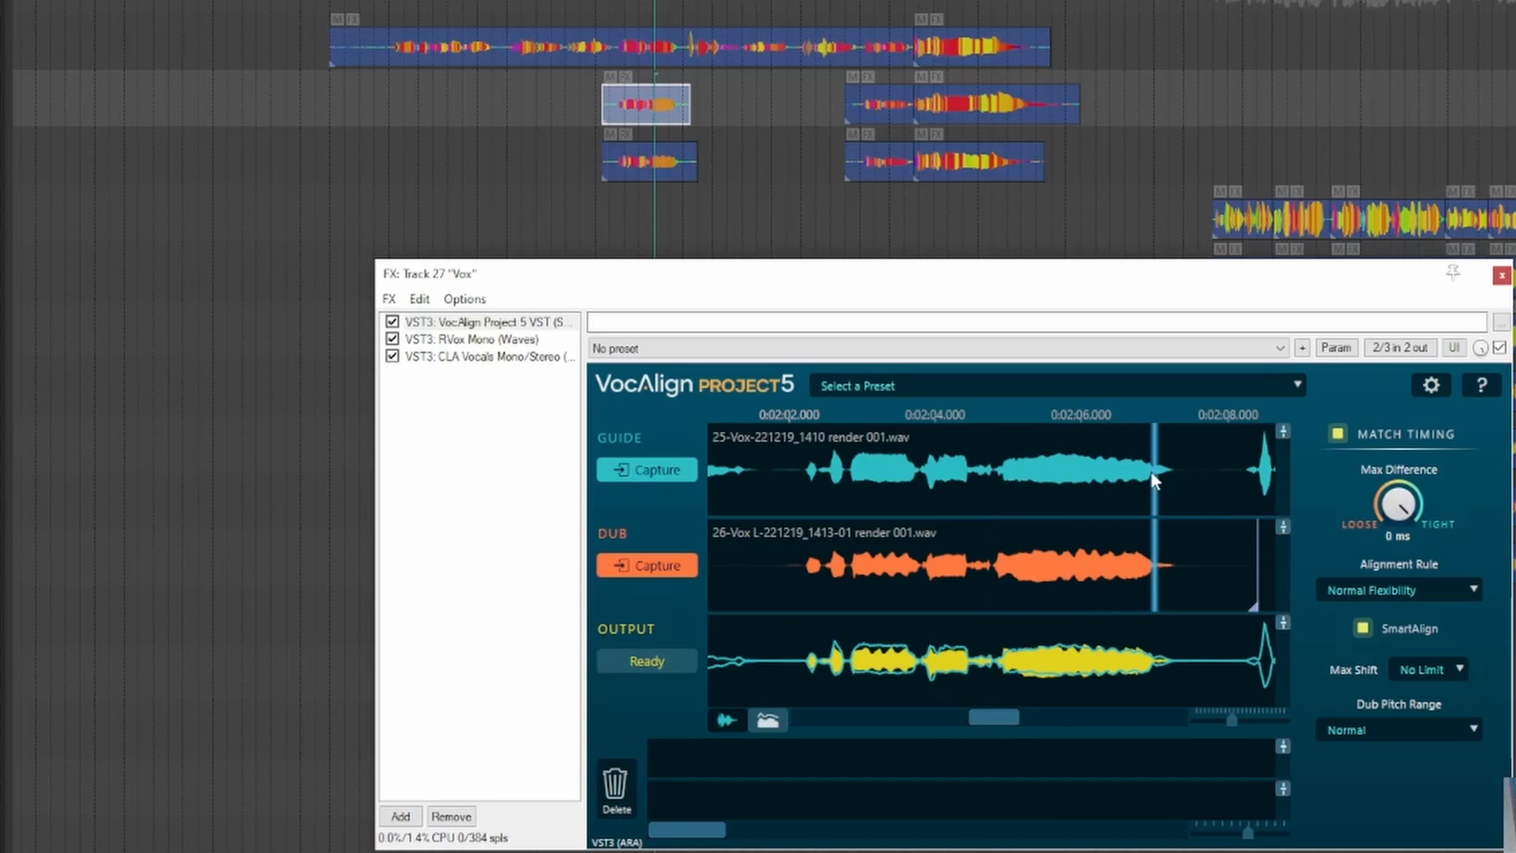
{"action": "right_click", "coordinate": [640, 111]}
{"action": "left_click", "coordinate": [767, 420]}
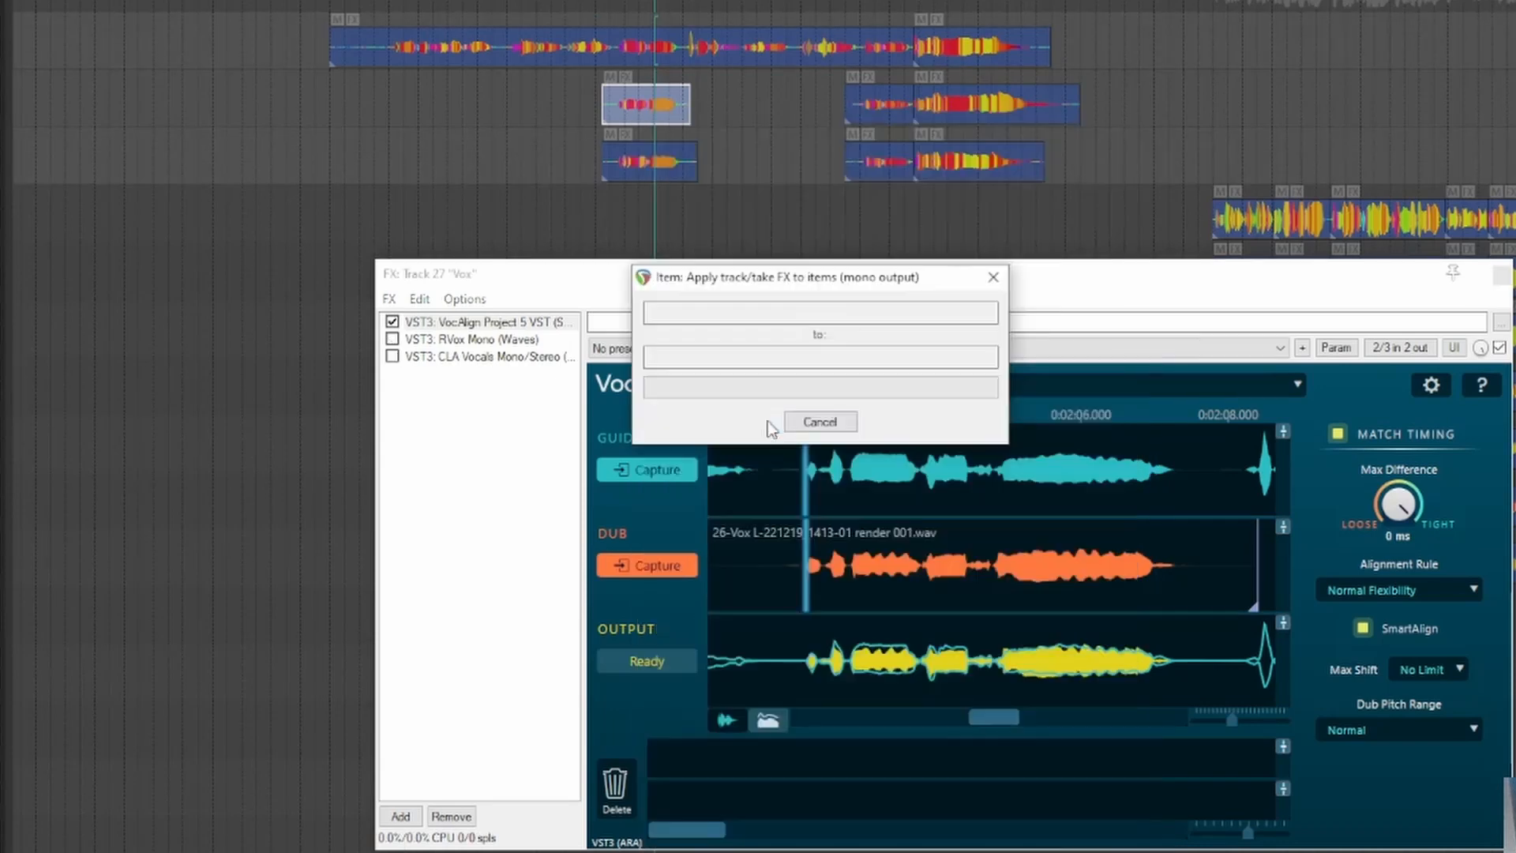
Capture the lead Vox as guide and the first Vox R item on track 29 as dub, and render the aligned item as a new take.
{"action": "left_click", "coordinate": [638, 45]}
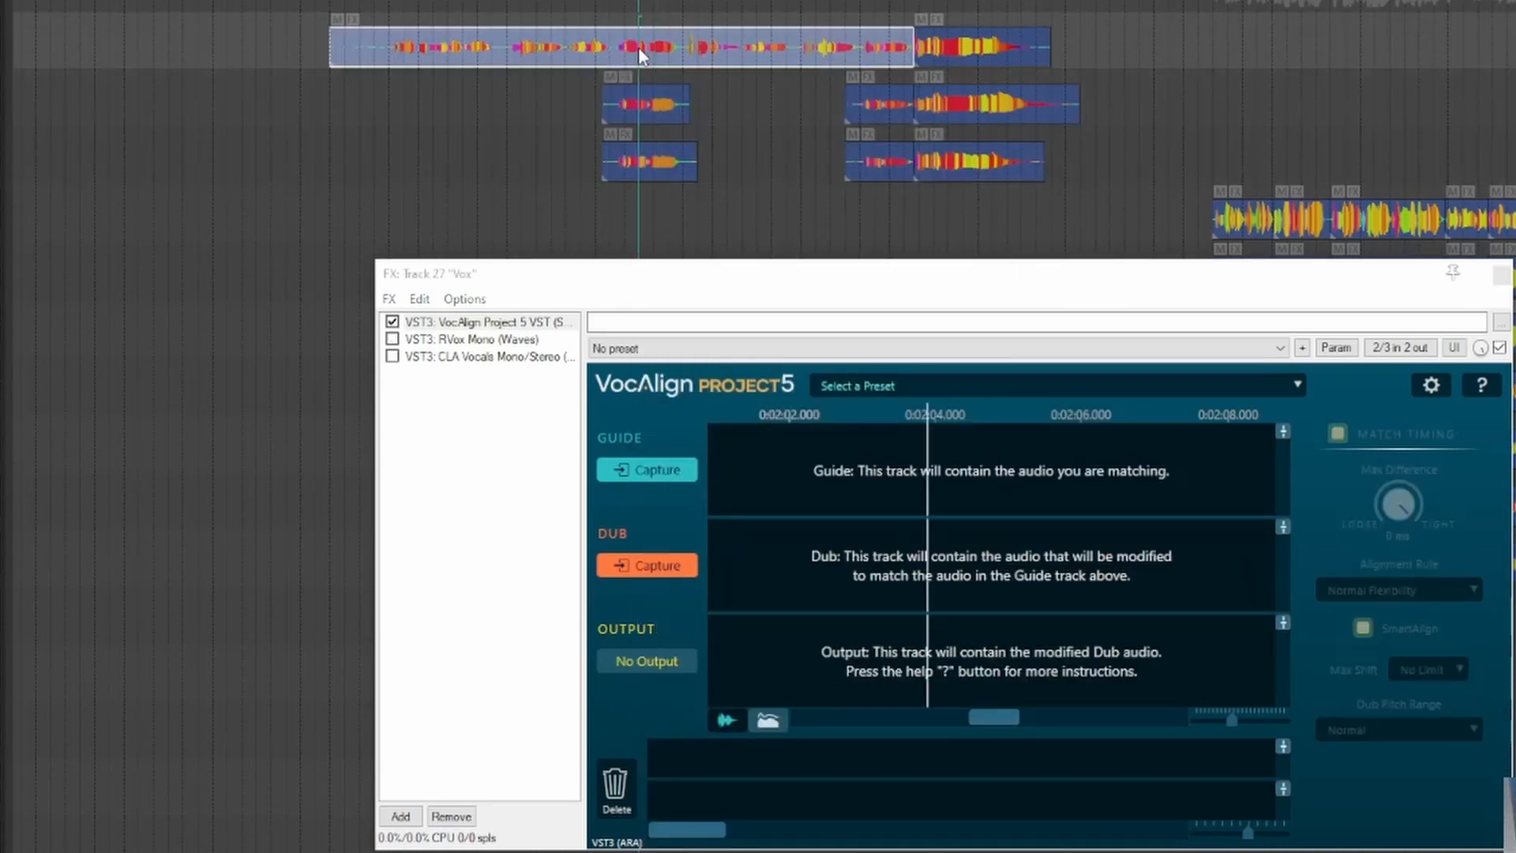
{"action": "left_click", "coordinate": [655, 471]}
{"action": "left_click", "coordinate": [652, 163]}
{"action": "left_click", "coordinate": [646, 566]}
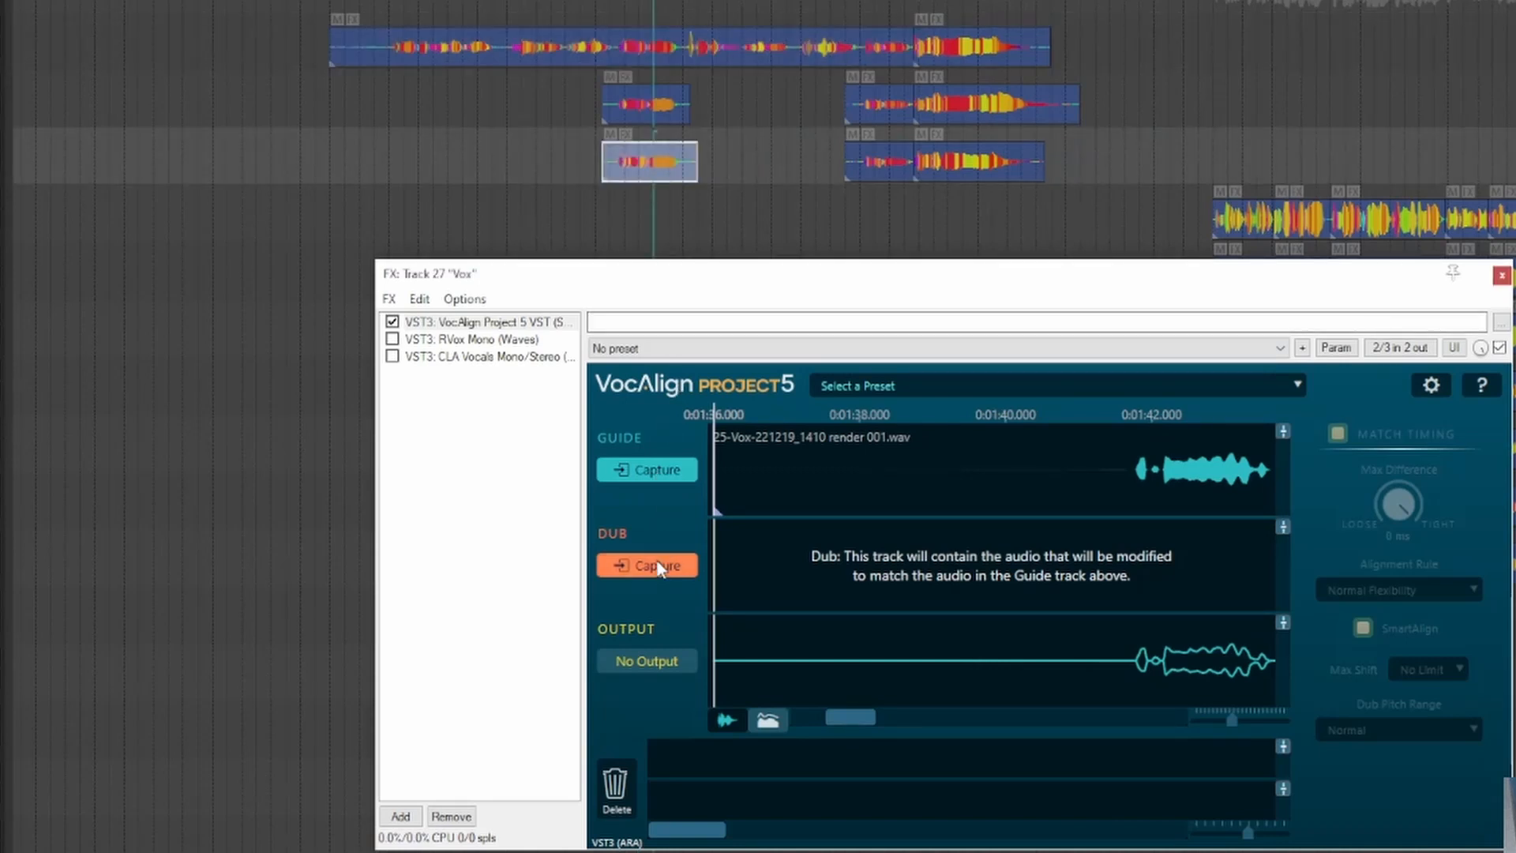
{"action": "right_click", "coordinate": [640, 166]}
{"action": "left_click", "coordinate": [755, 478]}
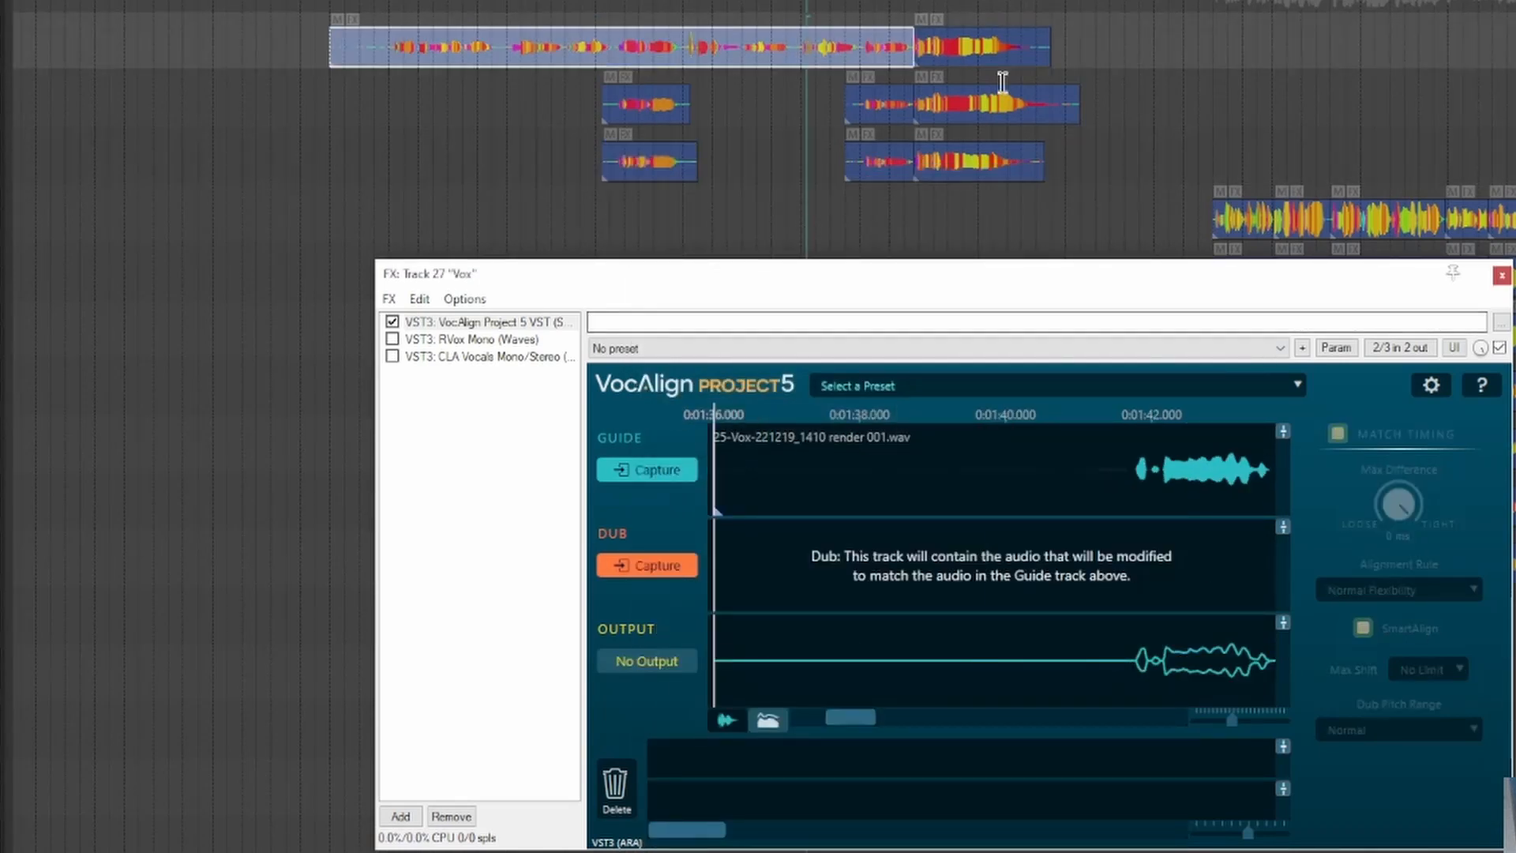
Capture the second Vox L item on track 28 as dub against the lead Vox, and apply FX as a new mono-output take.
{"action": "left_click", "coordinate": [876, 106]}
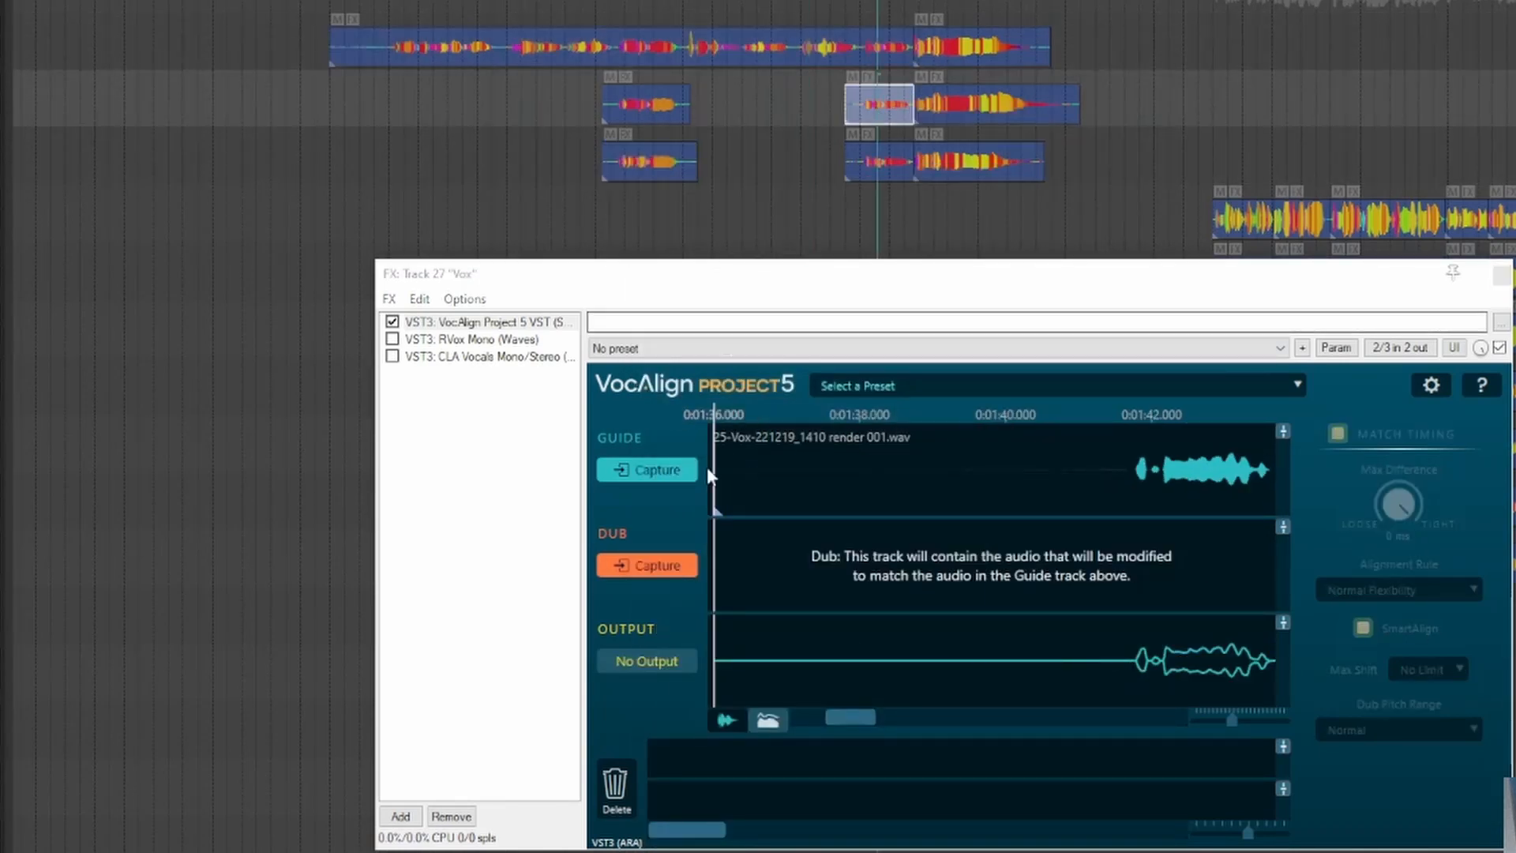
{"action": "left_click", "coordinate": [653, 567]}
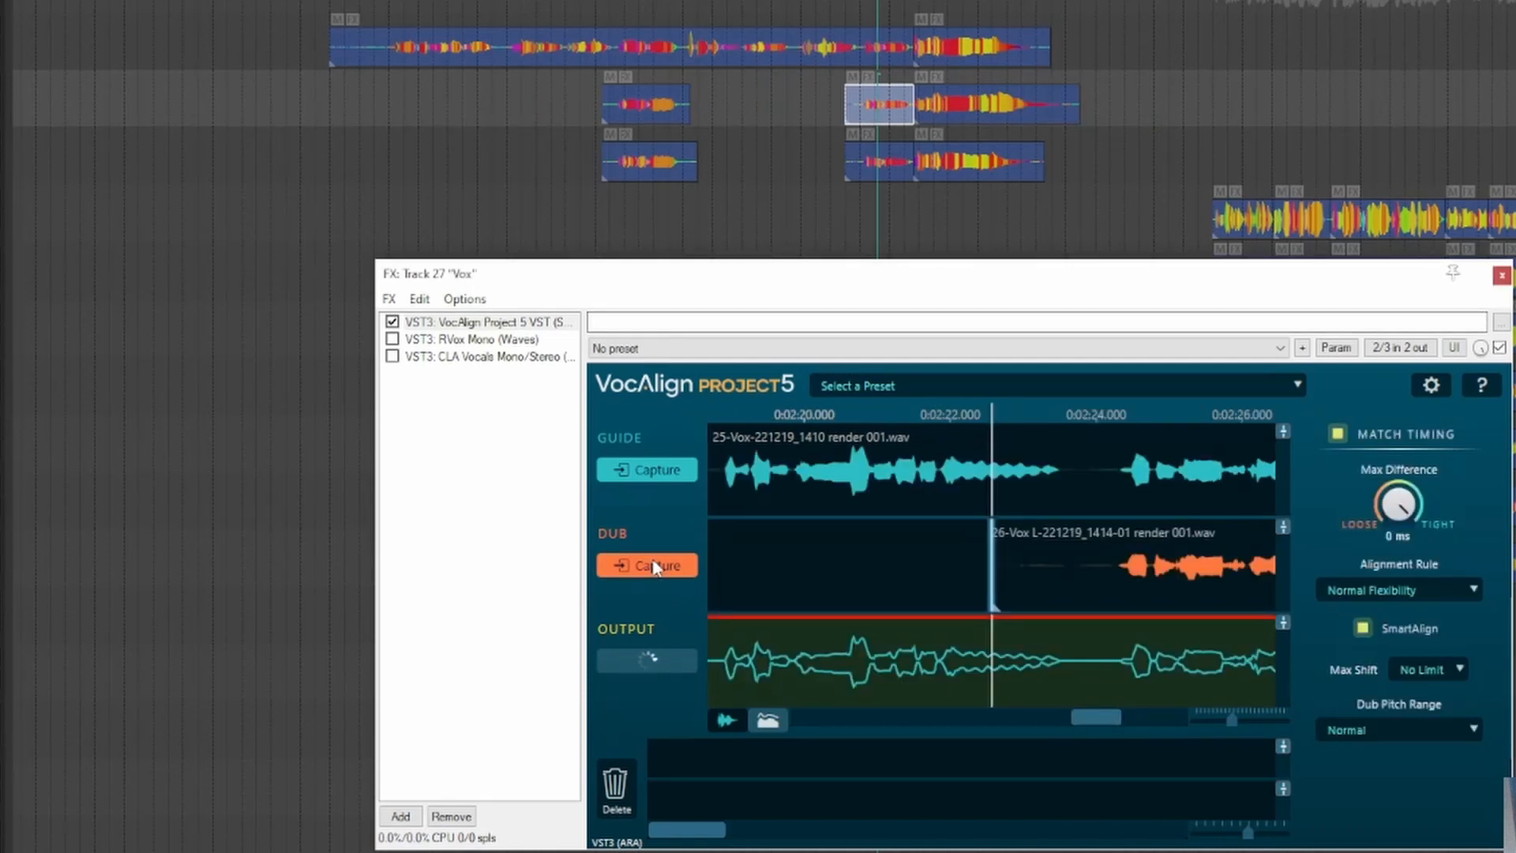
{"action": "right_click", "coordinate": [879, 98]}
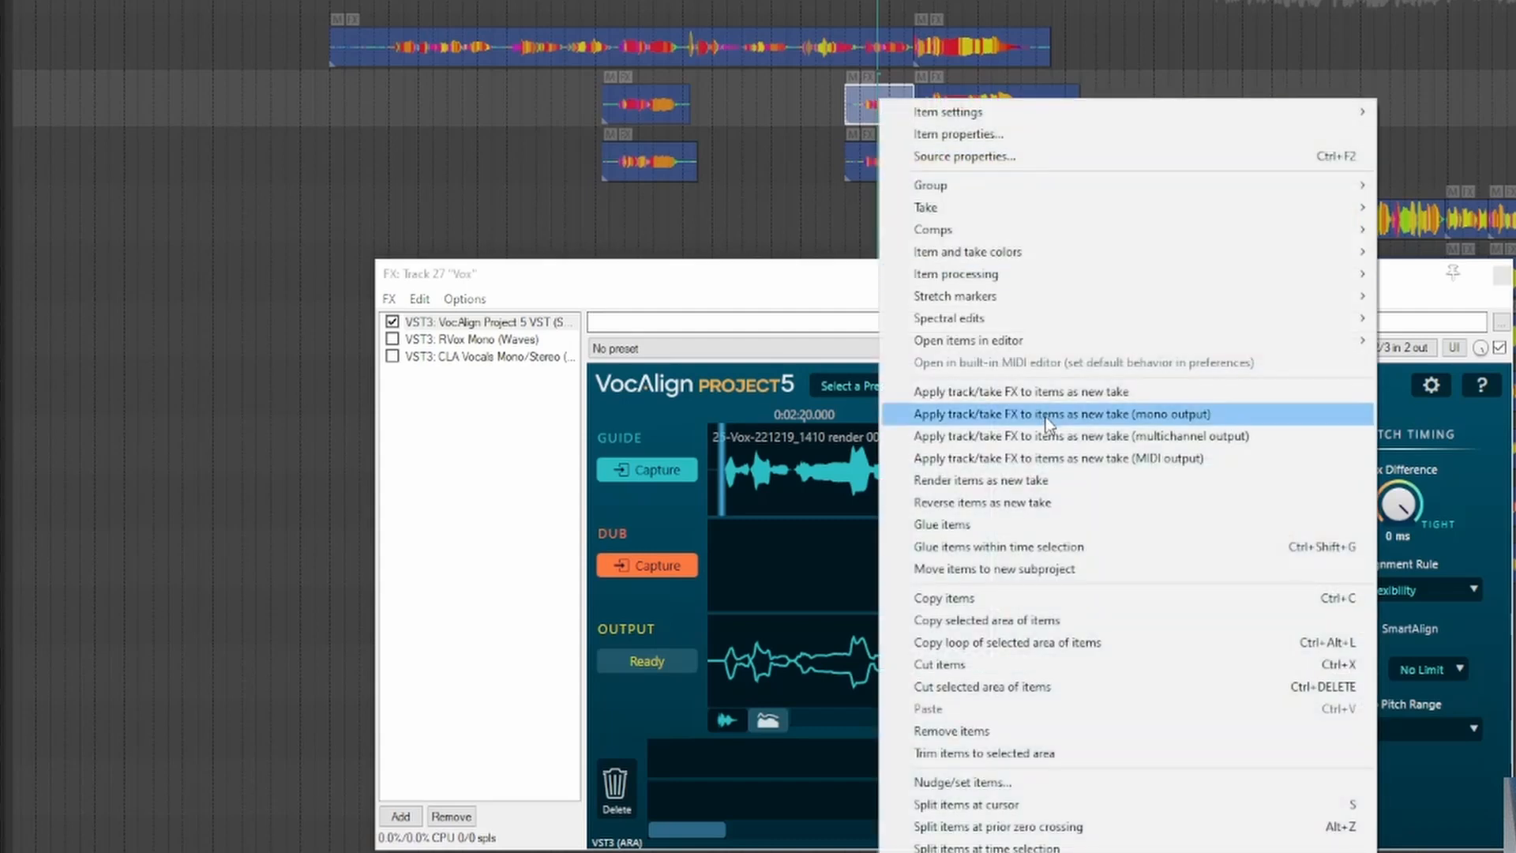
{"action": "left_click", "coordinate": [1046, 416]}
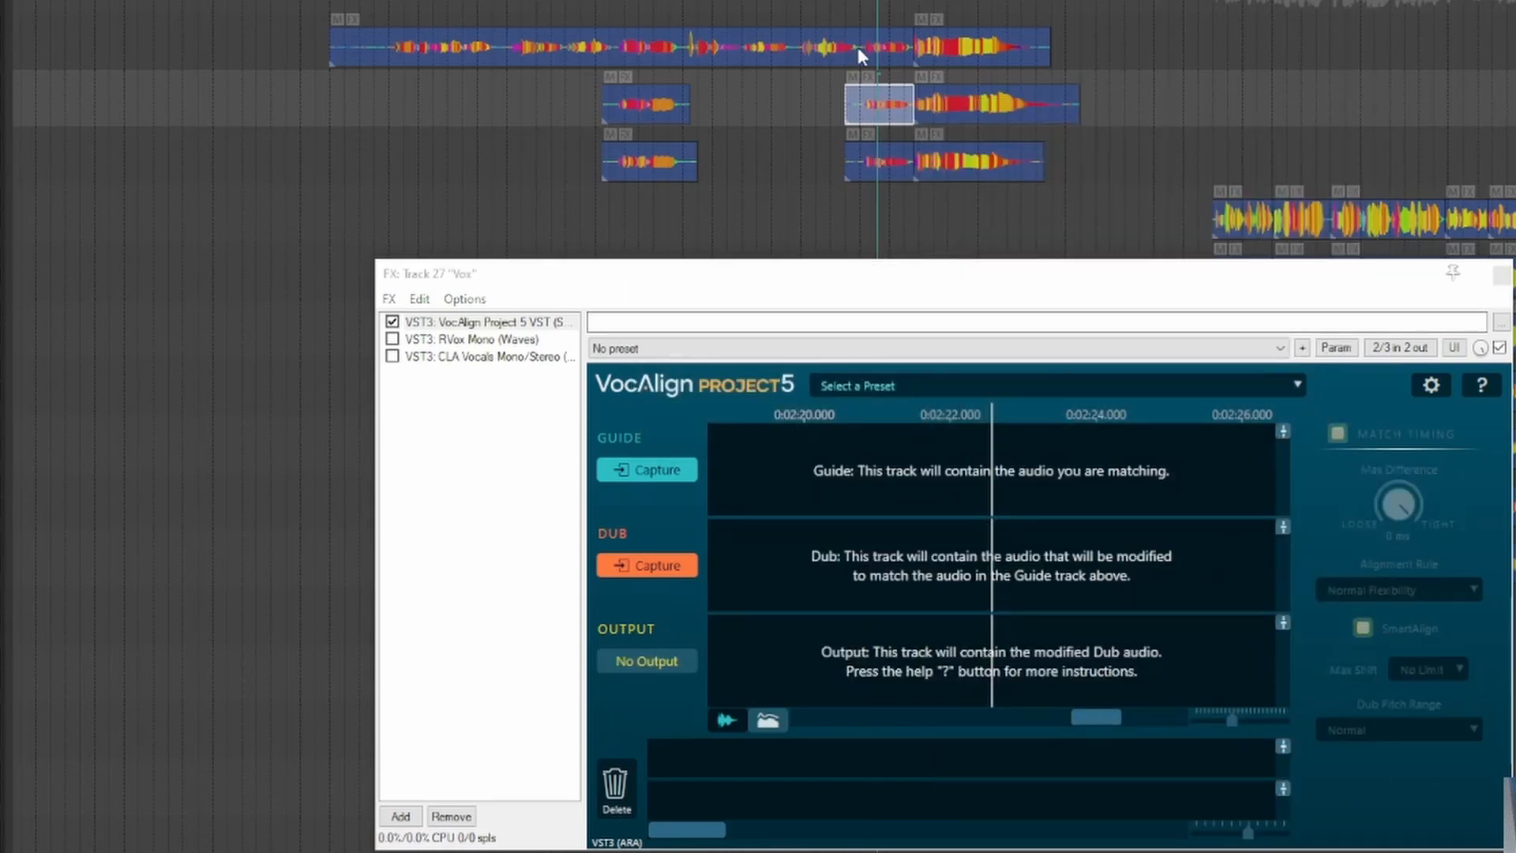
Align the second Vox R item on track 29 to the lead Vox and apply FX to it as a new take.
{"action": "left_click", "coordinate": [859, 50]}
{"action": "left_click", "coordinate": [884, 162]}
{"action": "left_click", "coordinate": [666, 566]}
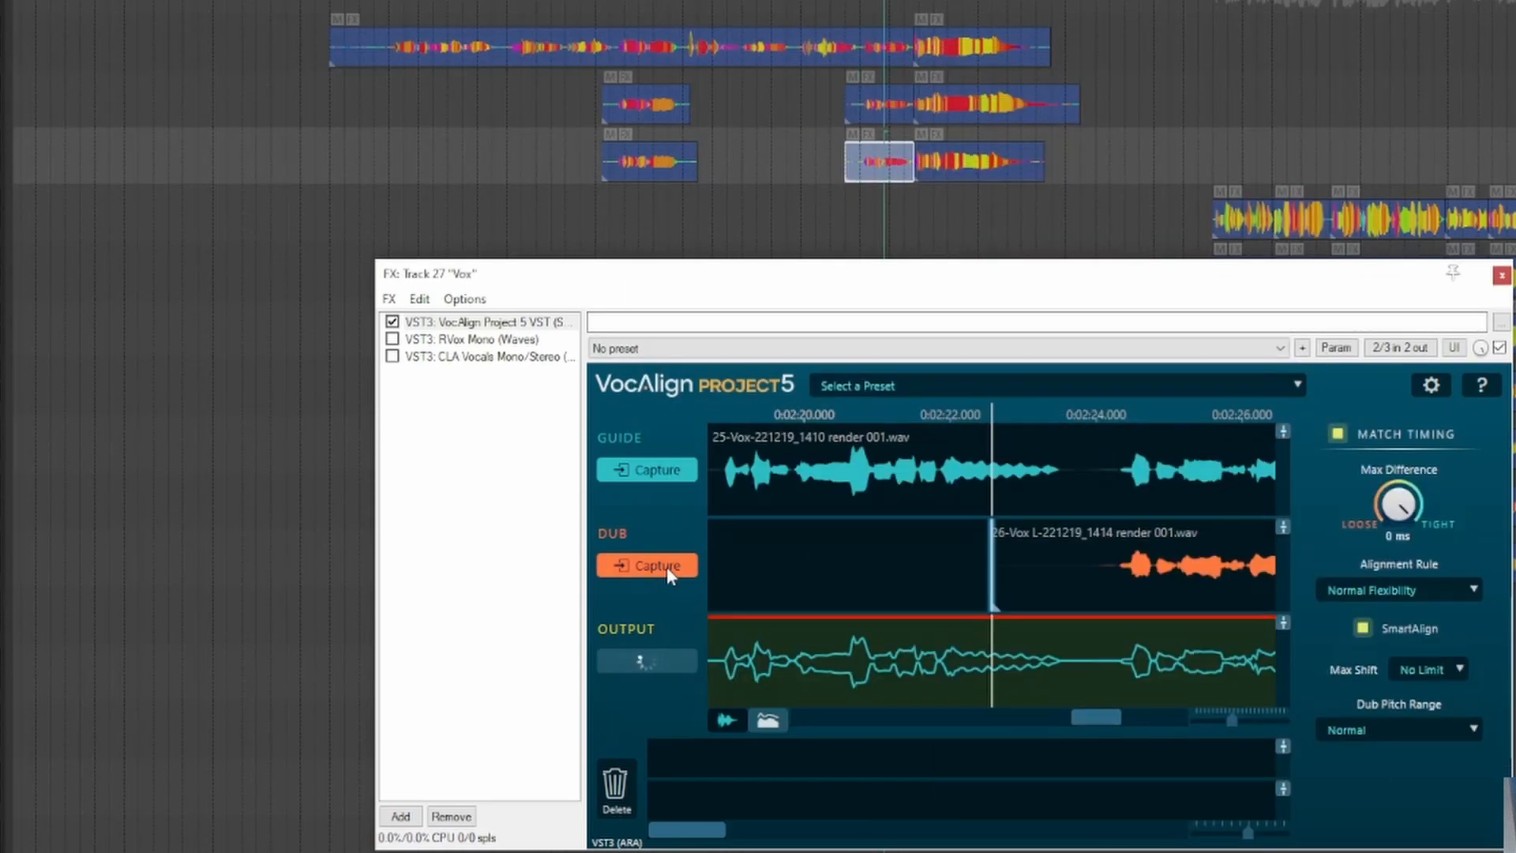
{"action": "right_click", "coordinate": [892, 170]}
{"action": "left_click", "coordinate": [1065, 479]}
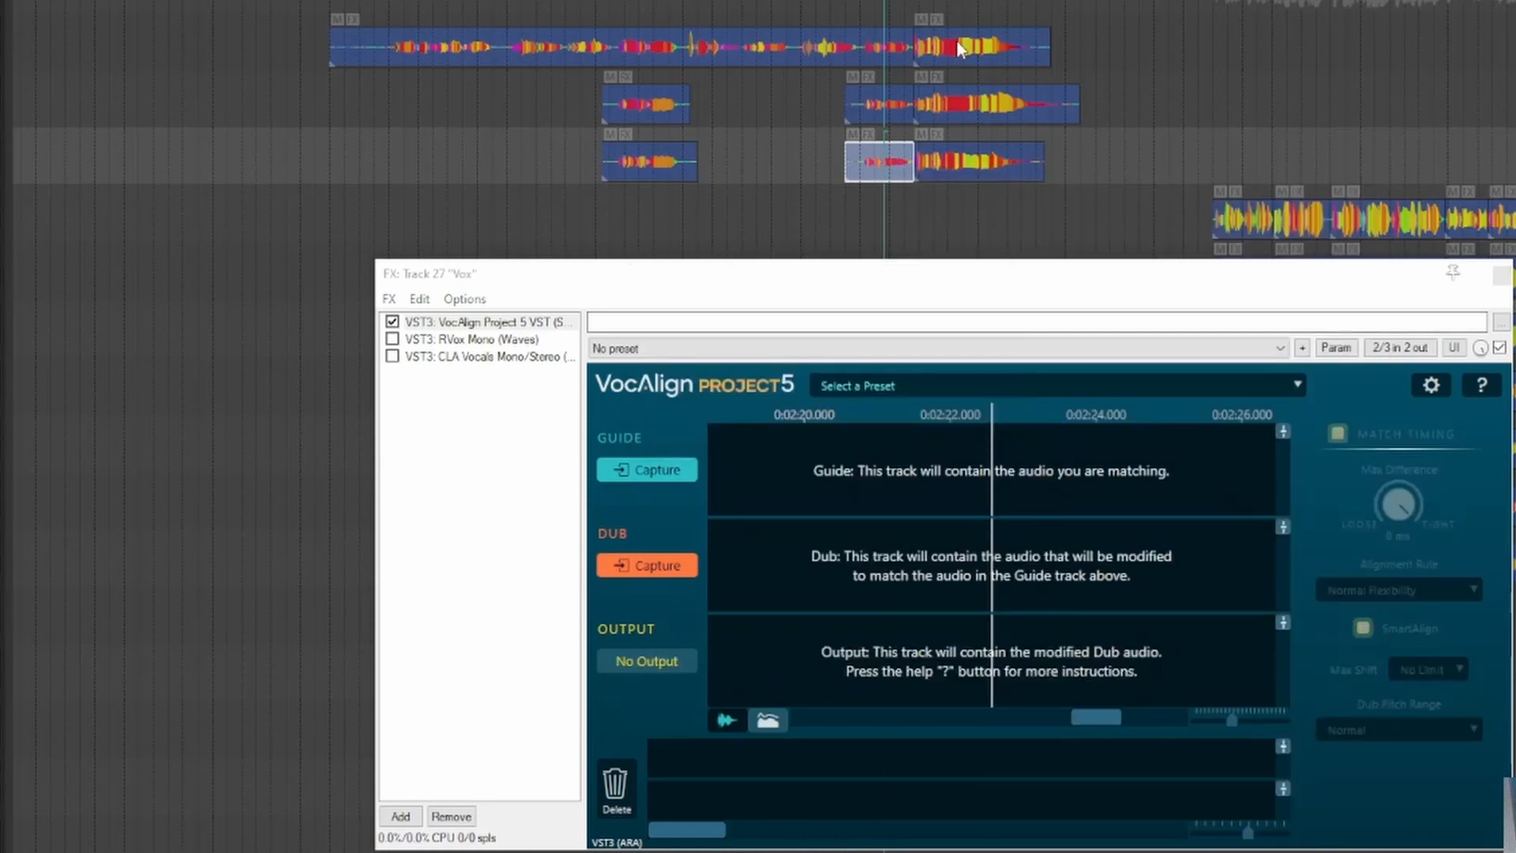
Align the last Vox L item on track 28 to the second lead Vox item, and apply FX as a new mono-output take.
{"action": "left_click", "coordinate": [942, 49]}
{"action": "left_click", "coordinate": [647, 470]}
{"action": "left_click", "coordinate": [955, 103]}
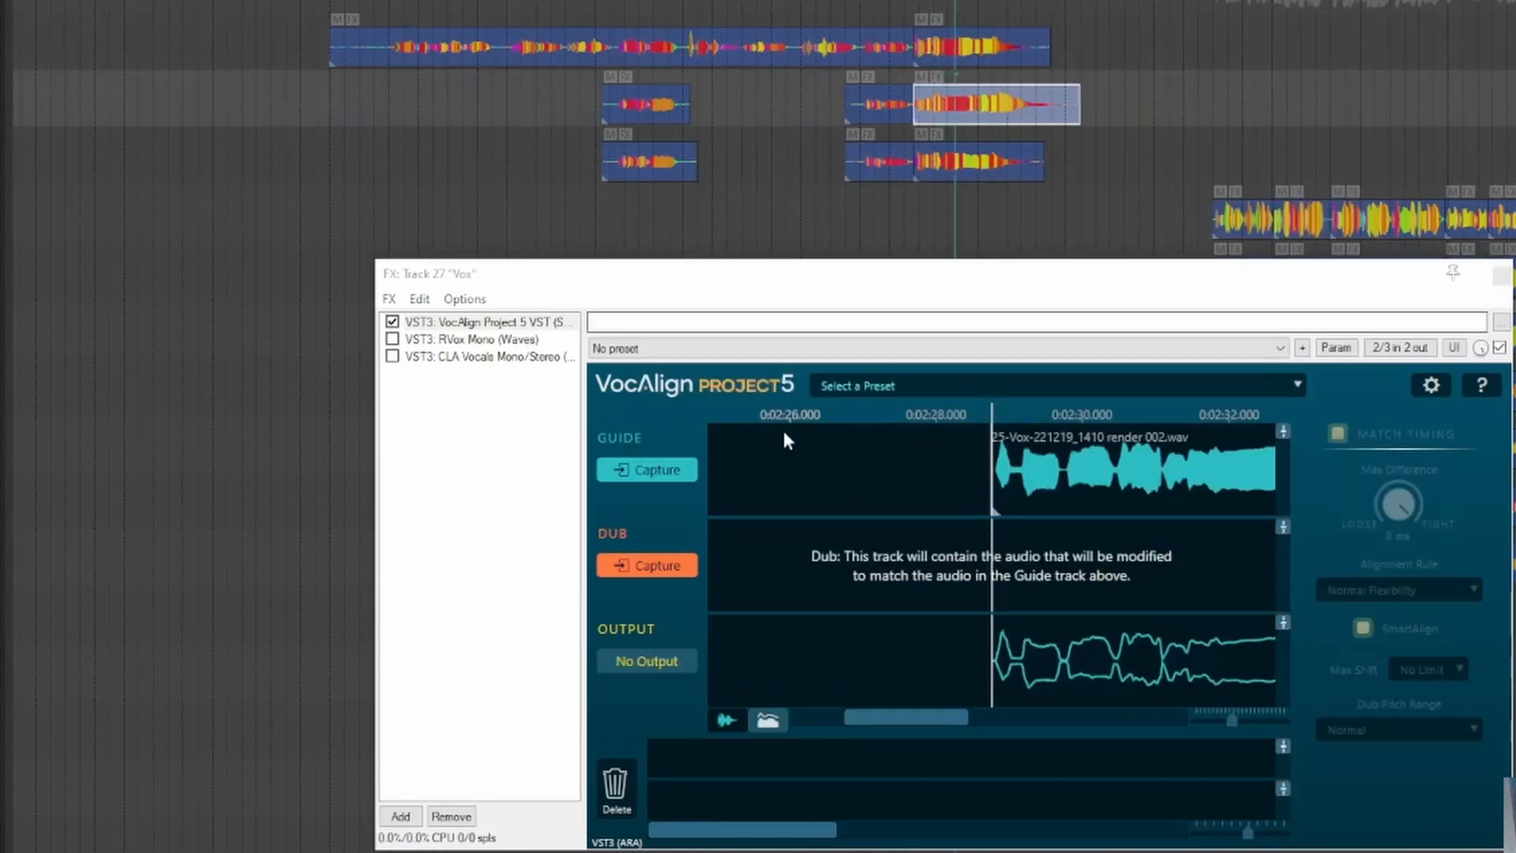
{"action": "left_click", "coordinate": [652, 566]}
{"action": "right_click", "coordinate": [988, 96]}
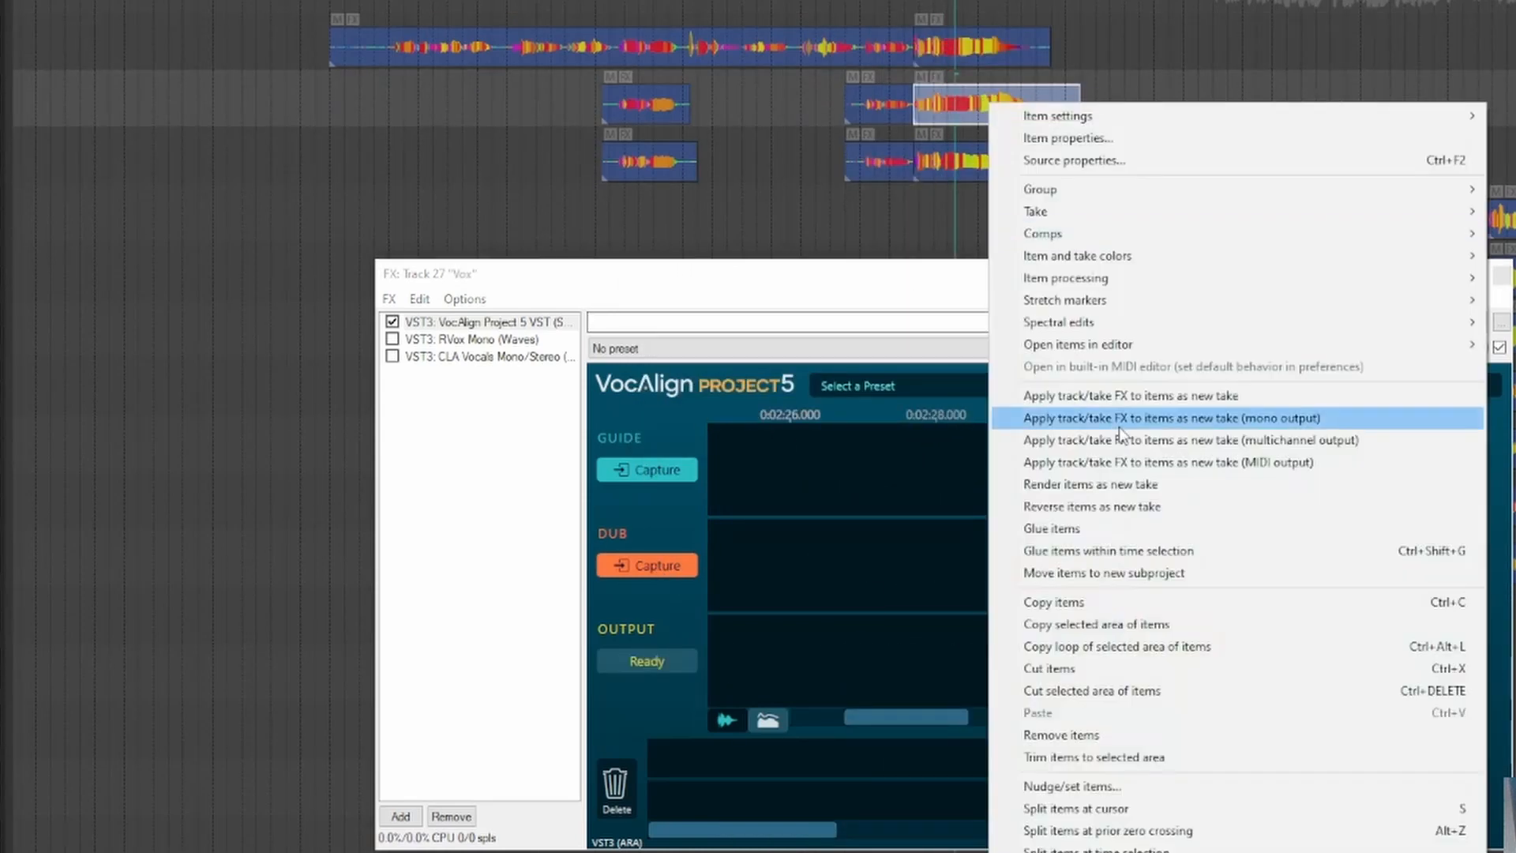
{"action": "left_click", "coordinate": [1105, 415]}
Align the last Vox R item on track 29 to the second lead Vox item, and apply FX as a new mono-output take.
{"action": "left_click", "coordinate": [975, 36]}
{"action": "left_click", "coordinate": [664, 470]}
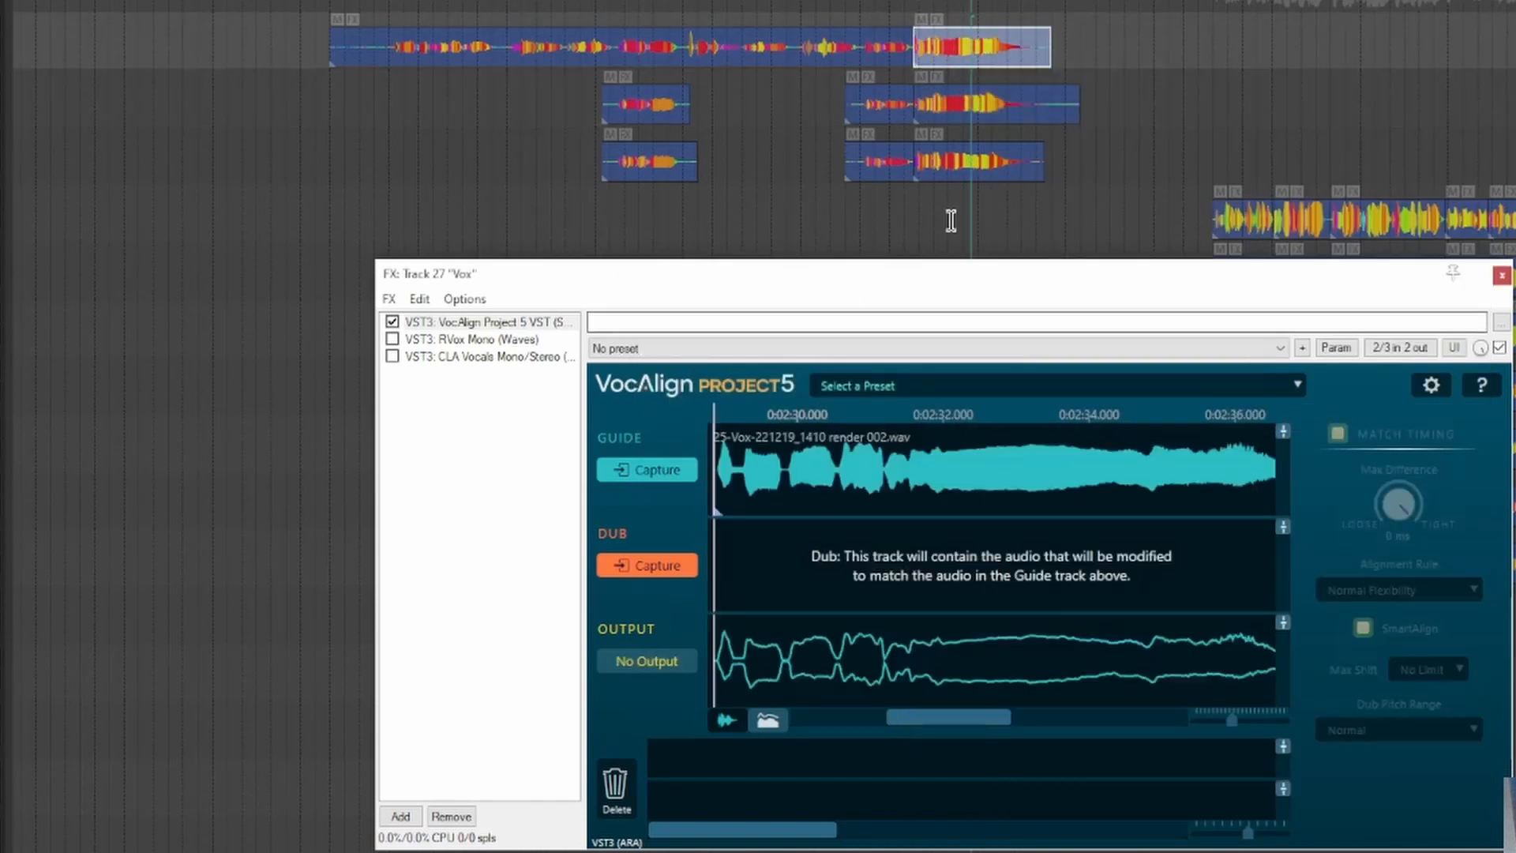
{"action": "left_click", "coordinate": [972, 162]}
{"action": "left_click", "coordinate": [659, 563]}
{"action": "right_click", "coordinate": [983, 154]}
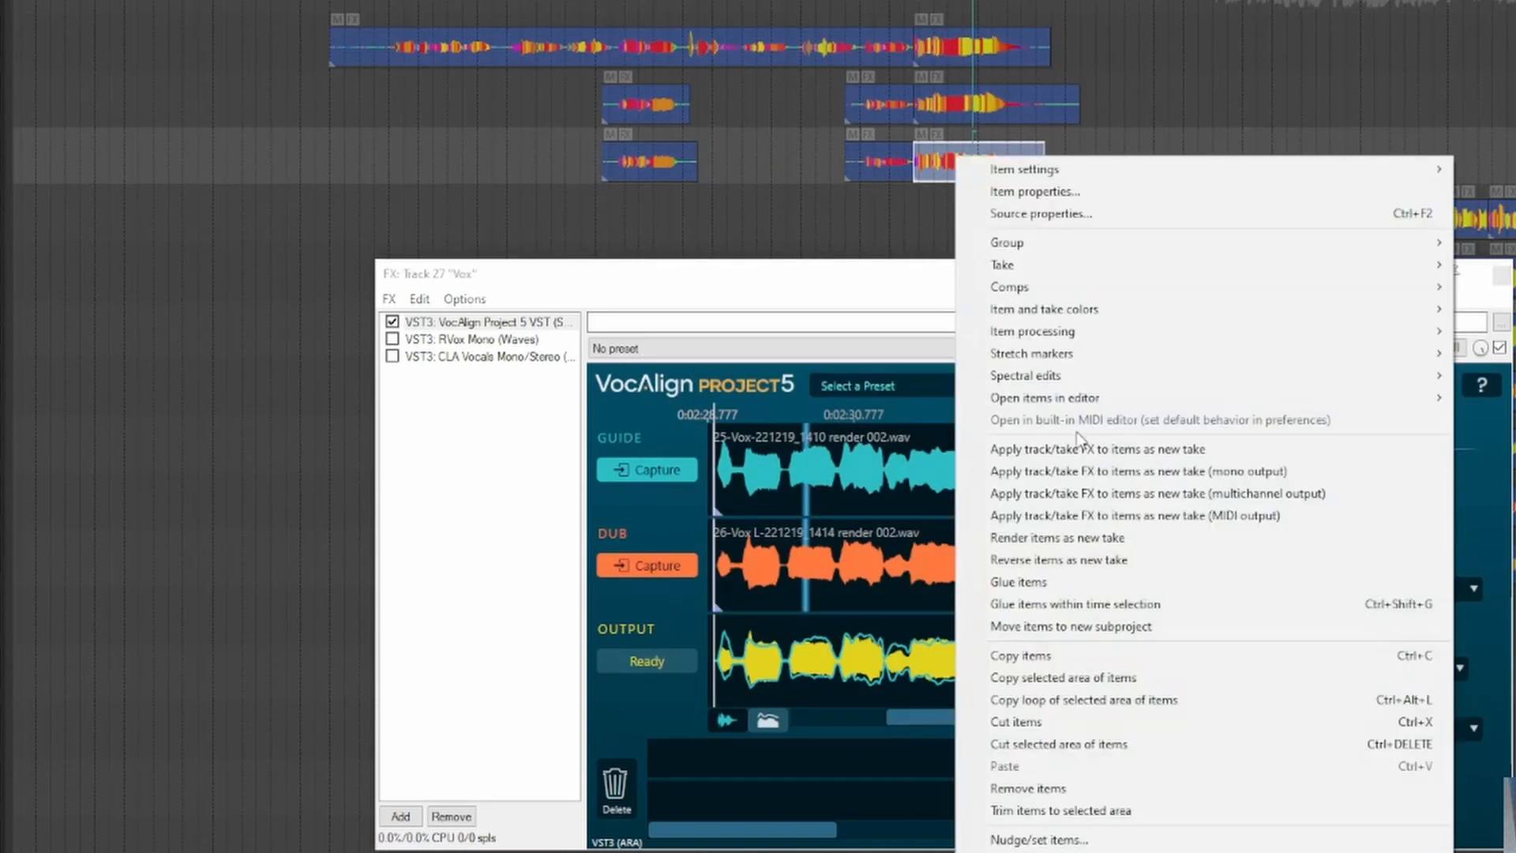
{"action": "left_click", "coordinate": [1071, 463]}
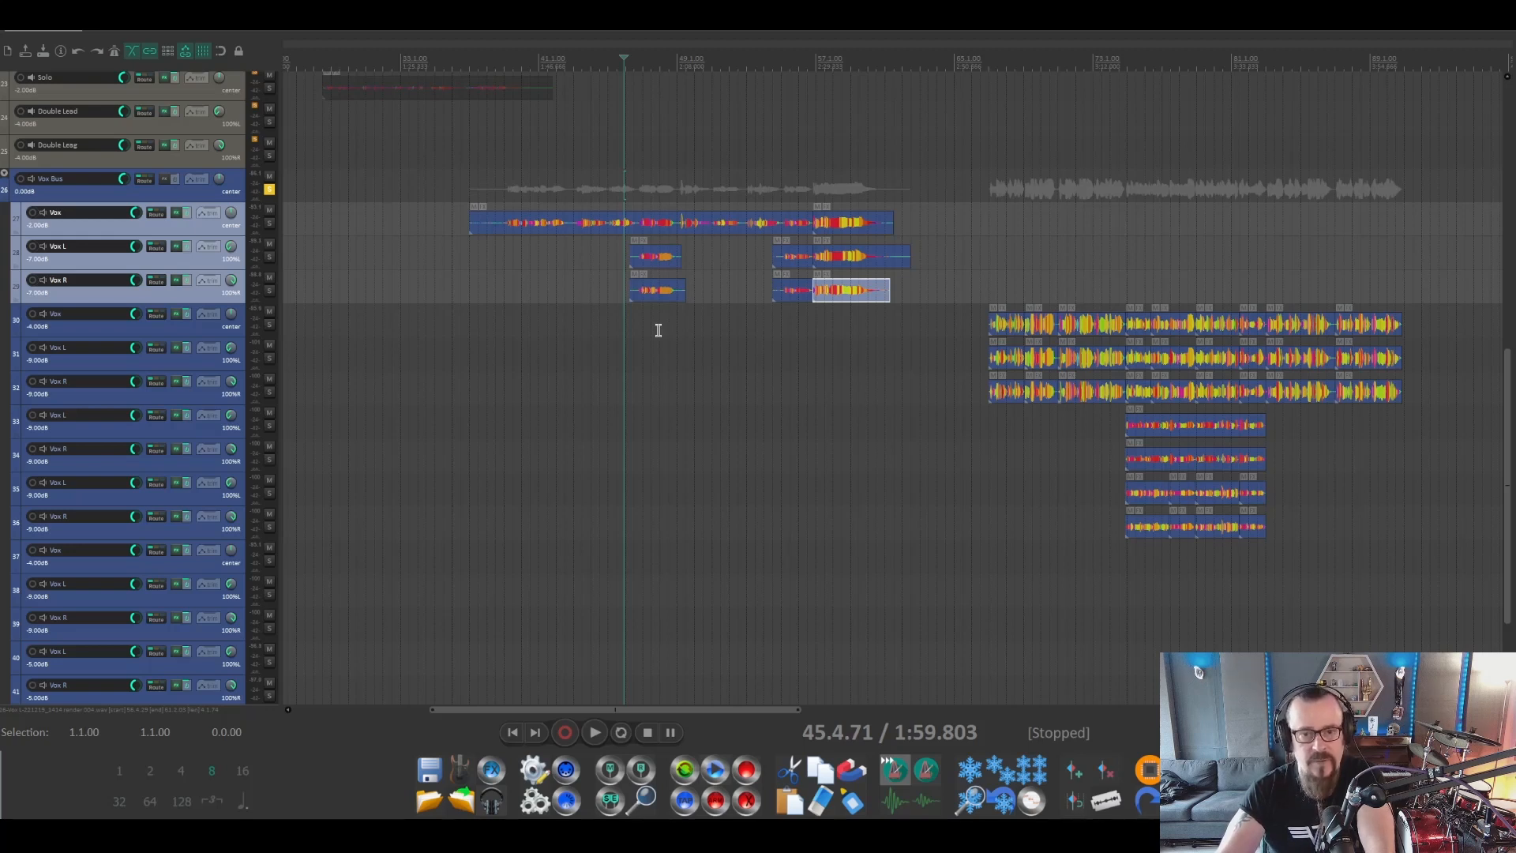
Audition the aligned vocals on tracks 27 to 29 with the Vox Bus soloed, from about bars 45 and 54.
{"action": "key", "text": "space"}
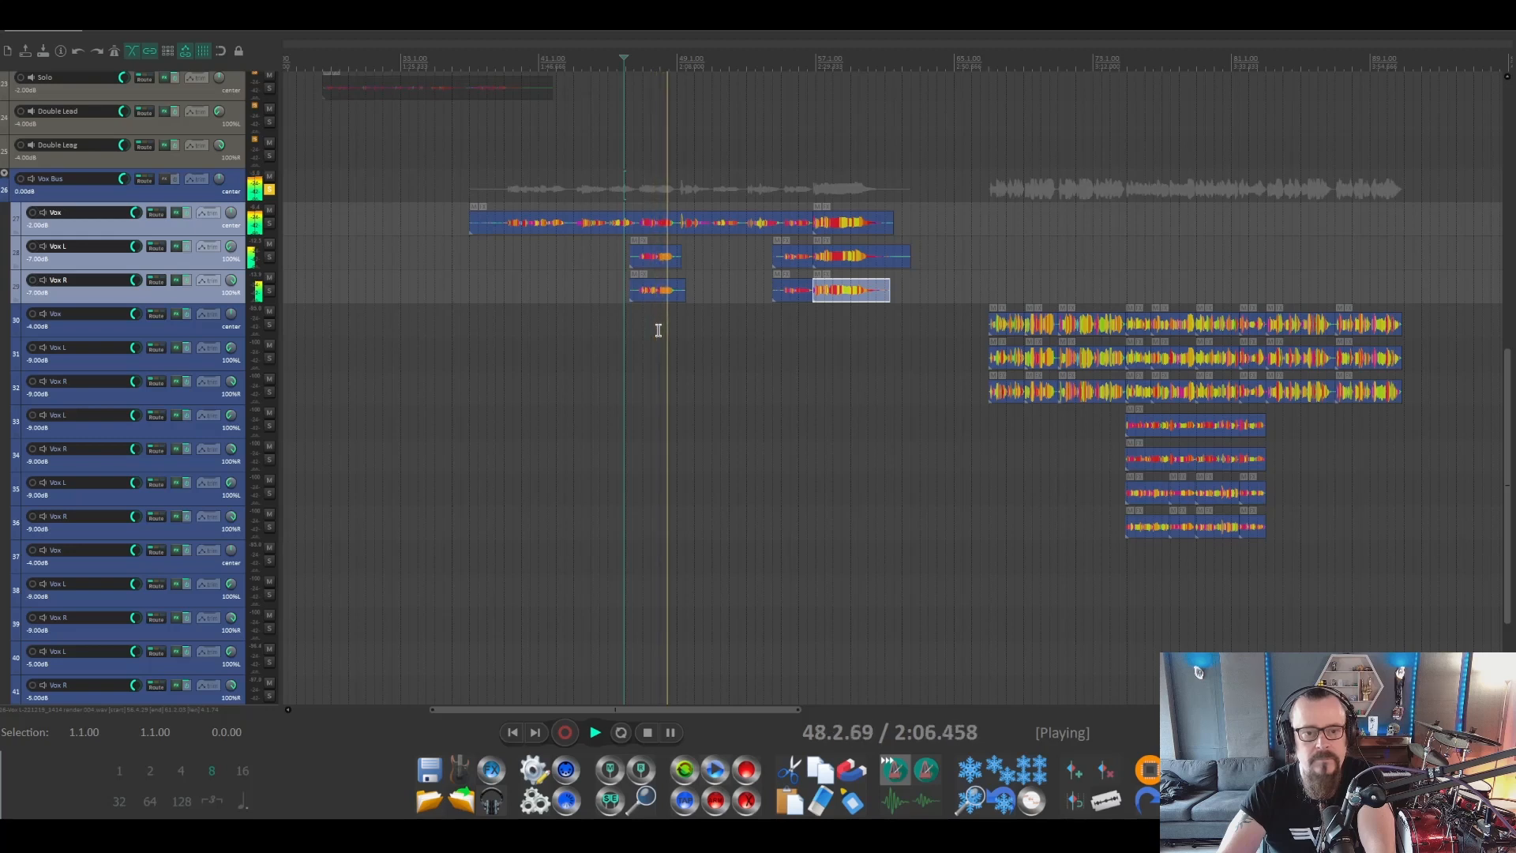
{"action": "left_click", "coordinate": [772, 63]}
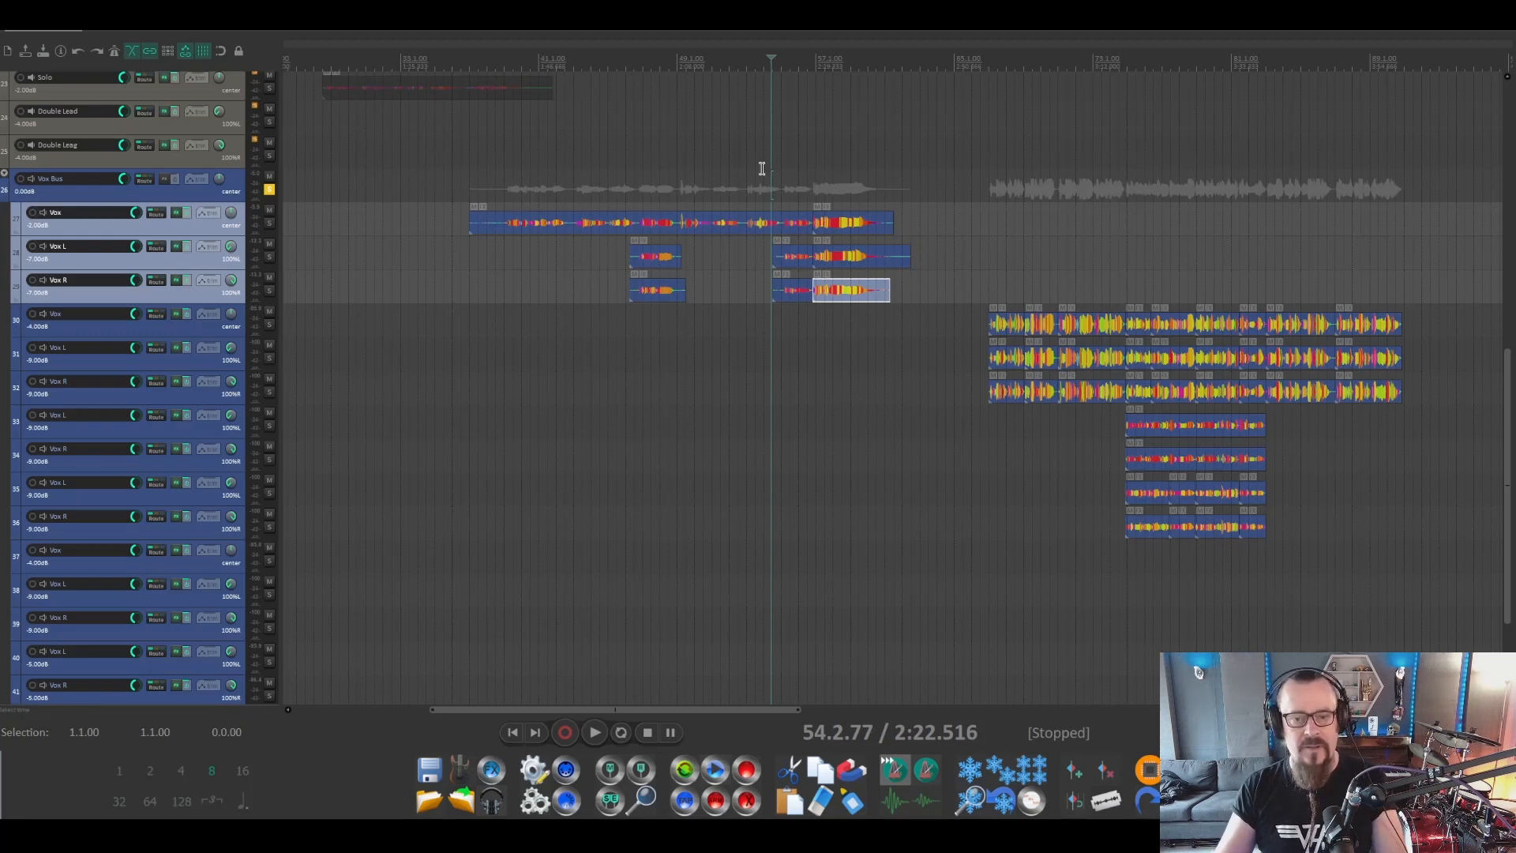
Place the cursor at about bar 66, select tracks 30 to 32 and add VocAlign Project 5 to them.
{"action": "left_click", "coordinate": [988, 69]}
{"action": "left_click", "coordinate": [176, 327]}
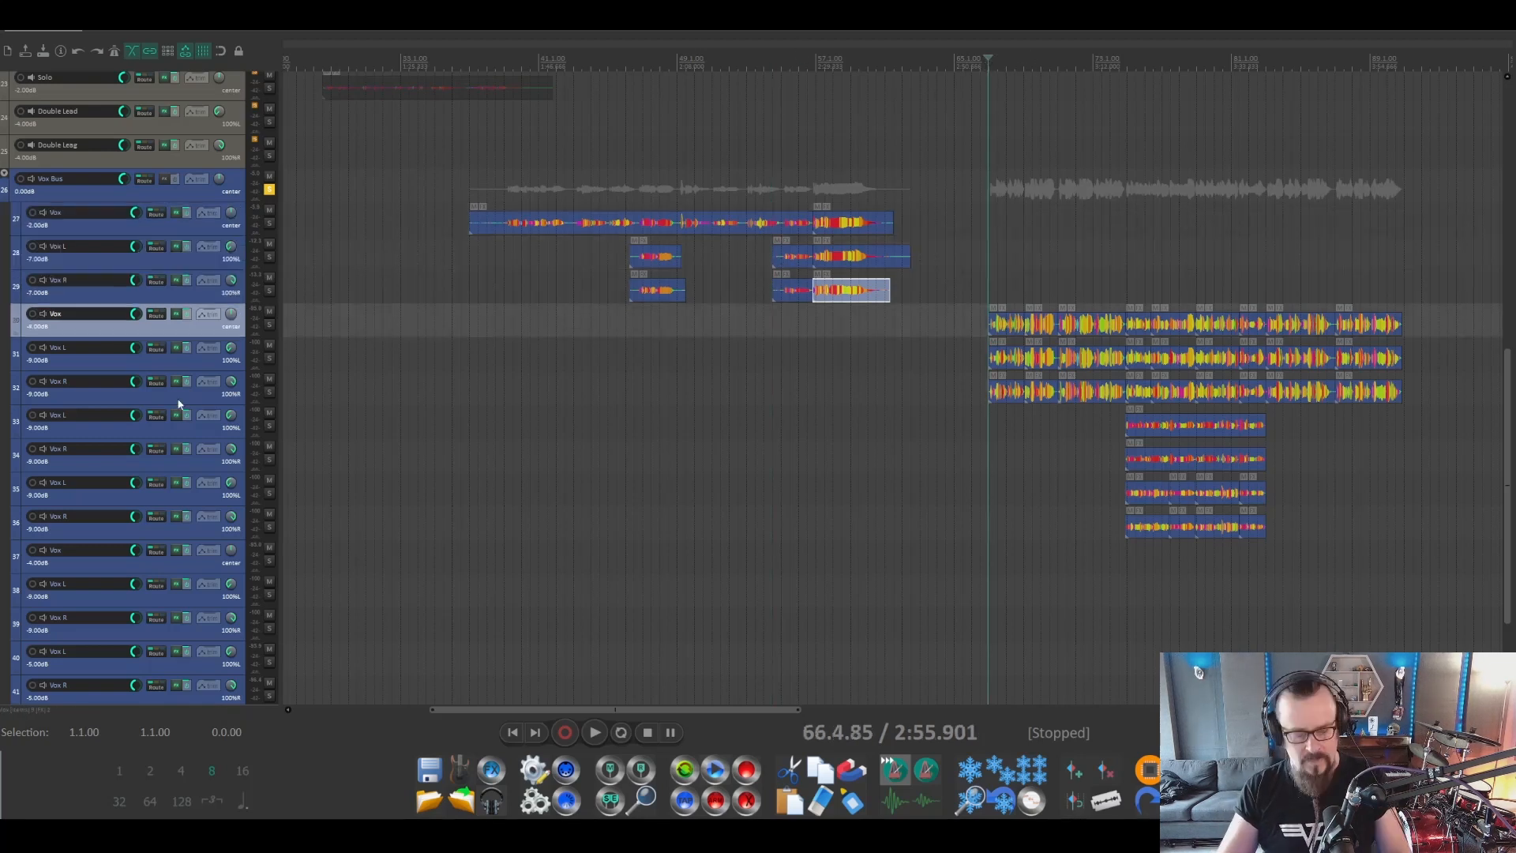
{"action": "left_click", "coordinate": [179, 405], "text": "shift"}
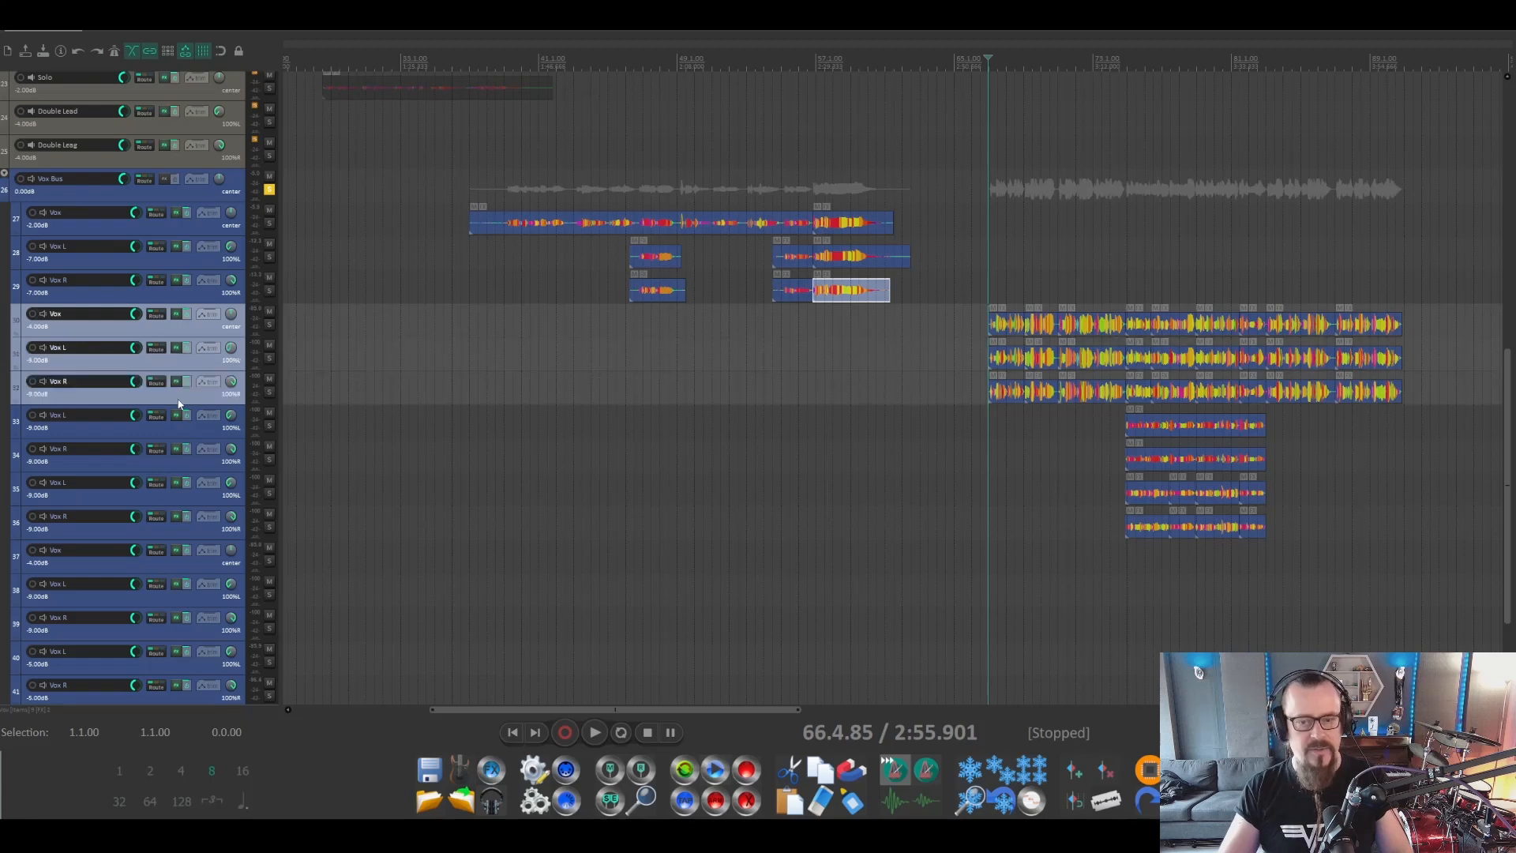
{"action": "left_click", "coordinate": [493, 774]}
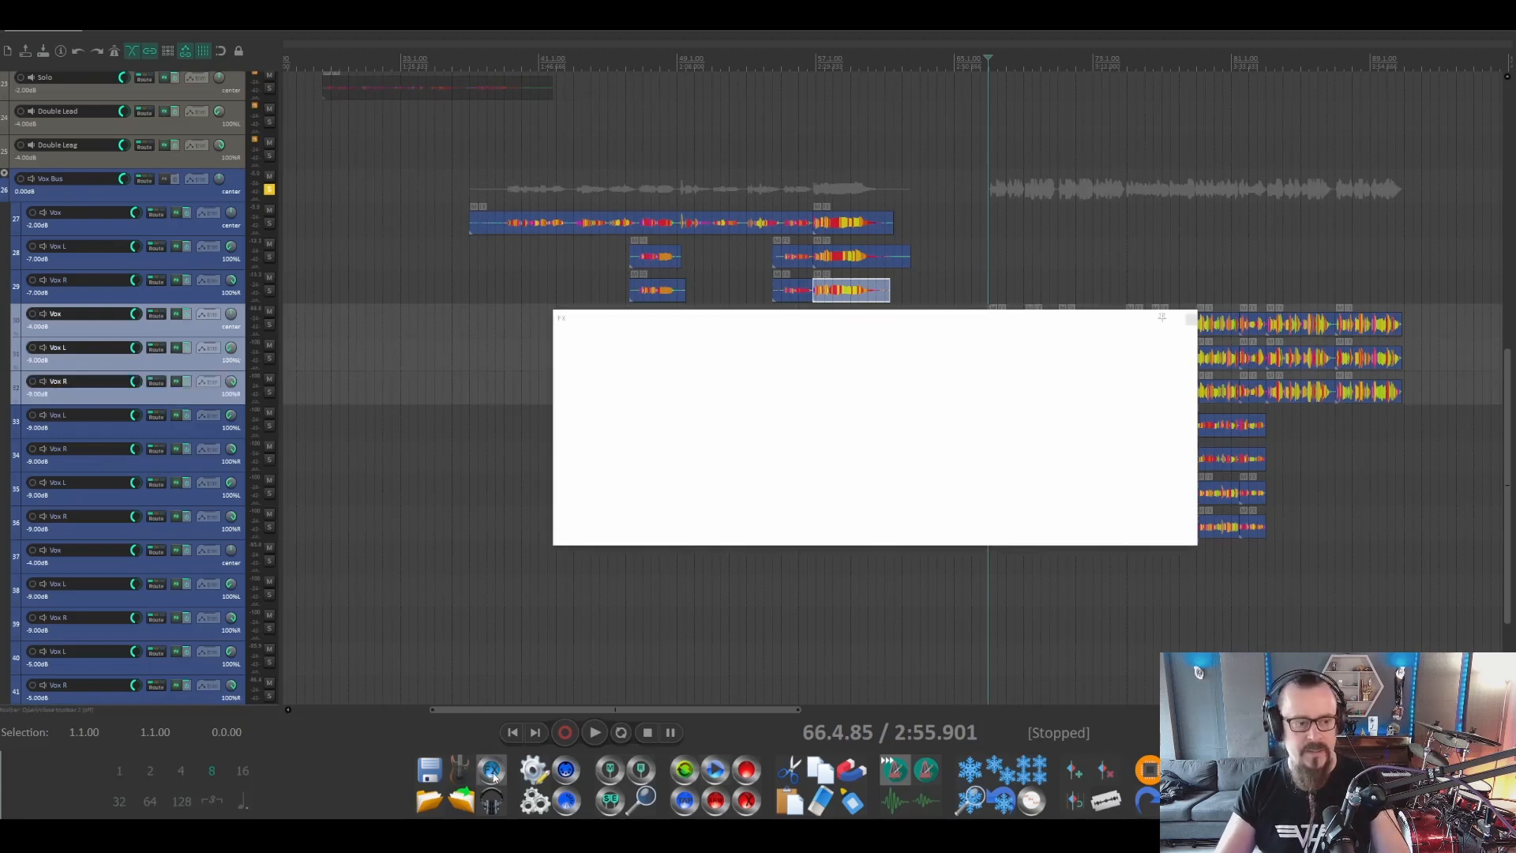
{"action": "left_click", "coordinate": [1110, 433]}
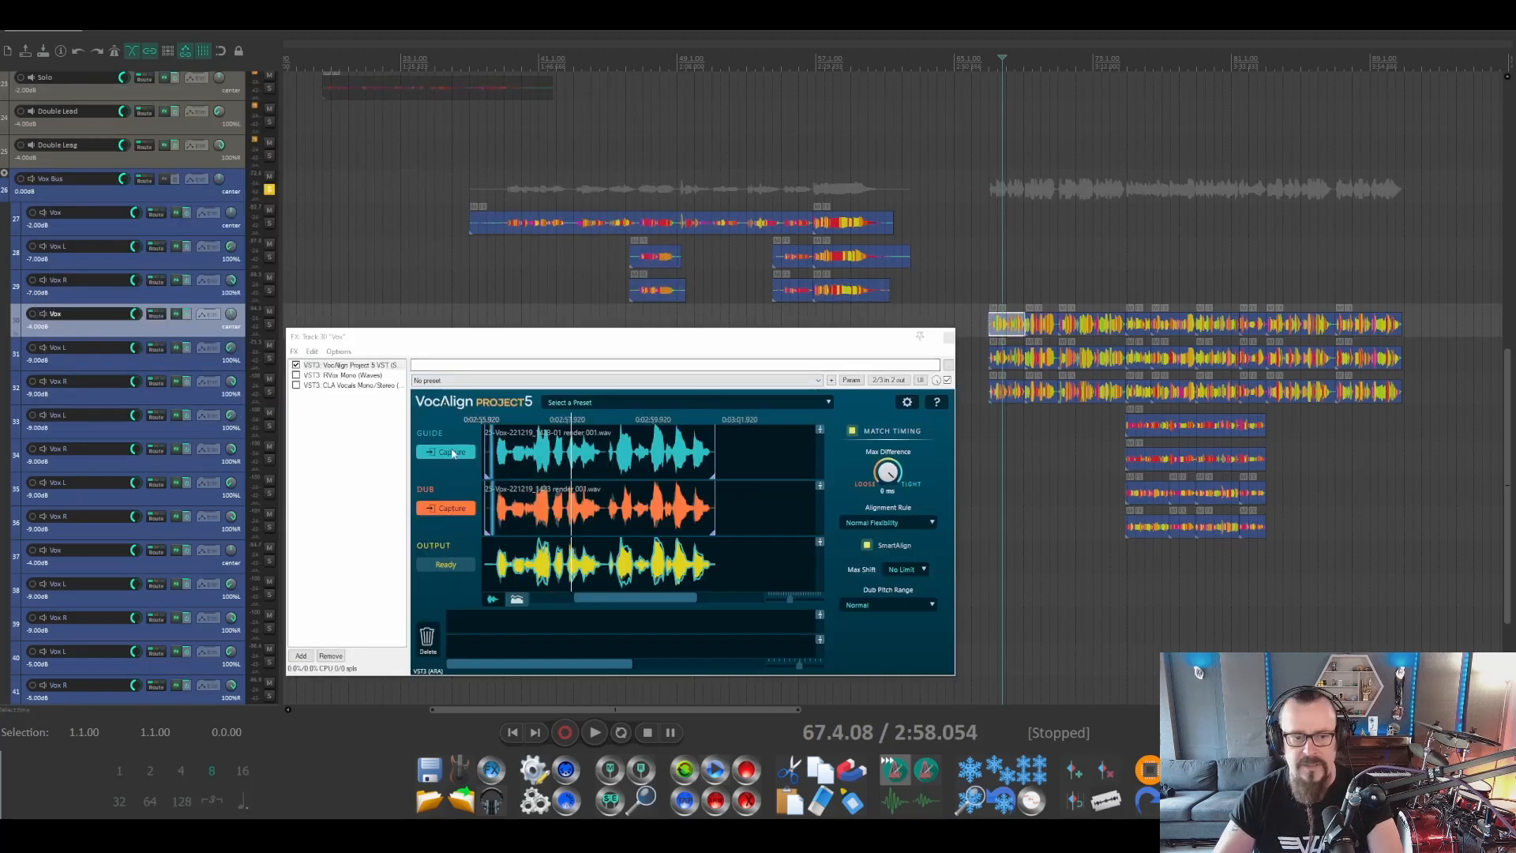
Align the first Vox L item on track 31 to the first lead Vox item on track 30, and render it as a new take.
{"action": "left_click", "coordinate": [450, 455]}
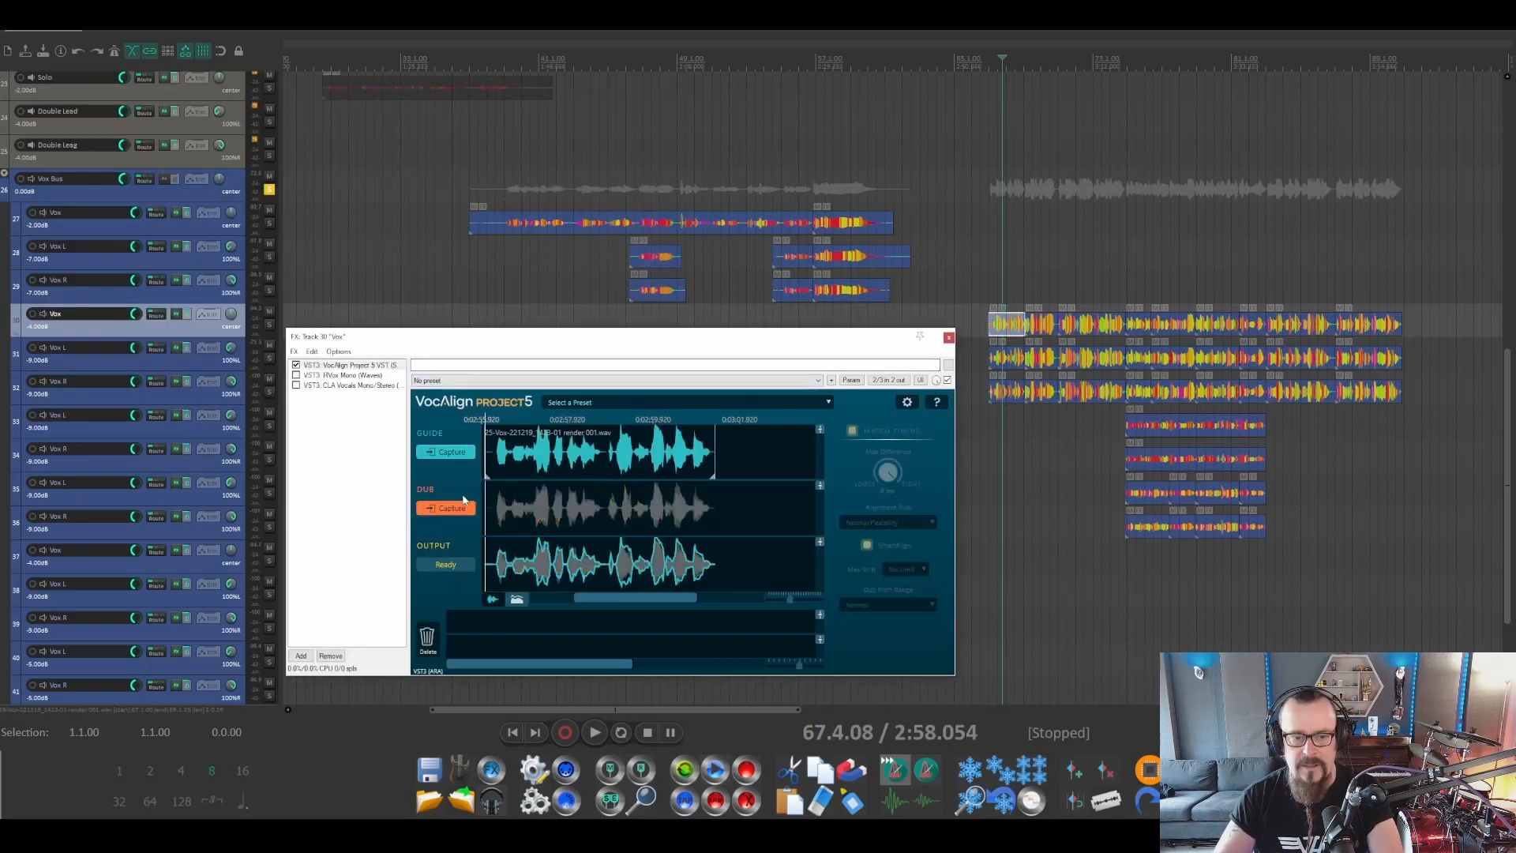
{"action": "left_click", "coordinate": [1007, 362]}
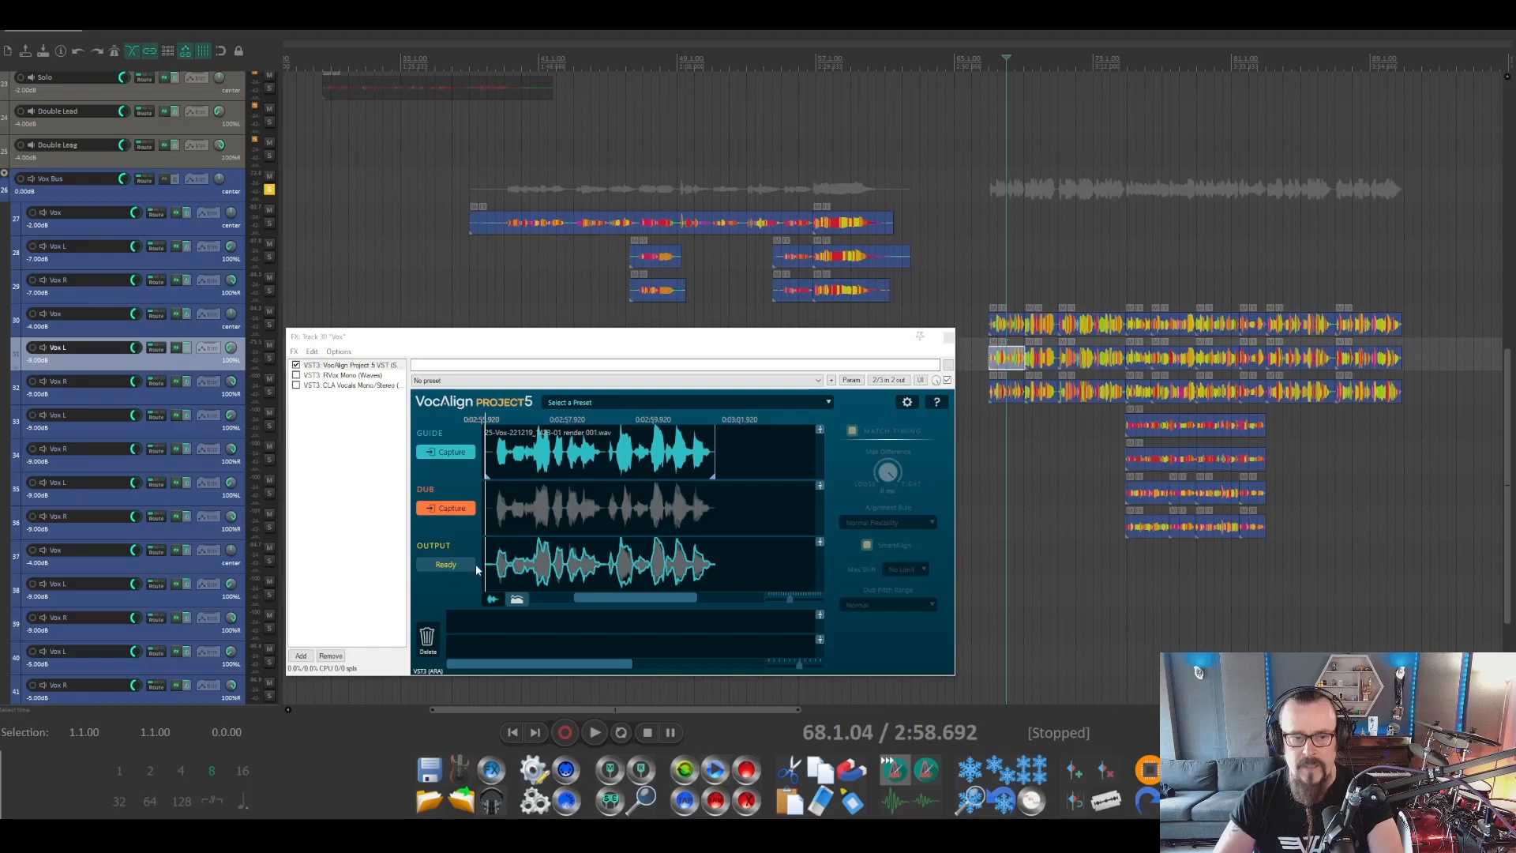
{"action": "left_click", "coordinate": [444, 513]}
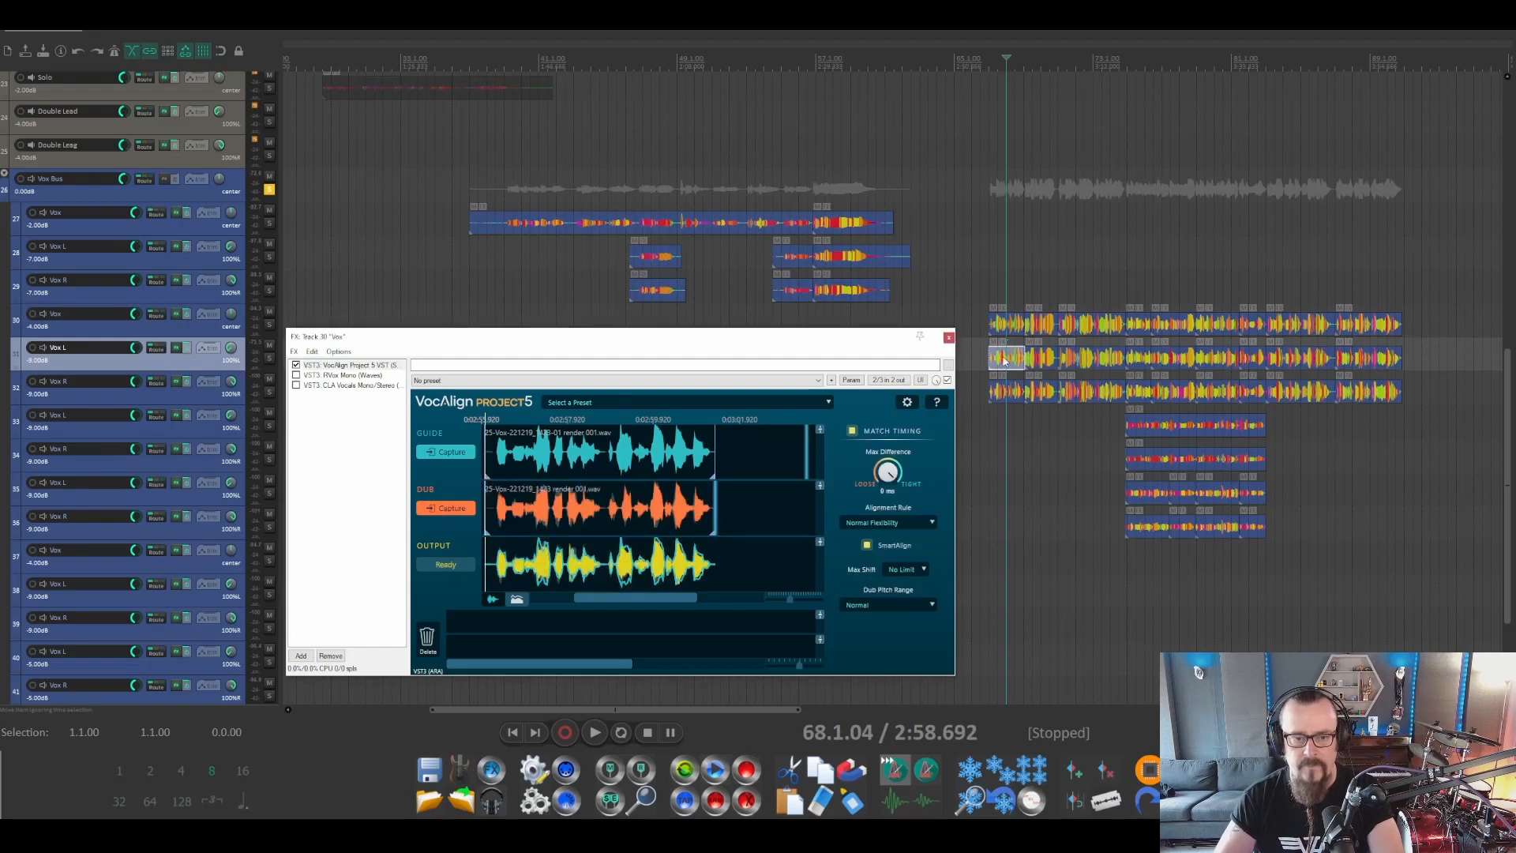
{"action": "right_click", "coordinate": [1002, 357]}
{"action": "left_click", "coordinate": [1079, 546]}
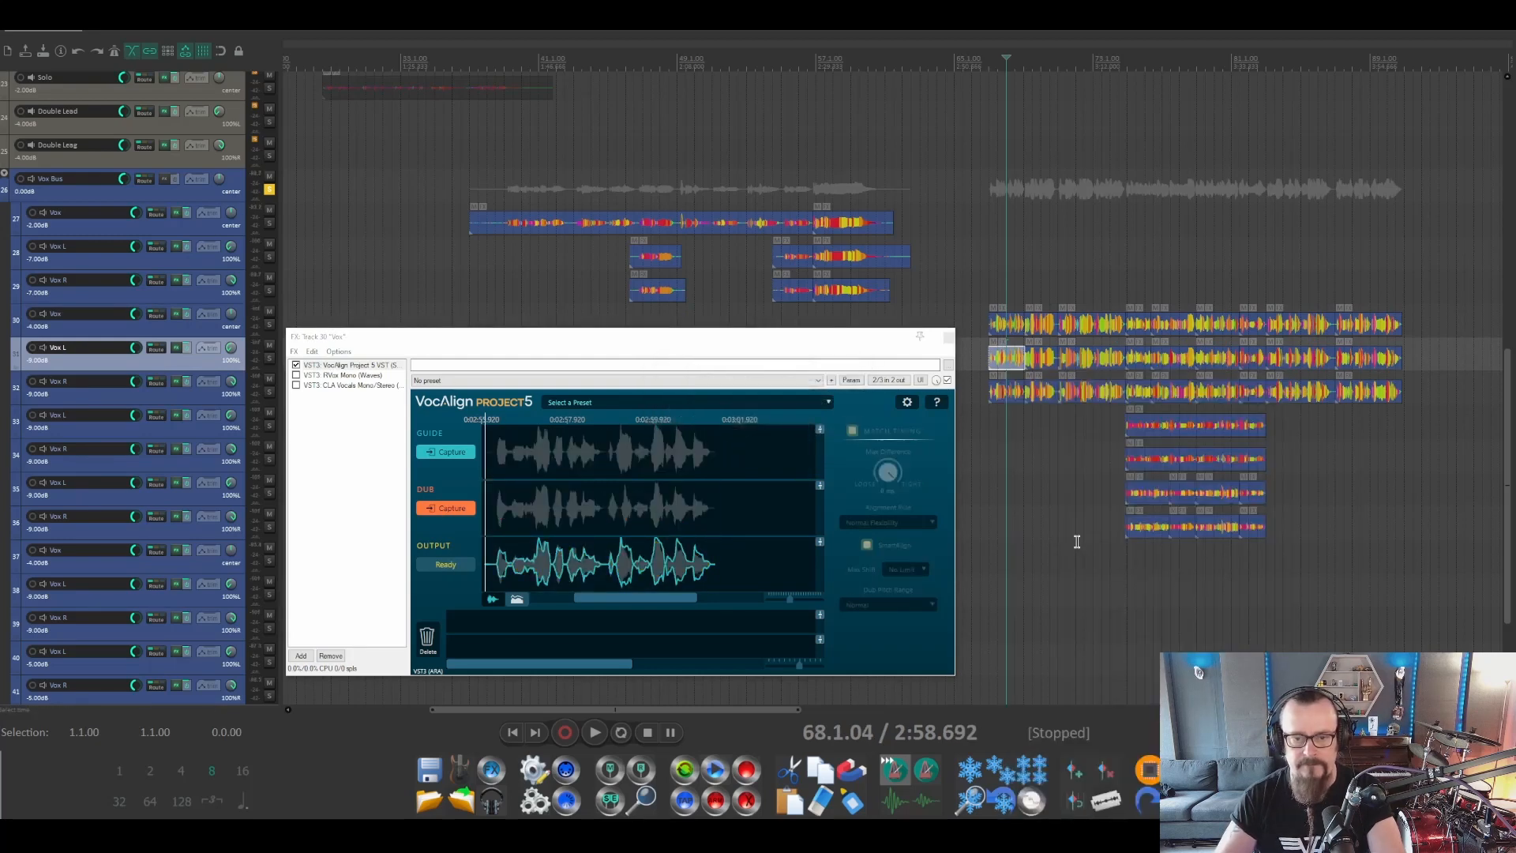
Align the first Vox R item on track 32 to the first lead Vox item on track 30, and apply FX as a new mono-output take.
{"action": "left_click", "coordinate": [1009, 324]}
{"action": "left_click", "coordinate": [448, 454]}
{"action": "left_click", "coordinate": [1008, 391]}
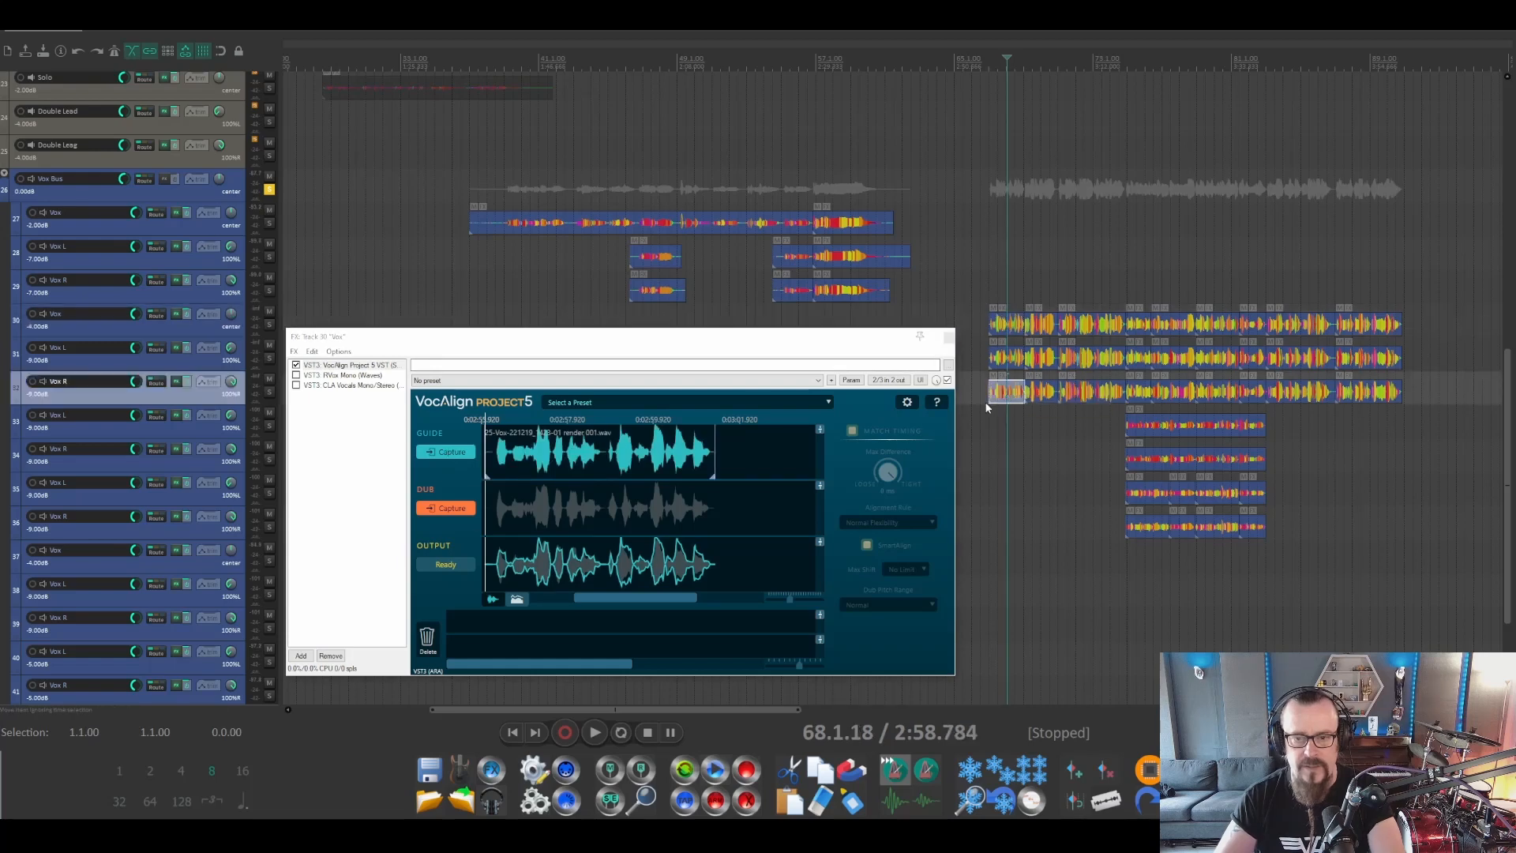
{"action": "left_click", "coordinate": [447, 510]}
{"action": "right_click", "coordinate": [1007, 391]}
{"action": "left_click", "coordinate": [1087, 534]}
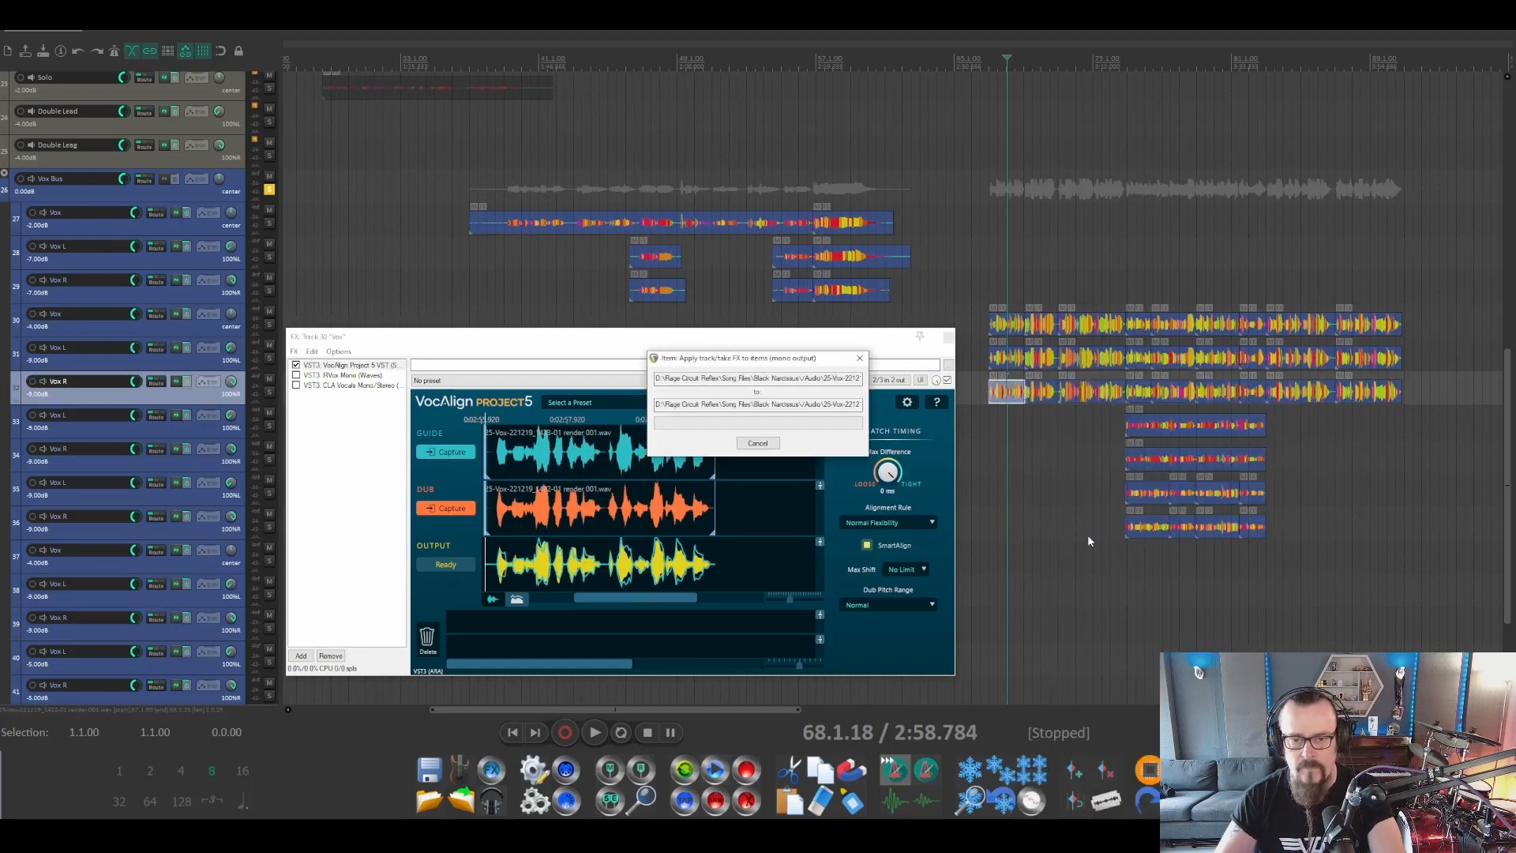
Align the second Vox L item on track 31 to the second lead Vox item, and apply FX as a new mono-output take.
{"action": "left_click", "coordinate": [1041, 323]}
{"action": "left_click", "coordinate": [455, 455]}
{"action": "left_click", "coordinate": [1034, 358]}
{"action": "left_click", "coordinate": [447, 510]}
{"action": "right_click", "coordinate": [1042, 357]}
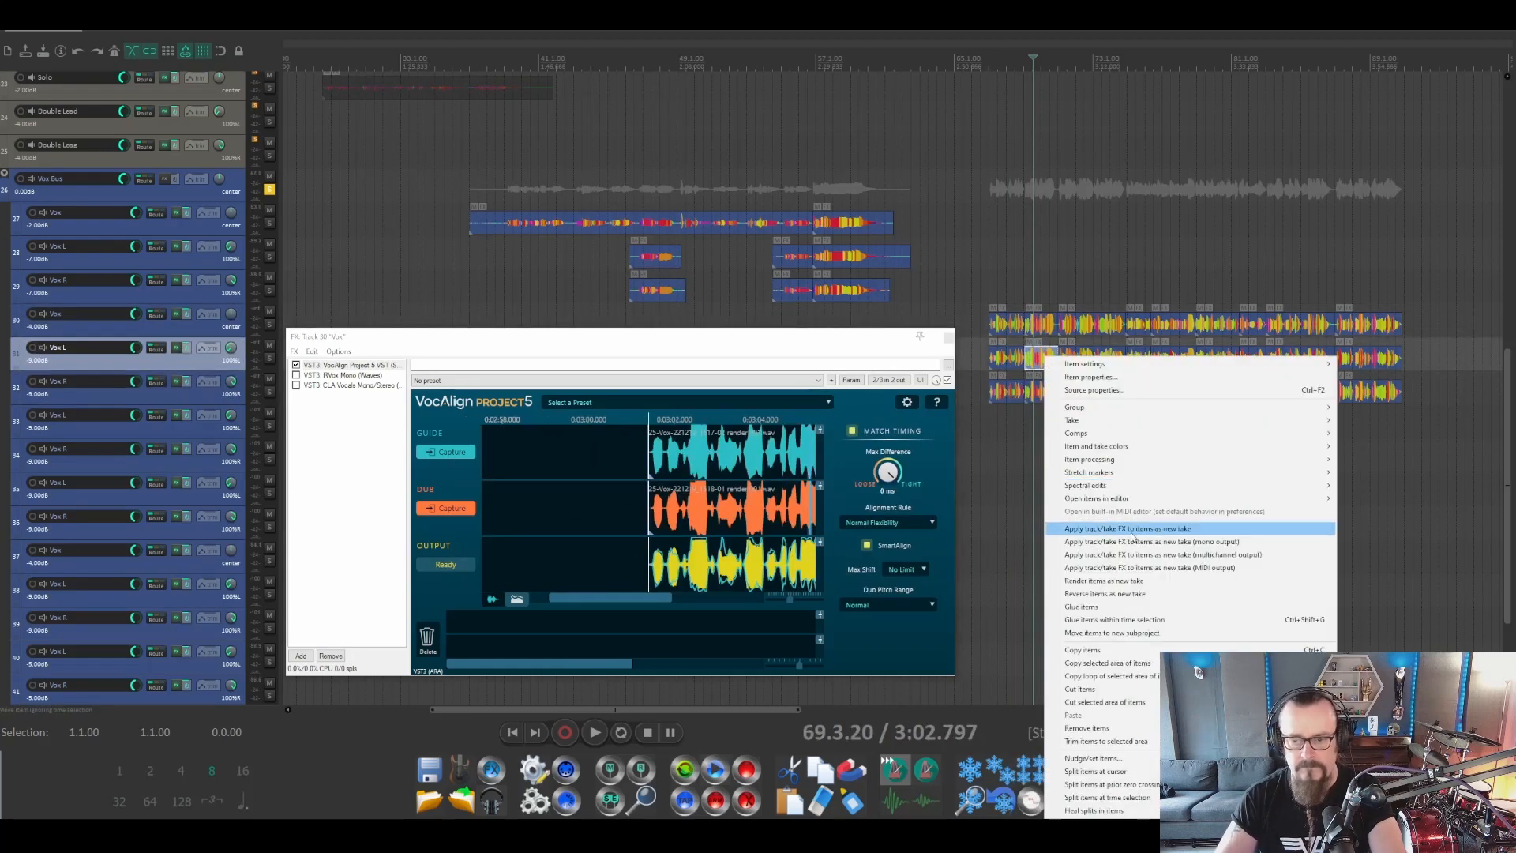
{"action": "left_click", "coordinate": [1093, 529]}
Align the second Vox R item on track 32 to the second lead Vox item, and apply FX as a new mono-output take.
{"action": "left_click", "coordinate": [1043, 323]}
{"action": "left_click", "coordinate": [452, 454]}
{"action": "left_click", "coordinate": [1039, 392]}
{"action": "left_click", "coordinate": [460, 510]}
{"action": "right_click", "coordinate": [1043, 391]}
{"action": "left_click", "coordinate": [1094, 528]}
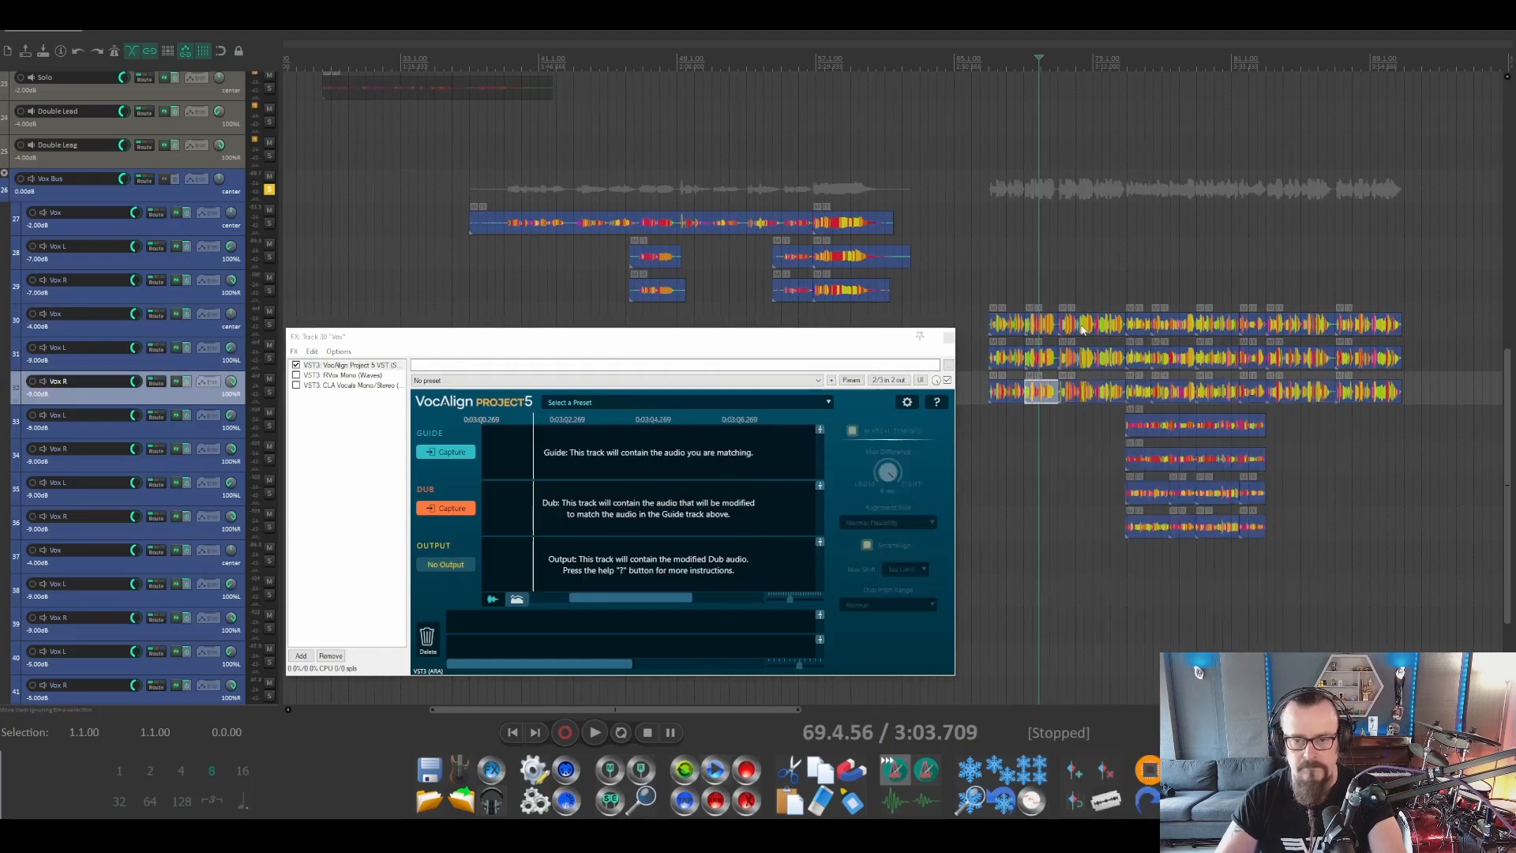
Align the third Vox L item on track 31 to the third lead Vox item, and apply FX as a new mono-output take.
{"action": "left_click", "coordinate": [1081, 323]}
{"action": "left_click", "coordinate": [1095, 357]}
{"action": "left_click", "coordinate": [450, 509]}
{"action": "right_click", "coordinate": [1093, 357]}
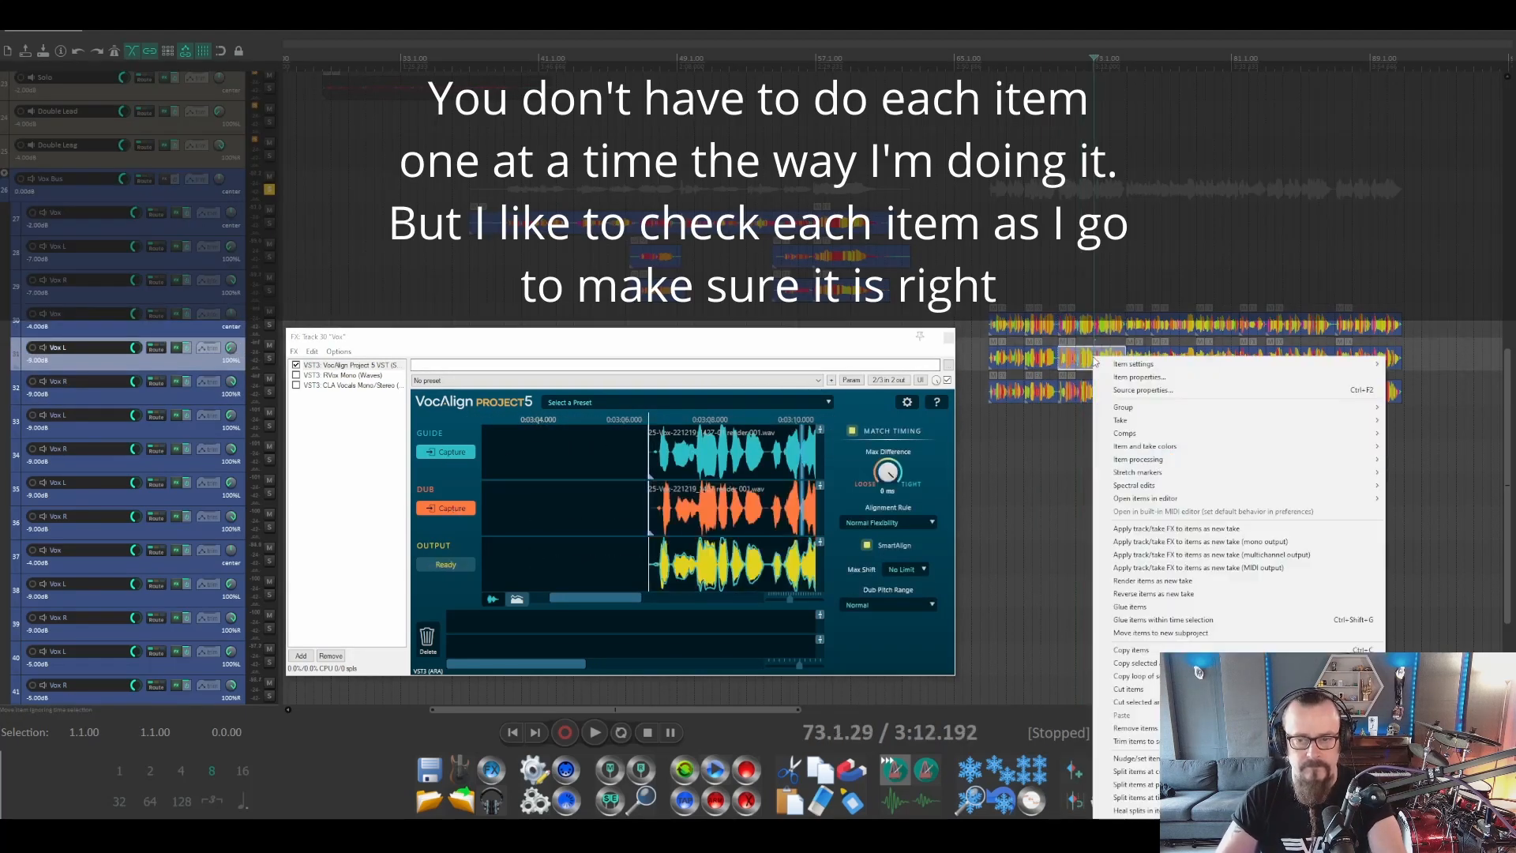
{"action": "left_click", "coordinate": [1145, 542]}
Align the third Vox R item on track 32 to the third lead Vox item, and apply FX as a new mono-output take.
{"action": "left_click", "coordinate": [1087, 327]}
{"action": "left_click", "coordinate": [455, 452]}
{"action": "left_click", "coordinate": [1084, 391]}
{"action": "left_click", "coordinate": [463, 510]}
{"action": "right_click", "coordinate": [1093, 391]}
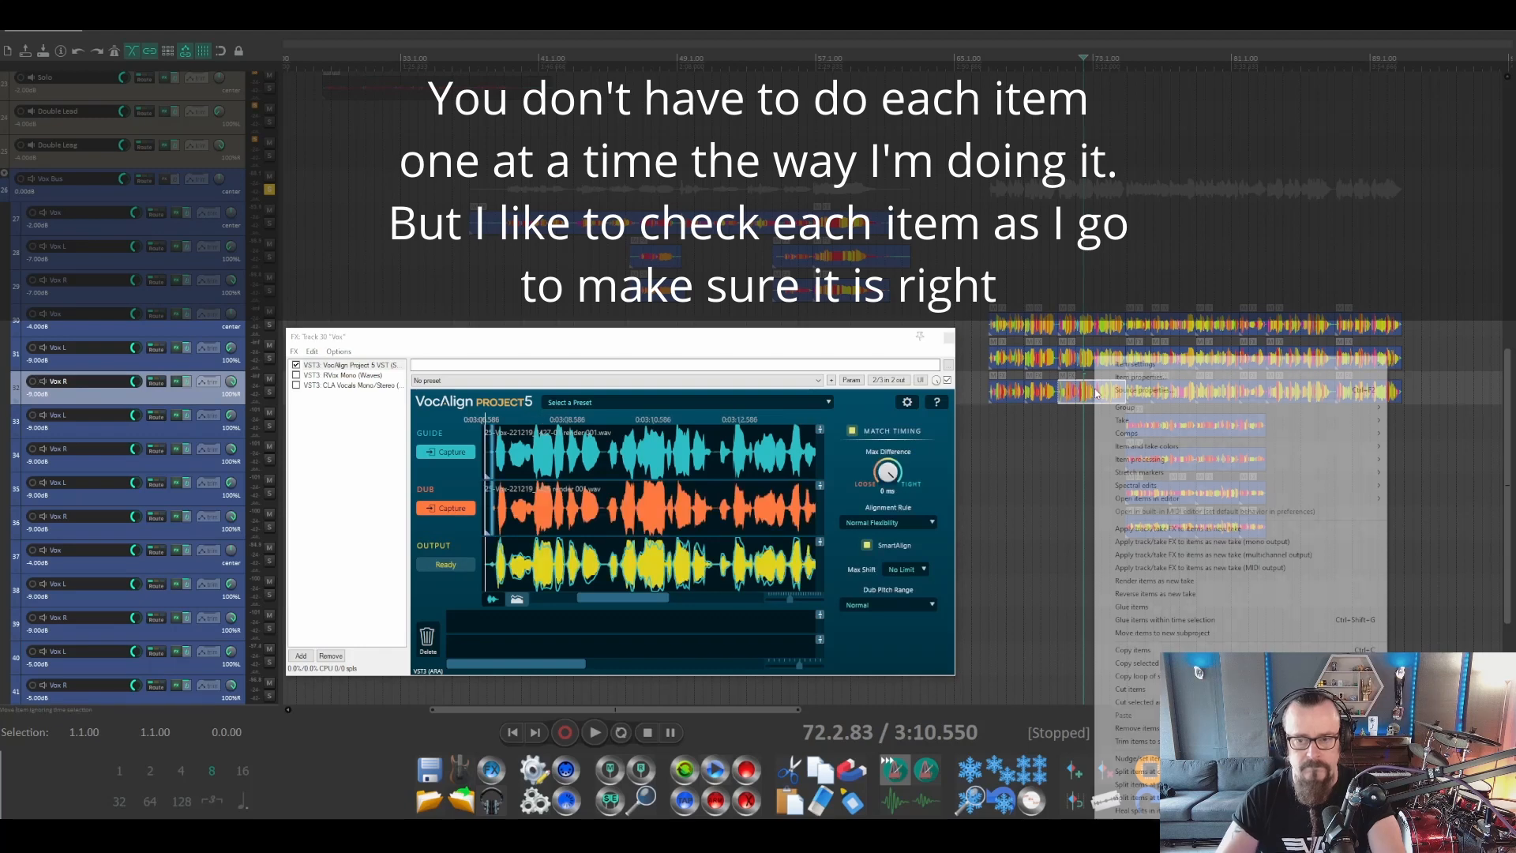
{"action": "left_click", "coordinate": [1144, 543]}
Align the fourth Vox L item on track 31 to the fourth lead Vox item, and apply FX as a new mono-output take.
{"action": "left_click", "coordinate": [1138, 324]}
{"action": "left_click", "coordinate": [455, 453]}
{"action": "left_click", "coordinate": [1144, 358]}
{"action": "left_click", "coordinate": [454, 510]}
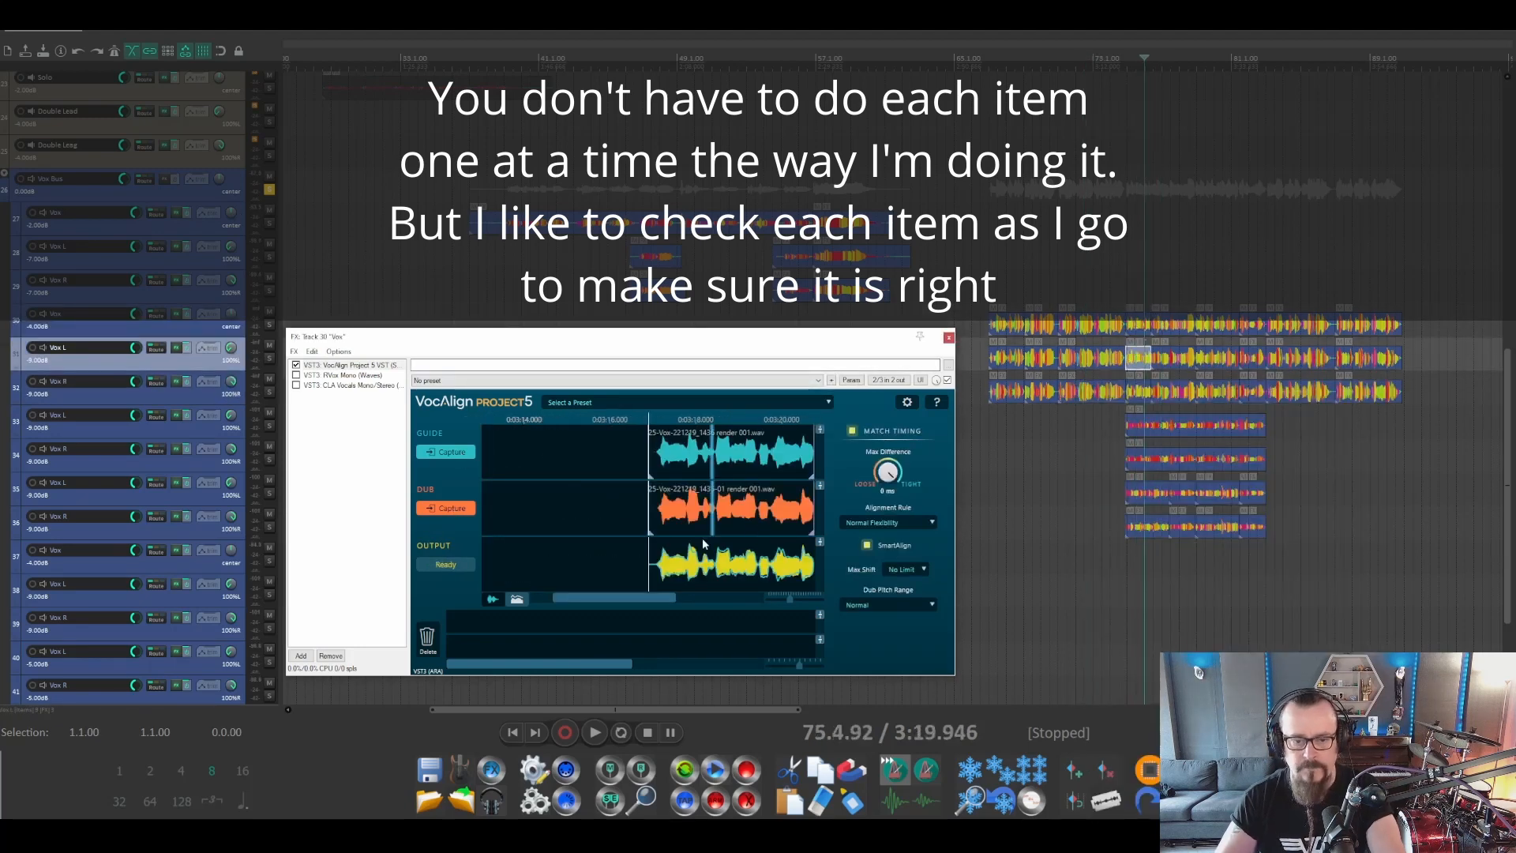
{"action": "right_click", "coordinate": [1135, 358]}
{"action": "left_click", "coordinate": [1190, 547]}
Align the fourth Vox R item on track 32 to the fourth lead Vox item, and apply FX as a new mono-output take.
{"action": "left_click", "coordinate": [1141, 324]}
{"action": "left_click", "coordinate": [451, 458]}
{"action": "left_click", "coordinate": [1137, 391]}
{"action": "left_click", "coordinate": [454, 512]}
{"action": "right_click", "coordinate": [1137, 391]}
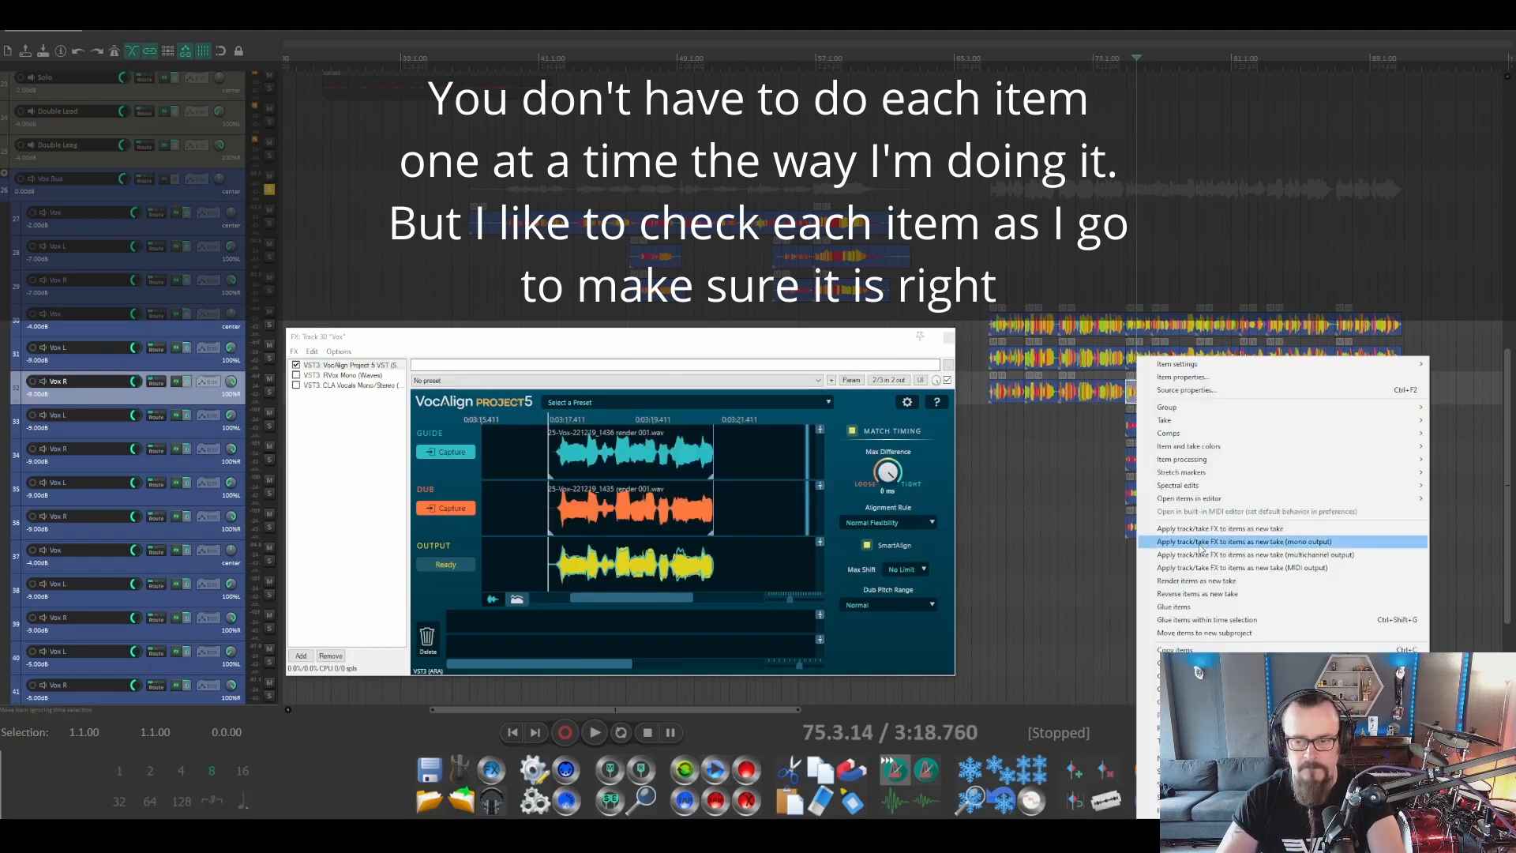
{"action": "left_click", "coordinate": [1186, 543]}
Align the fifth Vox L item on track 31 to the fifth lead Vox item, and apply FX as a new mono-output take.
{"action": "left_click", "coordinate": [1175, 324]}
{"action": "left_click", "coordinate": [452, 455]}
{"action": "left_click", "coordinate": [1173, 357]}
{"action": "left_click", "coordinate": [454, 509]}
{"action": "right_click", "coordinate": [1173, 357]}
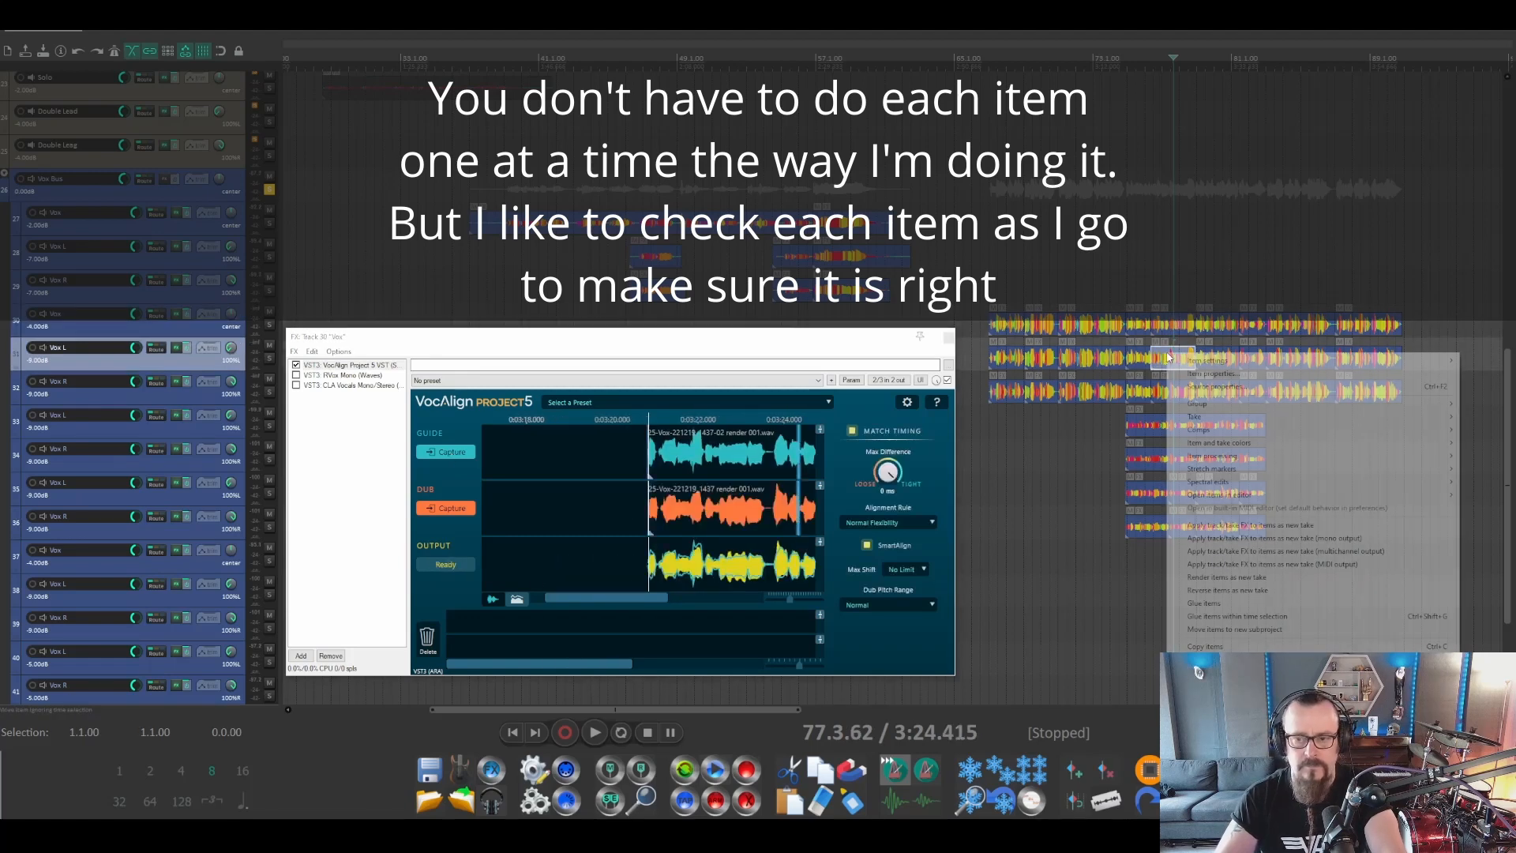
{"action": "left_click", "coordinate": [1228, 542]}
Align the fifth Vox R item on track 32 to the fifth lead Vox item, and apply FX as a new mono-output take.
{"action": "left_click", "coordinate": [1173, 390]}
{"action": "left_click", "coordinate": [454, 510]}
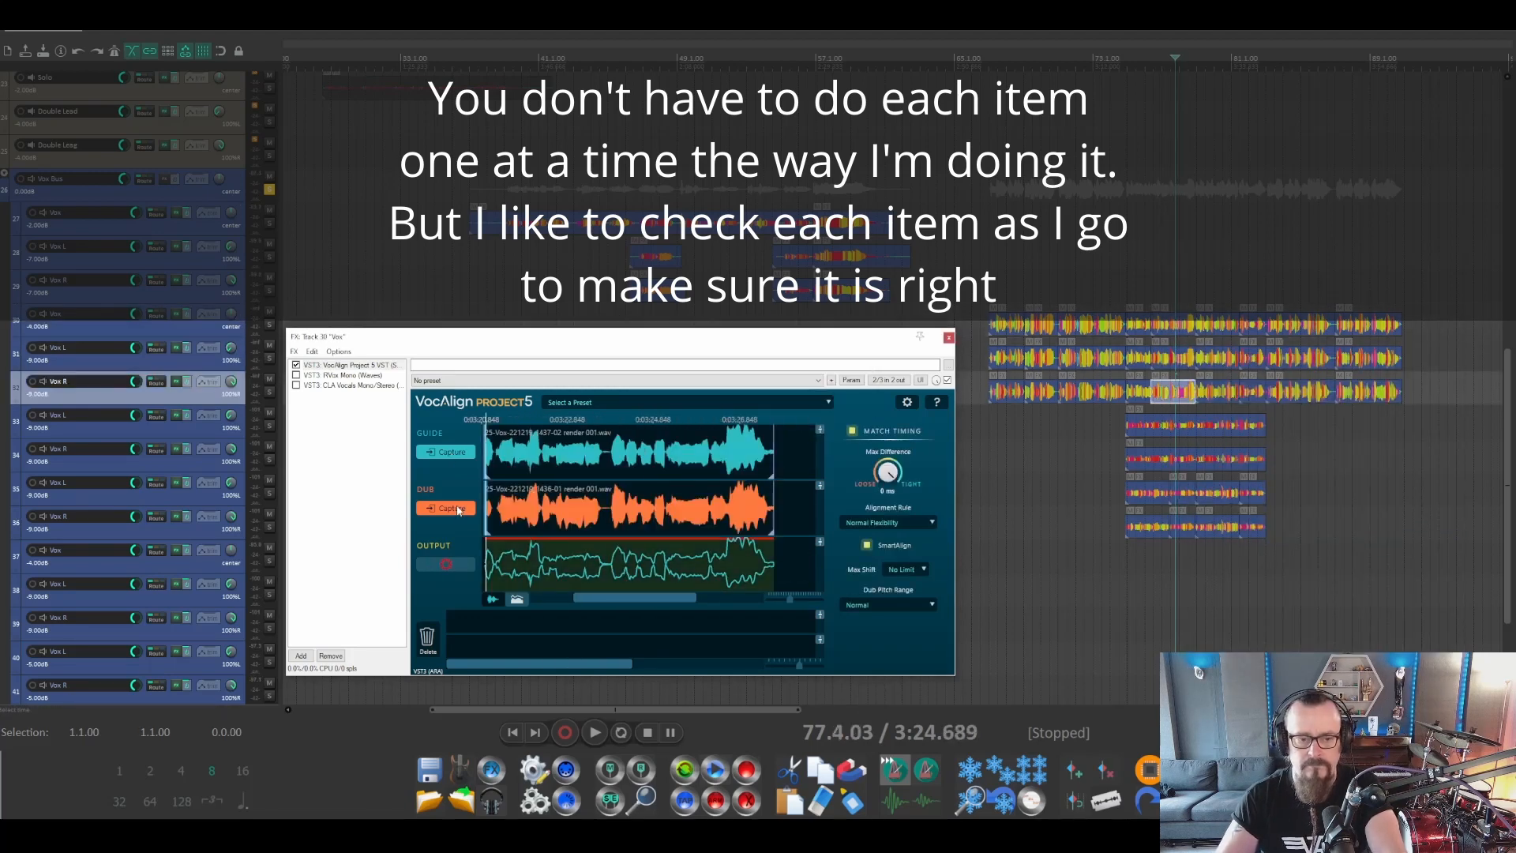
{"action": "right_click", "coordinate": [1172, 391]}
{"action": "left_click", "coordinate": [1240, 543]}
Align the sixth Vox L item on track 31 to the sixth lead Vox item, and apply FX as a new mono-output take.
{"action": "left_click", "coordinate": [1213, 325]}
{"action": "left_click", "coordinate": [452, 454]}
{"action": "left_click", "coordinate": [1218, 358]}
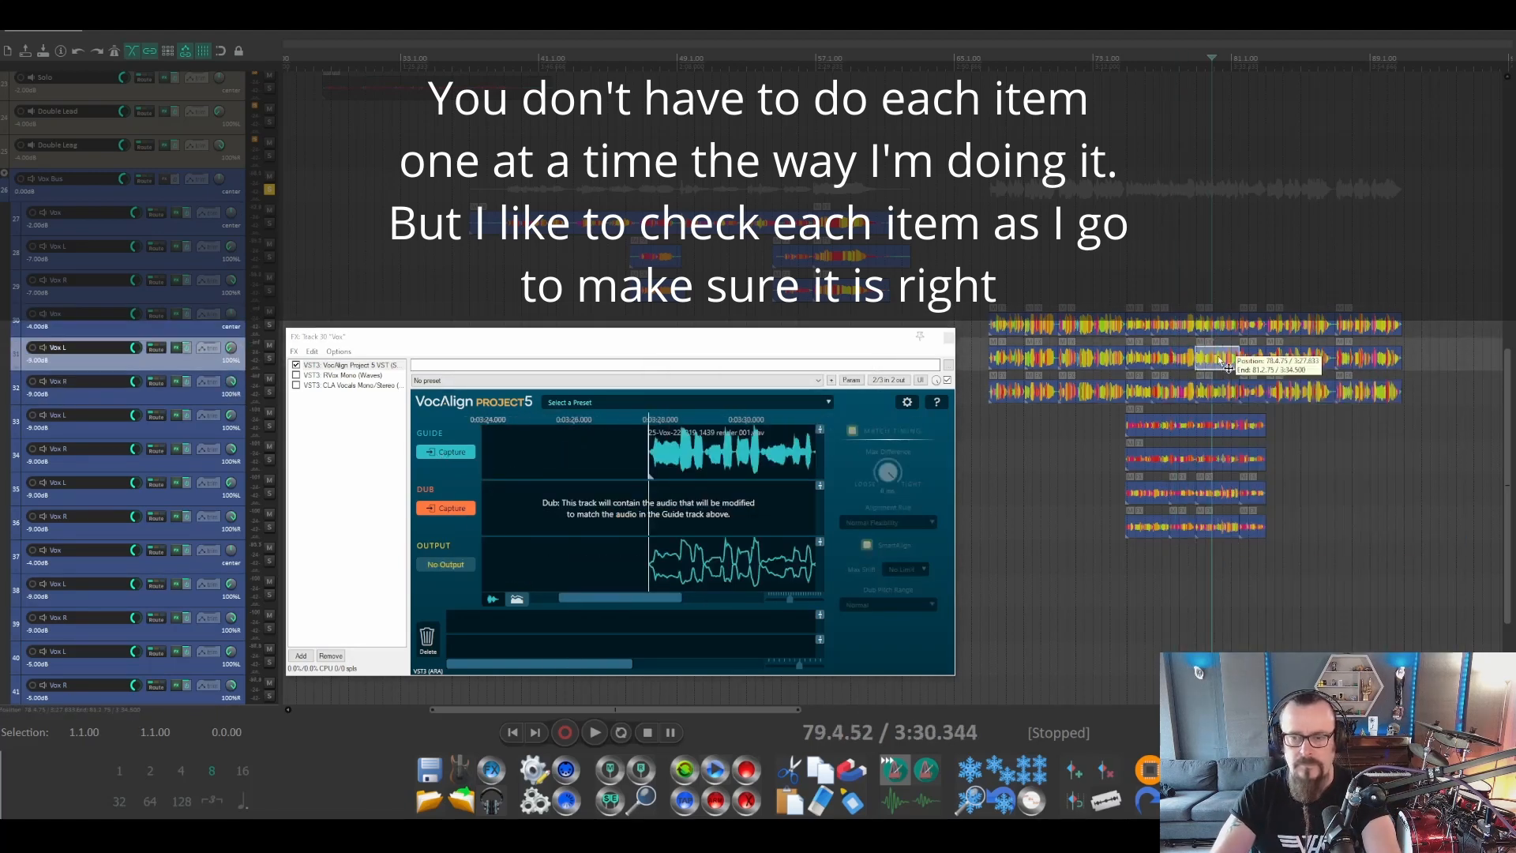
{"action": "left_click", "coordinate": [452, 509]}
{"action": "right_click", "coordinate": [1218, 357]}
{"action": "left_click", "coordinate": [1277, 544]}
Align the sixth Vox R item on track 32 to the sixth lead Vox item, and apply FX as a new mono-output take.
{"action": "left_click", "coordinate": [1216, 324]}
{"action": "left_click", "coordinate": [452, 452]}
{"action": "left_click", "coordinate": [1215, 391]}
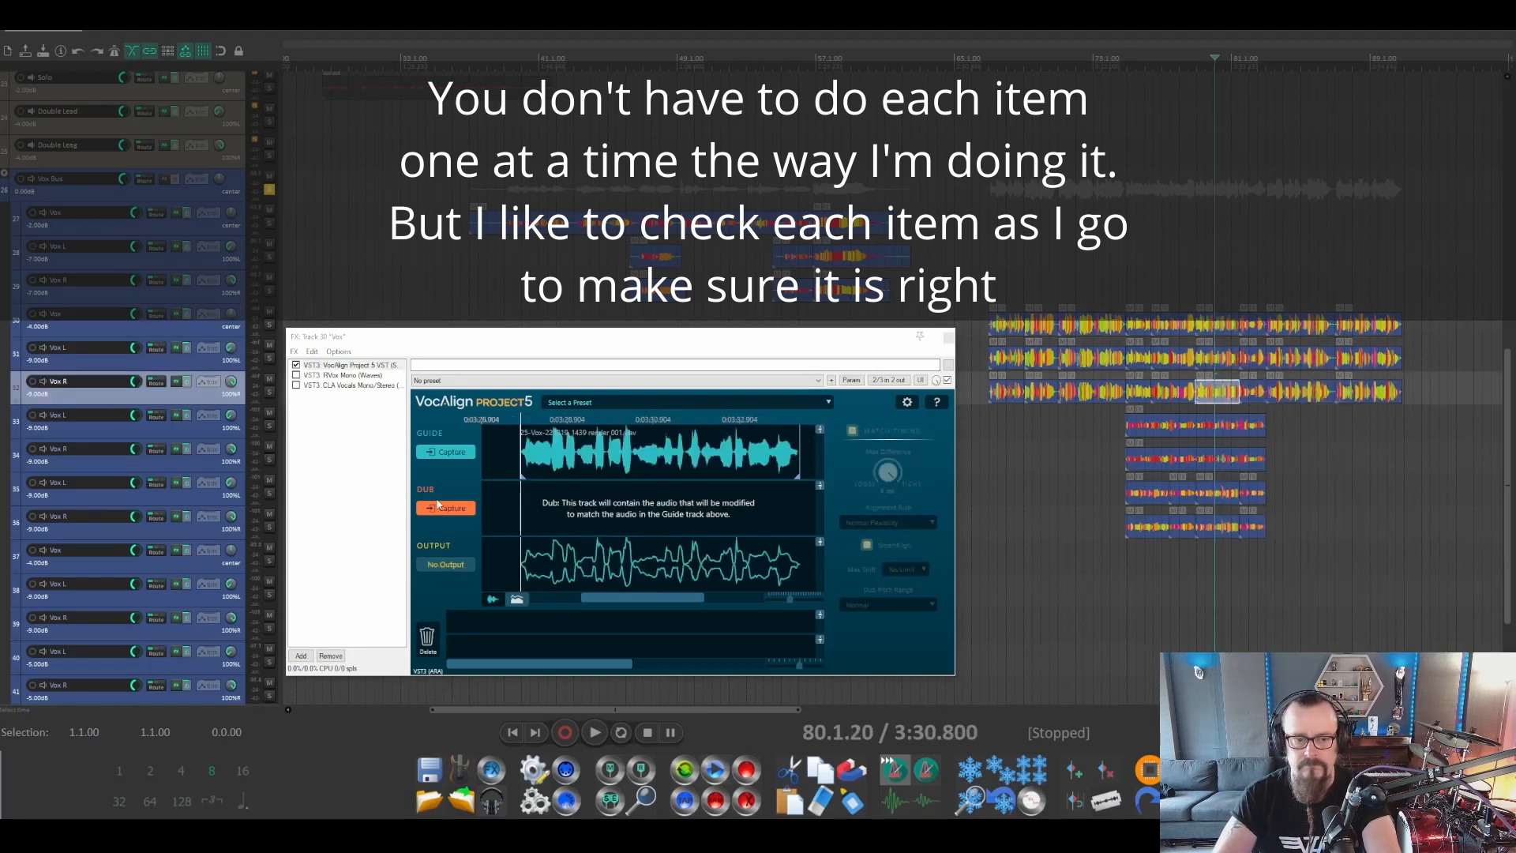
{"action": "left_click", "coordinate": [452, 509]}
{"action": "right_click", "coordinate": [1218, 391]}
{"action": "left_click", "coordinate": [1277, 545]}
Align the seventh Vox L item on track 31 to the seventh lead Vox item, and apply FX as a new mono-output take.
{"action": "left_click", "coordinate": [1251, 325]}
{"action": "left_click", "coordinate": [453, 453]}
{"action": "left_click", "coordinate": [1254, 357]}
{"action": "left_click", "coordinate": [452, 510]}
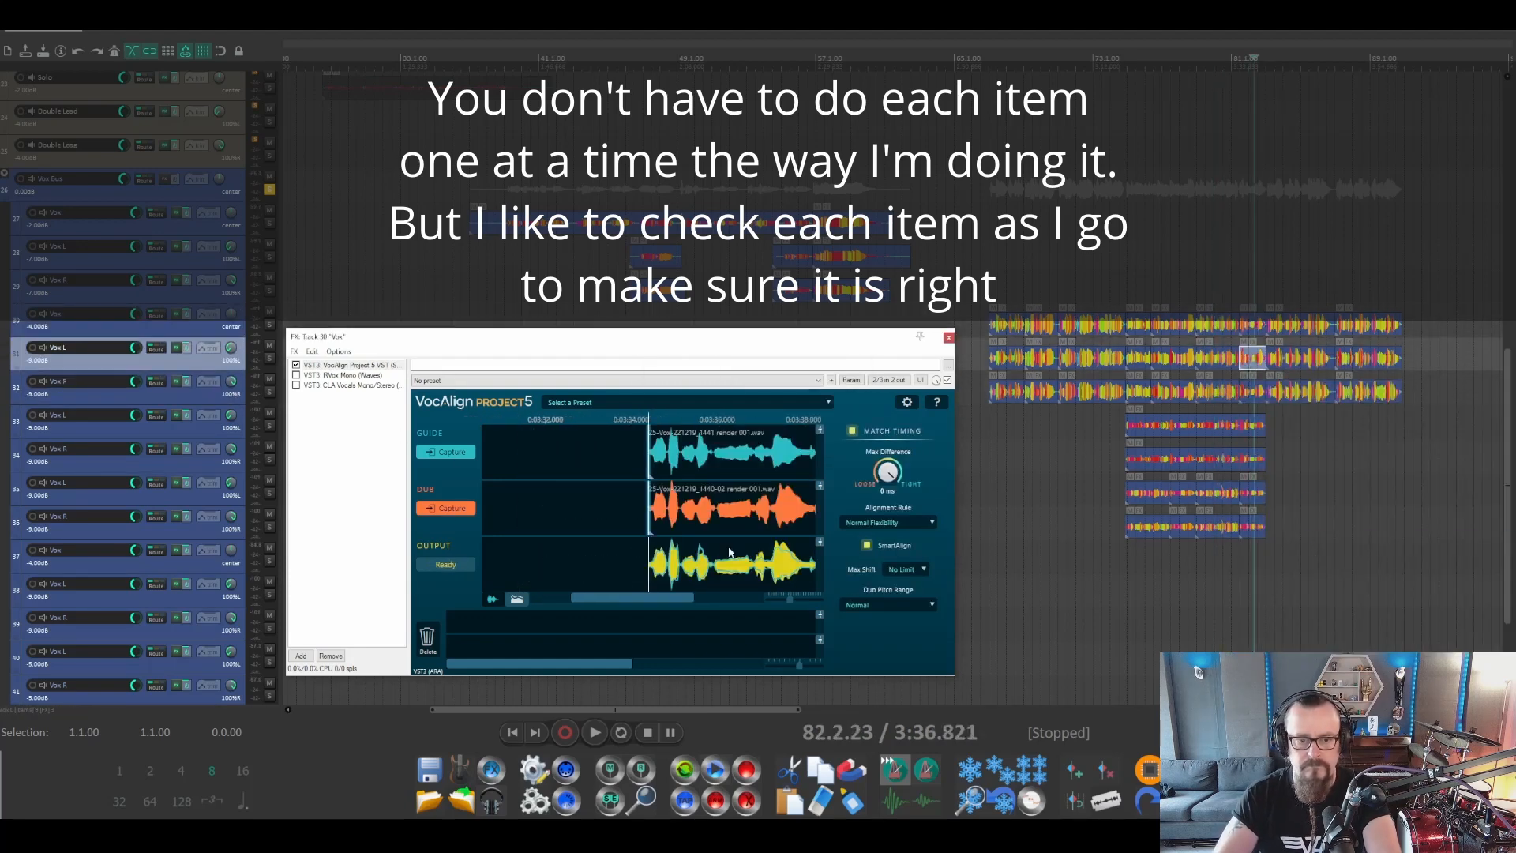
{"action": "right_click", "coordinate": [1254, 357]}
{"action": "left_click", "coordinate": [1306, 545]}
Align the seventh Vox R item on track 32 to the seventh lead Vox item, and apply FX as a new mono-output take.
{"action": "left_click", "coordinate": [1253, 324]}
{"action": "left_click", "coordinate": [456, 453]}
{"action": "left_click", "coordinate": [1254, 391]}
{"action": "left_click", "coordinate": [452, 509]}
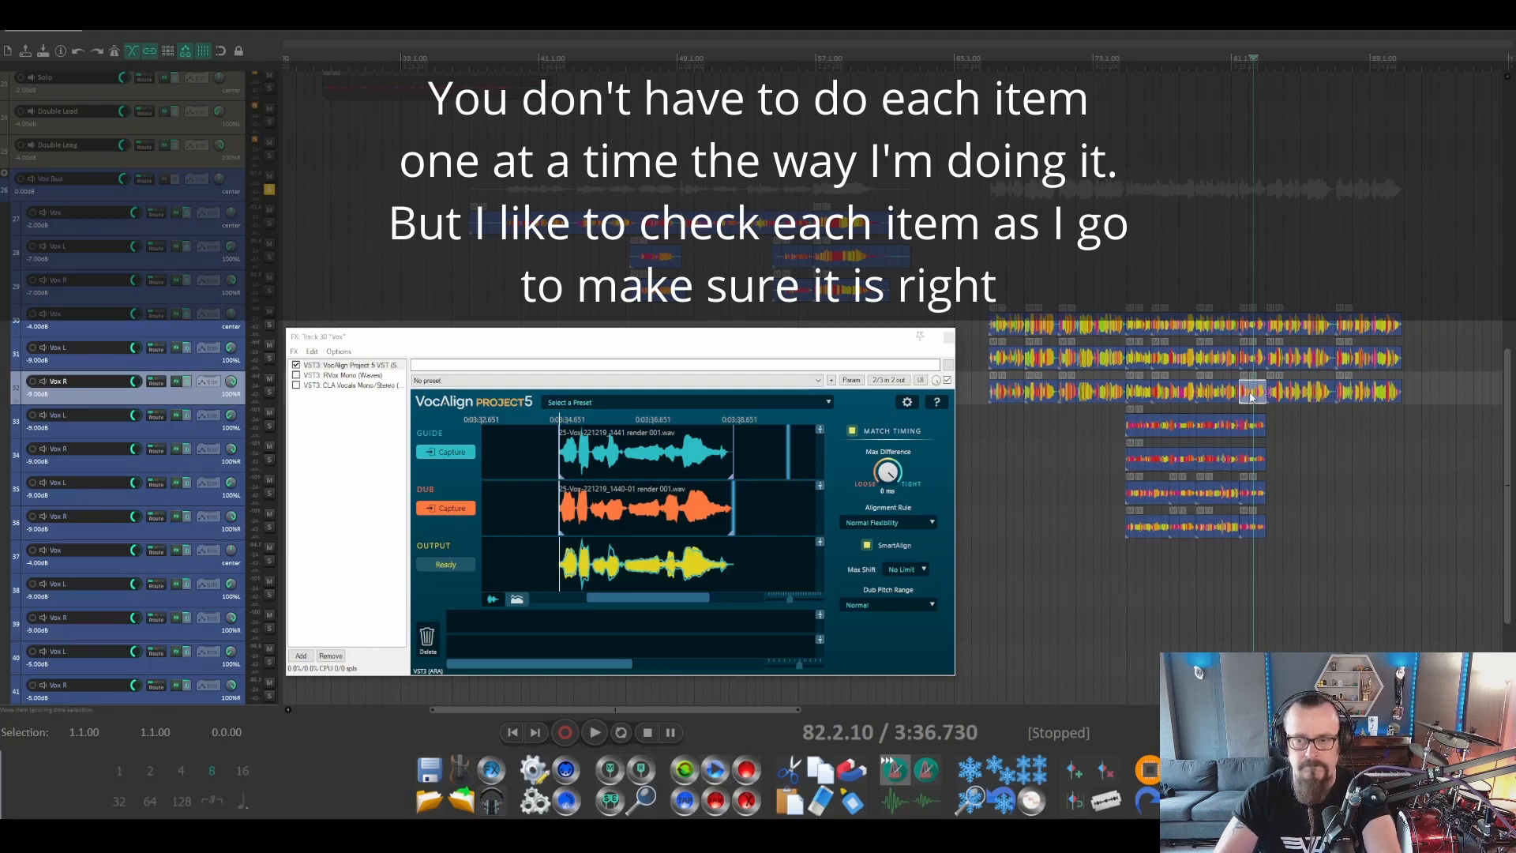
{"action": "right_click", "coordinate": [1254, 391]}
{"action": "left_click", "coordinate": [1306, 545]}
Align the eighth Vox L item on track 31 to the eighth lead Vox item, and apply FX as a new mono-output take.
{"action": "left_click", "coordinate": [1299, 325]}
{"action": "left_click", "coordinate": [453, 452]}
{"action": "left_click", "coordinate": [1299, 358]}
{"action": "left_click", "coordinate": [453, 510]}
{"action": "right_click", "coordinate": [1300, 357]}
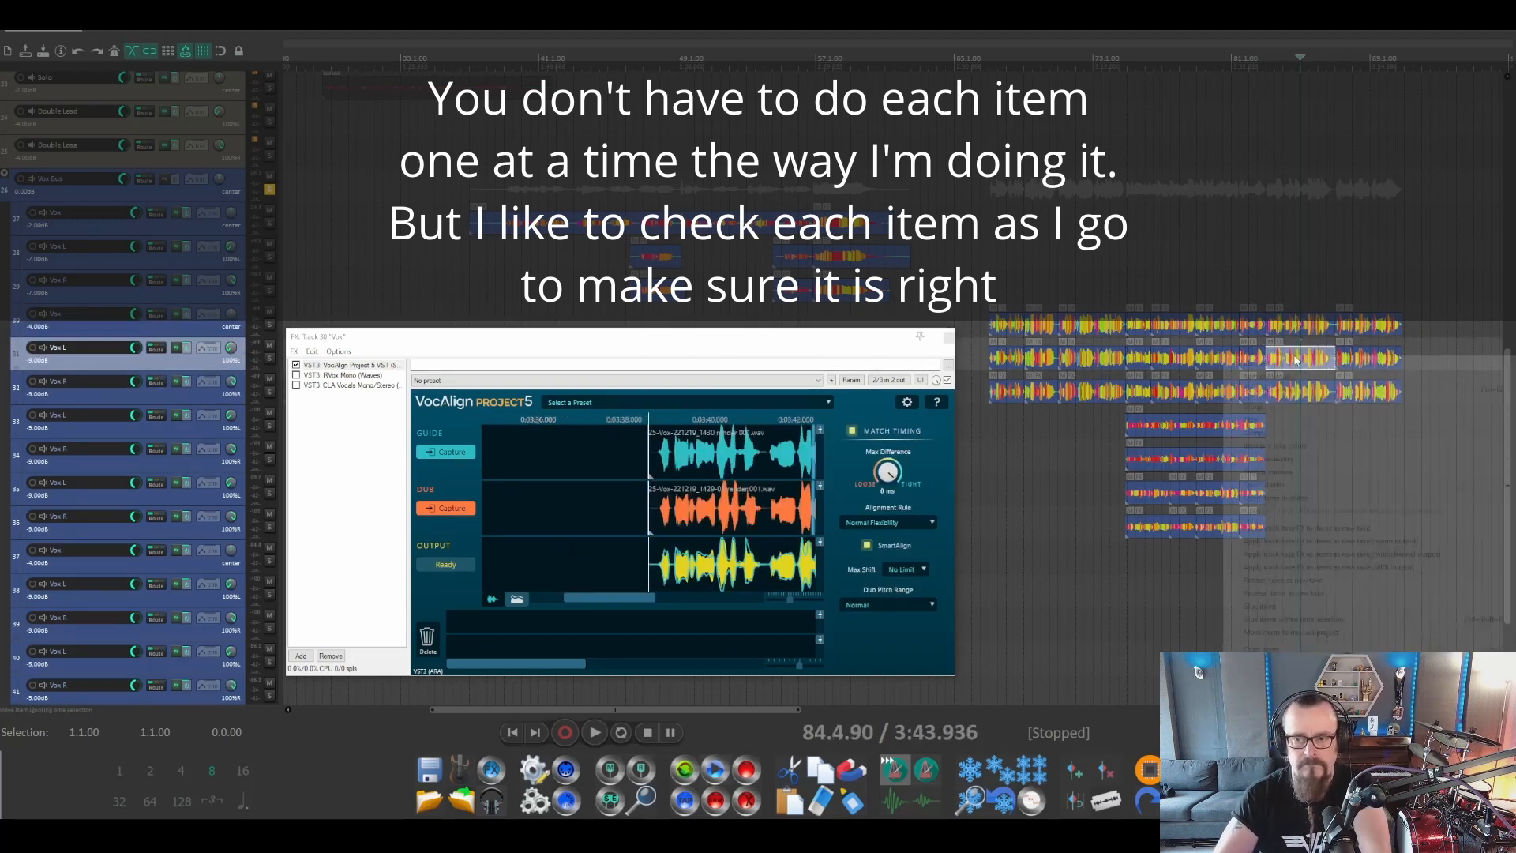
{"action": "left_click", "coordinate": [1307, 545]}
Align the eighth Vox R item on track 32 to the eighth lead Vox item, and apply FX as a new mono-output take.
{"action": "left_click", "coordinate": [1291, 324]}
{"action": "left_click", "coordinate": [452, 452]}
{"action": "left_click", "coordinate": [1295, 391]}
{"action": "left_click", "coordinate": [452, 510]}
{"action": "right_click", "coordinate": [1295, 391]}
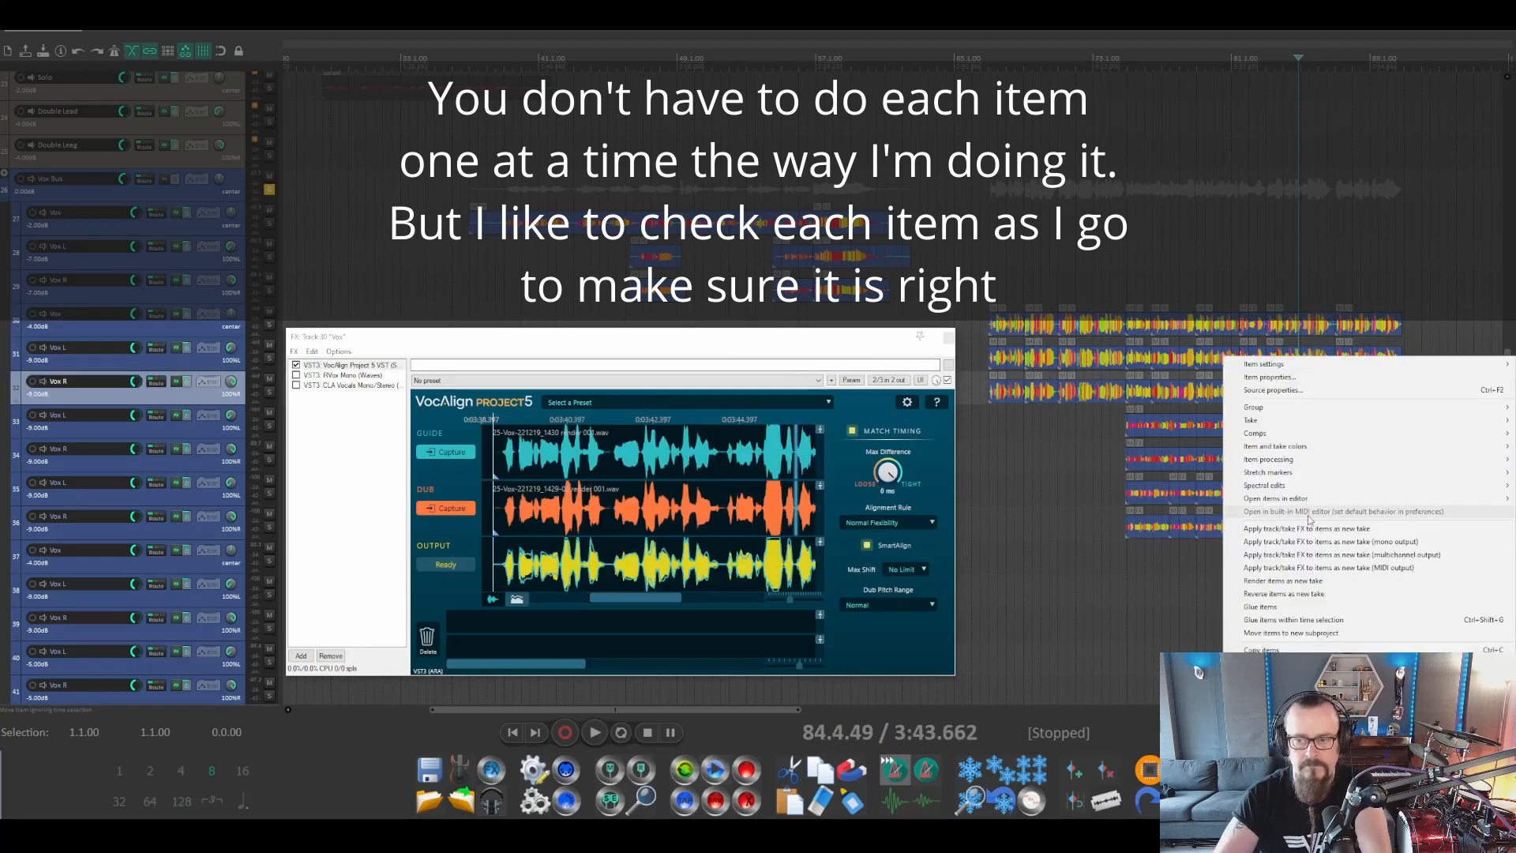
{"action": "left_click", "coordinate": [1306, 545]}
Align the last Vox L item on track 31 to the last lead Vox item on track 30, and apply FX as a new mono-output take.
{"action": "left_click", "coordinate": [1368, 324]}
{"action": "left_click", "coordinate": [453, 453]}
{"action": "left_click", "coordinate": [1368, 358]}
{"action": "left_click", "coordinate": [453, 510]}
{"action": "right_click", "coordinate": [1369, 357]}
{"action": "left_click", "coordinate": [1279, 512]}
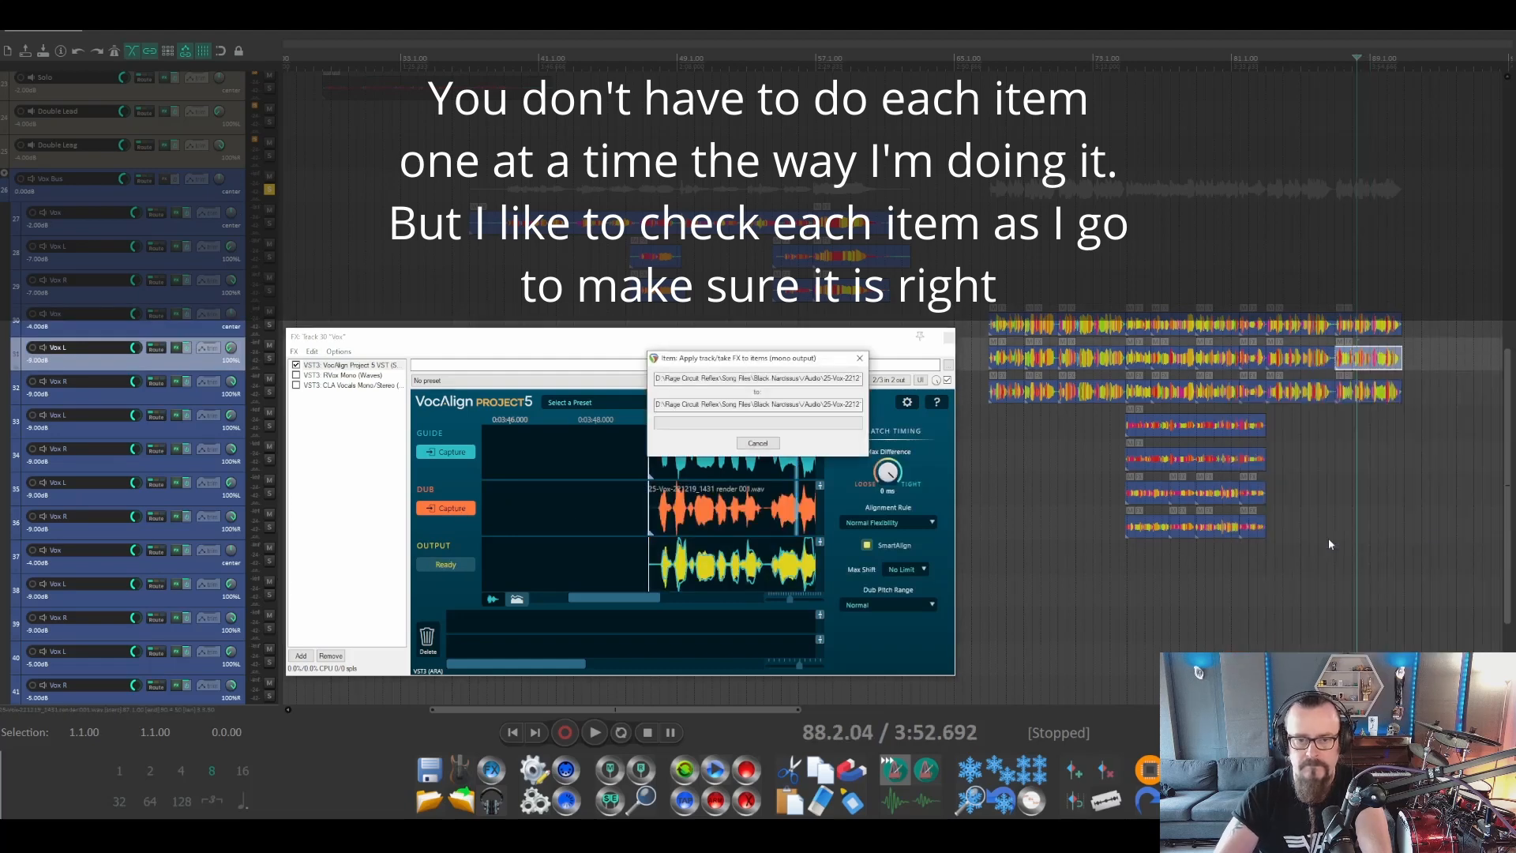
Align the last Vox R item on track 32 to the last lead Vox item on track 30, and apply FX as a new mono-output take.
{"action": "left_click", "coordinate": [1369, 325]}
{"action": "left_click", "coordinate": [453, 452]}
{"action": "left_click", "coordinate": [1369, 391]}
{"action": "left_click", "coordinate": [453, 509]}
{"action": "right_click", "coordinate": [1369, 390]}
{"action": "left_click", "coordinate": [1279, 527]}
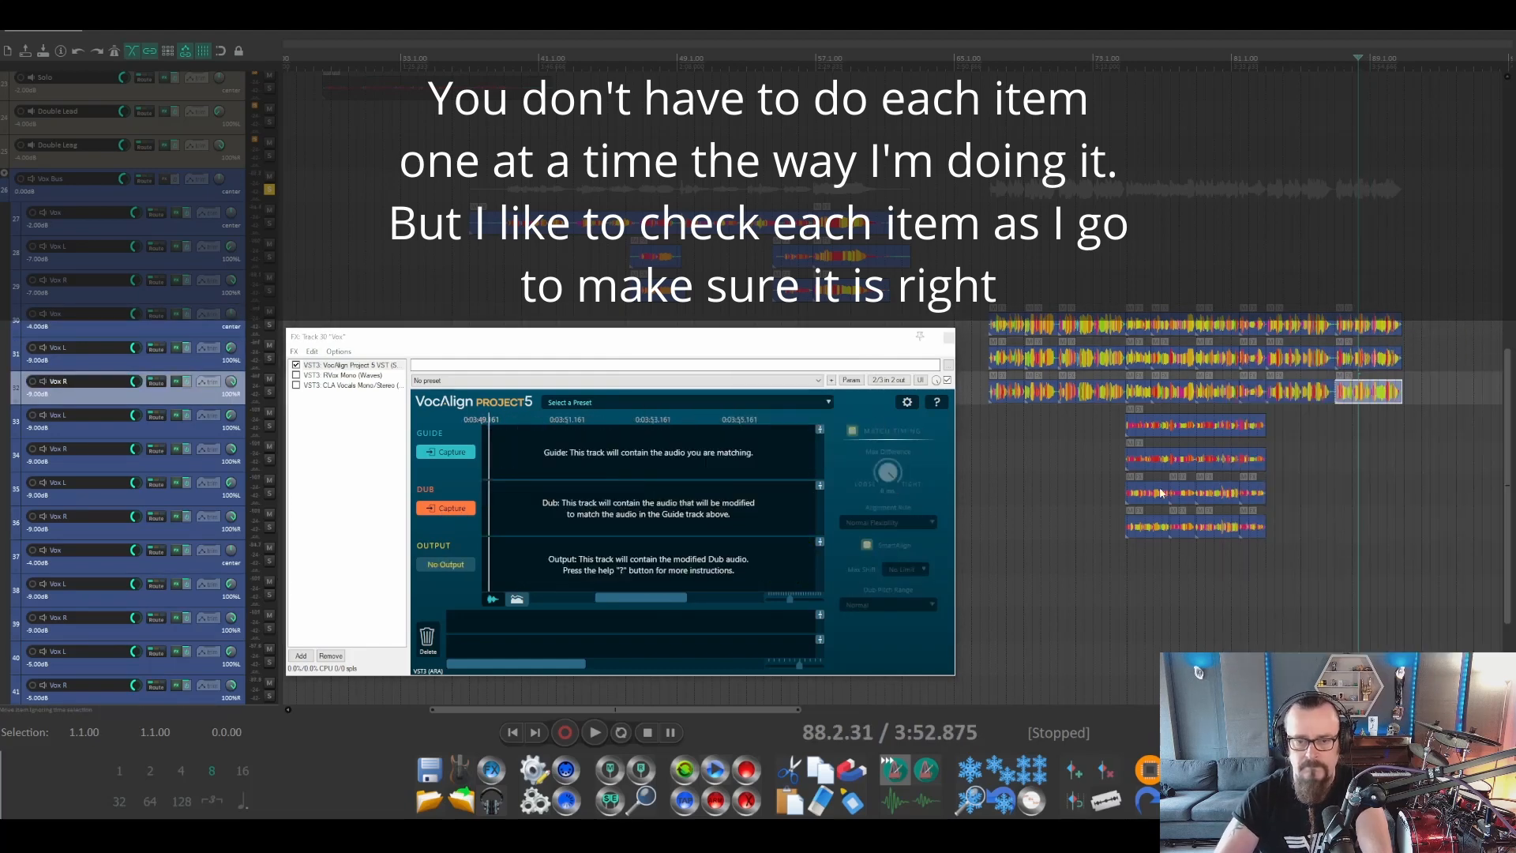
Select tracks 30 to 32, bypass VocAlign with the other two effects enabled, and audition the aligned vocals from about bar 67.
{"action": "left_click", "coordinate": [169, 329]}
{"action": "left_click", "coordinate": [169, 395], "text": "shift"}
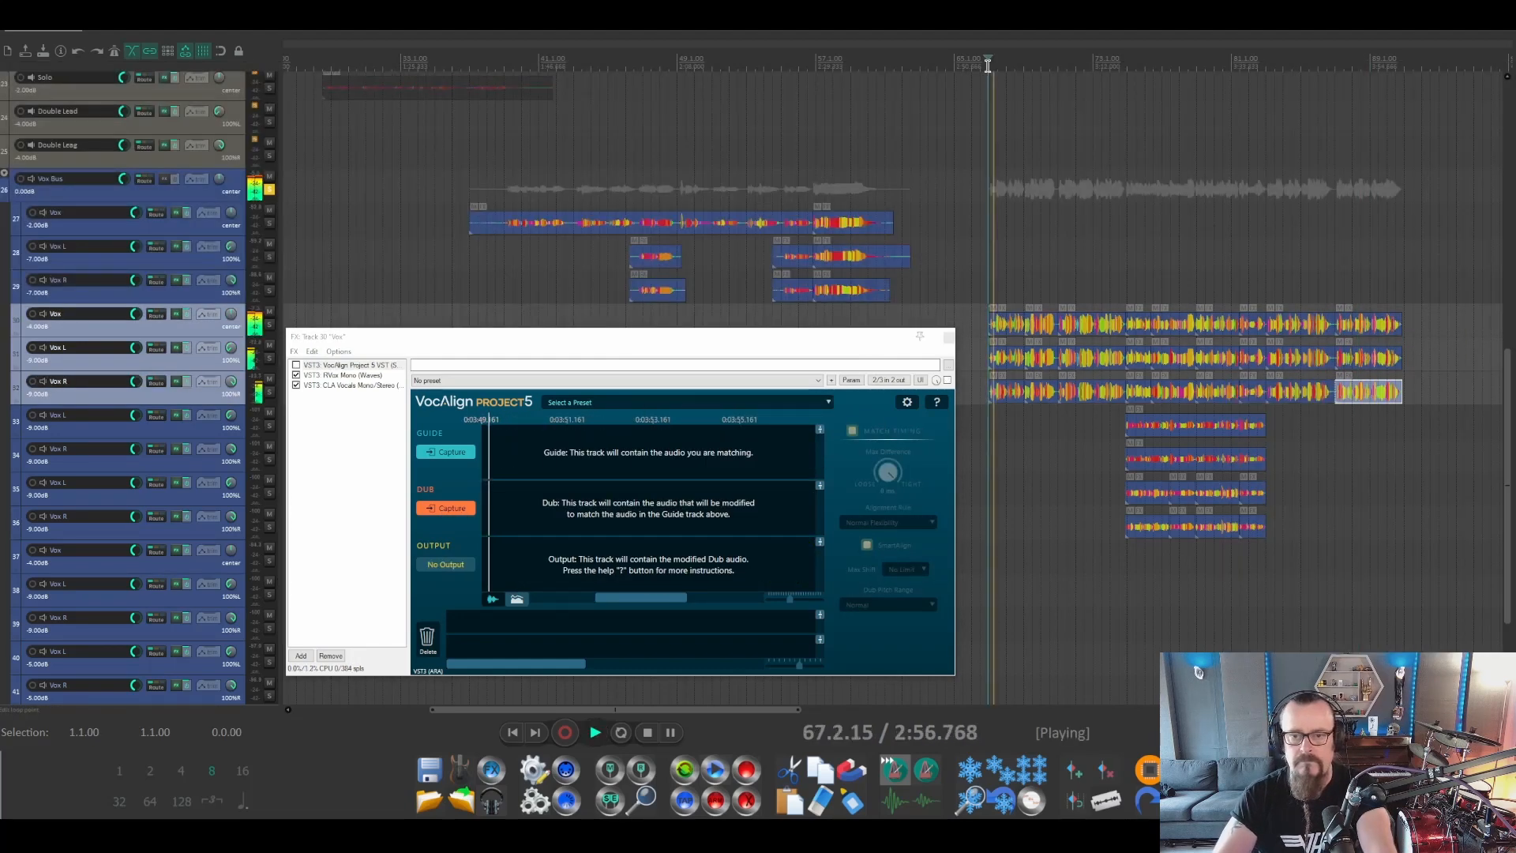
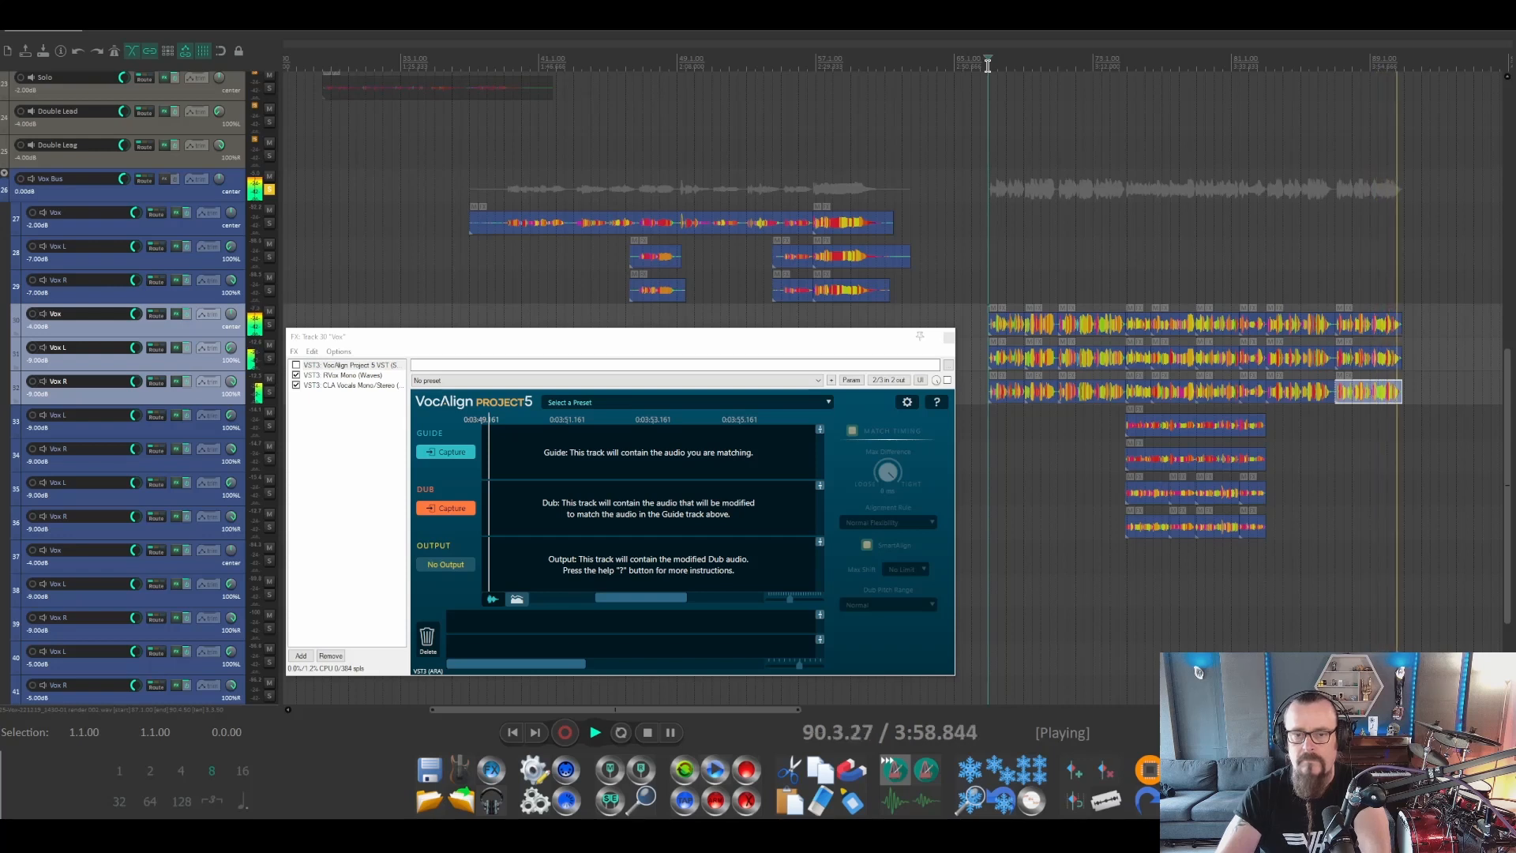
{"action": "key", "text": "space"}
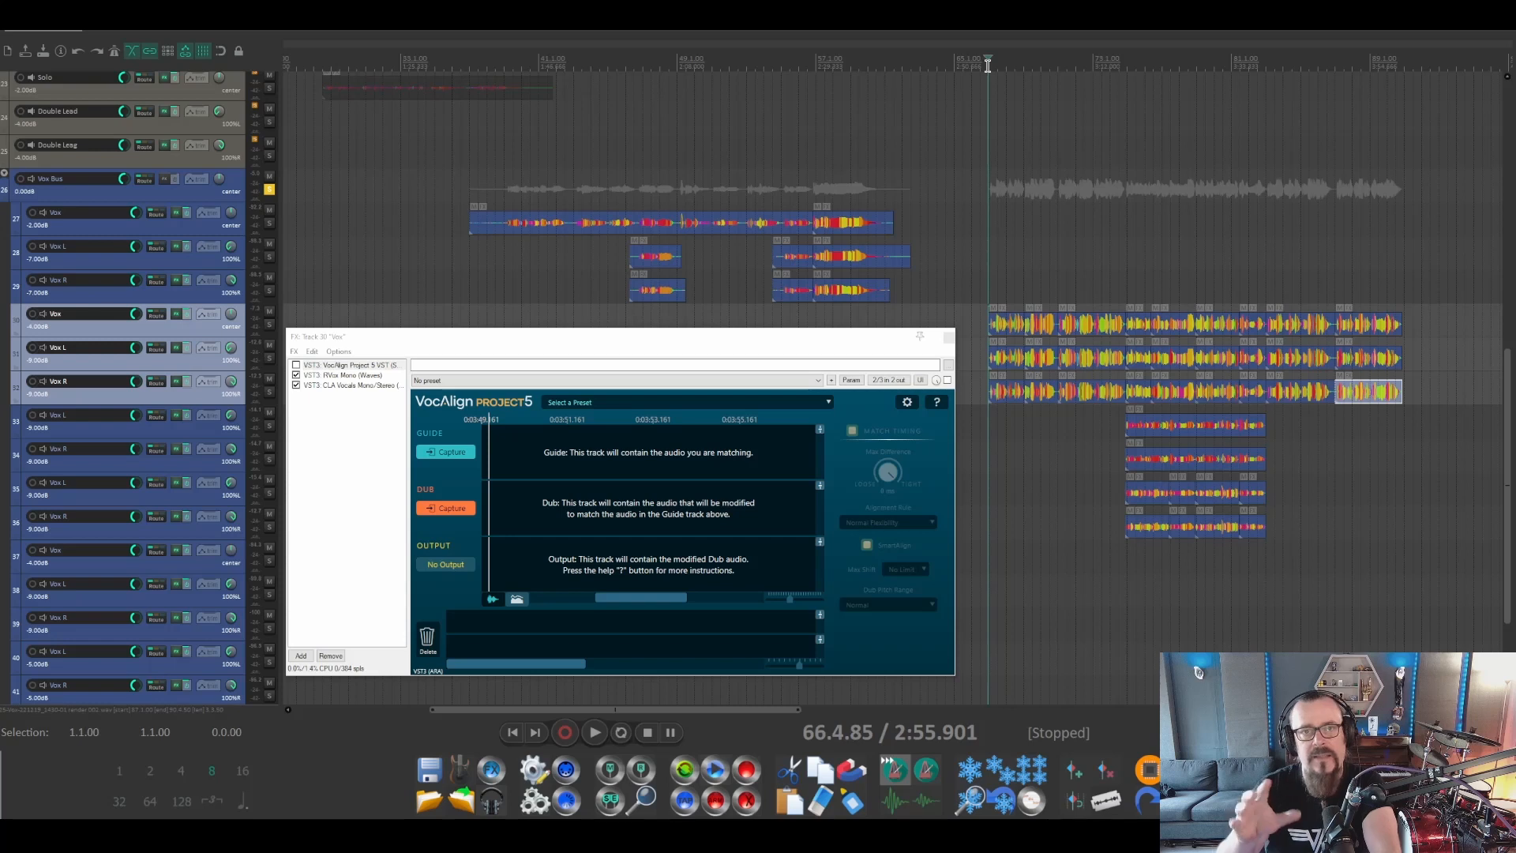
{"action": "left_click", "coordinate": [949, 338]}
Select tracks 37 to 43 and audition their vocals from about bar 99.
{"action": "left_click_drag", "start_coordinate": [683, 710], "coordinate": [918, 728]}
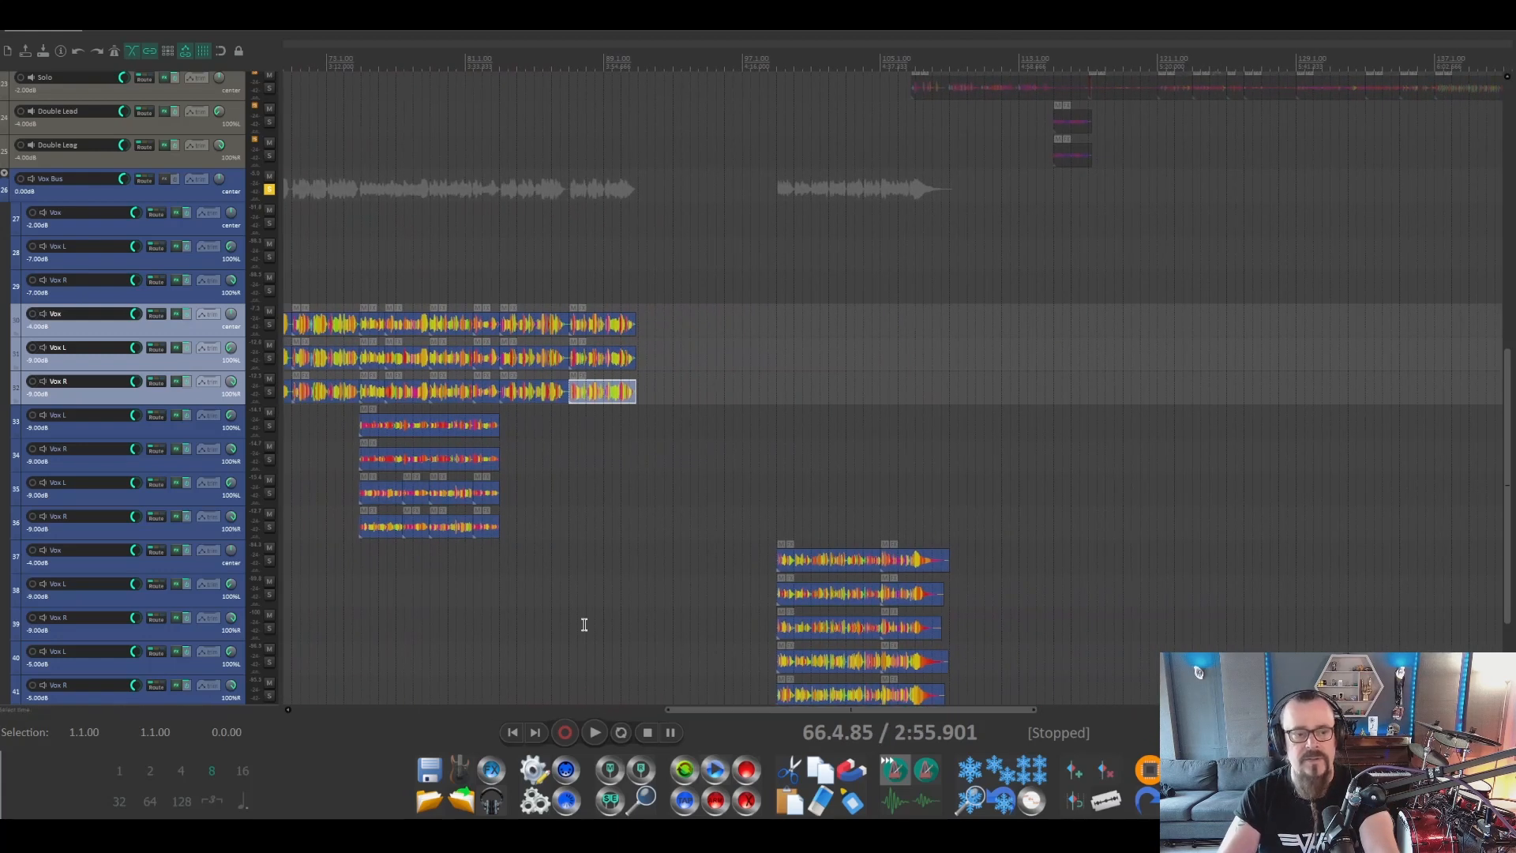
{"action": "scroll", "coordinate": [246, 496], "scroll_direction": "down", "scroll_amount": 3}
{"action": "left_click", "coordinate": [207, 452]}
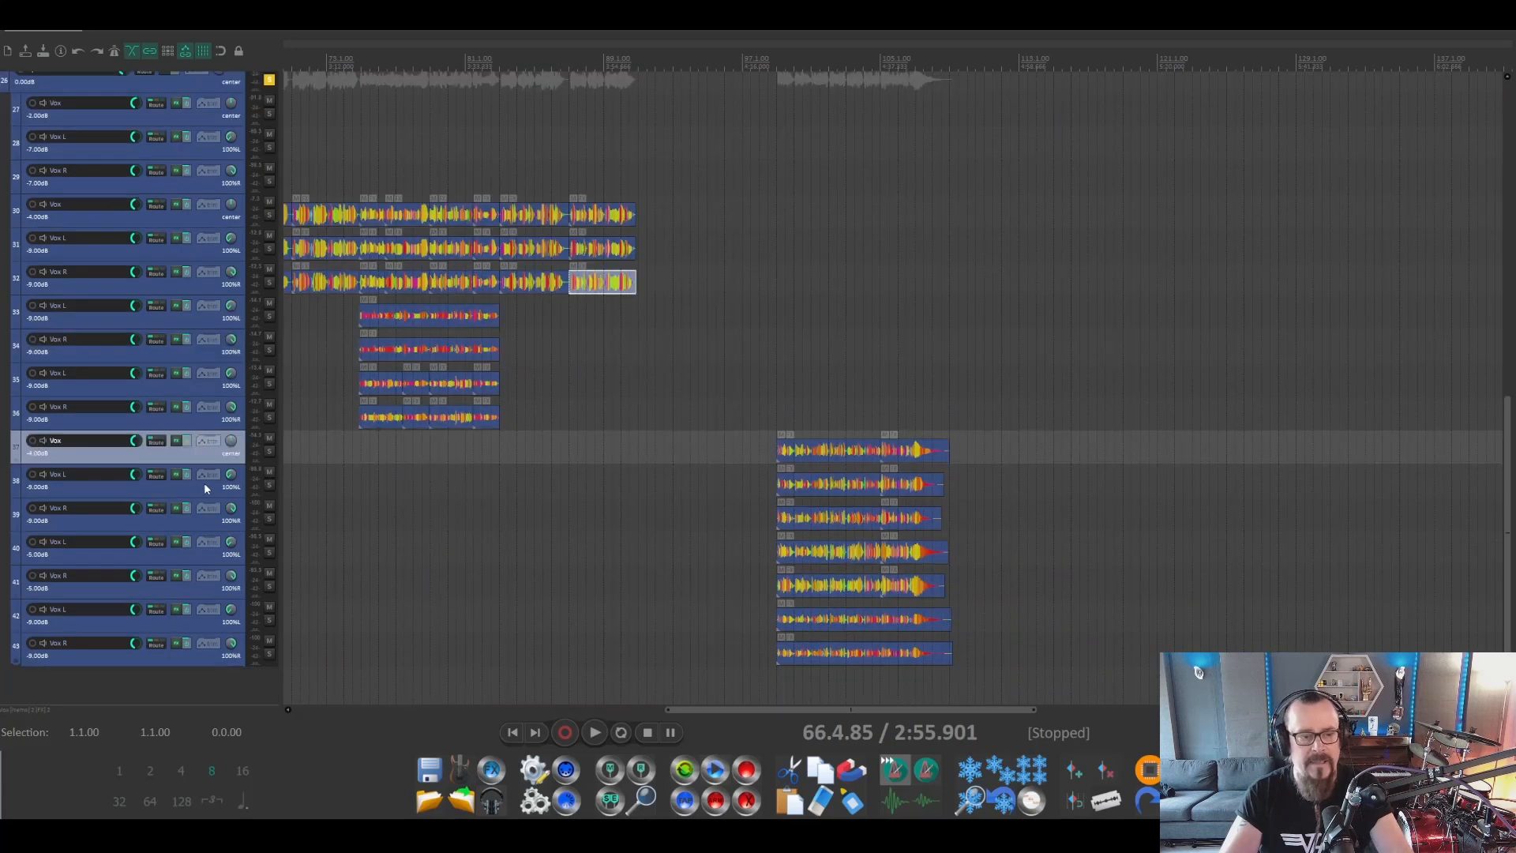
{"action": "left_click", "coordinate": [178, 661], "text": "shift"}
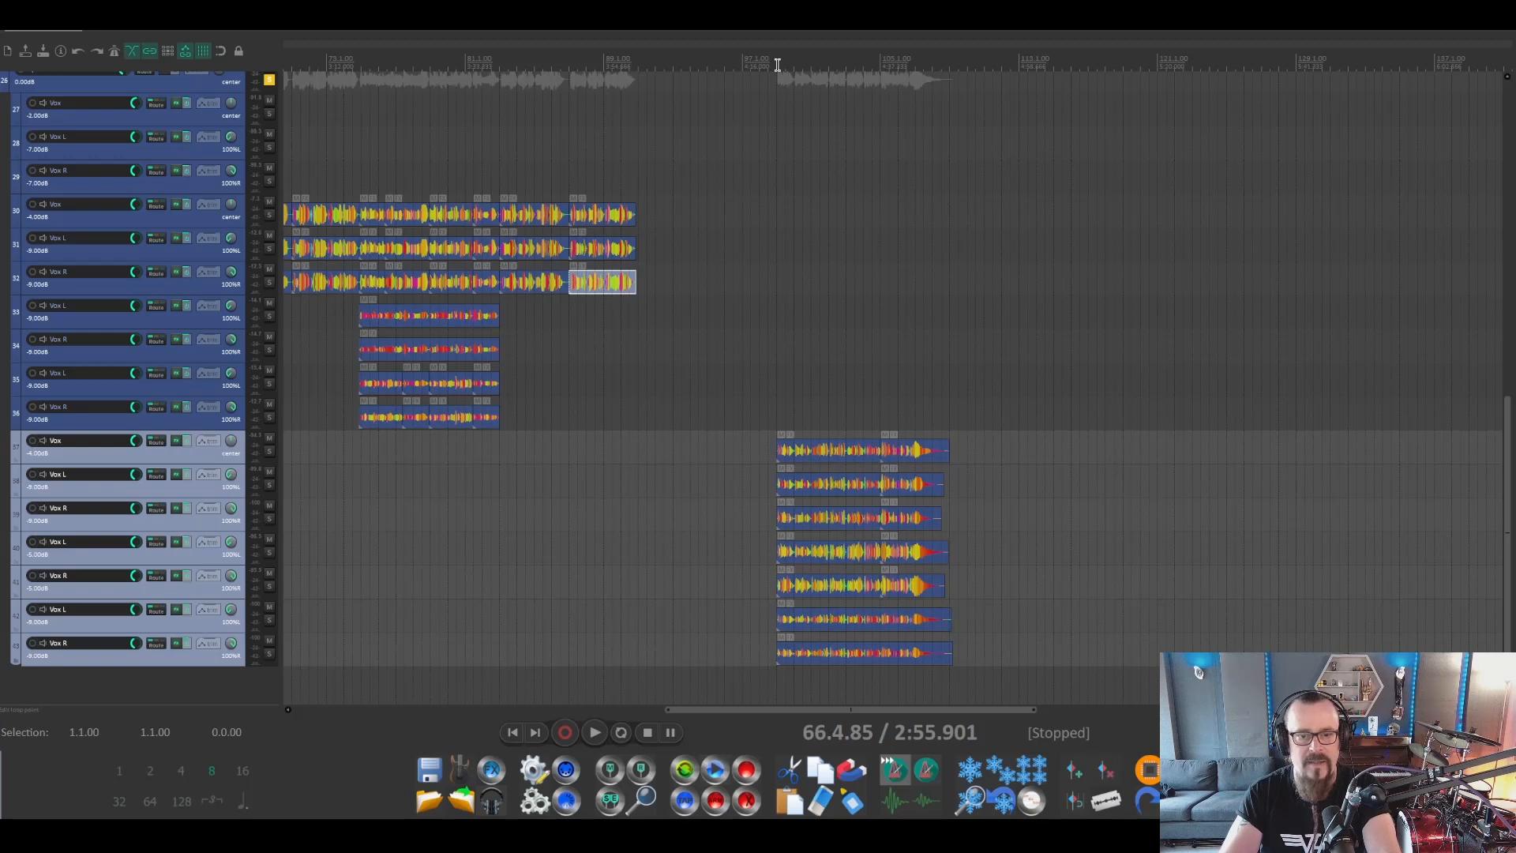
{"action": "scroll", "coordinate": [748, 212], "scroll_direction": "up", "scroll_amount": 2}
{"action": "key", "text": "space"}
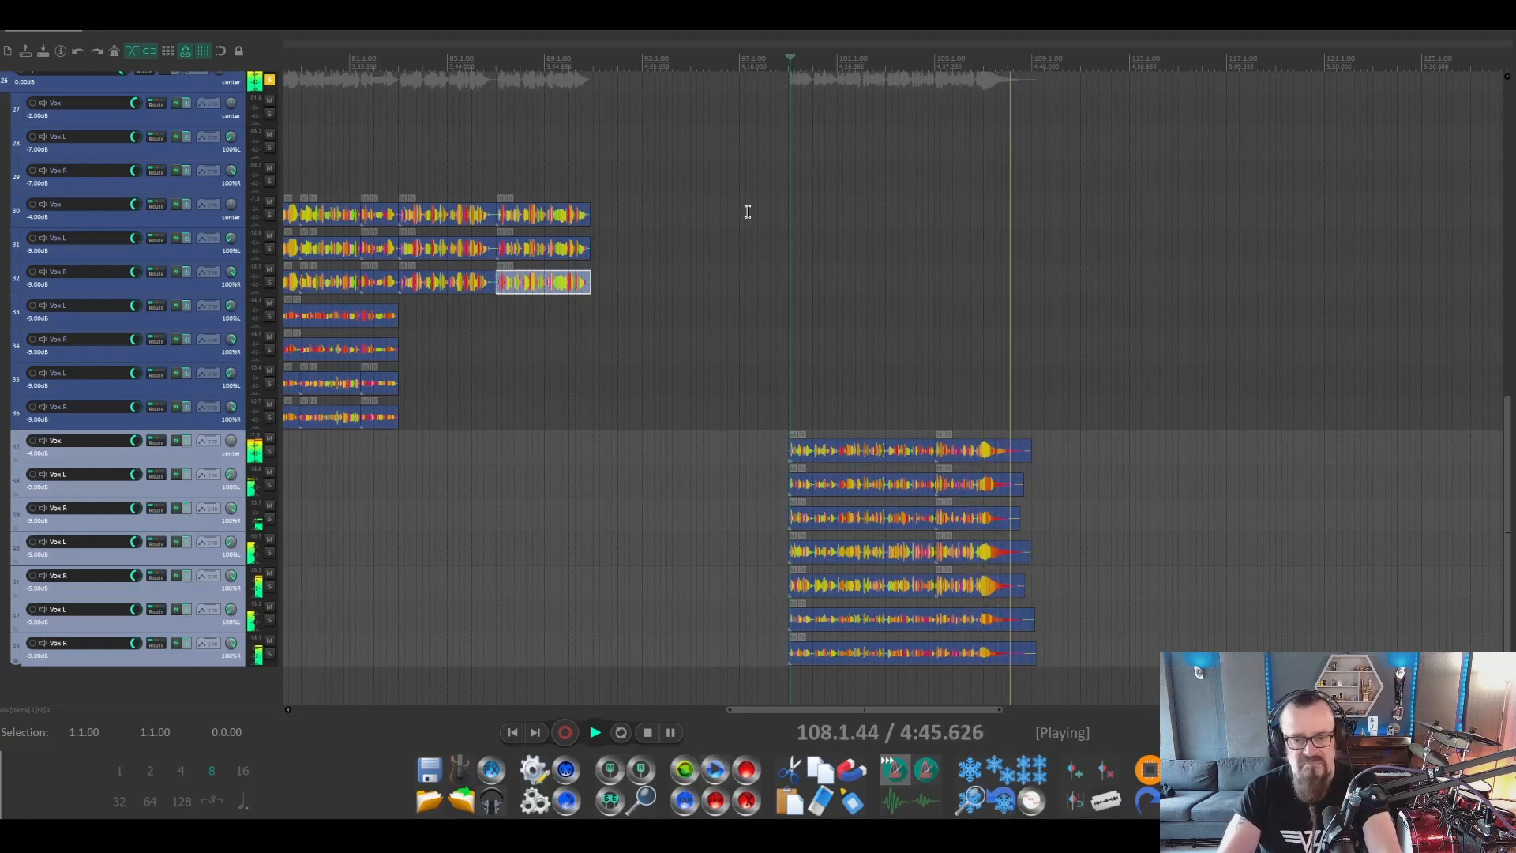
{"action": "key", "text": "space"}
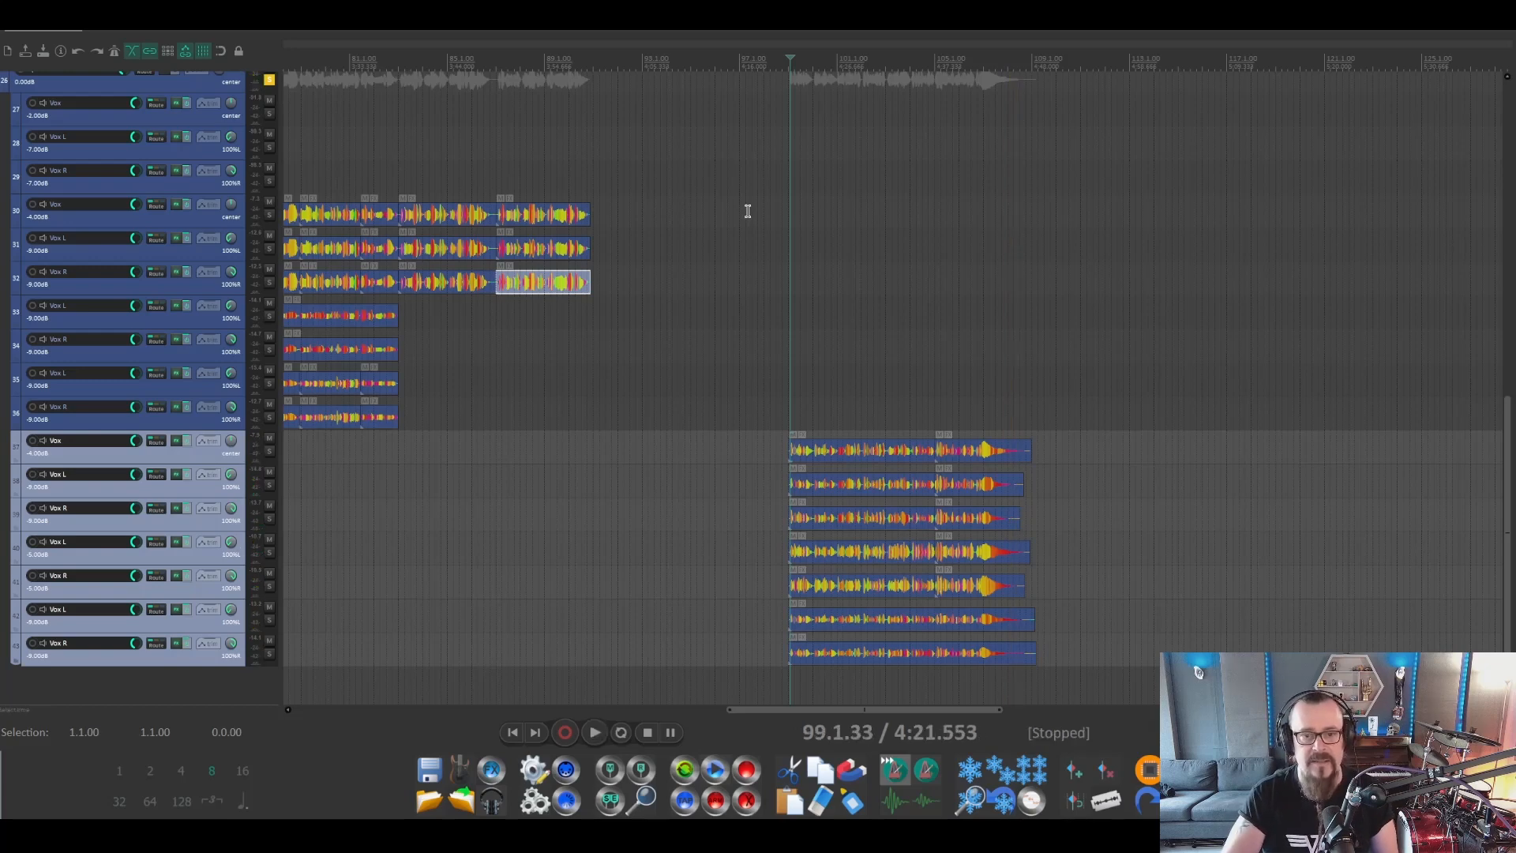
Play the lead Vox item on track 27 from its start at about bar 37 to check the silence before the first phrase.
{"action": "scroll", "coordinate": [748, 211], "scroll_direction": "left", "scroll_amount": 10}
{"action": "scroll", "coordinate": [454, 255], "scroll_direction": "up", "scroll_amount": 3}
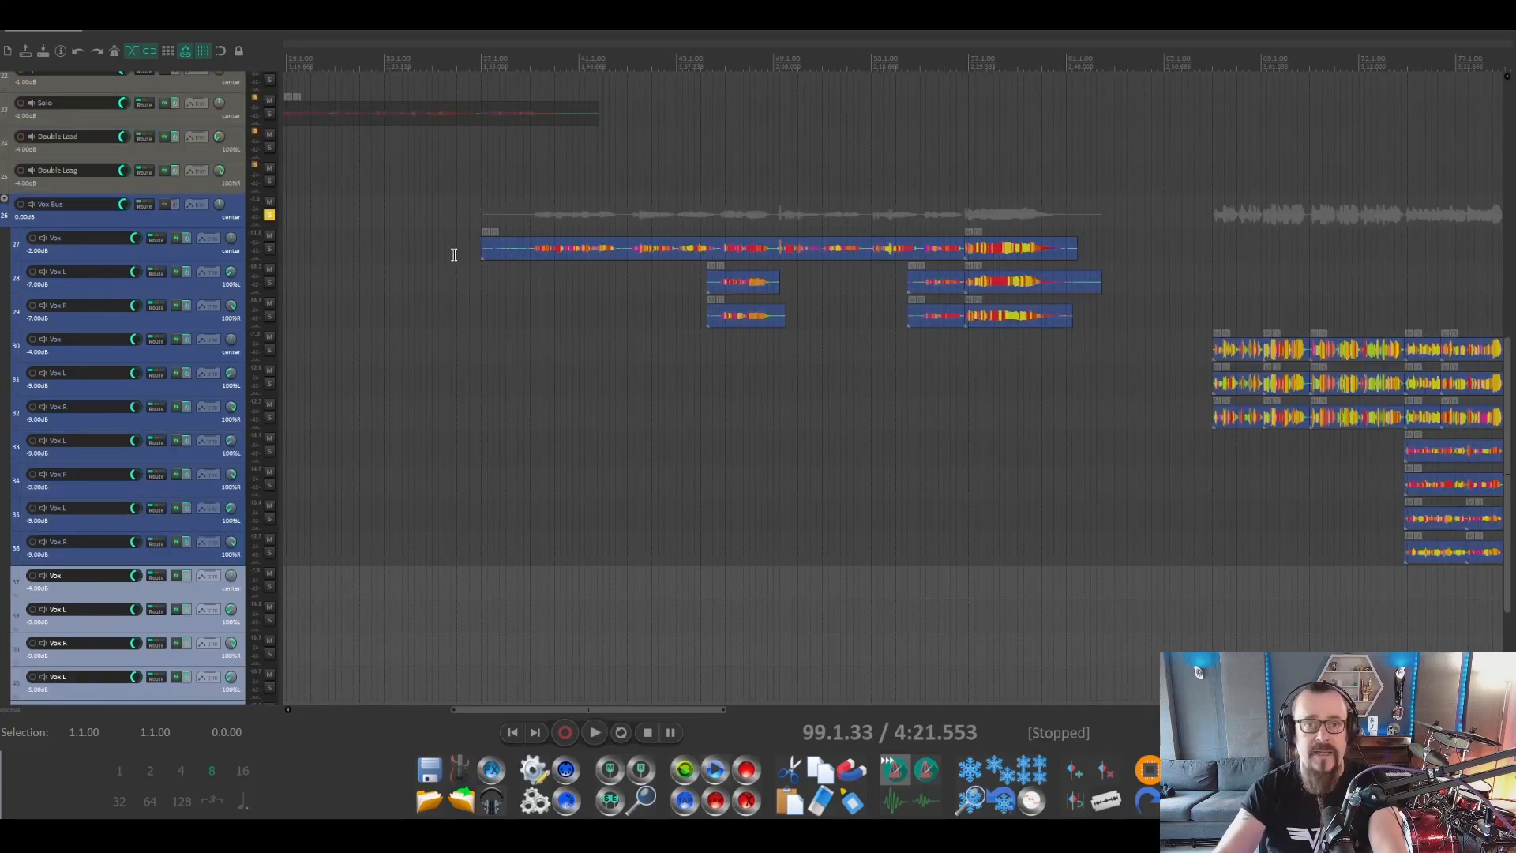
{"action": "left_click", "coordinate": [480, 61]}
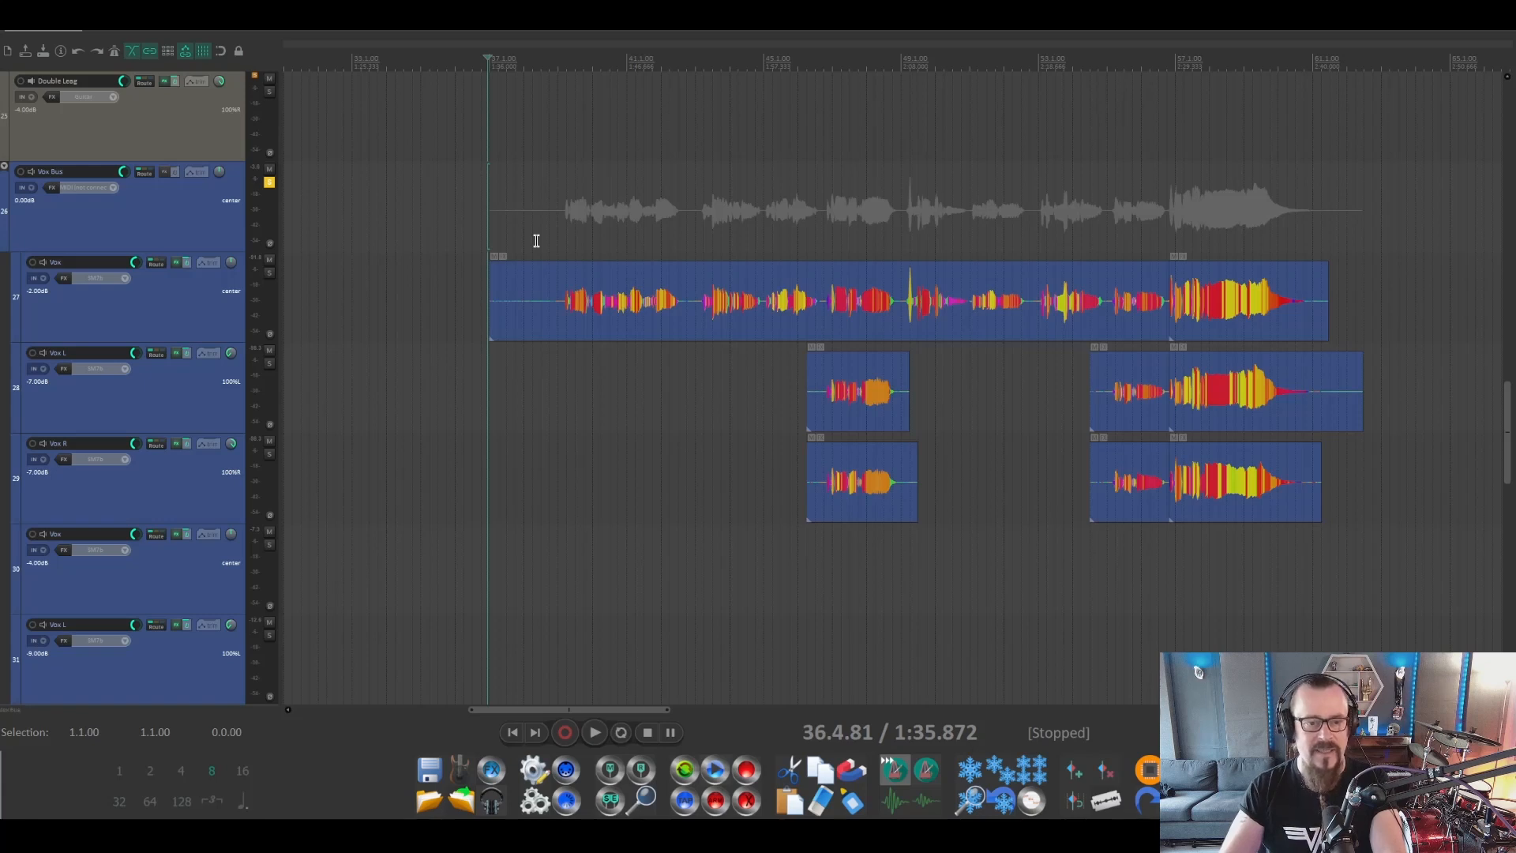
{"action": "scroll", "coordinate": [536, 241], "scroll_direction": "up", "scroll_amount": 3}
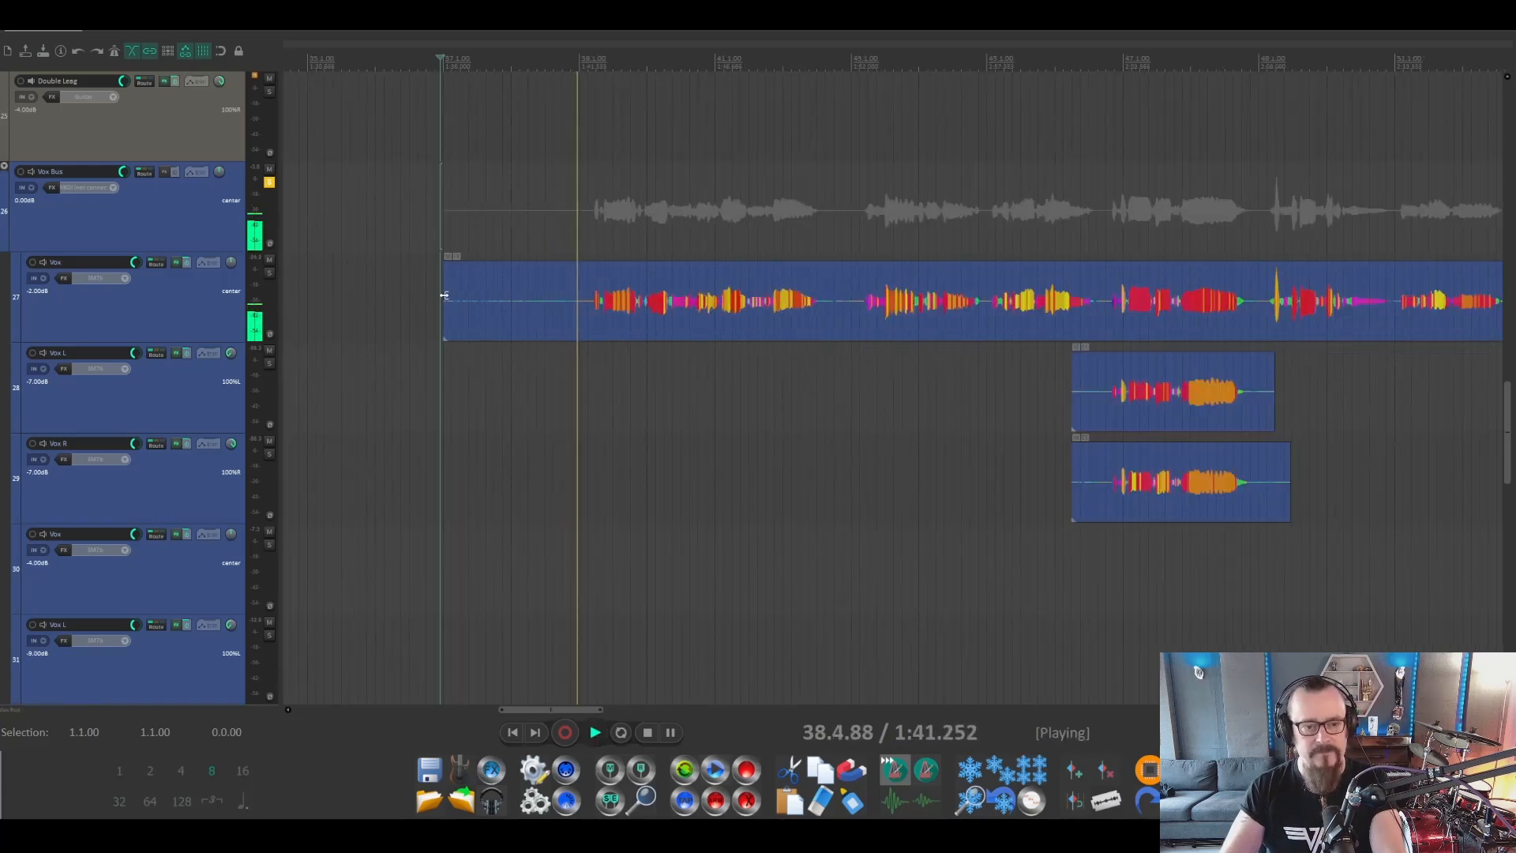
{"action": "key", "text": "space"}
Trim the start of the lead Vox item on track 27 to about bar 39 with a short fade-in, and audition the first phrase.
{"action": "left_click_drag", "start_coordinate": [445, 295], "coordinate": [595, 261]}
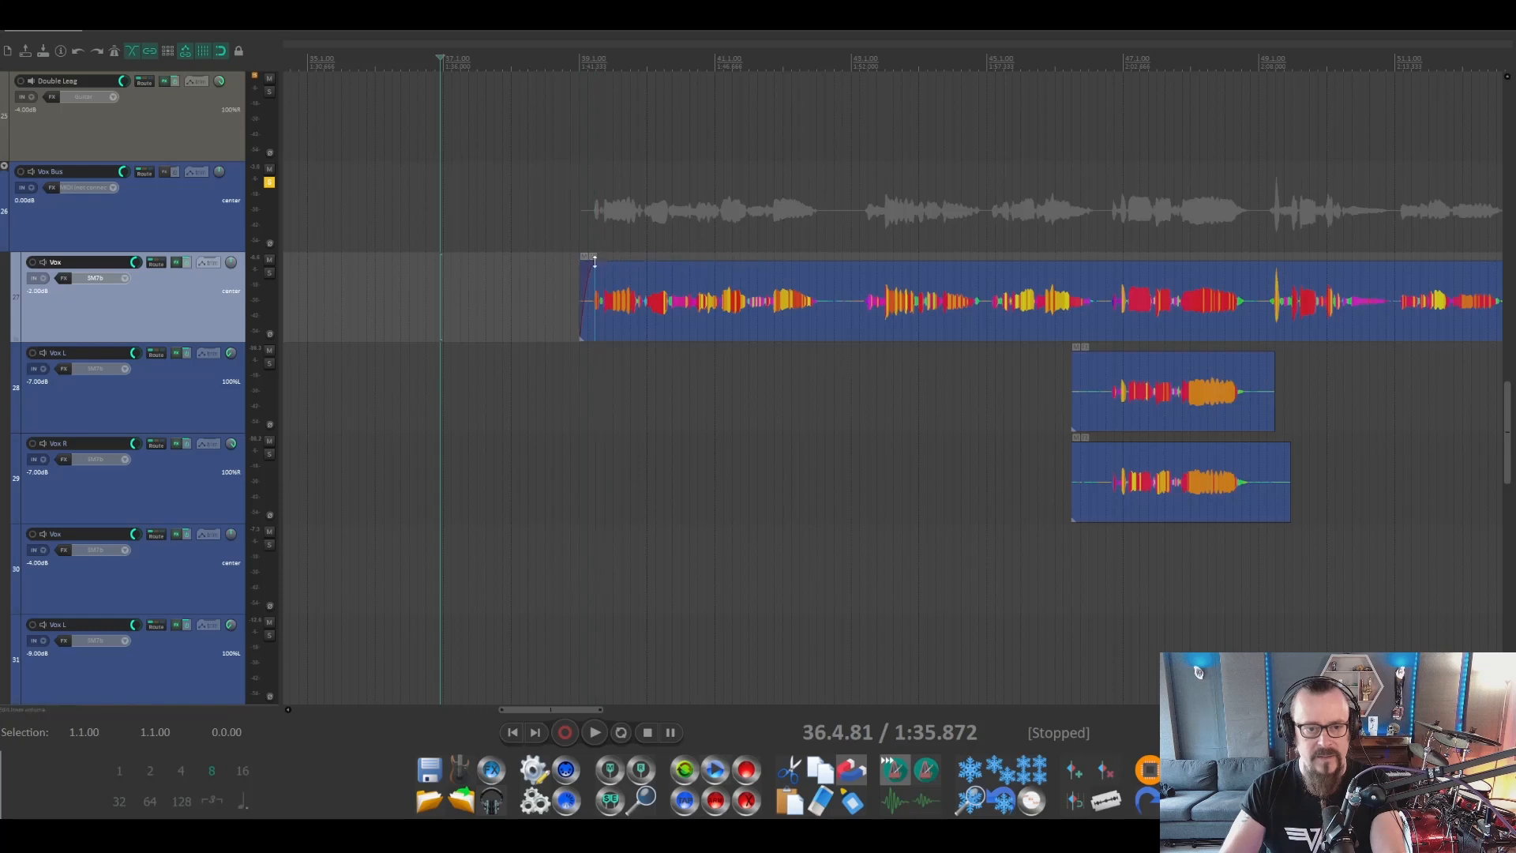
{"action": "left_click", "coordinate": [554, 65]}
{"action": "key", "text": "space"}
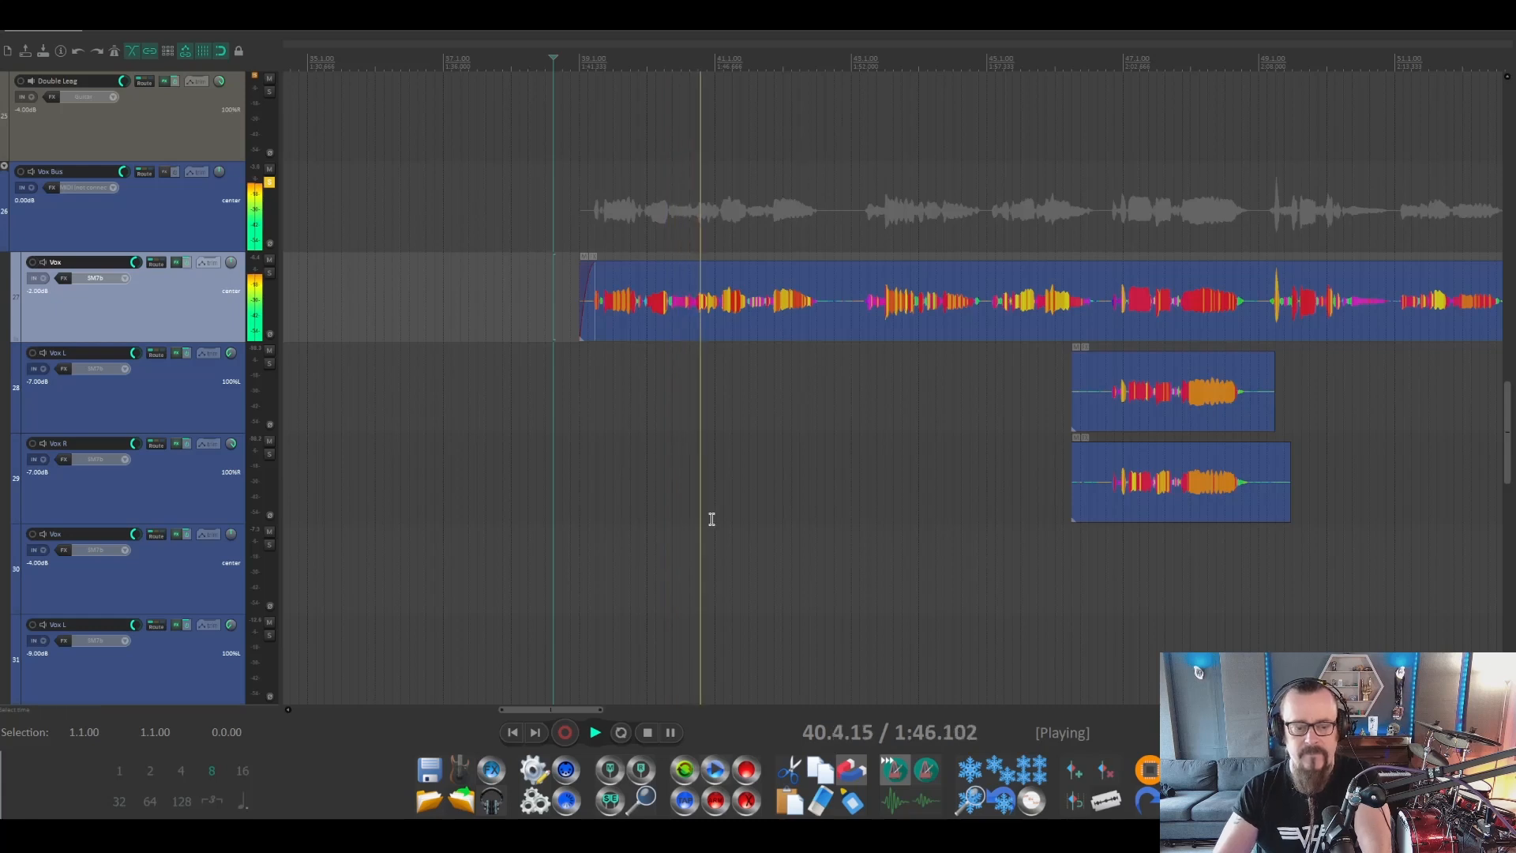
{"action": "left_click_drag", "start_coordinate": [562, 708], "coordinate": [581, 708]}
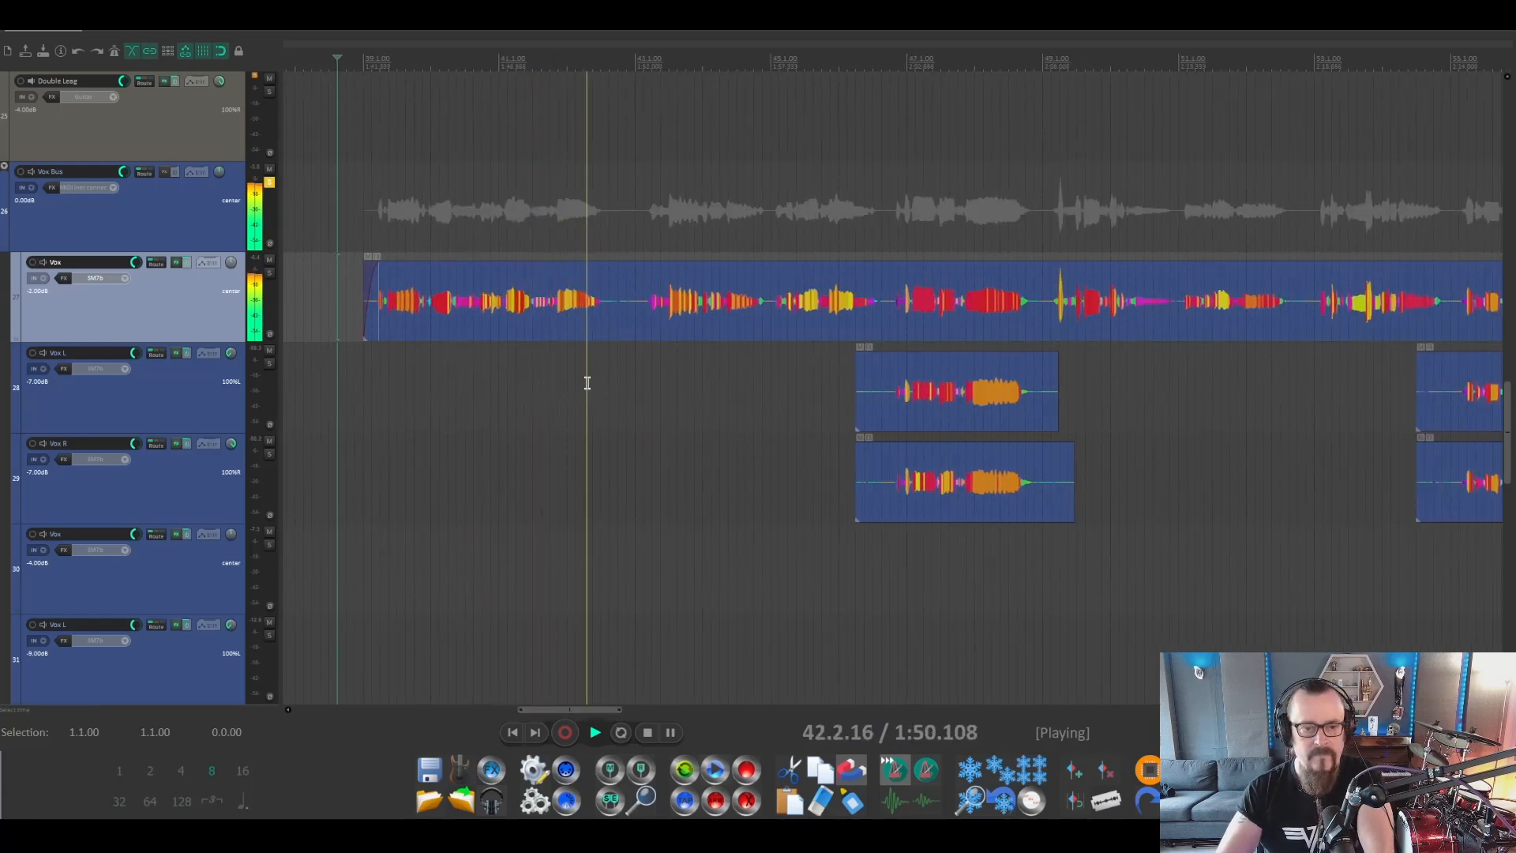
{"action": "key", "text": "space"}
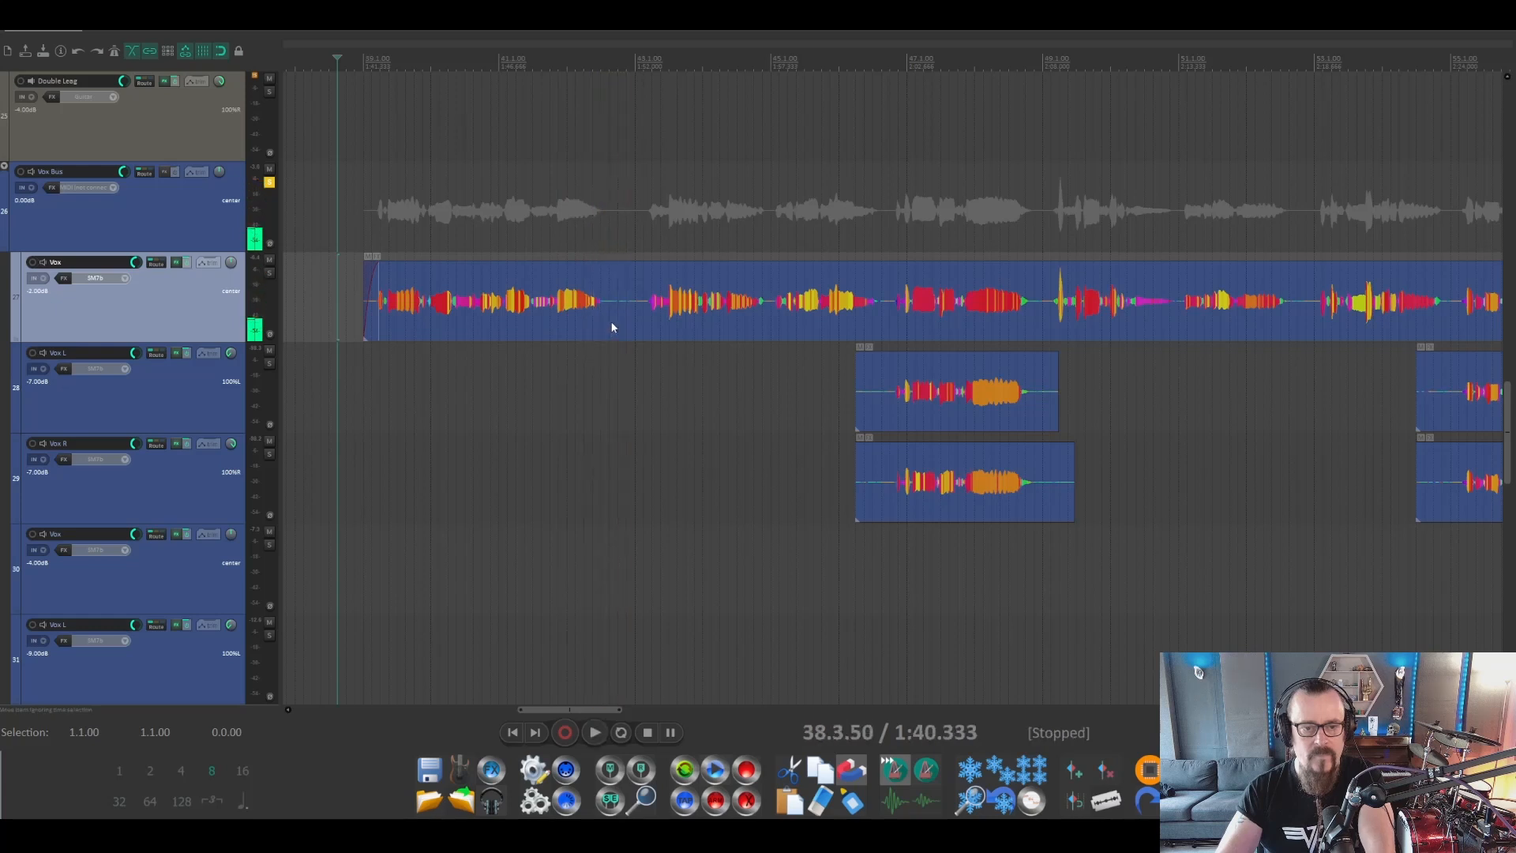
Split the lead Vox item on track 27 after the first phrase at about 42.3.50, and trim the second item's start to about bar 43.
{"action": "left_click", "coordinate": [610, 322]}
{"action": "key", "text": "s"}
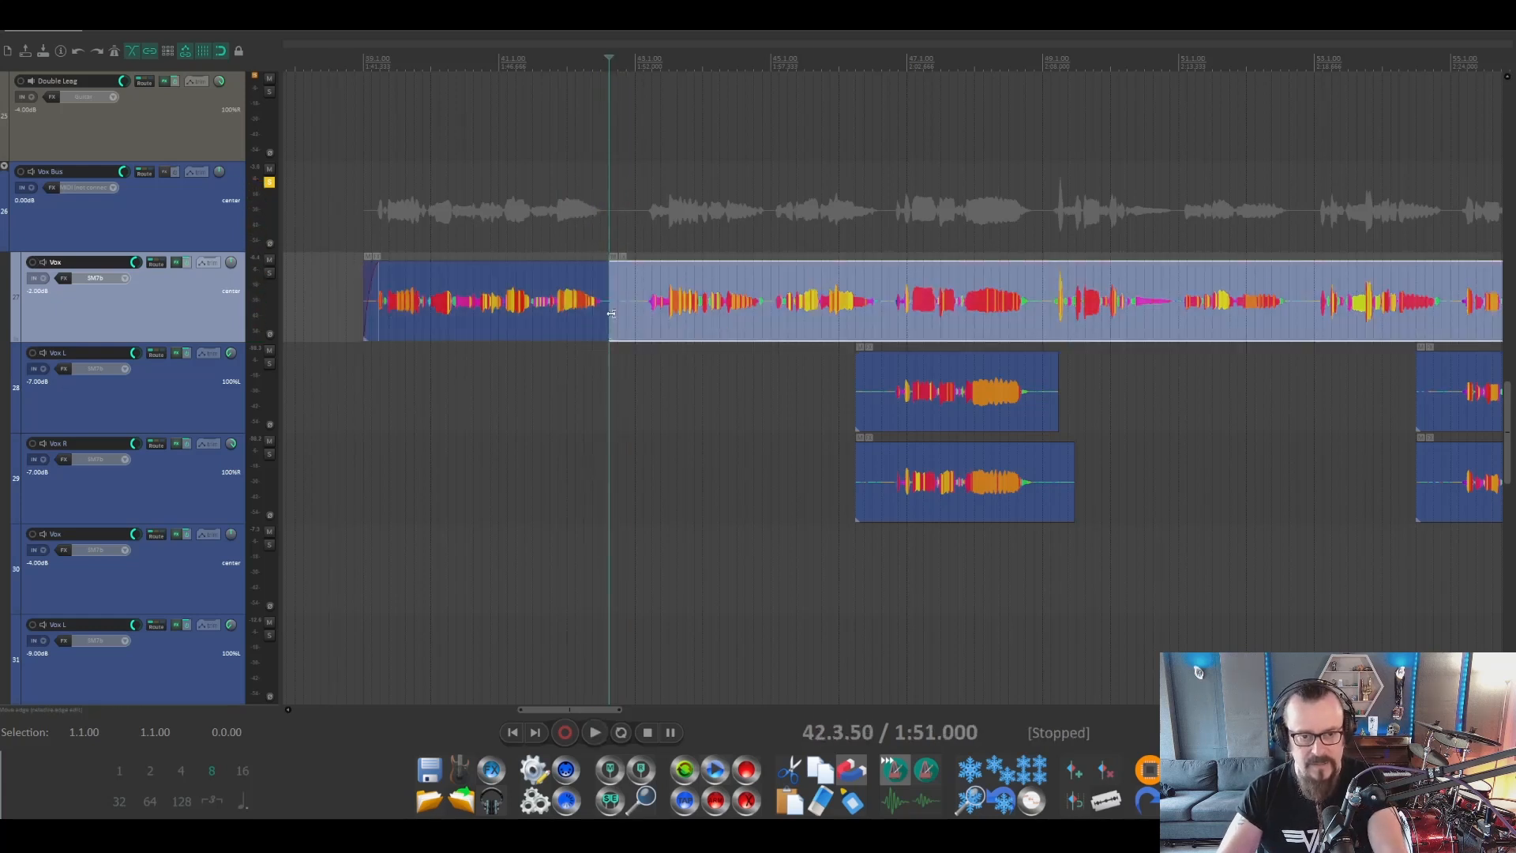
{"action": "left_click_drag", "start_coordinate": [611, 319], "coordinate": [634, 319]}
Add a short fade-out to the first phrase's item on track 27 and audition the transition into the second item.
{"action": "left_click_drag", "start_coordinate": [609, 266], "coordinate": [600, 265]}
{"action": "left_click", "coordinate": [581, 197]}
{"action": "key", "text": "space"}
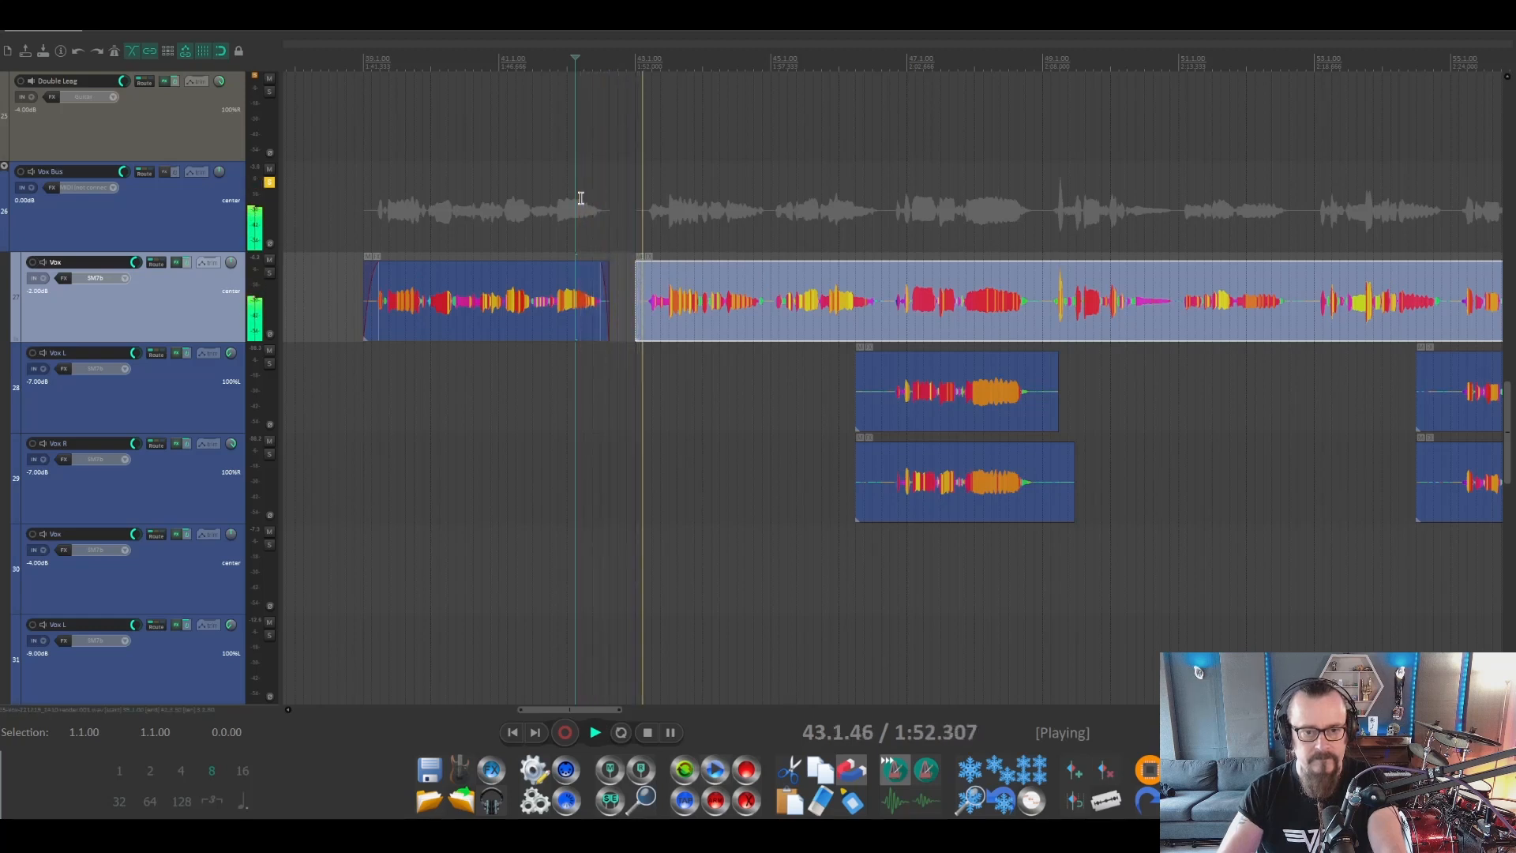
Add a short fade-in to the second lead Vox item on track 27 and audition it from 42.4.00.
{"action": "left_click_drag", "start_coordinate": [632, 266], "coordinate": [646, 266]}
{"action": "left_click", "coordinate": [619, 63]}
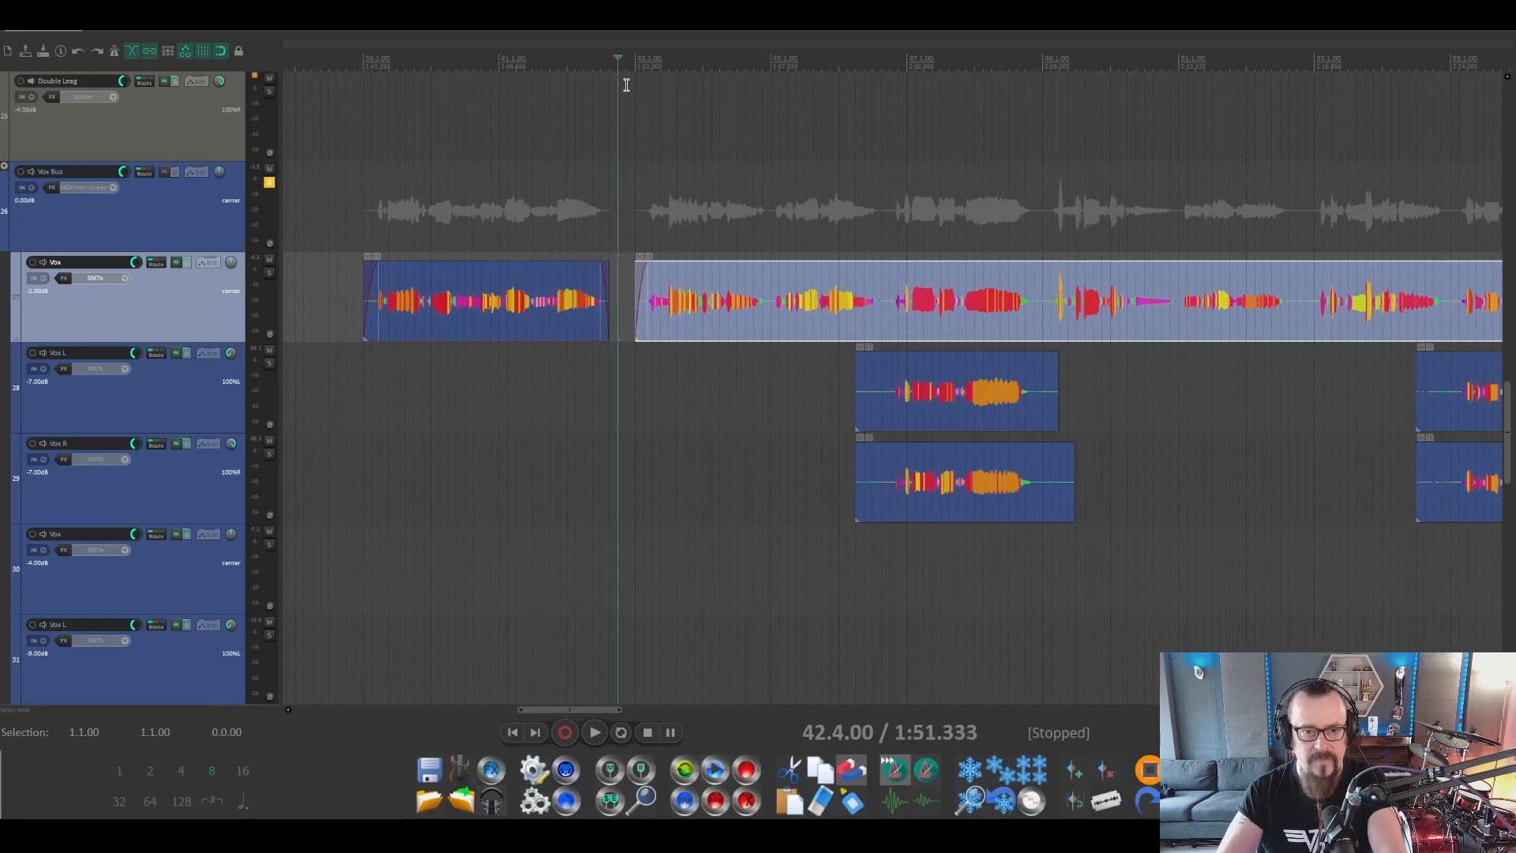
{"action": "key", "text": "space"}
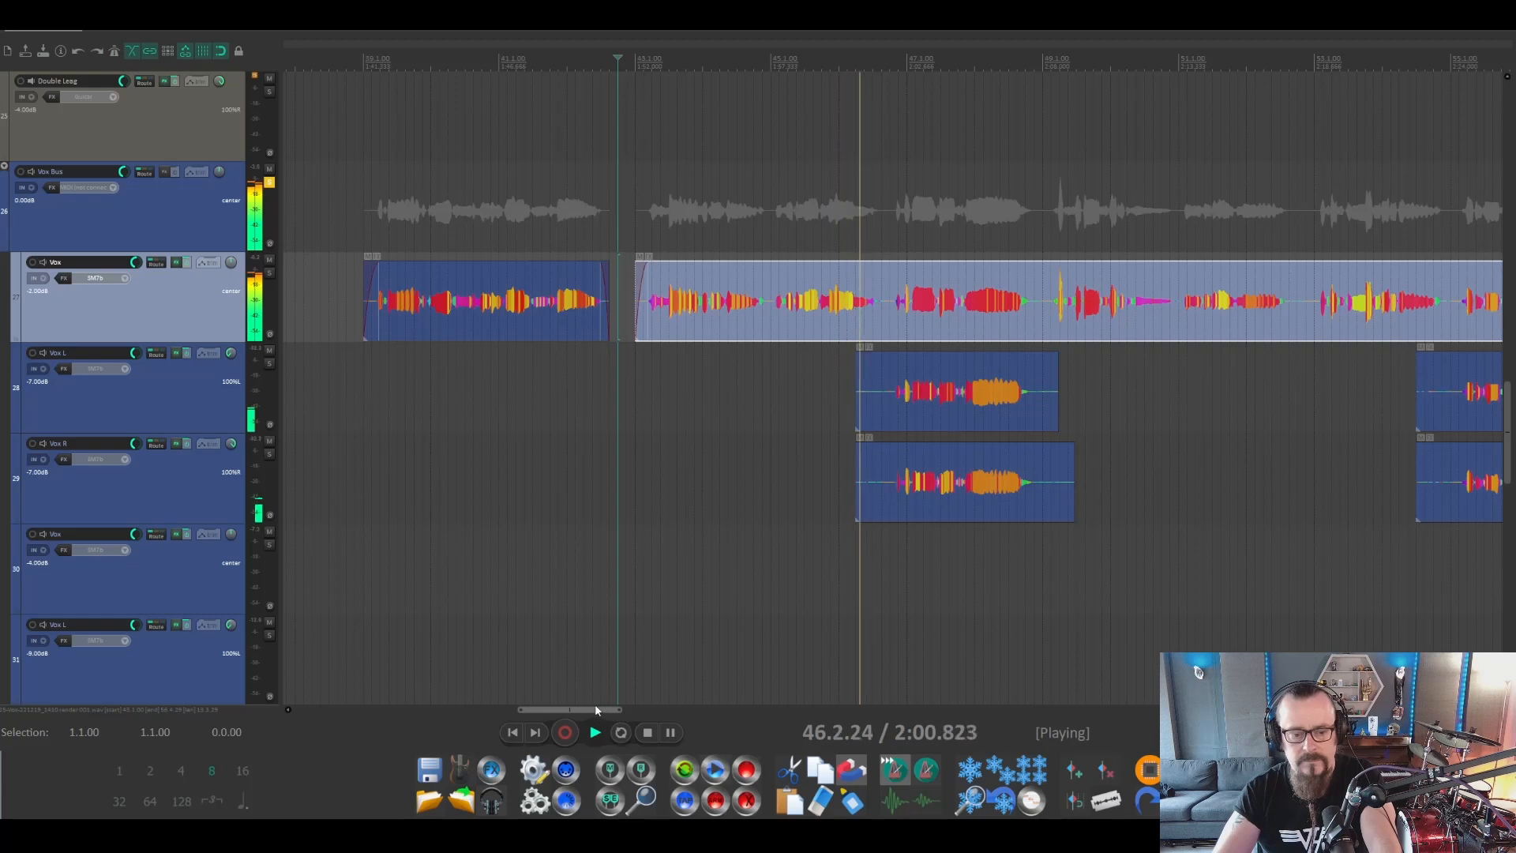
{"action": "left_click_drag", "start_coordinate": [595, 709], "coordinate": [608, 705]}
{"action": "key", "text": "space"}
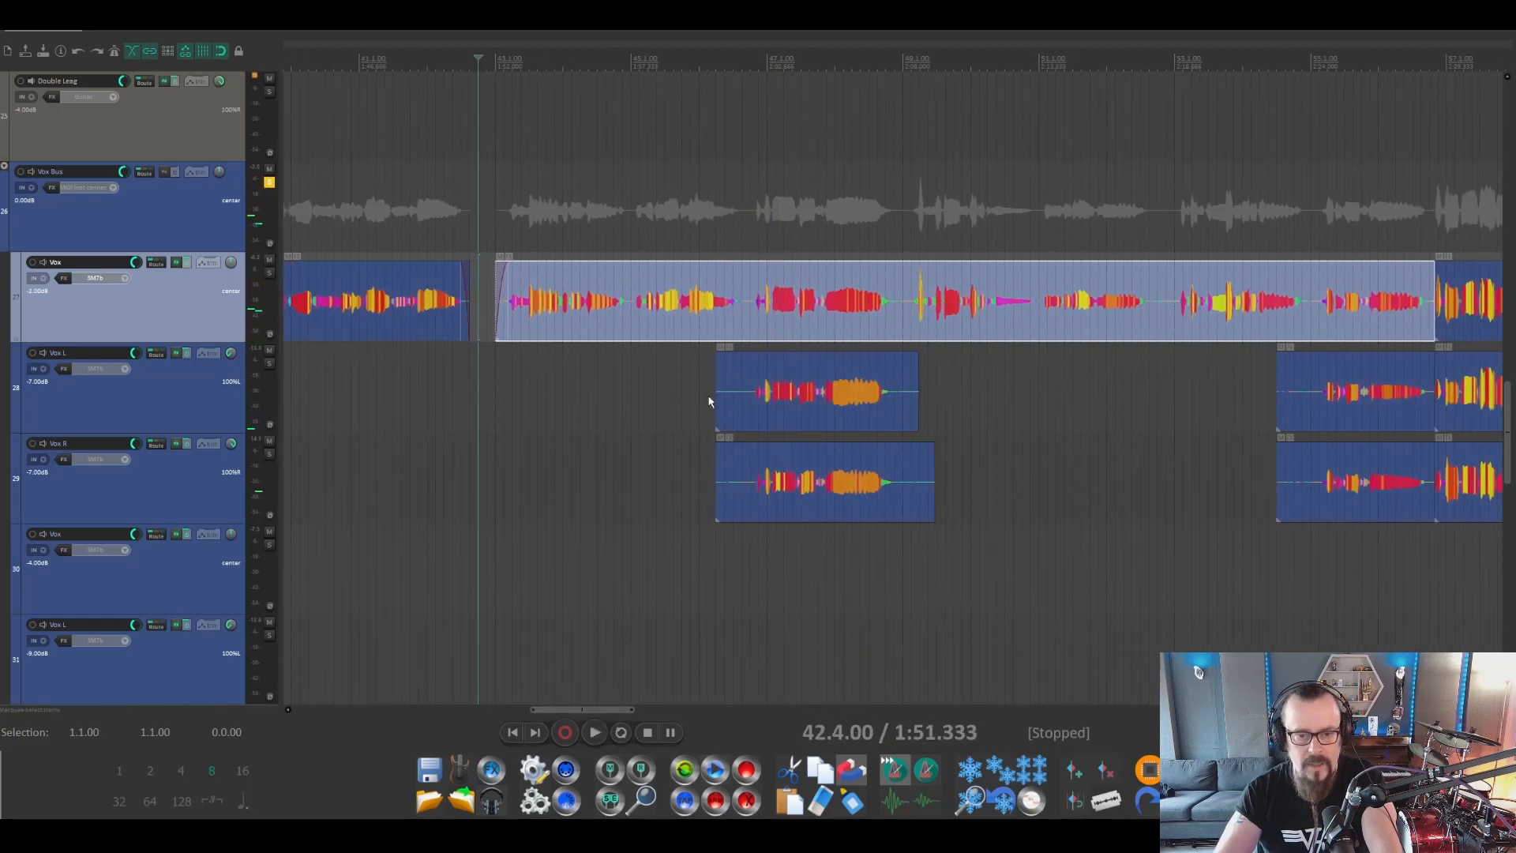
Trim the starts of the Vox L and Vox R items on tracks 28 and 29 to just before bar 47, with short fade-ins.
{"action": "left_click_drag", "start_coordinate": [743, 502], "coordinate": [743, 504]}
{"action": "left_click_drag", "start_coordinate": [718, 403], "coordinate": [743, 403]}
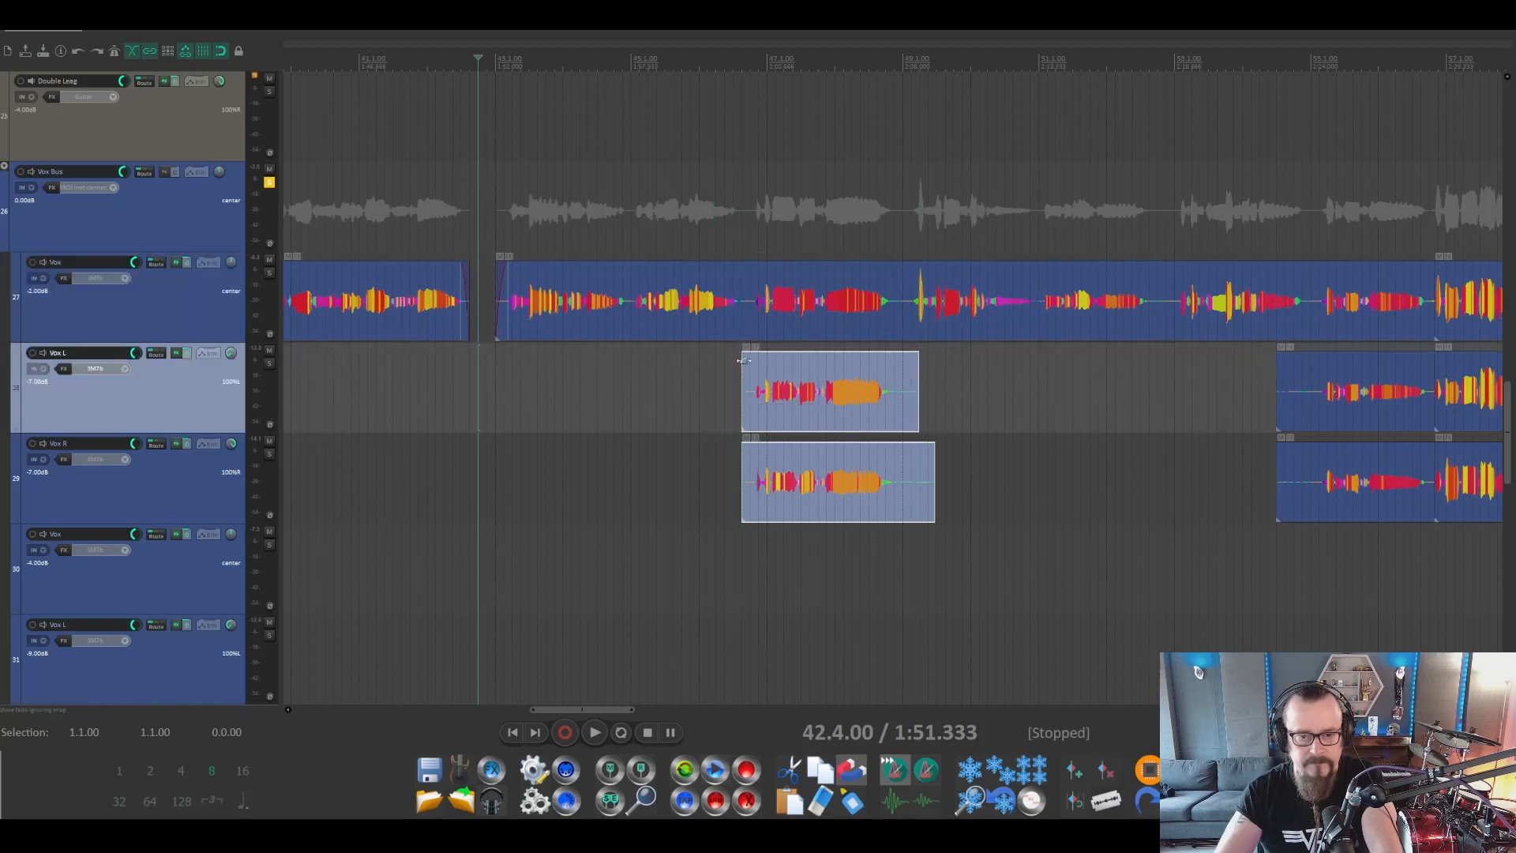
{"action": "left_click", "coordinate": [728, 67]}
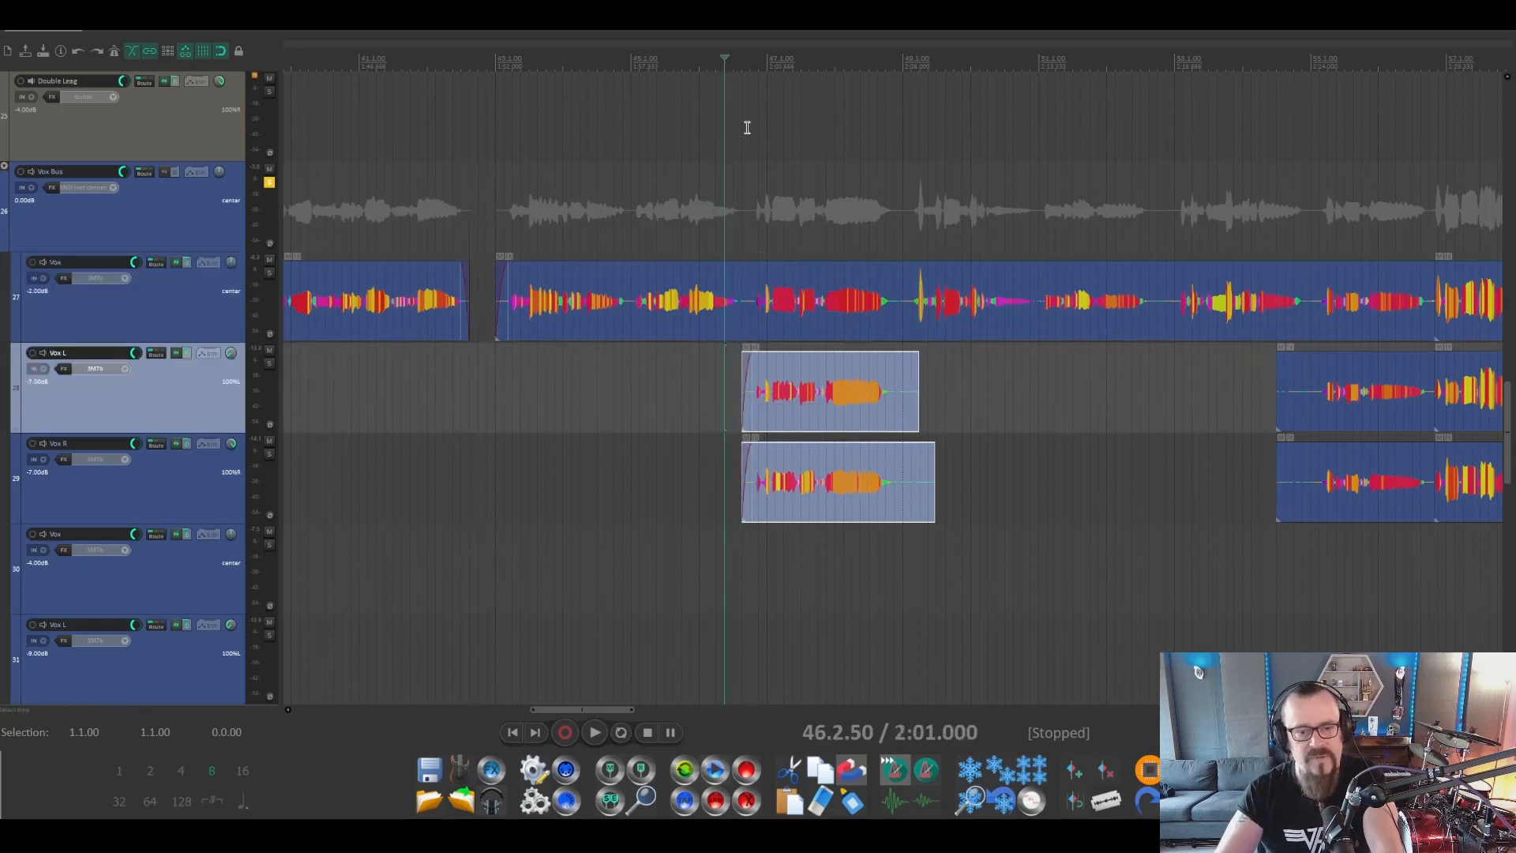
{"action": "key", "text": "space"}
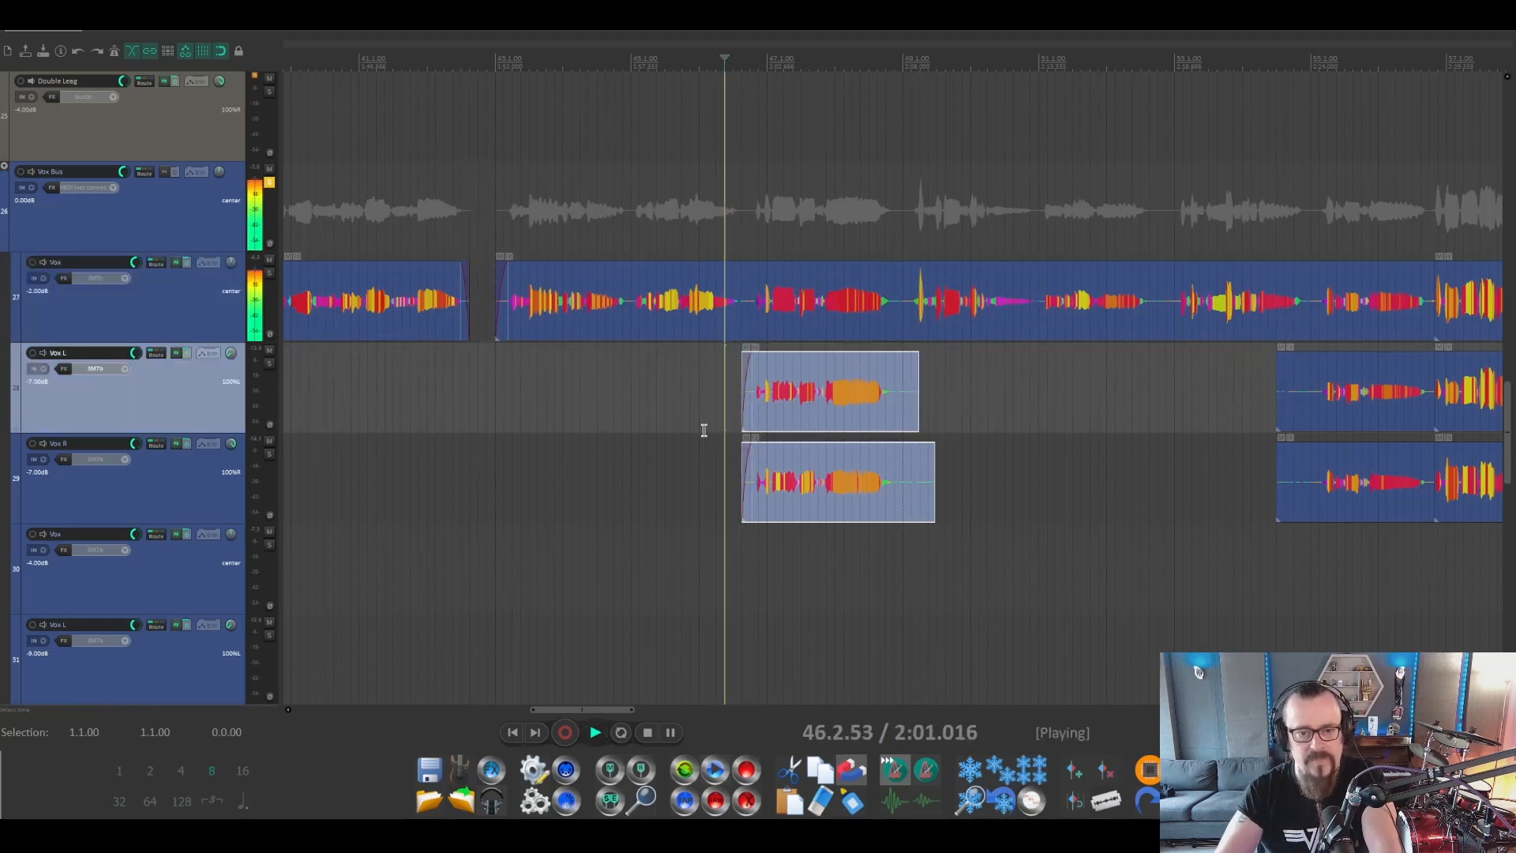
{"action": "key", "text": "space"}
Split the lead Vox item on track 27 at 46.3.50 with short fades at the cut, and audition the transition.
{"action": "scroll", "coordinate": [710, 432], "scroll_direction": "up", "scroll_amount": 5}
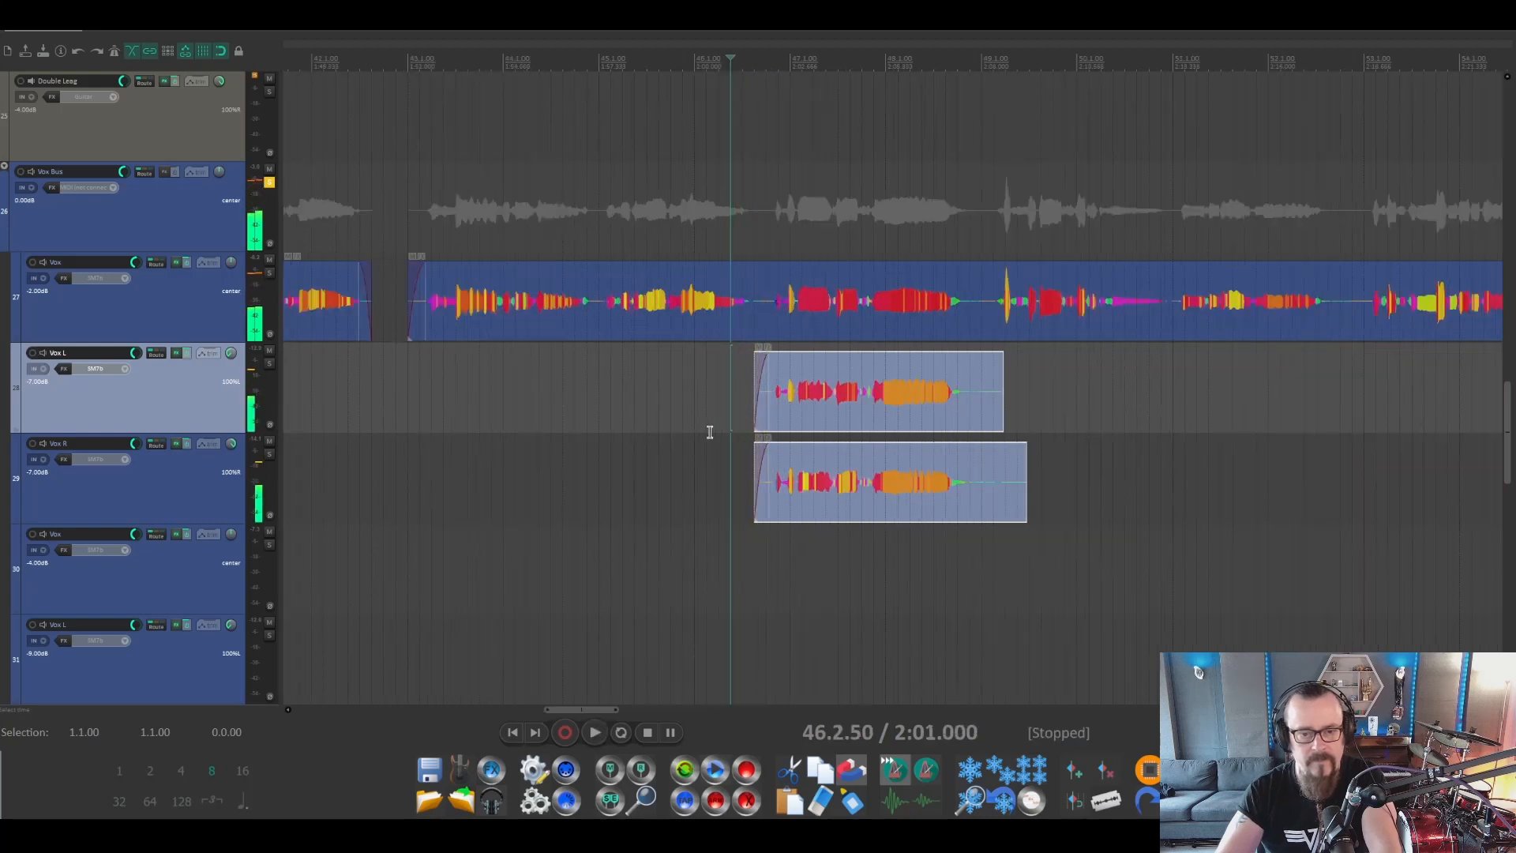
{"action": "left_click", "coordinate": [828, 322]}
{"action": "key", "text": "s"}
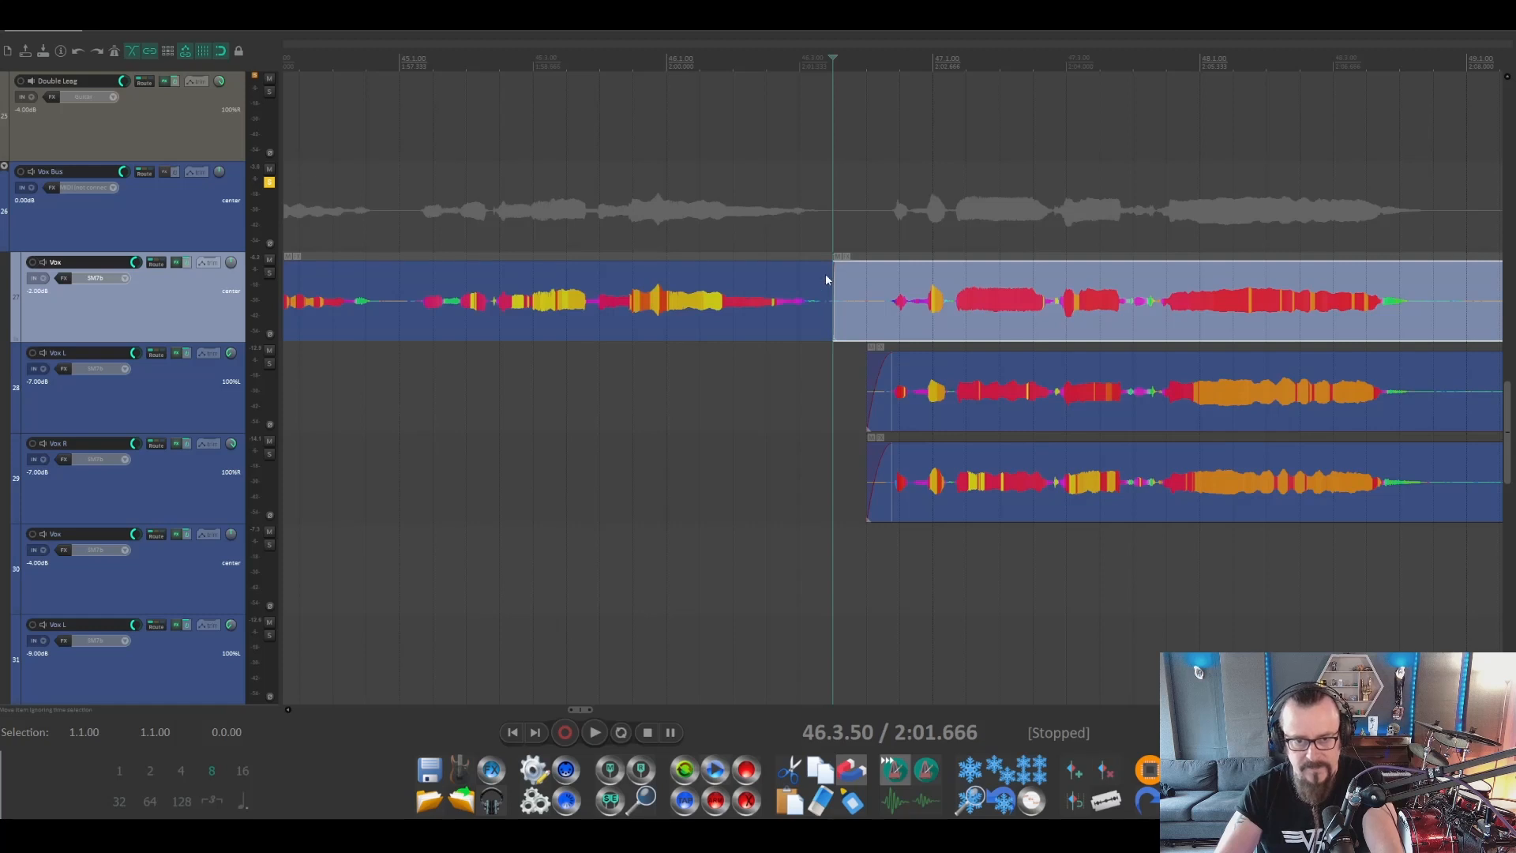
{"action": "left_click_drag", "start_coordinate": [829, 263], "coordinate": [878, 265]}
{"action": "left_click", "coordinate": [697, 63]}
{"action": "key", "text": "space"}
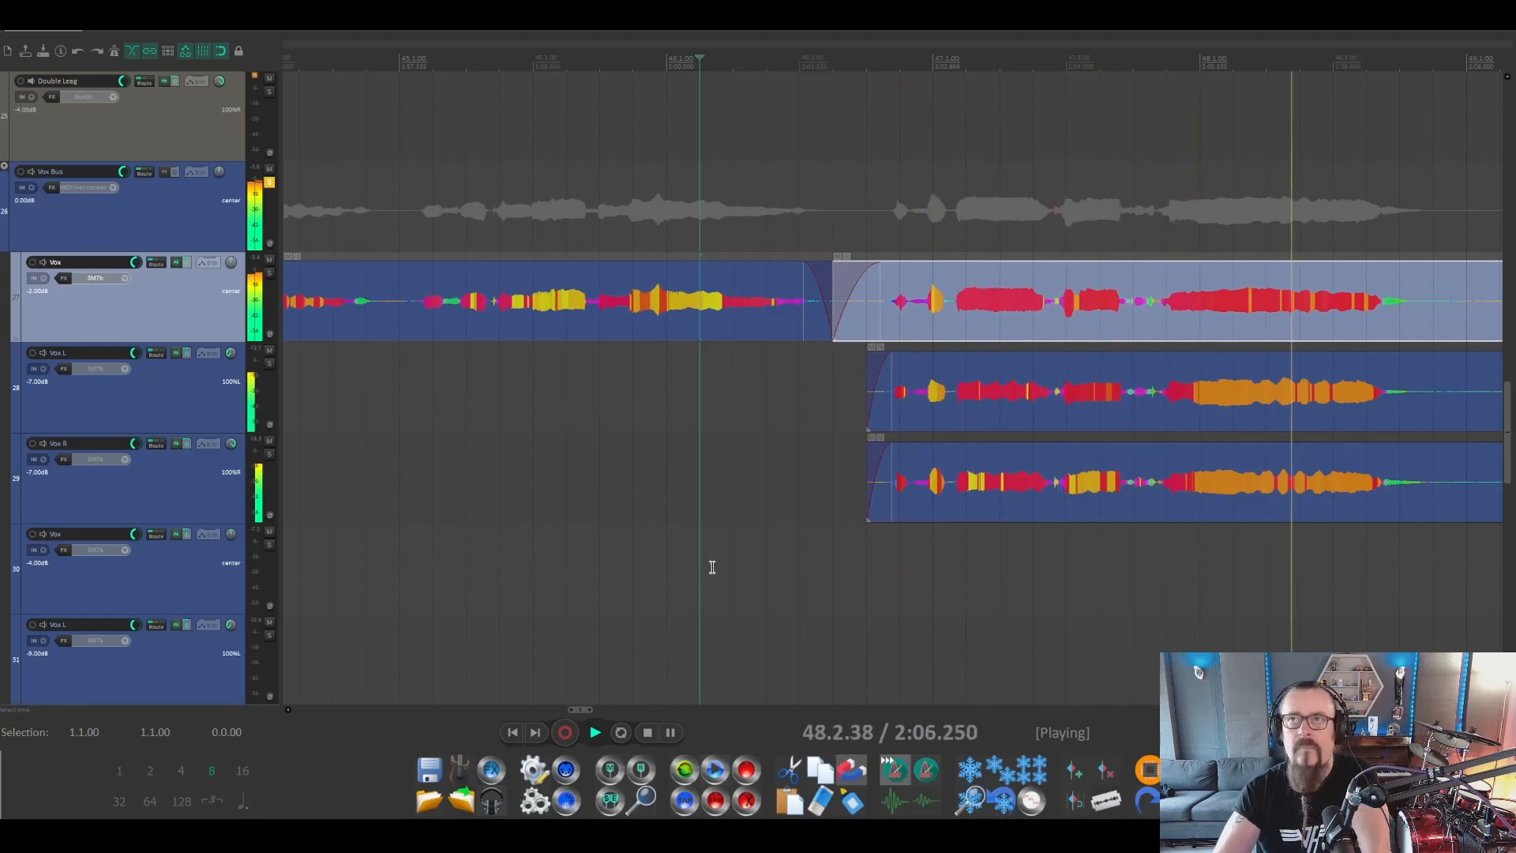
Cut off the Vox L and Vox R items on tracks 28 and 29 at 48.4.50, add short fade-outs, and audition the ending.
{"action": "scroll", "coordinate": [712, 567], "scroll_direction": "up", "scroll_amount": 2}
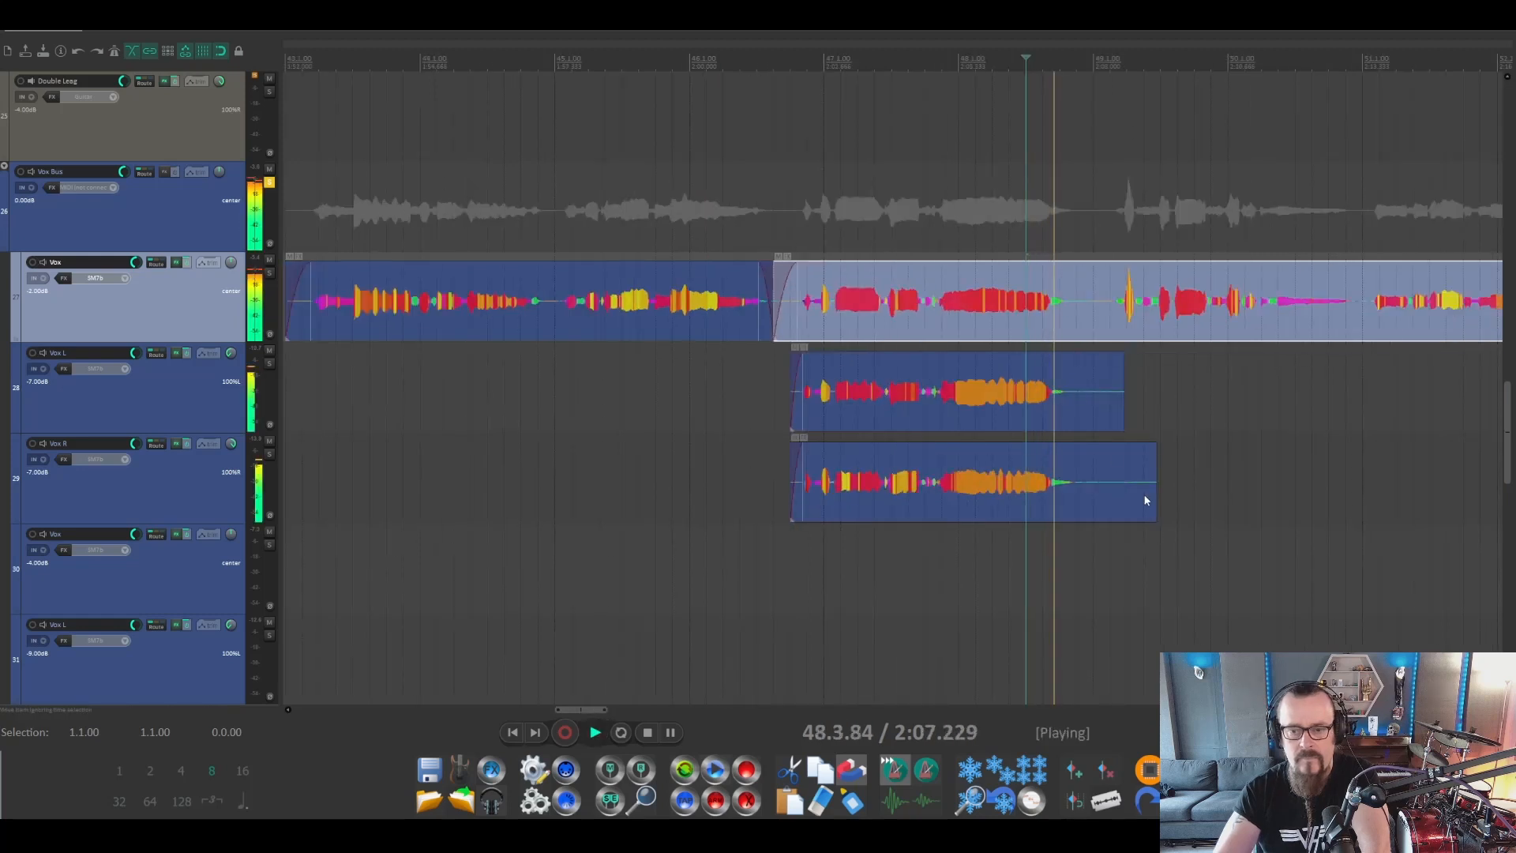
{"action": "left_click", "coordinate": [1079, 411]}
{"action": "left_click", "coordinate": [1094, 474], "text": "shift"}
{"action": "key", "text": "s"}
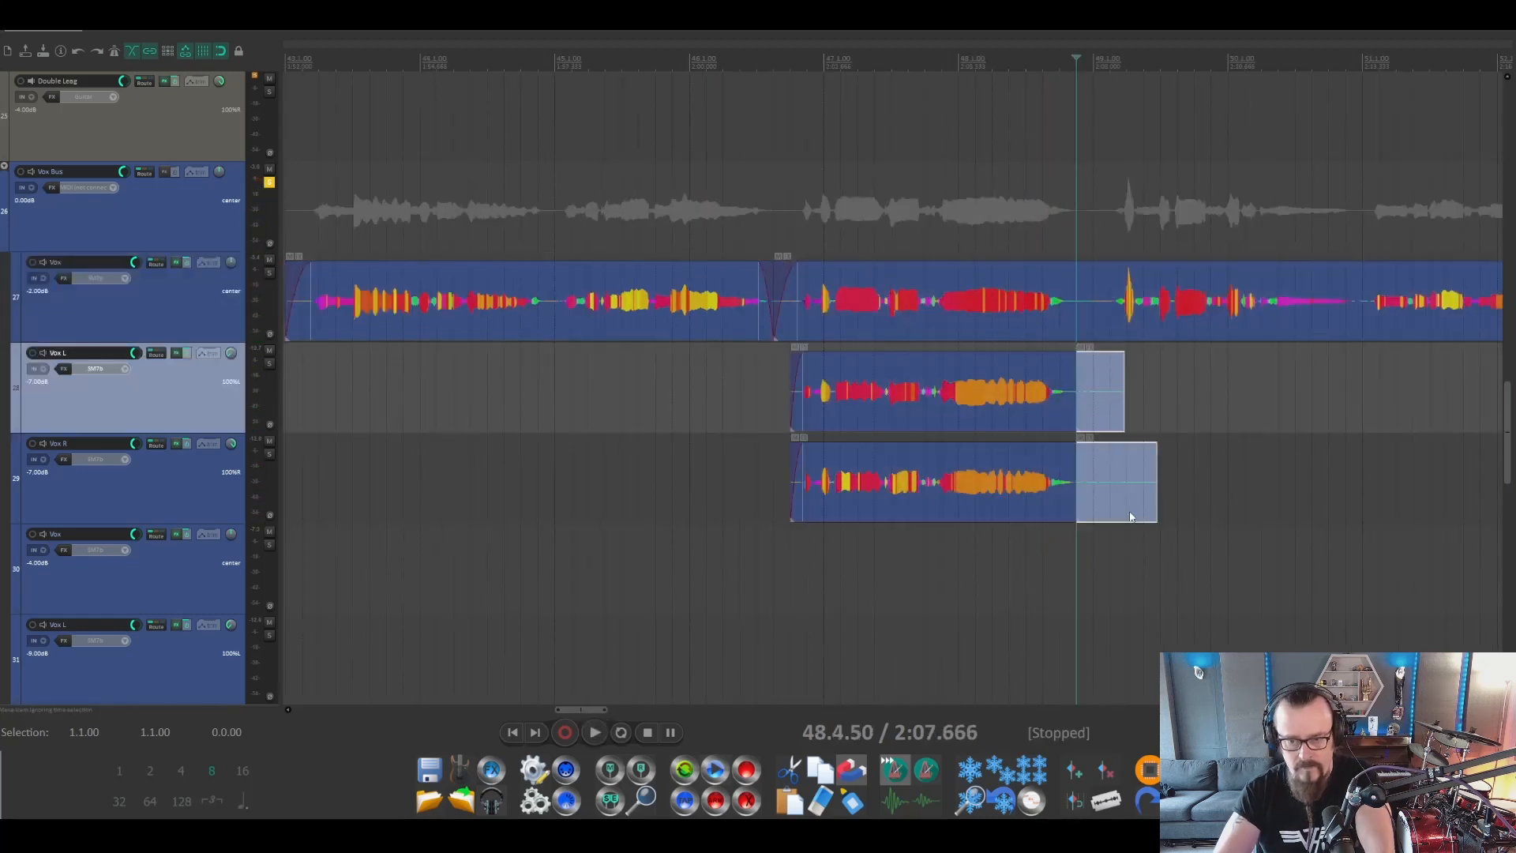
{"action": "key", "text": "Delete"}
{"action": "left_click_drag", "start_coordinate": [1092, 377], "coordinate": [1059, 357]}
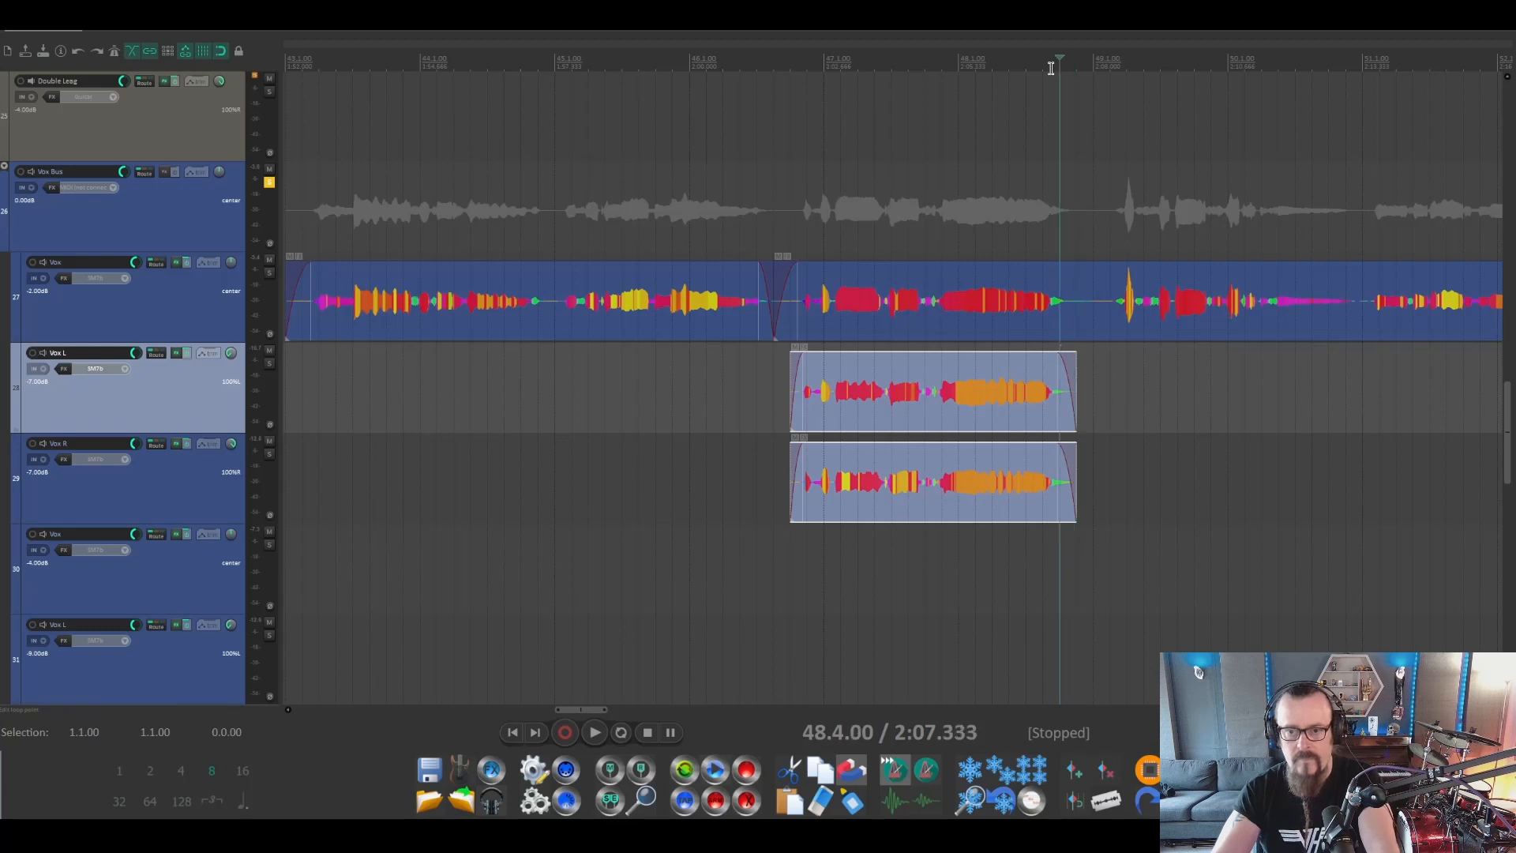
{"action": "key", "text": "space"}
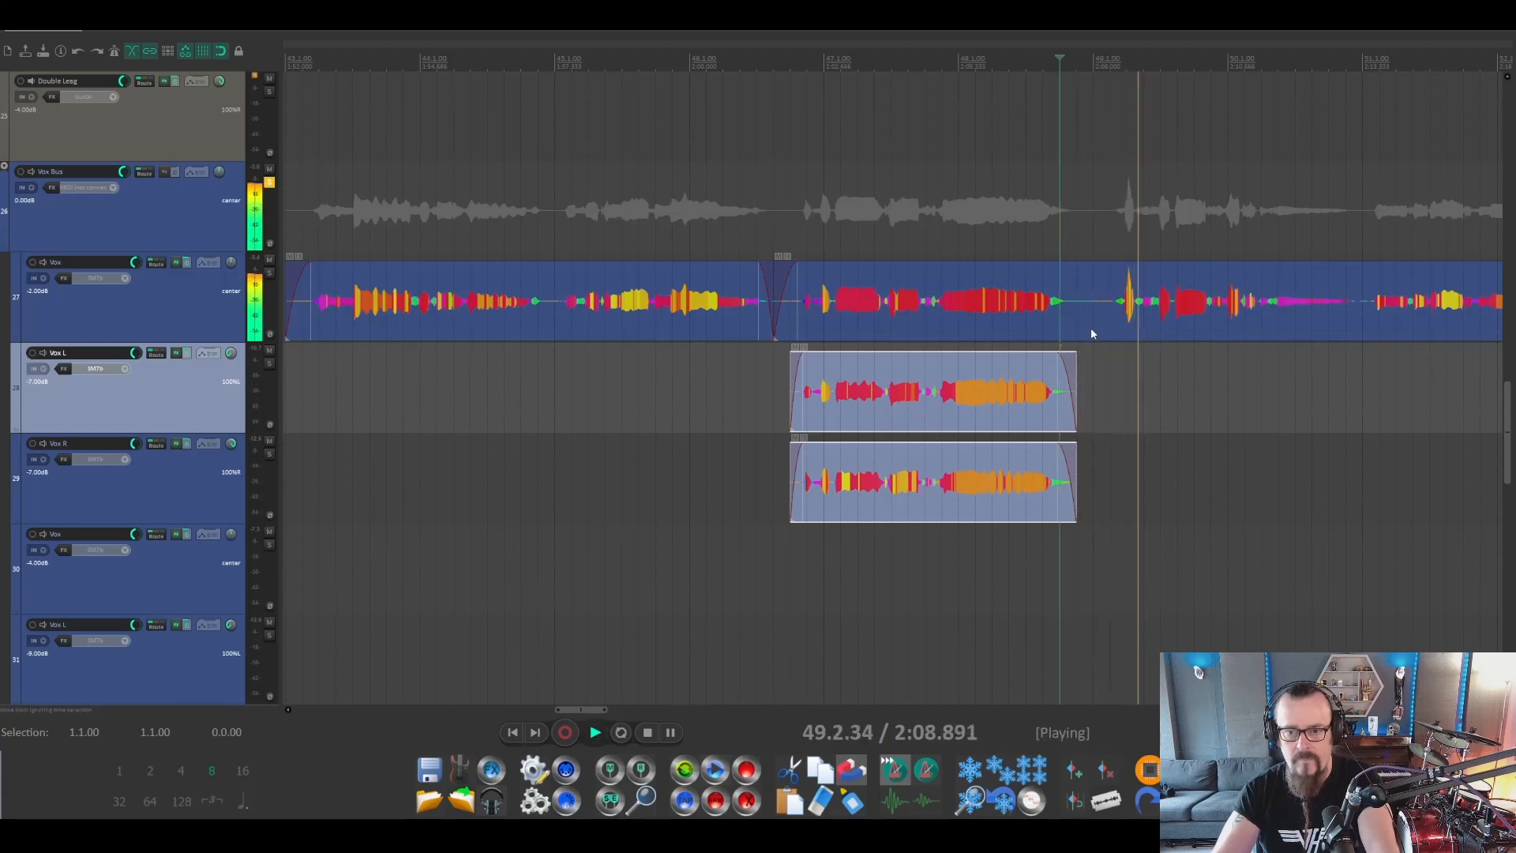
{"action": "key", "text": "space"}
{"action": "key", "text": "space"}
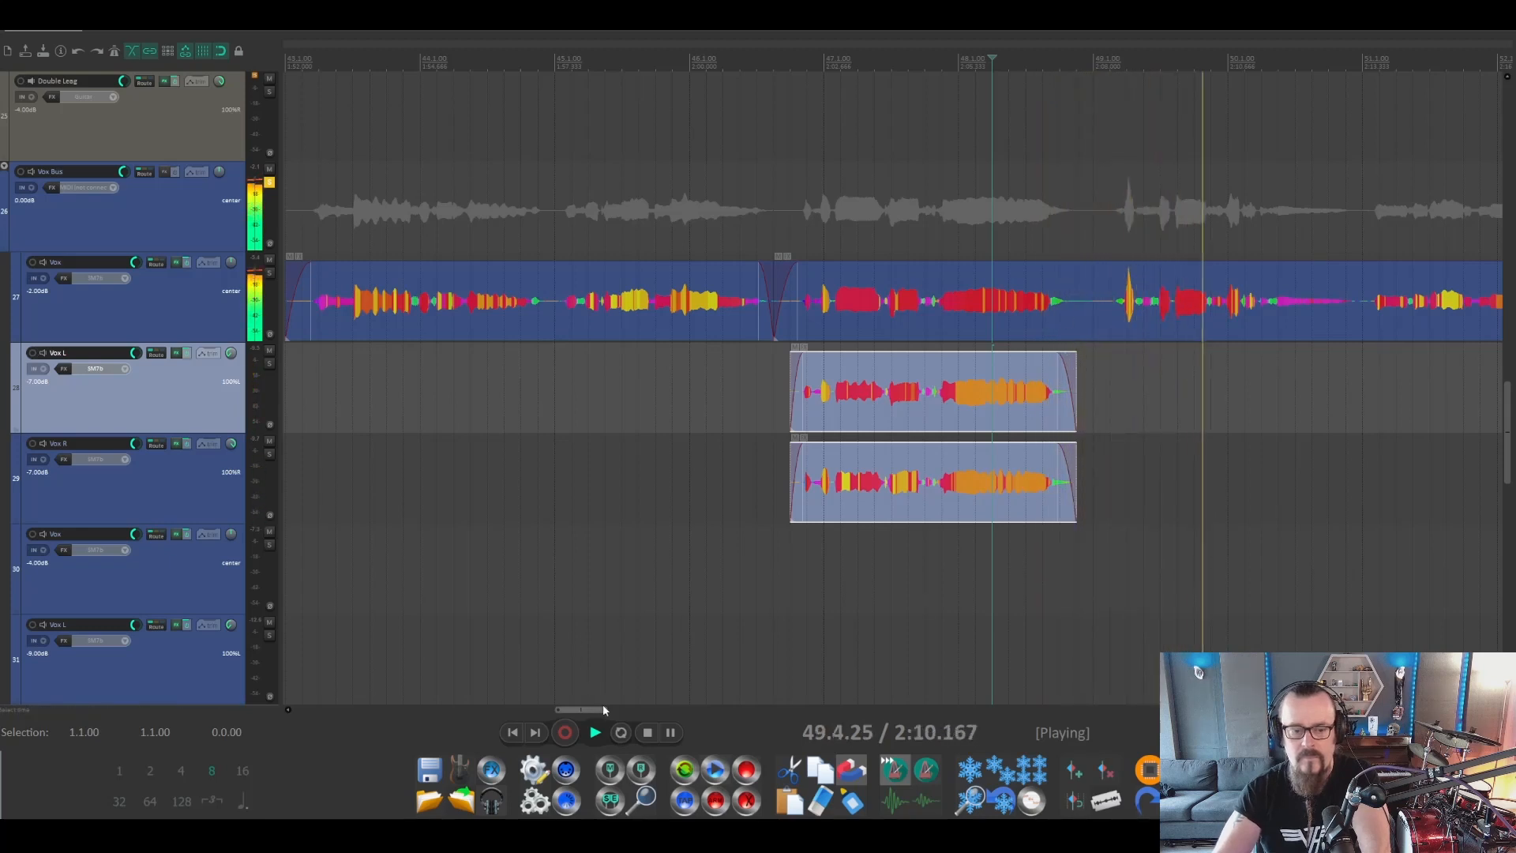
{"action": "left_click_drag", "start_coordinate": [588, 713], "coordinate": [611, 711]}
{"action": "key", "text": "space"}
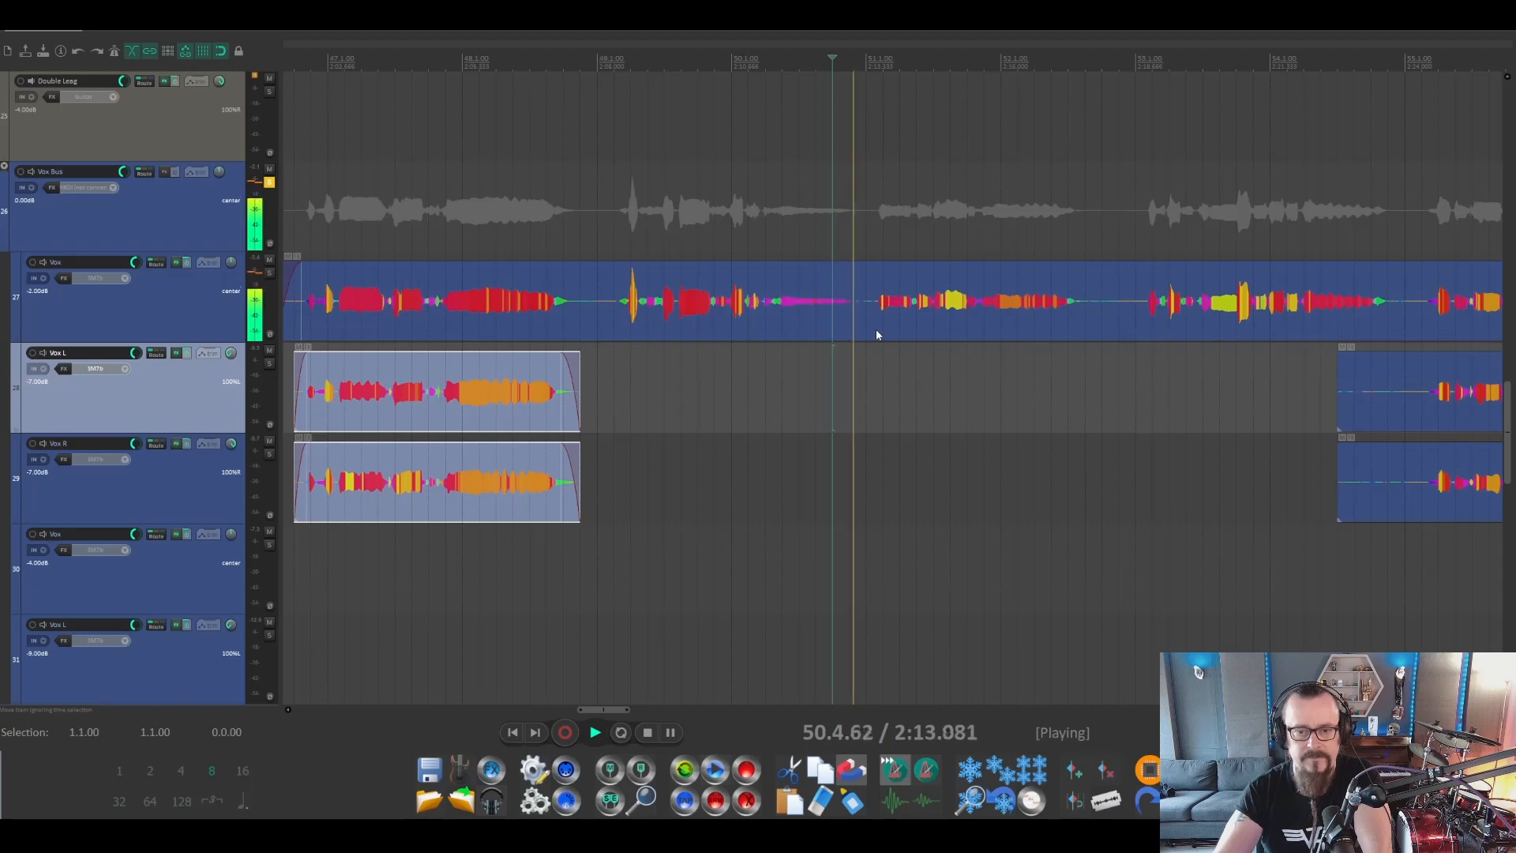
Split the lead Vox item on track 27 at 51.1.00, trim both edges back from the cut with short fades, and audition the gap.
{"action": "key", "text": "space"}
{"action": "scroll", "coordinate": [859, 332], "scroll_direction": "up", "scroll_amount": 4}
{"action": "scroll", "coordinate": [859, 332], "scroll_direction": "up", "scroll_amount": 2}
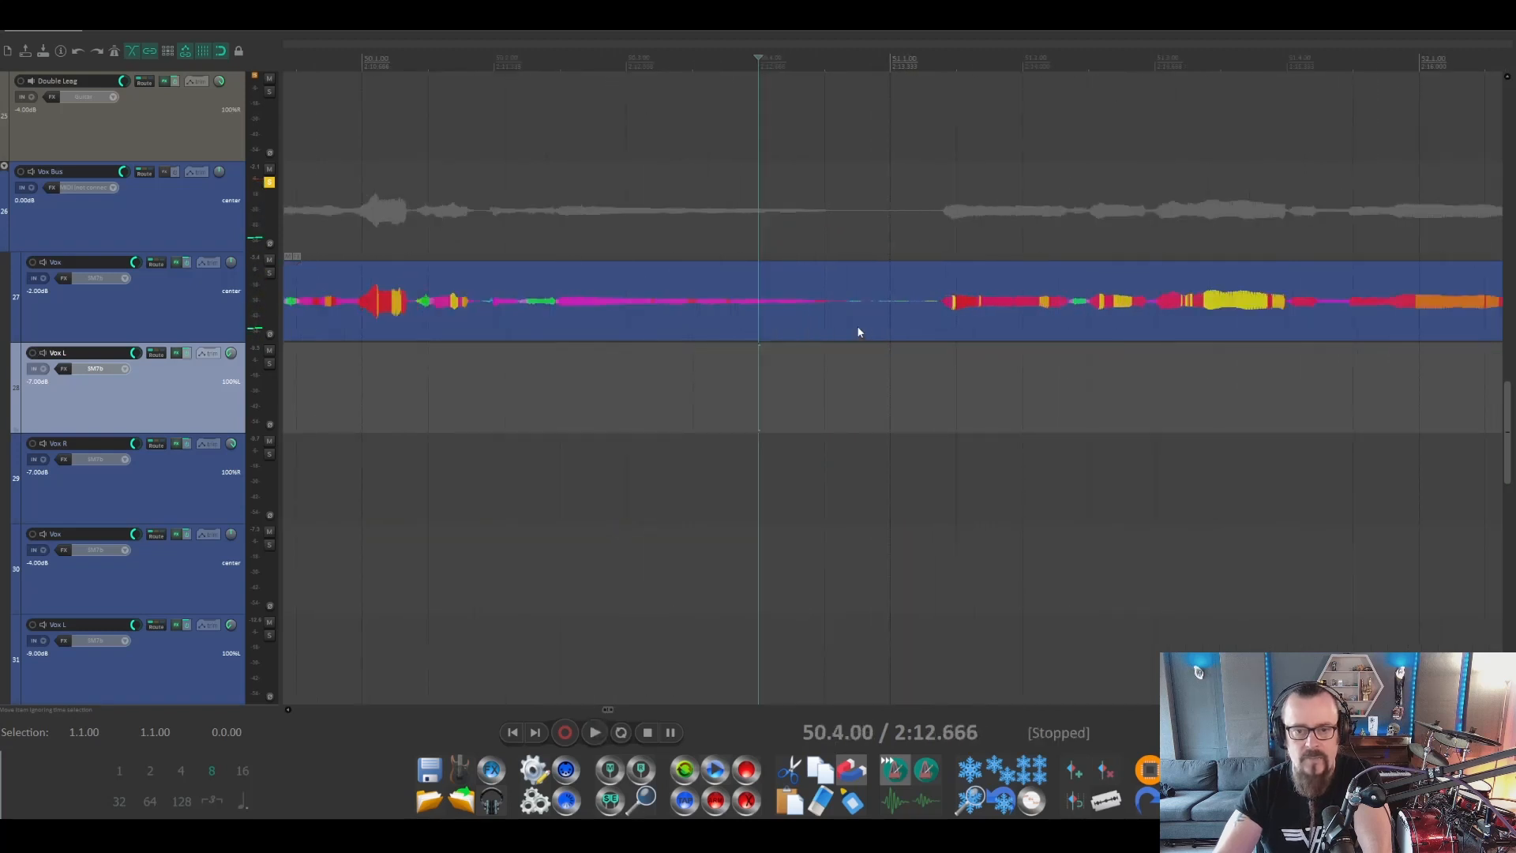
{"action": "left_click", "coordinate": [890, 328]}
{"action": "key", "text": "s"}
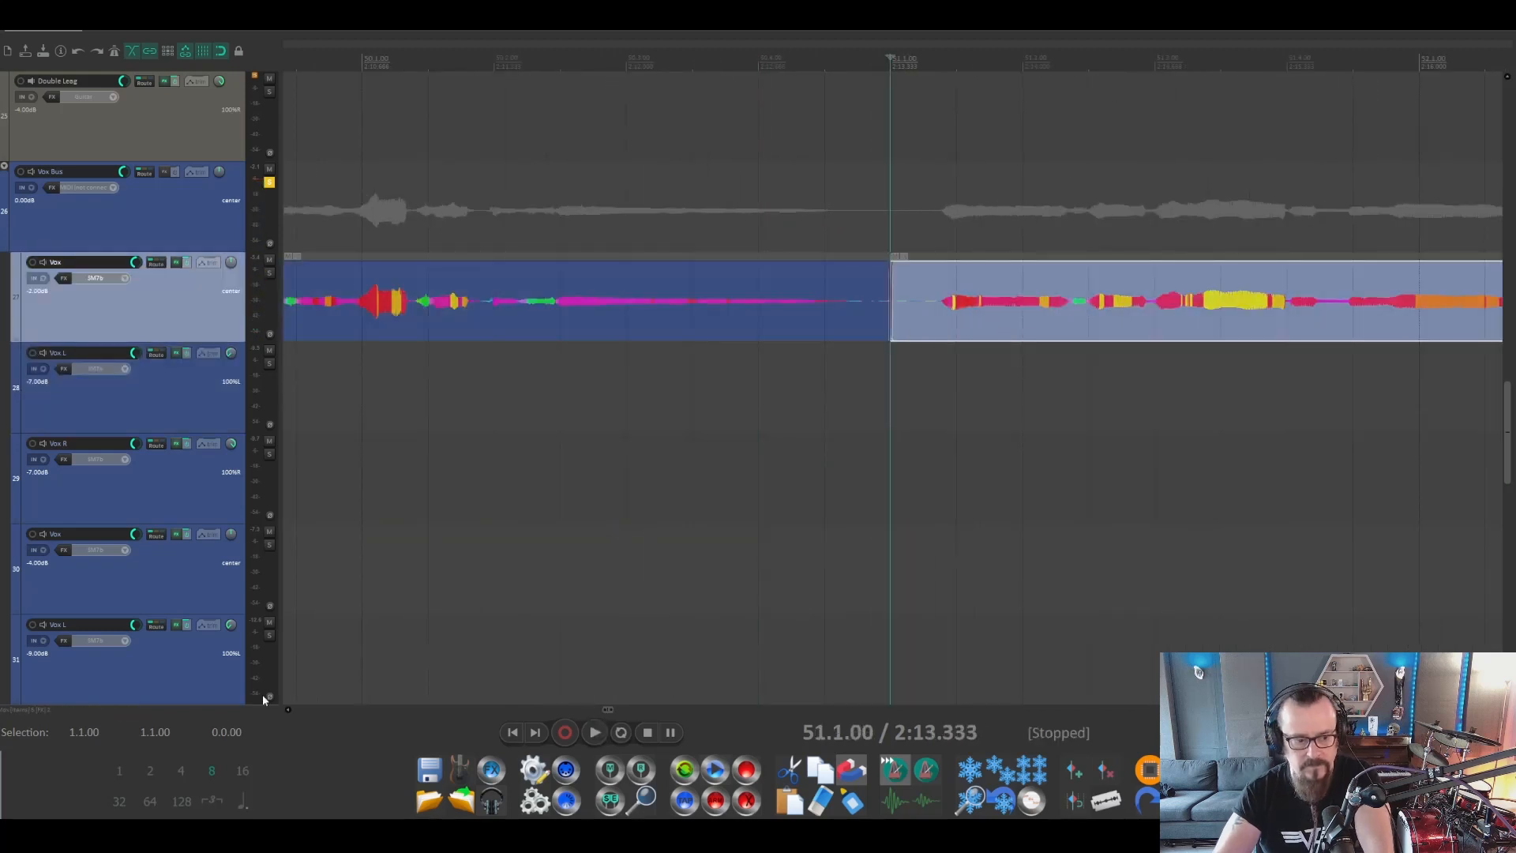
{"action": "left_click_drag", "start_coordinate": [887, 300], "coordinate": [859, 299]}
{"action": "left_click_drag", "start_coordinate": [858, 264], "coordinate": [822, 264]}
{"action": "left_click_drag", "start_coordinate": [892, 264], "coordinate": [907, 264]}
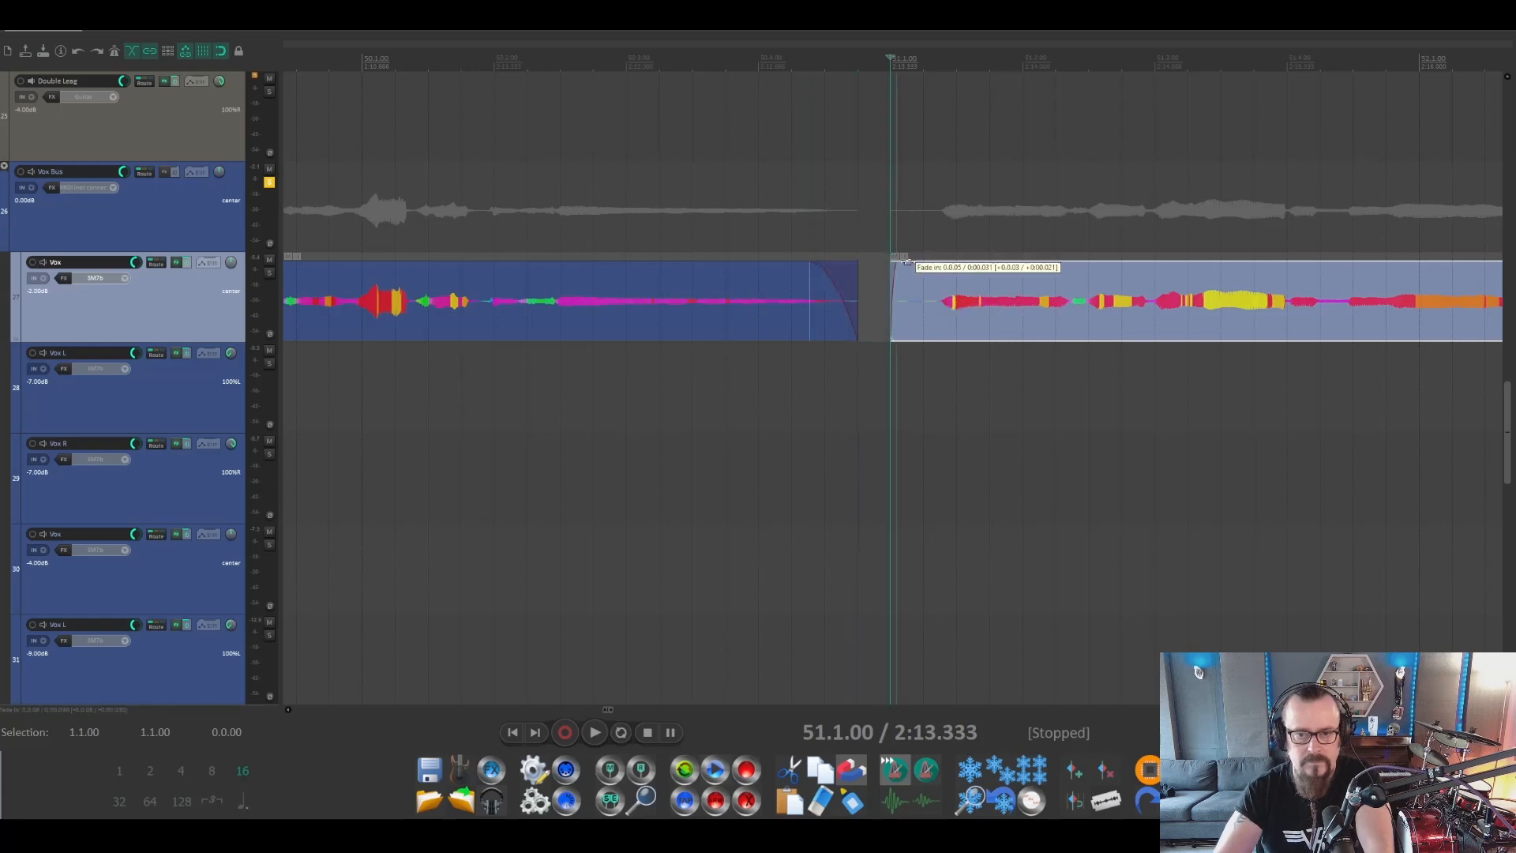
{"action": "left_click_drag", "start_coordinate": [907, 263], "coordinate": [921, 264]}
{"action": "key", "text": "space"}
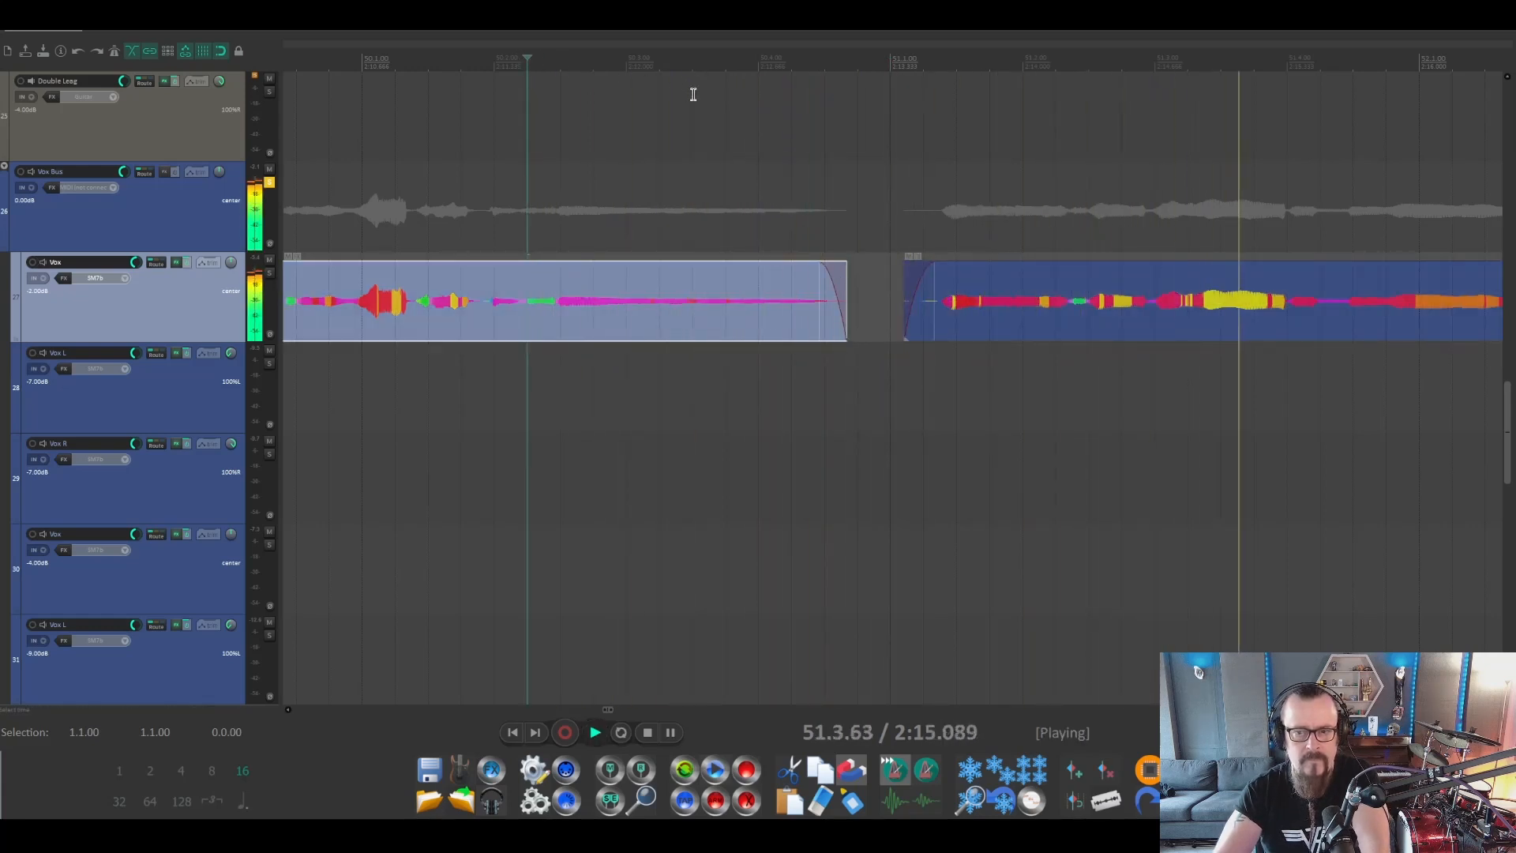
Split the lead Vox item on track 27 at 52.3.50, trim the following item's start to just before bar 53, and audition the transition.
{"action": "scroll", "coordinate": [855, 181], "scroll_direction": "down", "scroll_amount": 2}
{"action": "scroll", "coordinate": [855, 182], "scroll_direction": "down", "scroll_amount": 1}
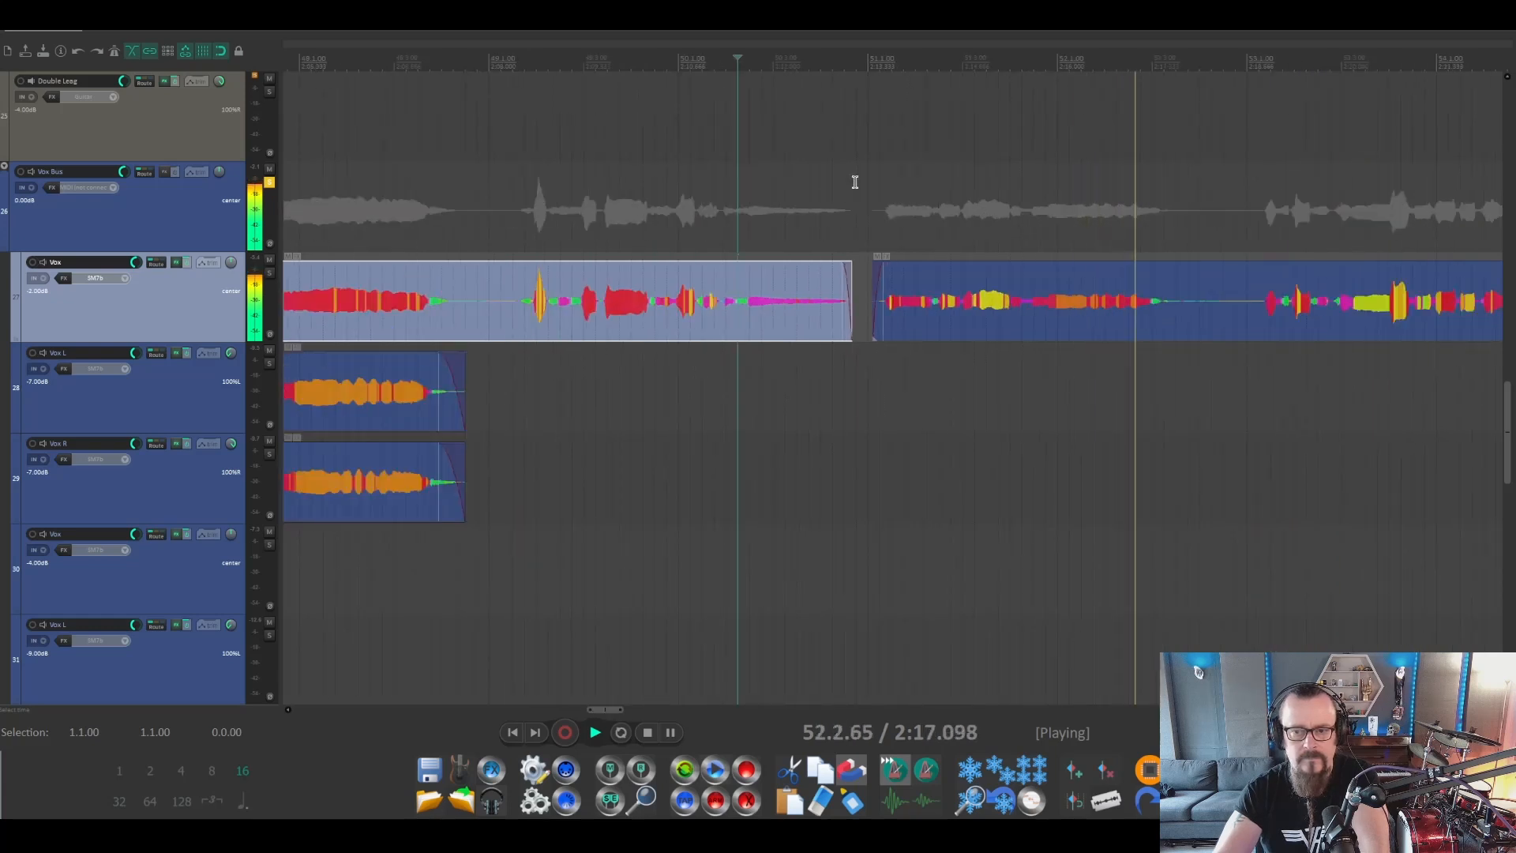
{"action": "key", "text": "space"}
{"action": "left_click", "coordinate": [1177, 316]}
{"action": "key", "text": "s"}
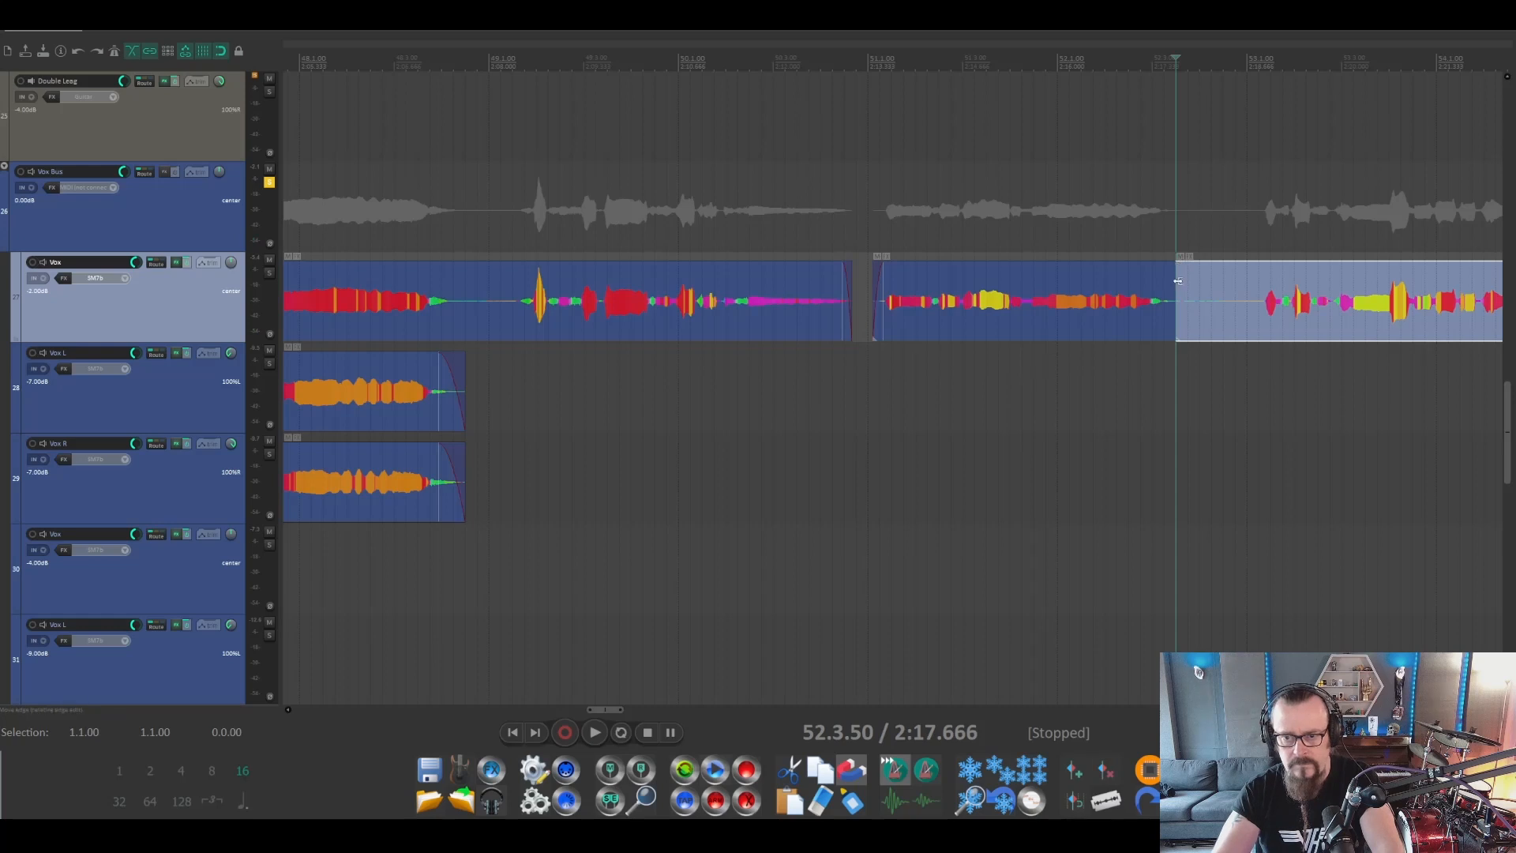
{"action": "left_click_drag", "start_coordinate": [1178, 292], "coordinate": [1266, 264]}
{"action": "left_click", "coordinate": [1130, 146]}
{"action": "key", "text": "space"}
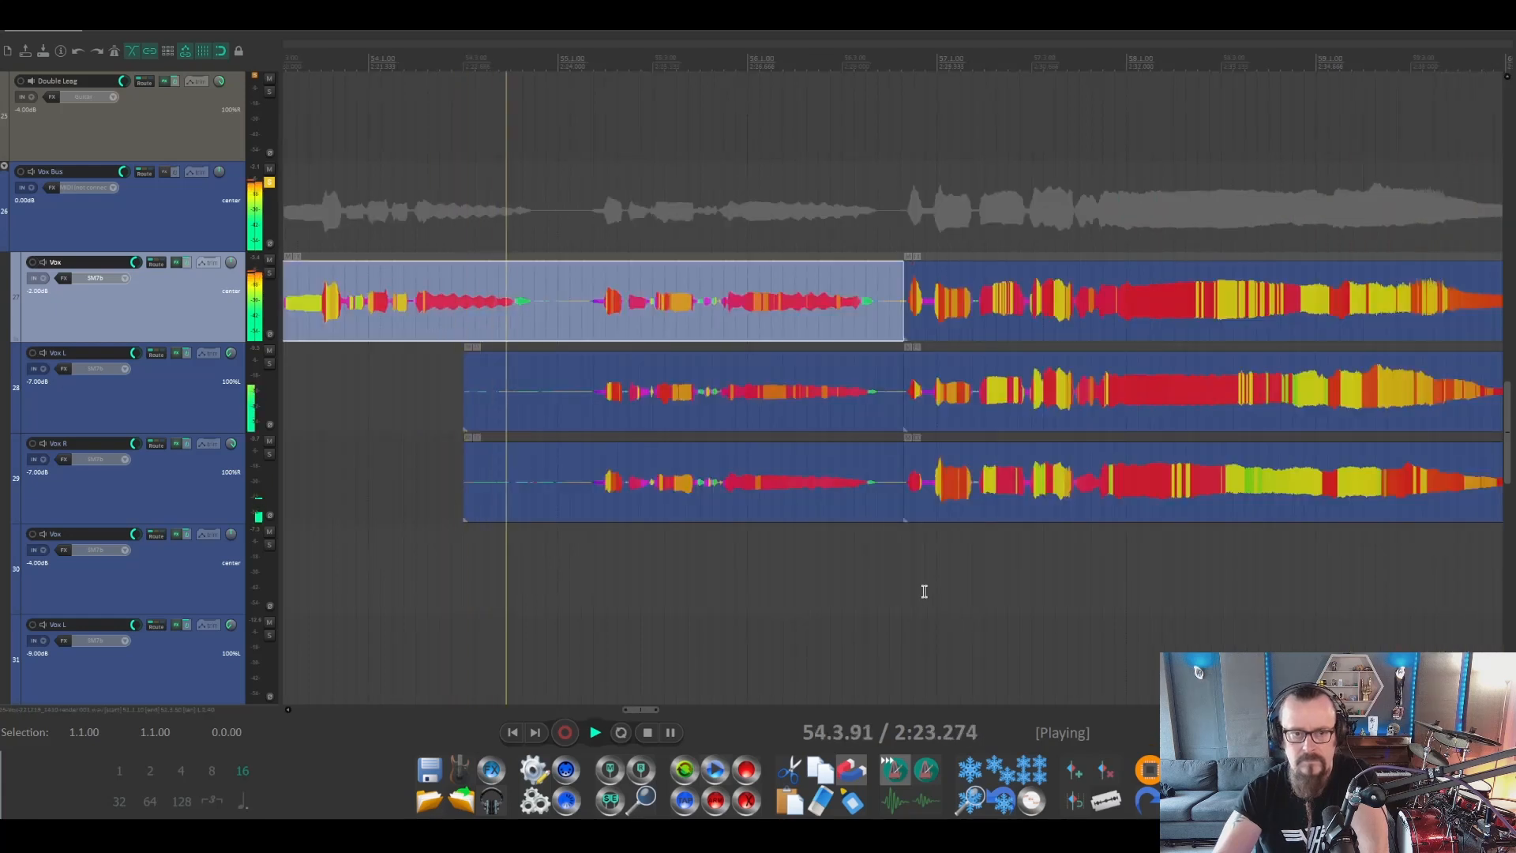
{"action": "key", "text": "space"}
Trim the starts of the Vox L and Vox R items on tracks 28 and 29 to just after bar 55, with short fade-ins, and audition them.
{"action": "left_click", "coordinate": [466, 394]}
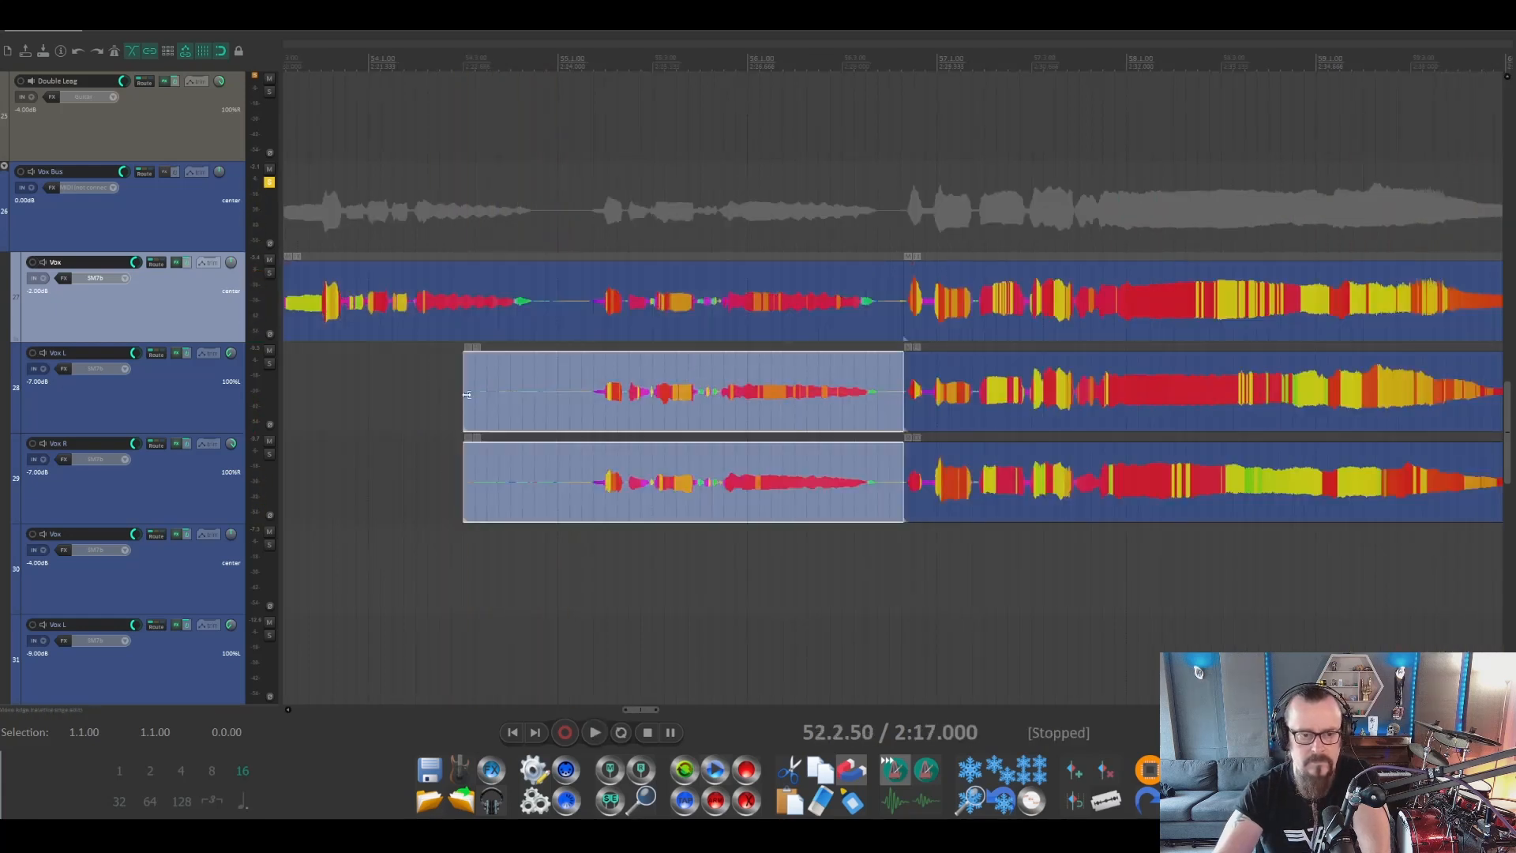
{"action": "left_click_drag", "start_coordinate": [466, 394], "coordinate": [576, 374]}
{"action": "left_click_drag", "start_coordinate": [573, 354], "coordinate": [593, 354]}
{"action": "left_click", "coordinate": [483, 69]}
{"action": "key", "text": "space"}
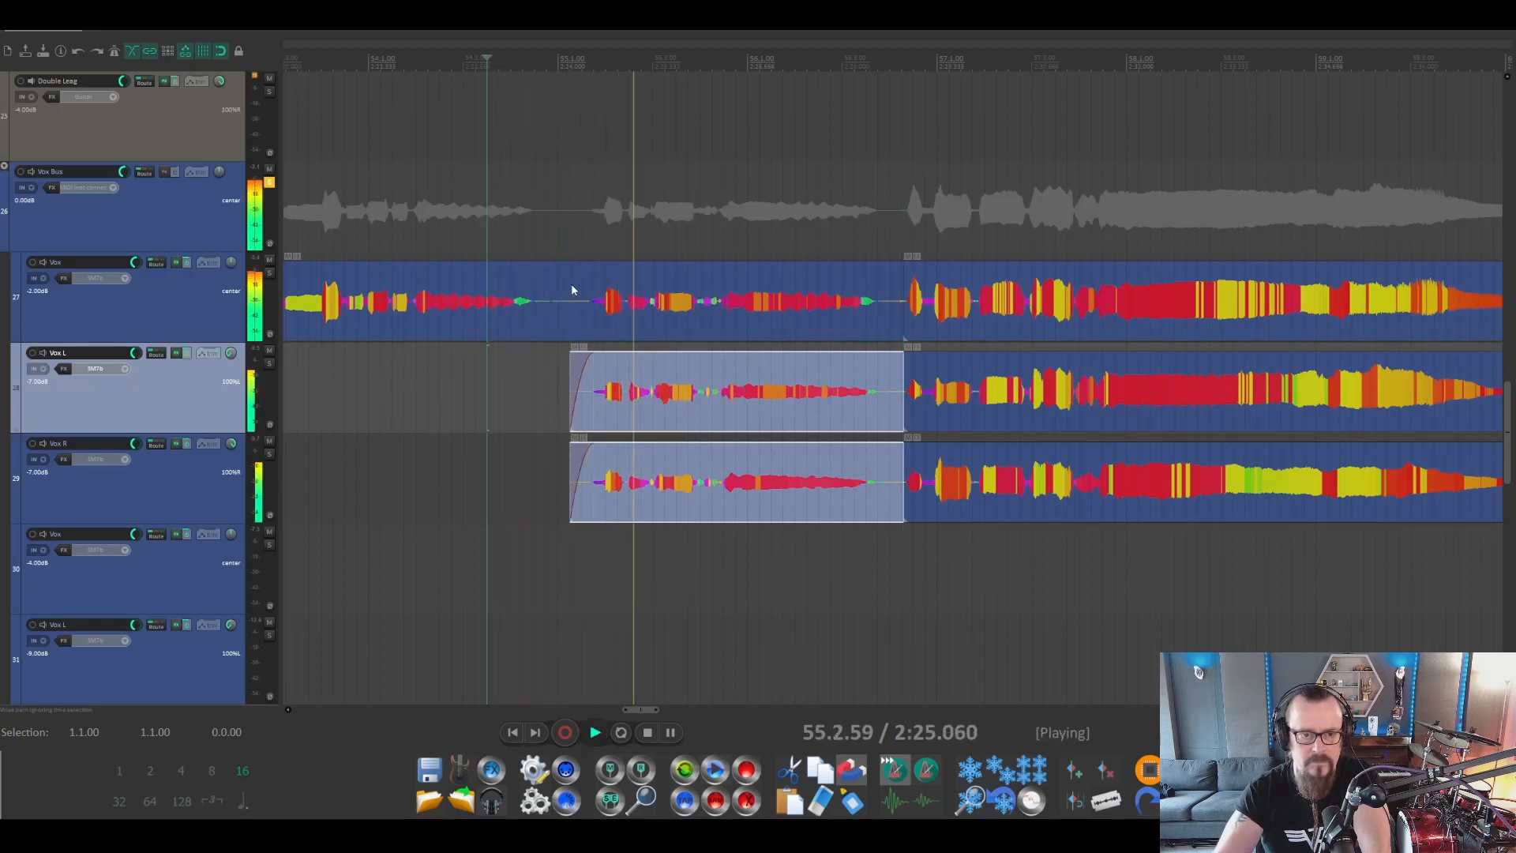
{"action": "key", "text": "space"}
Split the lead Vox item on track 27 at 55.1.00, trim both edges away from the cut with short fades, and audition the gap.
{"action": "left_click", "coordinate": [557, 325]}
{"action": "key", "text": "s"}
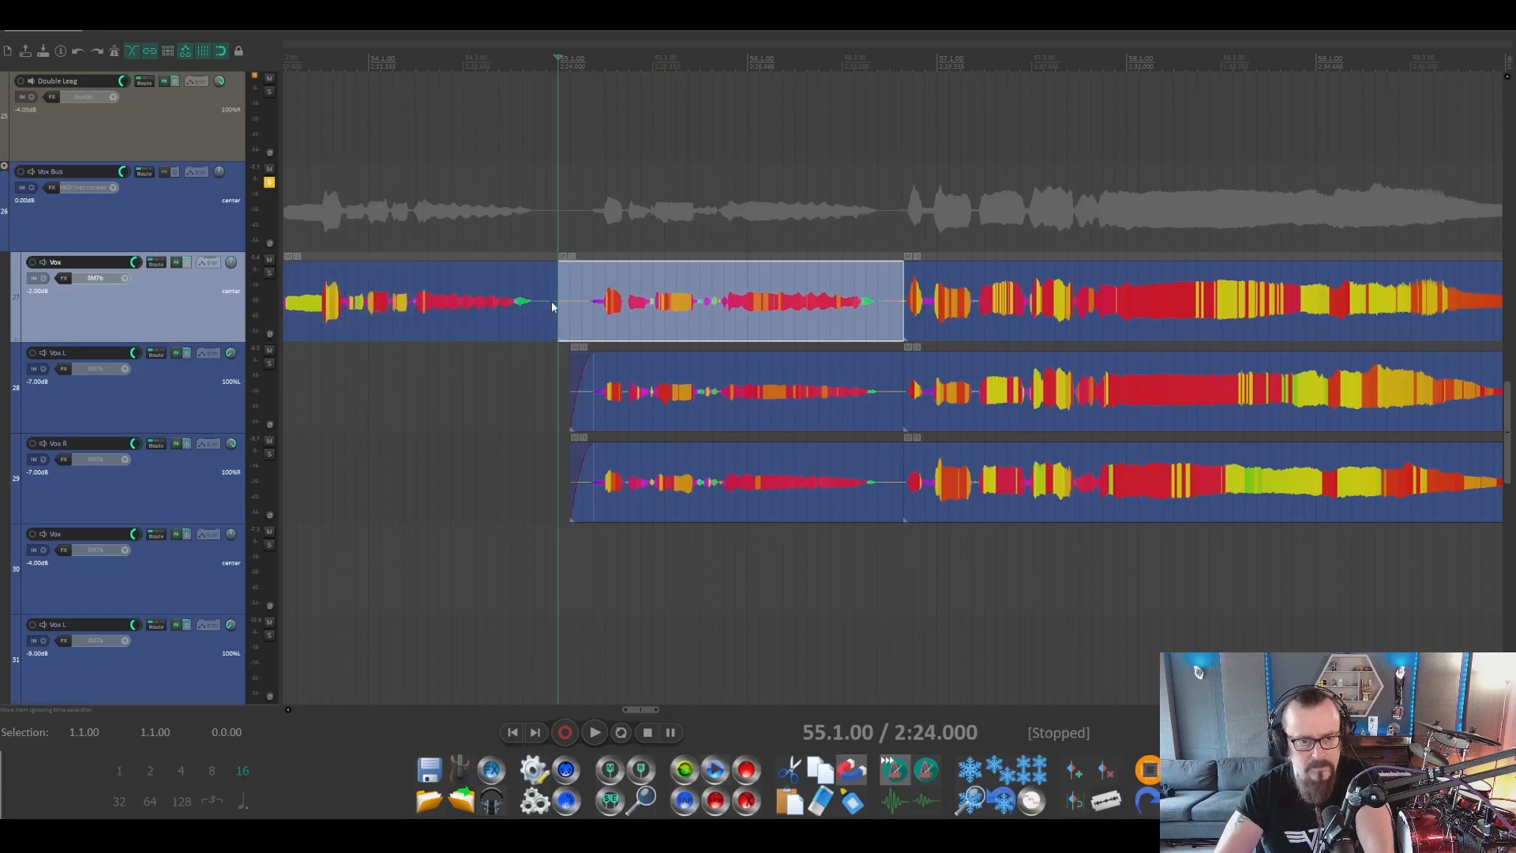
{"action": "left_click_drag", "start_coordinate": [556, 303], "coordinate": [546, 300]}
{"action": "left_click_drag", "start_coordinate": [545, 263], "coordinate": [516, 261]}
{"action": "left_click_drag", "start_coordinate": [560, 290], "coordinate": [573, 288]}
{"action": "left_click_drag", "start_coordinate": [572, 263], "coordinate": [598, 261]}
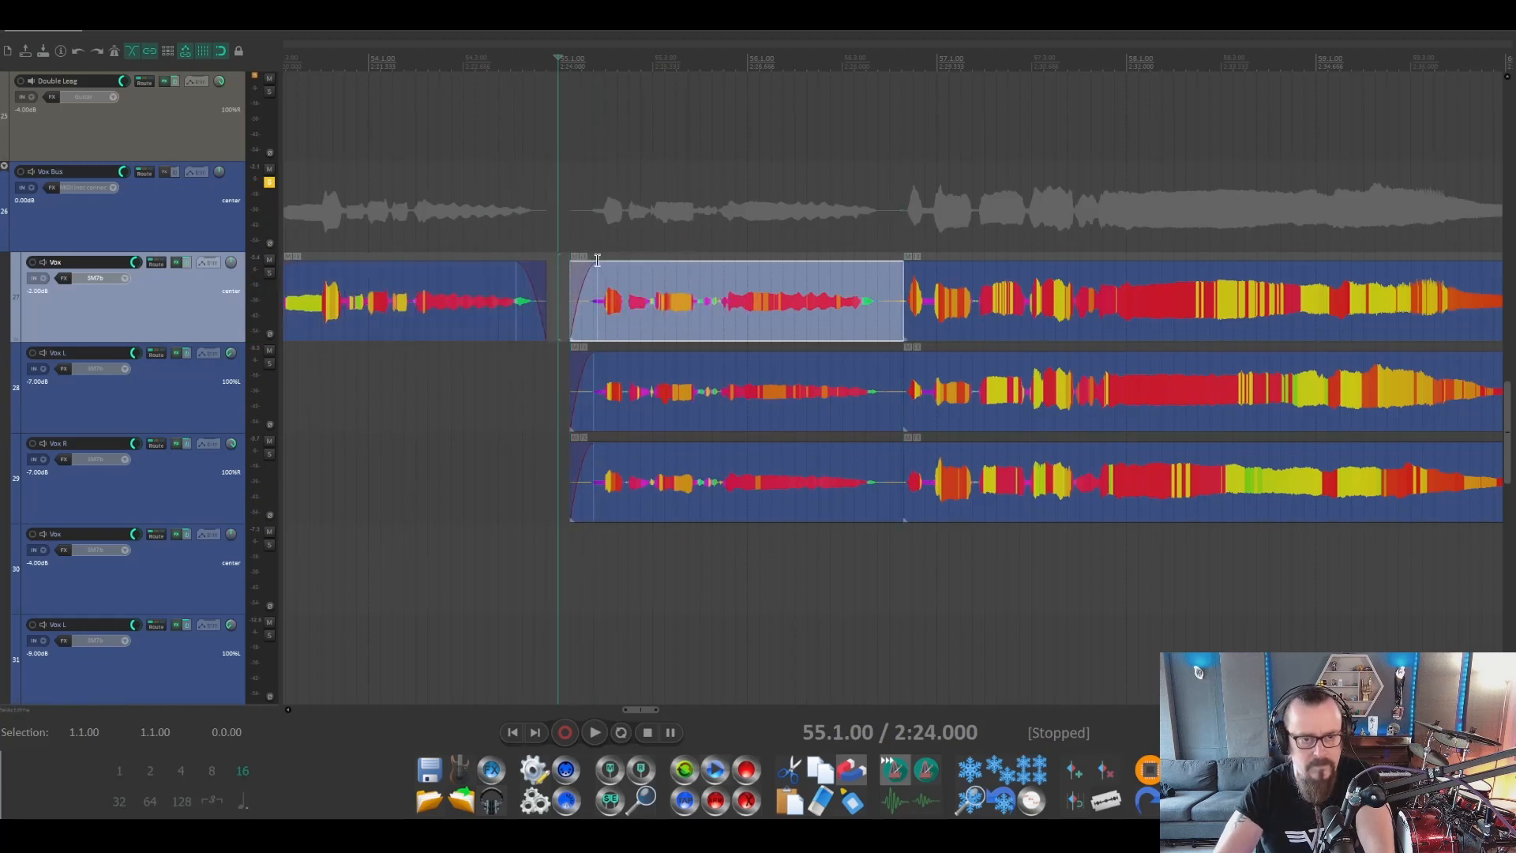
{"action": "left_click", "coordinate": [464, 62]}
{"action": "key", "text": "space"}
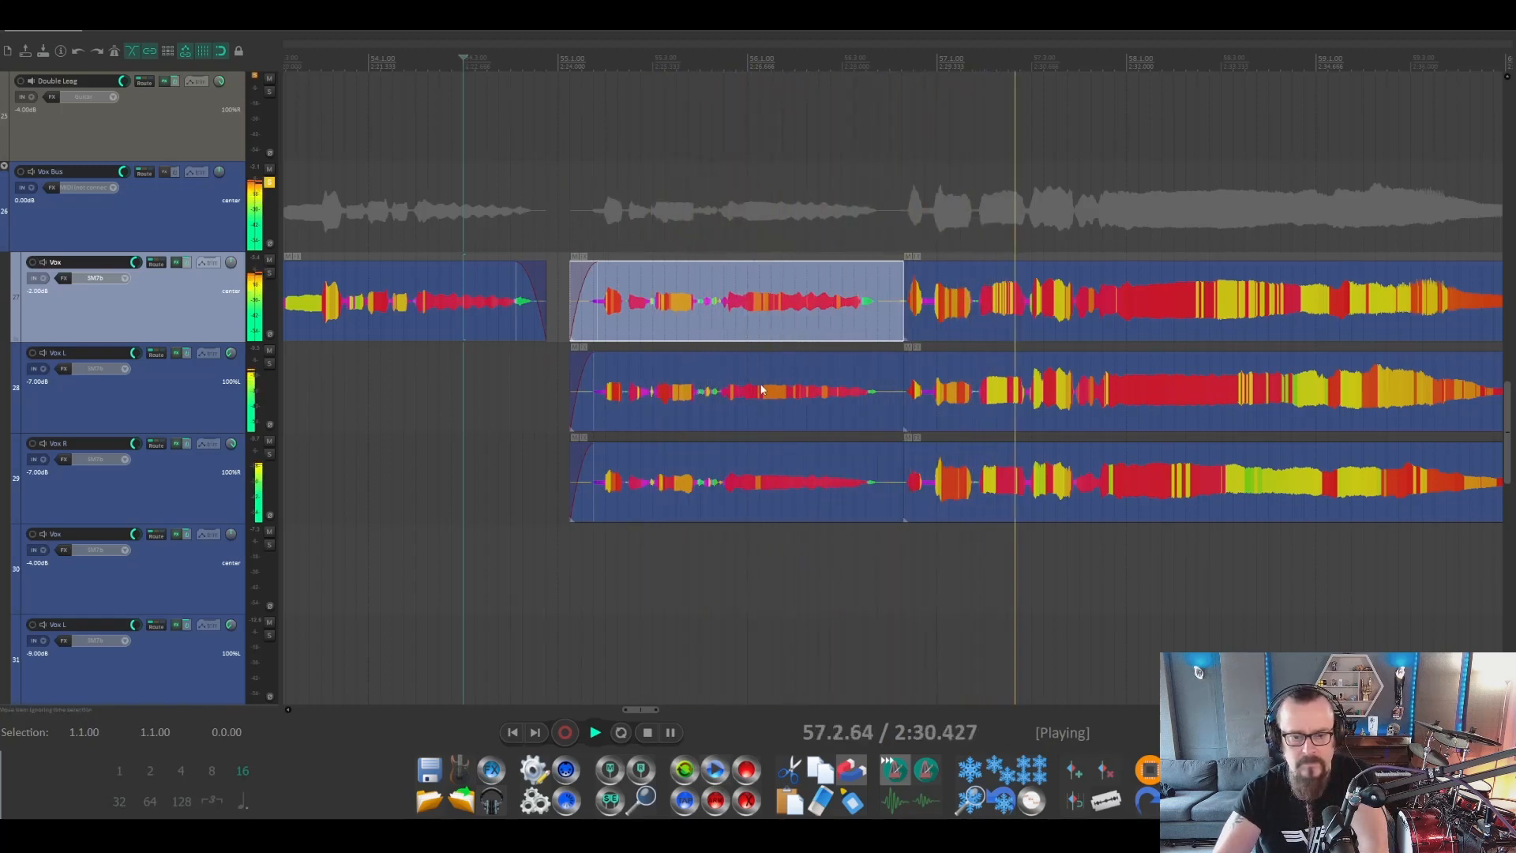
Split the final long-note items on tracks 27 to 29 at about bar 61 and delete their silent tails.
{"action": "scroll", "coordinate": [807, 398], "scroll_direction": "down", "scroll_amount": 3}
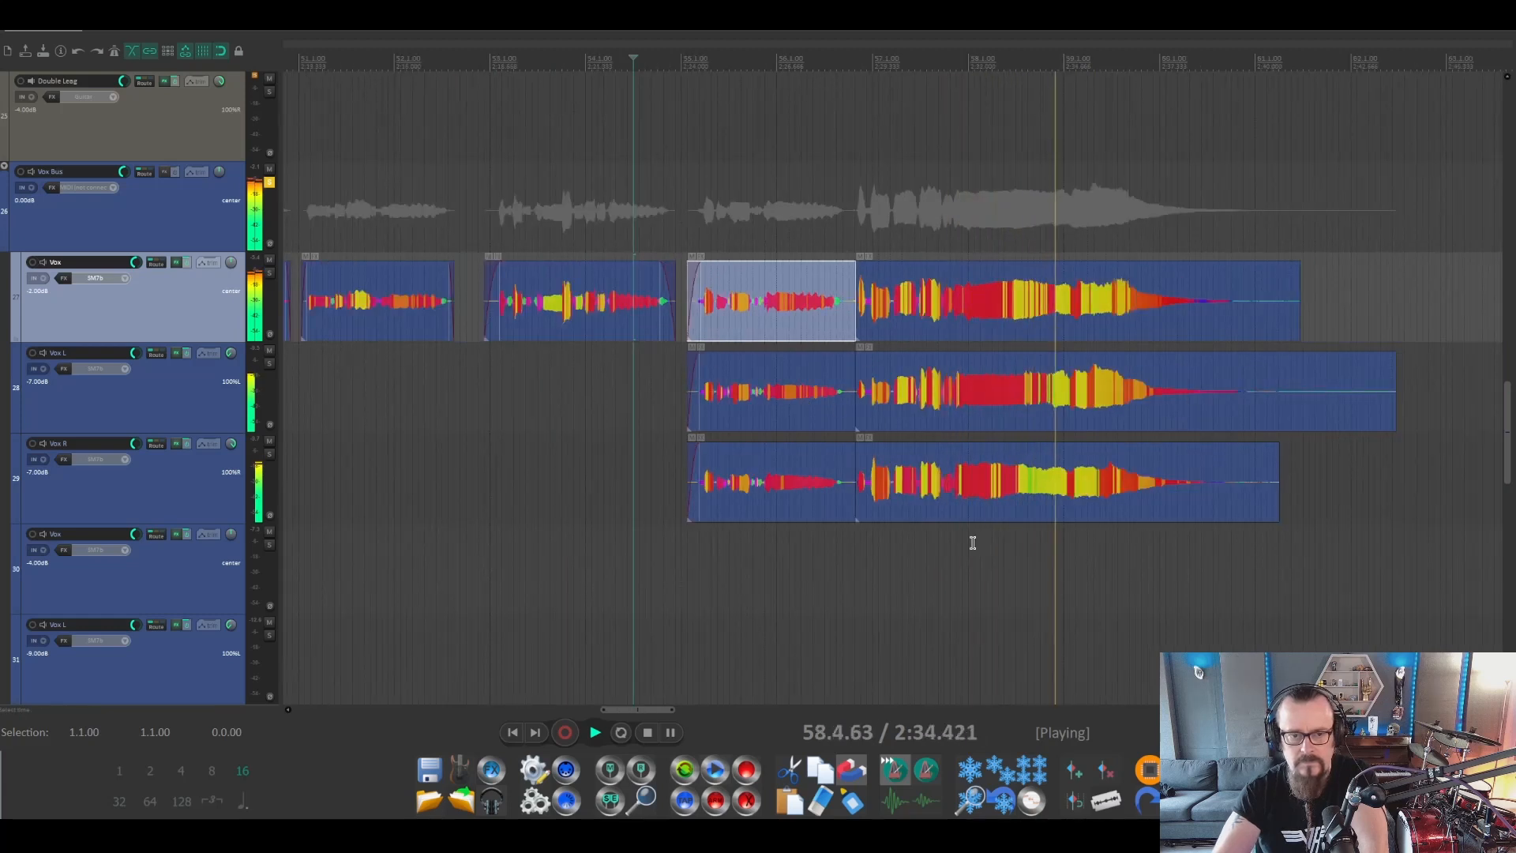
{"action": "left_click_drag", "start_coordinate": [652, 710], "coordinate": [684, 714]}
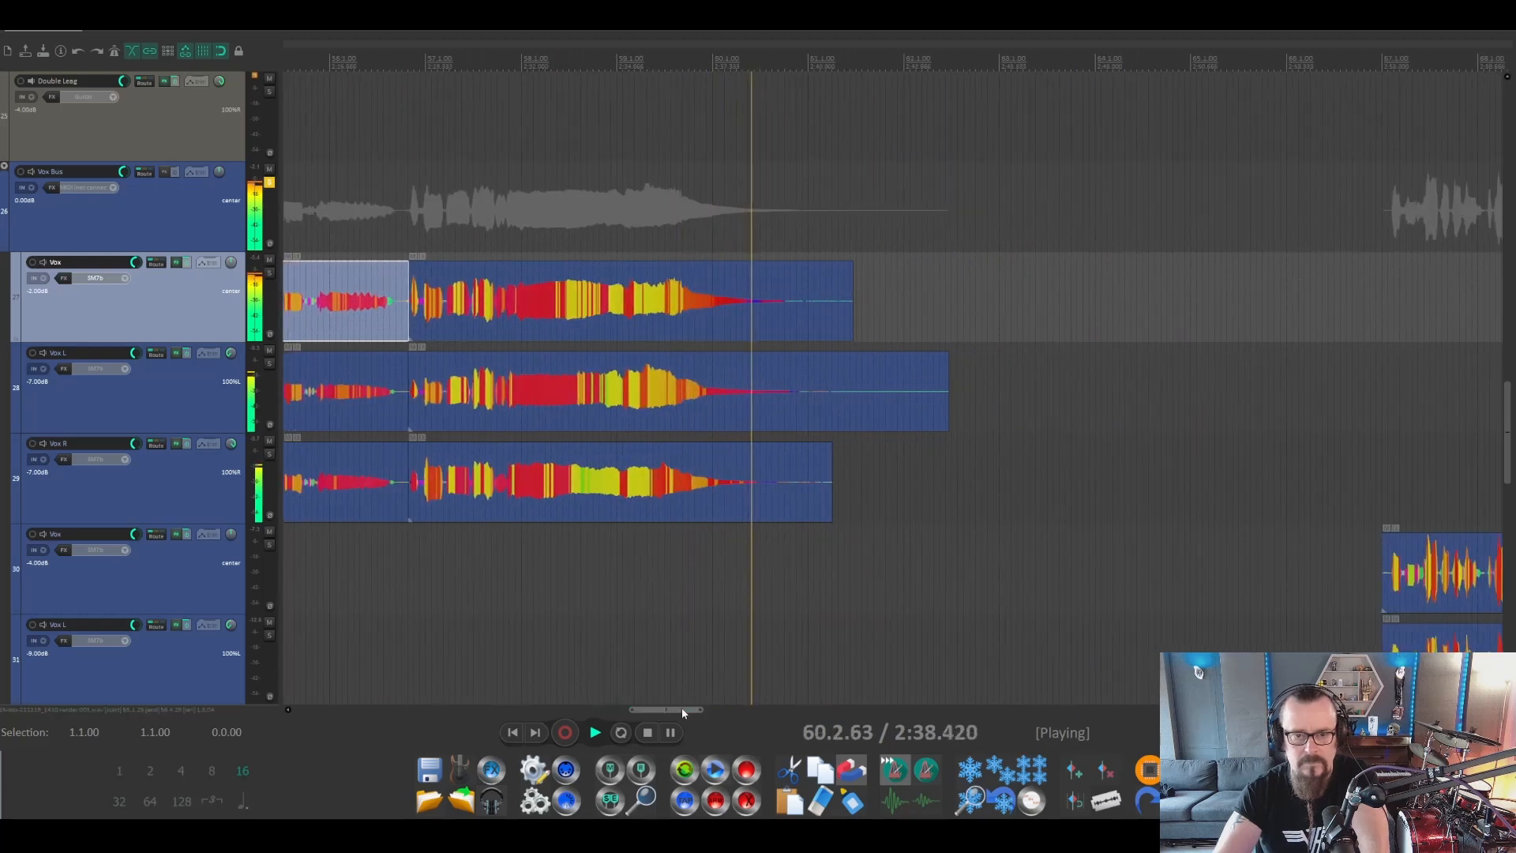
{"action": "key", "text": "space"}
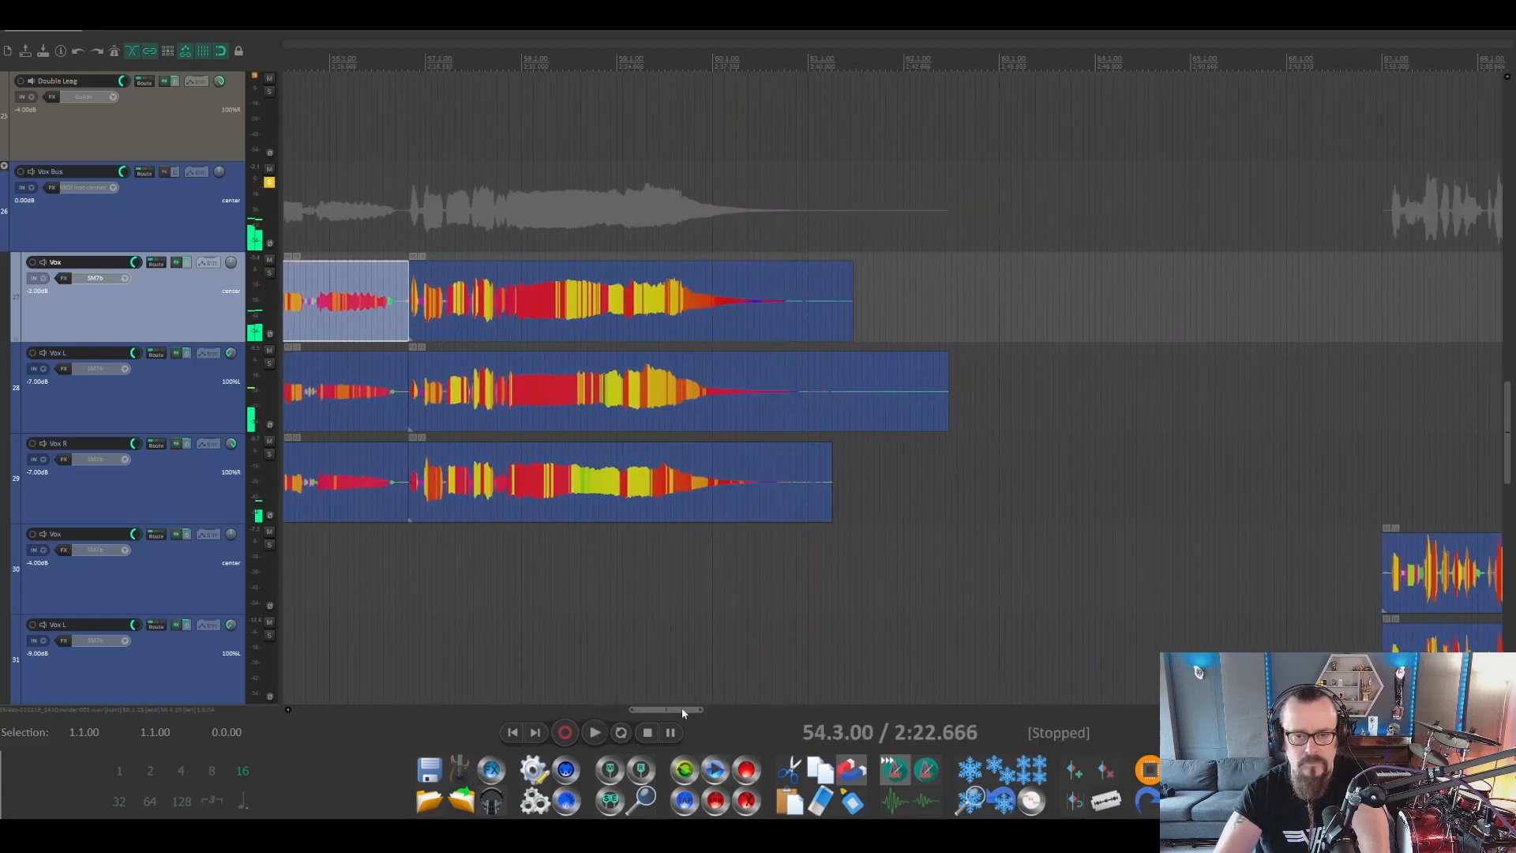
{"action": "left_click", "coordinate": [819, 58]}
{"action": "left_click_drag", "start_coordinate": [801, 215], "coordinate": [927, 534]}
{"action": "key", "text": "s"}
{"action": "key", "text": "Delete"}
{"action": "left_click", "coordinate": [803, 358]}
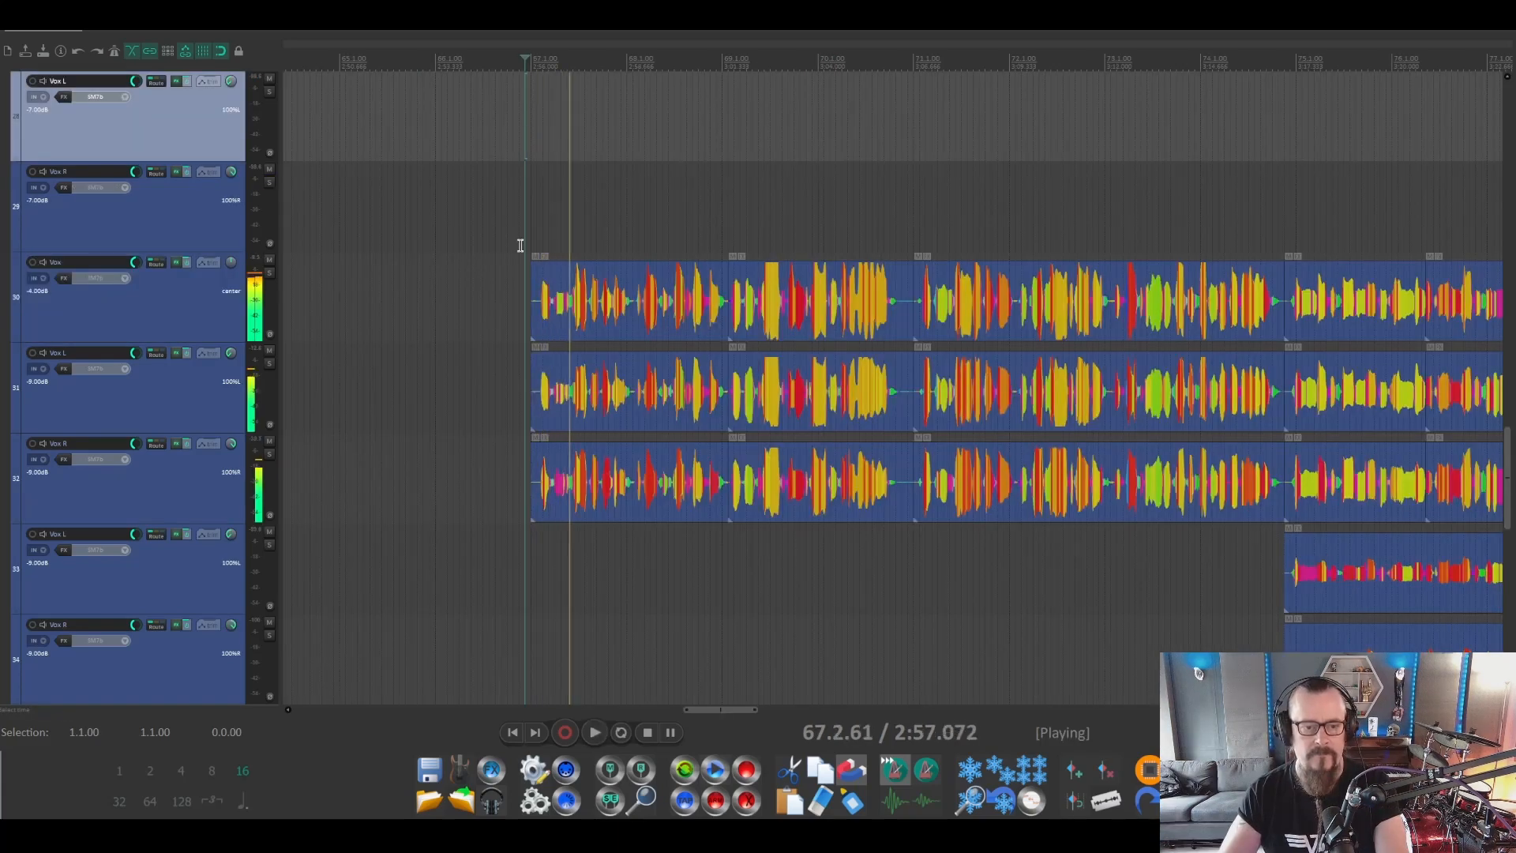
Add a short fade-in to the first Vox, Vox L and Vox R items on tracks 30 to 32 at bar 67, and audition them.
{"action": "key", "text": "space"}
{"action": "scroll", "coordinate": [518, 244], "scroll_direction": "up", "scroll_amount": 5}
{"action": "key", "text": "ctrl+a"}
{"action": "left_click_drag", "start_coordinate": [576, 263], "coordinate": [630, 265]}
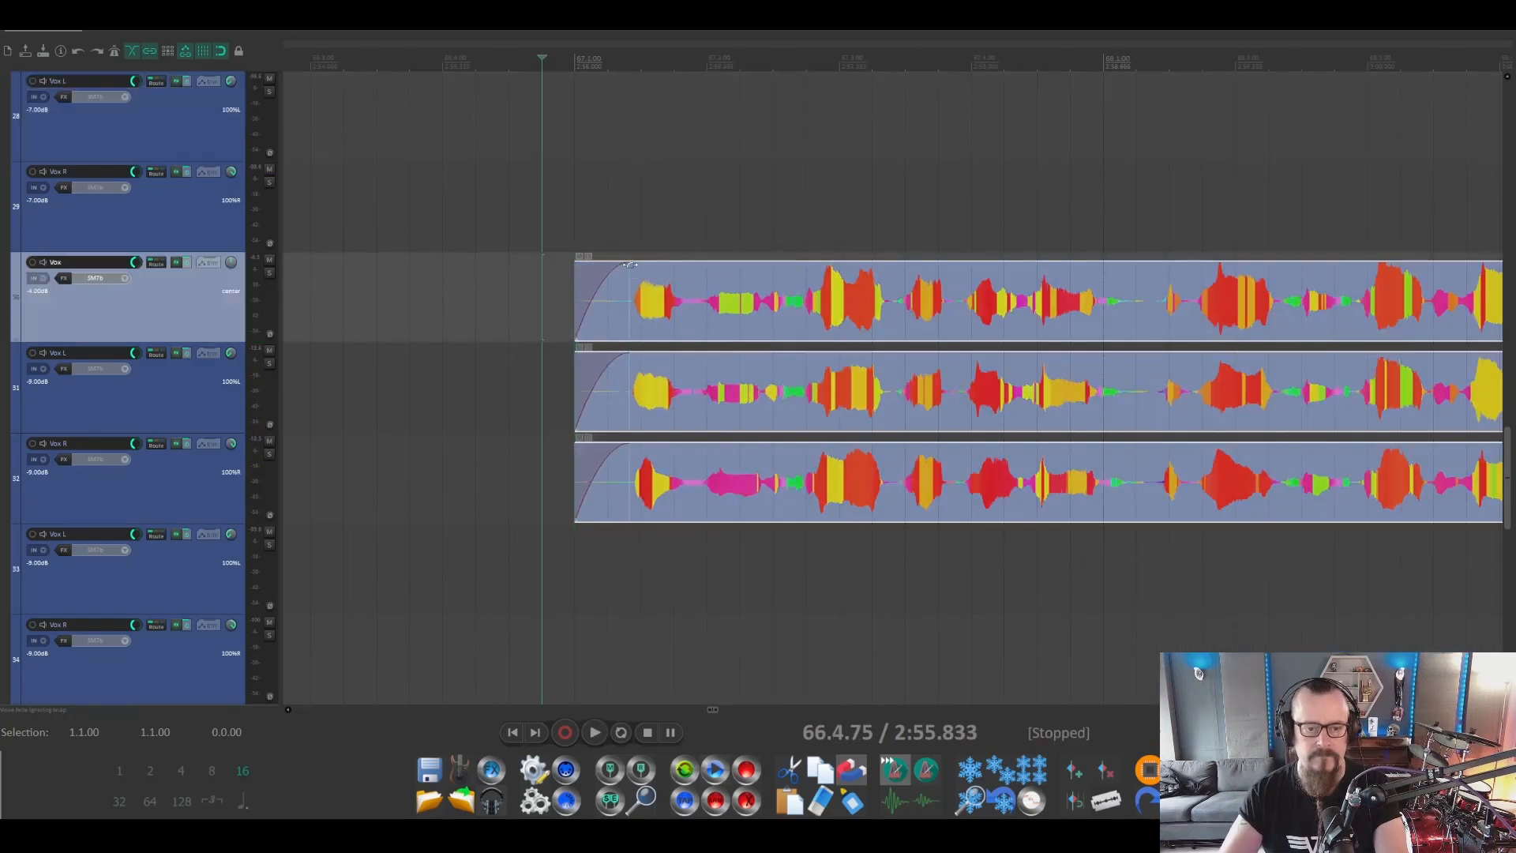
{"action": "key", "text": "space"}
{"action": "scroll", "coordinate": [630, 264], "scroll_direction": "down", "scroll_amount": 3}
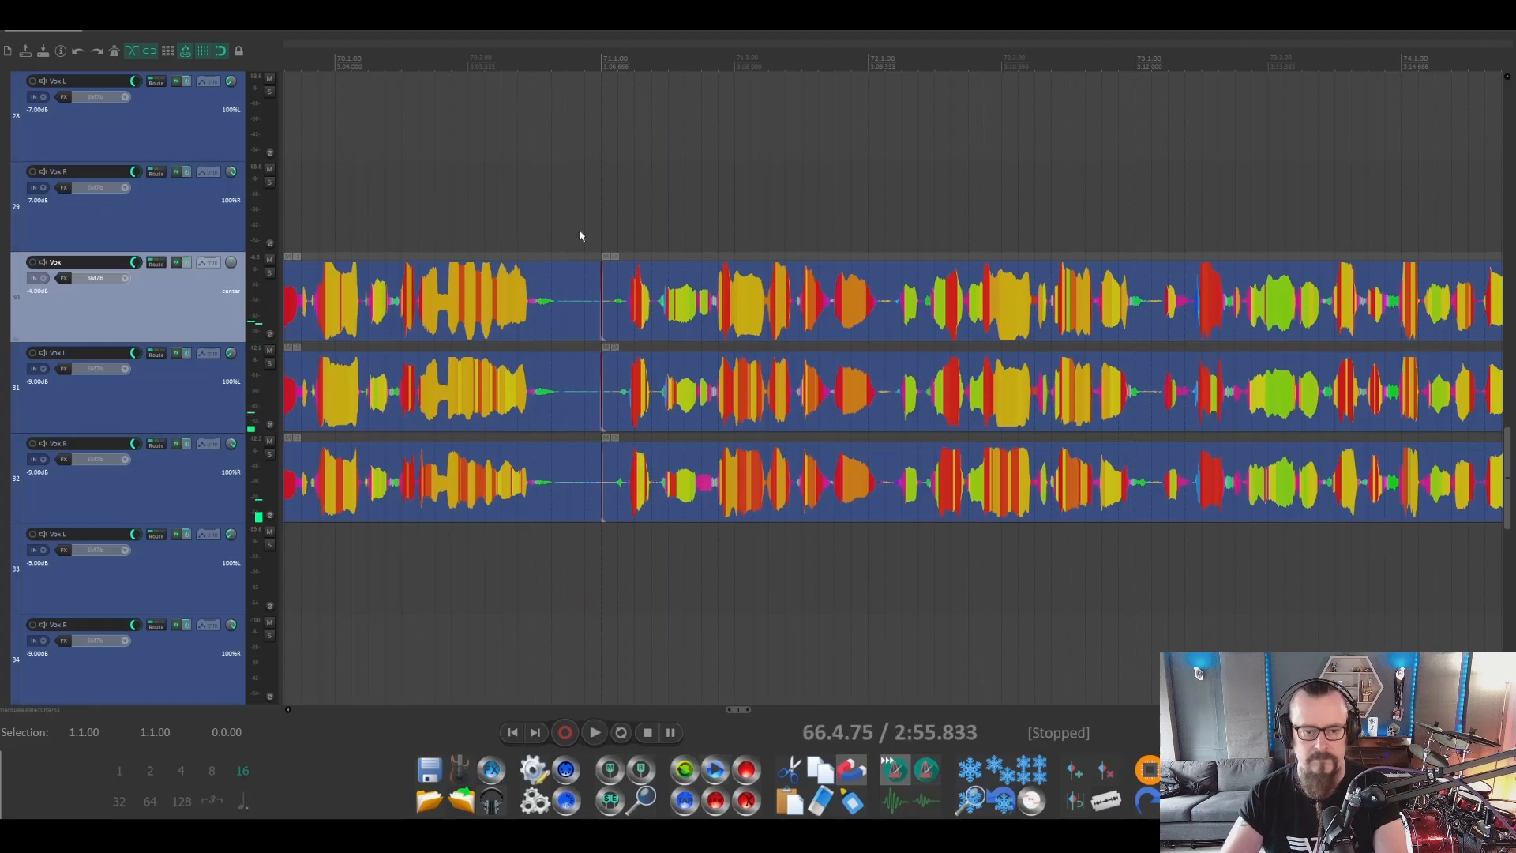
Trim the ends of the items on tracks 30 to 32 to just before bar 71, add short fade-outs, and audition the following phrases.
{"action": "left_click_drag", "start_coordinate": [580, 231], "coordinate": [568, 487]}
{"action": "left_click_drag", "start_coordinate": [567, 264], "coordinate": [544, 265]}
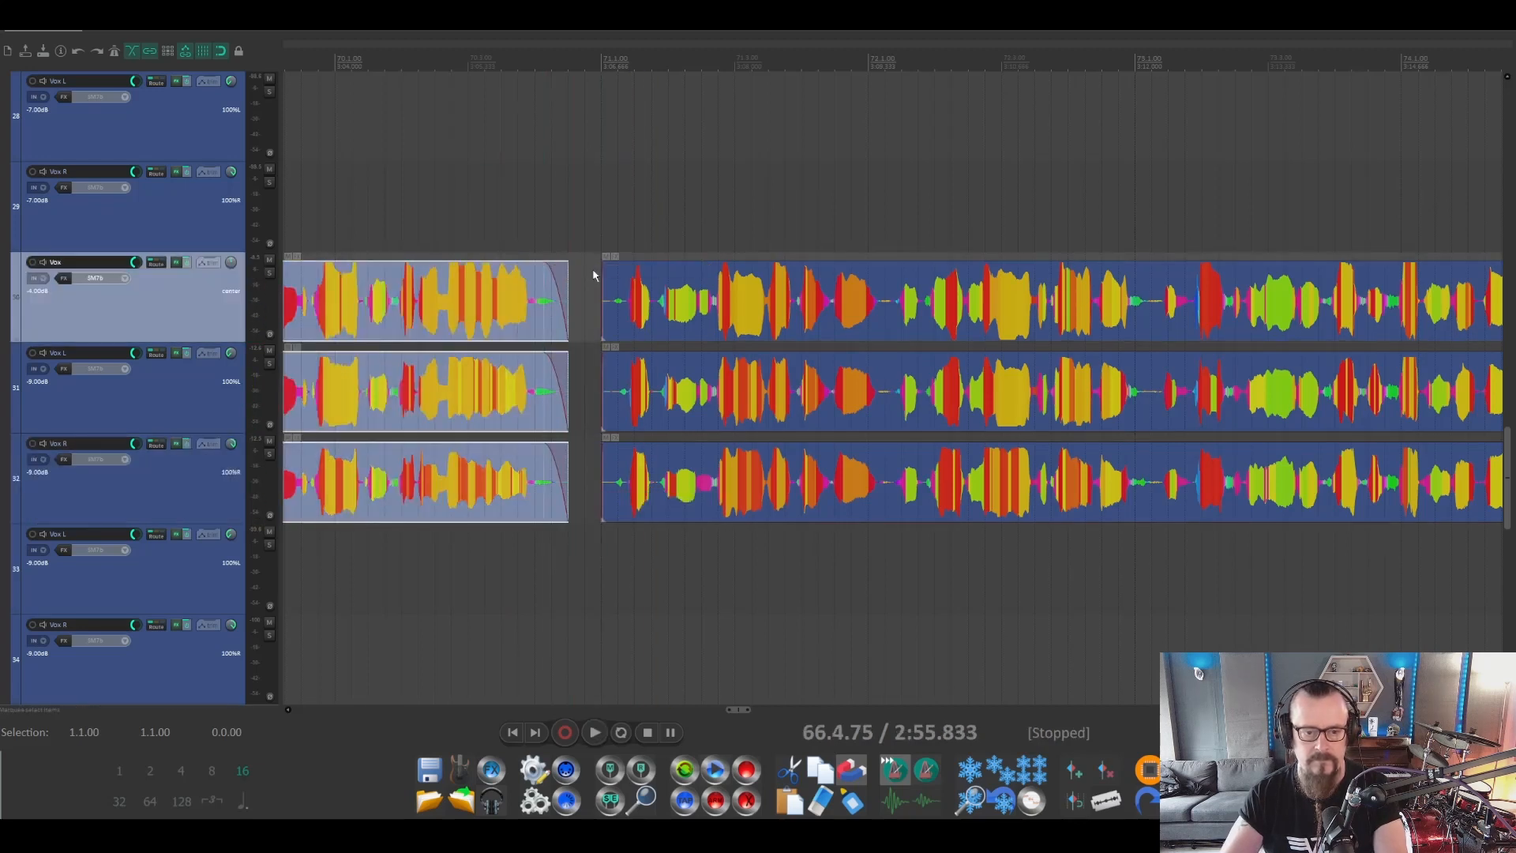
{"action": "left_click", "coordinate": [598, 266]}
{"action": "left_click", "coordinate": [499, 96]}
{"action": "key", "text": "space"}
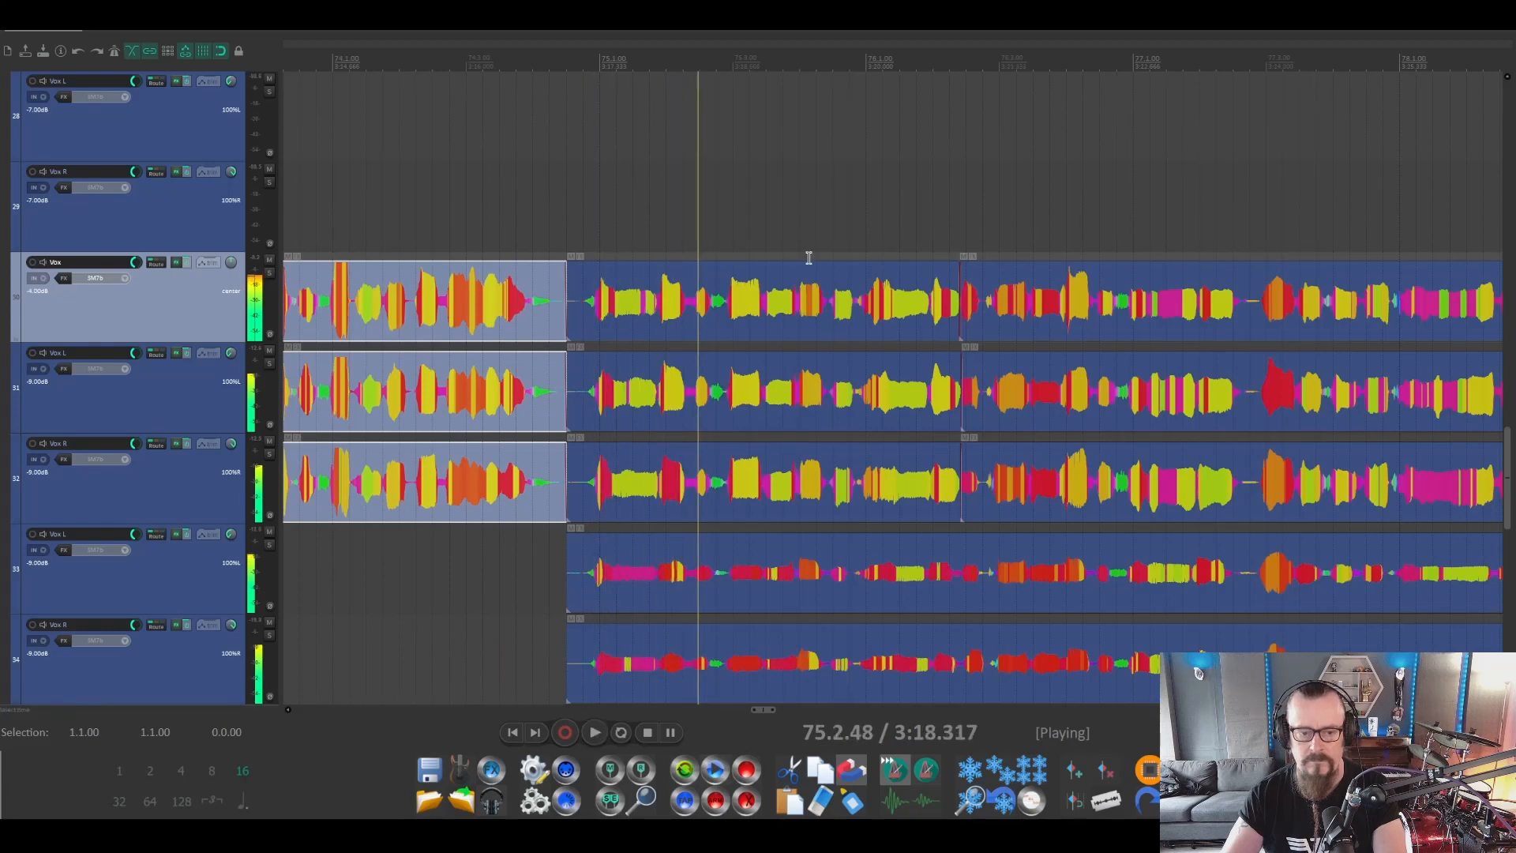
Add a short fade-in to the Vox items on tracks 30 to 36 just before bar 75 and audition the following phrases.
{"action": "scroll", "coordinate": [600, 395], "scroll_direction": "down", "scroll_amount": 5}
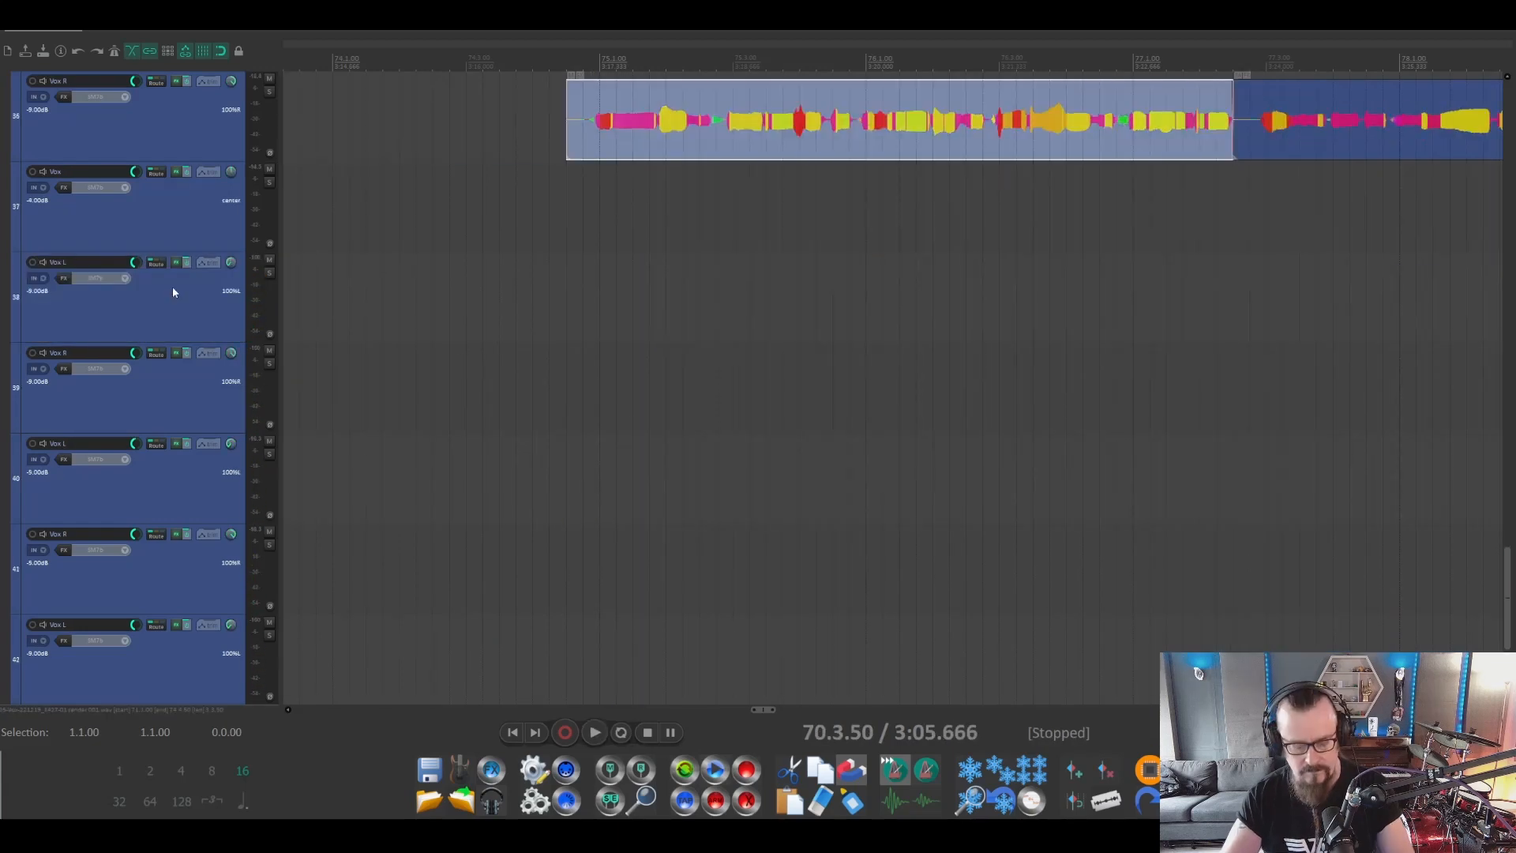
{"action": "scroll", "coordinate": [172, 286], "scroll_direction": "up", "scroll_amount": 6}
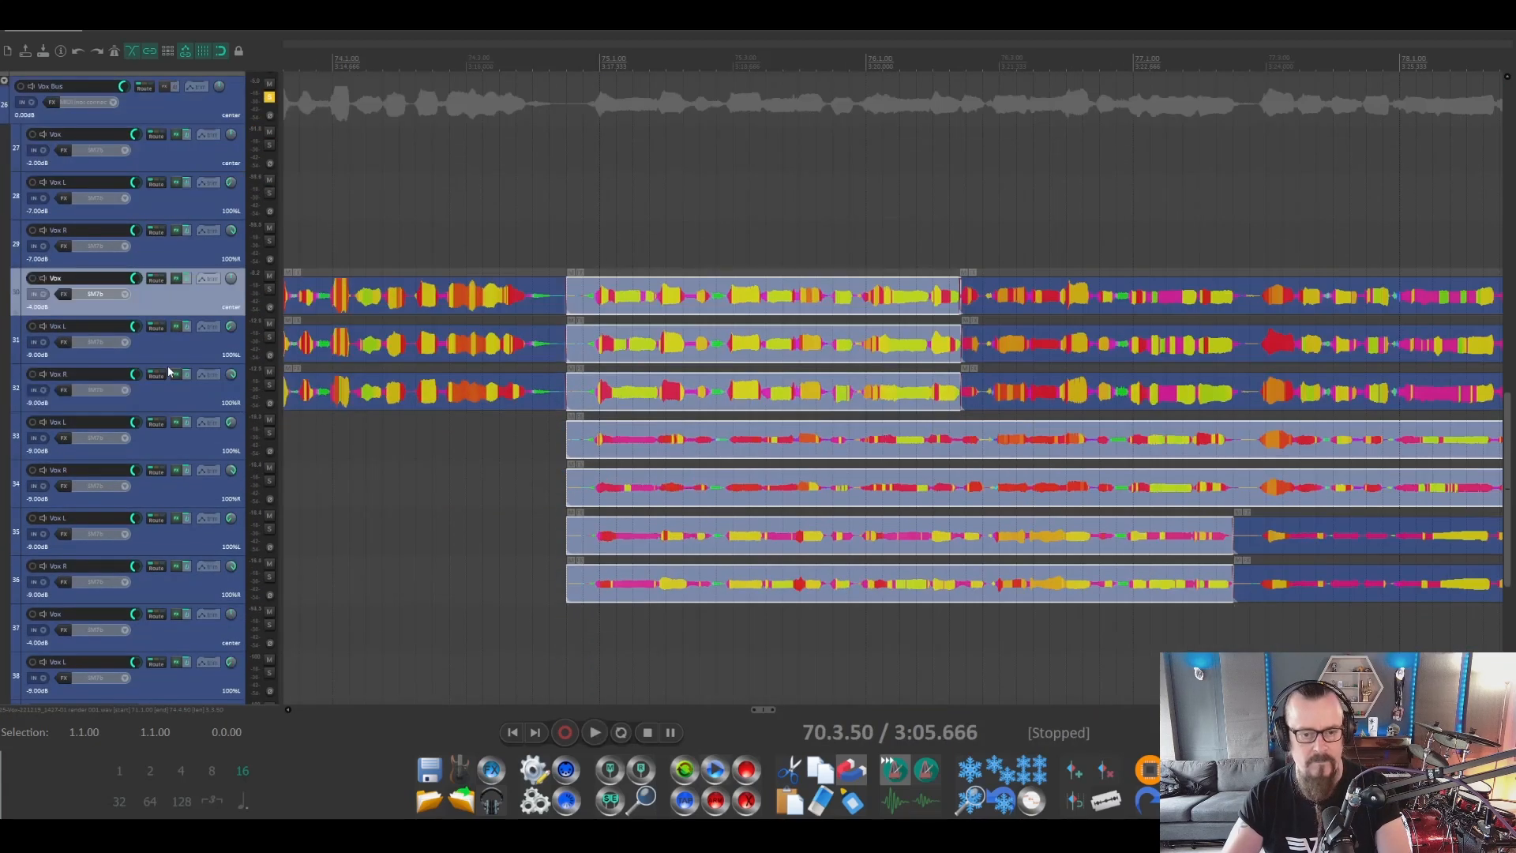
{"action": "left_click_drag", "start_coordinate": [569, 282], "coordinate": [587, 282]}
{"action": "left_click", "coordinate": [528, 54]}
{"action": "key", "text": "space"}
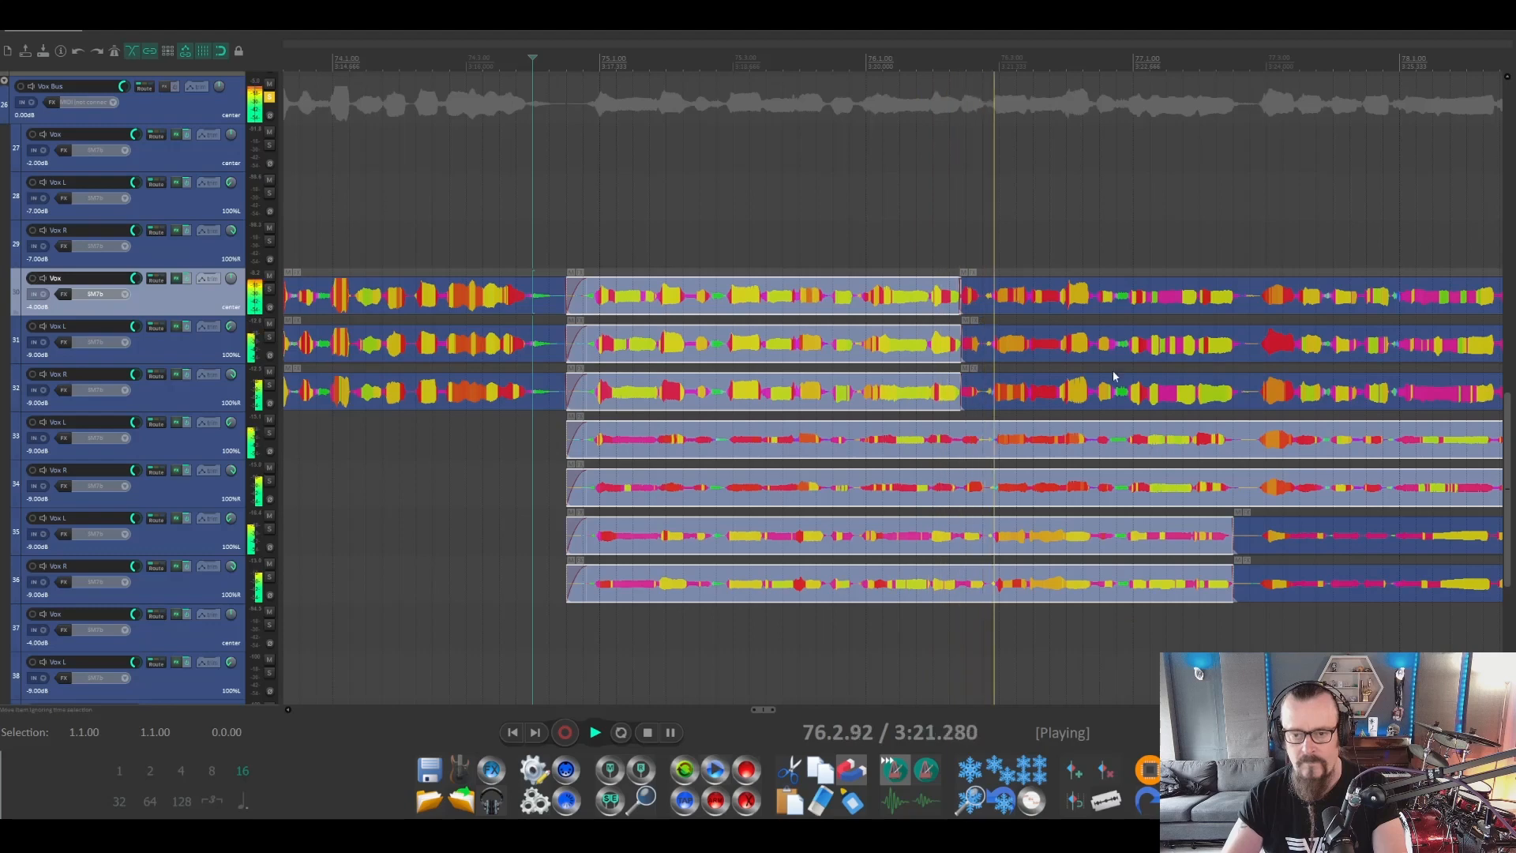
{"action": "scroll", "coordinate": [916, 509], "scroll_direction": "down", "scroll_amount": 2}
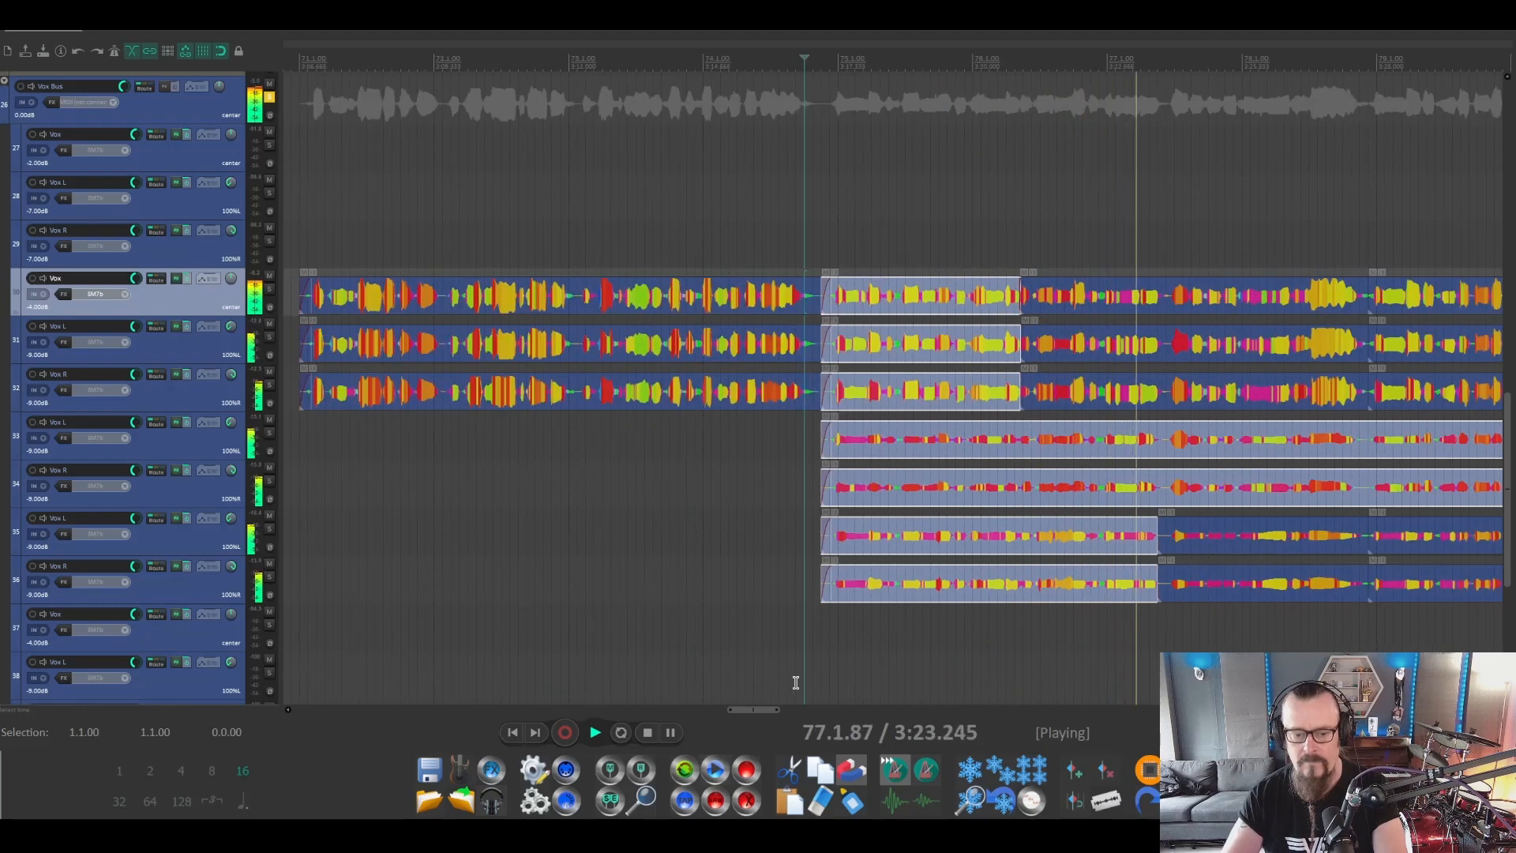
{"action": "left_click_drag", "start_coordinate": [761, 709], "coordinate": [782, 711]}
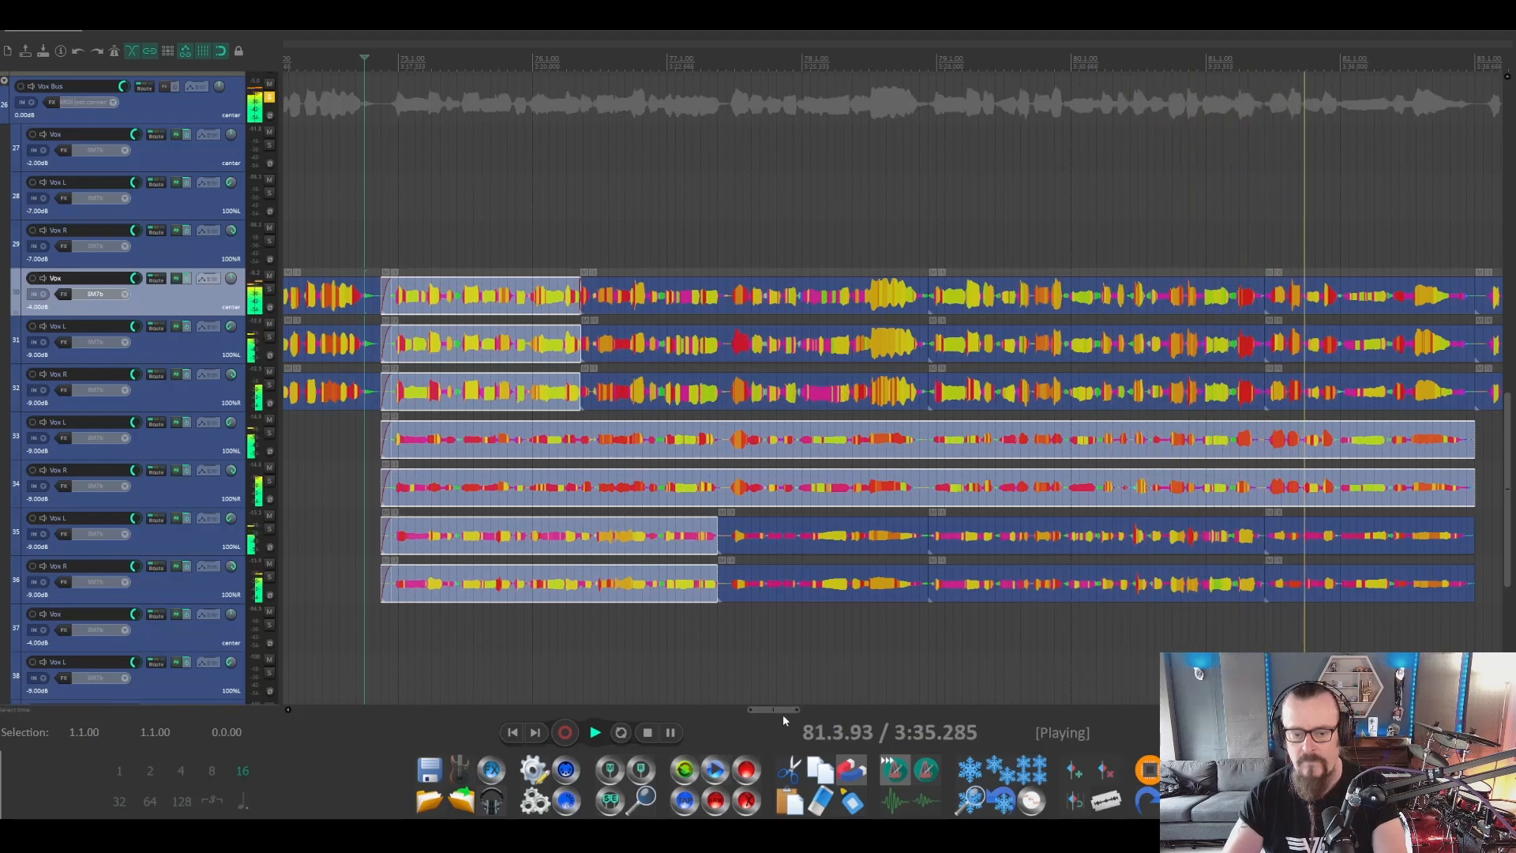
{"action": "left_click_drag", "start_coordinate": [784, 713], "coordinate": [813, 714]}
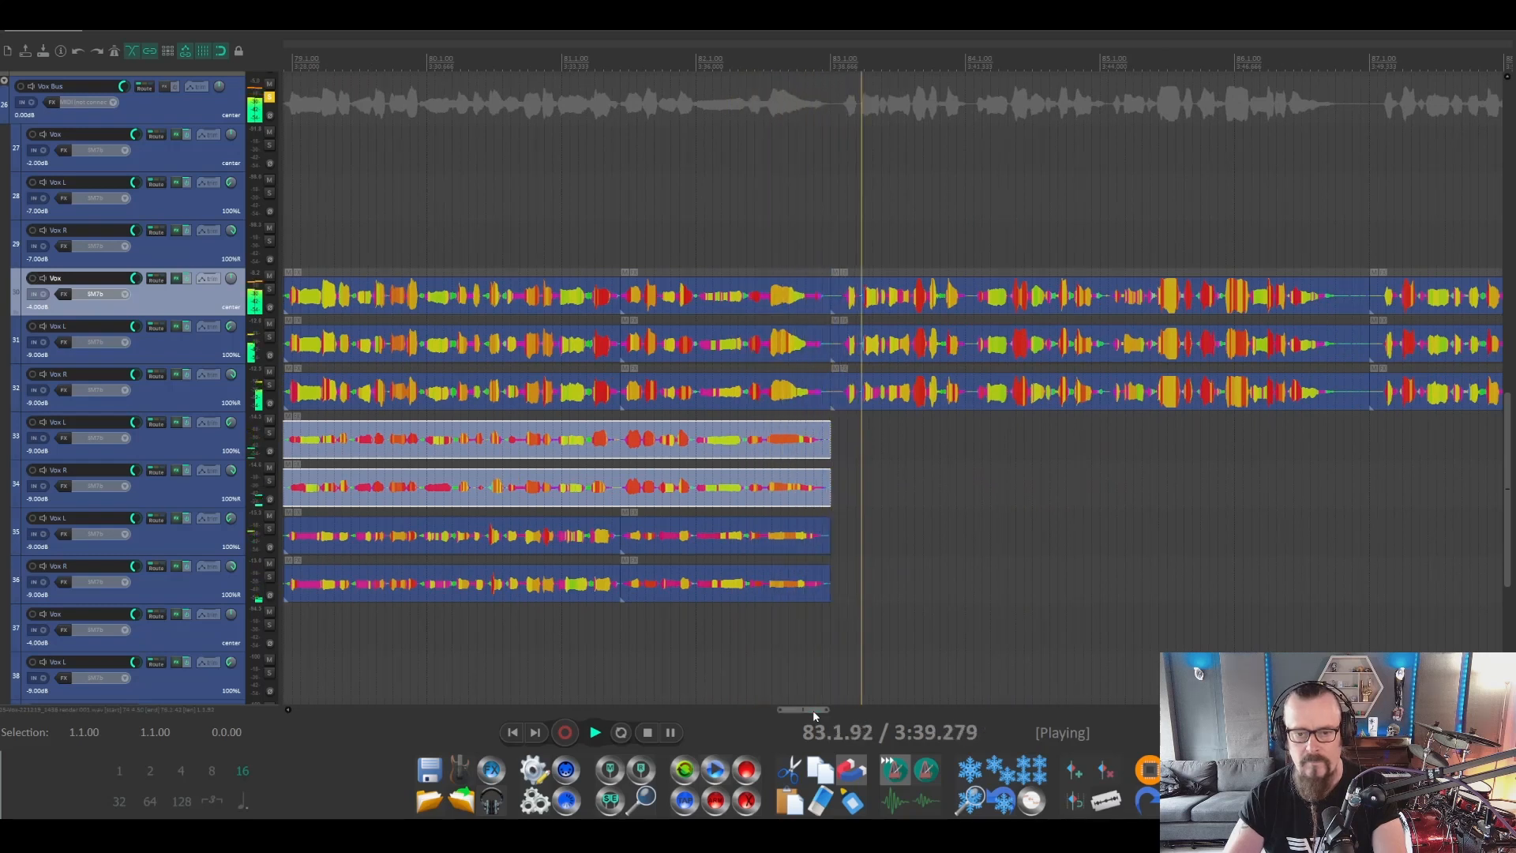
On tracks 30 to 32, trim the item ends shortly before bar 87 with short fade-outs, and fade in the items starting at bar 87.
{"action": "left_click", "coordinate": [1293, 87]}
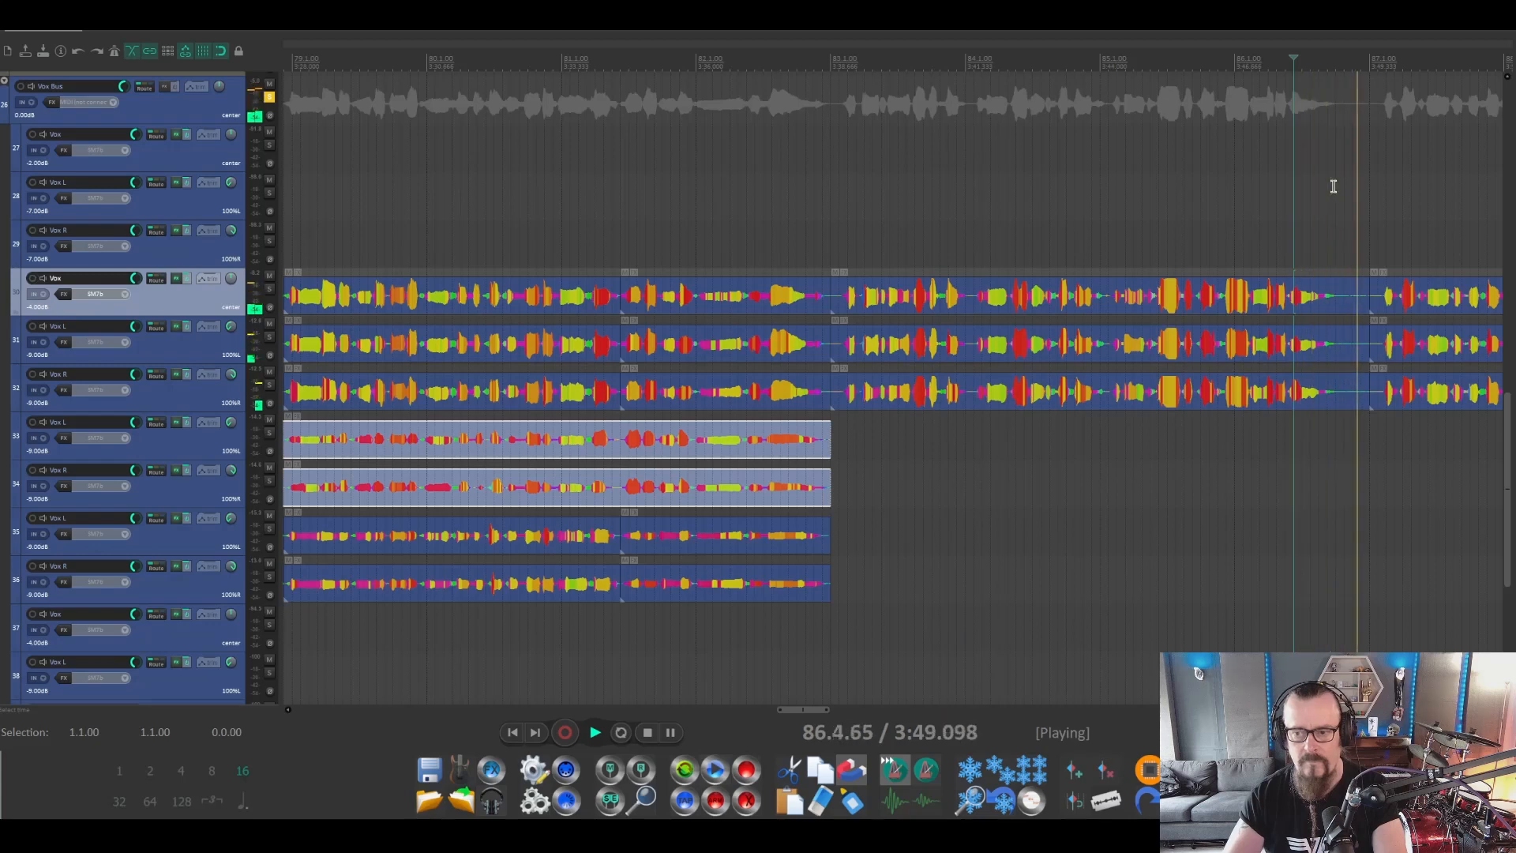
{"action": "key", "text": "space"}
{"action": "scroll", "coordinate": [1396, 306], "scroll_direction": "up", "scroll_amount": 2}
{"action": "left_click_drag", "start_coordinate": [1372, 302], "coordinate": [1396, 278]}
{"action": "key", "text": "space"}
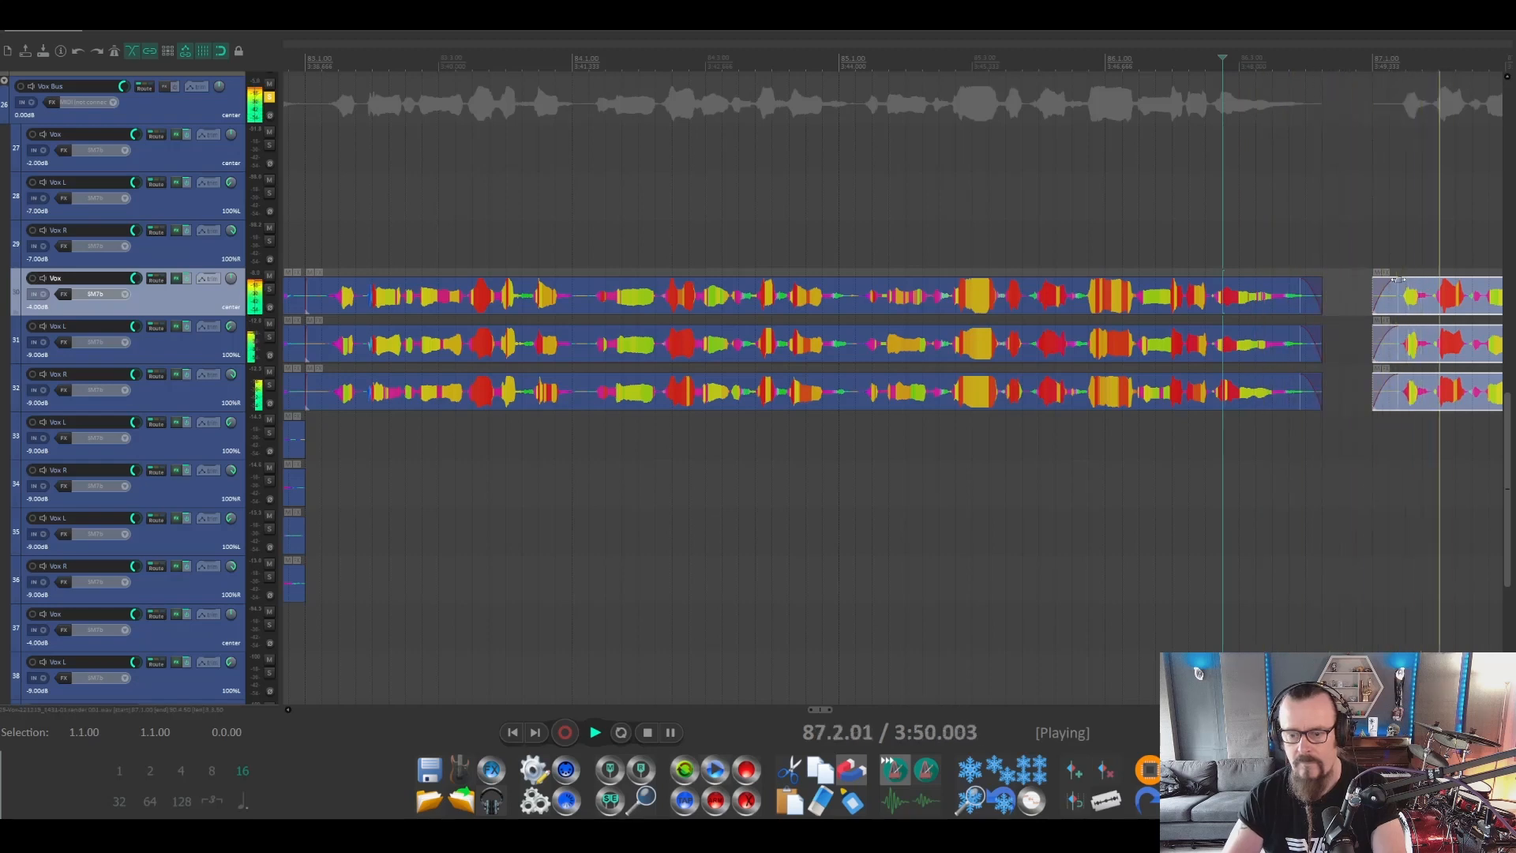
Add a short fade-out to the items ending just before bar 91 on tracks 30 to 32 and audition the ending.
{"action": "scroll", "coordinate": [1239, 340], "scroll_direction": "down", "scroll_amount": 2}
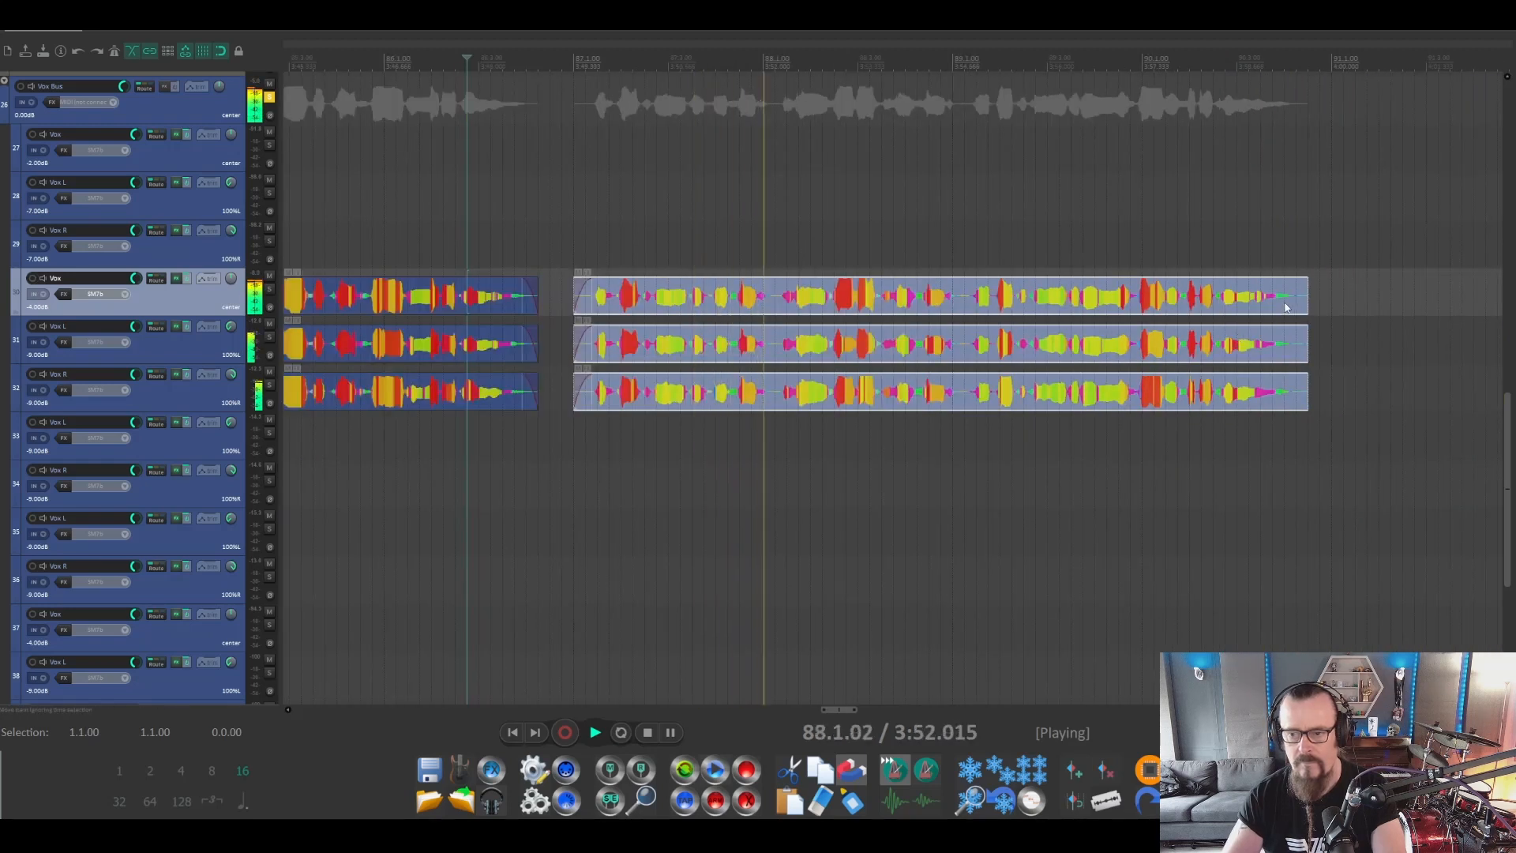
{"action": "left_click_drag", "start_coordinate": [1292, 243], "coordinate": [1330, 386]}
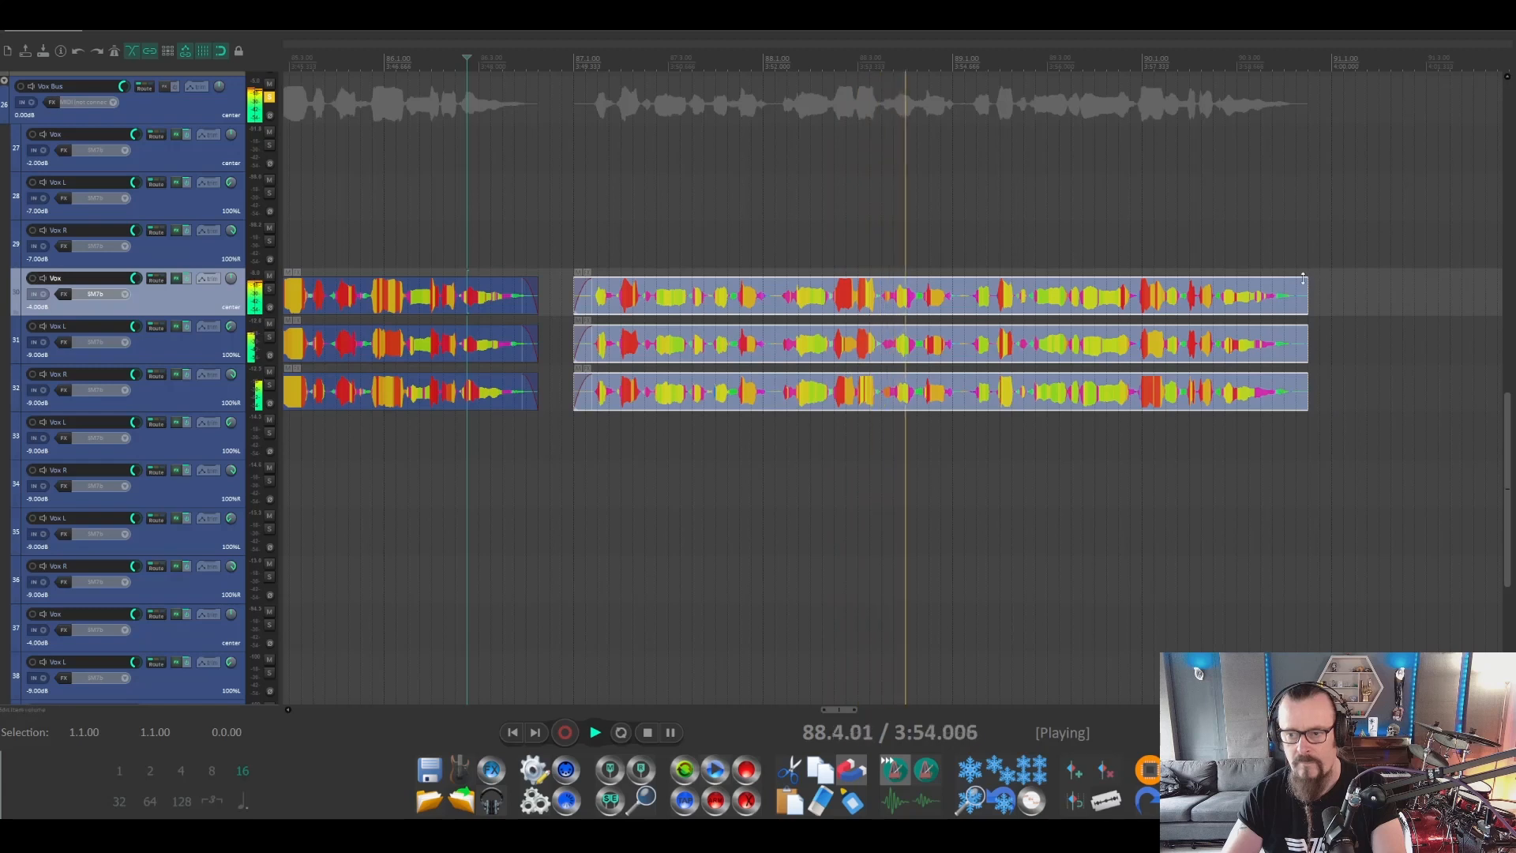
{"action": "left_click_drag", "start_coordinate": [1303, 278], "coordinate": [1292, 277]}
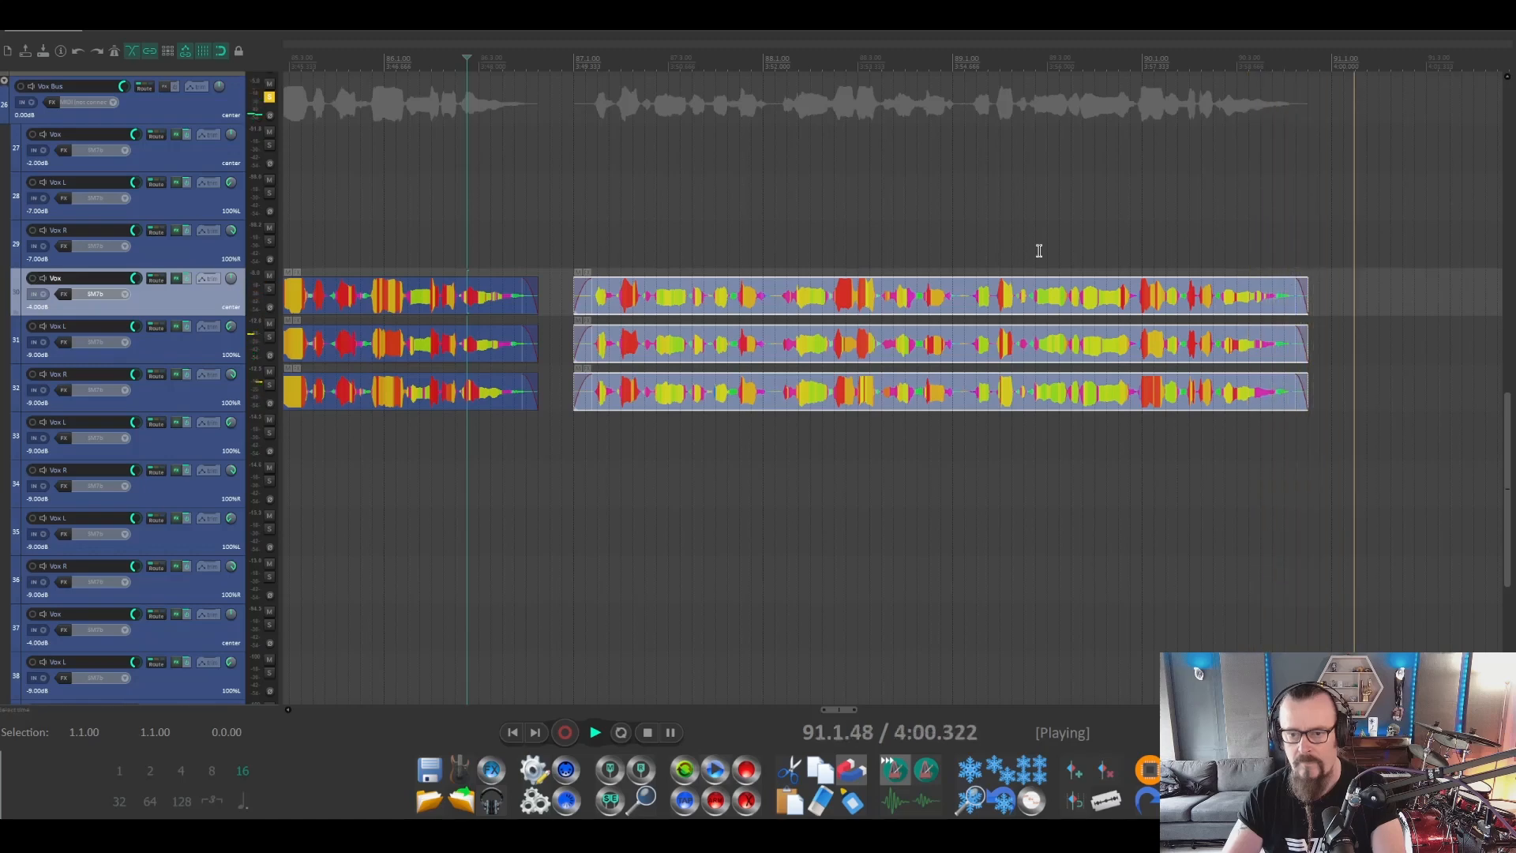
{"action": "key", "text": "space"}
Add a short fade-in to the first Vox items on tracks 37 to 43 at bar 99 and audition the entry.
{"action": "scroll", "coordinate": [1039, 250], "scroll_direction": "down", "scroll_amount": 3}
{"action": "scroll", "coordinate": [136, 409], "scroll_direction": "down", "scroll_amount": 3}
{"action": "scroll", "coordinate": [915, 387], "scroll_direction": "down", "scroll_amount": 3}
{"action": "left_click", "coordinate": [1183, 145]}
{"action": "scroll", "coordinate": [166, 372], "scroll_direction": "down", "scroll_amount": 1}
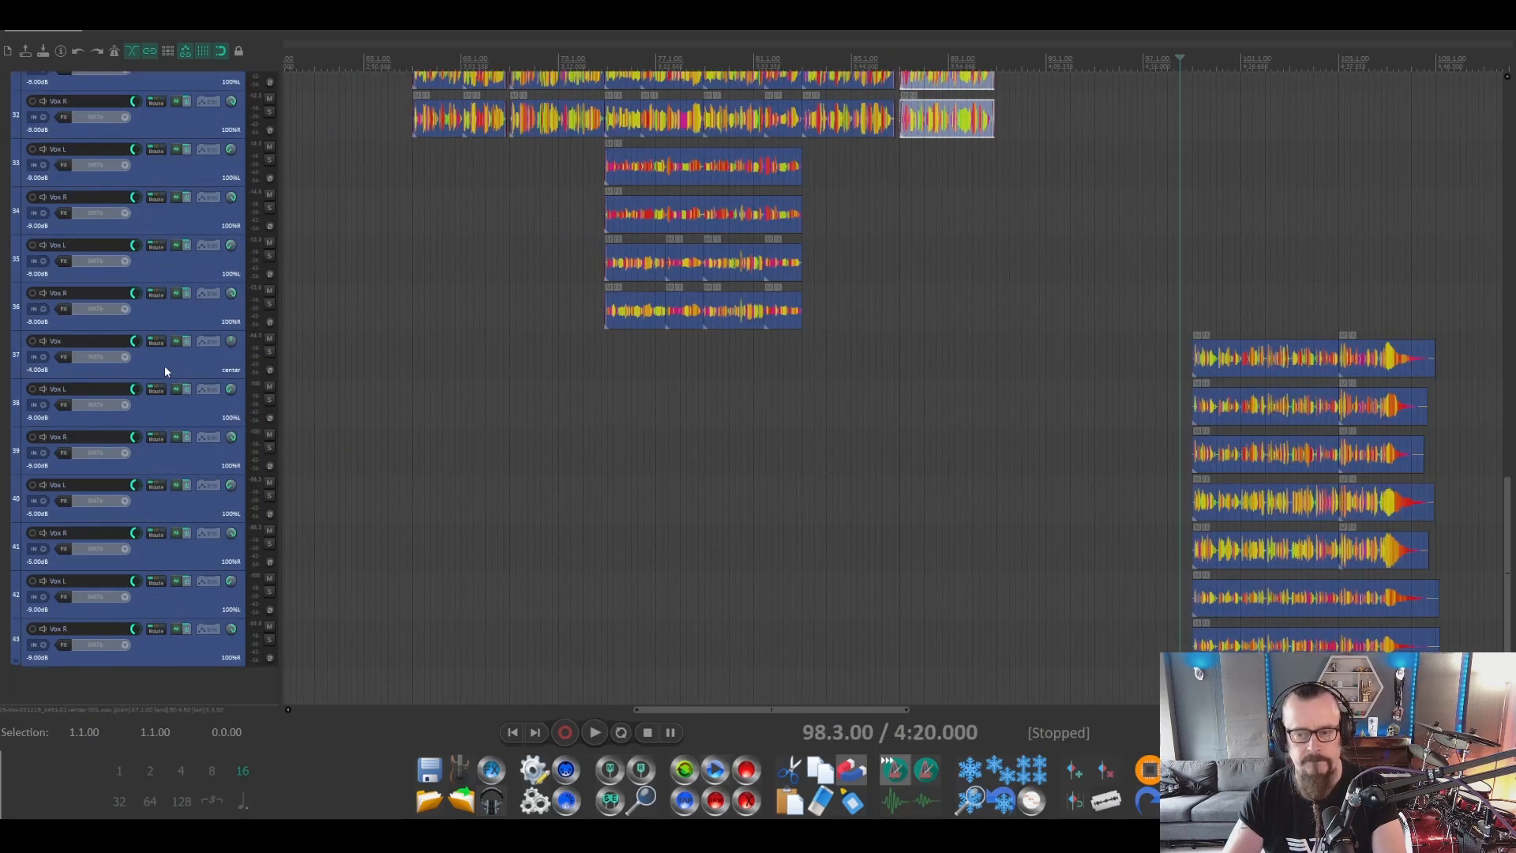
{"action": "scroll", "coordinate": [1272, 508], "scroll_direction": "up", "scroll_amount": 5}
{"action": "key", "text": "space"}
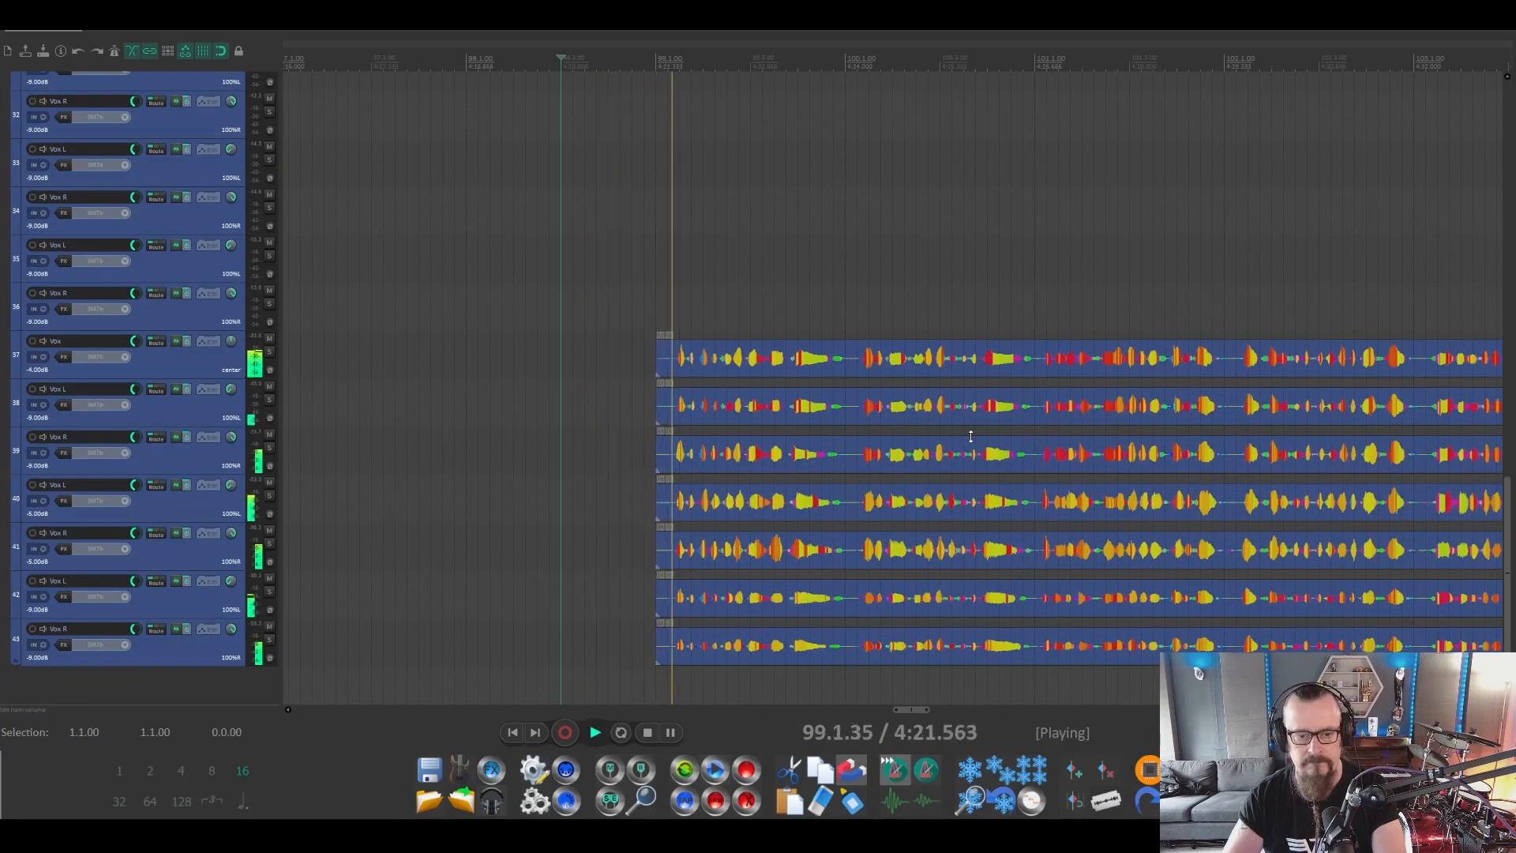
{"action": "key", "text": "space"}
{"action": "left_click_drag", "start_coordinate": [632, 315], "coordinate": [679, 652]}
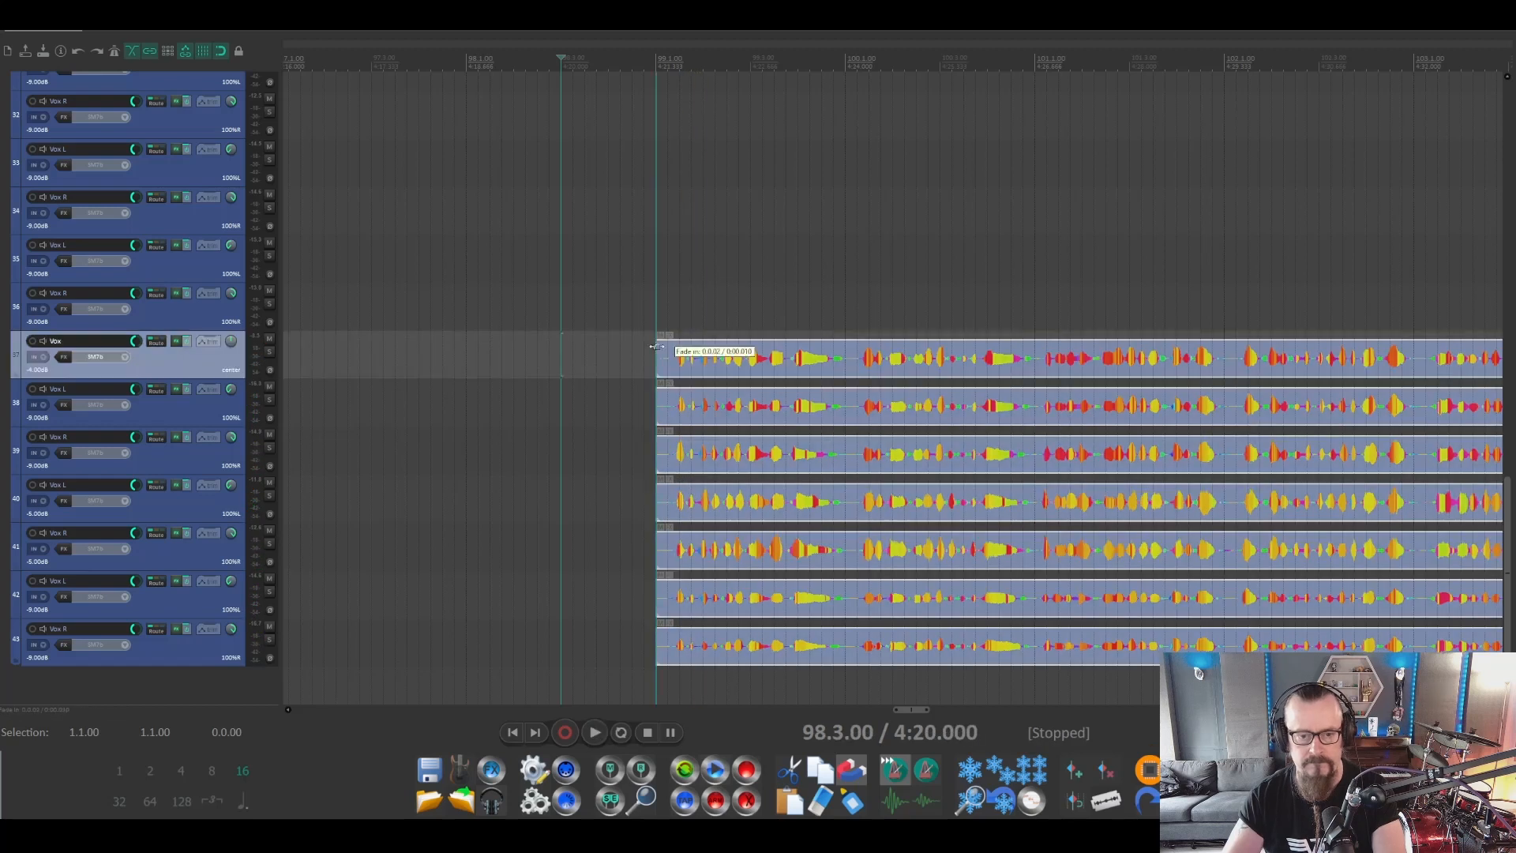
{"action": "key", "text": "space"}
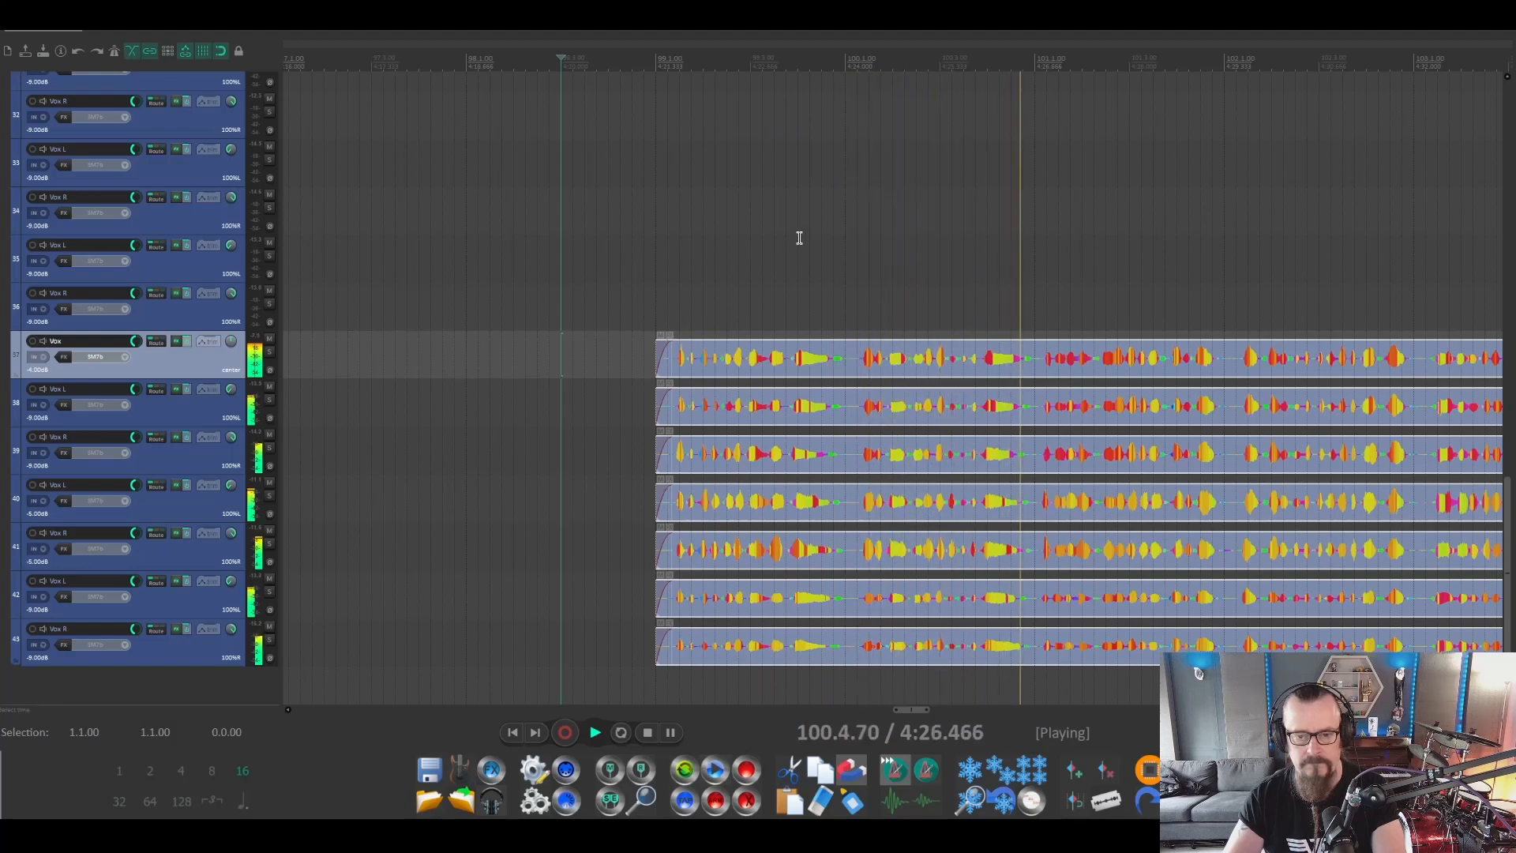
Audition the closing phrases, trim the silent tails of the last items on tracks 37 to 41, and add short fade-outs.
{"action": "scroll", "coordinate": [797, 276], "scroll_direction": "down", "scroll_amount": 1}
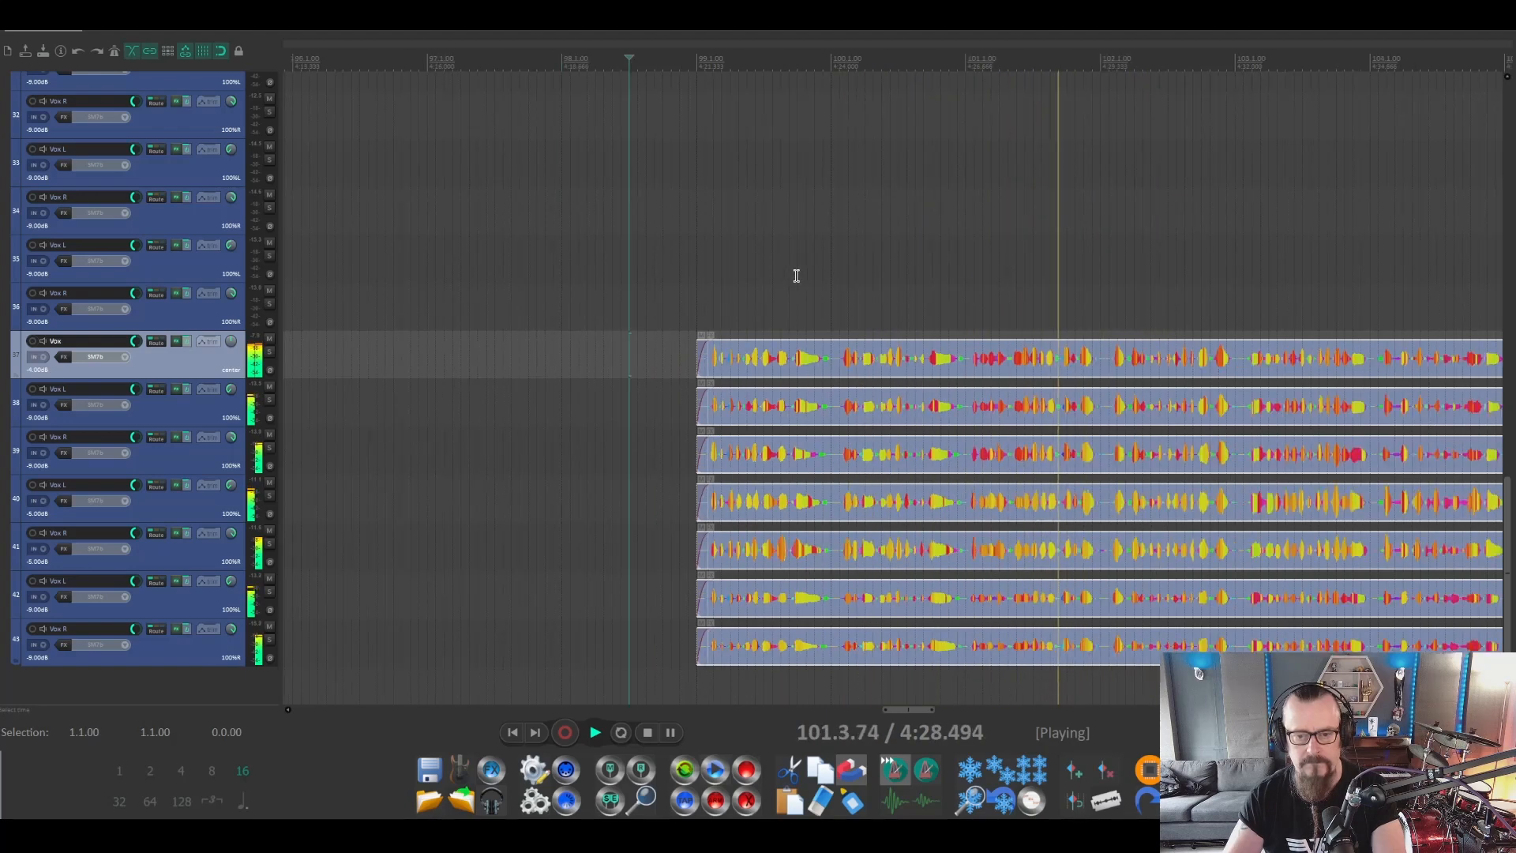
{"action": "scroll", "coordinate": [796, 275], "scroll_direction": "down", "scroll_amount": 1}
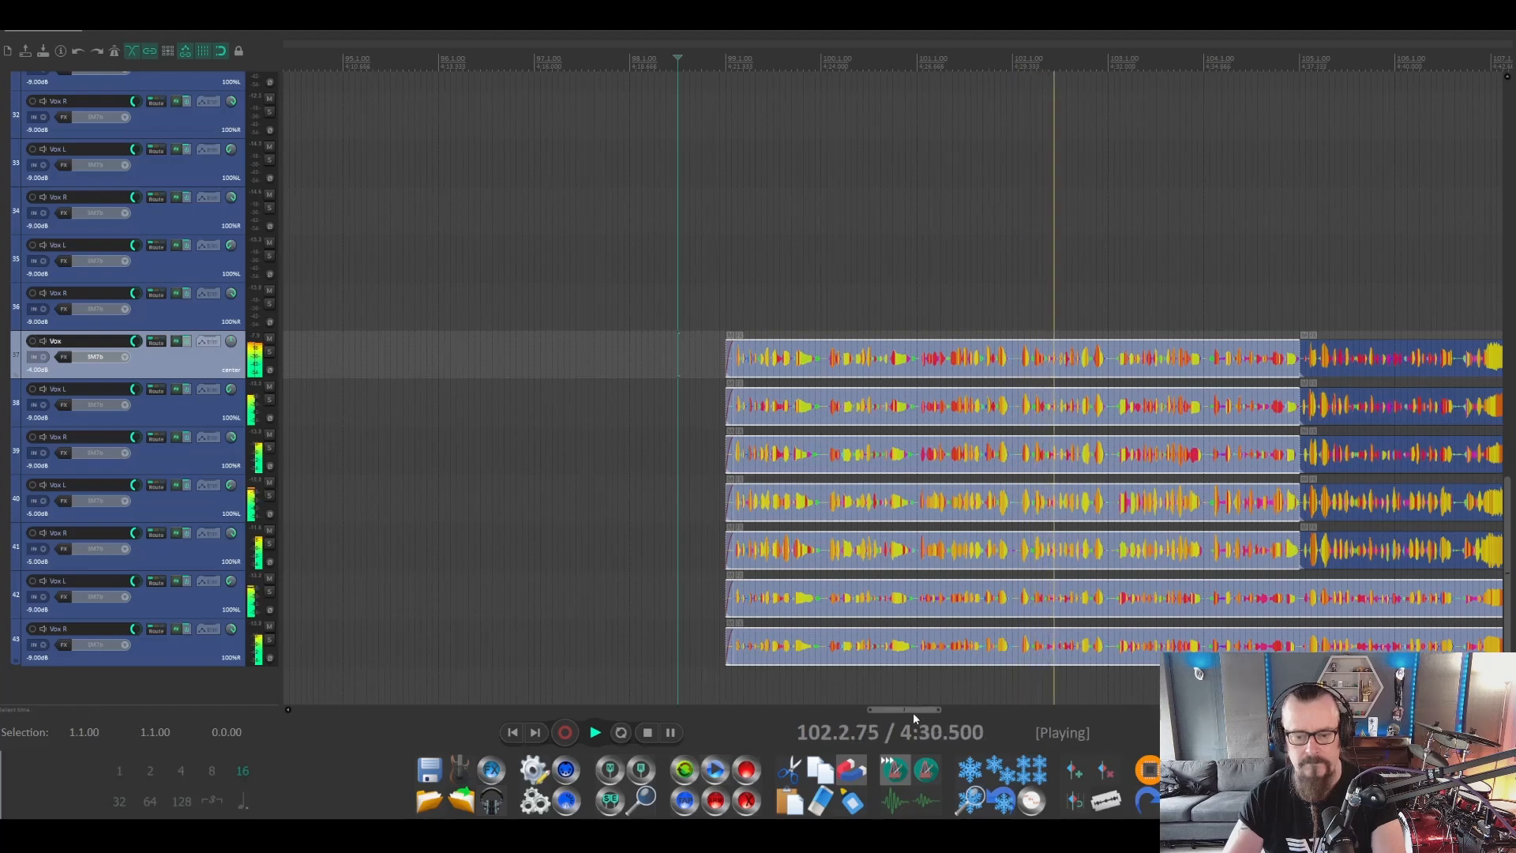
{"action": "left_click_drag", "start_coordinate": [916, 708], "coordinate": [947, 713]}
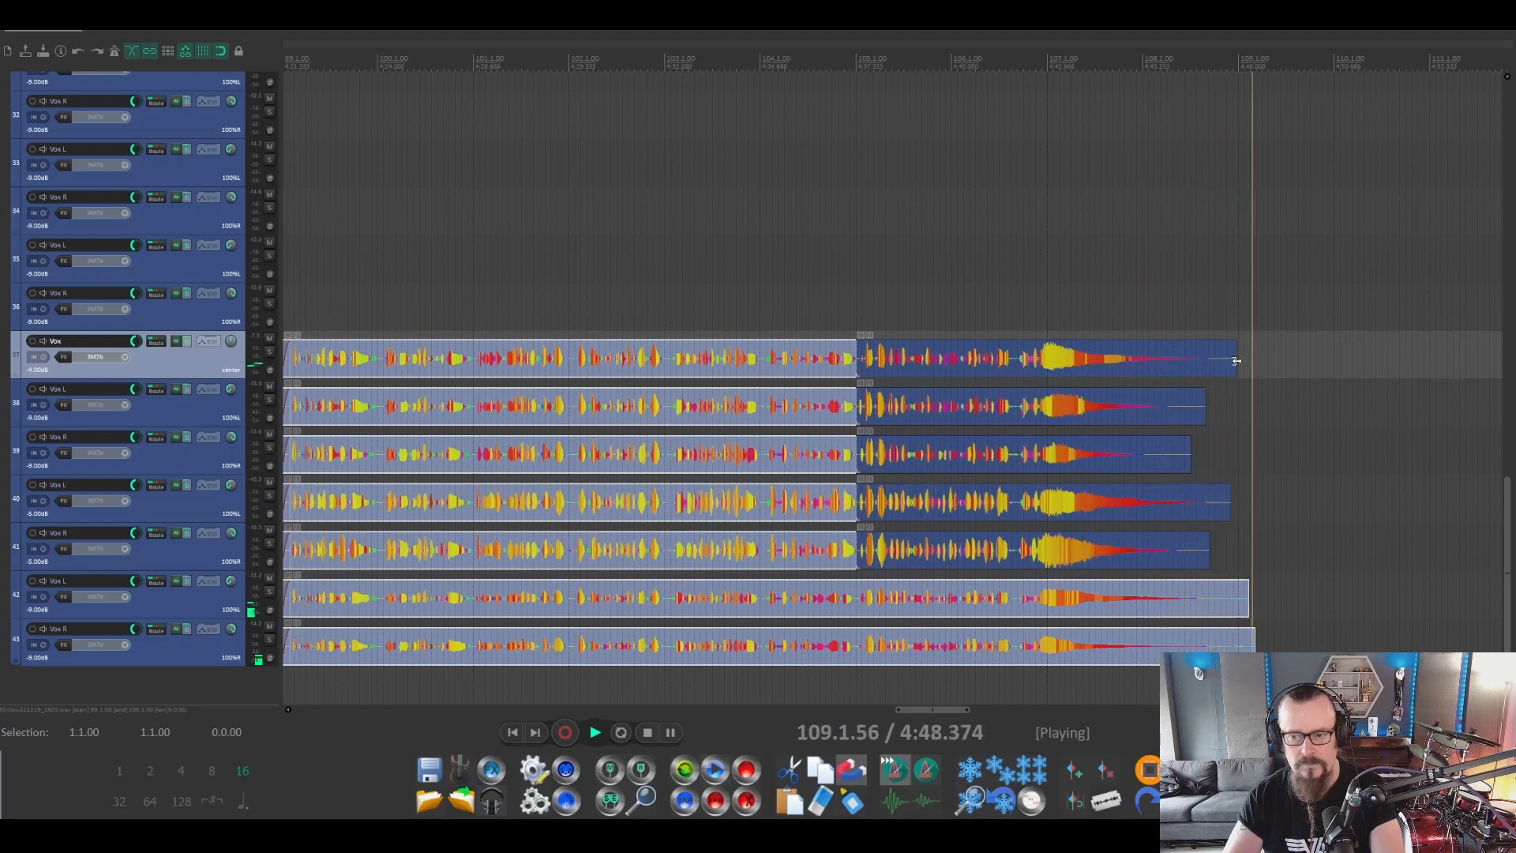
{"action": "key", "text": "space"}
{"action": "left_click_drag", "start_coordinate": [1236, 361], "coordinate": [1143, 459]}
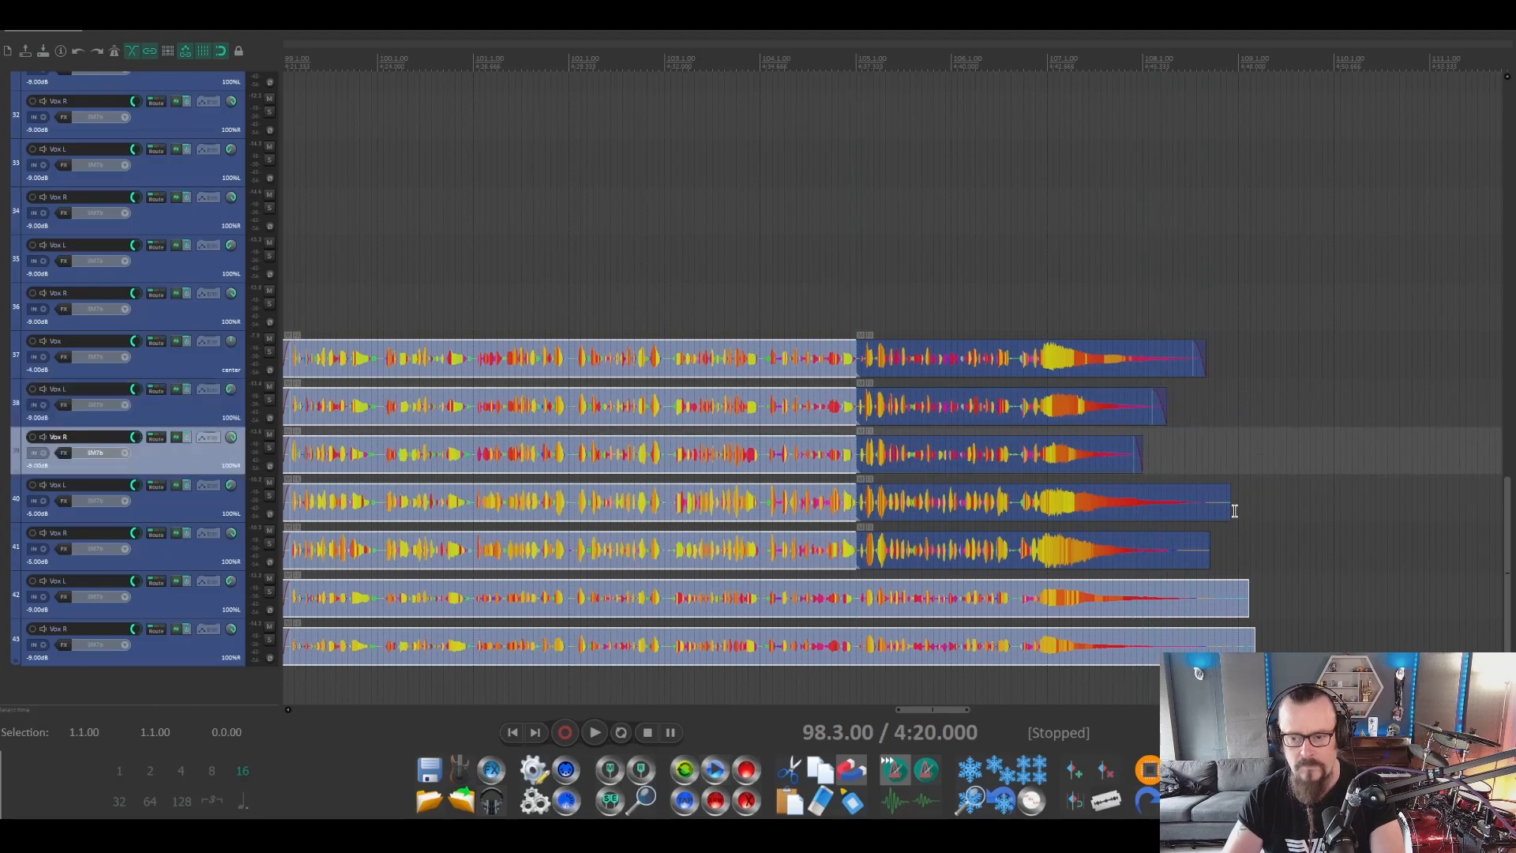
{"action": "left_click_drag", "start_coordinate": [1232, 513], "coordinate": [1190, 487]}
{"action": "left_click_drag", "start_coordinate": [1209, 556], "coordinate": [1172, 557]}
{"action": "left_click_drag", "start_coordinate": [1171, 536], "coordinate": [1158, 536]}
Split the items on tracks 42 and 43 at 108.4.25, delete the silent tails, and add matching fade-outs to the remaining ends.
{"action": "left_click_drag", "start_coordinate": [1247, 605], "coordinate": [1273, 652]}
{"action": "key", "text": "ctrl+z"}
{"action": "left_click", "coordinate": [1227, 77]}
{"action": "key", "text": "s"}
{"action": "left_click_drag", "start_coordinate": [1208, 558], "coordinate": [1280, 654]}
{"action": "key", "text": "Delete"}
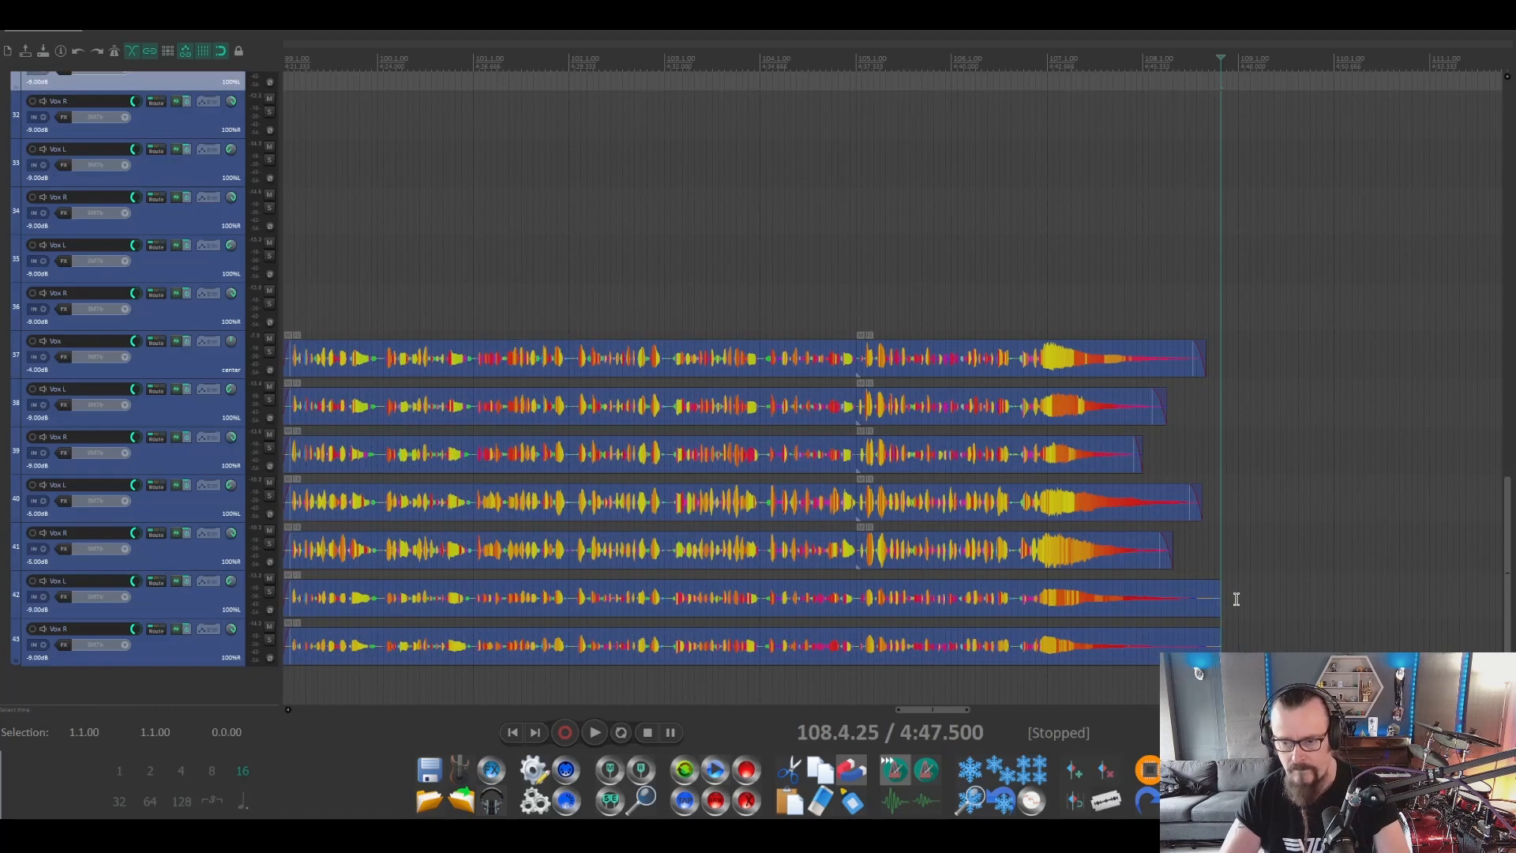
{"action": "left_click_drag", "start_coordinate": [1236, 599], "coordinate": [1211, 634]}
{"action": "left_click_drag", "start_coordinate": [1220, 583], "coordinate": [1177, 582]}
{"action": "left_click", "coordinate": [1096, 61]}
{"action": "key", "text": "space"}
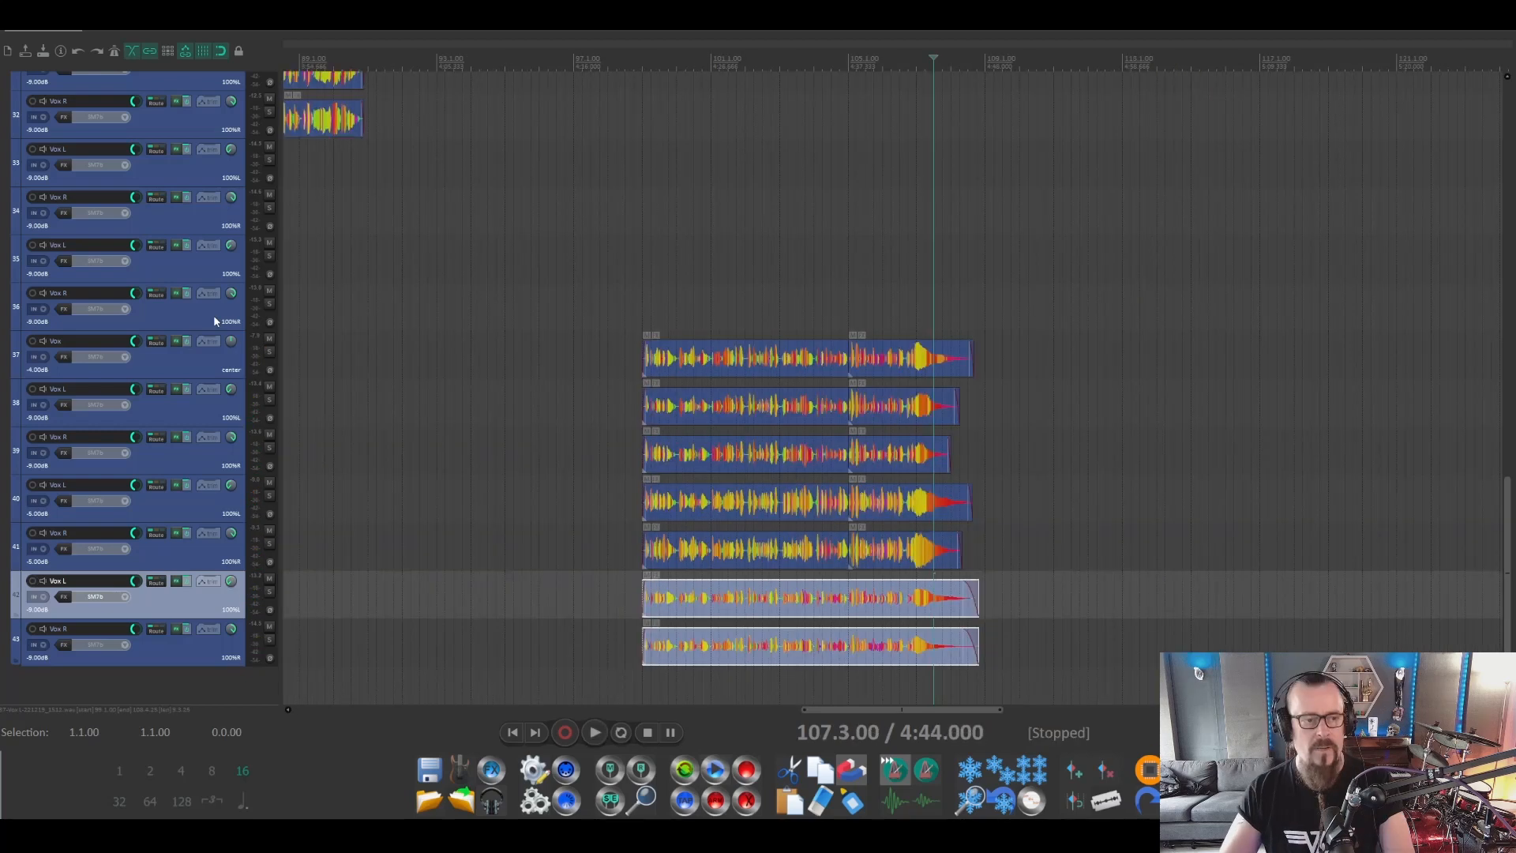
Copy the block of vocal items on tracks 30 to 36 that starts just before bar 75 to start just before bar 91.
{"action": "scroll", "coordinate": [215, 322], "scroll_direction": "up", "scroll_amount": 8}
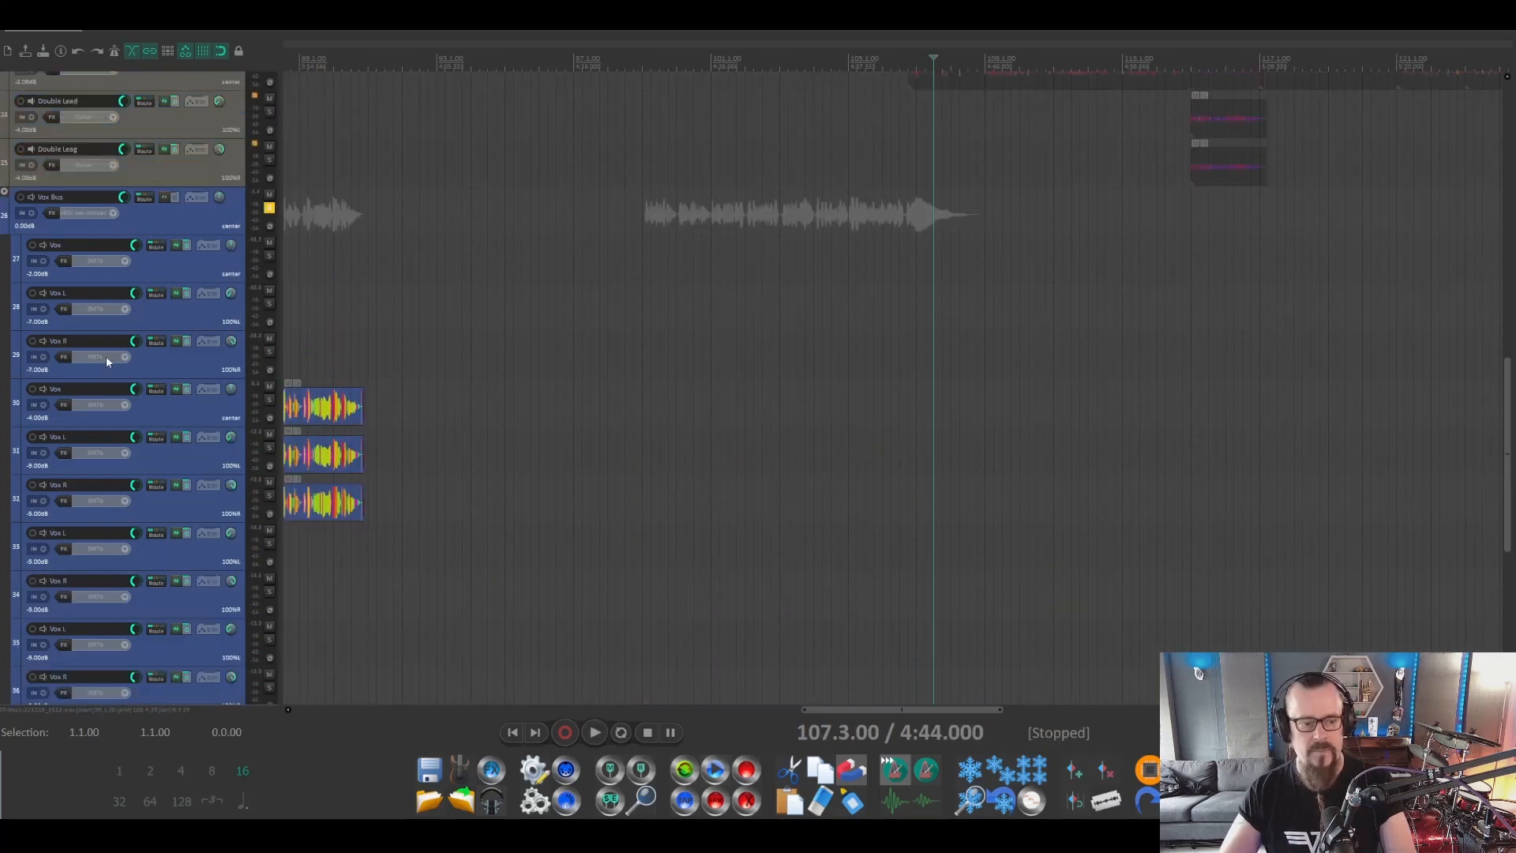
{"action": "scroll", "coordinate": [91, 399], "scroll_direction": "right", "scroll_amount": 3}
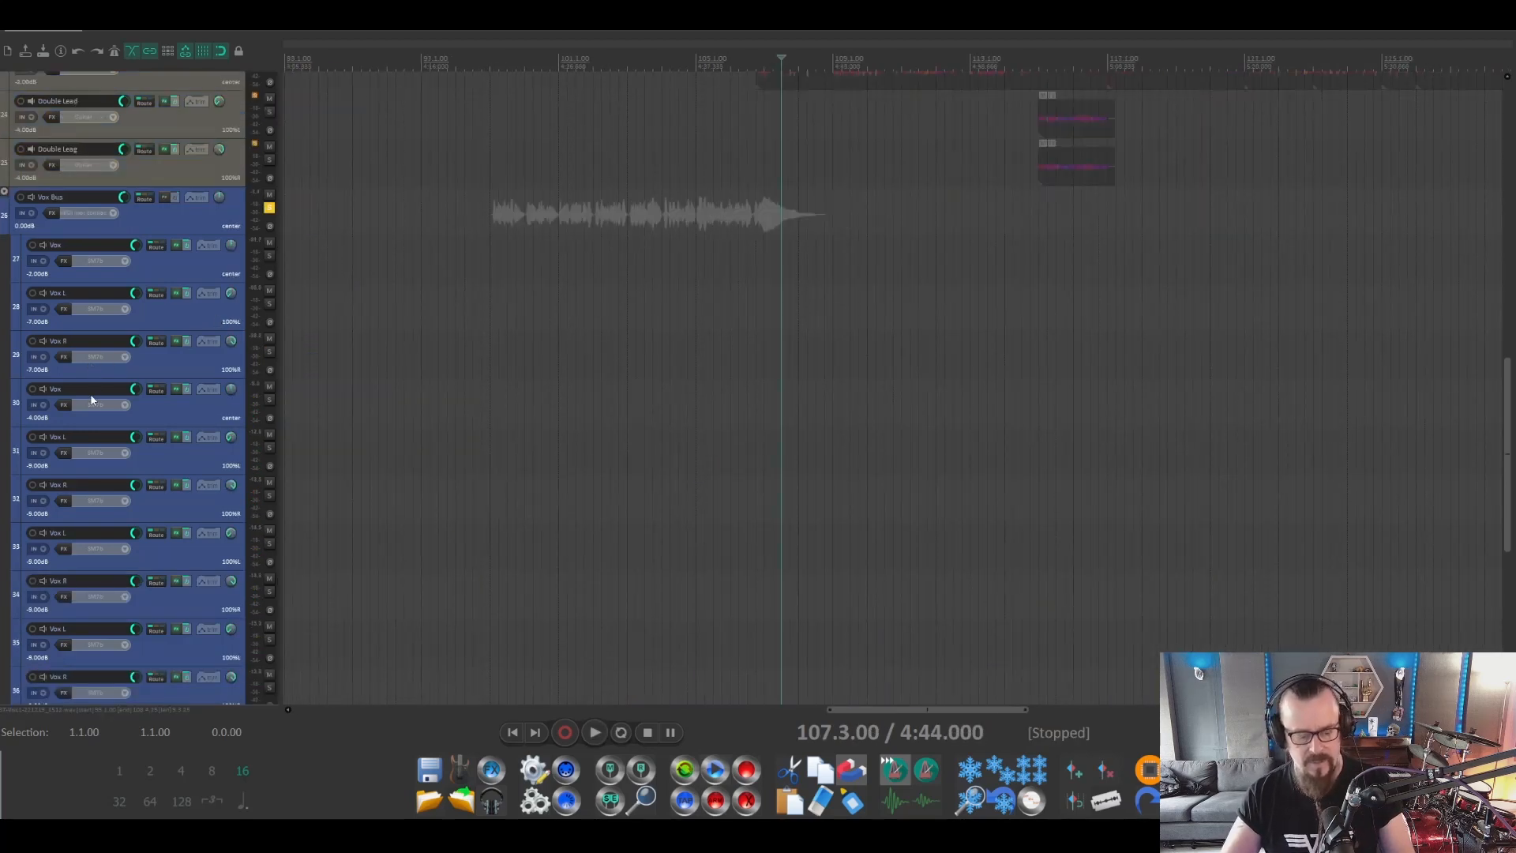
{"action": "scroll", "coordinate": [91, 401], "scroll_direction": "up", "scroll_amount": 3}
{"action": "scroll", "coordinate": [91, 400], "scroll_direction": "down", "scroll_amount": 7}
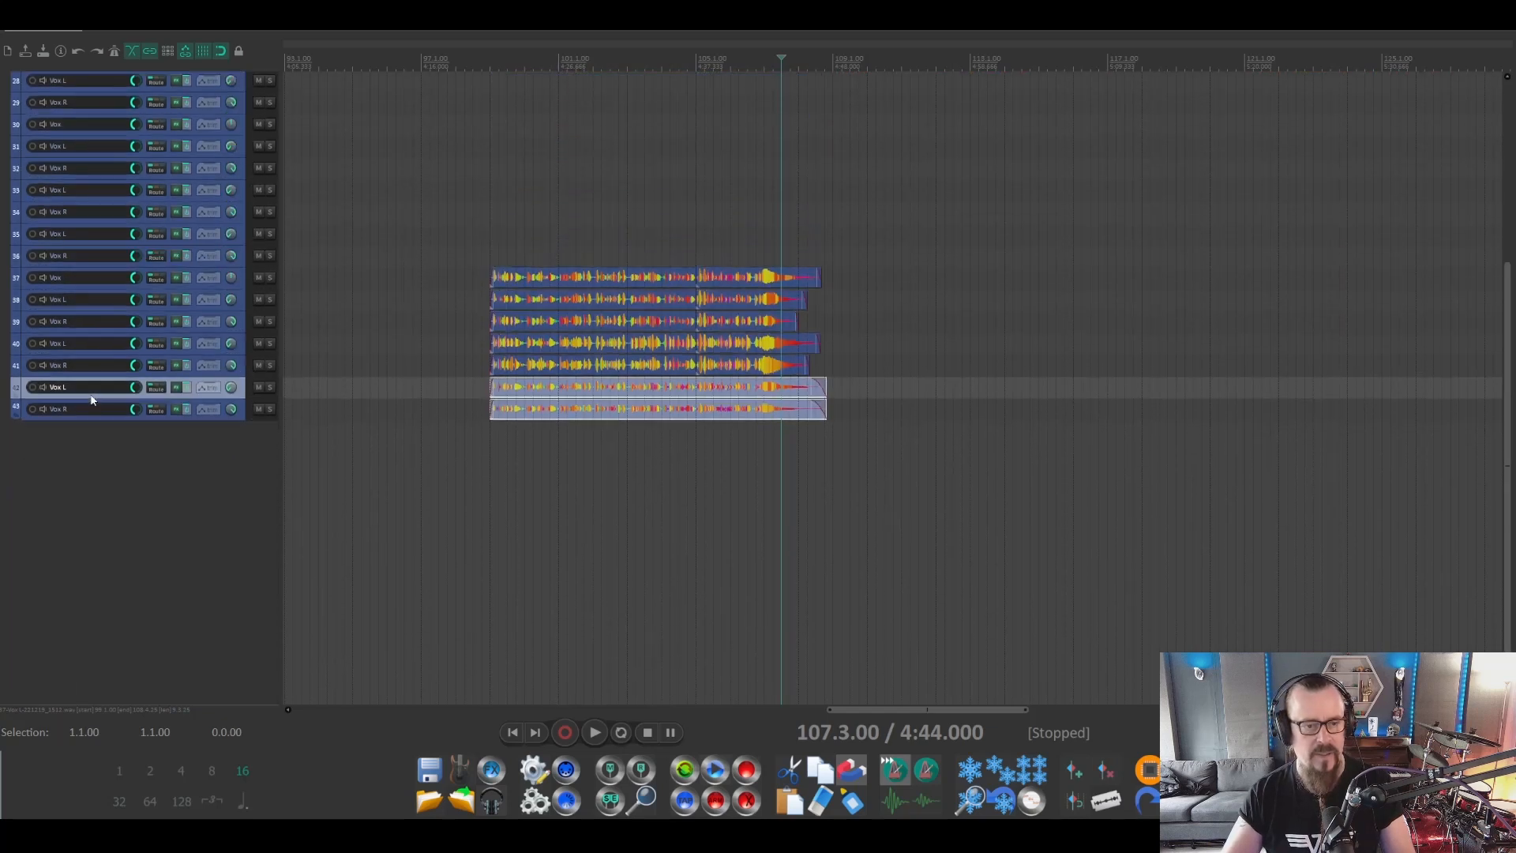
{"action": "scroll", "coordinate": [102, 343], "scroll_direction": "up", "scroll_amount": 5}
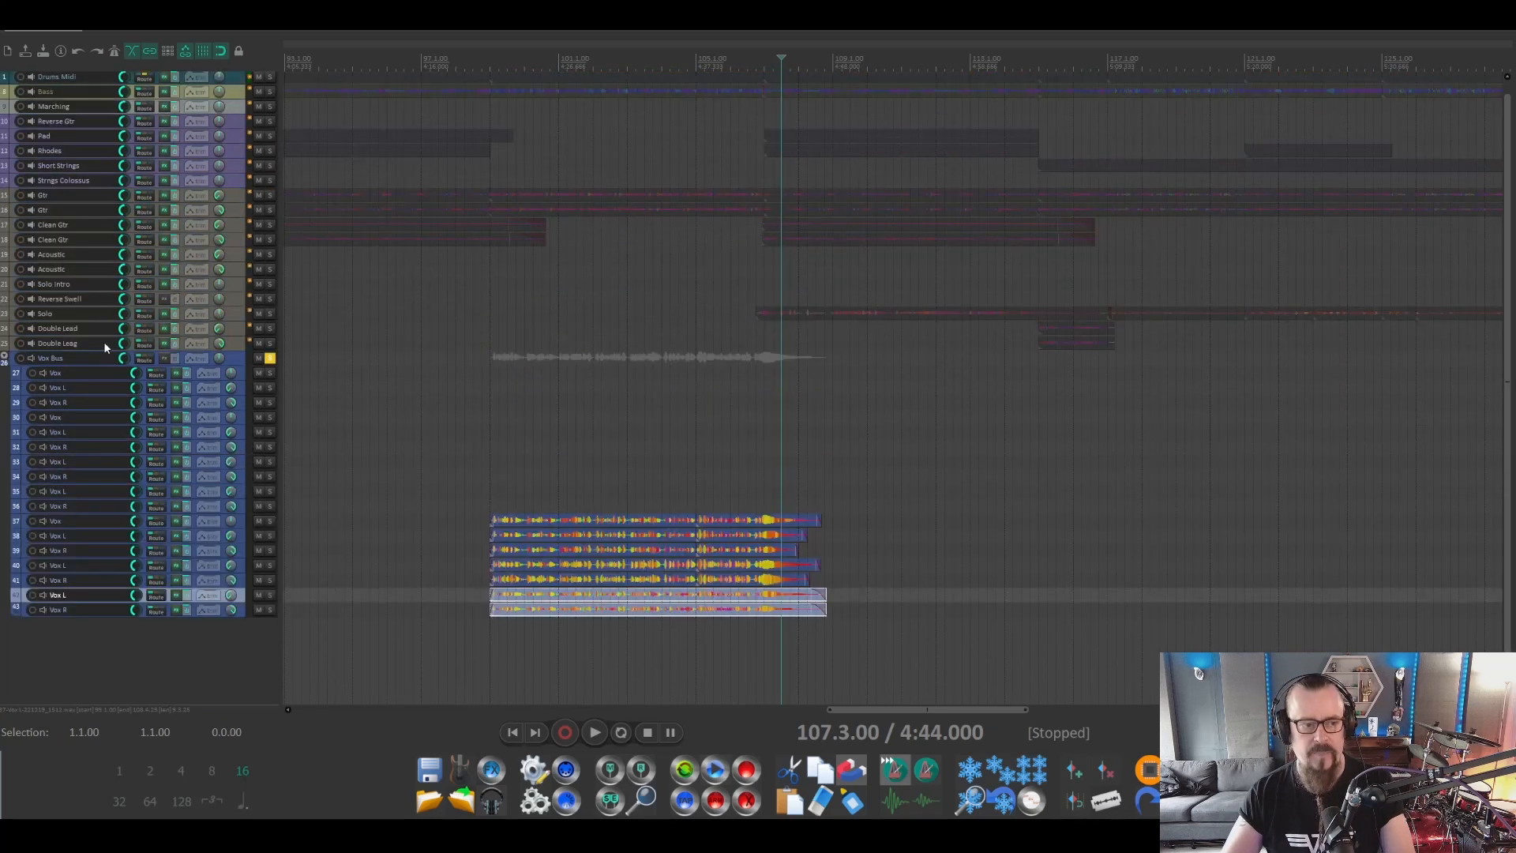
{"action": "scroll", "coordinate": [113, 342], "scroll_direction": "up", "scroll_amount": 1}
{"action": "scroll", "coordinate": [668, 384], "scroll_direction": "down", "scroll_amount": 4}
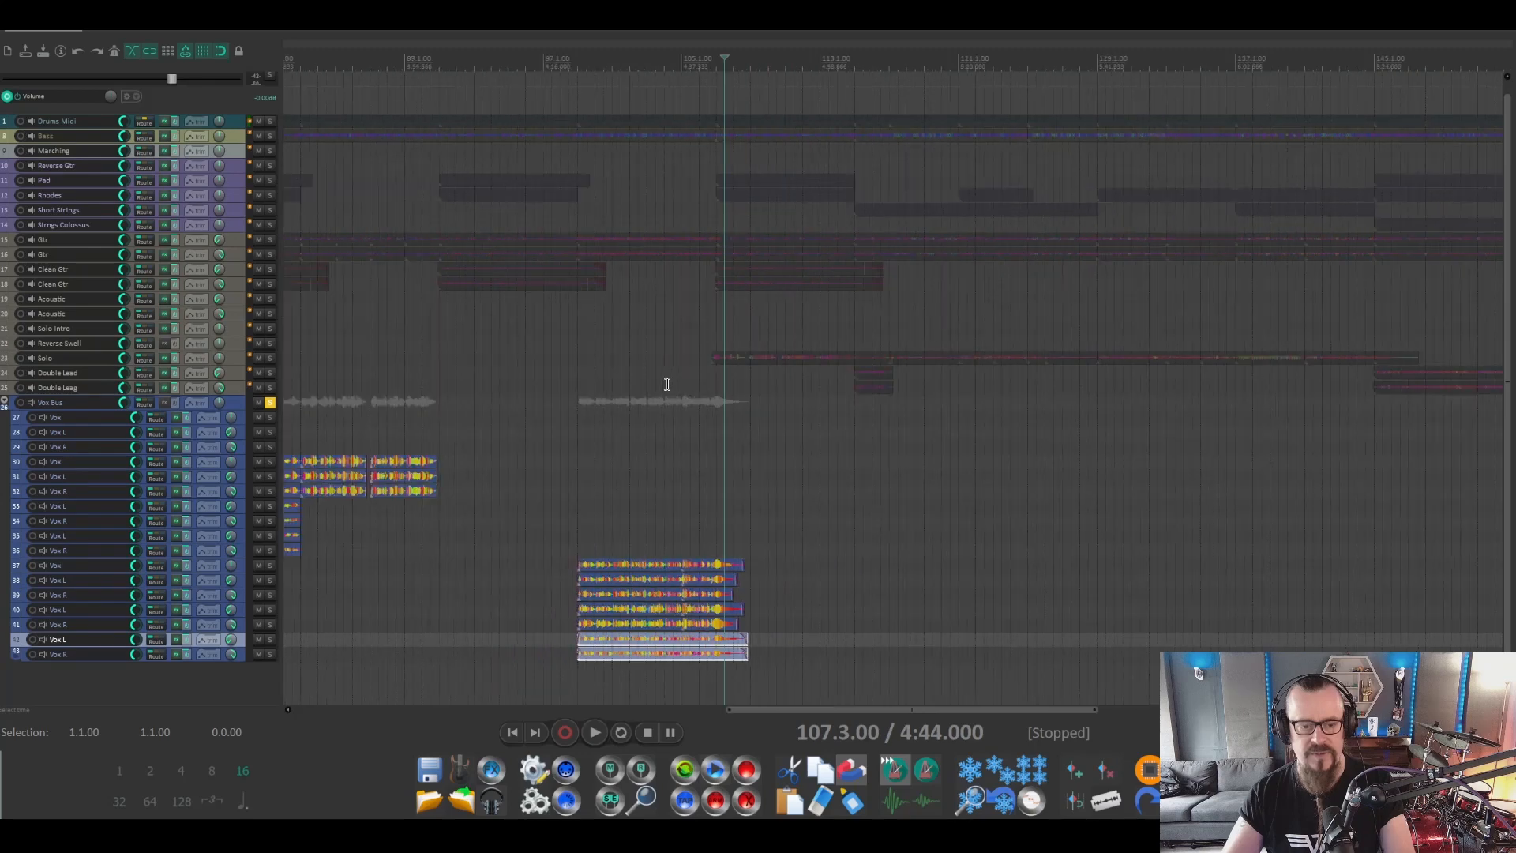
{"action": "scroll", "coordinate": [411, 288], "scroll_direction": "up", "scroll_amount": 4}
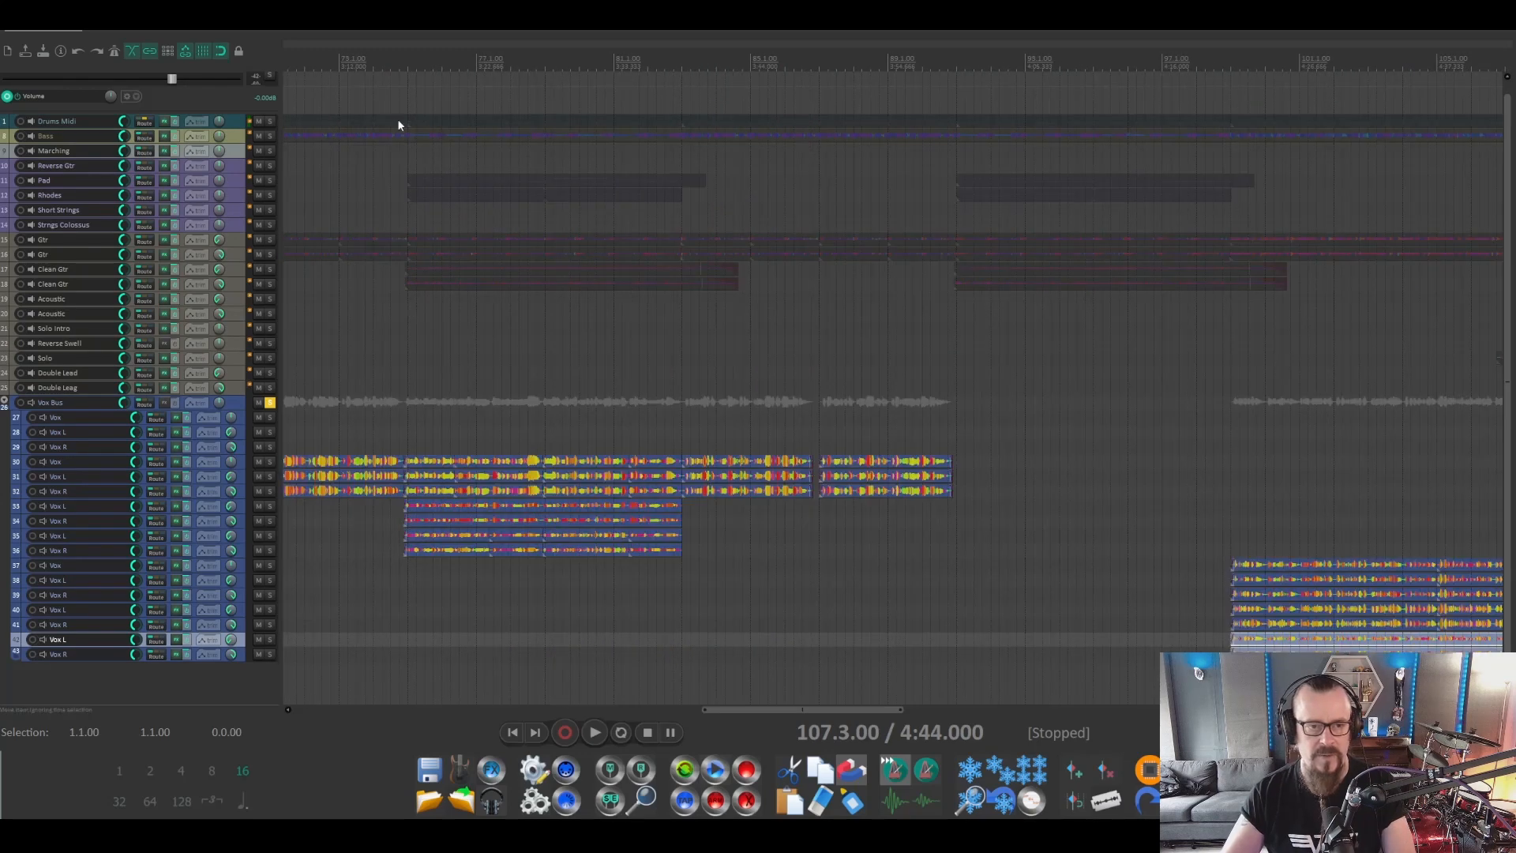
{"action": "scroll", "coordinate": [391, 160], "scroll_direction": "up", "scroll_amount": 8}
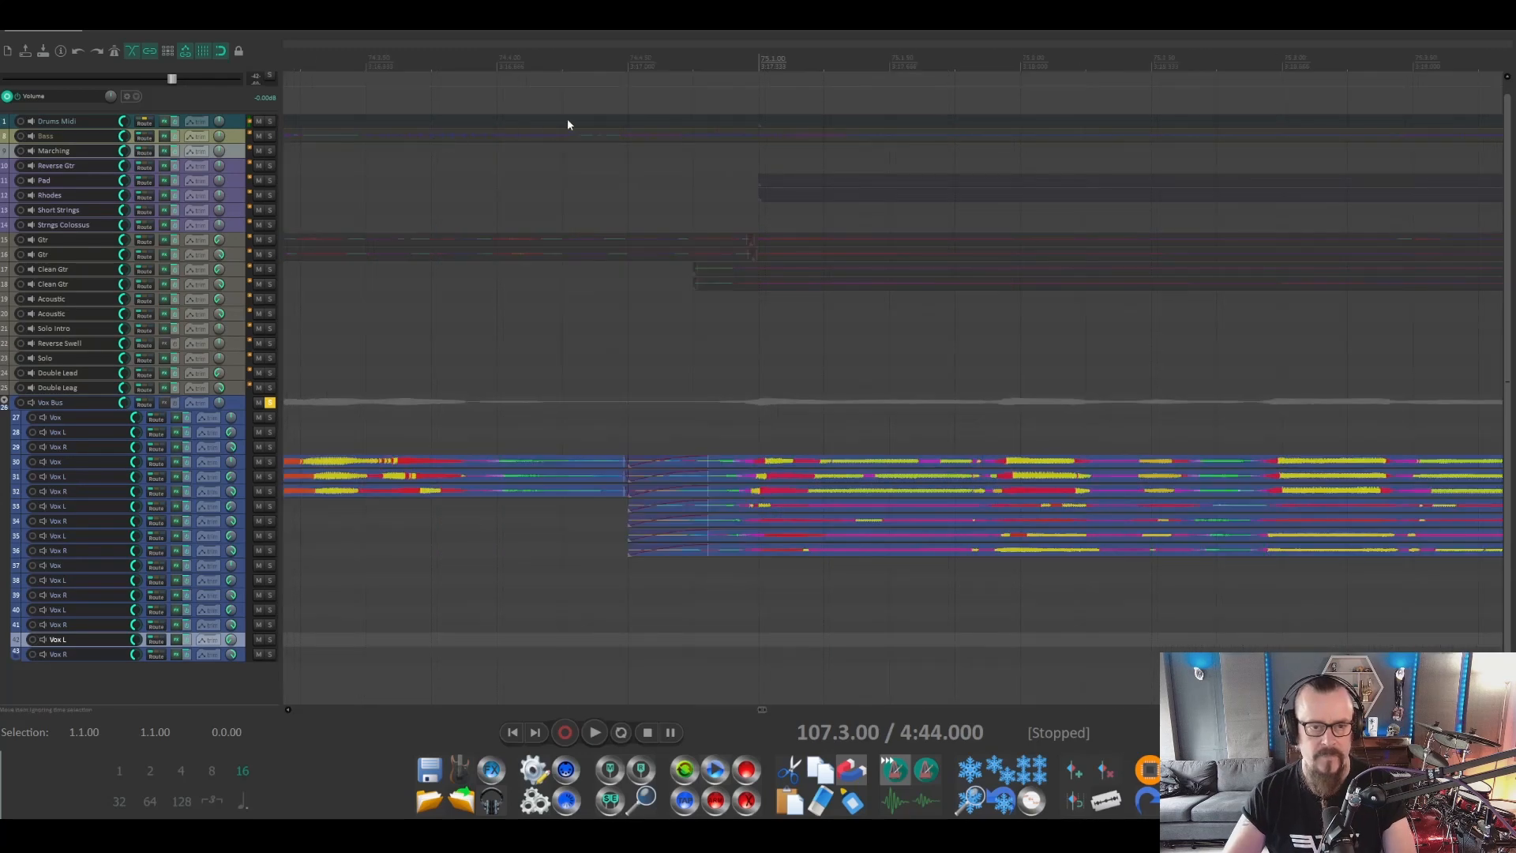
{"action": "left_click", "coordinate": [629, 64]}
{"action": "scroll", "coordinate": [694, 379], "scroll_direction": "down", "scroll_amount": 7}
{"action": "left_click_drag", "start_coordinate": [718, 584], "coordinate": [963, 465]}
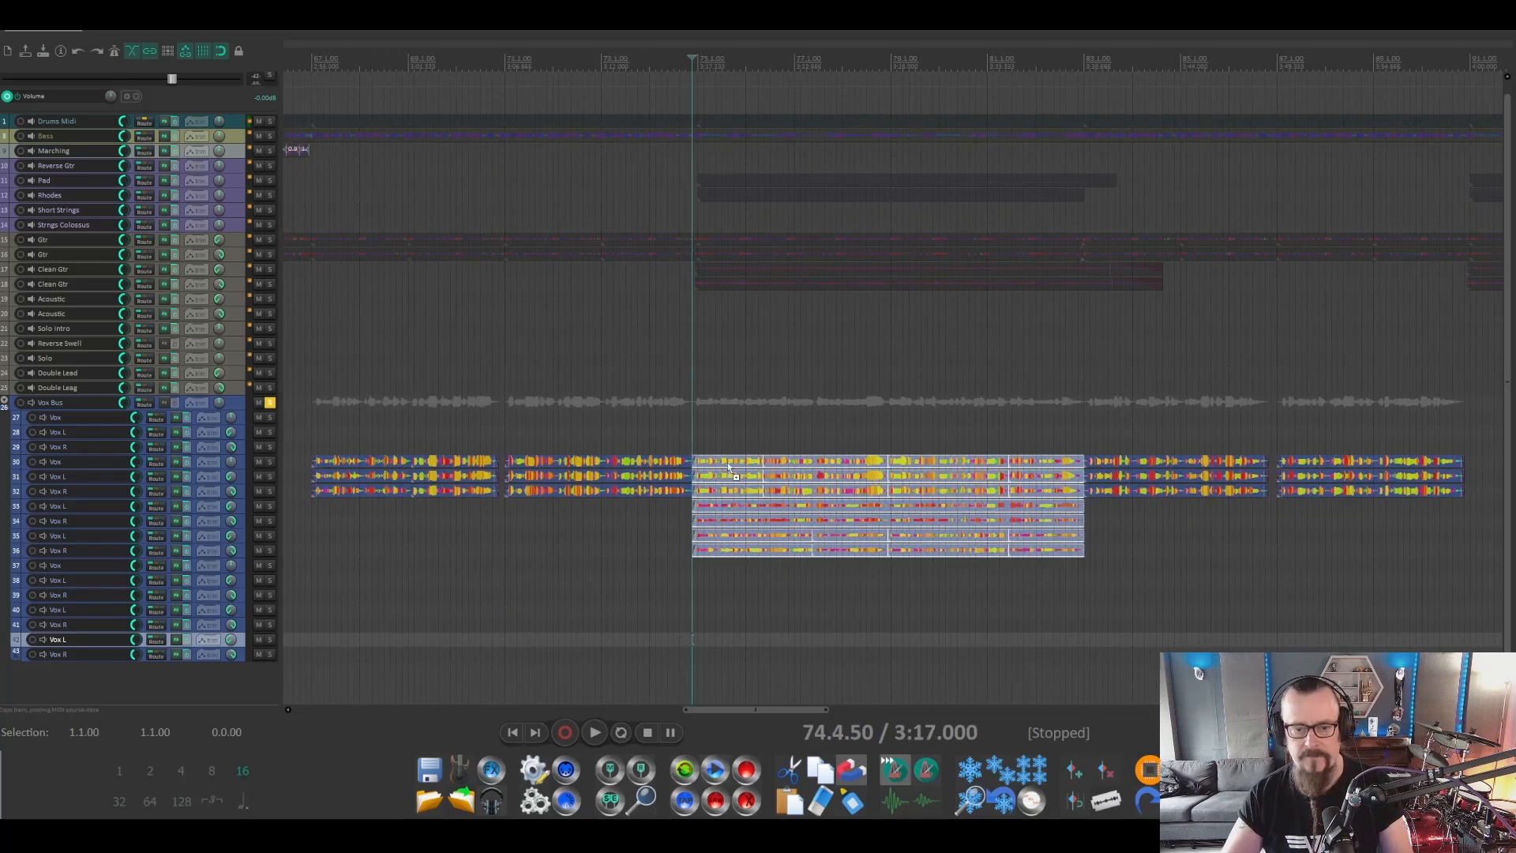
{"action": "left_click_drag", "start_coordinate": [721, 464], "coordinate": [1500, 468]}
Take the Vox Bus out of solo and audition the start of the copied vocal block with the full mix.
{"action": "left_click_drag", "start_coordinate": [781, 709], "coordinate": [876, 710]}
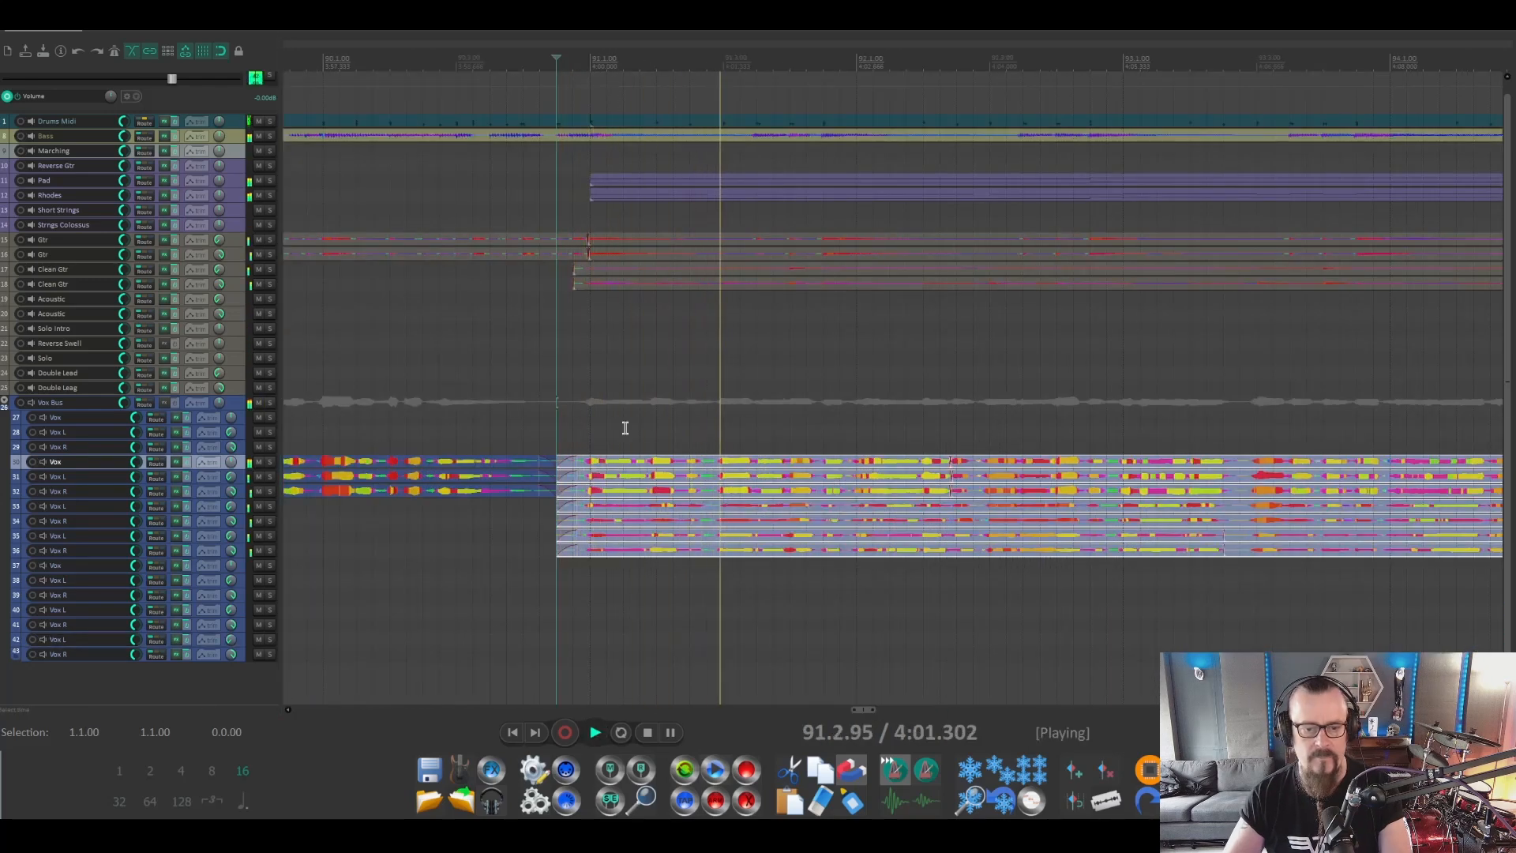
{"action": "scroll", "coordinate": [672, 389], "scroll_direction": "down", "scroll_amount": 2}
{"action": "scroll", "coordinate": [672, 389], "scroll_direction": "down", "scroll_amount": 7}
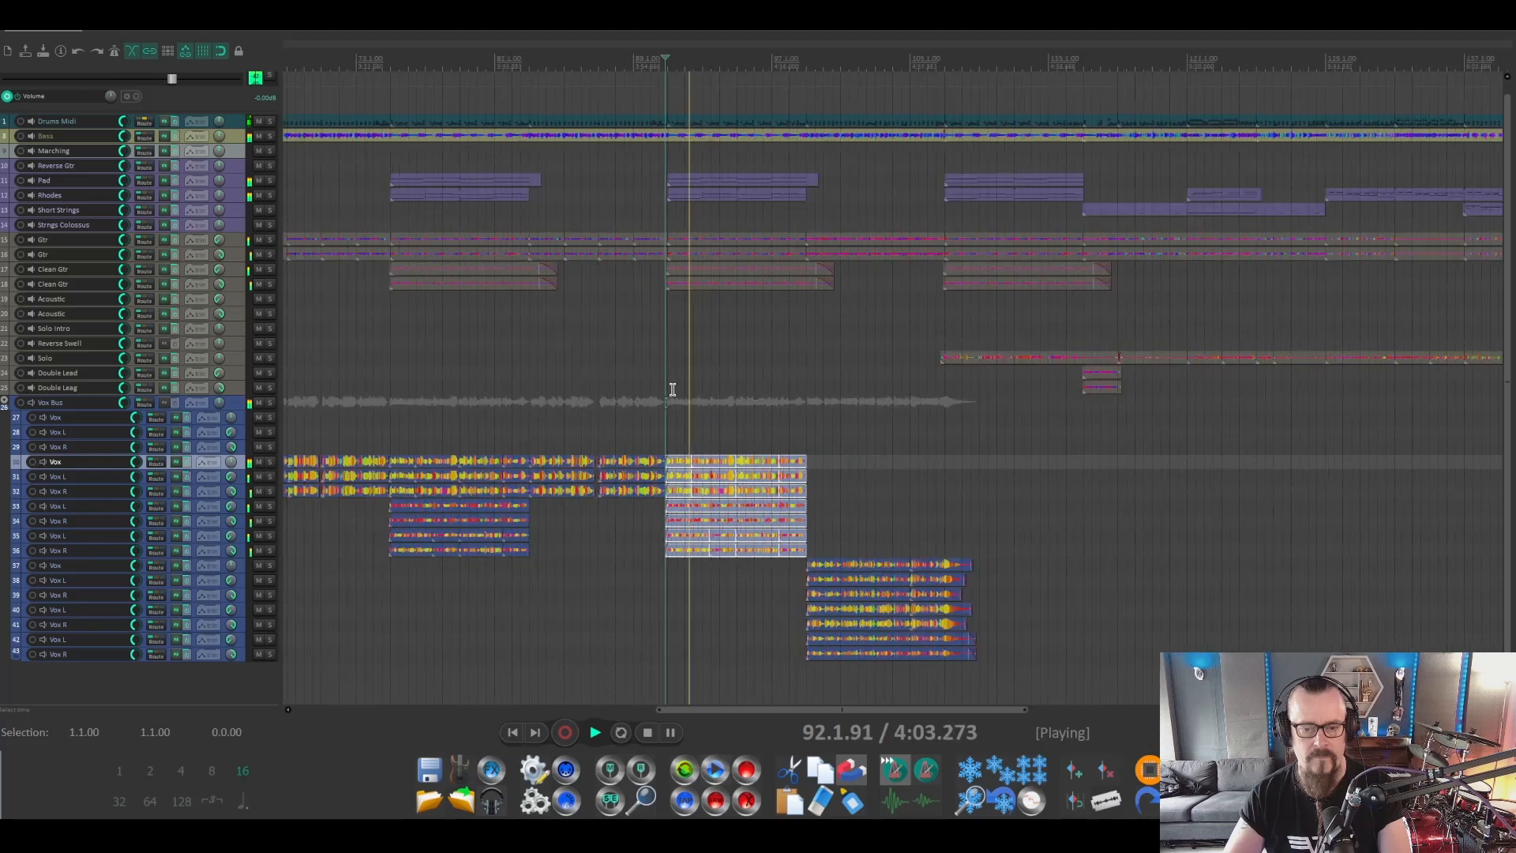
{"action": "key", "text": "space"}
Copy the early lead Vox phrases and their doubles on tracks 27 to 29 to bar 159 and audition the copy.
{"action": "left_click_drag", "start_coordinate": [722, 709], "coordinate": [479, 707]}
{"action": "left_click_drag", "start_coordinate": [669, 427], "coordinate": [757, 401]}
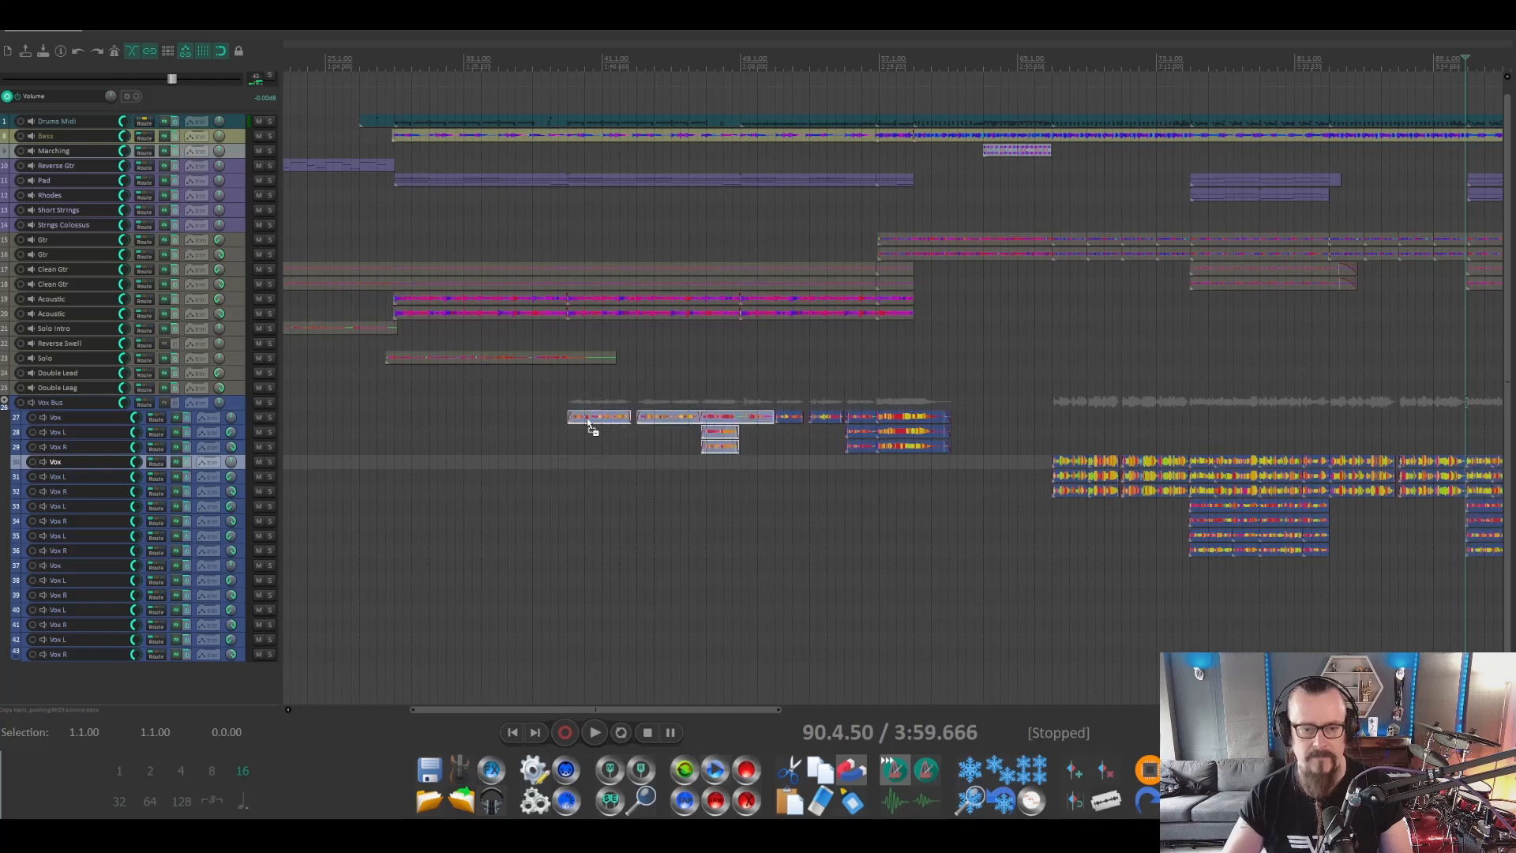
{"action": "left_click_drag", "start_coordinate": [596, 421], "coordinate": [1496, 436]}
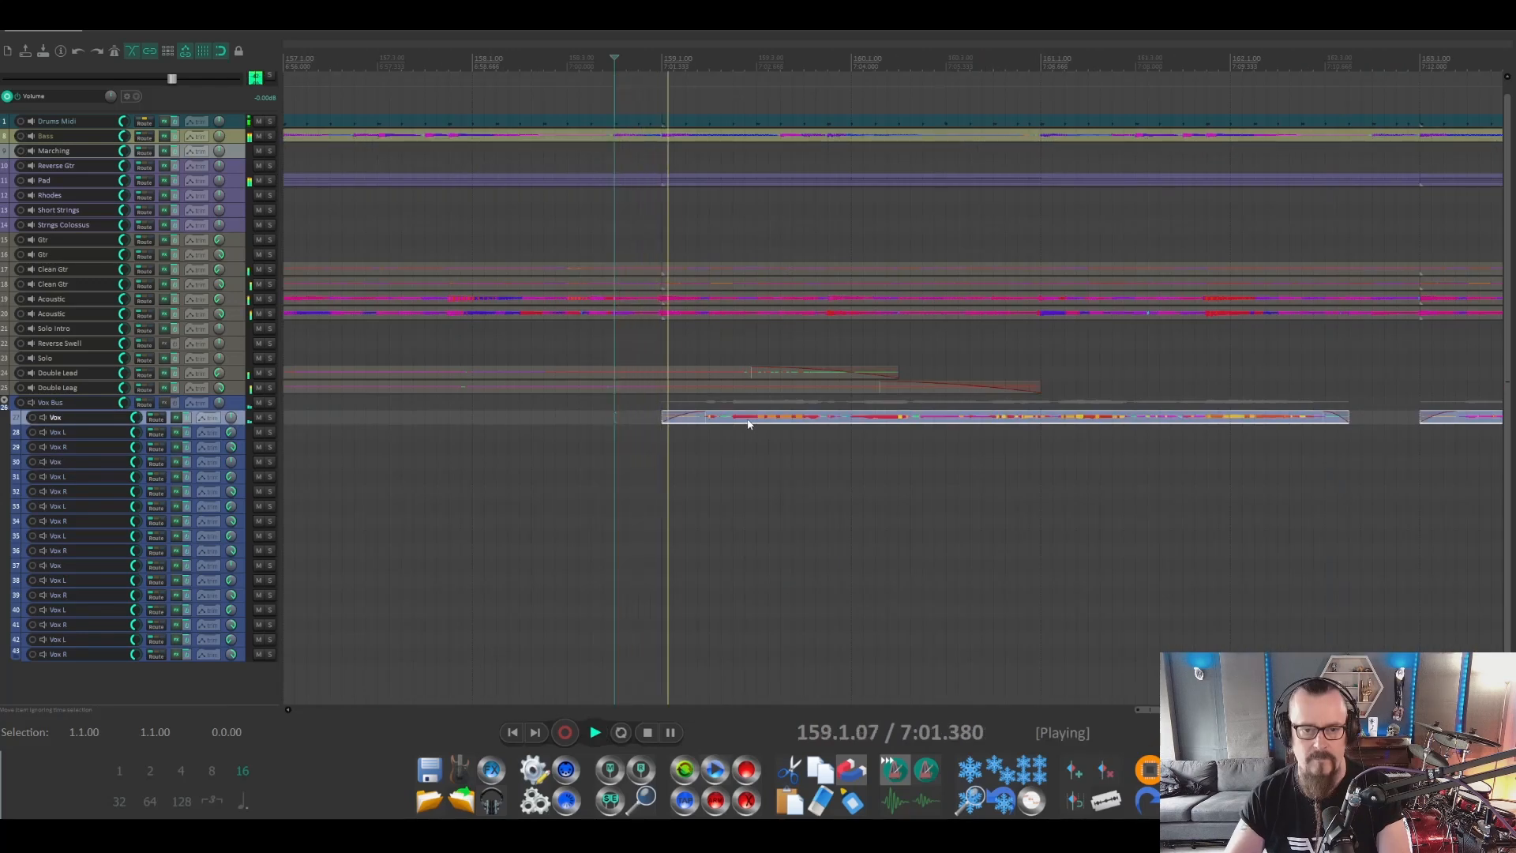
{"action": "scroll", "coordinate": [749, 424], "scroll_direction": "down", "scroll_amount": 4}
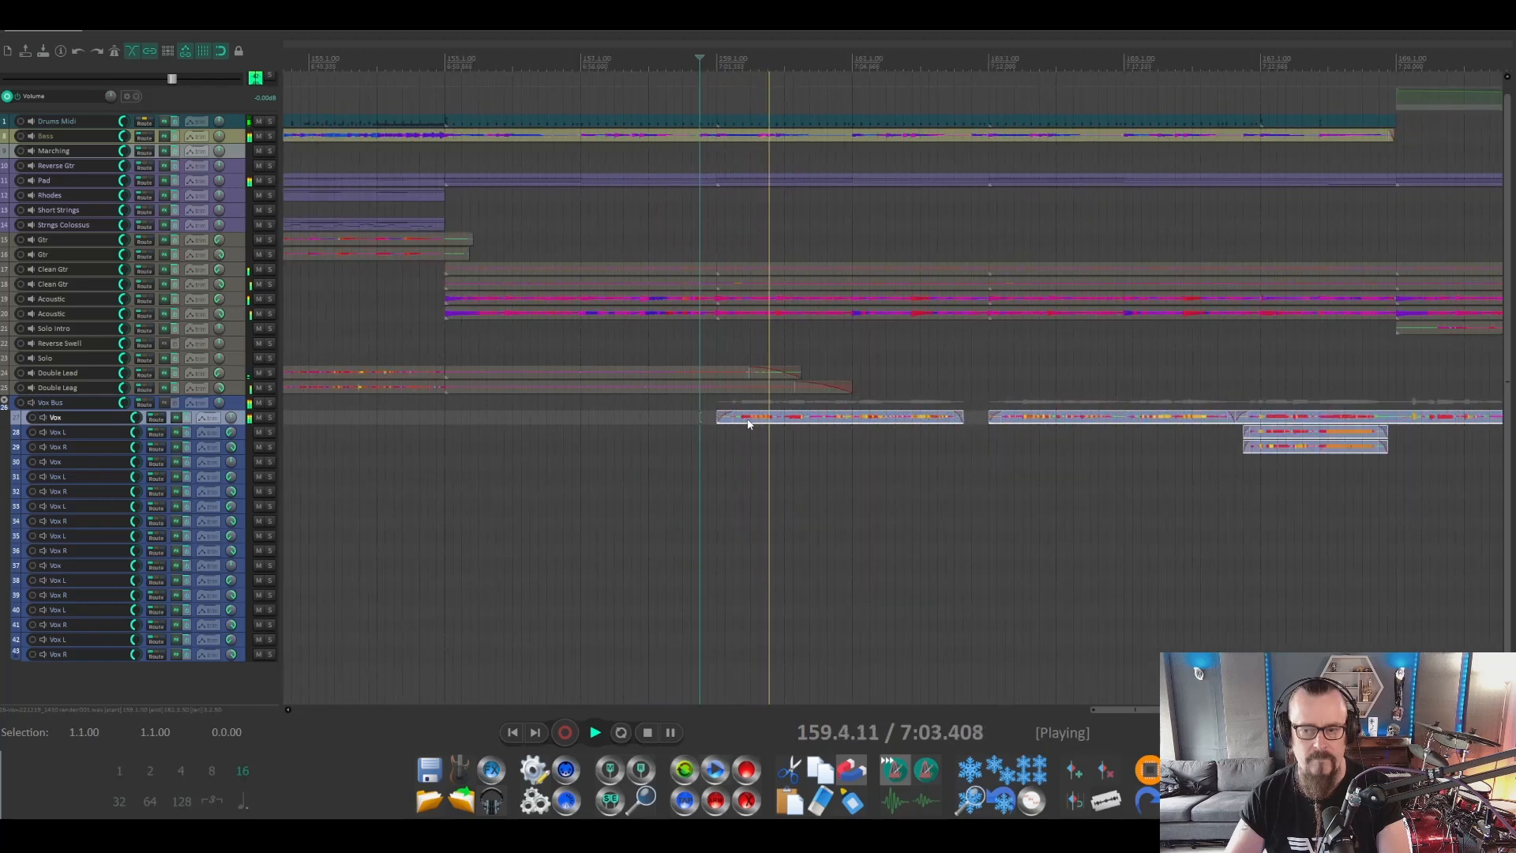
{"action": "left_click", "coordinate": [1243, 463]}
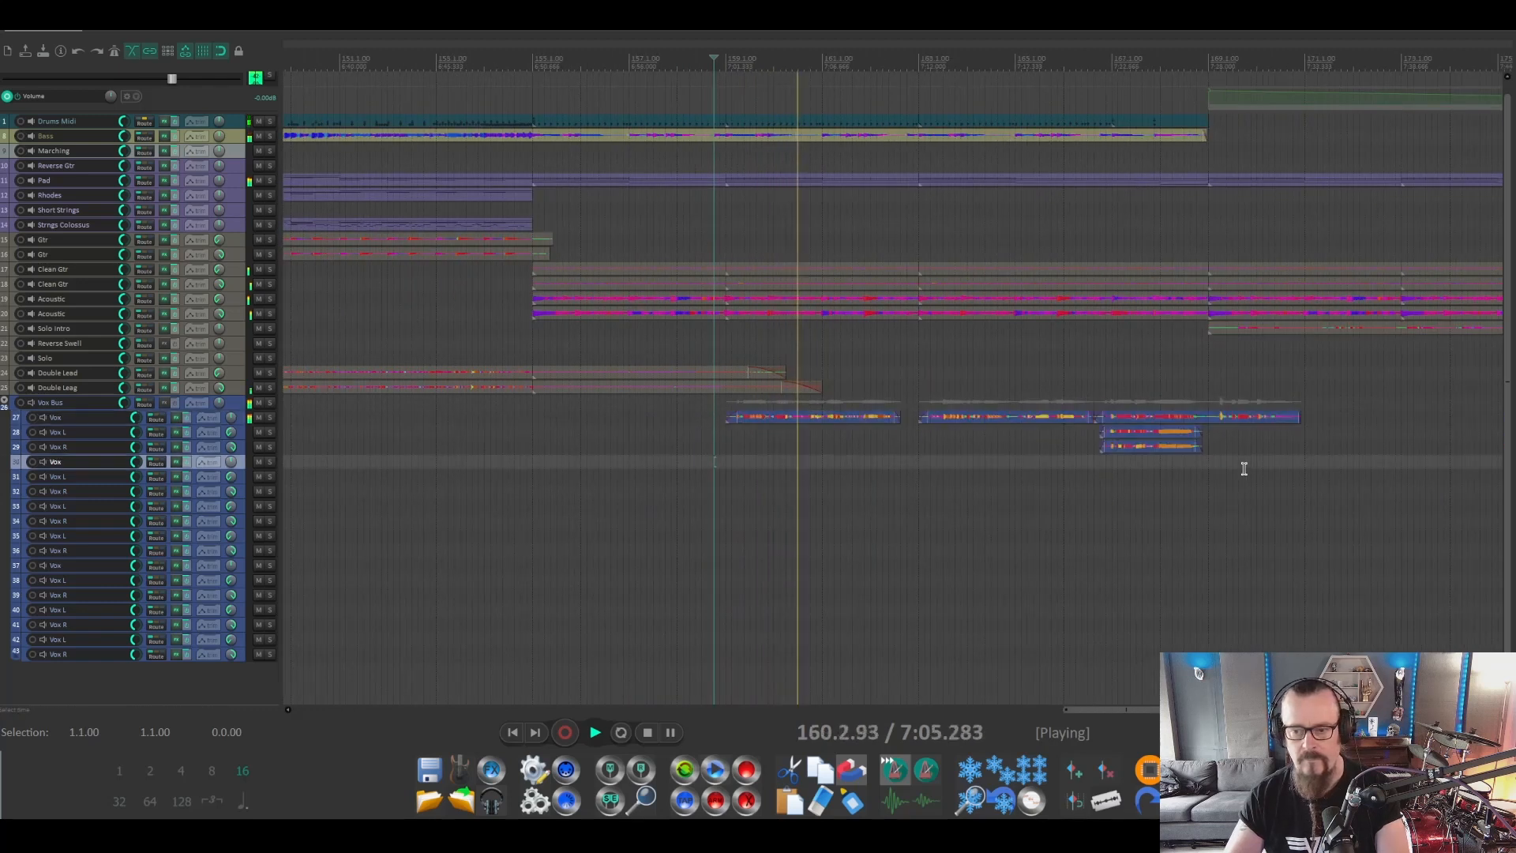
Trim the end of the copied lead Vox item on track 27 to match its doubles just before bar 169, and audition the ending.
{"action": "key", "text": "space"}
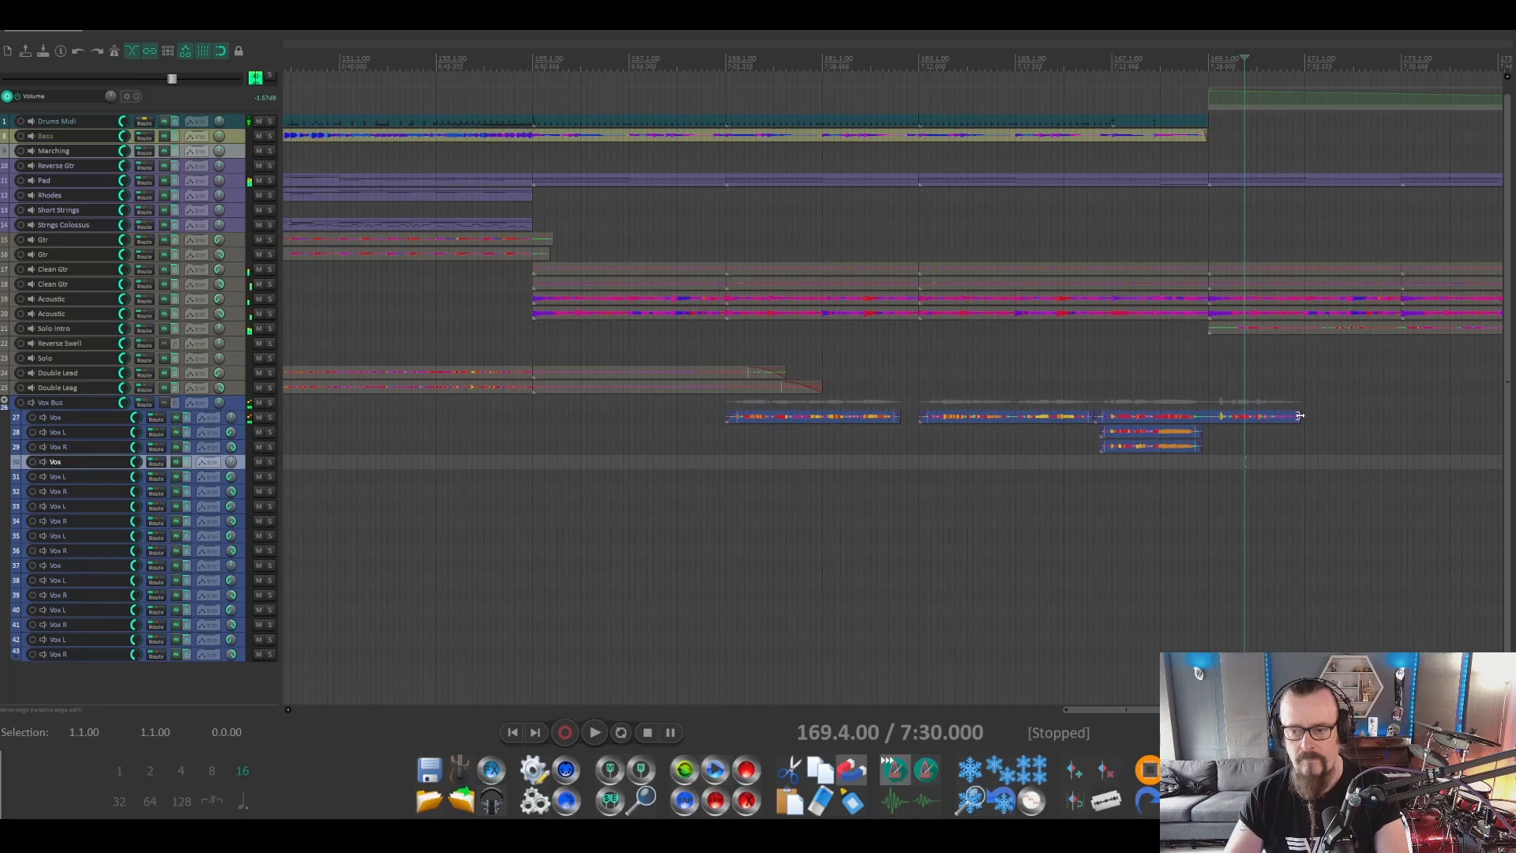
{"action": "left_click_drag", "start_coordinate": [1298, 417], "coordinate": [1150, 420]}
{"action": "scroll", "coordinate": [1213, 416], "scroll_direction": "up", "scroll_amount": 2}
{"action": "scroll", "coordinate": [1213, 416], "scroll_direction": "up", "scroll_amount": 3}
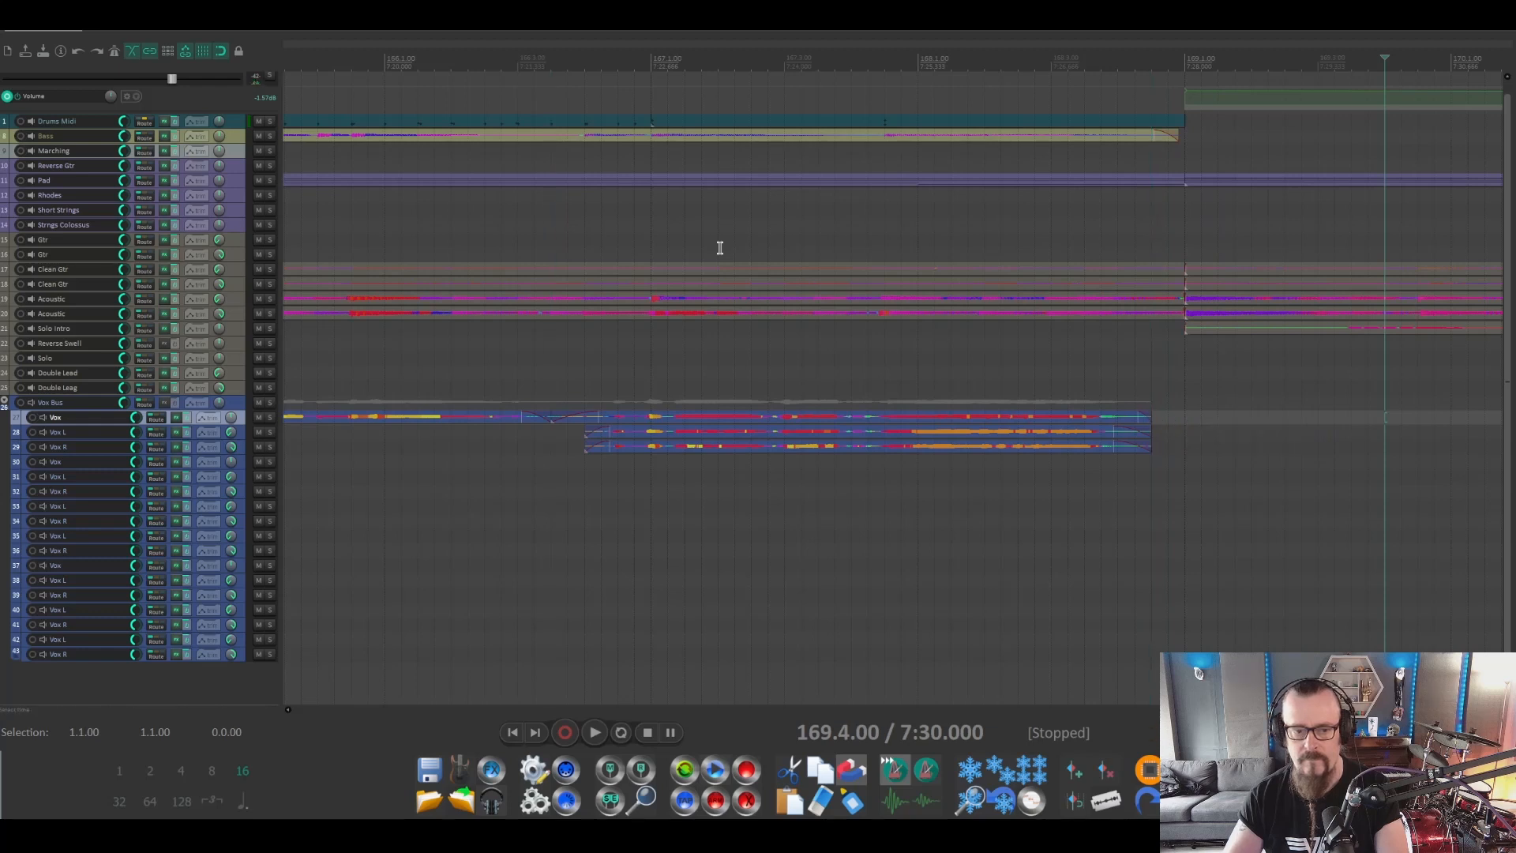
{"action": "key", "text": "space"}
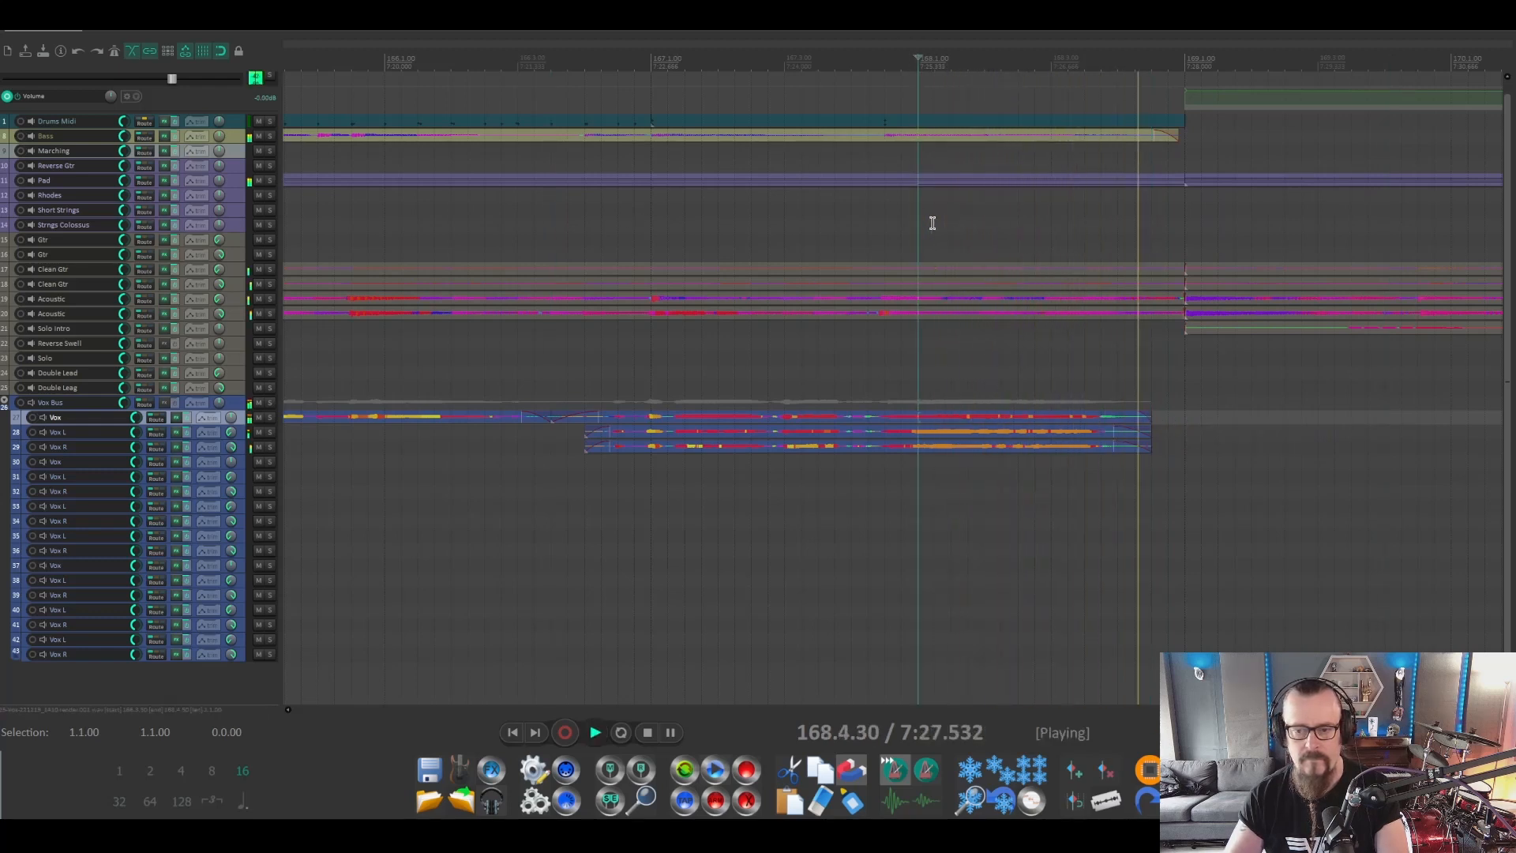
{"action": "scroll", "coordinate": [933, 223], "scroll_direction": "down", "scroll_amount": 6}
{"action": "scroll", "coordinate": [933, 223], "scroll_direction": "down", "scroll_amount": 2}
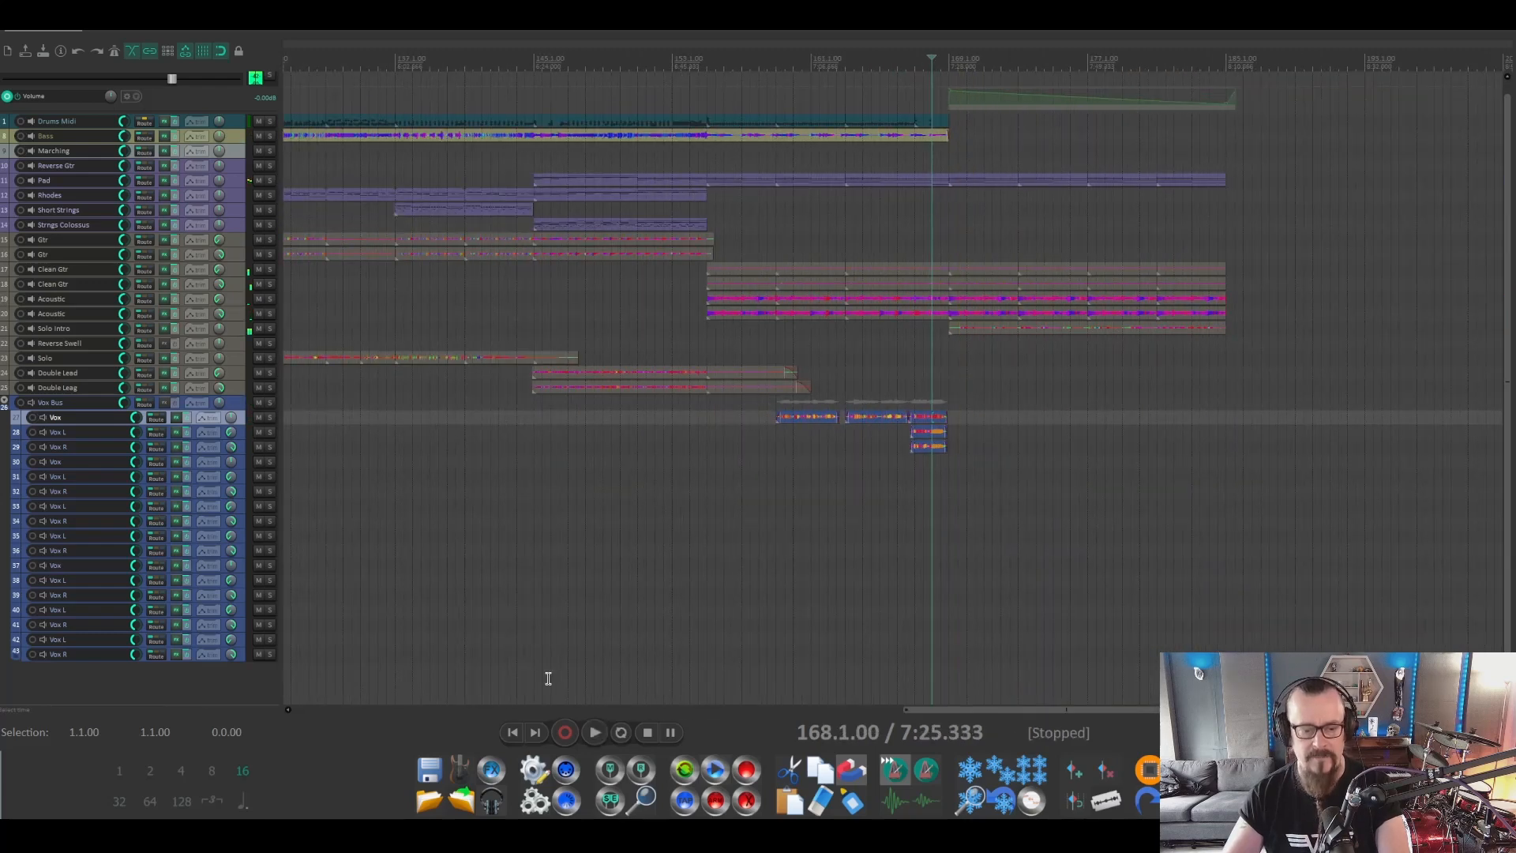
Return to the start of the project, fit the whole arrangement in view, and play the full mix from bar 4.
{"action": "key", "text": "Home"}
{"action": "scroll", "coordinate": [683, 419], "scroll_direction": "down", "scroll_amount": 3}
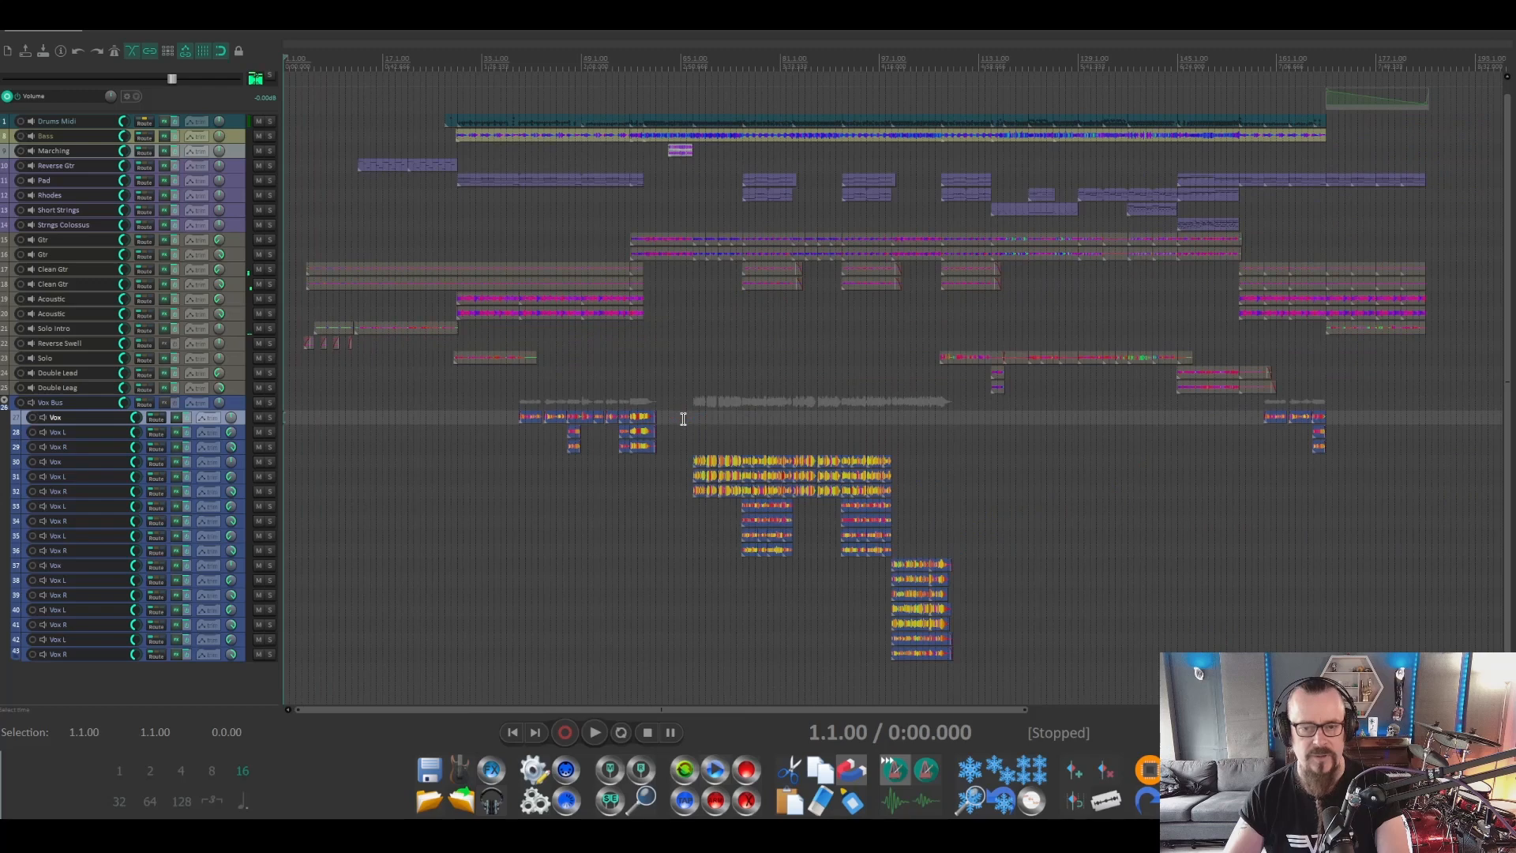
{"action": "key", "text": "space"}
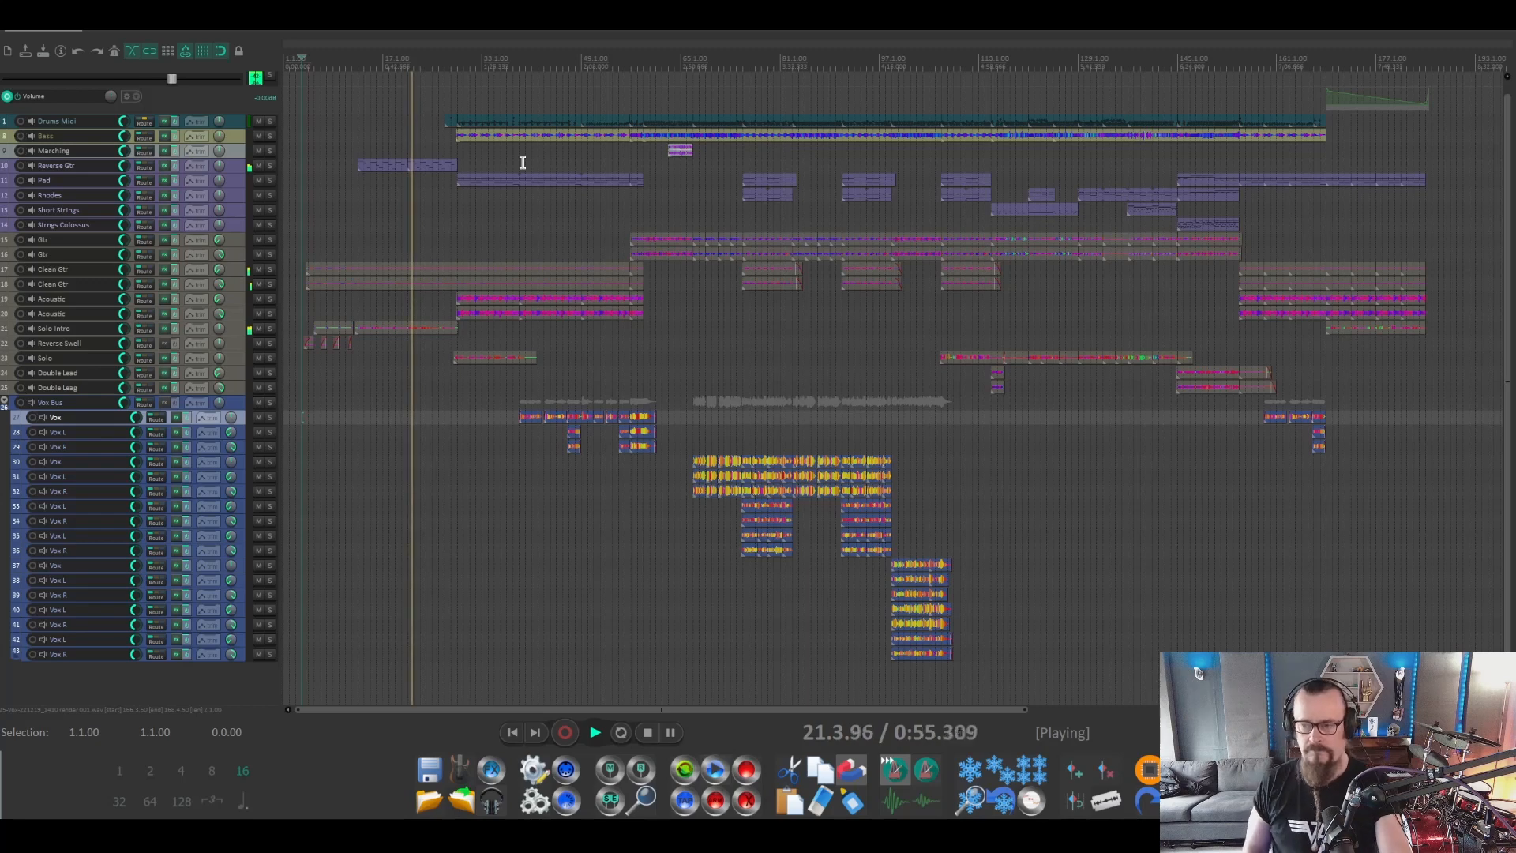
{"action": "key", "text": "space"}
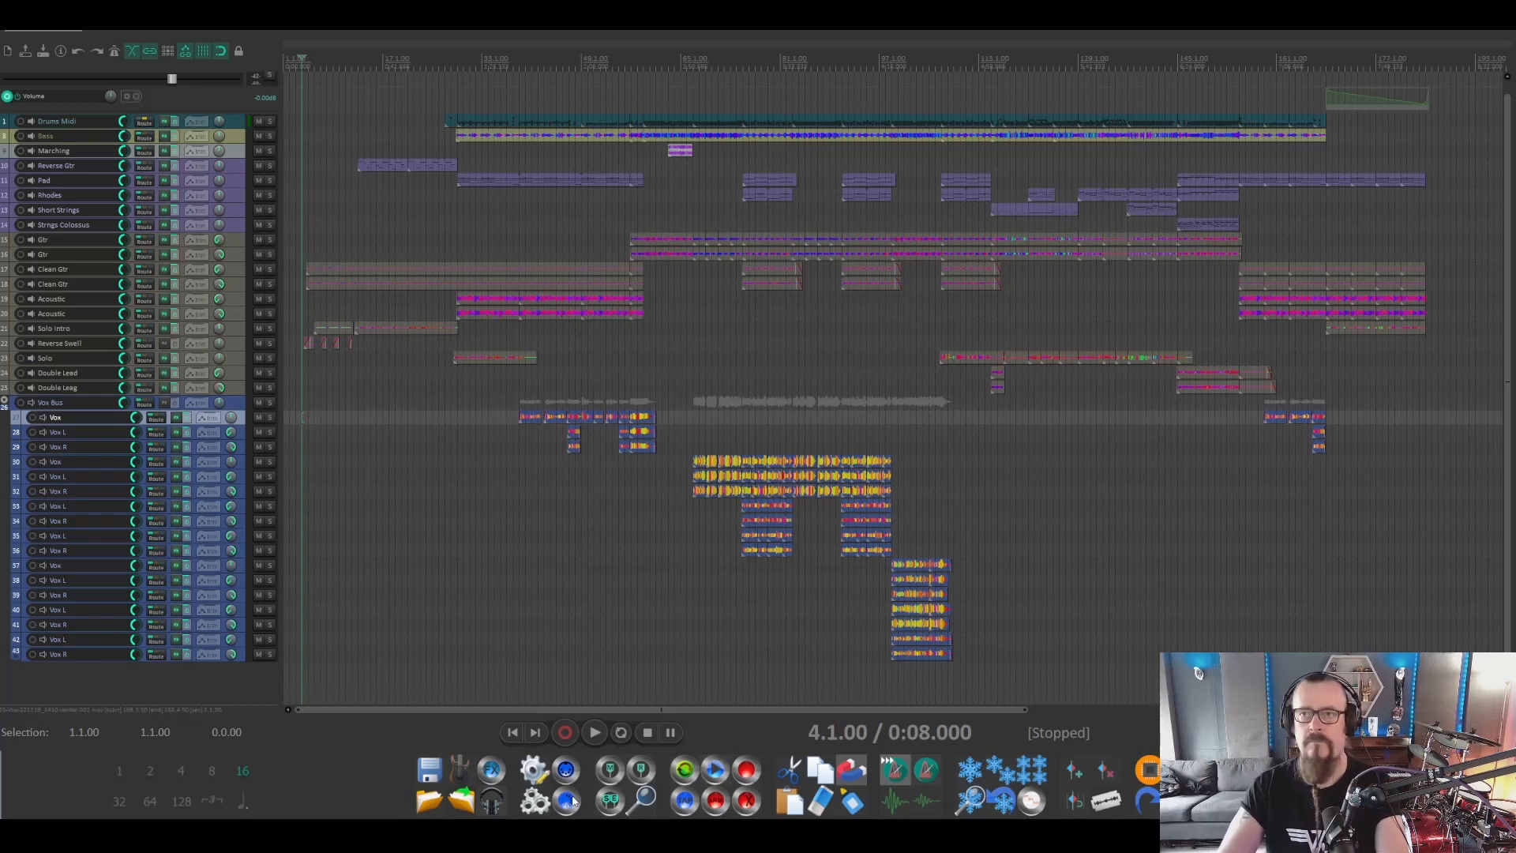
{"action": "key", "text": "space"}
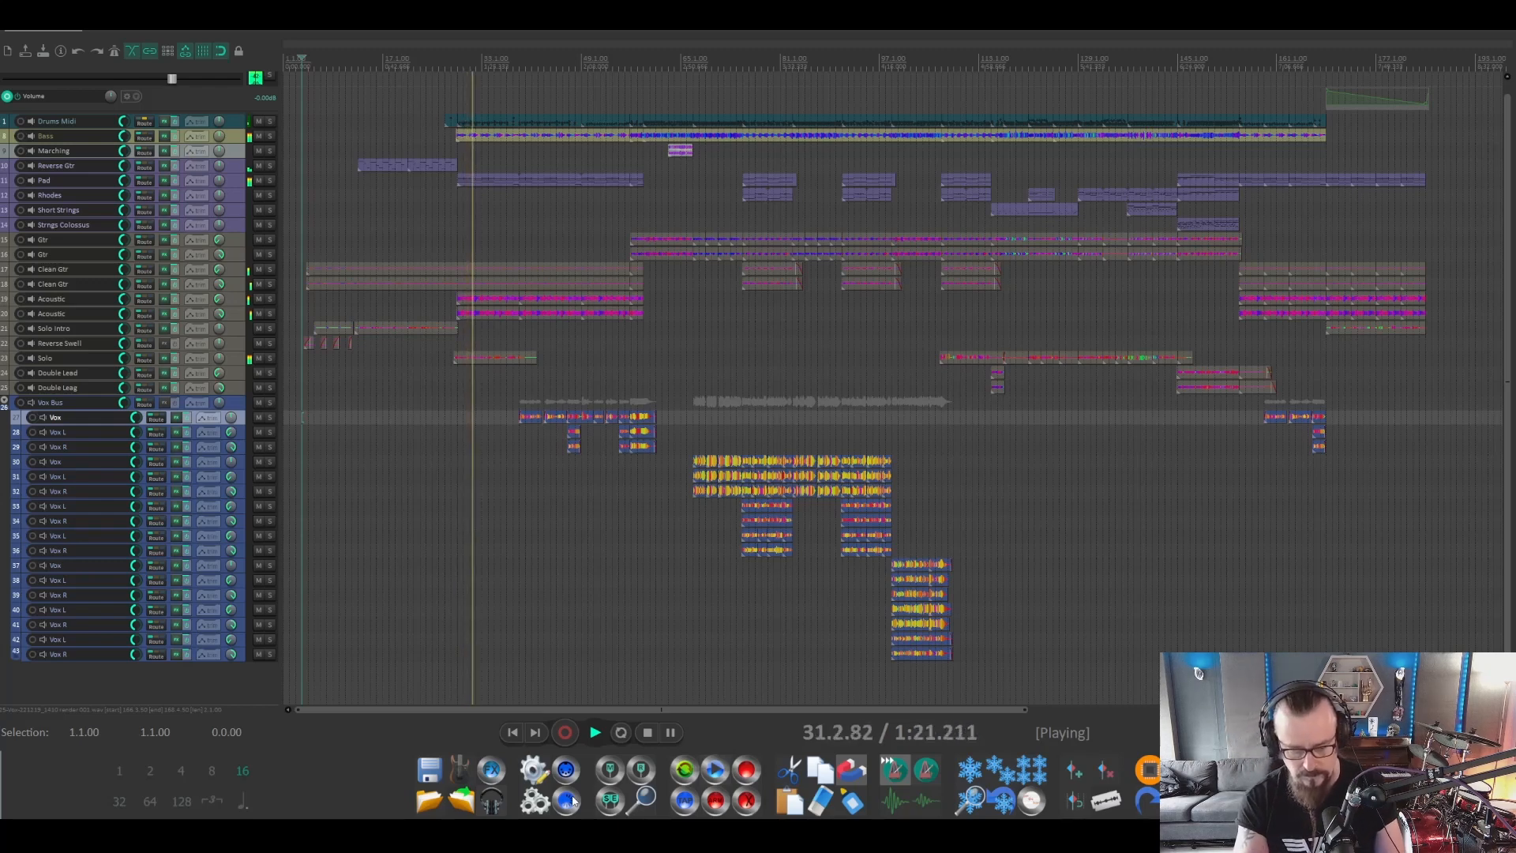
Show the mixer and review the tracks and their levels while the full song plays through.
{"action": "left_click", "coordinate": [570, 801]}
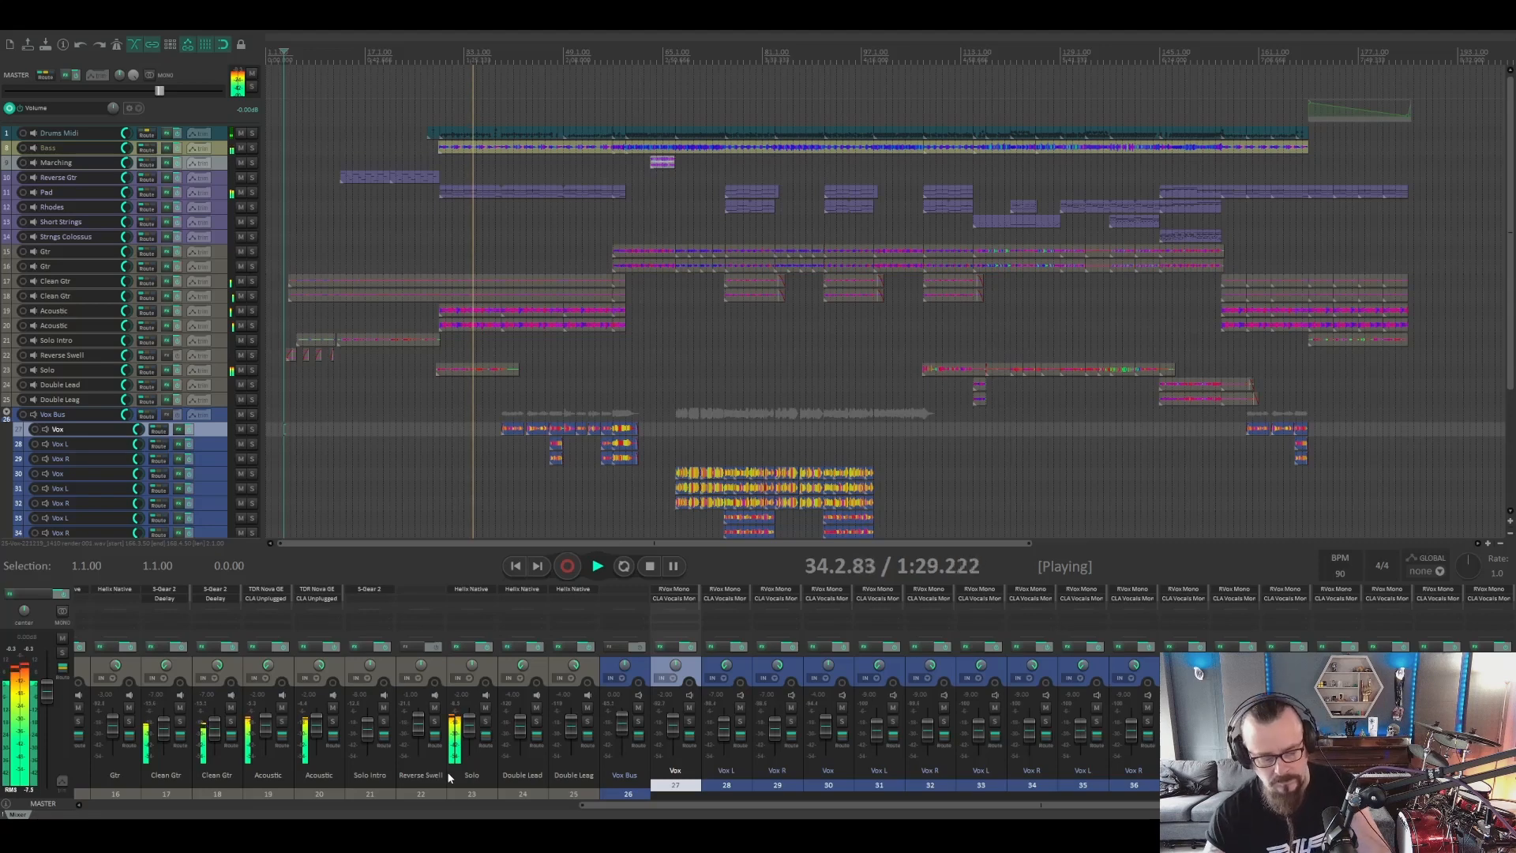
{"action": "scroll", "coordinate": [139, 257], "scroll_direction": "down", "scroll_amount": 5}
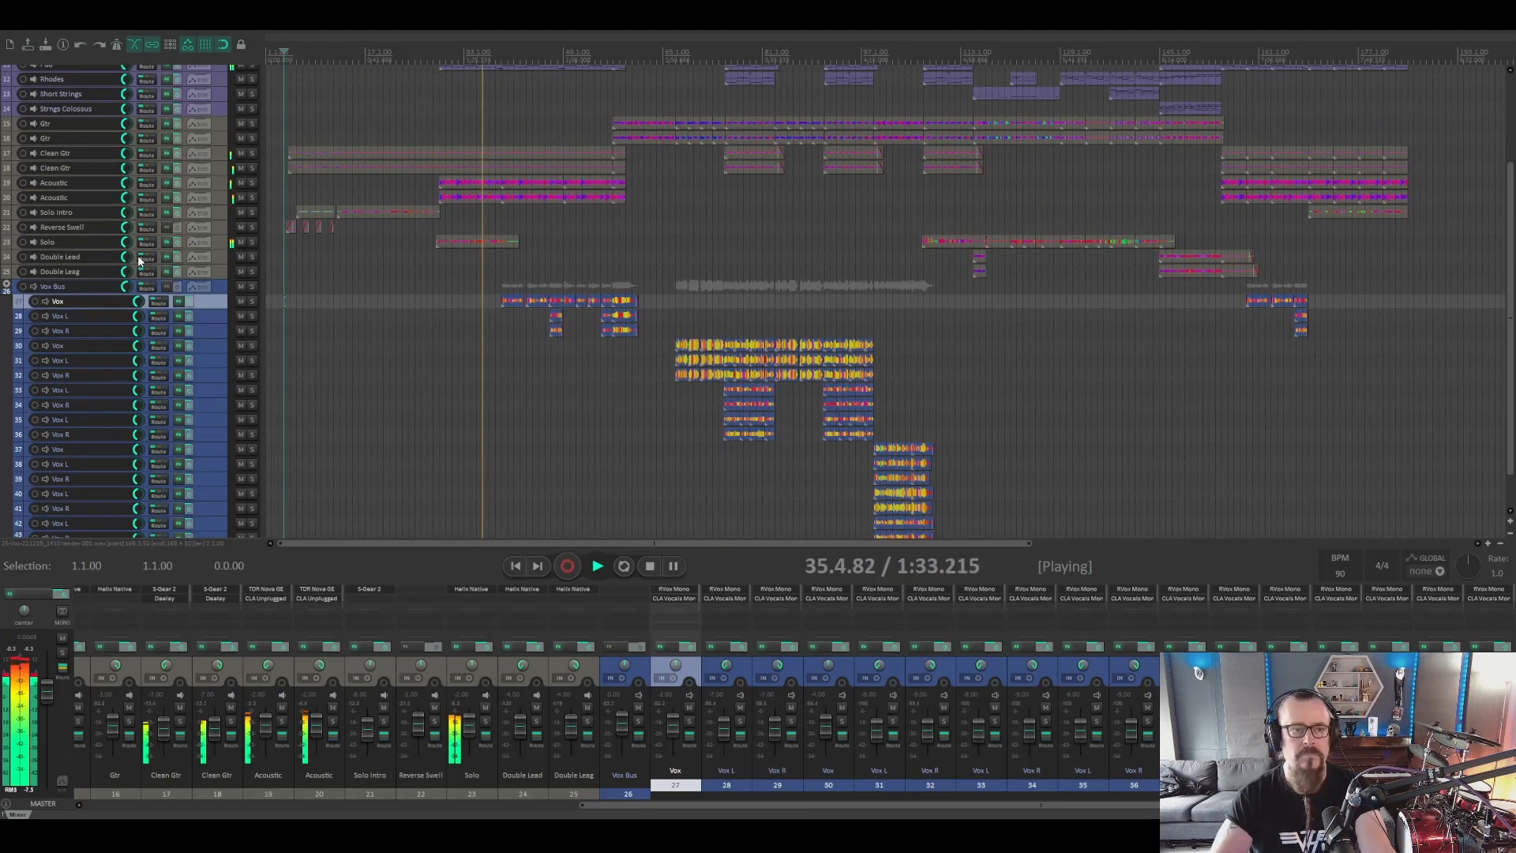
{"action": "scroll", "coordinate": [138, 254], "scroll_direction": "up", "scroll_amount": 5}
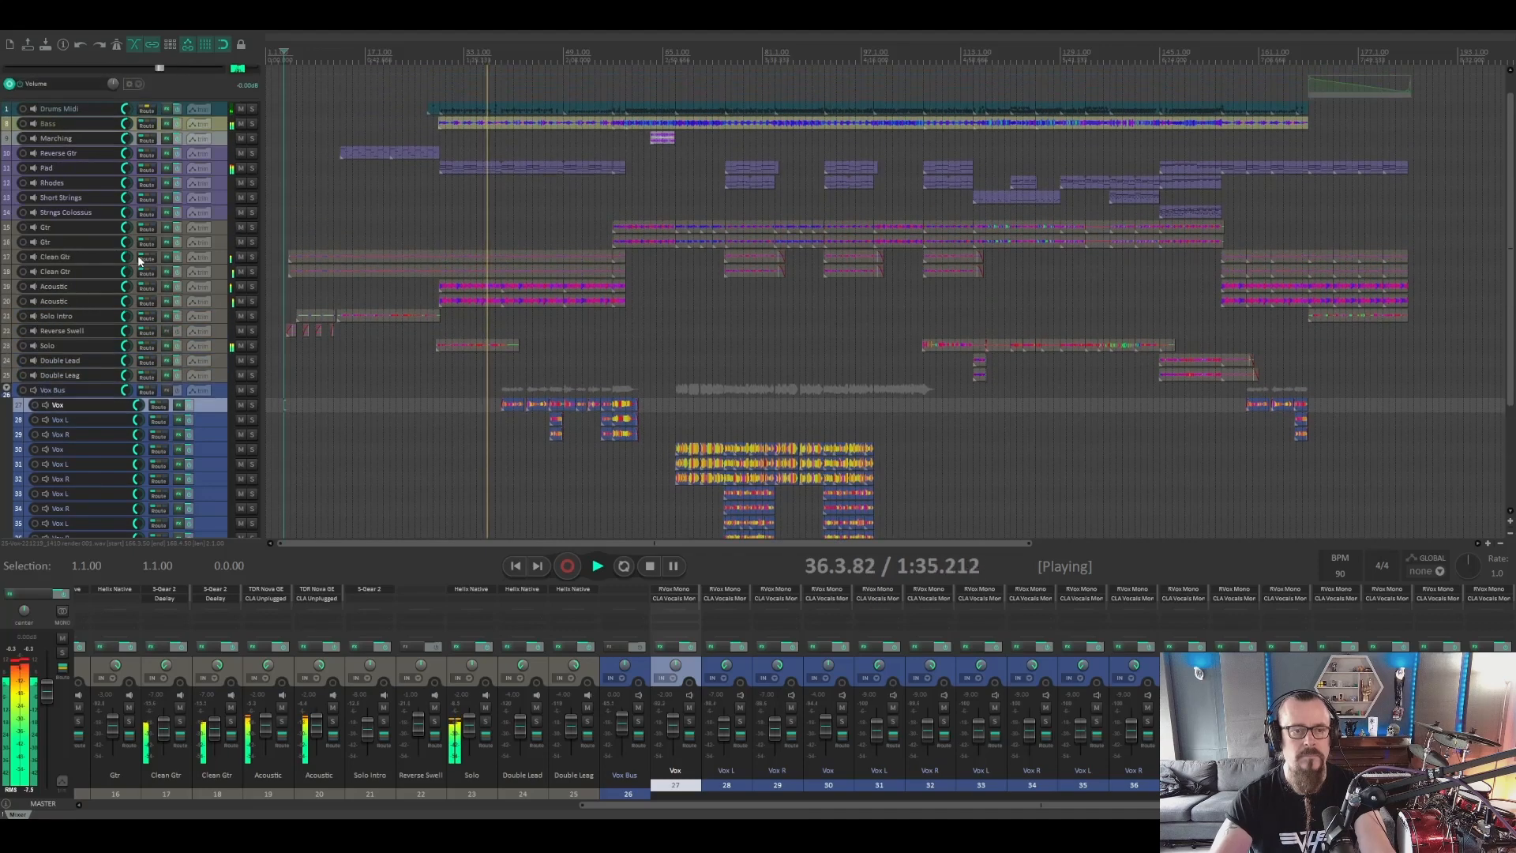
{"action": "scroll", "coordinate": [138, 254], "scroll_direction": "down", "scroll_amount": 1}
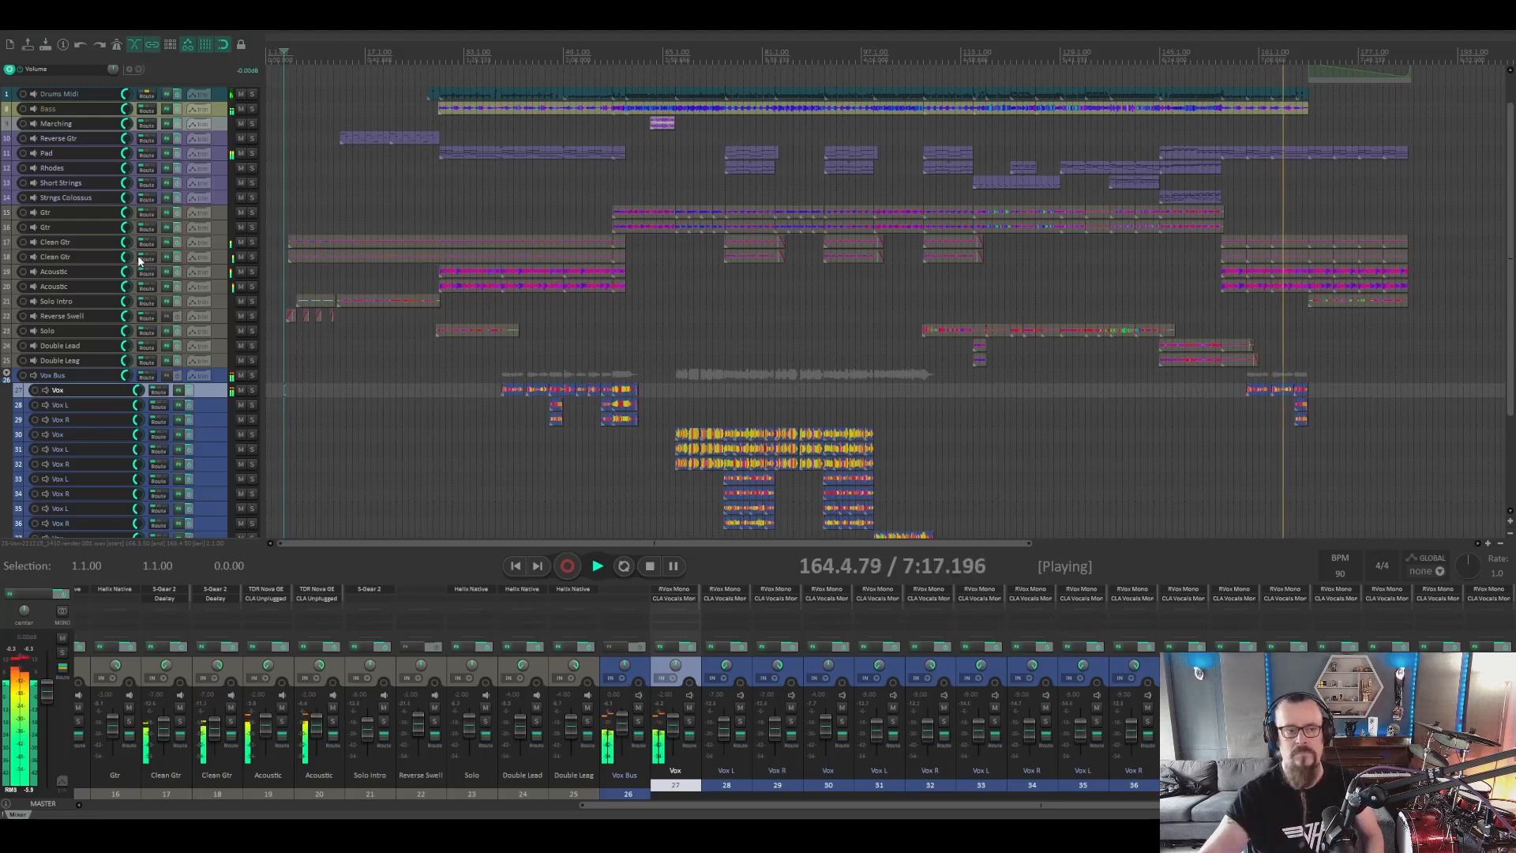
{"action": "scroll", "coordinate": [80, 233], "scroll_direction": "up", "scroll_amount": 2}
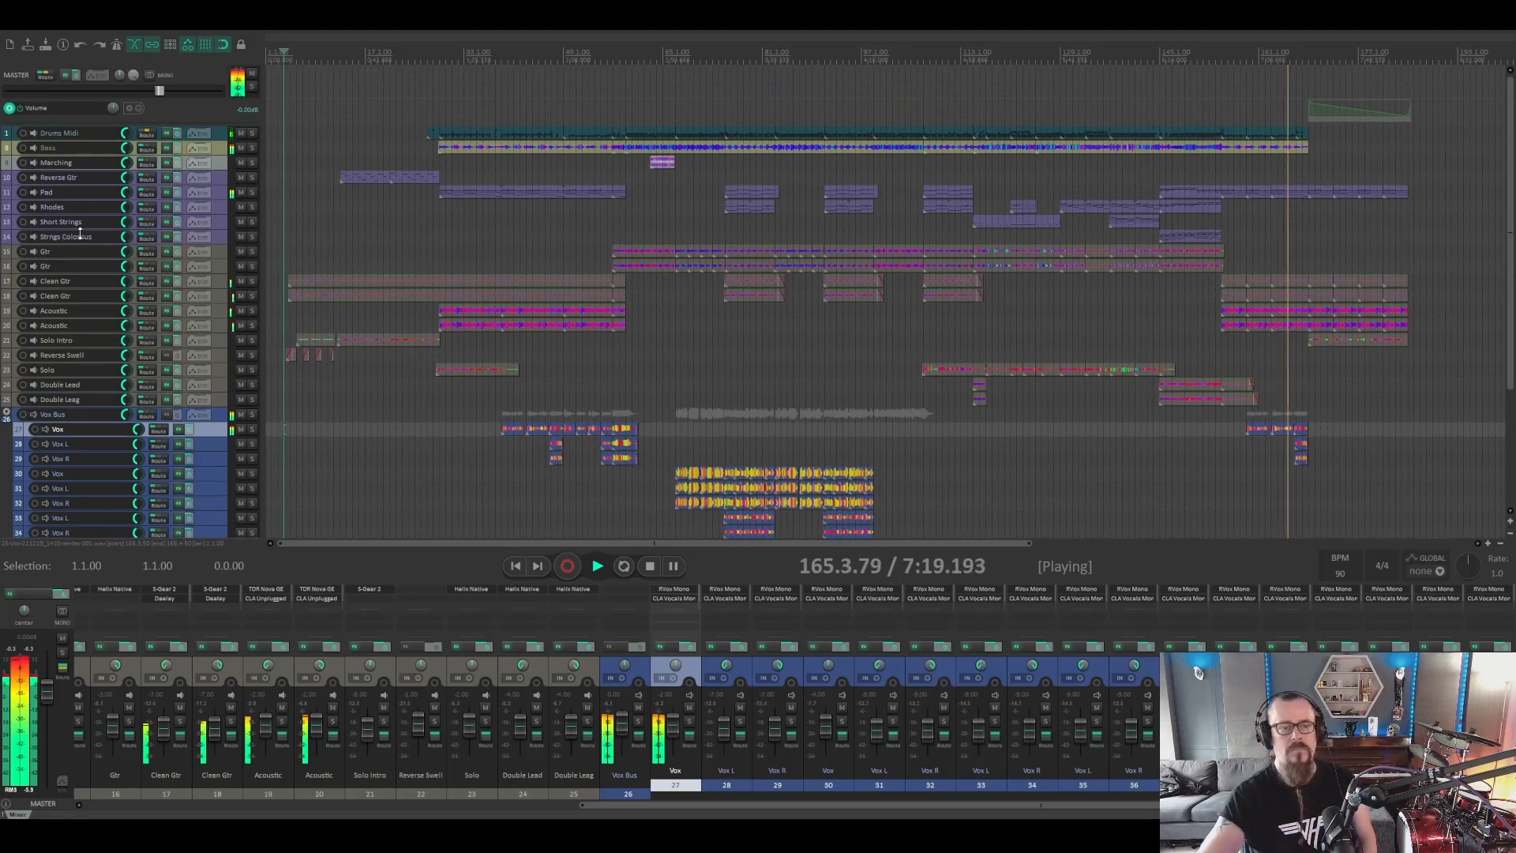